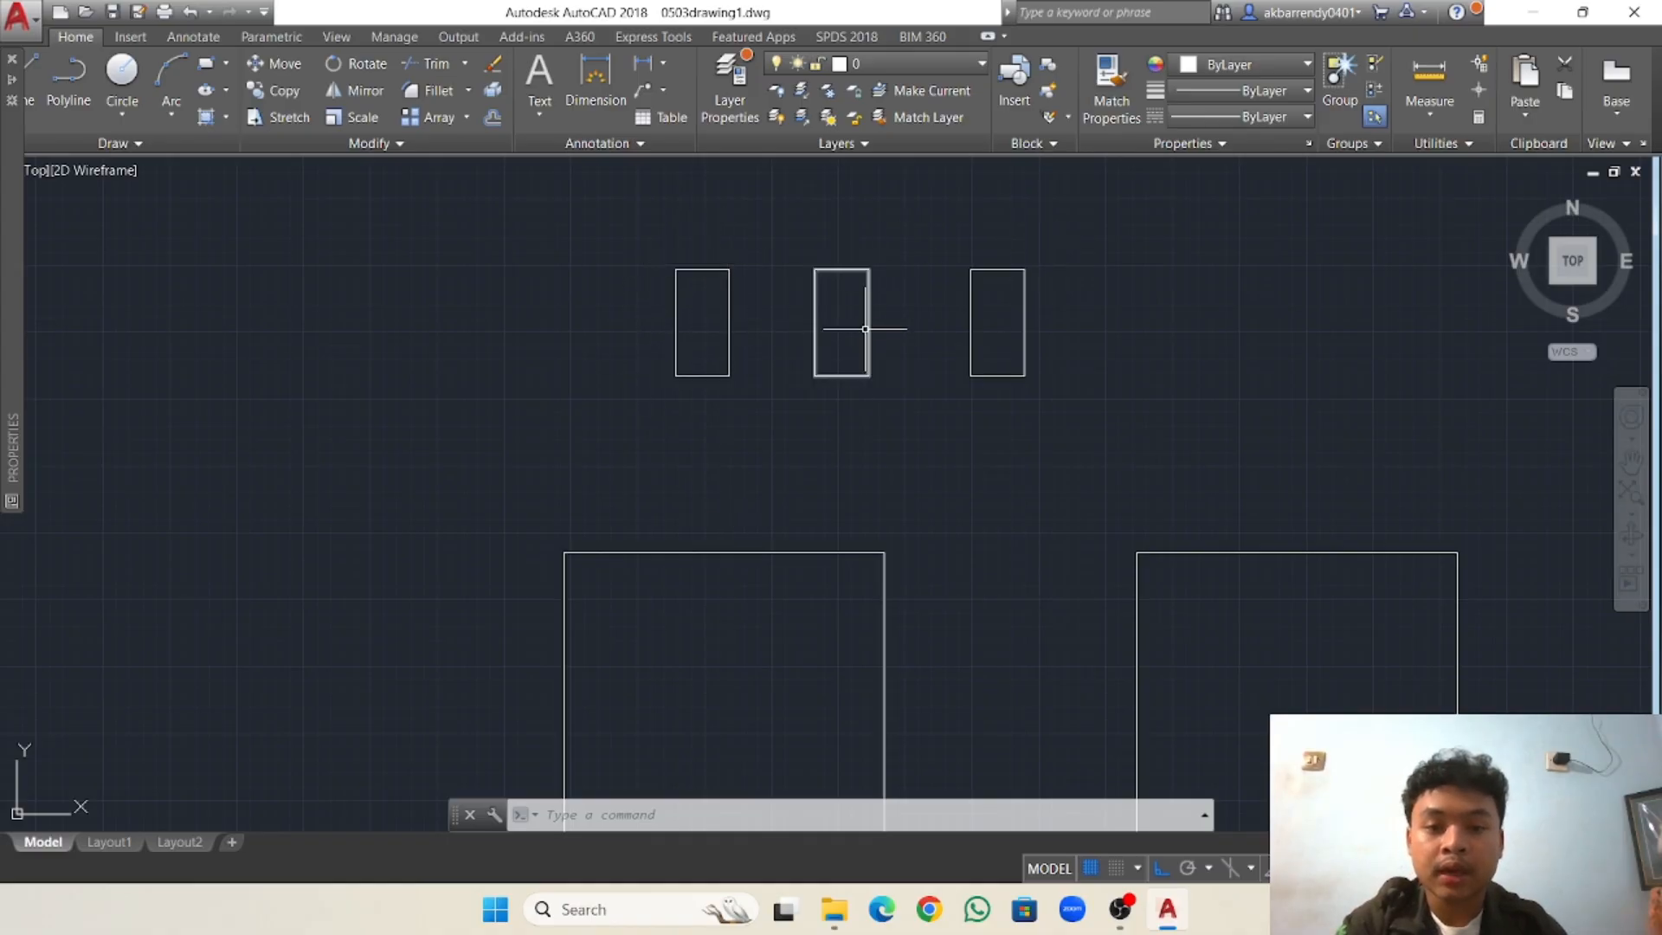
Scale the middle of the three small rectangles by a factor of 2 from its lower-left corner.
{"action": "left_click", "coordinate": [792, 253]}
{"action": "left_click", "coordinate": [884, 400]}
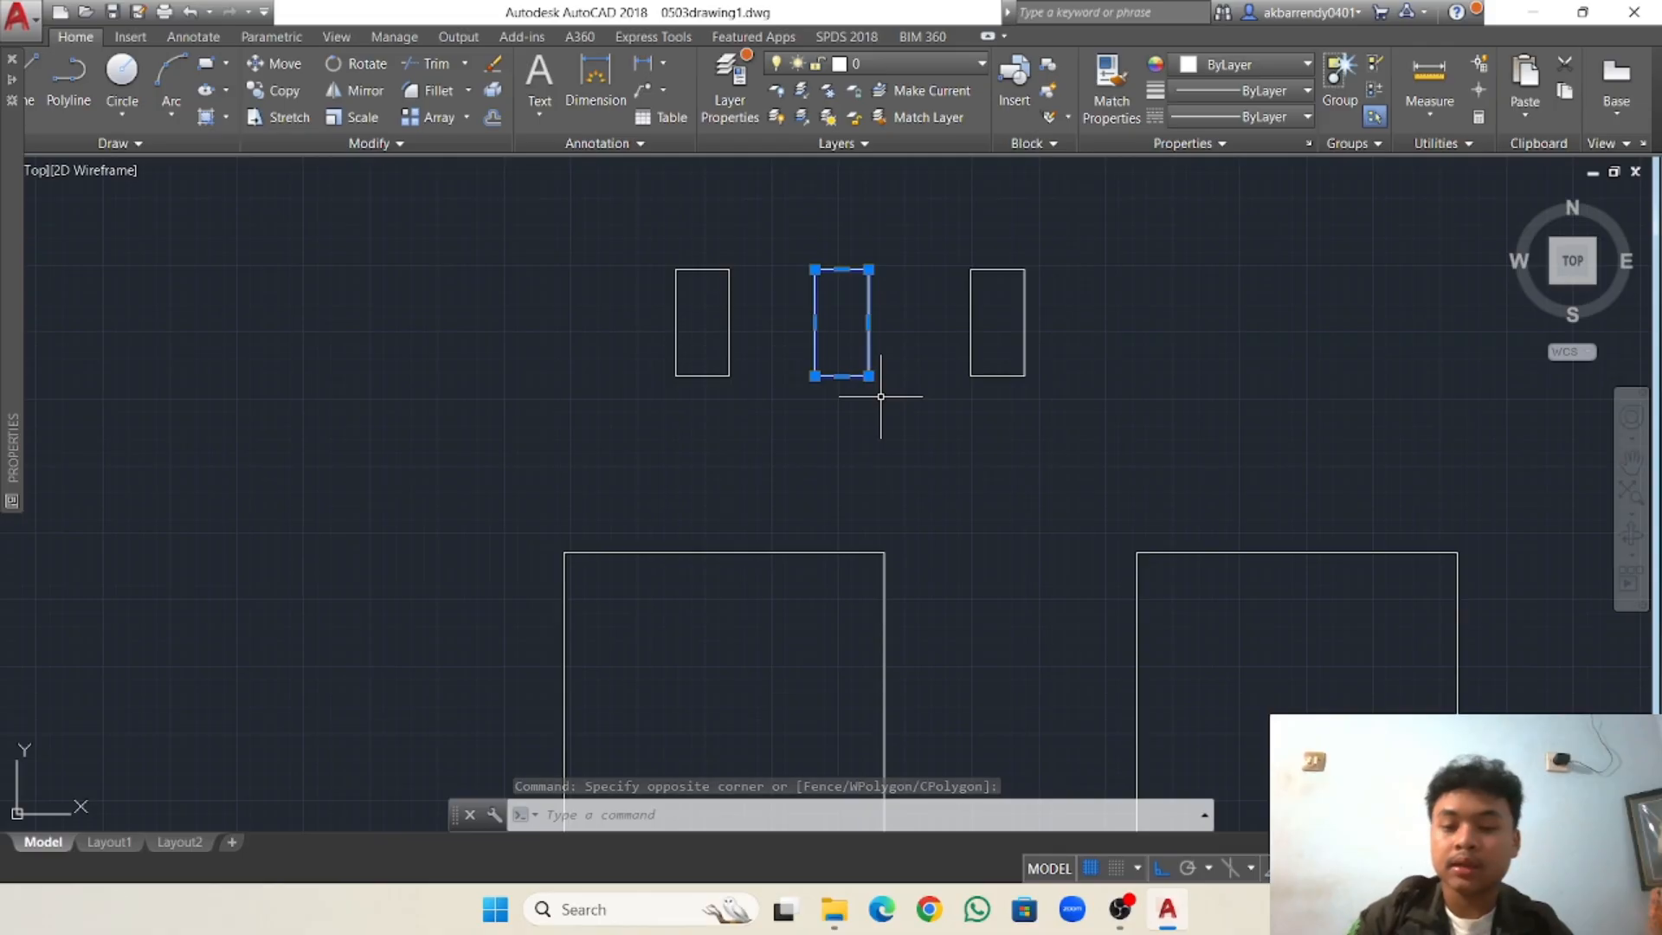
{"action": "type", "text": "s"}
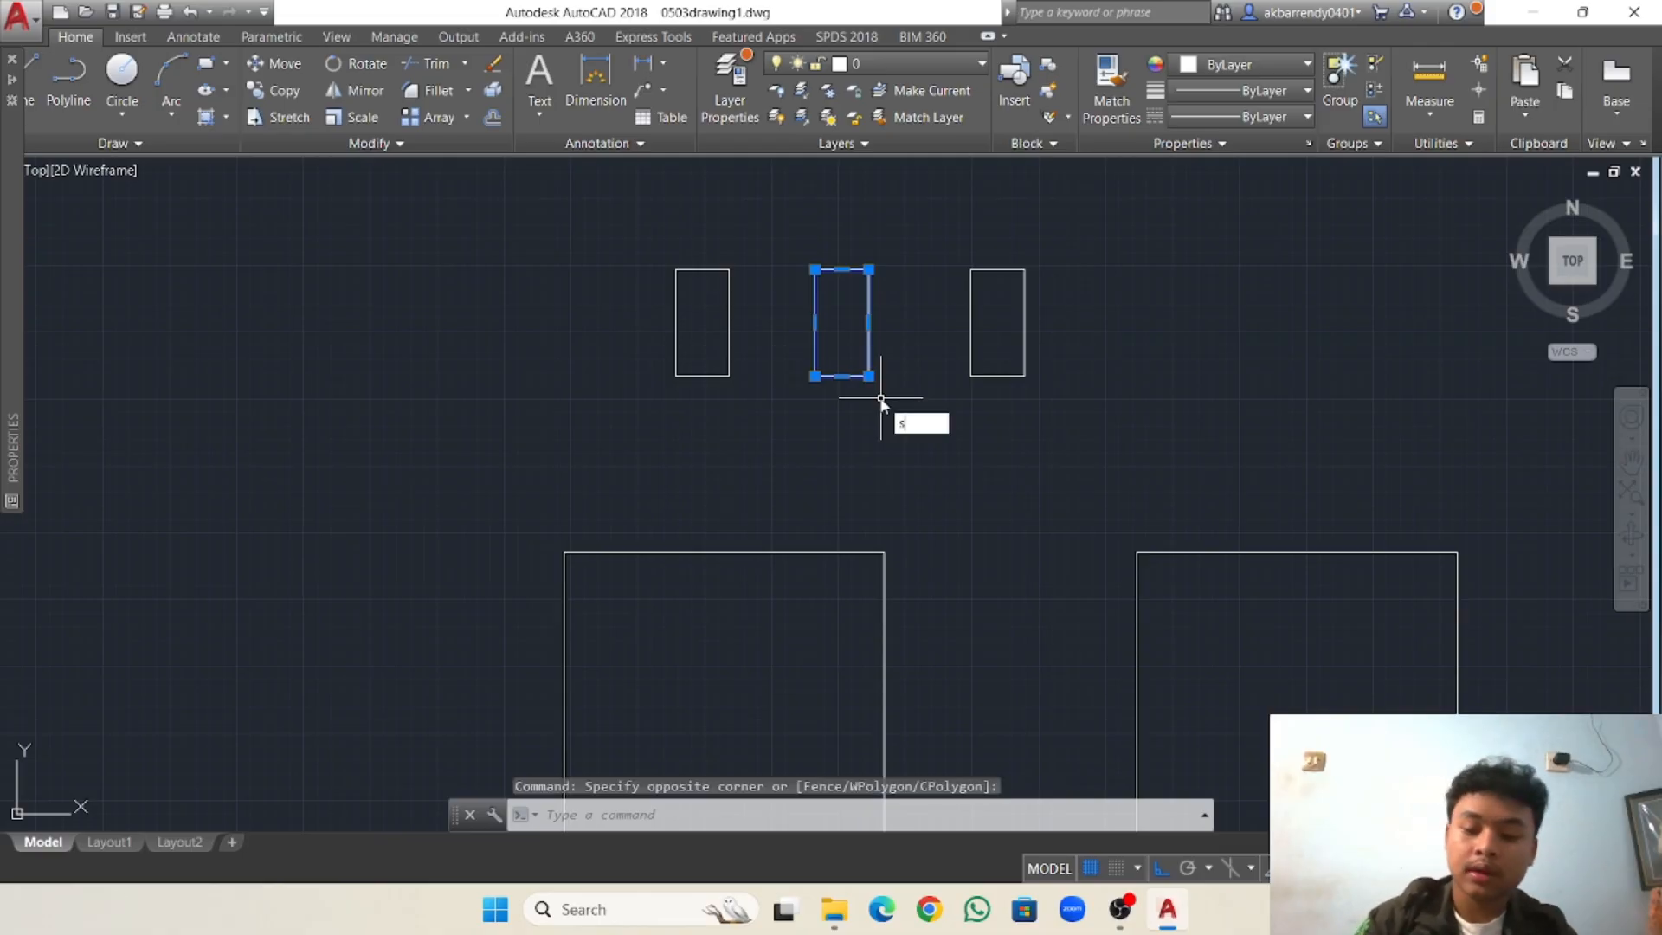
{"action": "type", "text": "c"}
{"action": "key", "text": "Return"}
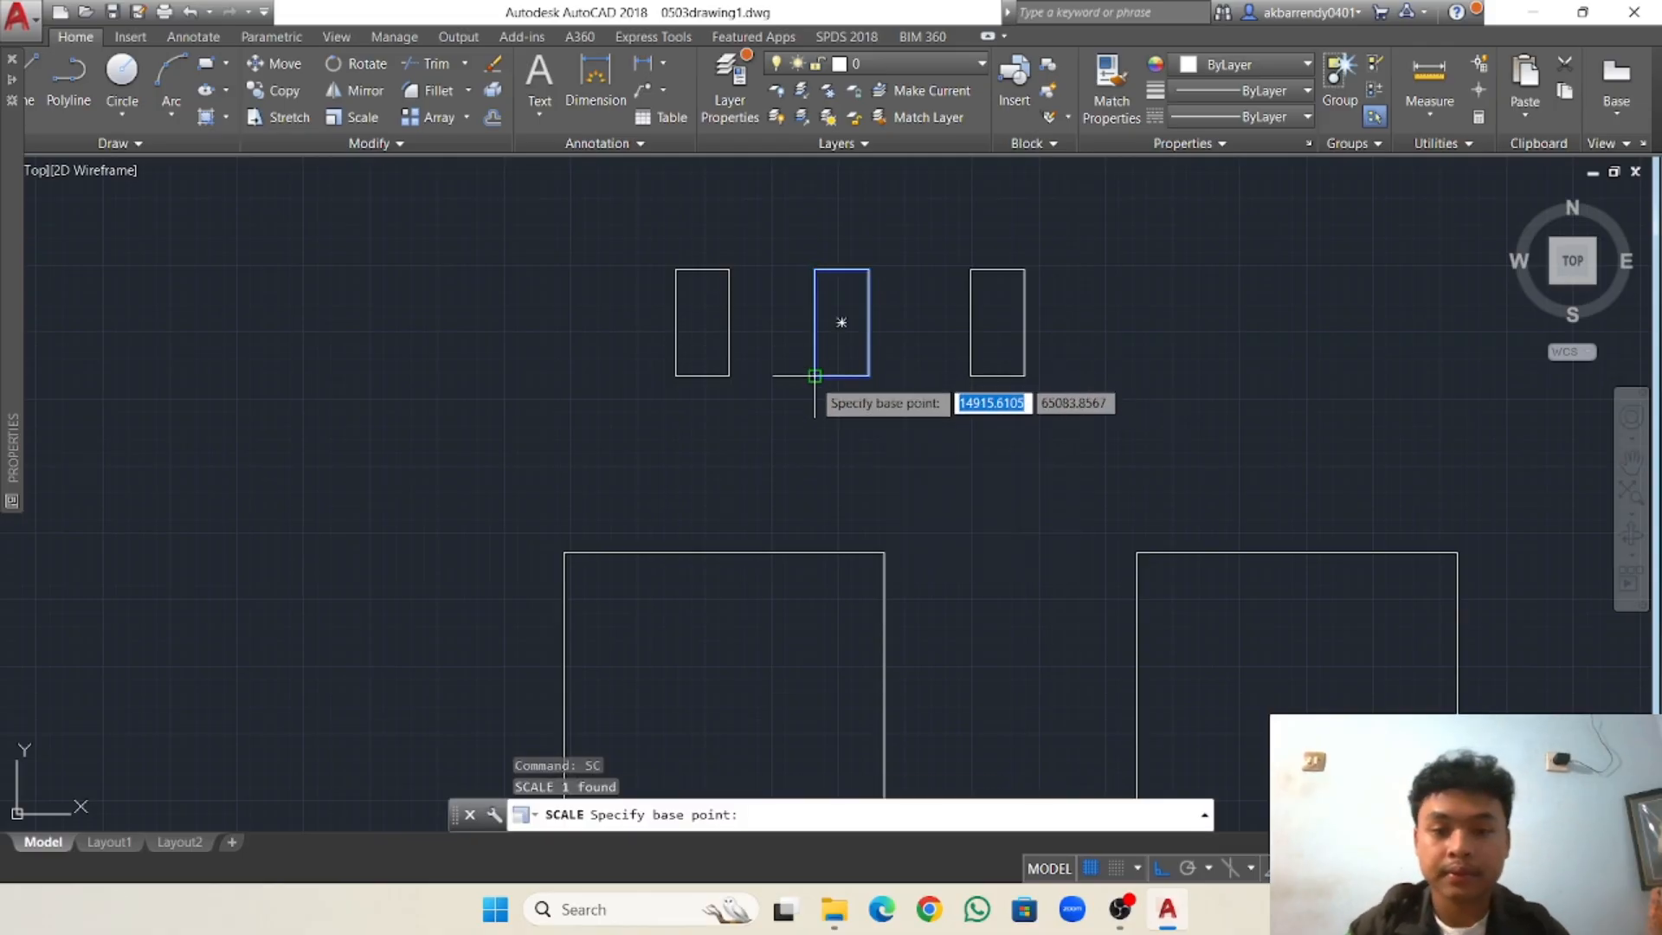
{"action": "left_click", "coordinate": [815, 376]}
{"action": "type", "text": "2"}
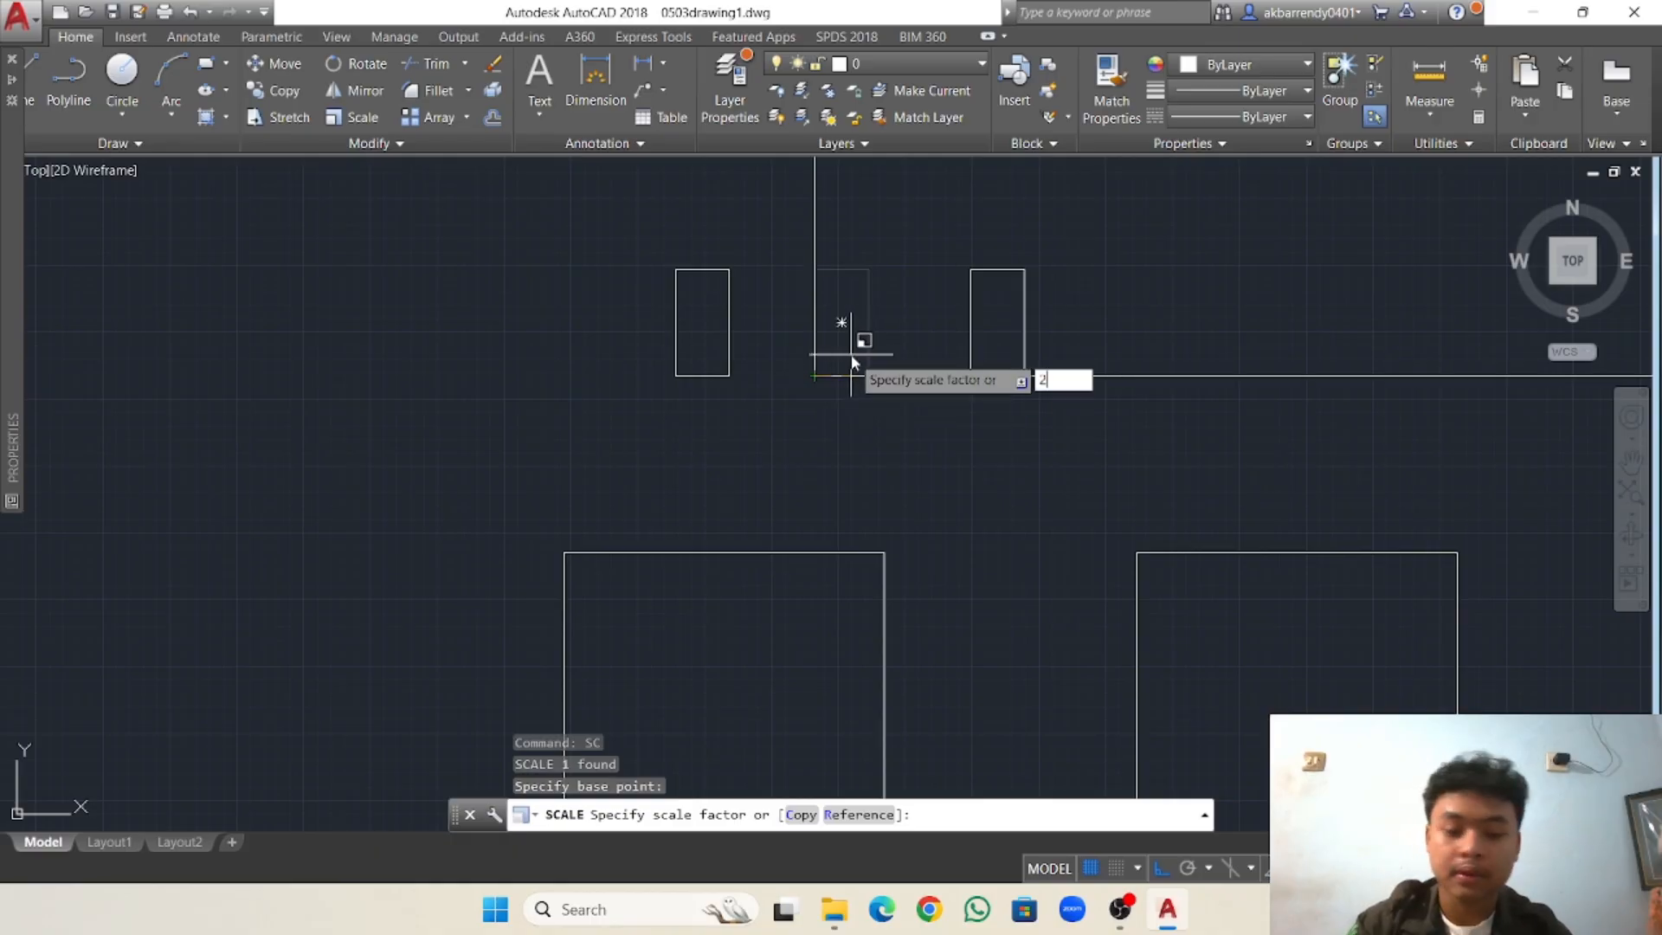
{"action": "key", "text": "Return"}
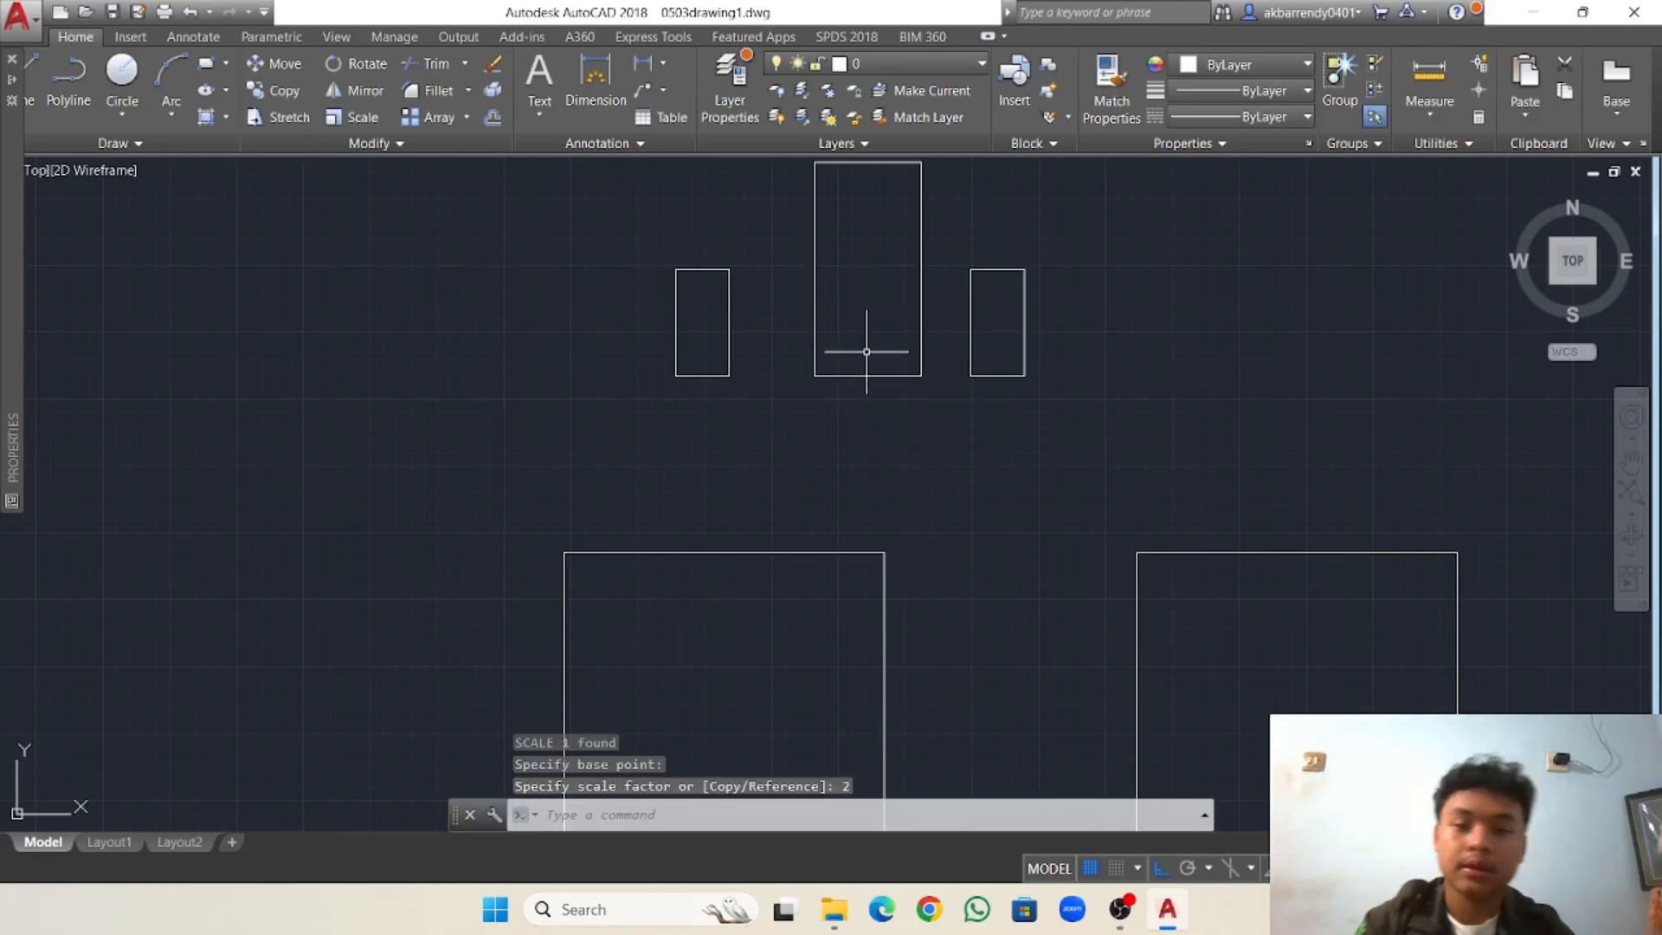
Scale the rightmost small rectangle by a factor of 3 from its lower-left corner.
{"action": "left_click", "coordinate": [965, 240]}
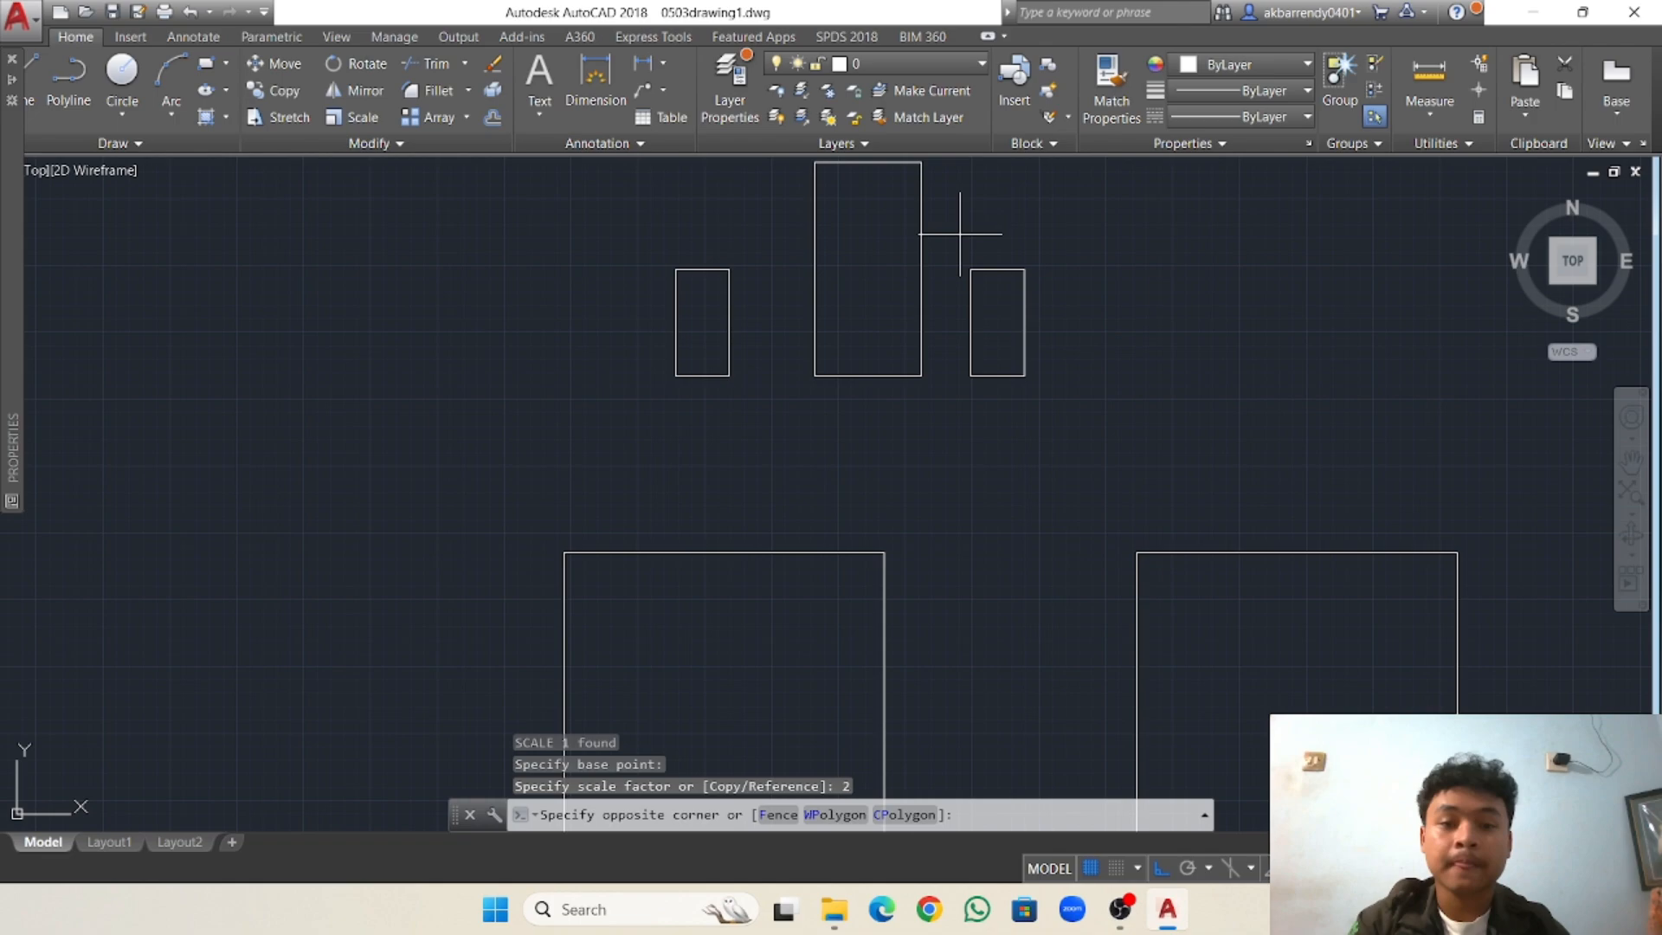
{"action": "left_click", "coordinate": [1032, 398]}
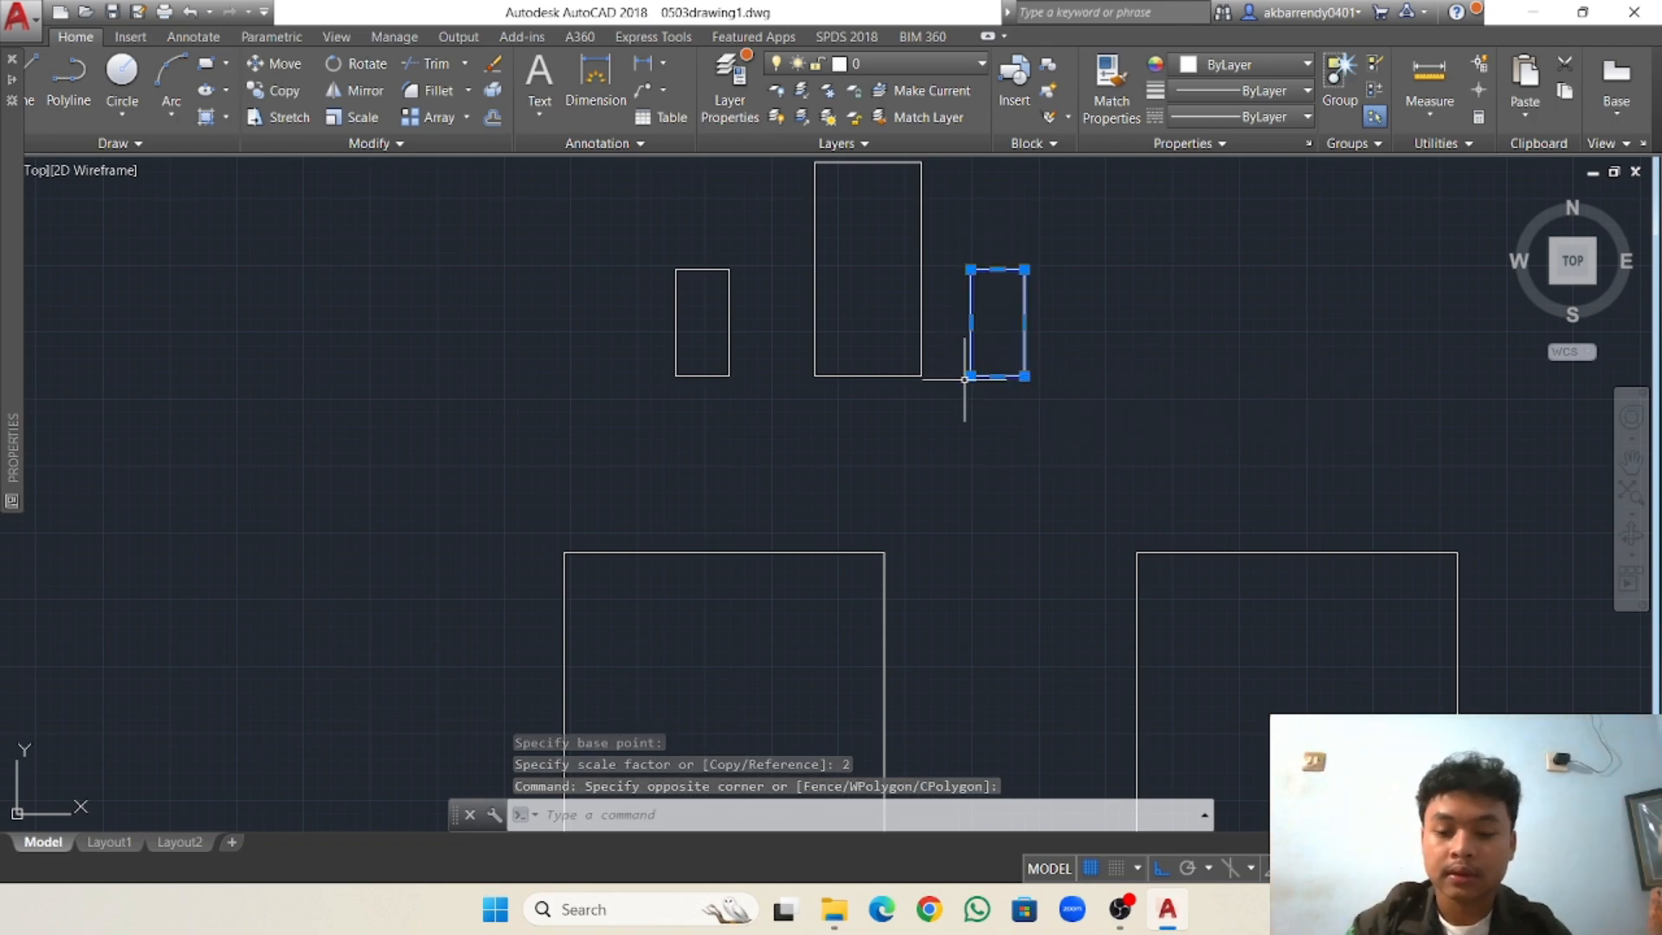
{"action": "type", "text": "sc"}
{"action": "key", "text": "Return"}
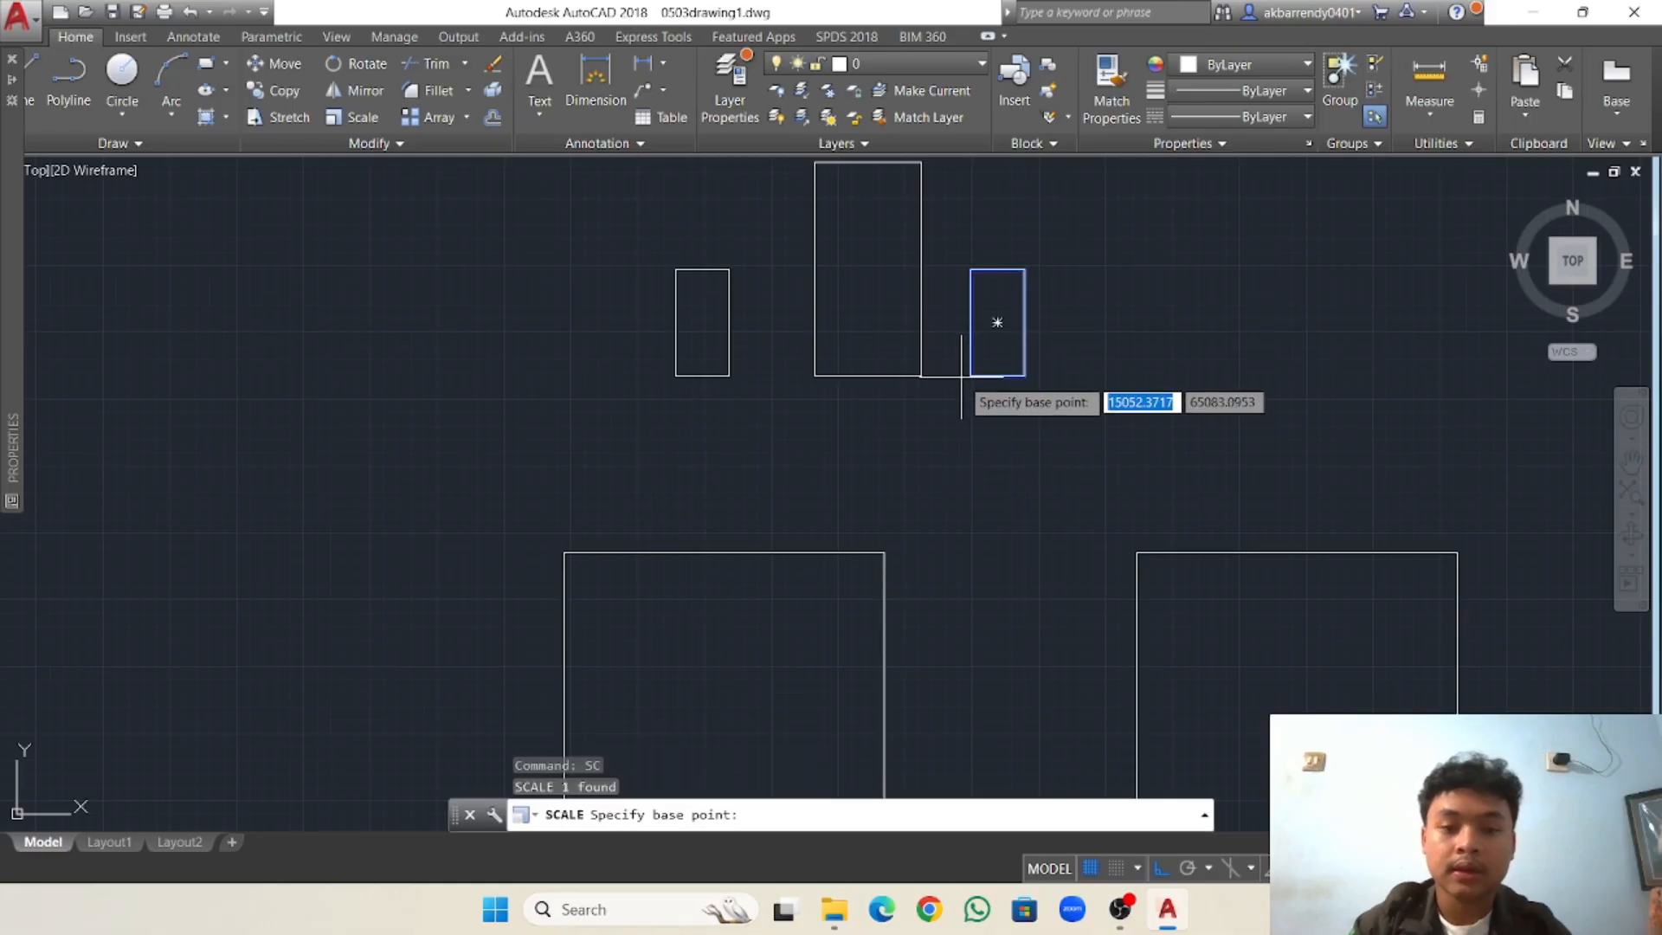
{"action": "left_click", "coordinate": [970, 376]}
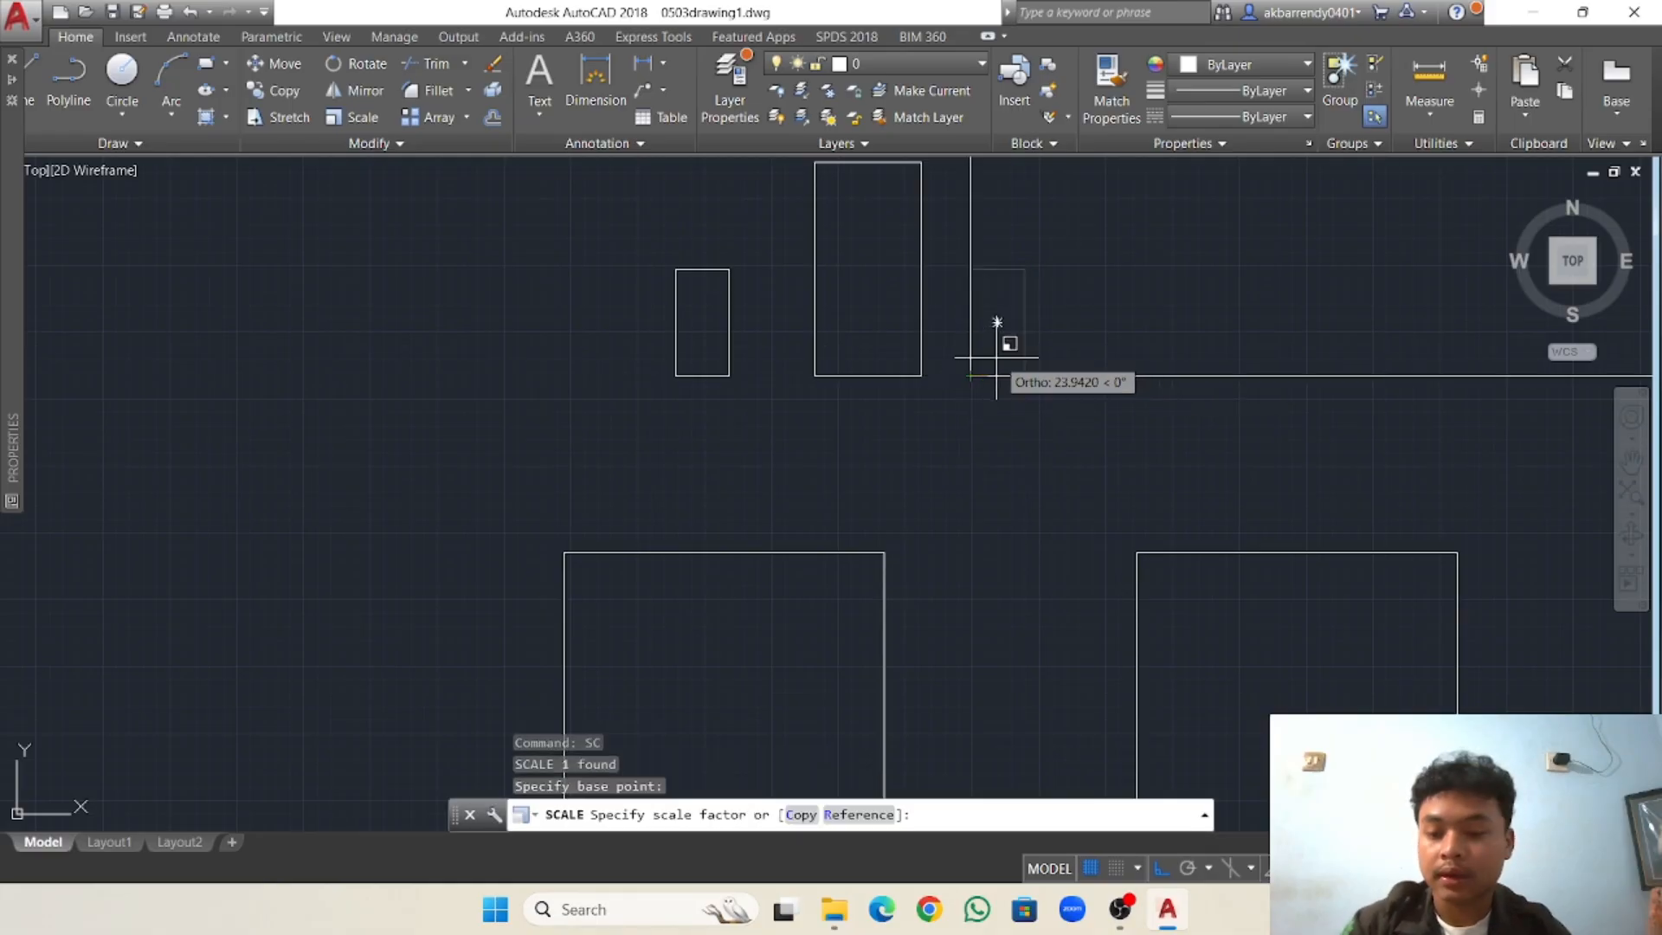
{"action": "type", "text": "3"}
{"action": "key", "text": "Return"}
{"action": "scroll", "coordinate": [991, 354], "scroll_direction": "down", "scroll_amount": 3}
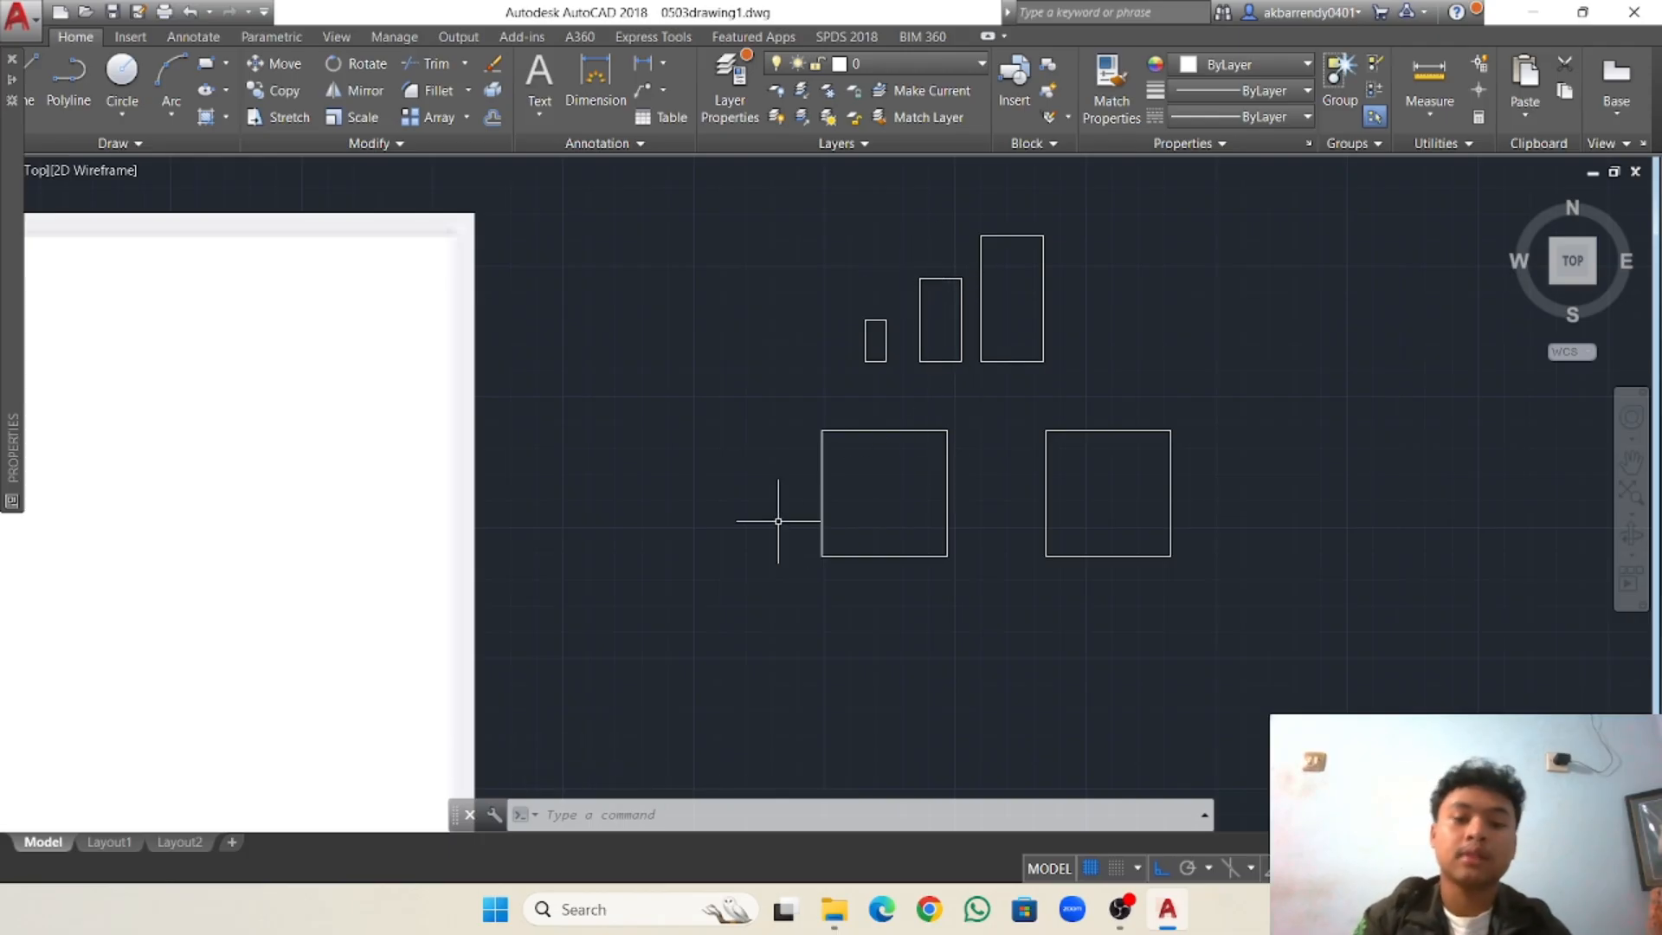
Scale the right-hand large square by a factor of 1/3 from its lower-left corner.
{"action": "scroll", "coordinate": [778, 521], "scroll_direction": "up", "scroll_amount": 2}
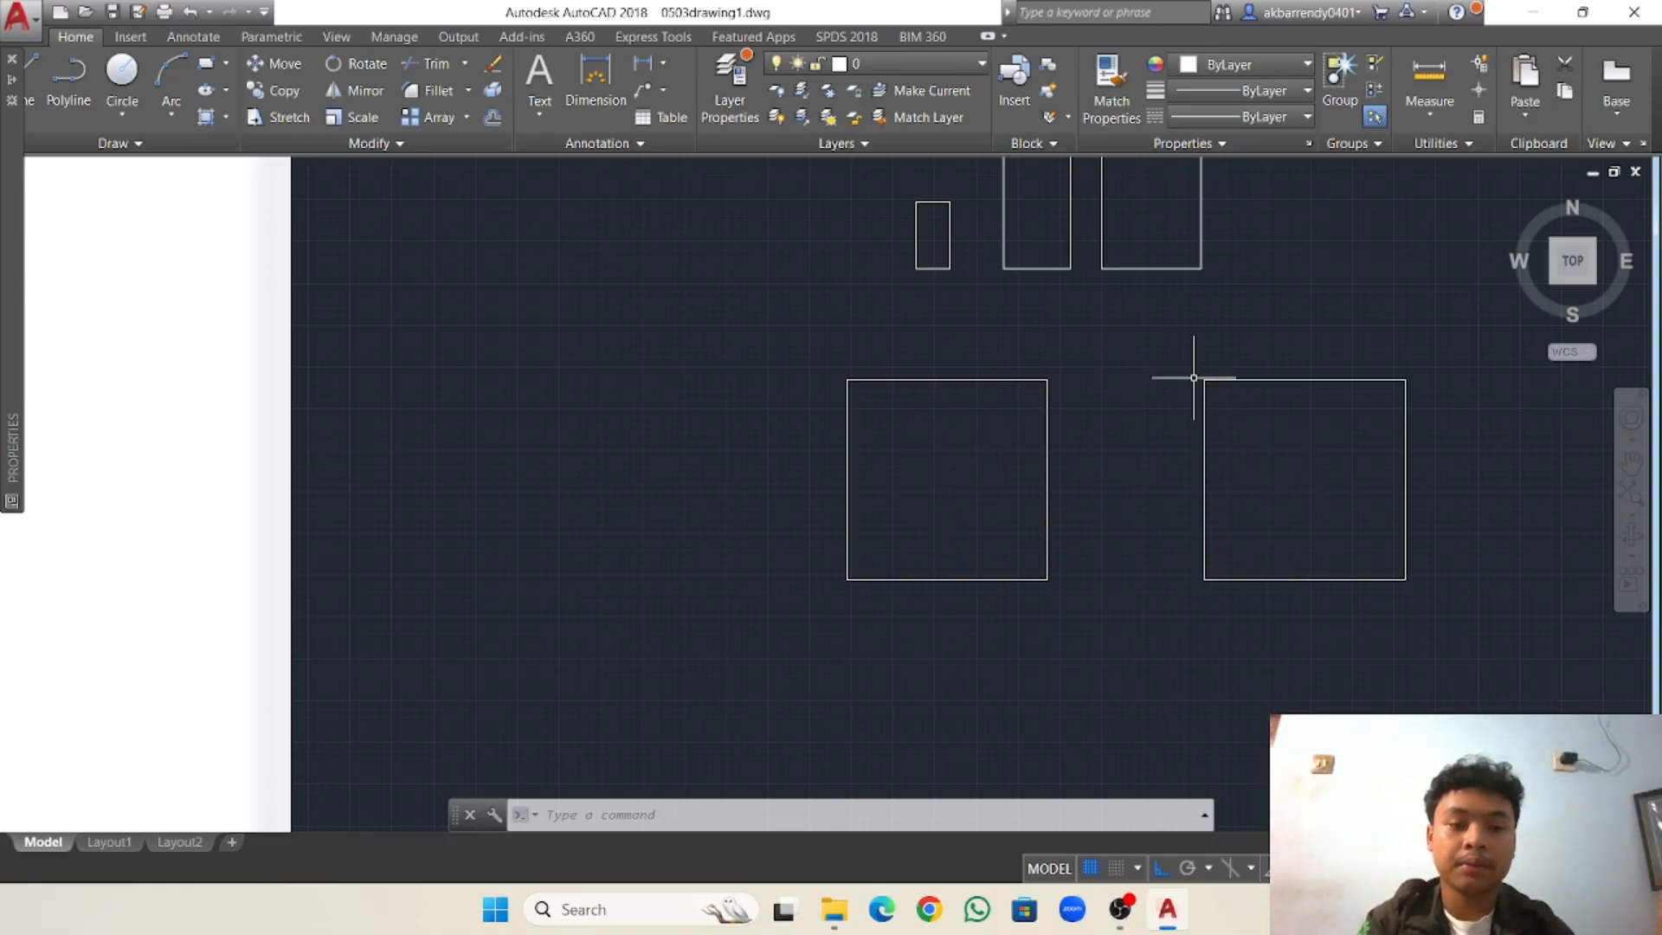
{"action": "left_click", "coordinate": [1164, 345]}
{"action": "left_click", "coordinate": [1475, 596]}
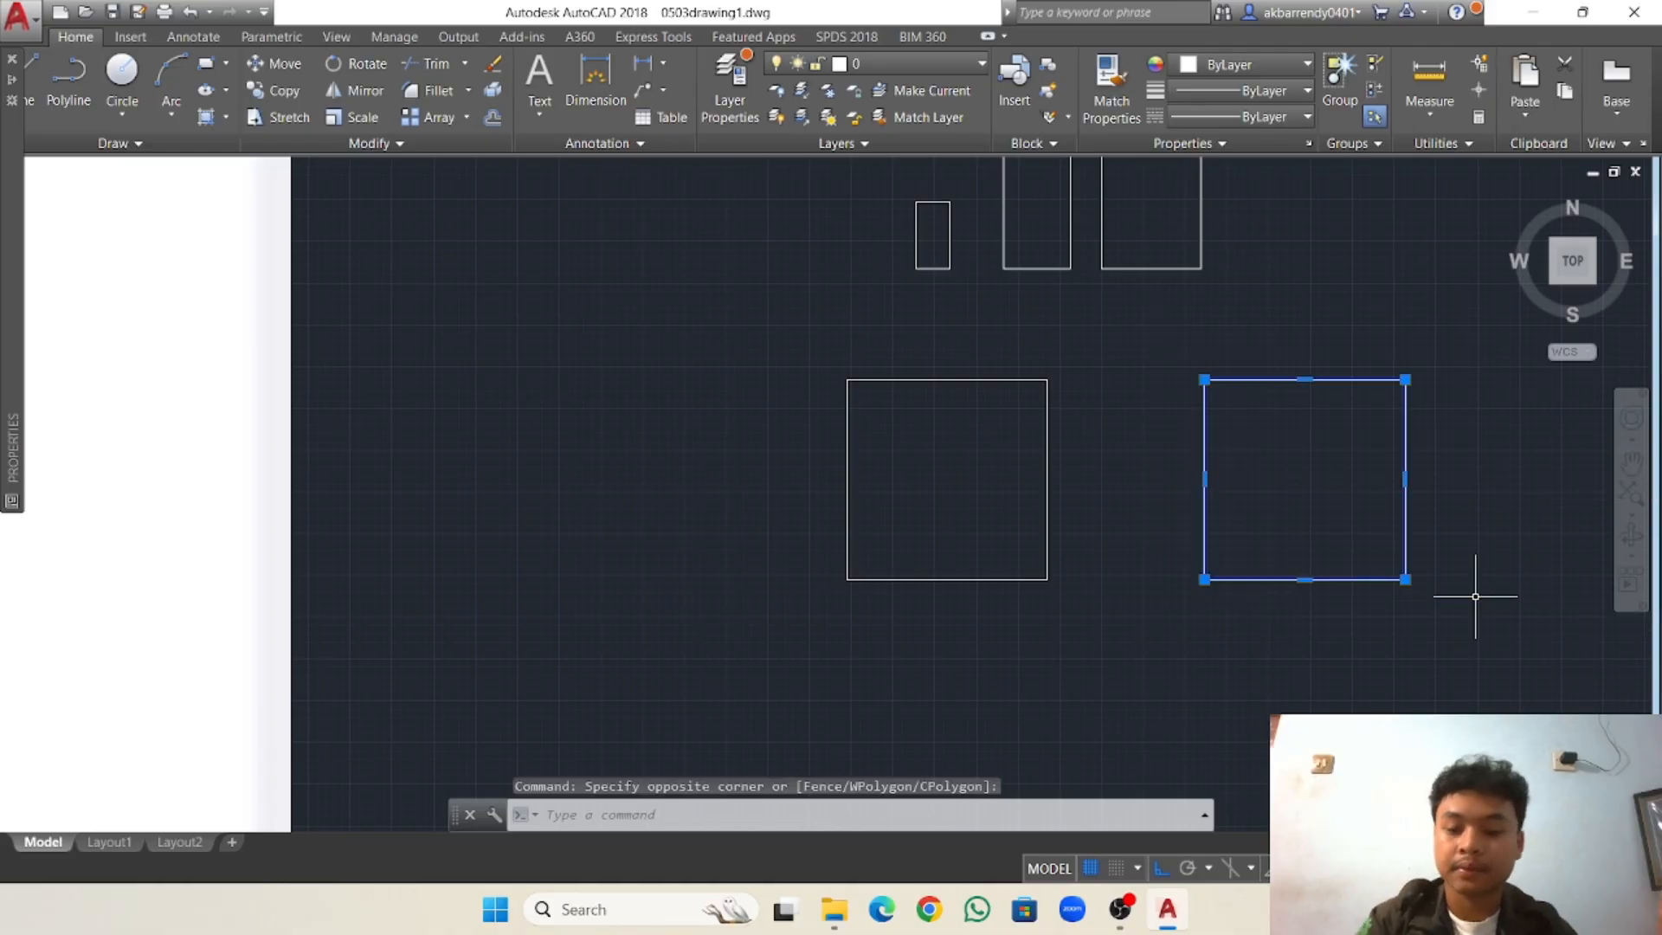
{"action": "type", "text": "sc"}
{"action": "key", "text": "Return"}
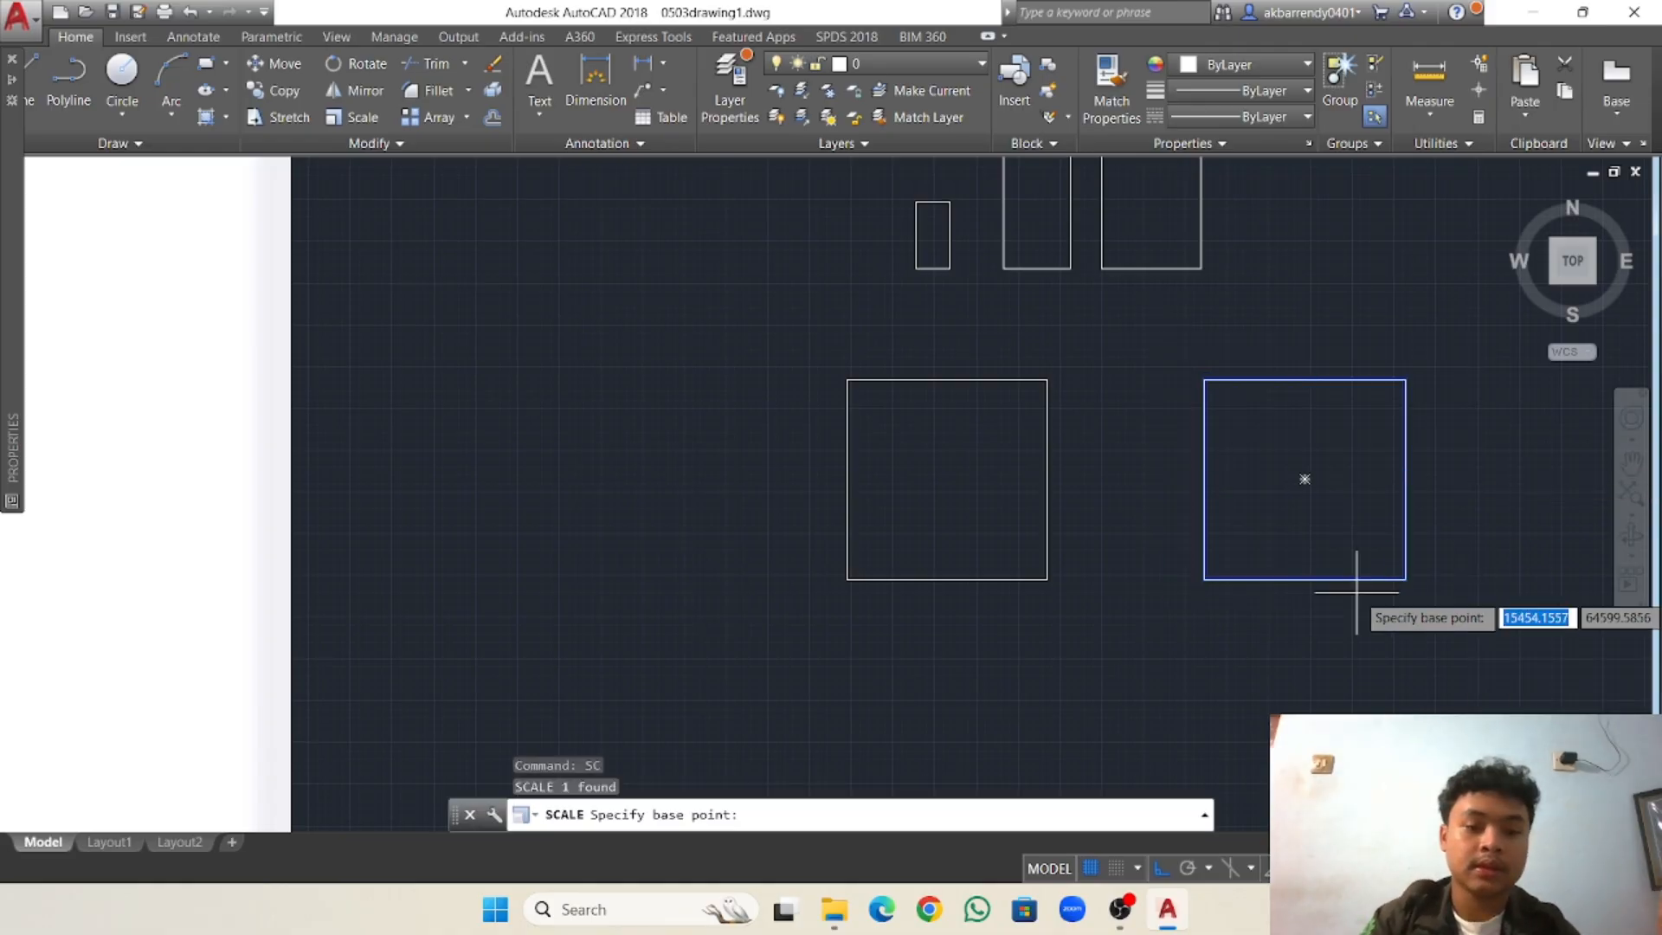
{"action": "left_click", "coordinate": [1204, 579]}
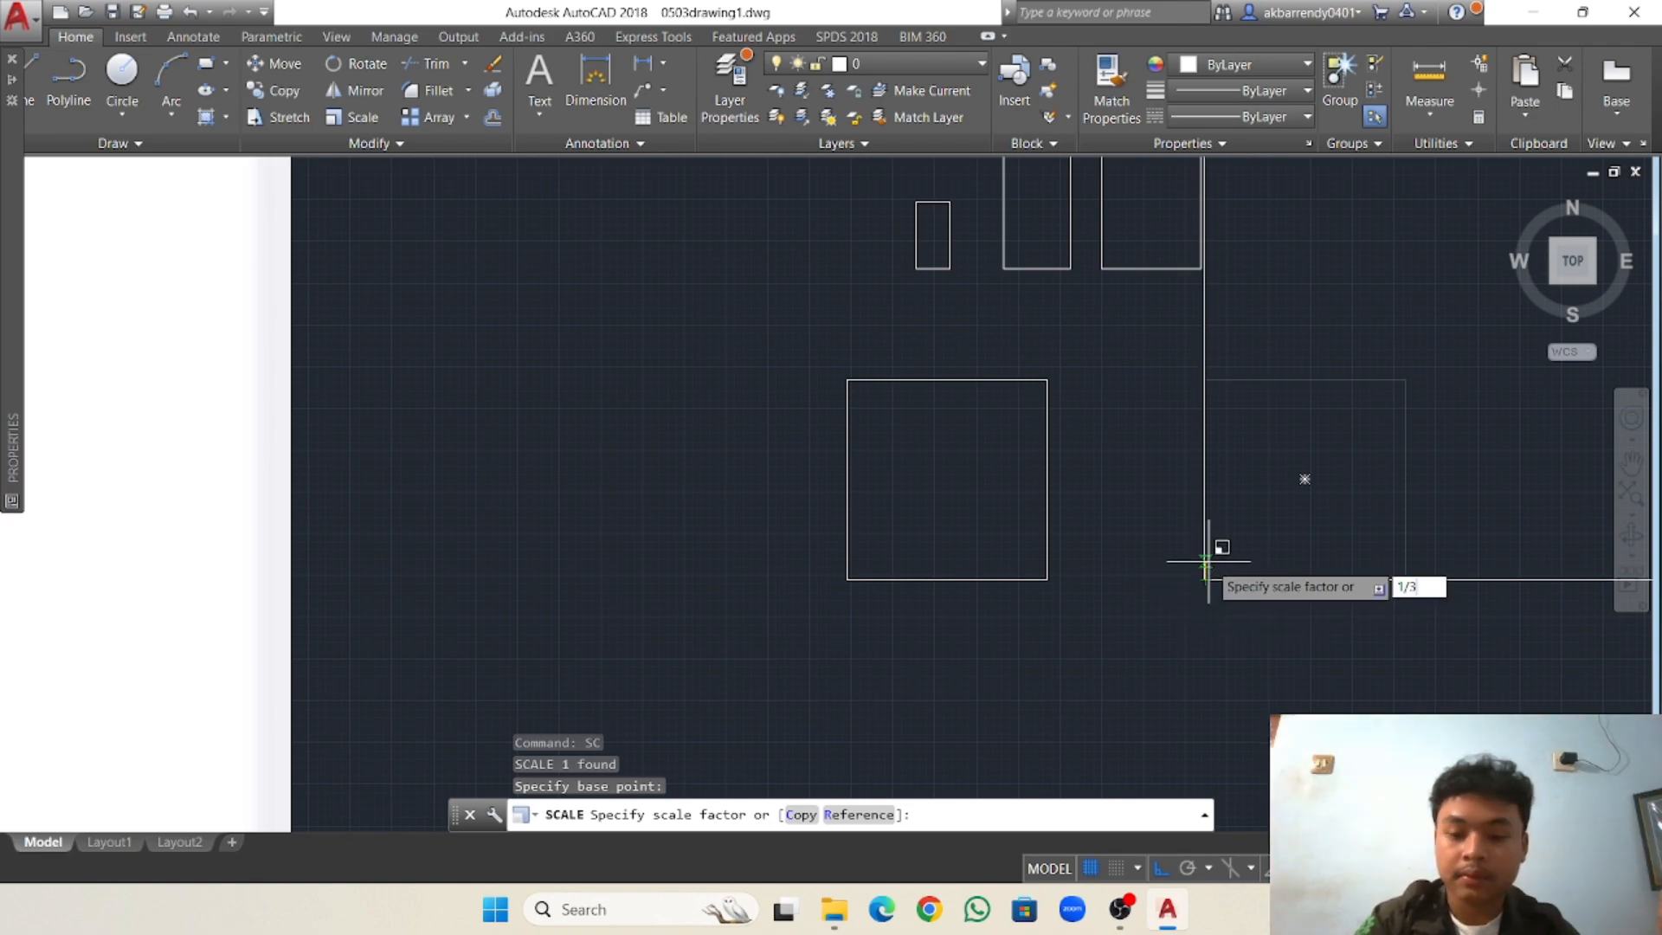
{"action": "key", "text": "Return"}
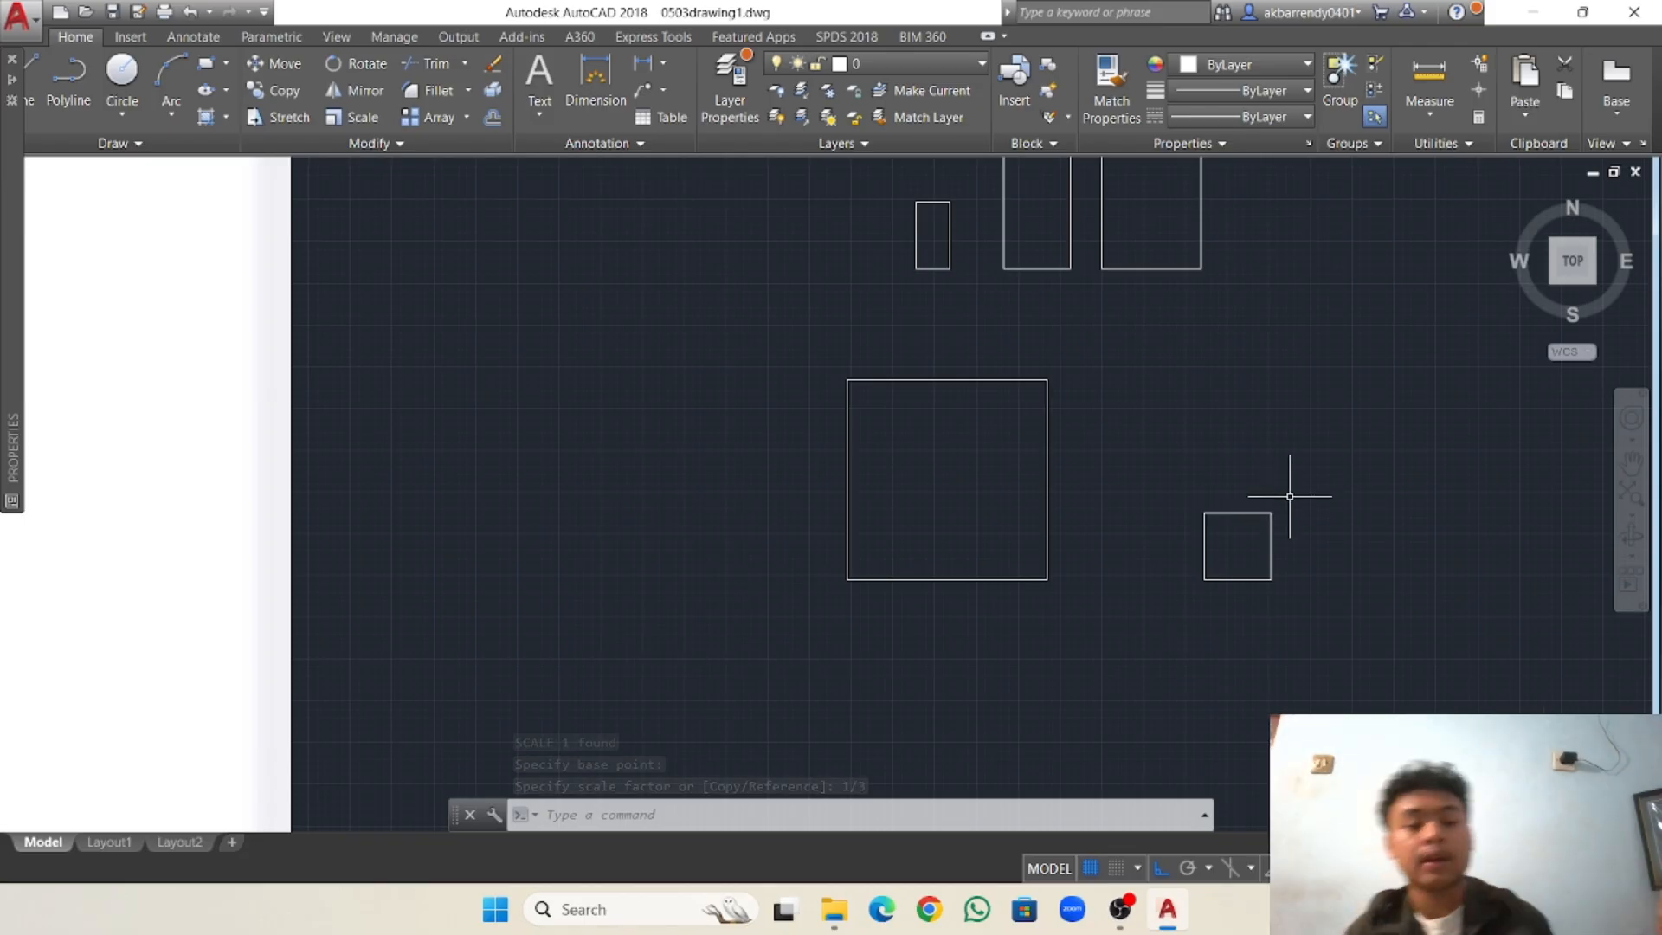
Draw a 100 by 100 square in the empty area to the right of the scaled shapes.
{"action": "scroll", "coordinate": [1269, 506], "scroll_direction": "down", "scroll_amount": 3}
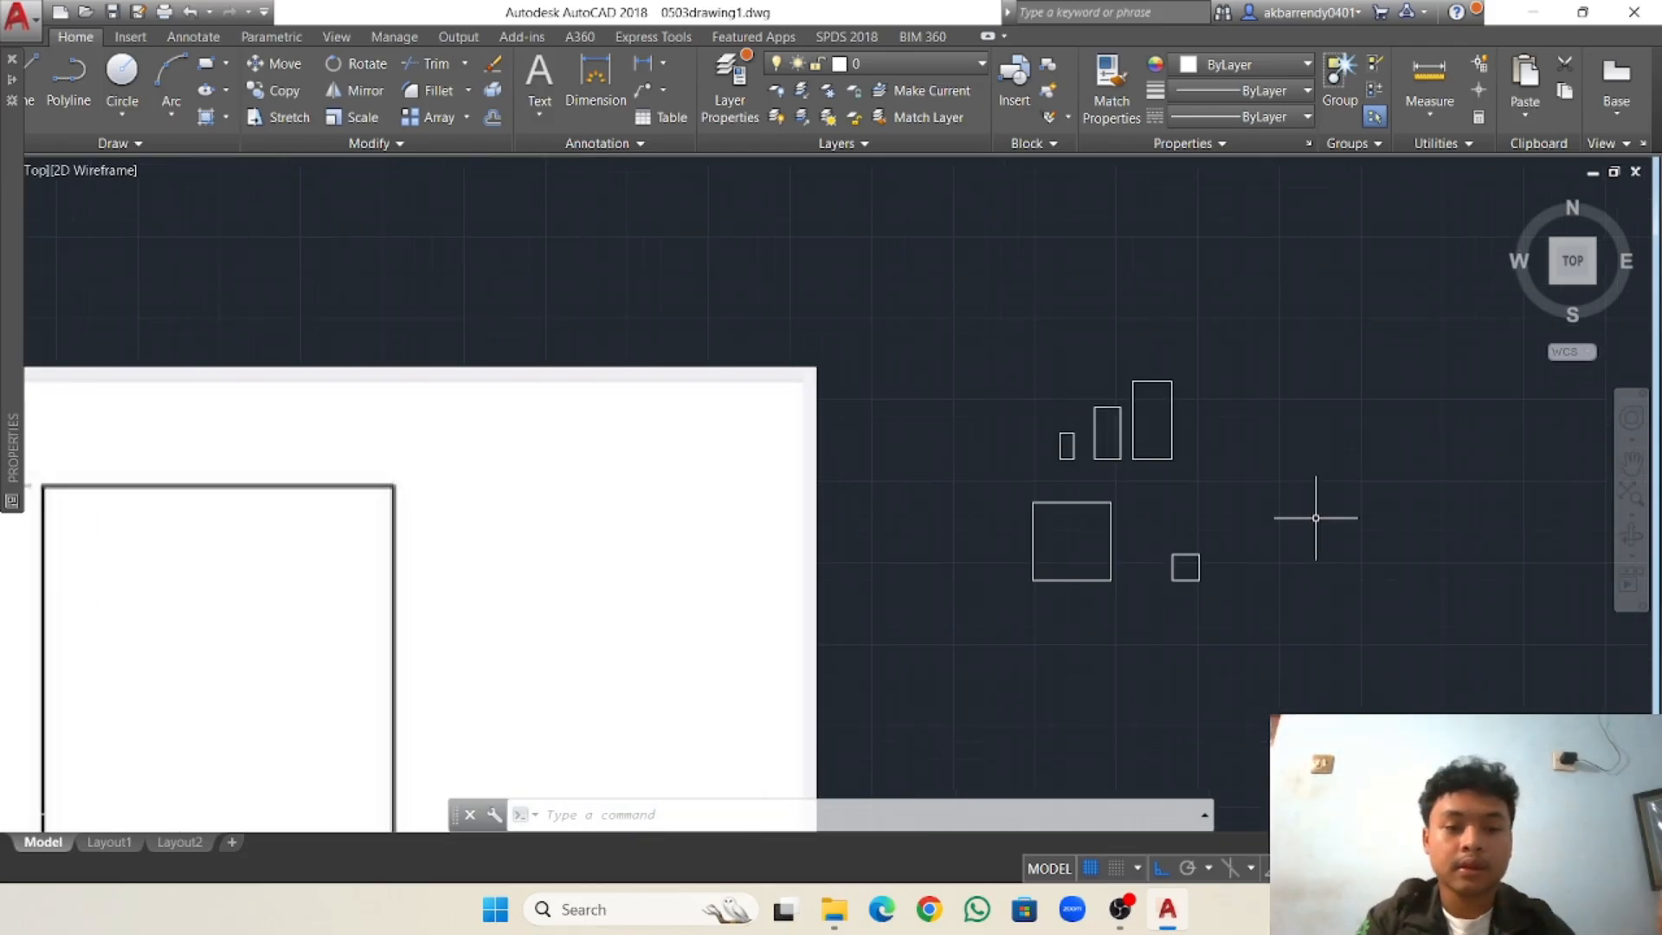
{"action": "scroll", "coordinate": [1311, 515], "scroll_direction": "up", "scroll_amount": 2}
{"action": "middle_click_drag", "start_coordinate": [1306, 512], "coordinate": [1047, 575]}
{"action": "mouse_move", "coordinate": [1172, 508]}
{"action": "middle_mouse_down"}
{"action": "mouse_move", "coordinate": [926, 522]}
{"action": "mouse_move", "coordinate": [987, 486]}
{"action": "mouse_move", "coordinate": [545, 574]}
{"action": "mouse_move", "coordinate": [608, 543]}
{"action": "middle_mouse_up"}
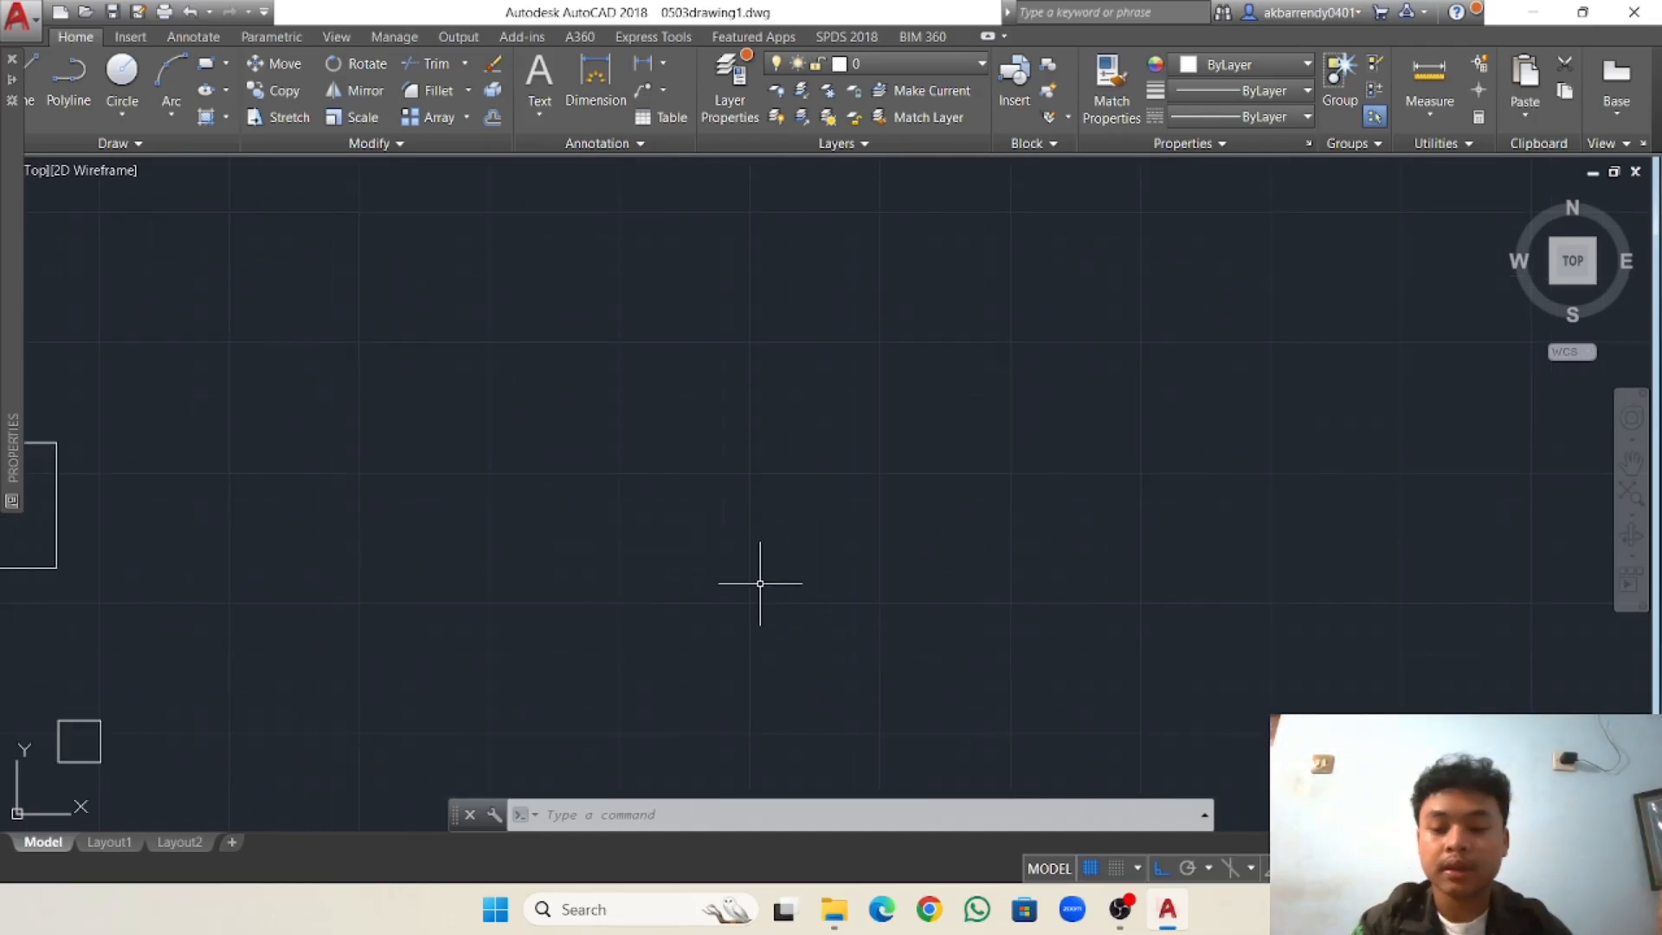
{"action": "type", "text": "rec"}
{"action": "key", "text": "Return"}
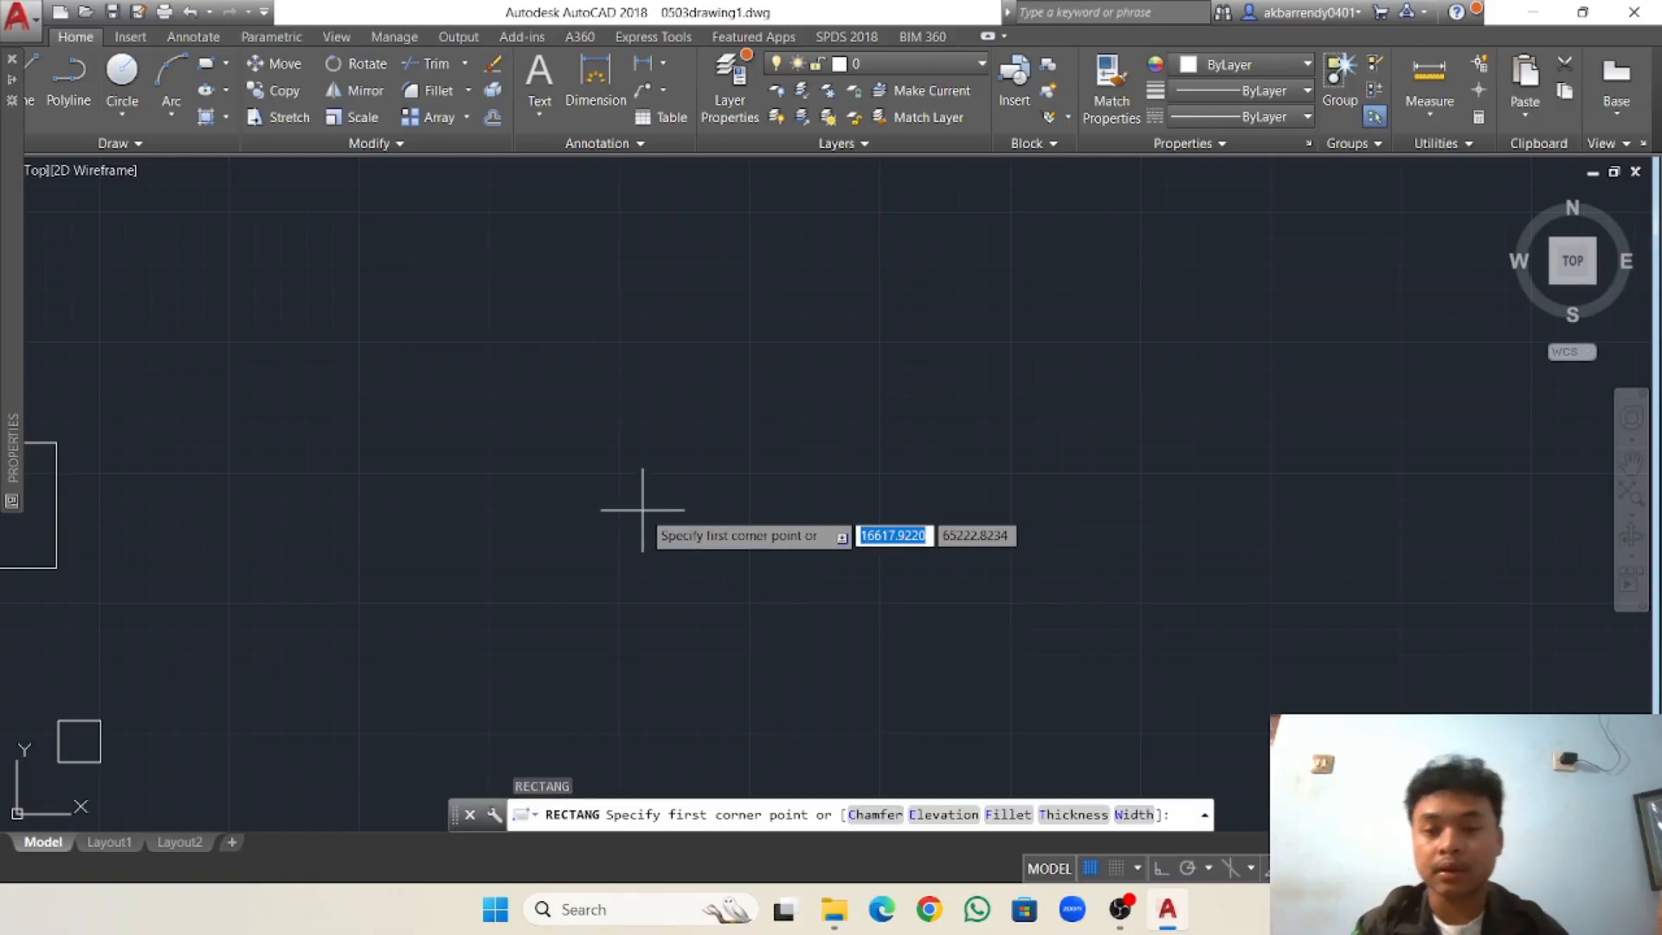
{"action": "left_click", "coordinate": [588, 439]}
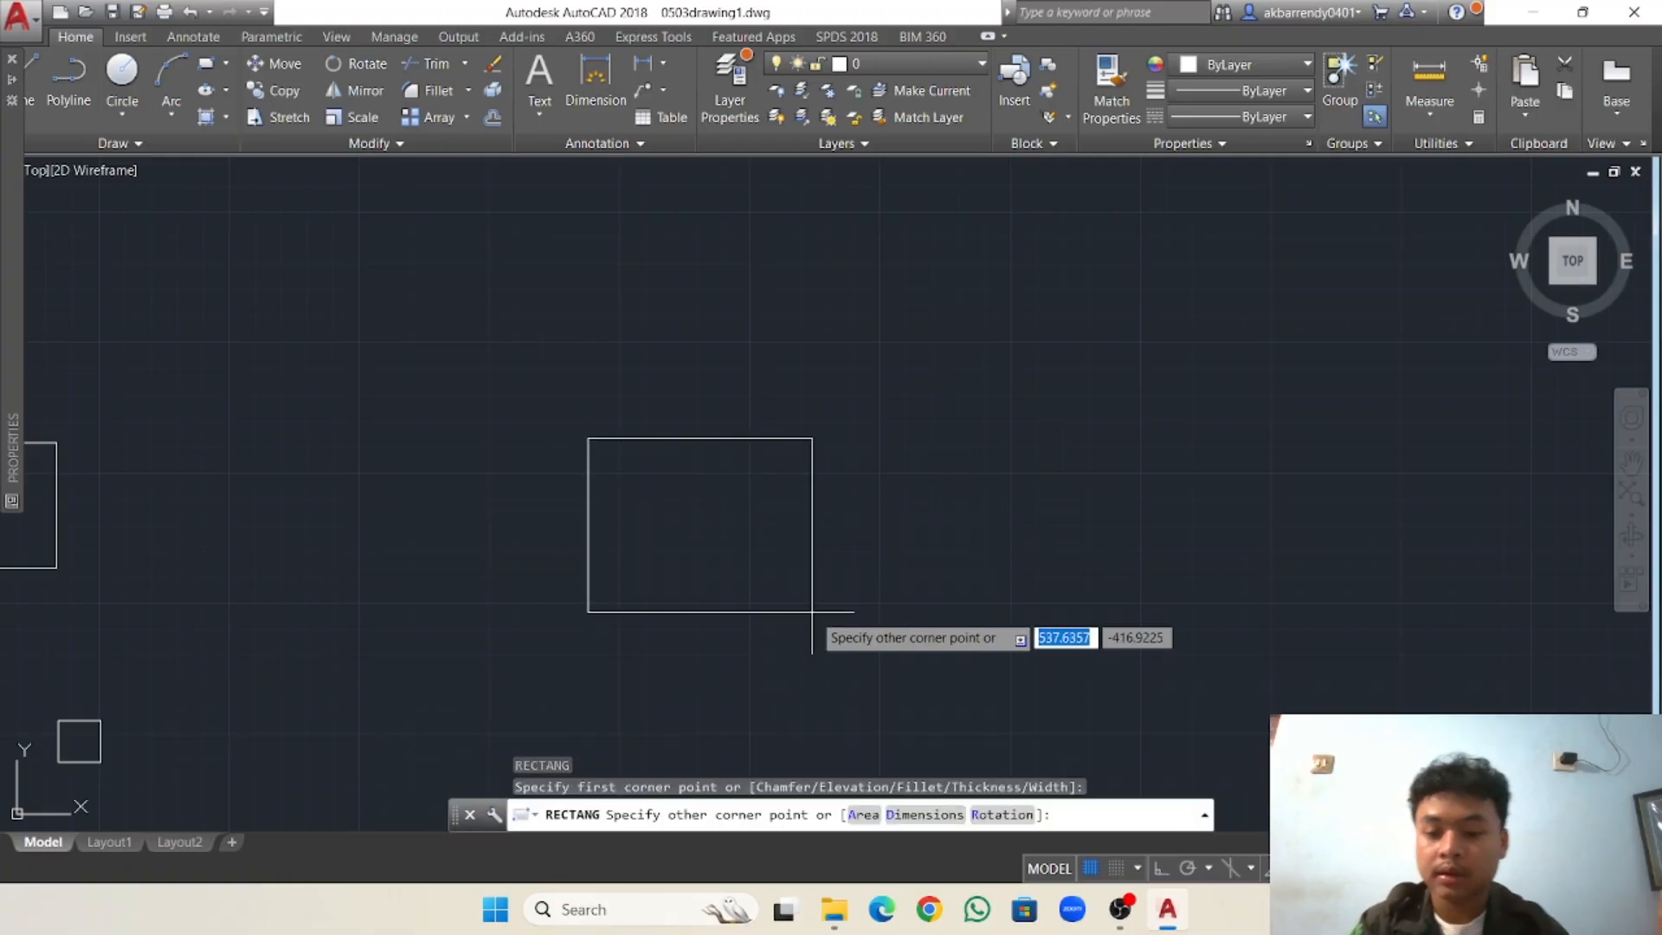
{"action": "type", "text": "100"}
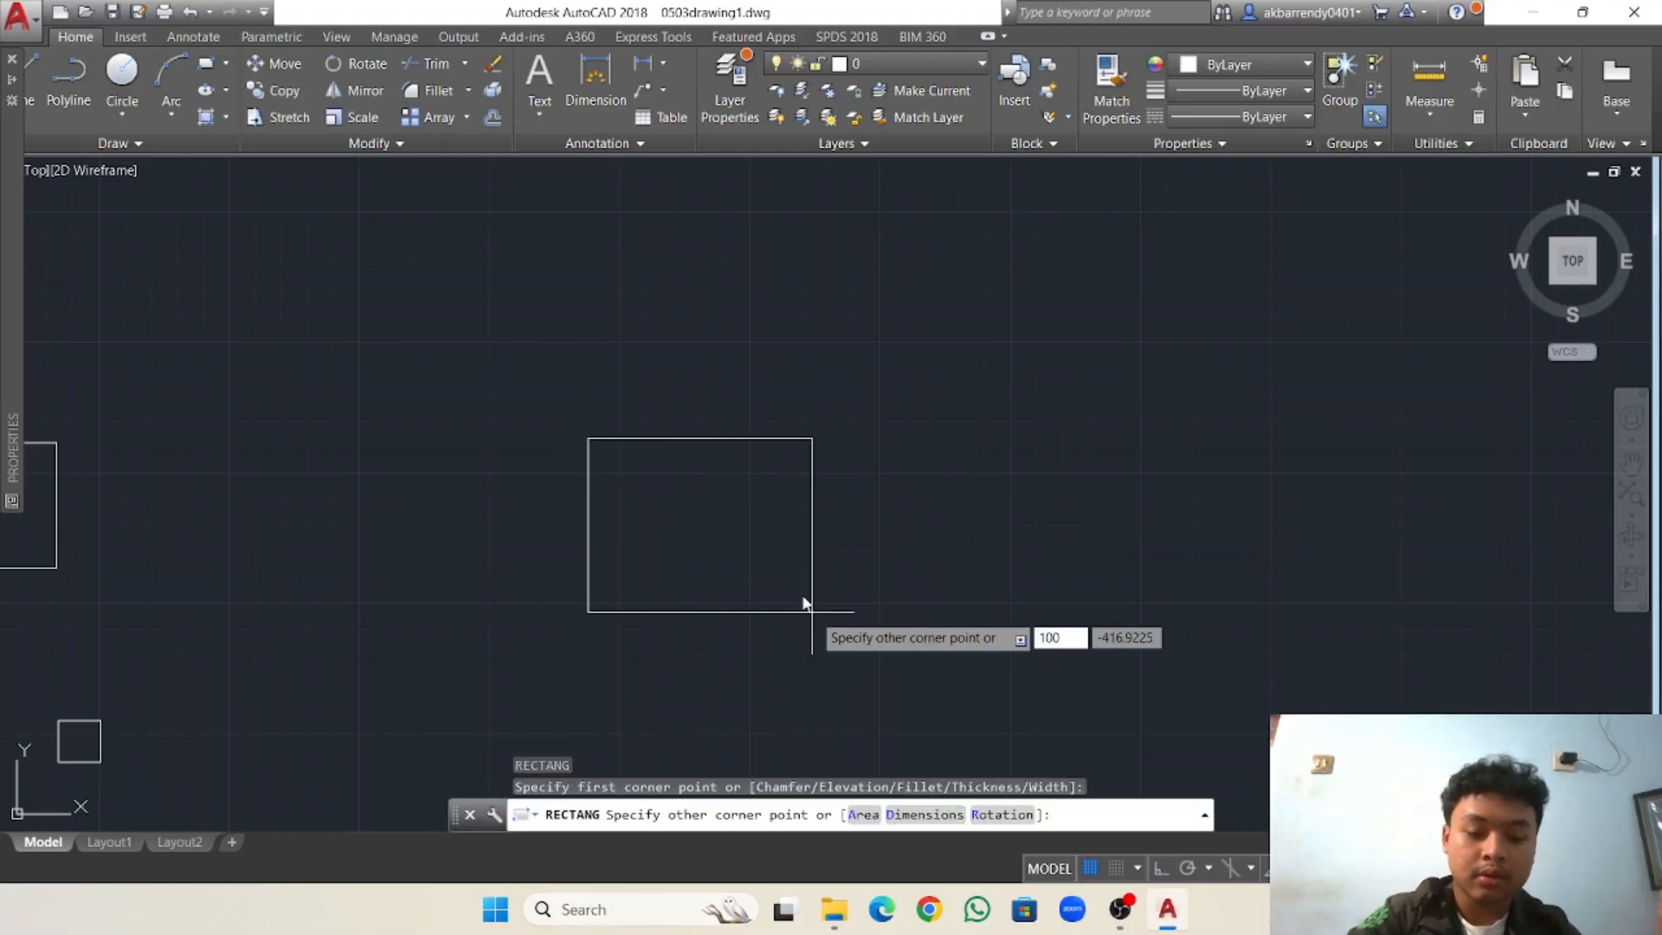
{"action": "key", "text": "Tab"}
{"action": "type", "text": "100"}
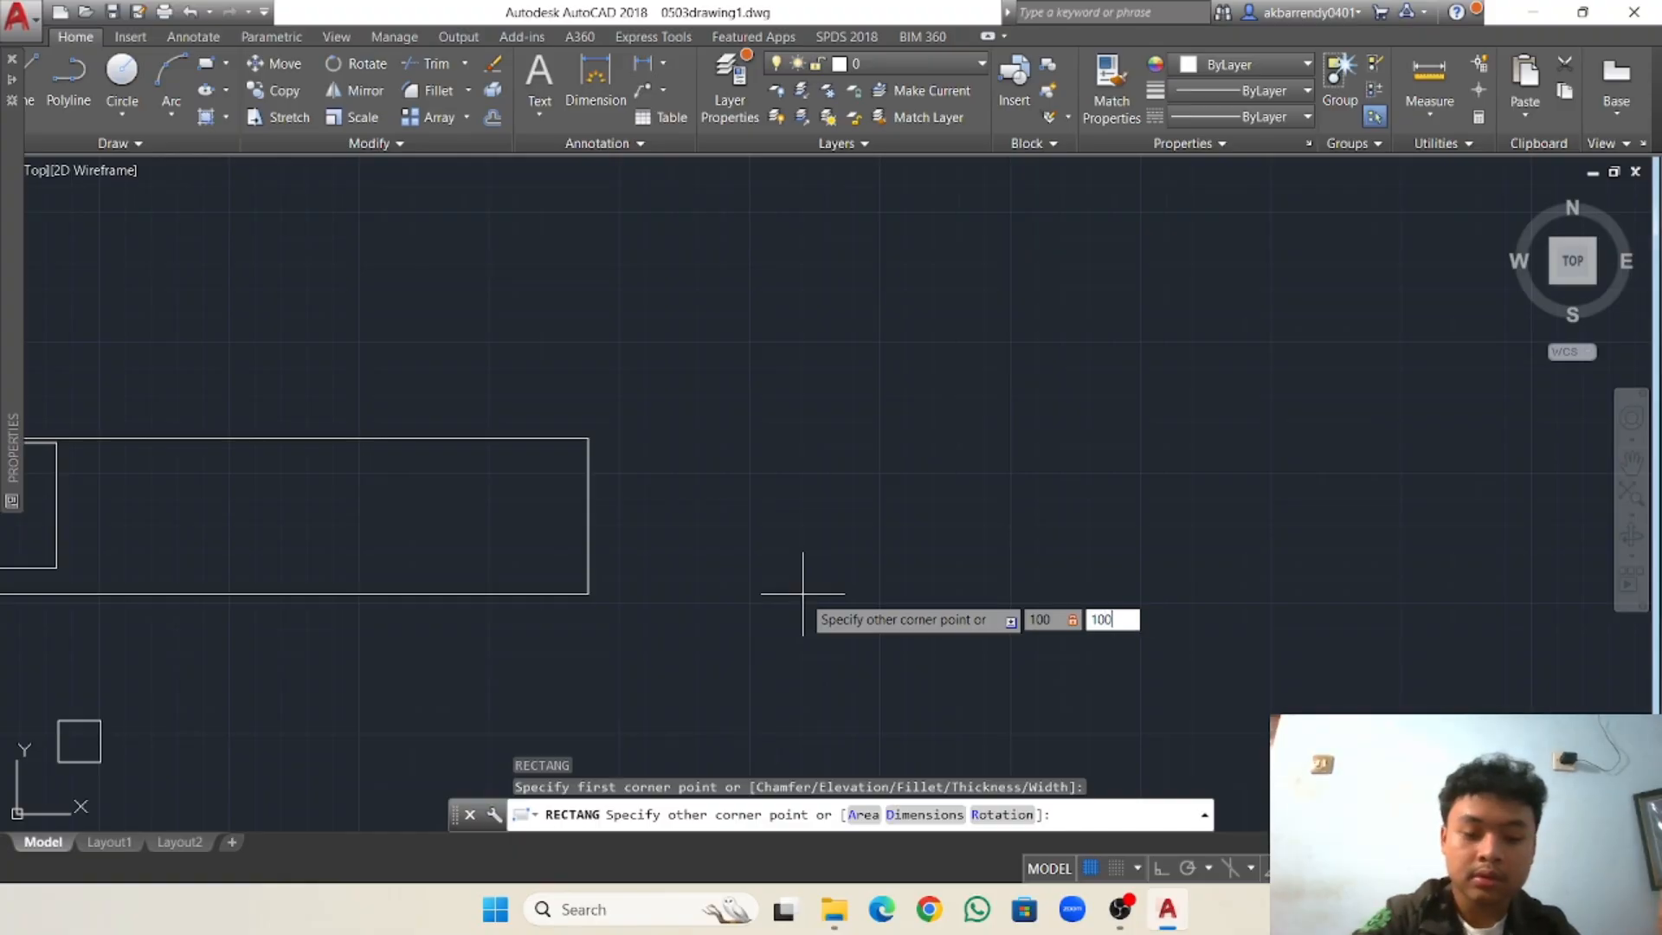
{"action": "key", "text": "Return"}
Erase the newly drawn 100 by 100 square.
{"action": "scroll", "coordinate": [734, 476], "scroll_direction": "up", "scroll_amount": 2}
{"action": "middle_click_drag", "start_coordinate": [349, 356], "coordinate": [790, 412]}
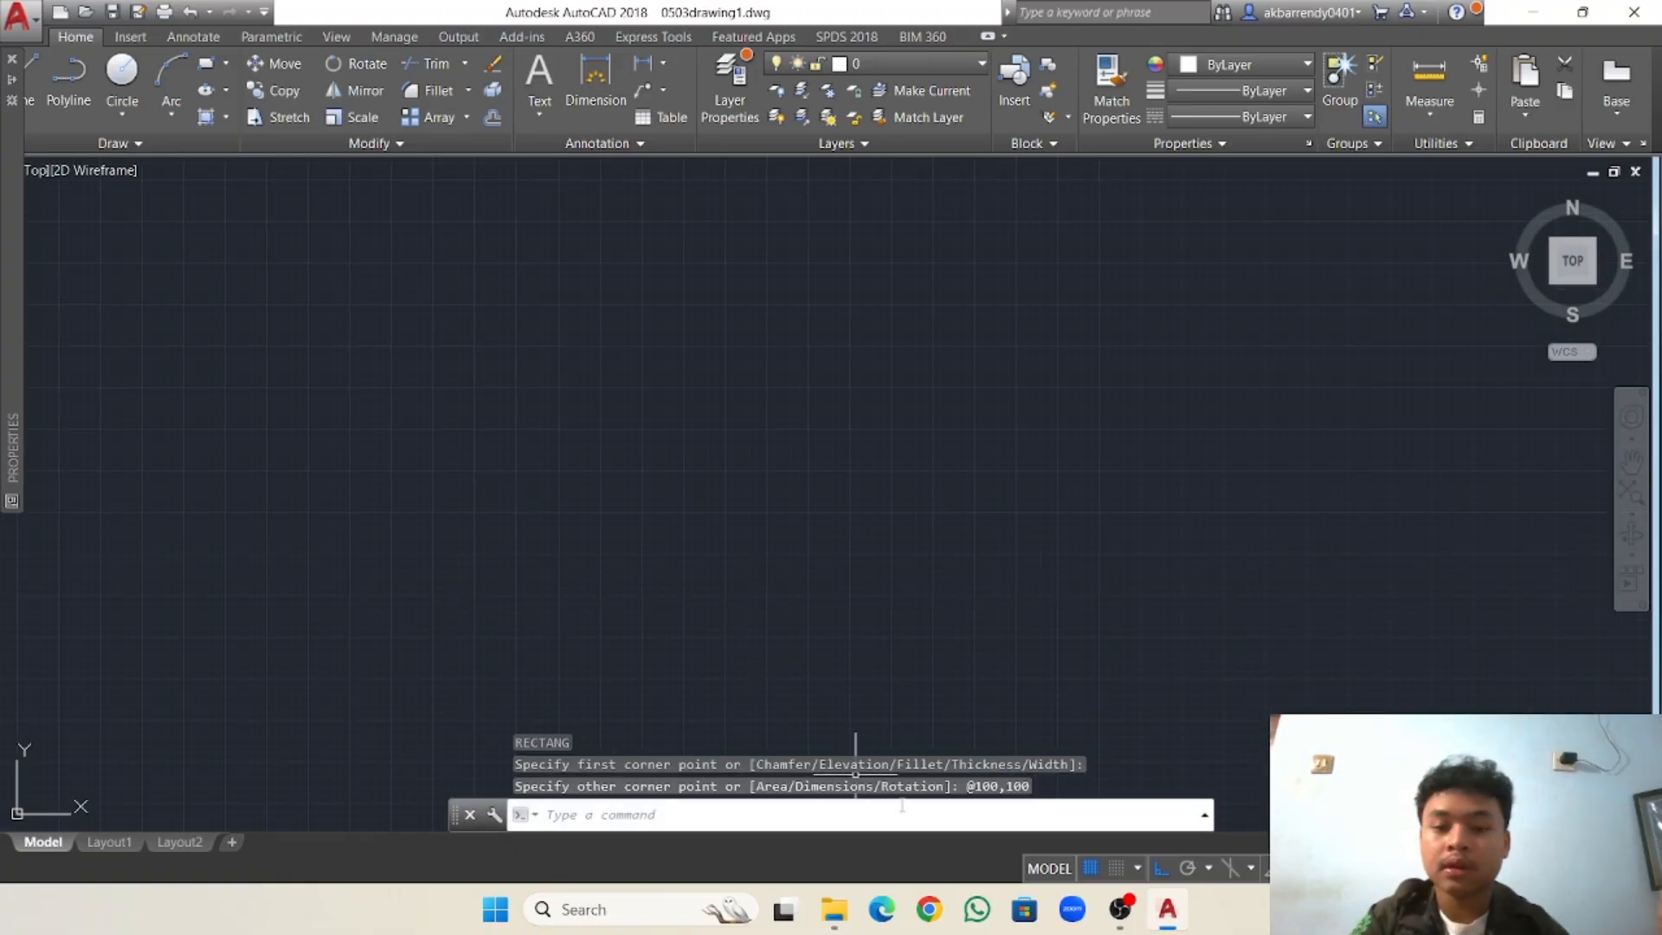
{"action": "scroll", "coordinate": [791, 412], "scroll_direction": "up", "scroll_amount": 2}
{"action": "left_click", "coordinate": [663, 434]}
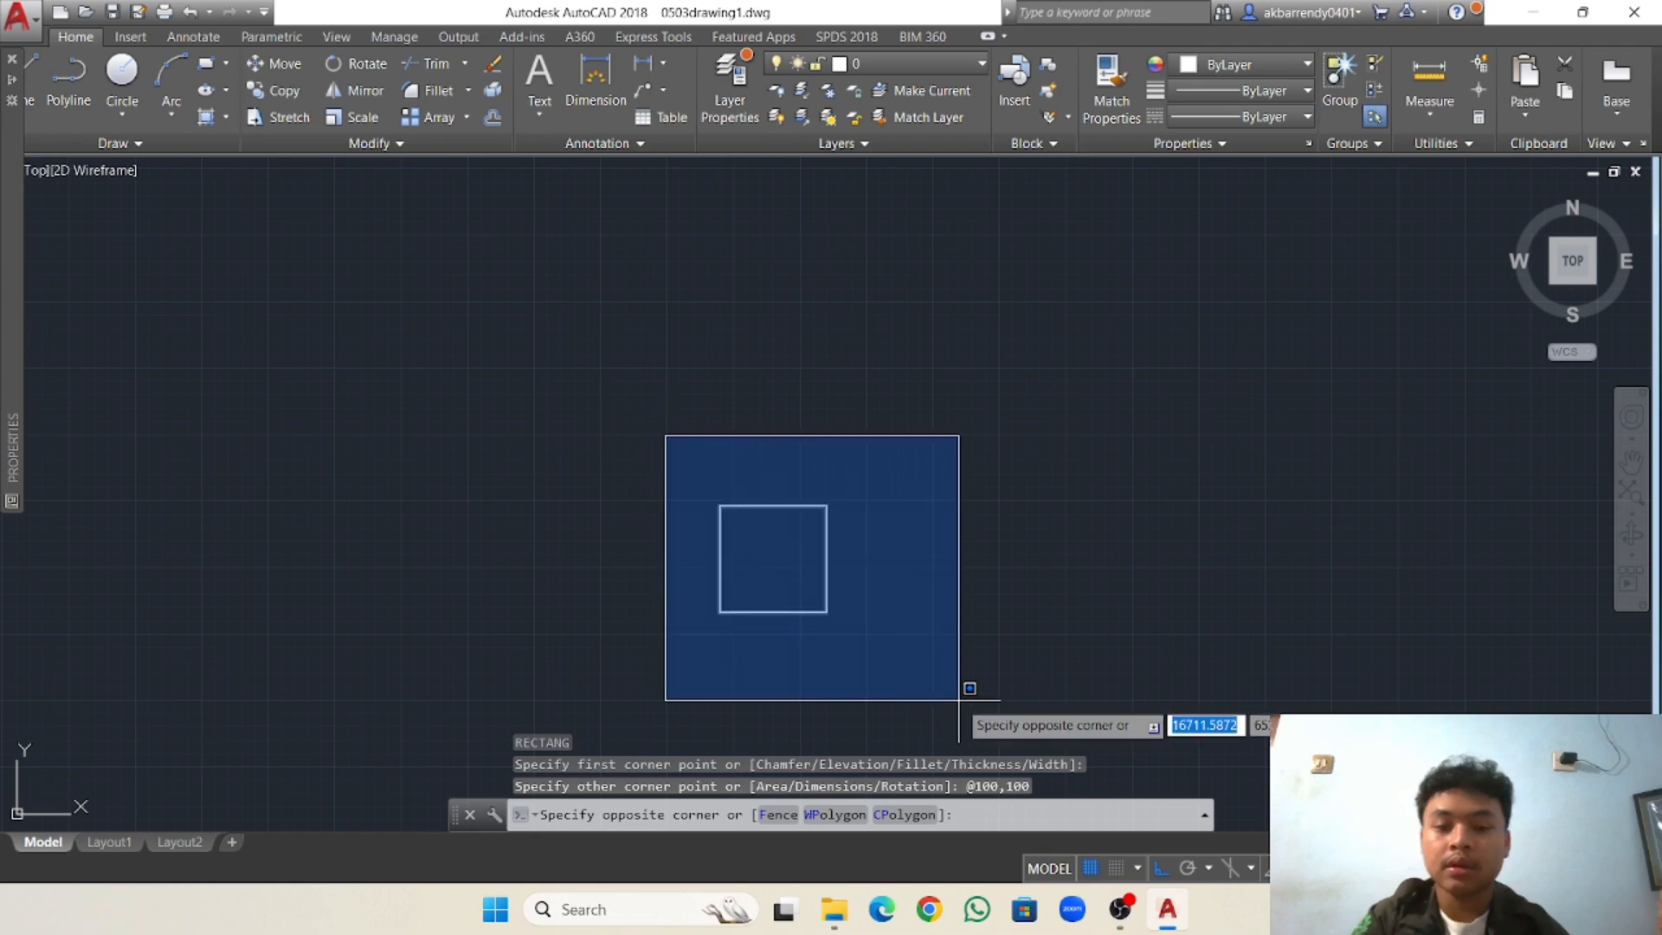
{"action": "left_click", "coordinate": [955, 672]}
{"action": "type", "text": "e"}
{"action": "key", "text": "Return"}
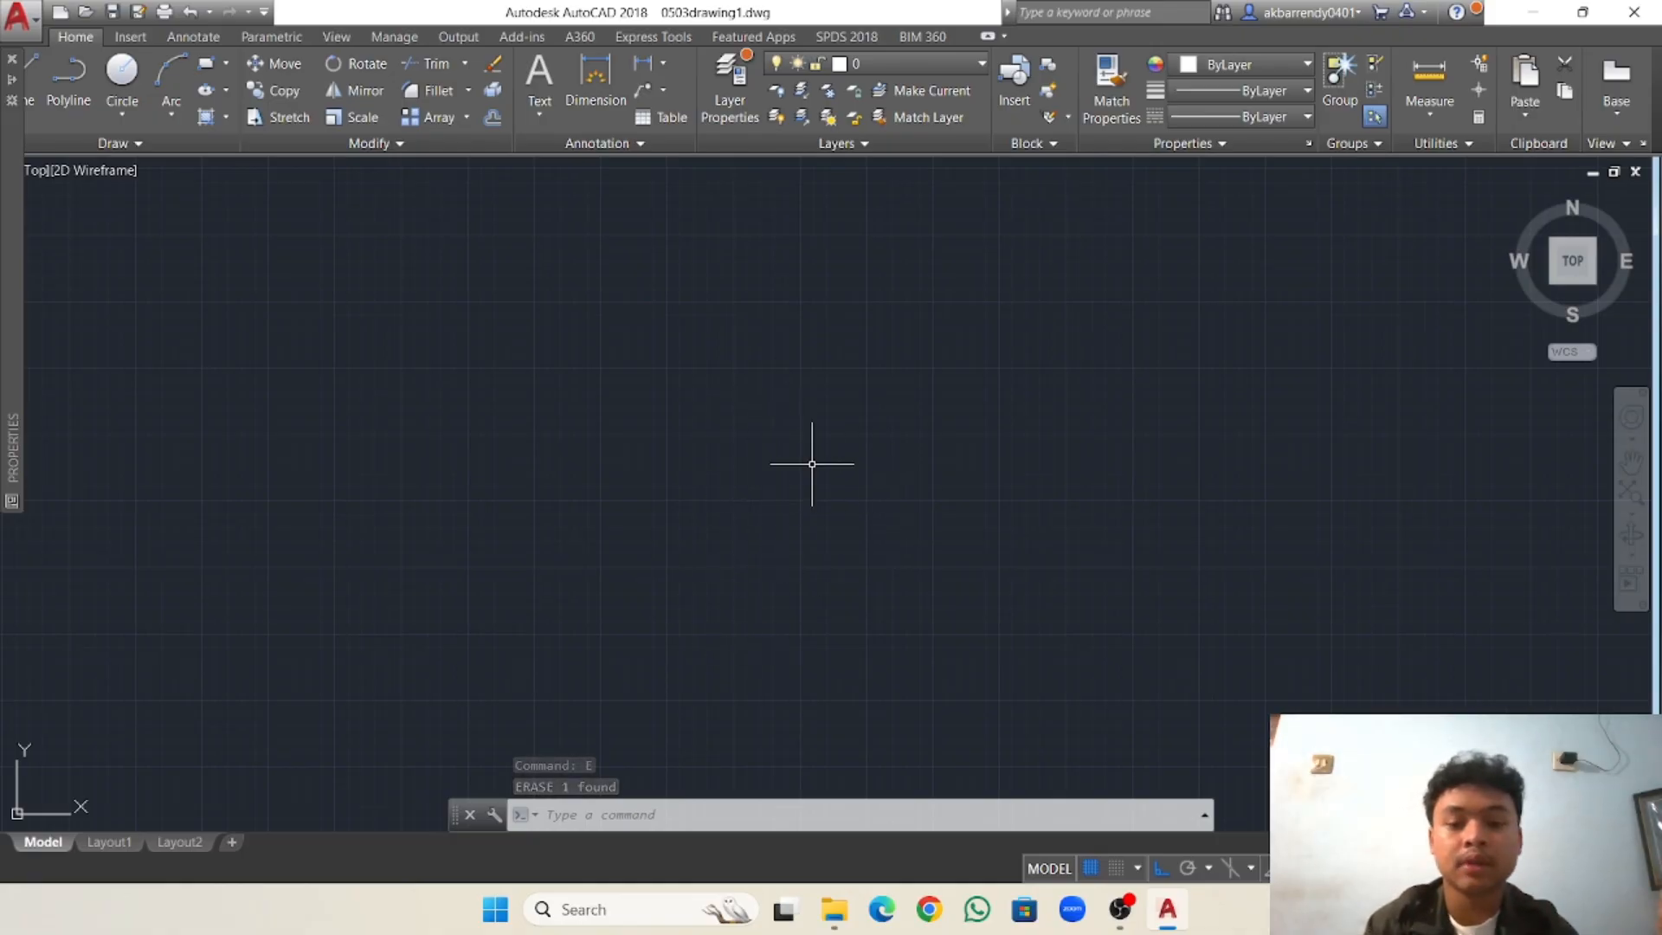
Draw a 100 by 100 square with the Rectangle command in the empty drawing area.
{"action": "scroll", "coordinate": [745, 571], "scroll_direction": "down", "scroll_amount": 3}
{"action": "scroll", "coordinate": [714, 543], "scroll_direction": "up", "scroll_amount": 2}
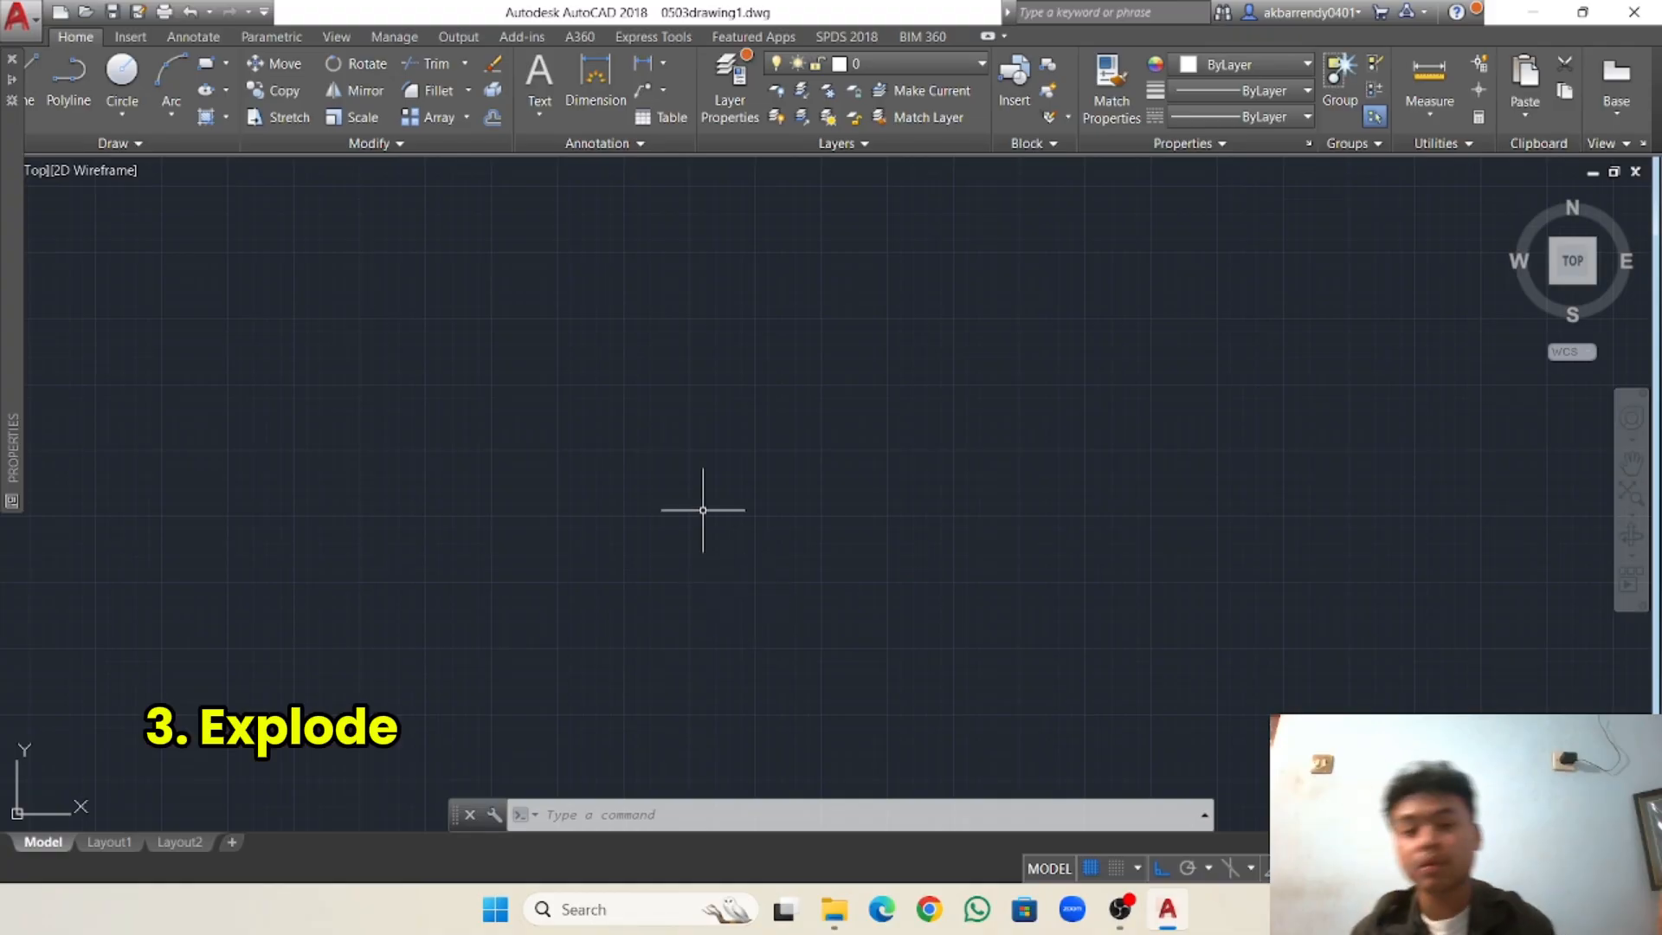
{"action": "type", "text": "re"}
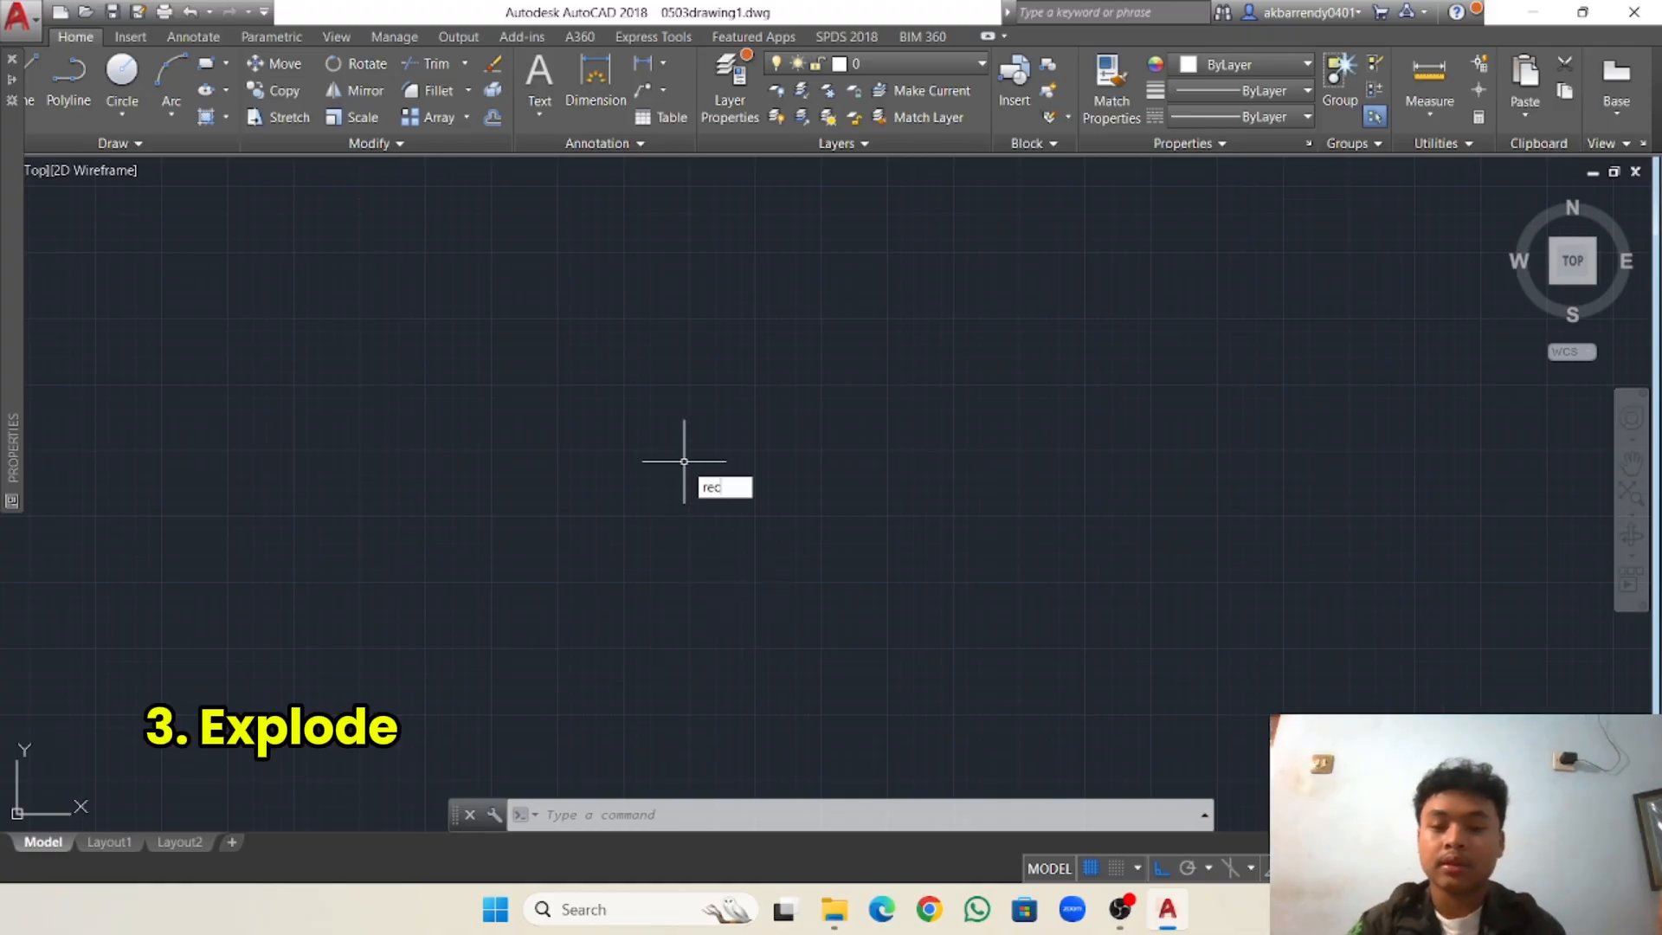
{"action": "type", "text": "c"}
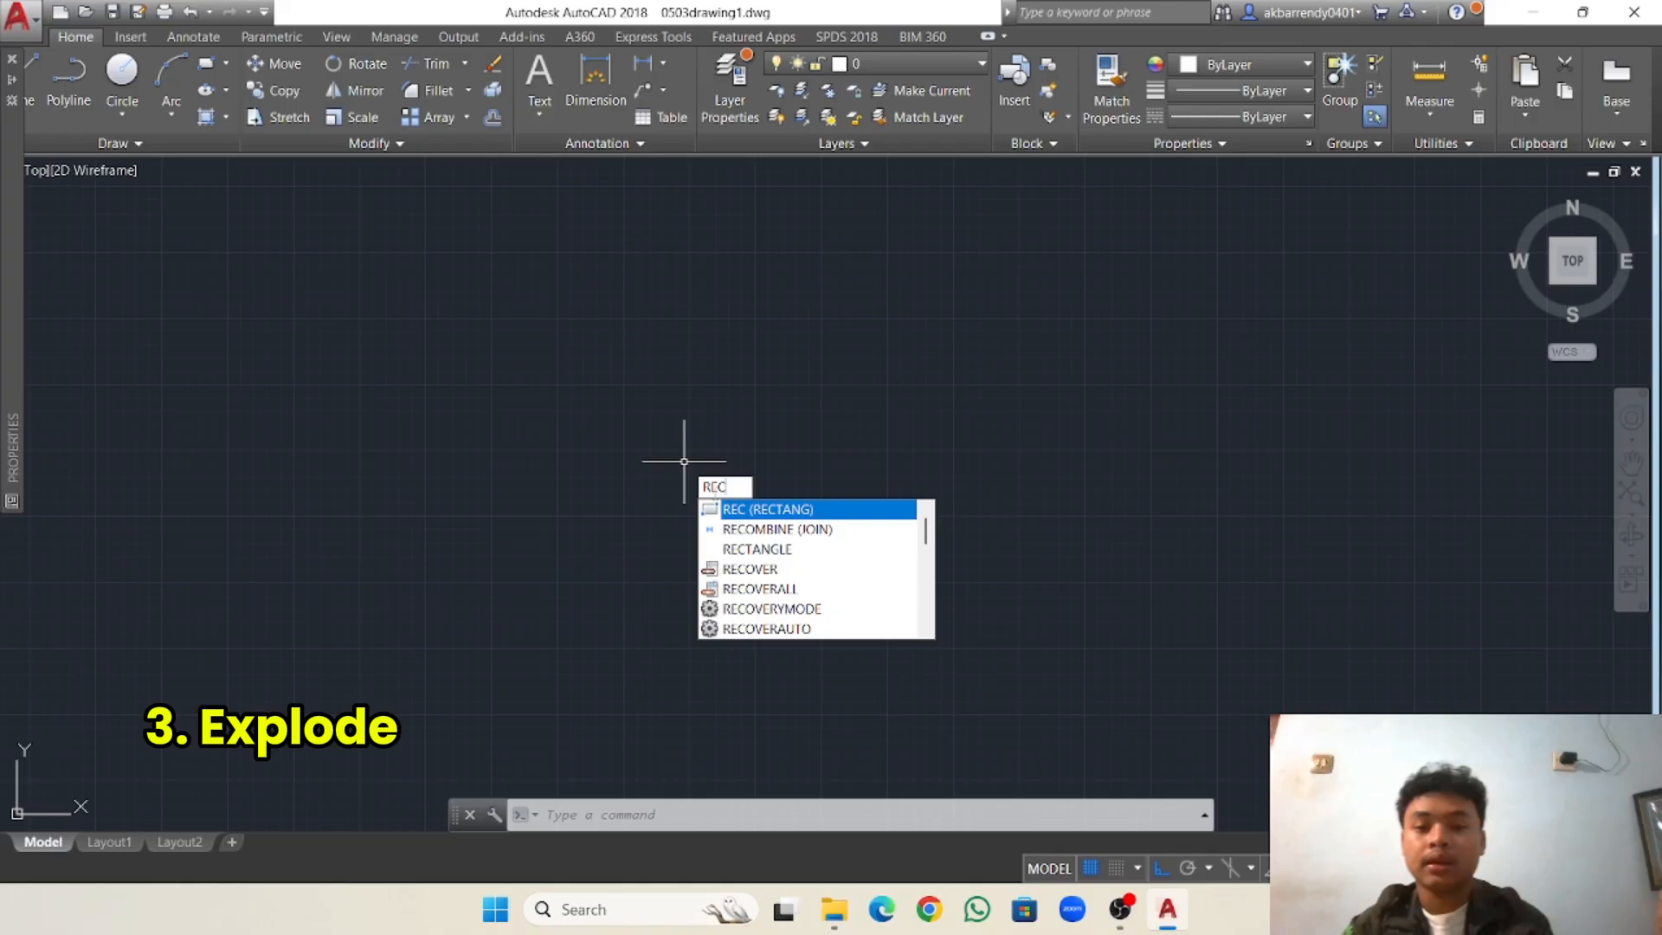
{"action": "left_click", "coordinate": [750, 508]}
{"action": "left_click", "coordinate": [459, 328]}
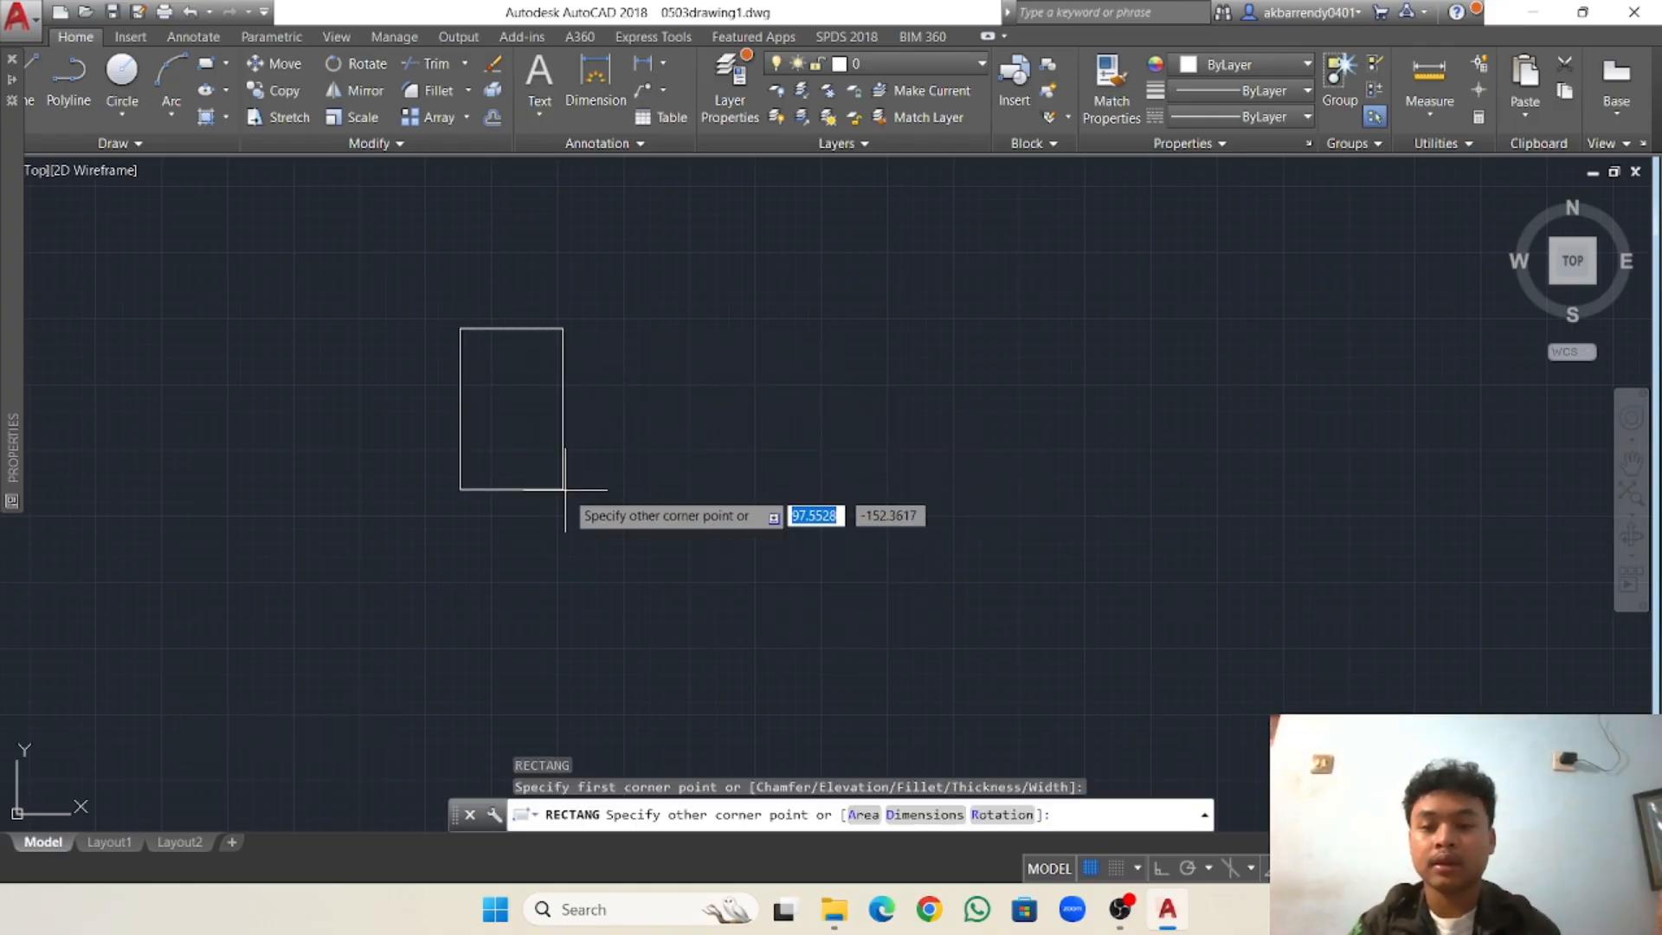
{"action": "type", "text": "100"}
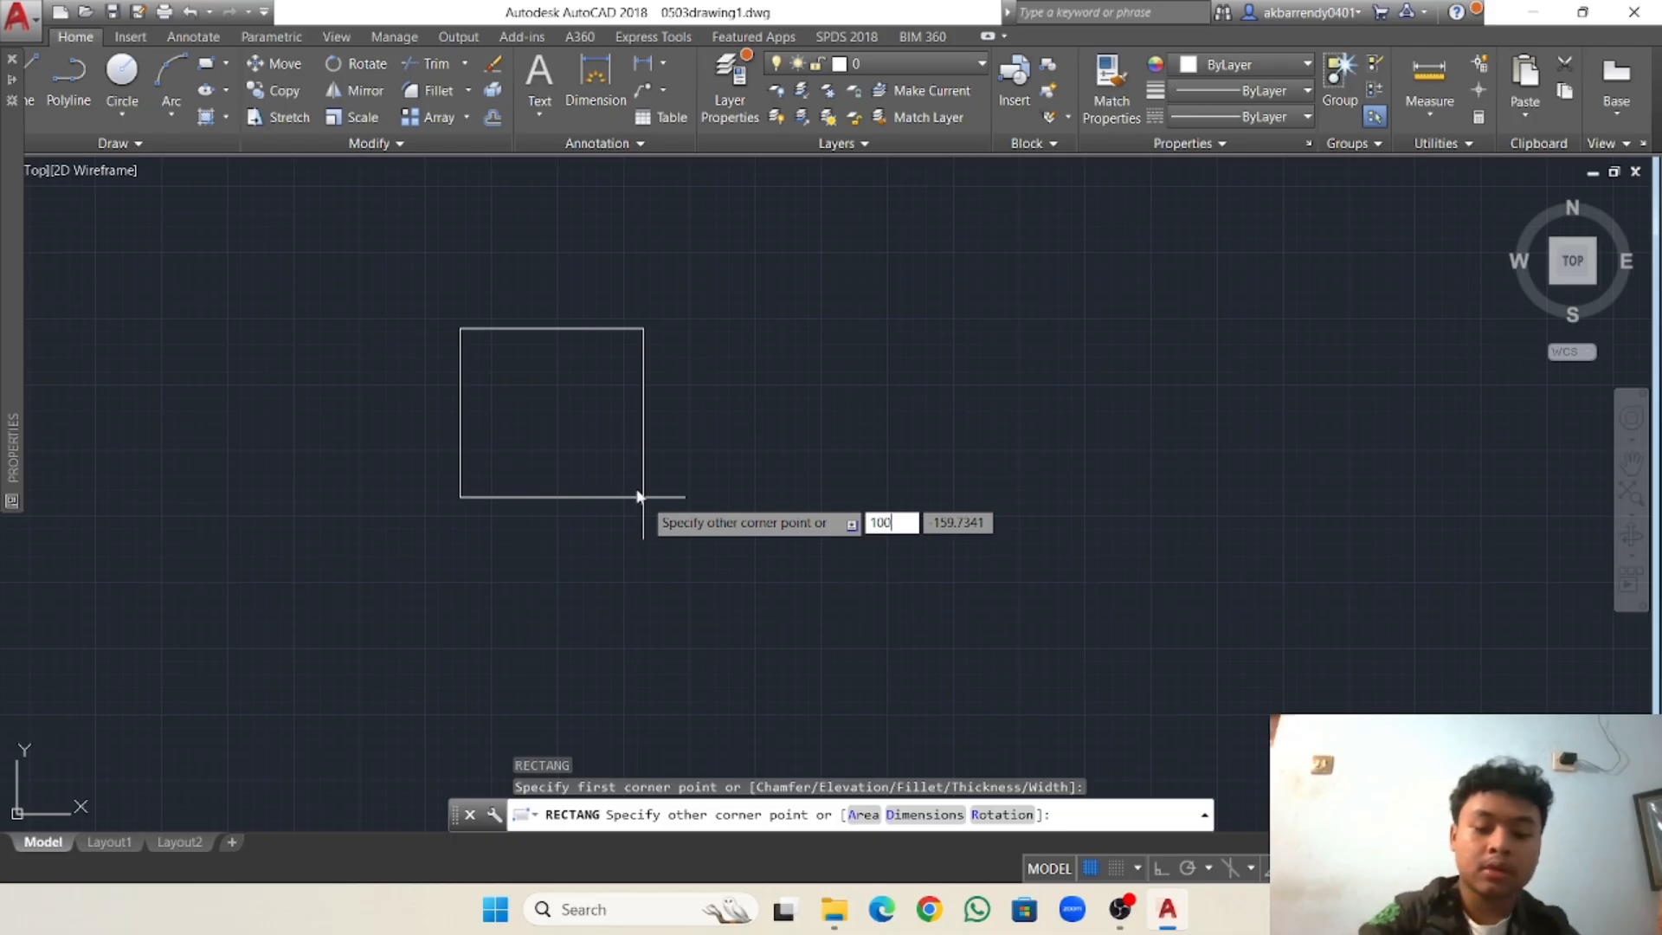
{"action": "key", "text": "Tab"}
{"action": "type", "text": "1"}
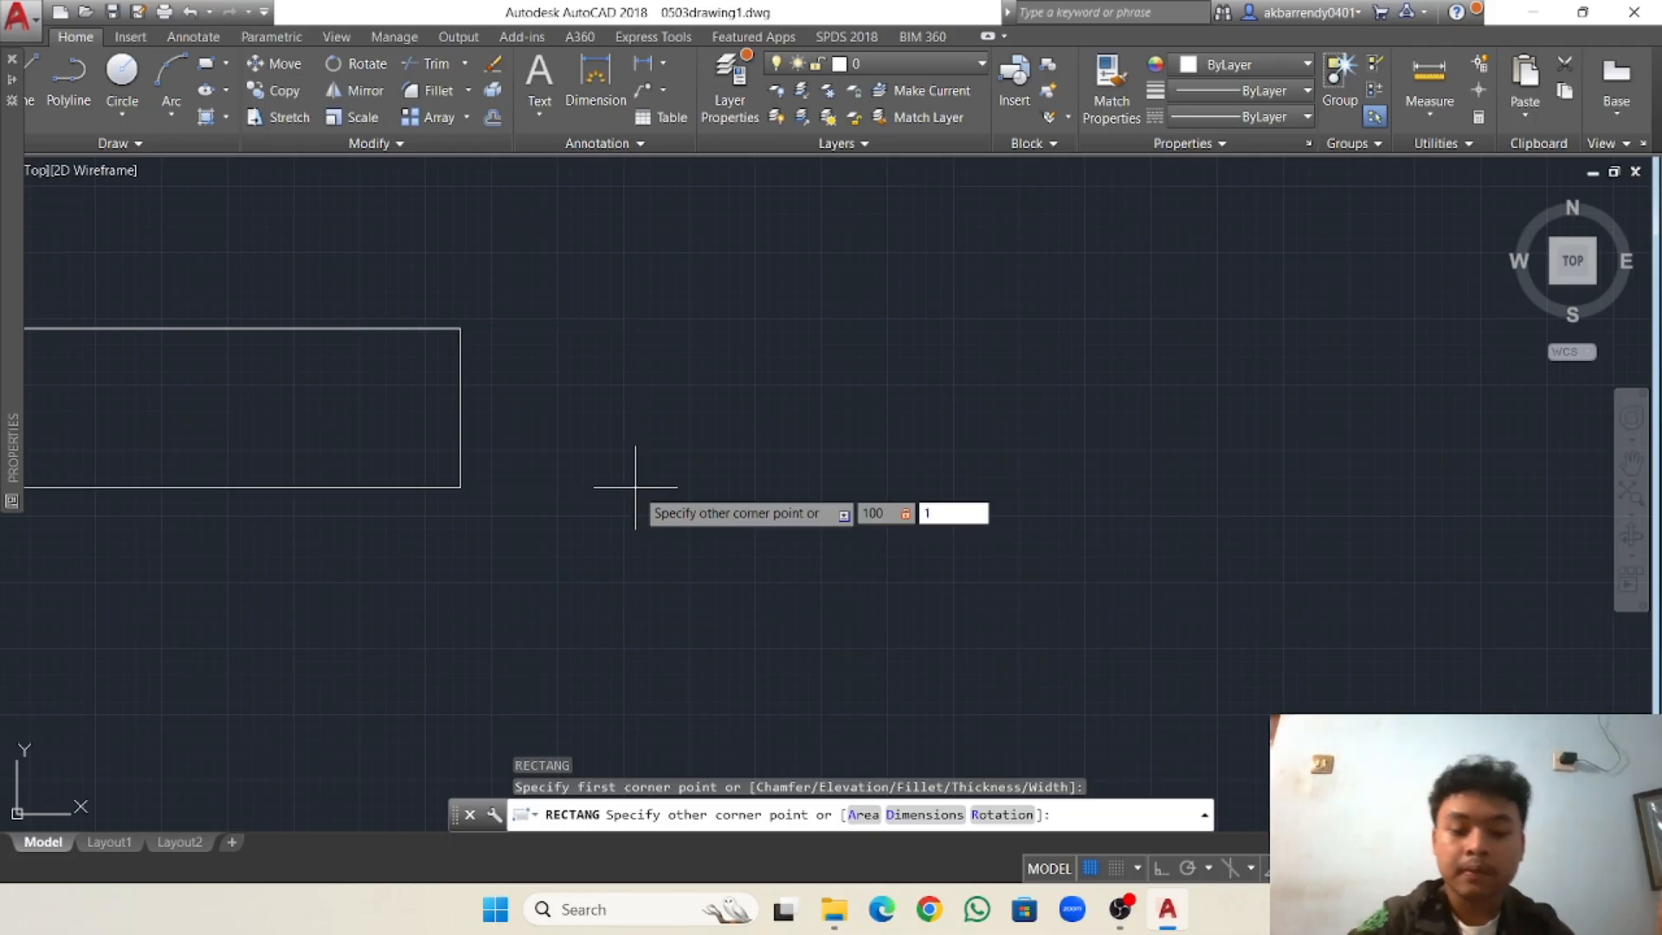
{"action": "key", "text": "Return"}
{"action": "middle_click_drag", "start_coordinate": [550, 343], "coordinate": [621, 547]}
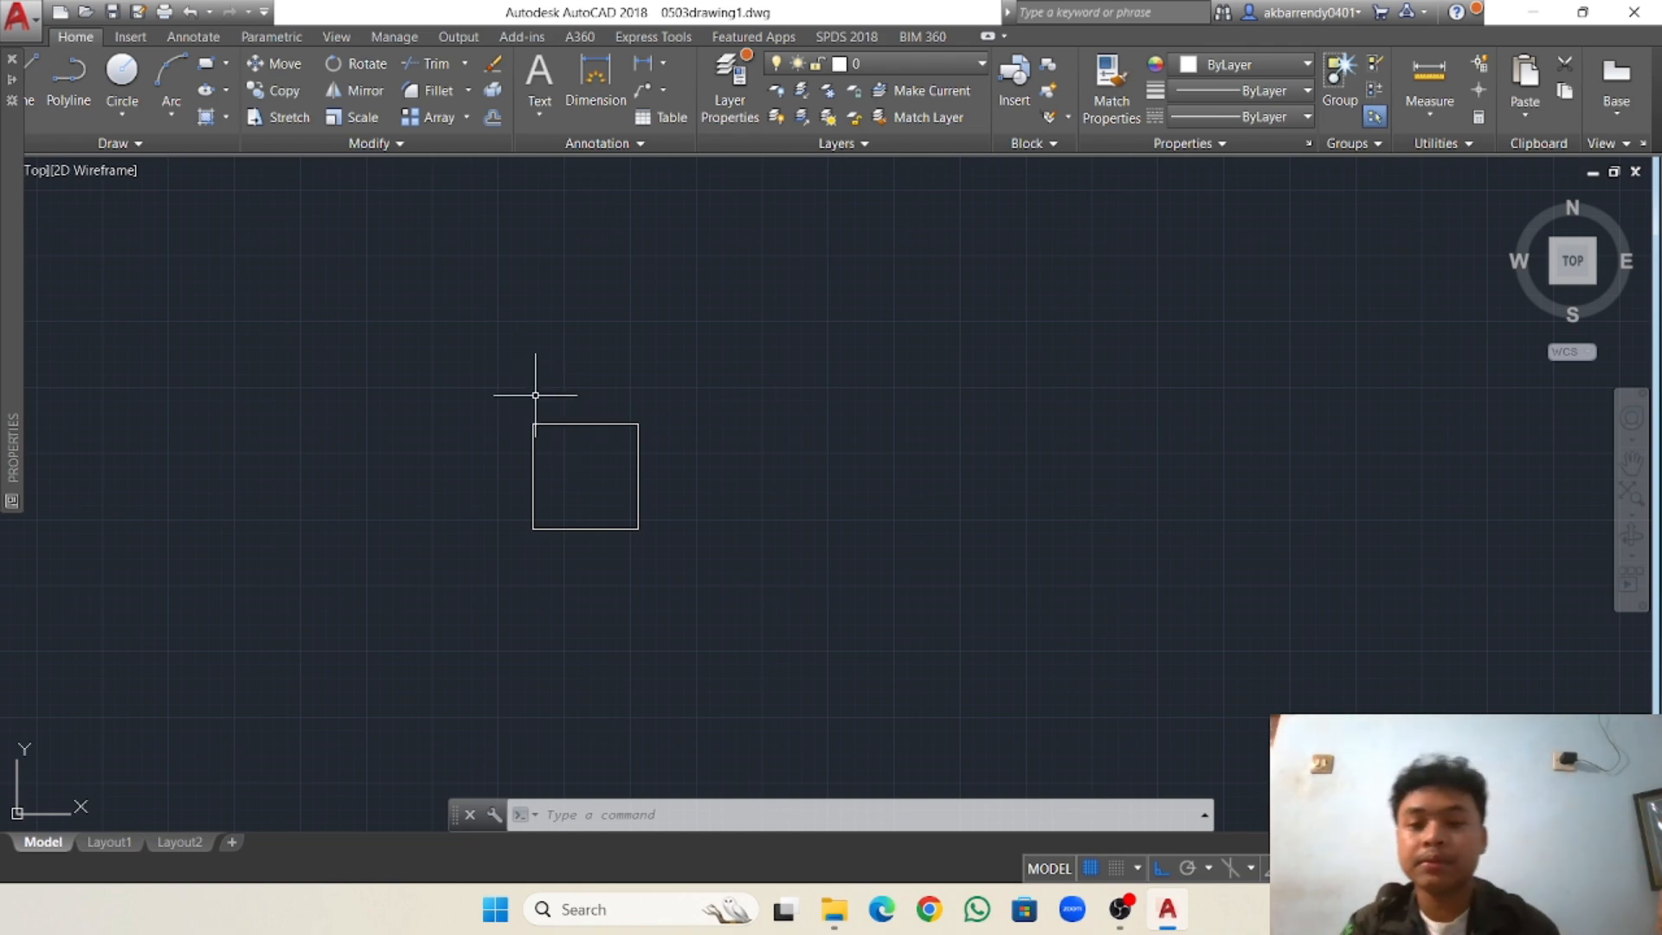
{"action": "left_click", "coordinate": [489, 355]}
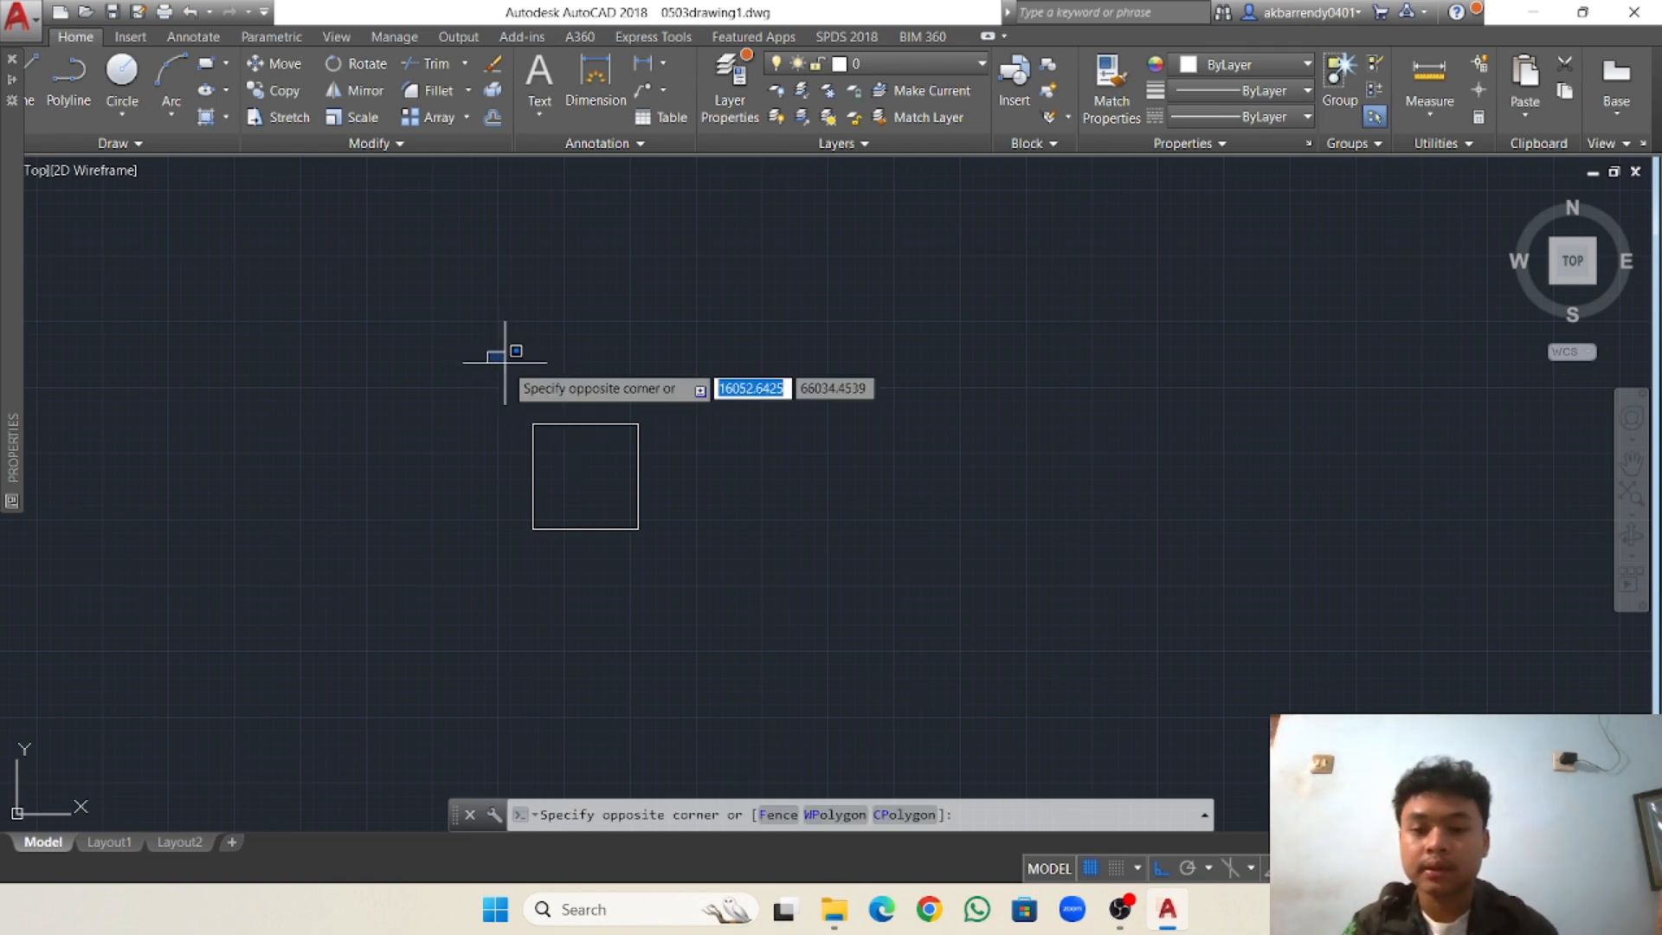
{"action": "left_click", "coordinate": [685, 547]}
{"action": "left_click", "coordinate": [570, 479]}
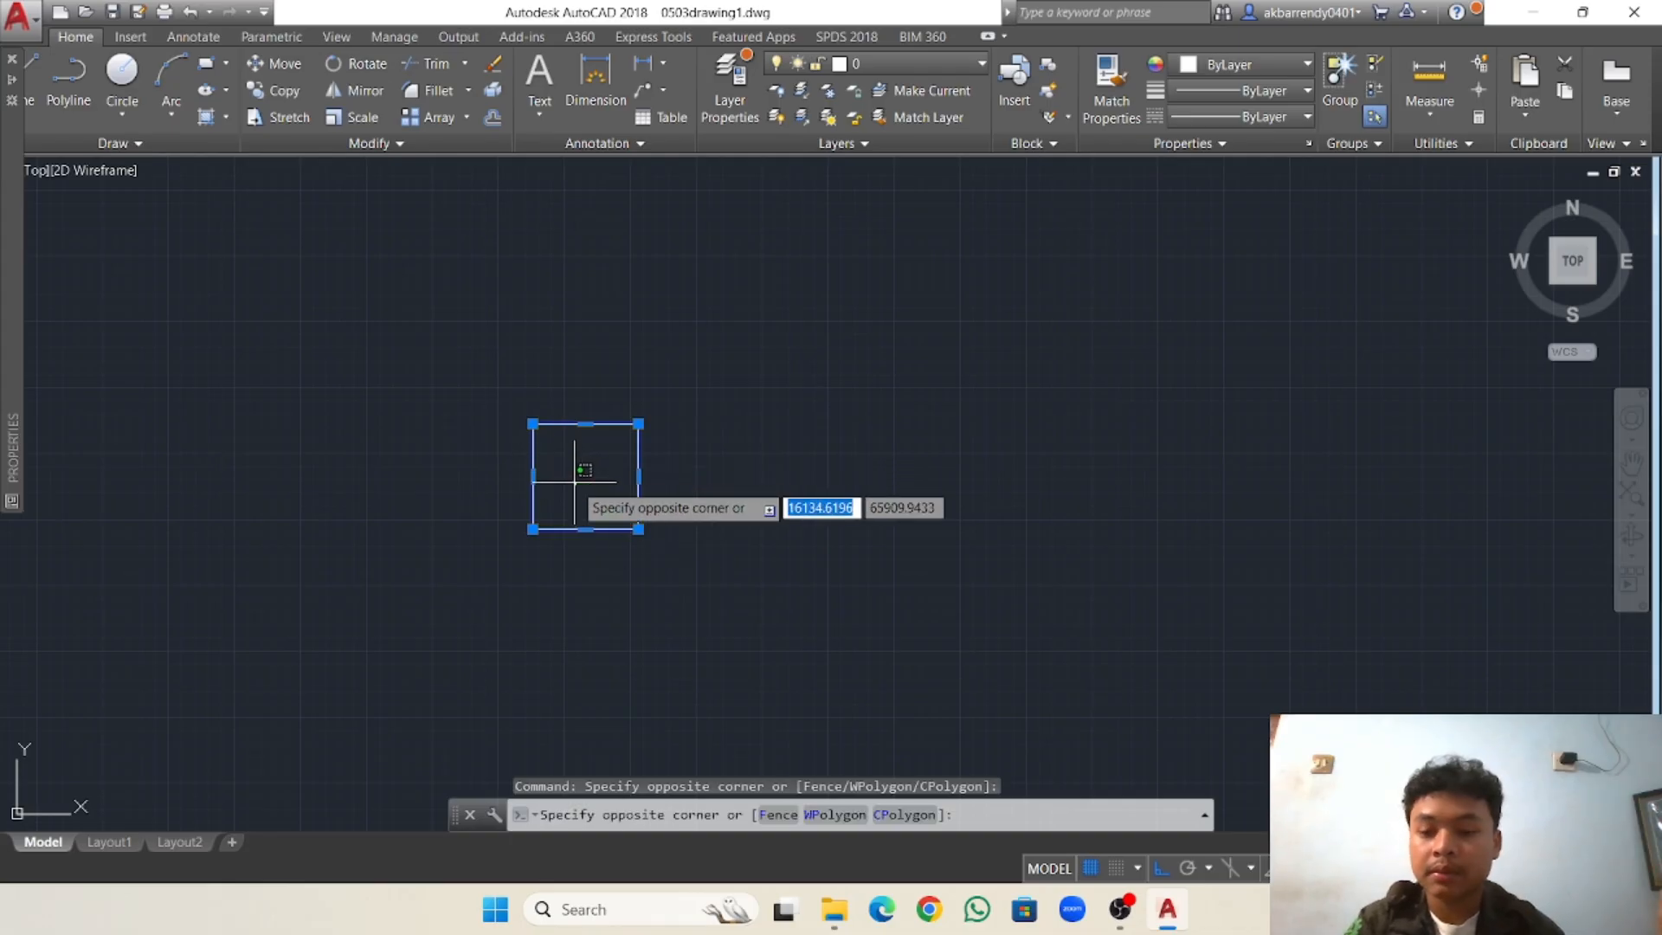
{"action": "key", "text": "Escape"}
{"action": "key", "text": "Escape"}
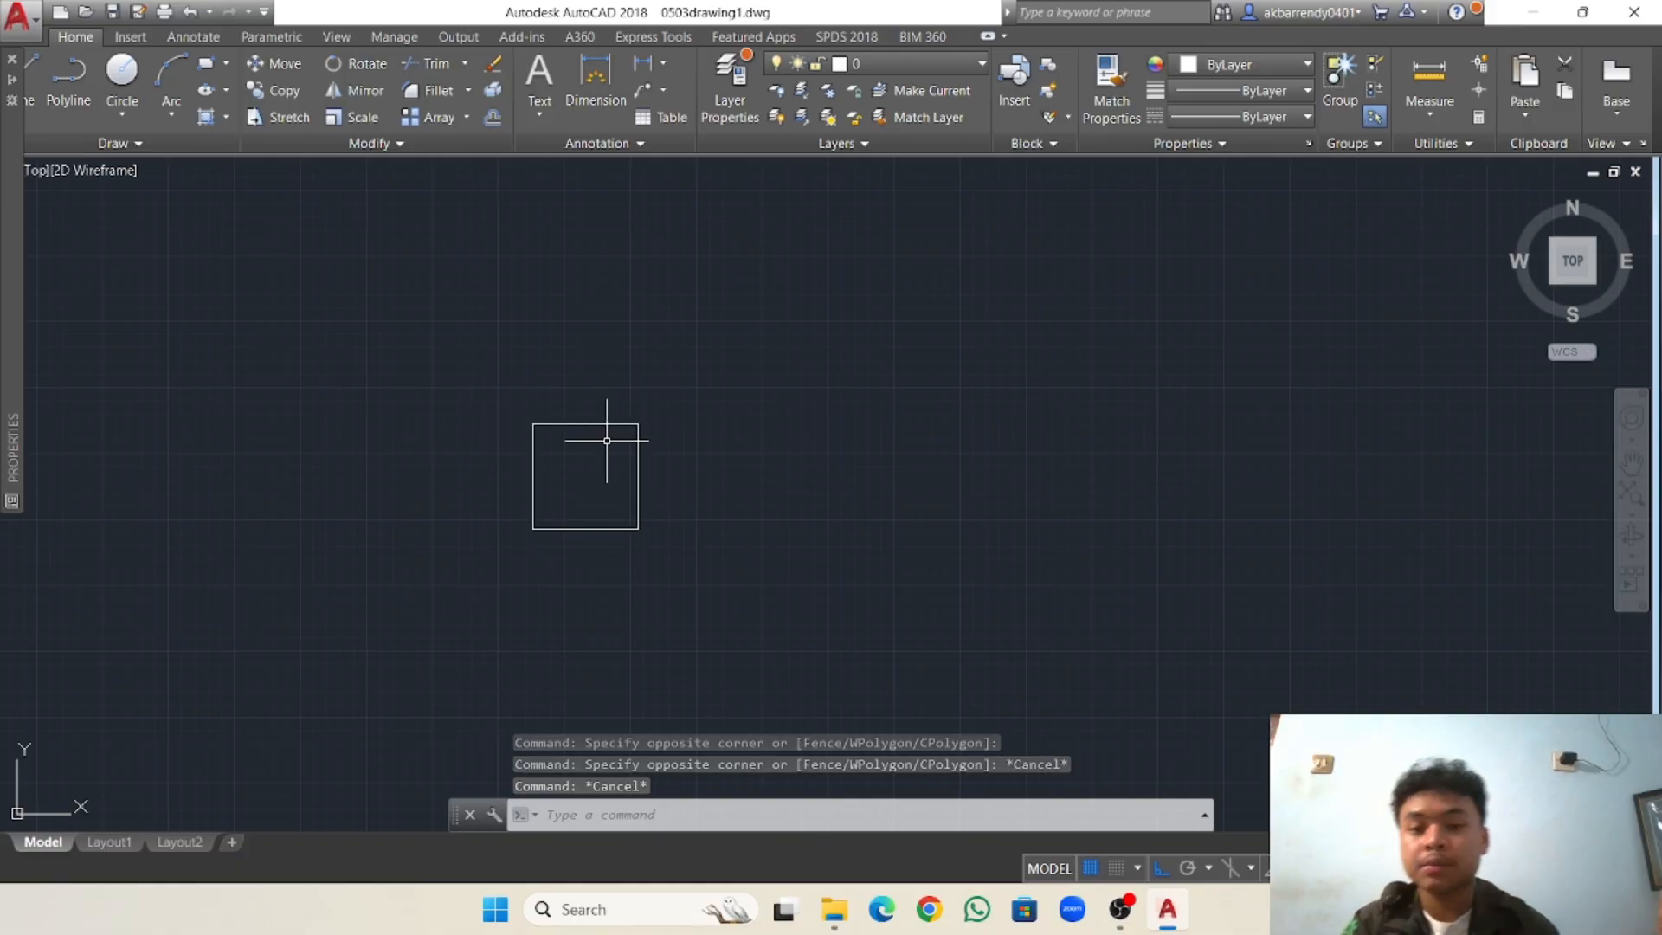
{"action": "middle_click_drag", "start_coordinate": [615, 469], "coordinate": [605, 405]}
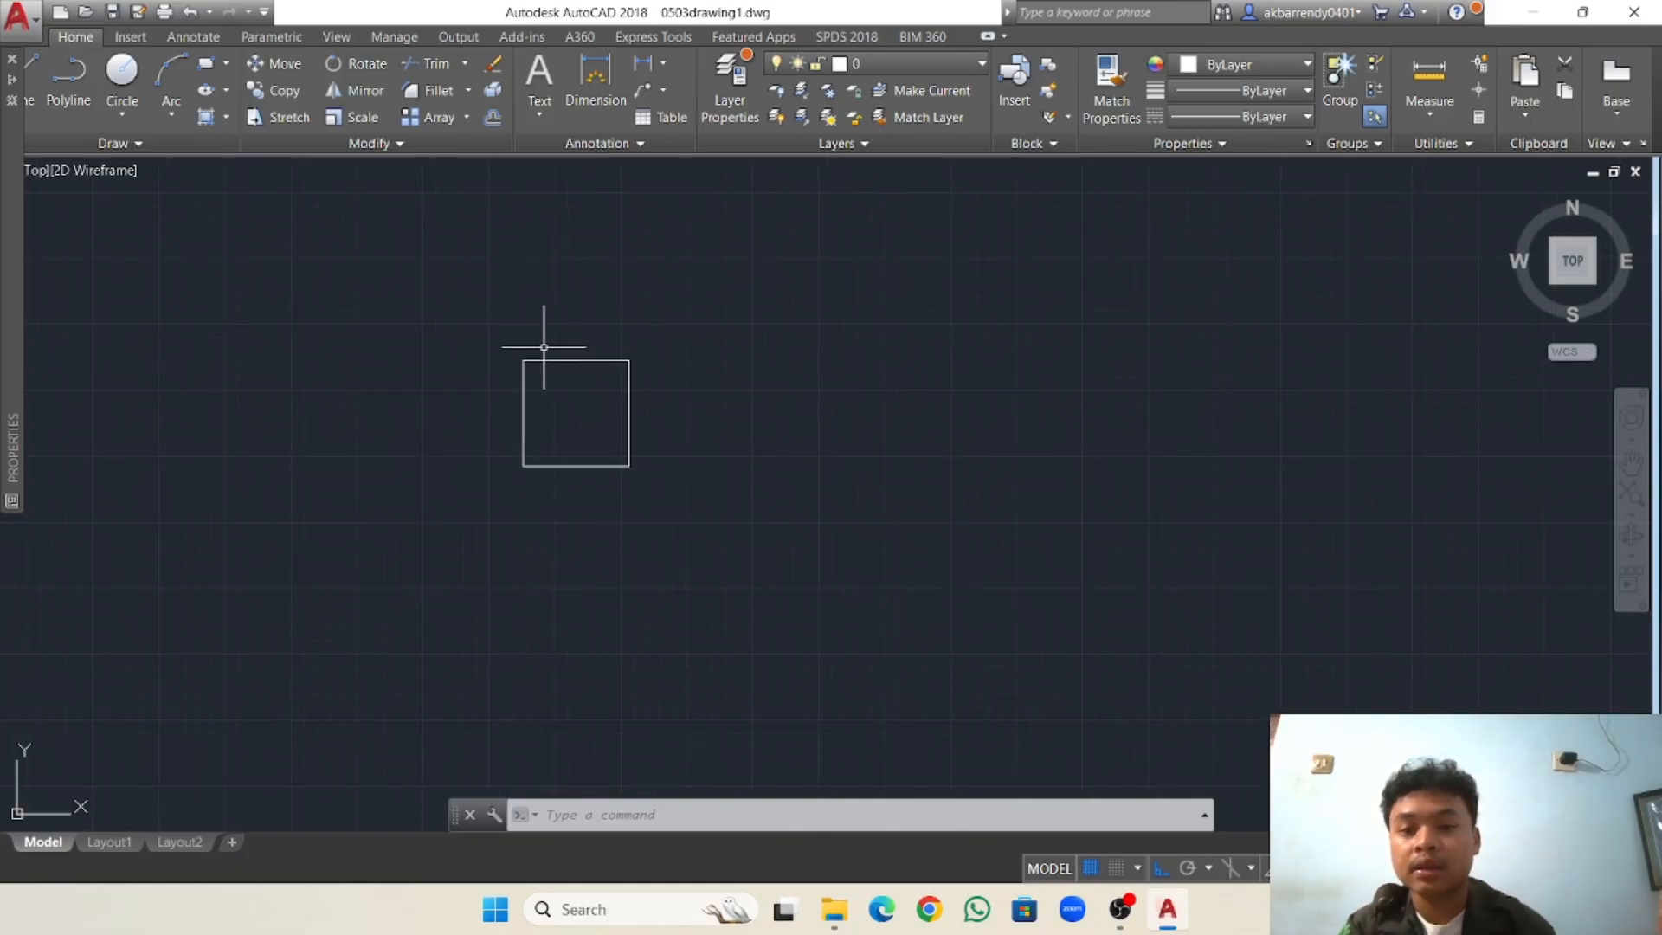
Explode the 100 by 100 square into separate line segments.
{"action": "left_click", "coordinate": [631, 310]}
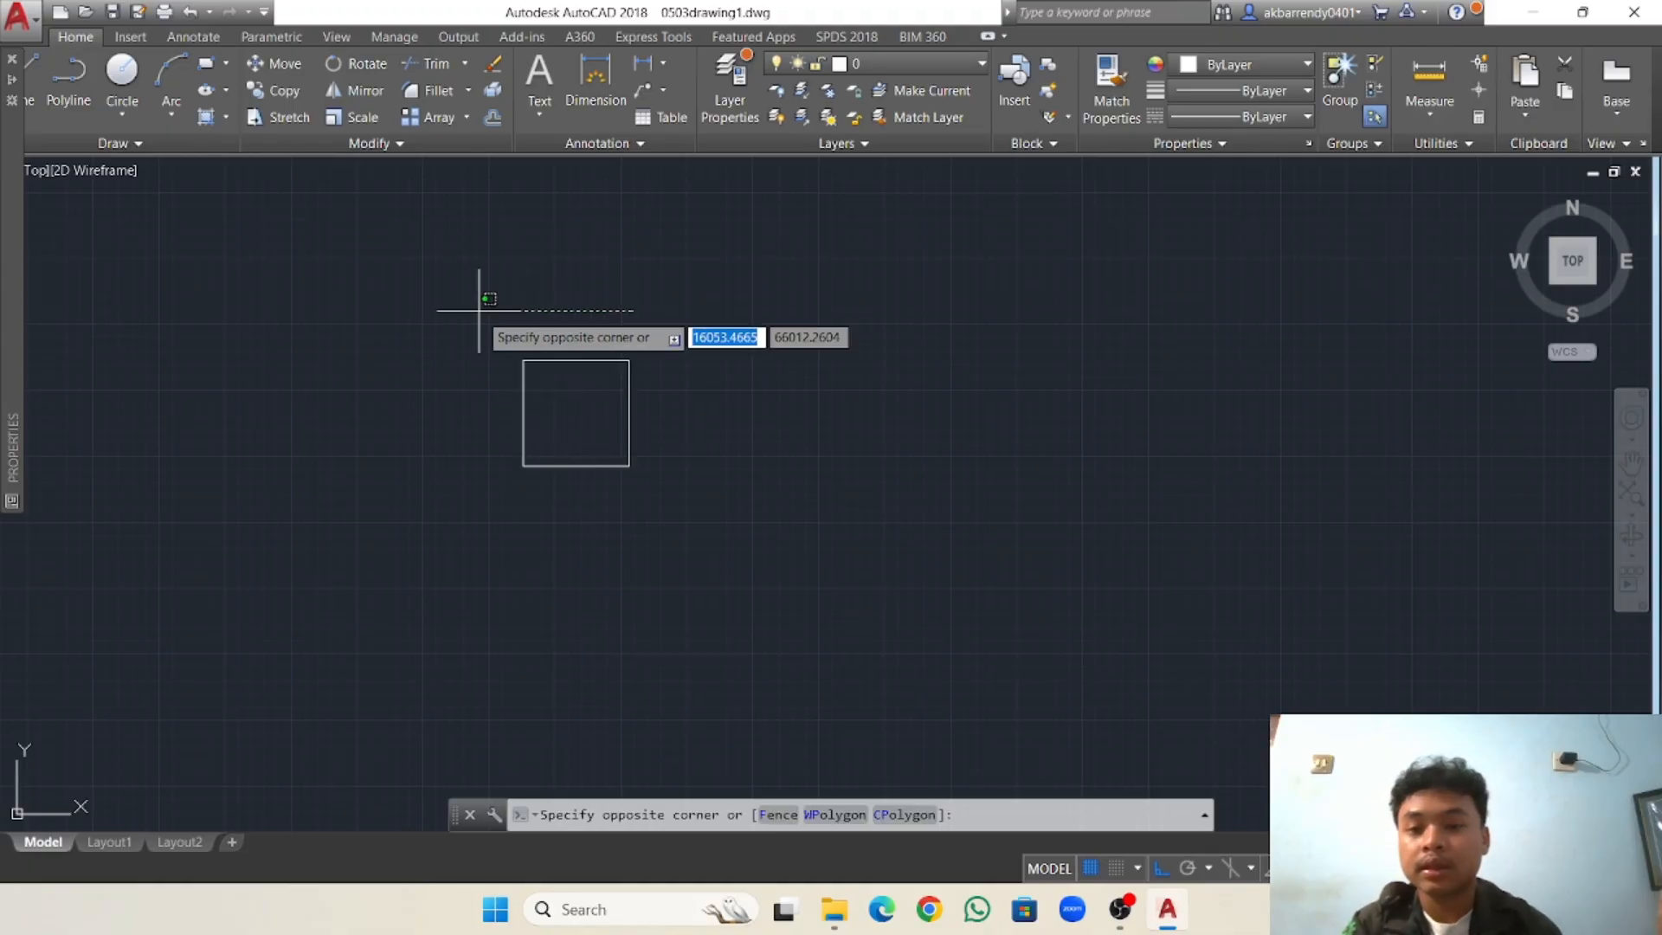
{"action": "left_click", "coordinate": [514, 492]}
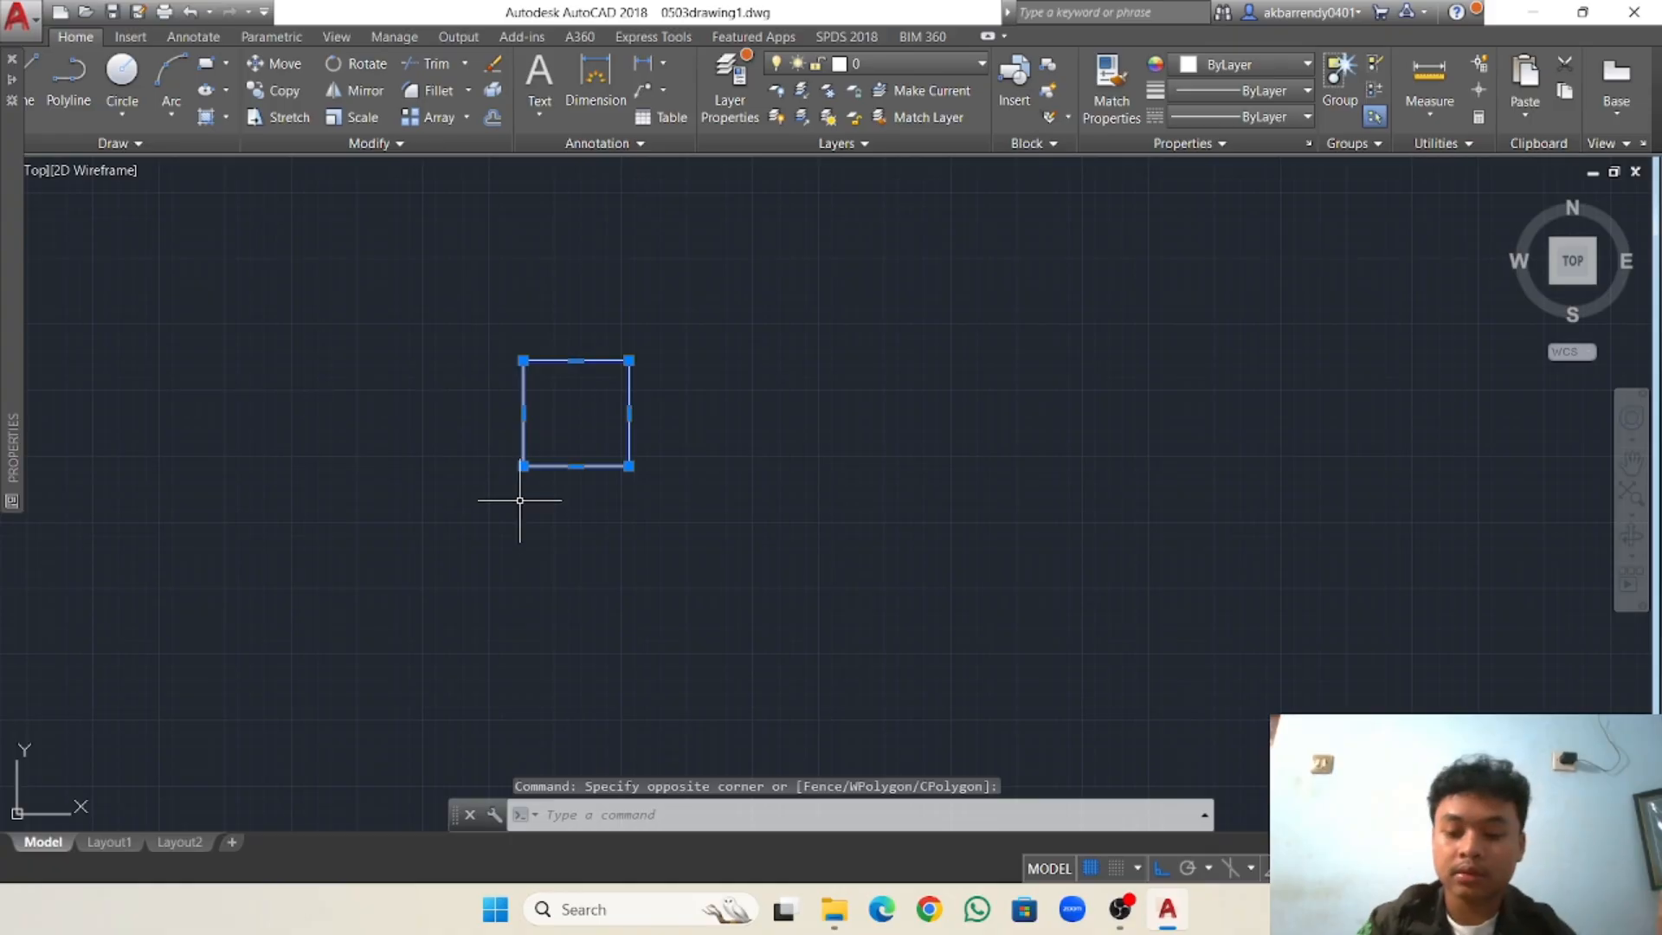
{"action": "type", "text": "x"}
{"action": "key", "text": "Return"}
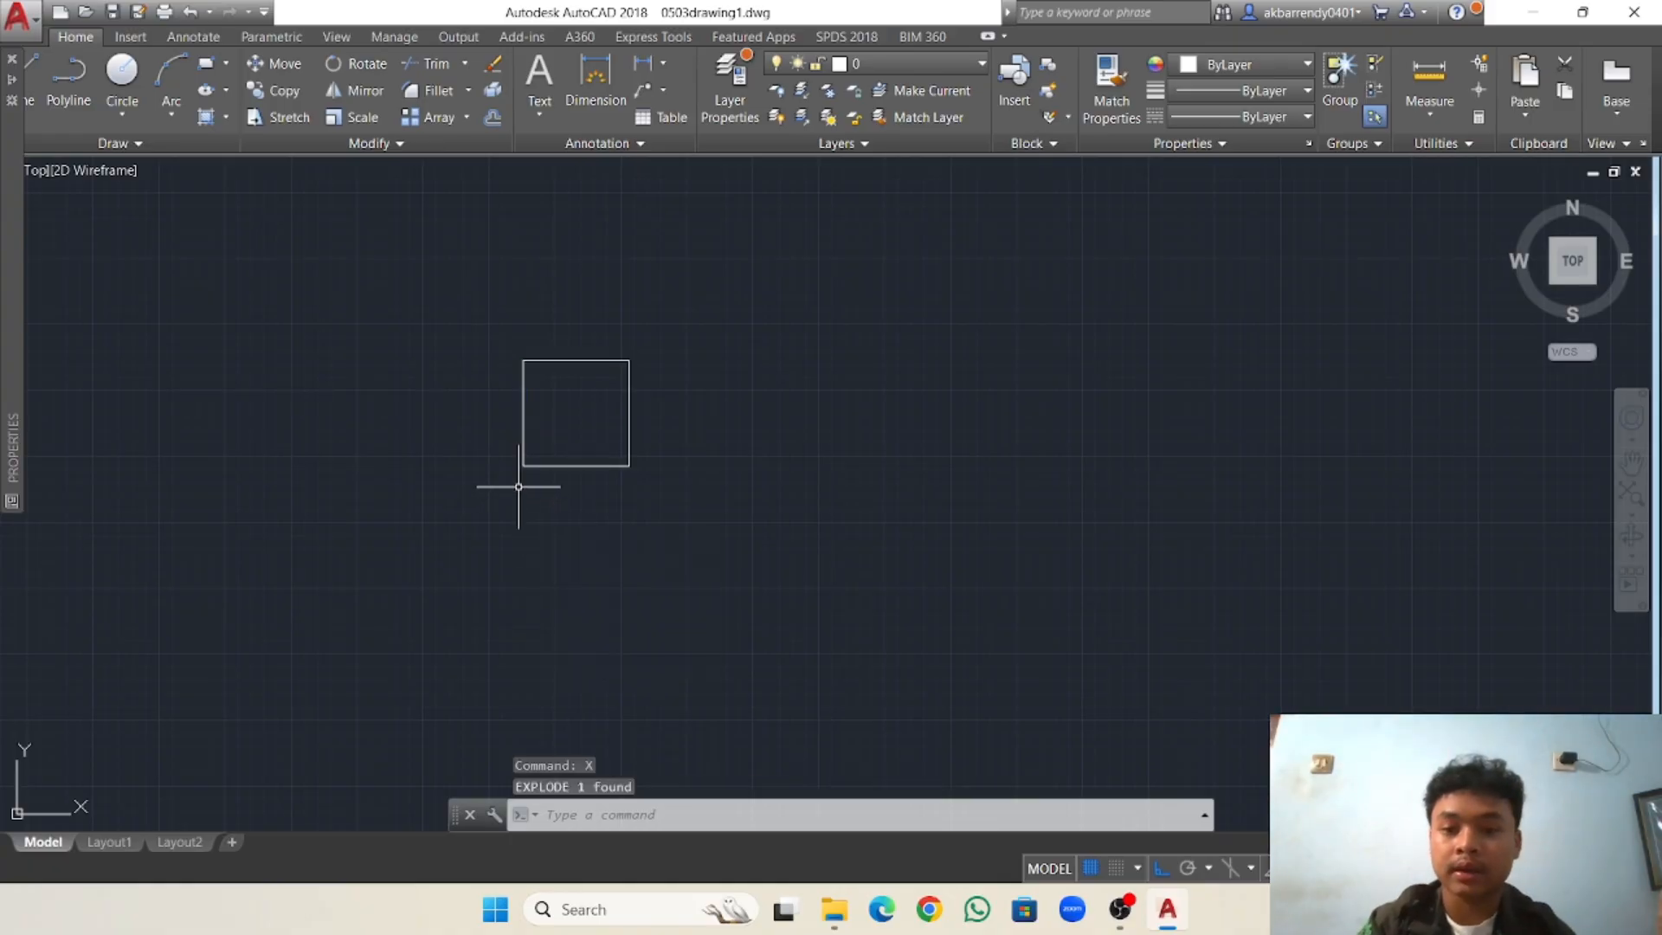
Select the exploded square's edges one at a time to check whether each is a separate object, and clear the selection.
{"action": "left_click", "coordinate": [522, 408]}
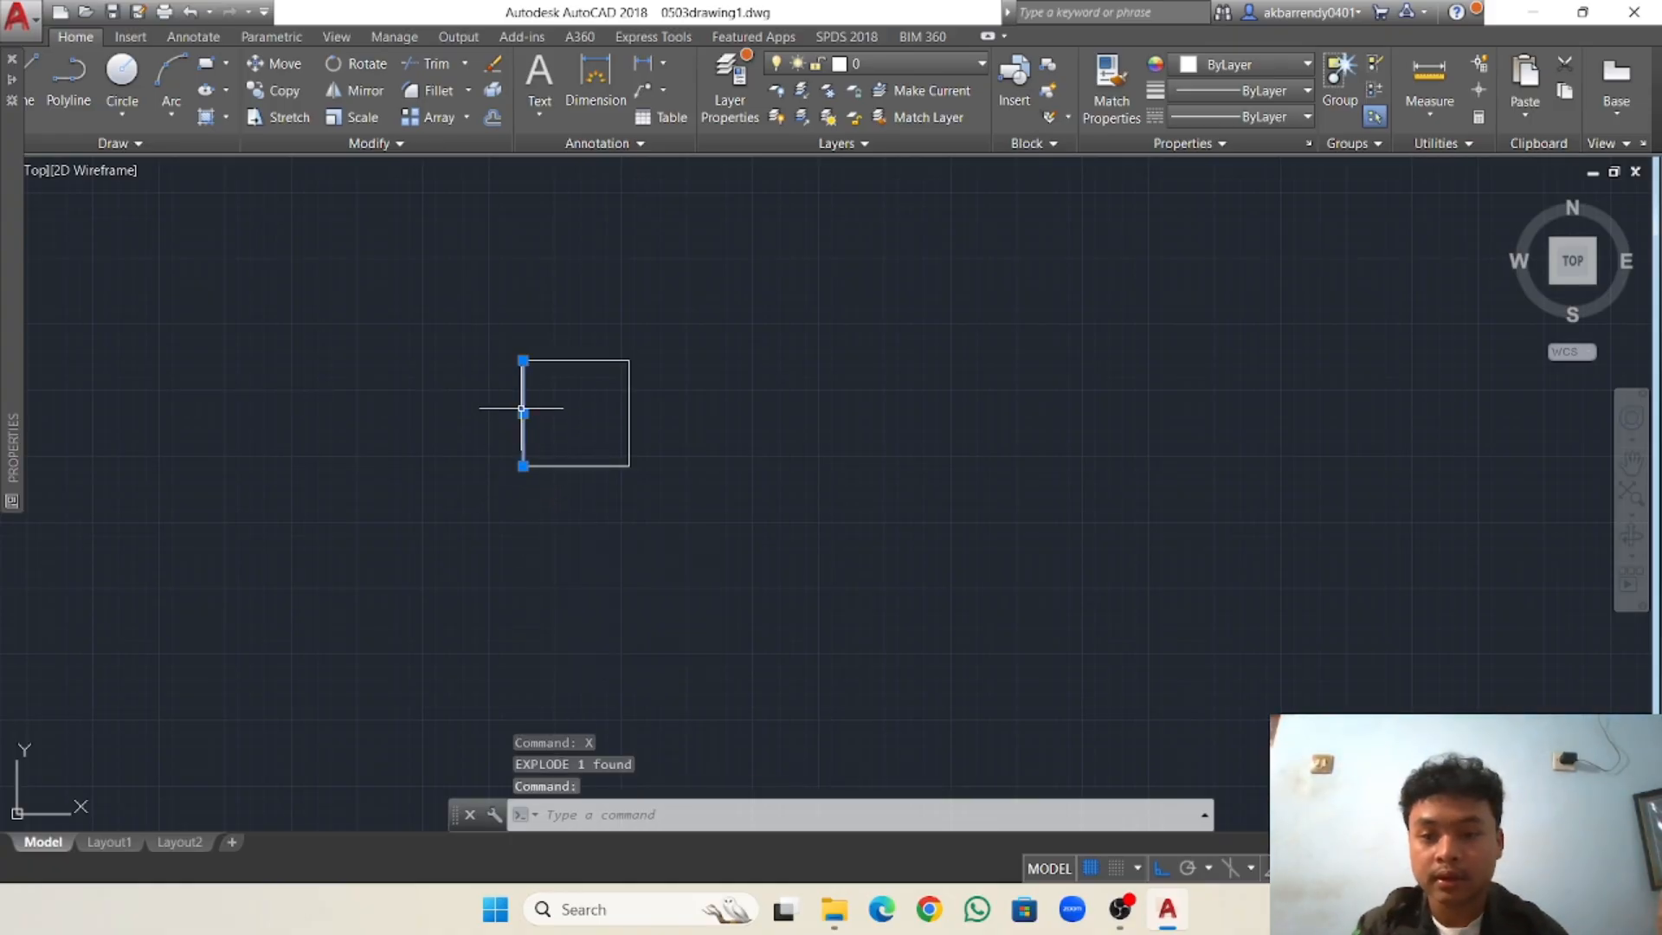
{"action": "left_click", "coordinate": [631, 404]}
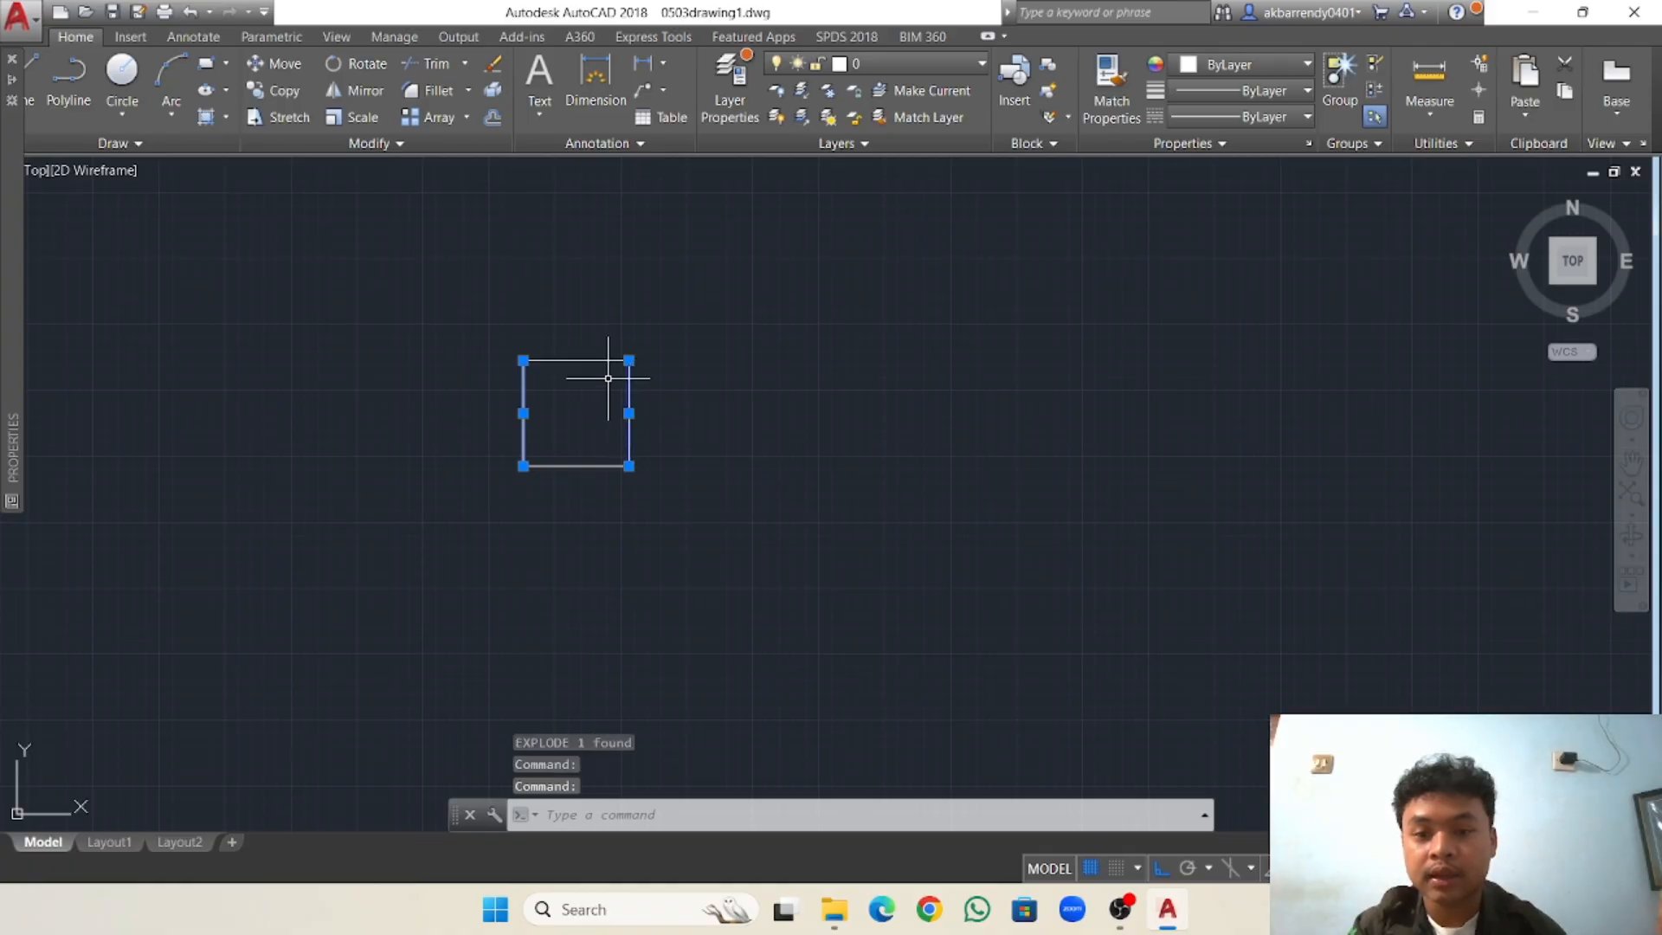
{"action": "left_click", "coordinate": [590, 360]}
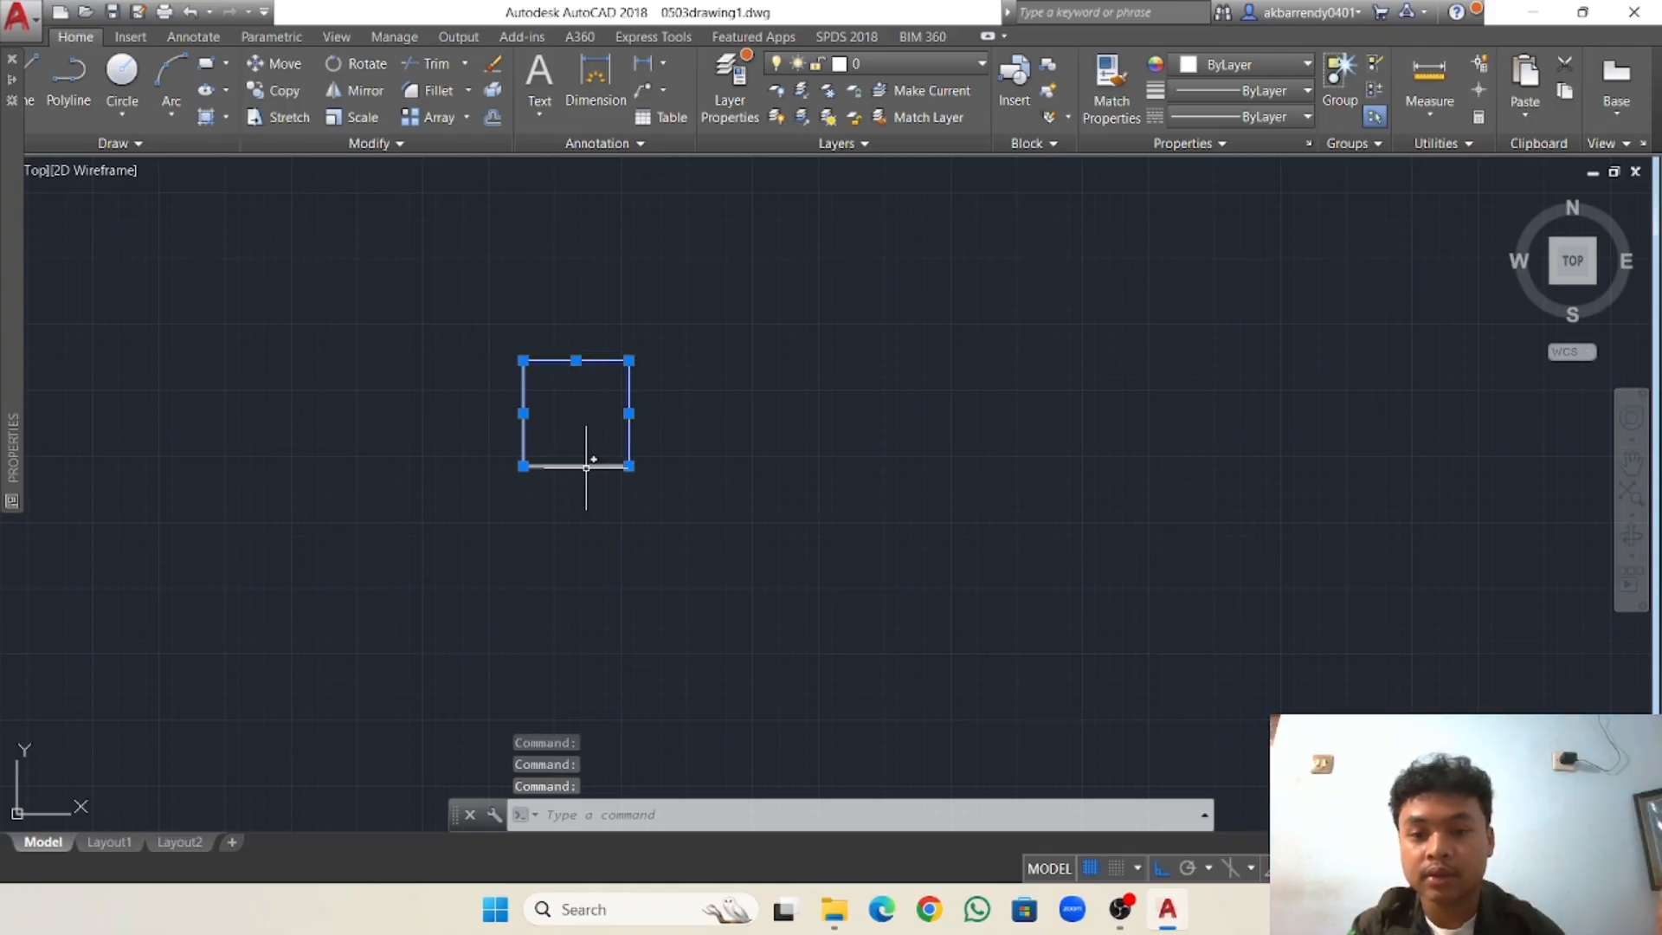
{"action": "key", "text": "Escape"}
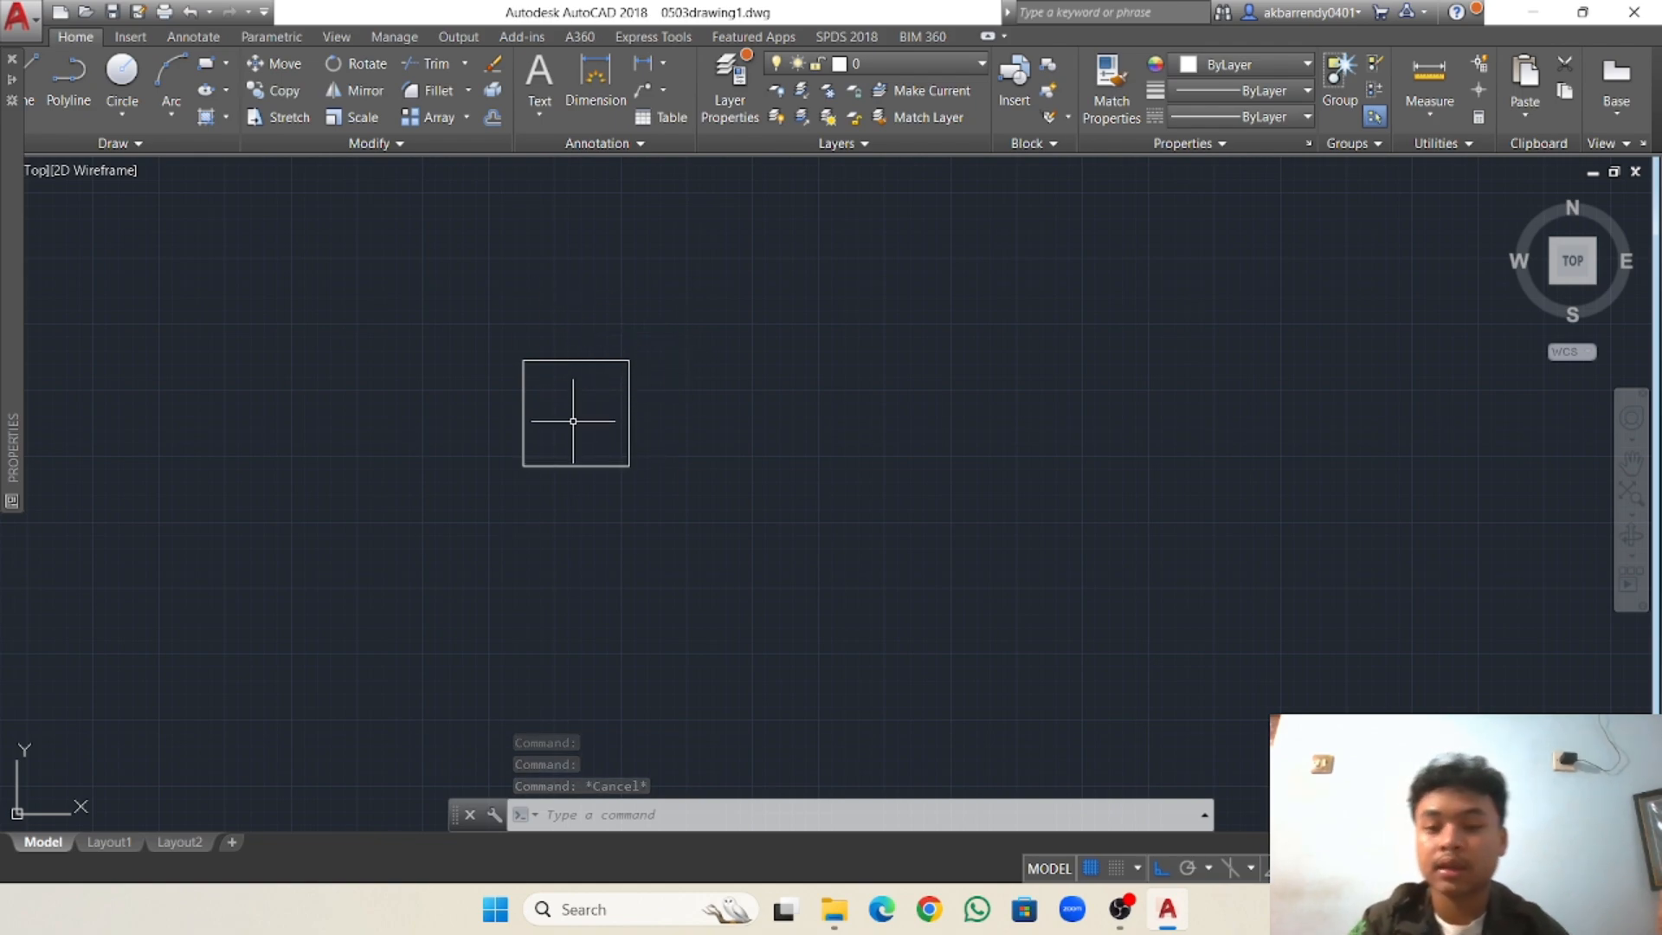
{"action": "left_click", "coordinate": [524, 419]}
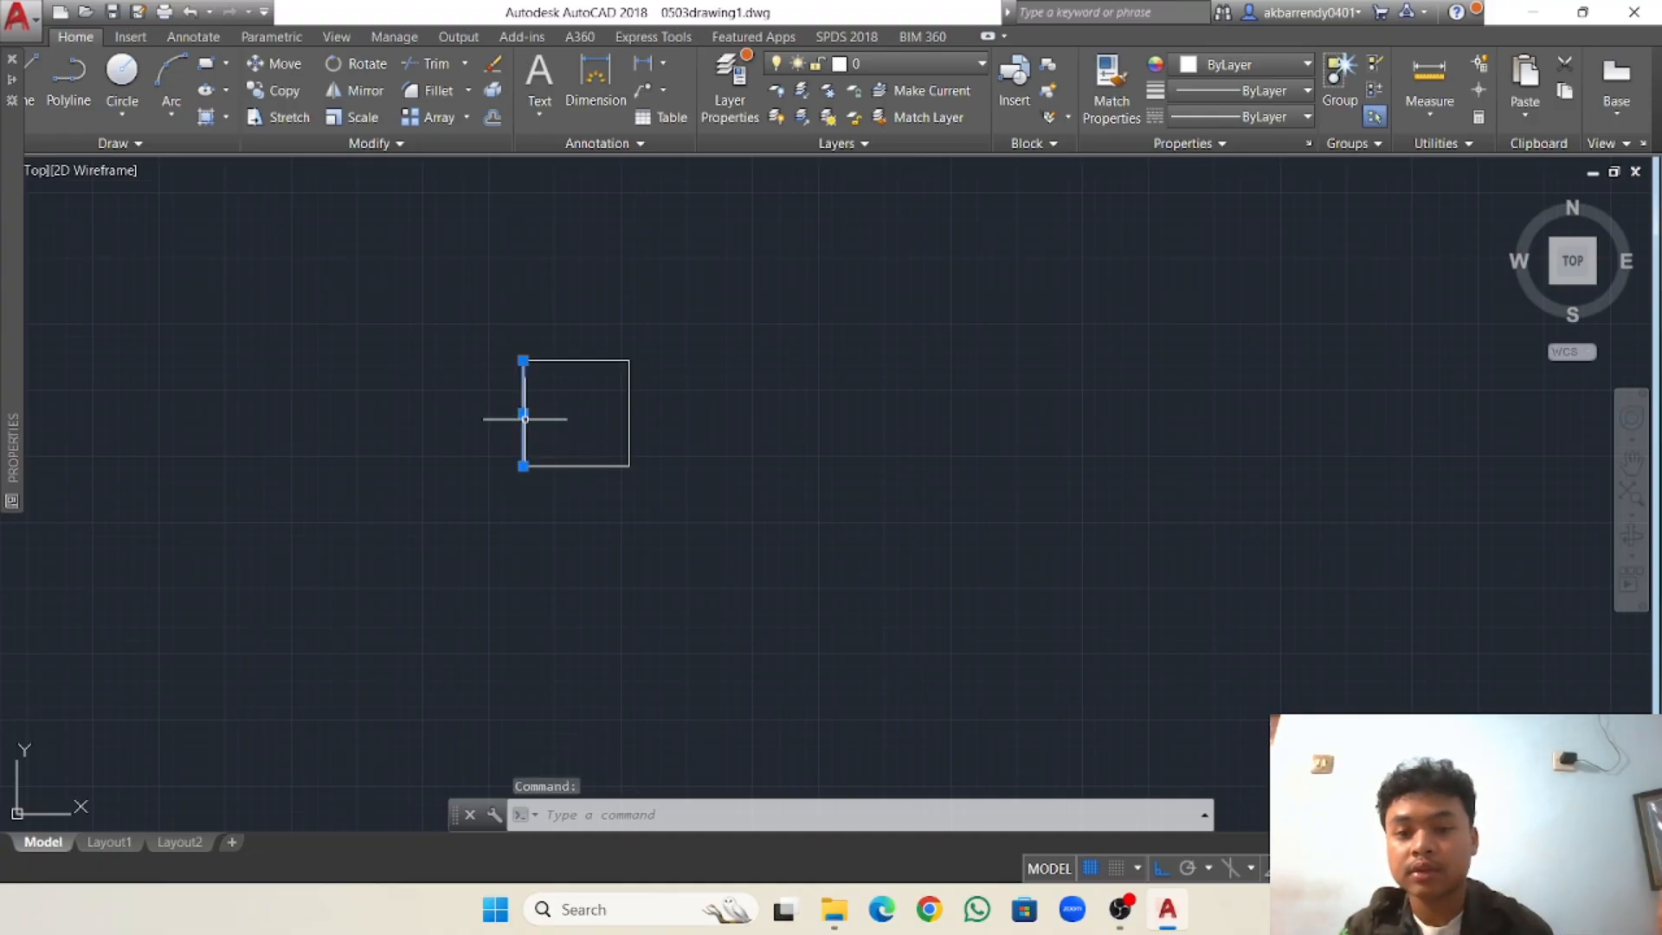
{"action": "left_click", "coordinate": [568, 465]}
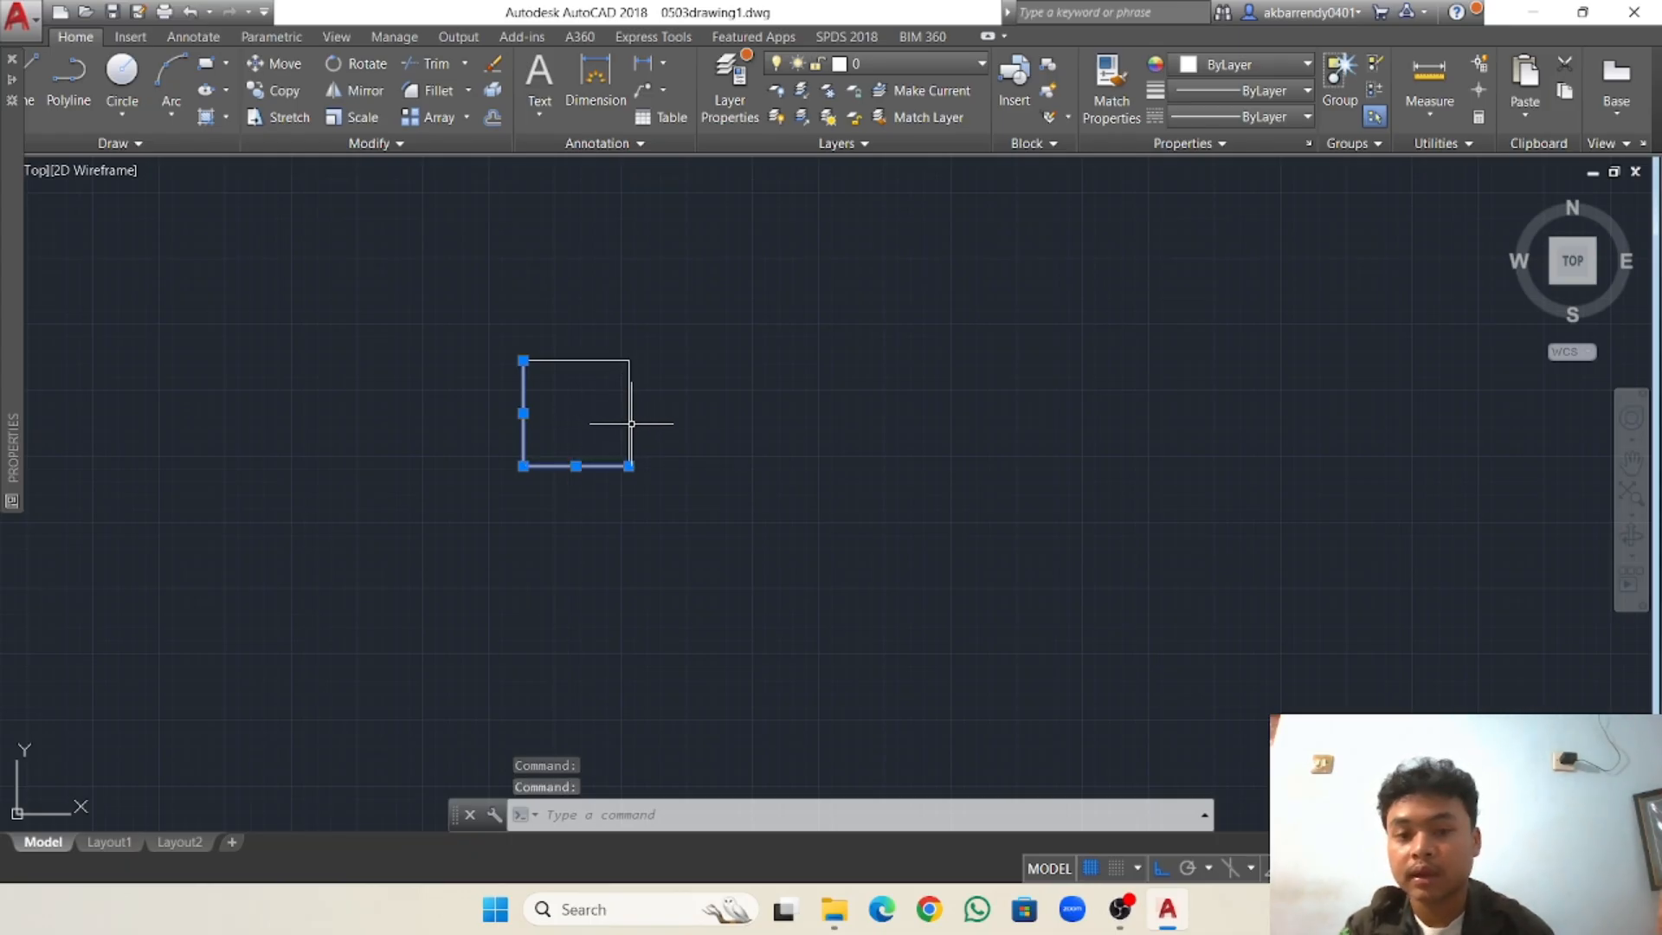
{"action": "left_click", "coordinate": [630, 422]}
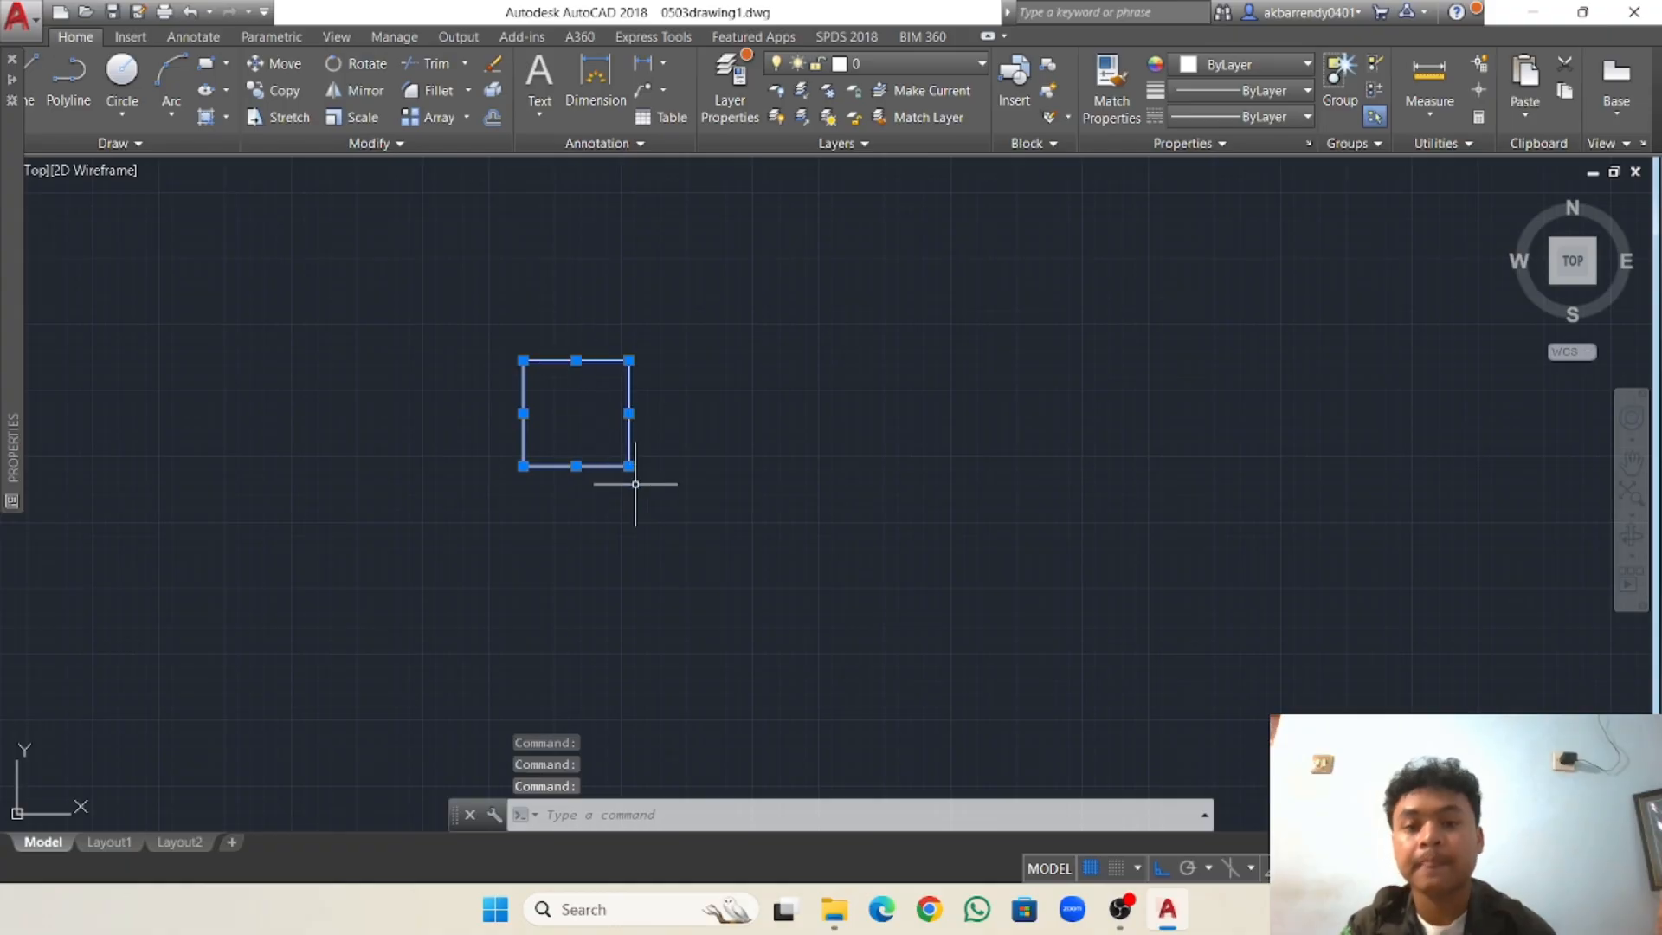
{"action": "key", "text": "Escape"}
{"action": "key", "text": "Escape"}
{"action": "key", "text": "Escape"}
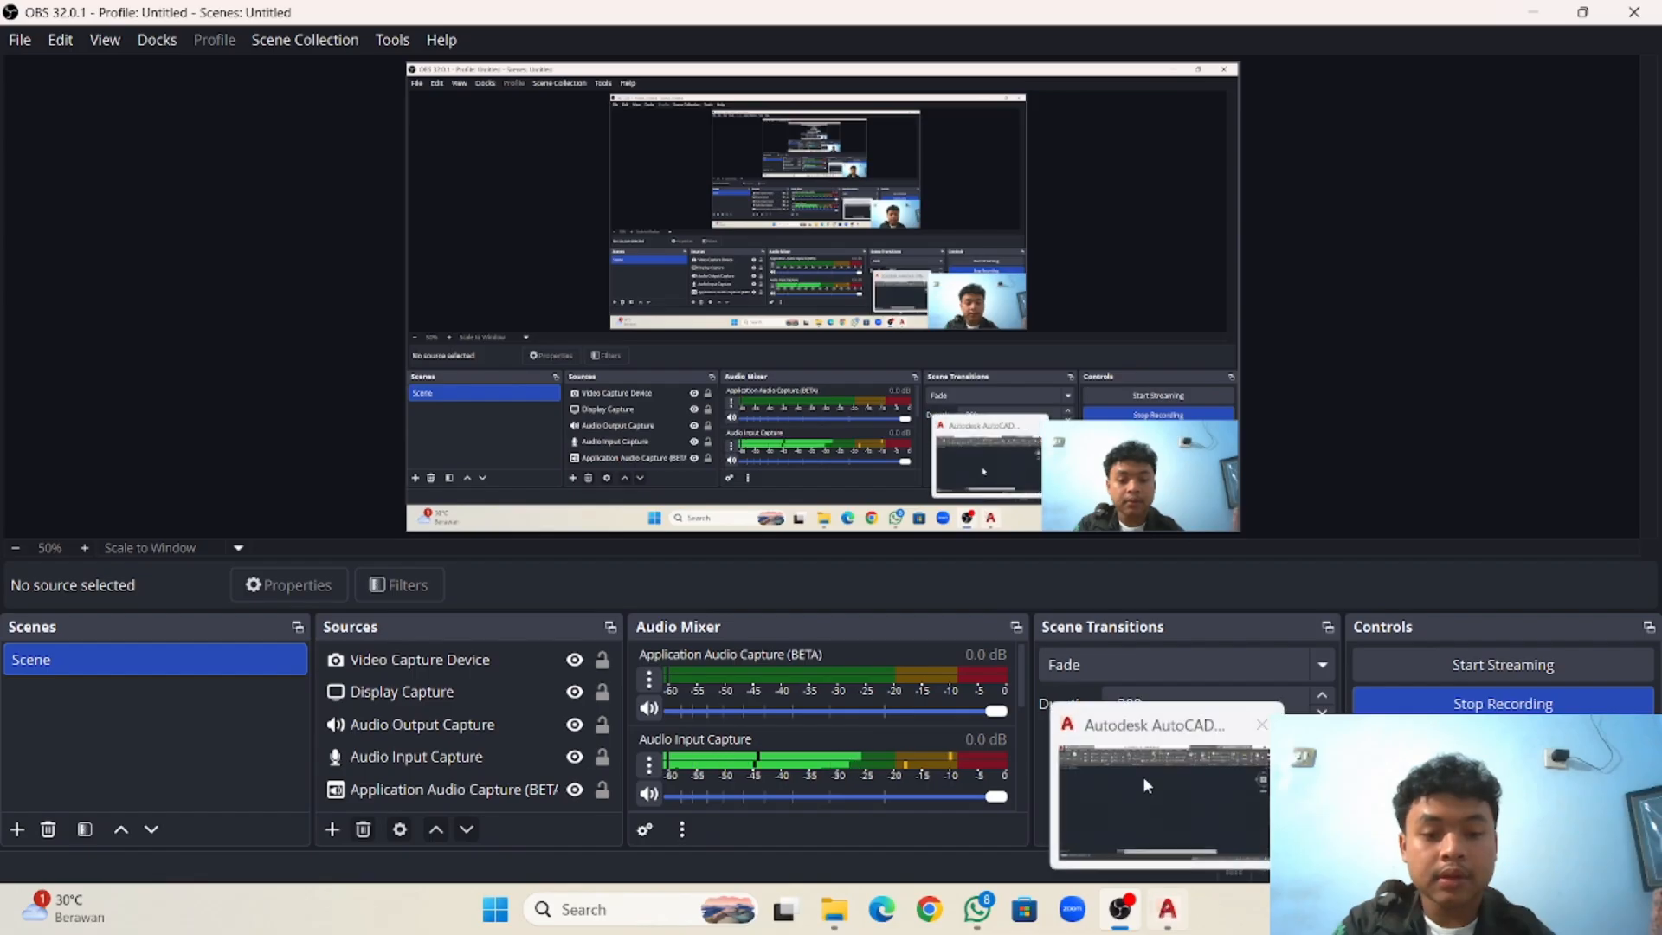
Switch from OBS to AutoCAD and examine the Modify Chamfer and Modify Fillet exercise sheets and the empty area between them.
{"action": "left_click", "coordinate": [1143, 776]}
{"action": "scroll", "coordinate": [386, 569], "scroll_direction": "down", "scroll_amount": 10}
{"action": "middle_click_drag", "start_coordinate": [387, 598], "coordinate": [727, 334]}
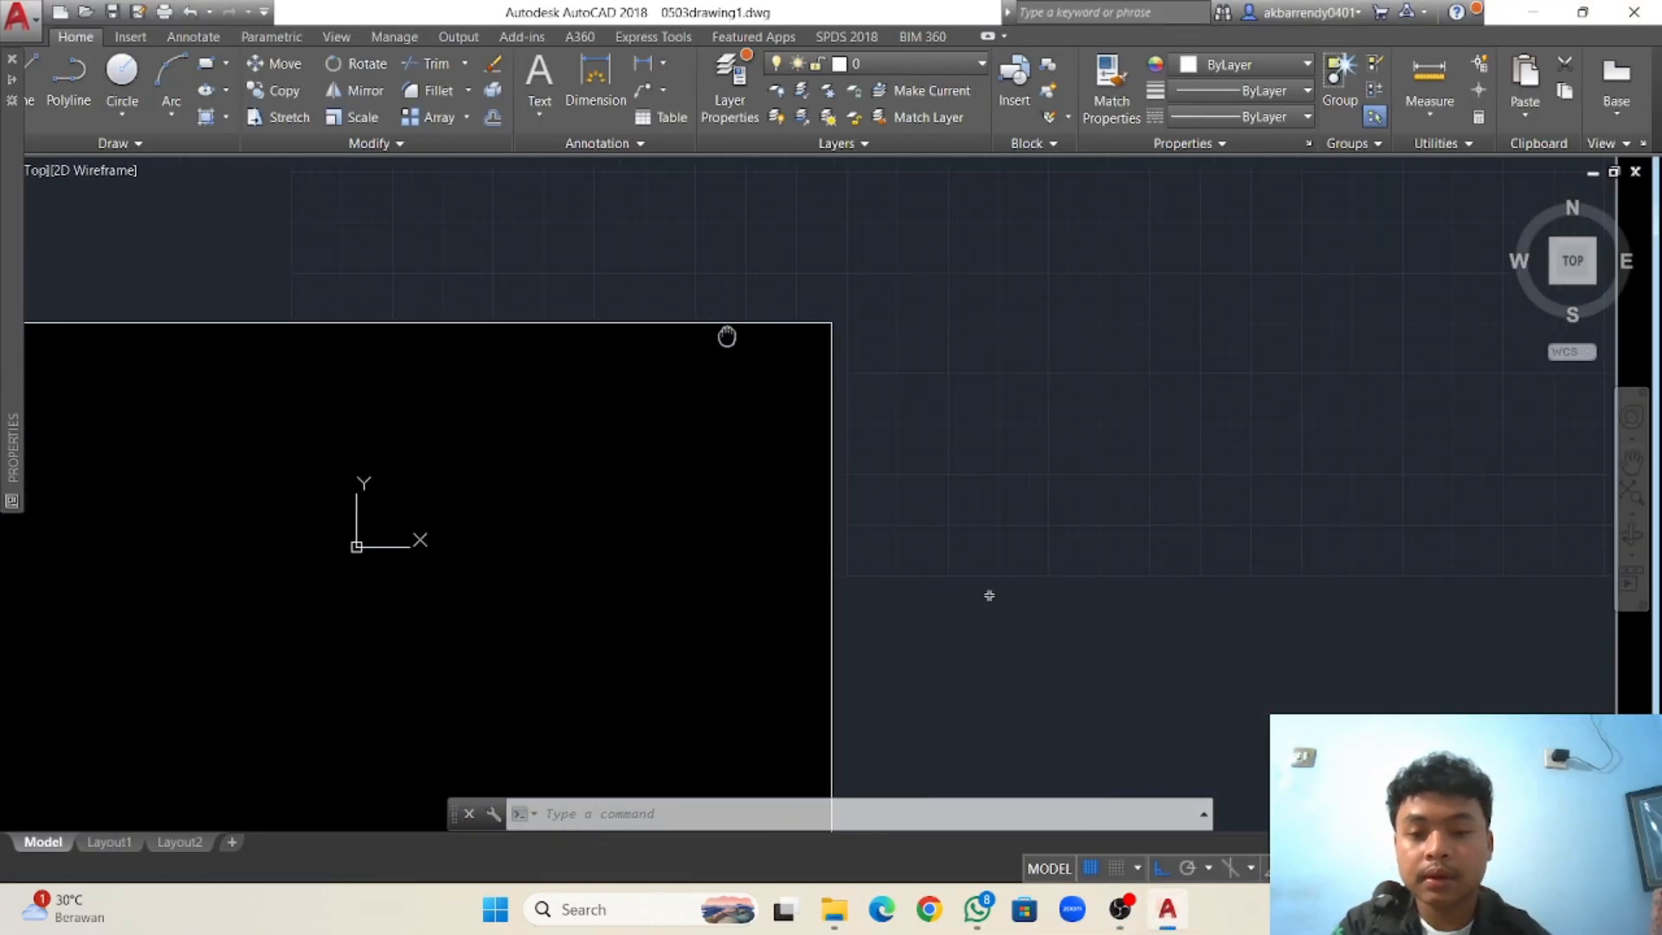
{"action": "scroll", "coordinate": [726, 336], "scroll_direction": "down", "scroll_amount": 8}
{"action": "scroll", "coordinate": [605, 415], "scroll_direction": "up", "scroll_amount": 8}
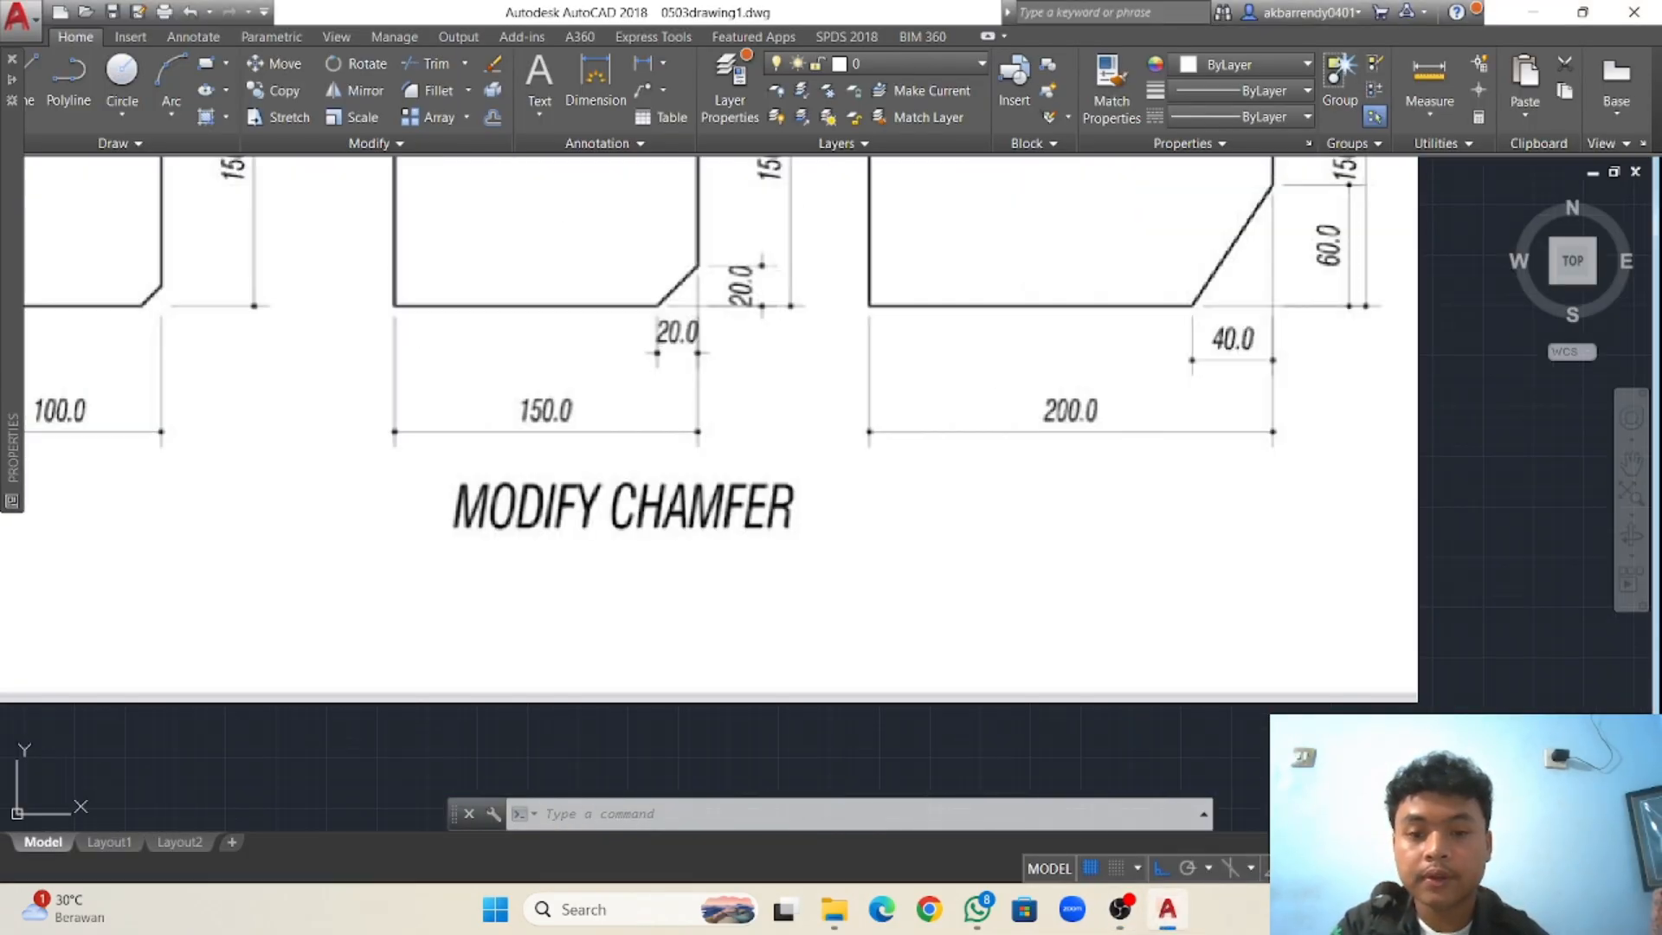
{"action": "scroll", "coordinate": [1179, 360], "scroll_direction": "down", "scroll_amount": 4}
{"action": "middle_click_drag", "start_coordinate": [1180, 360], "coordinate": [701, 449]}
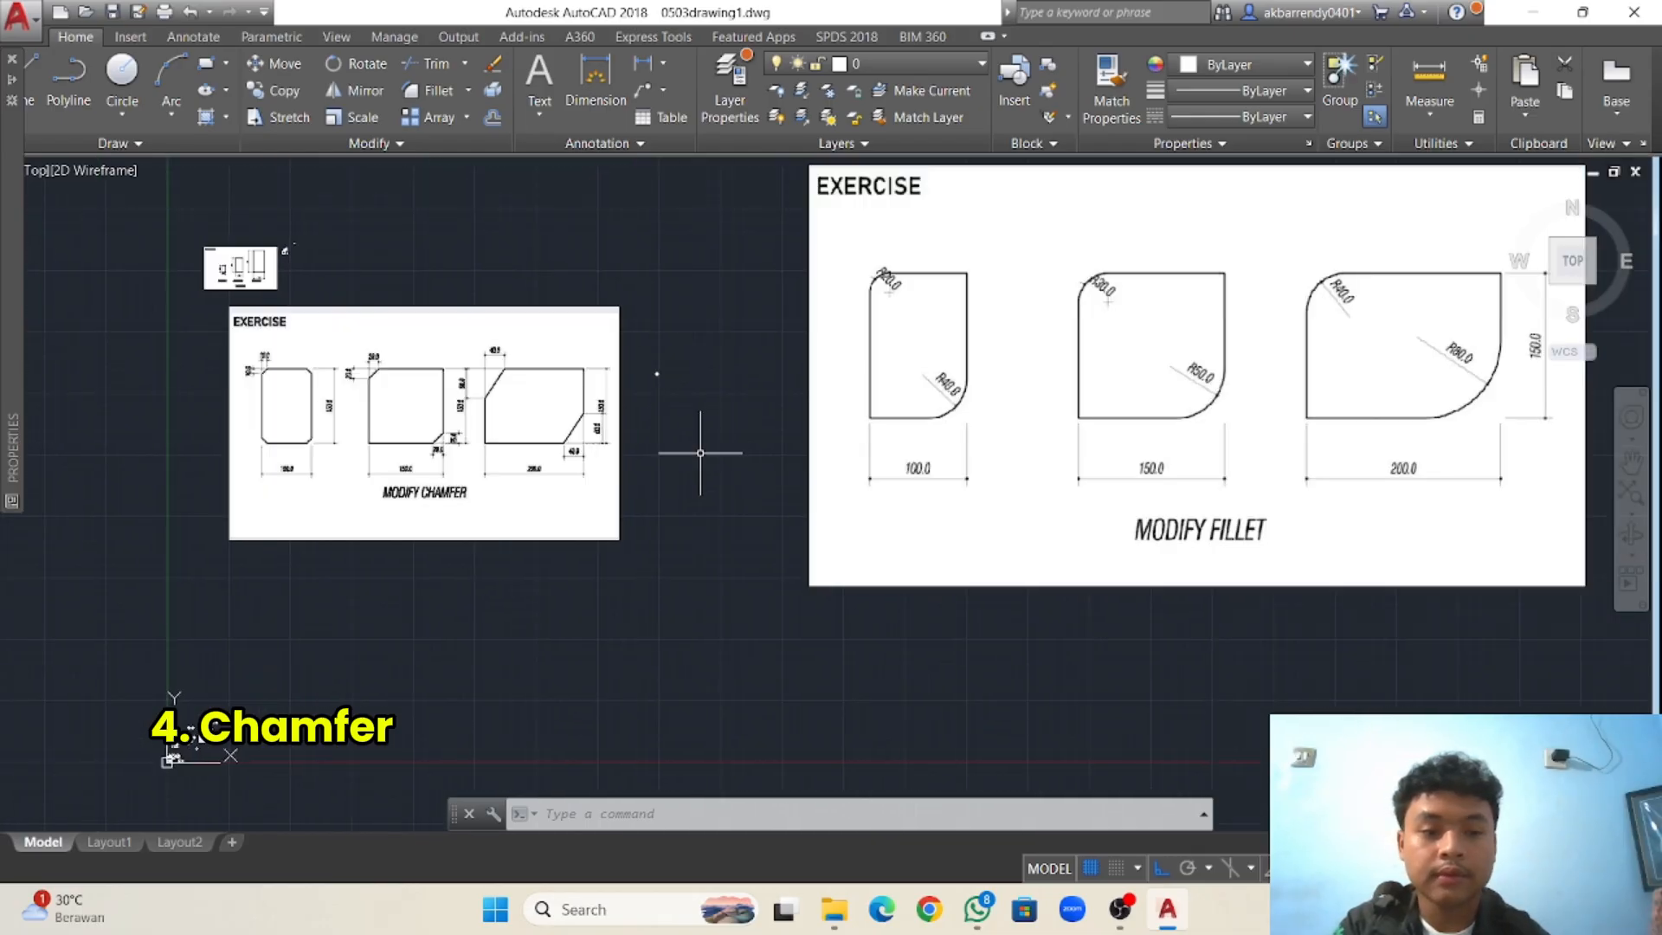
{"action": "scroll", "coordinate": [701, 450], "scroll_direction": "up", "scroll_amount": 4}
{"action": "scroll", "coordinate": [775, 278], "scroll_direction": "up", "scroll_amount": 2}
{"action": "scroll", "coordinate": [761, 329], "scroll_direction": "down", "scroll_amount": 7}
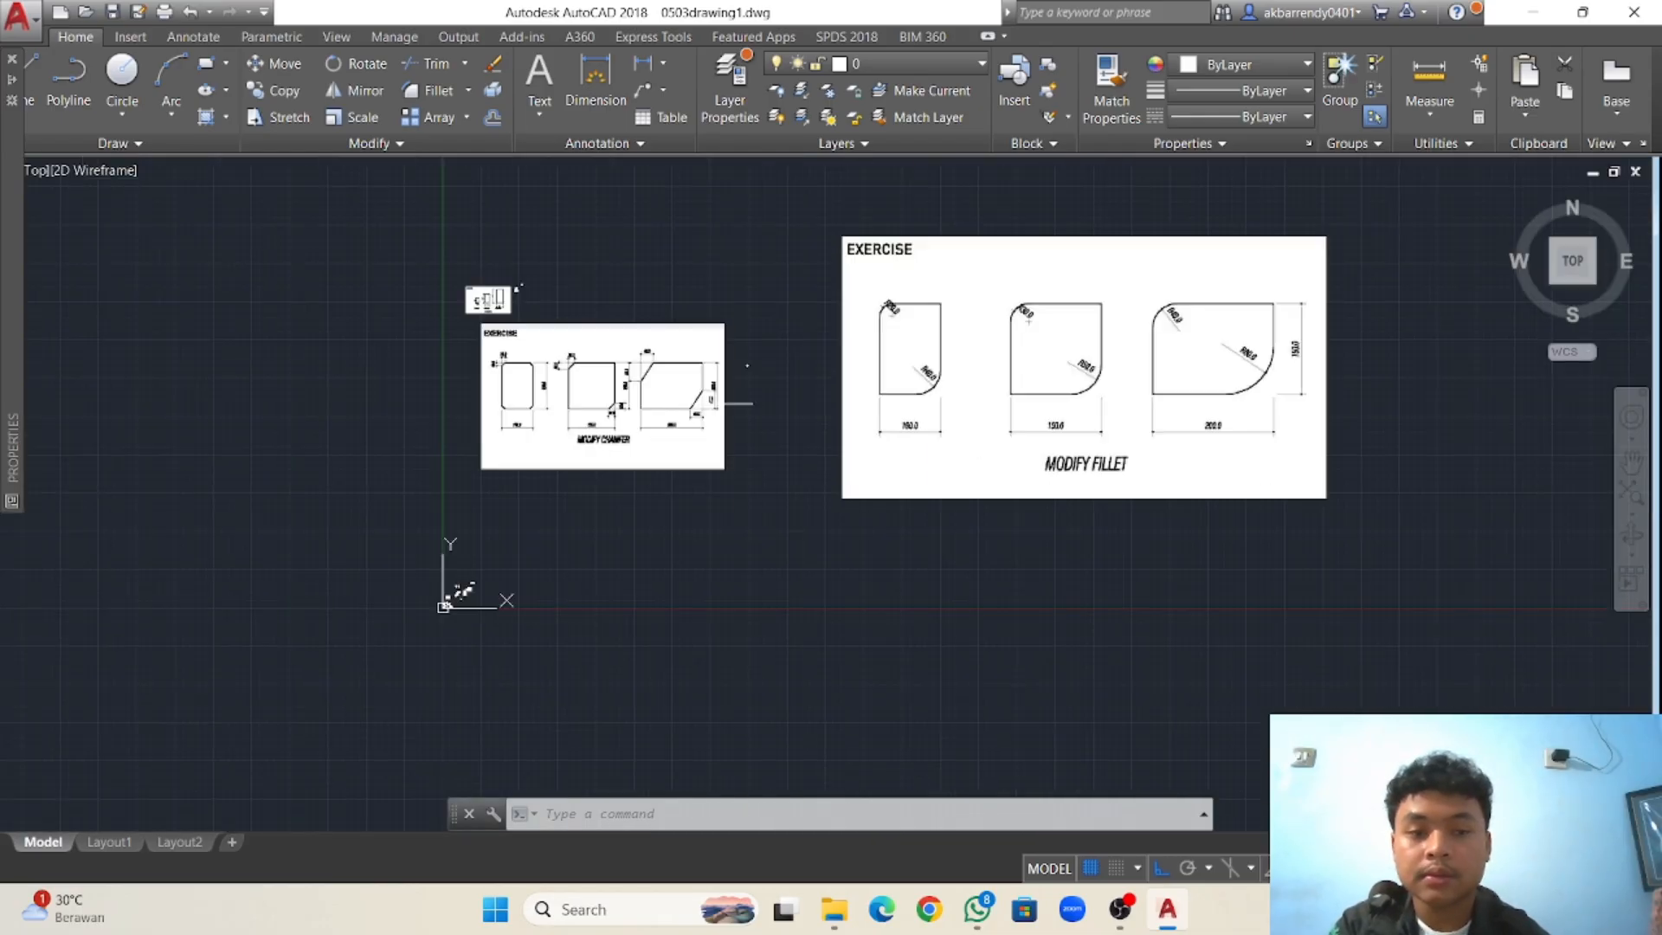
{"action": "middle_click_drag", "start_coordinate": [788, 366], "coordinate": [787, 487]}
{"action": "scroll", "coordinate": [741, 426], "scroll_direction": "up", "scroll_amount": 5}
{"action": "scroll", "coordinate": [648, 411], "scroll_direction": "up", "scroll_amount": 3}
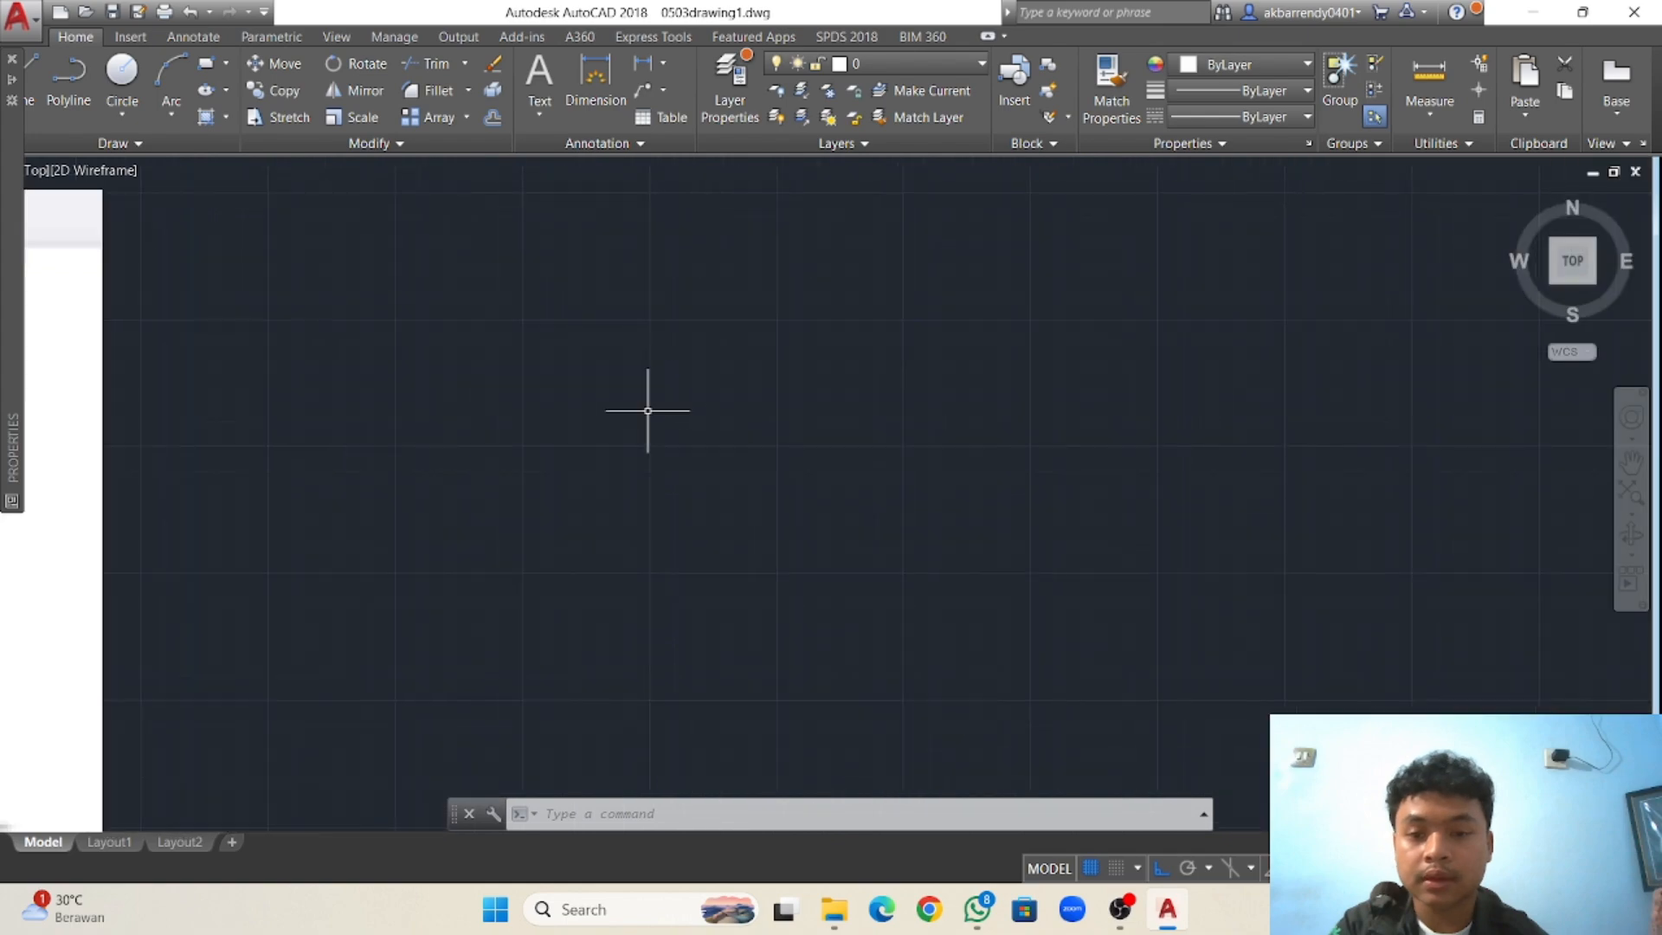
Draw a 100 by 150 rectangle with the Rectangle command in the empty area beside the chamfer exercise sheet.
{"action": "type", "text": "c"}
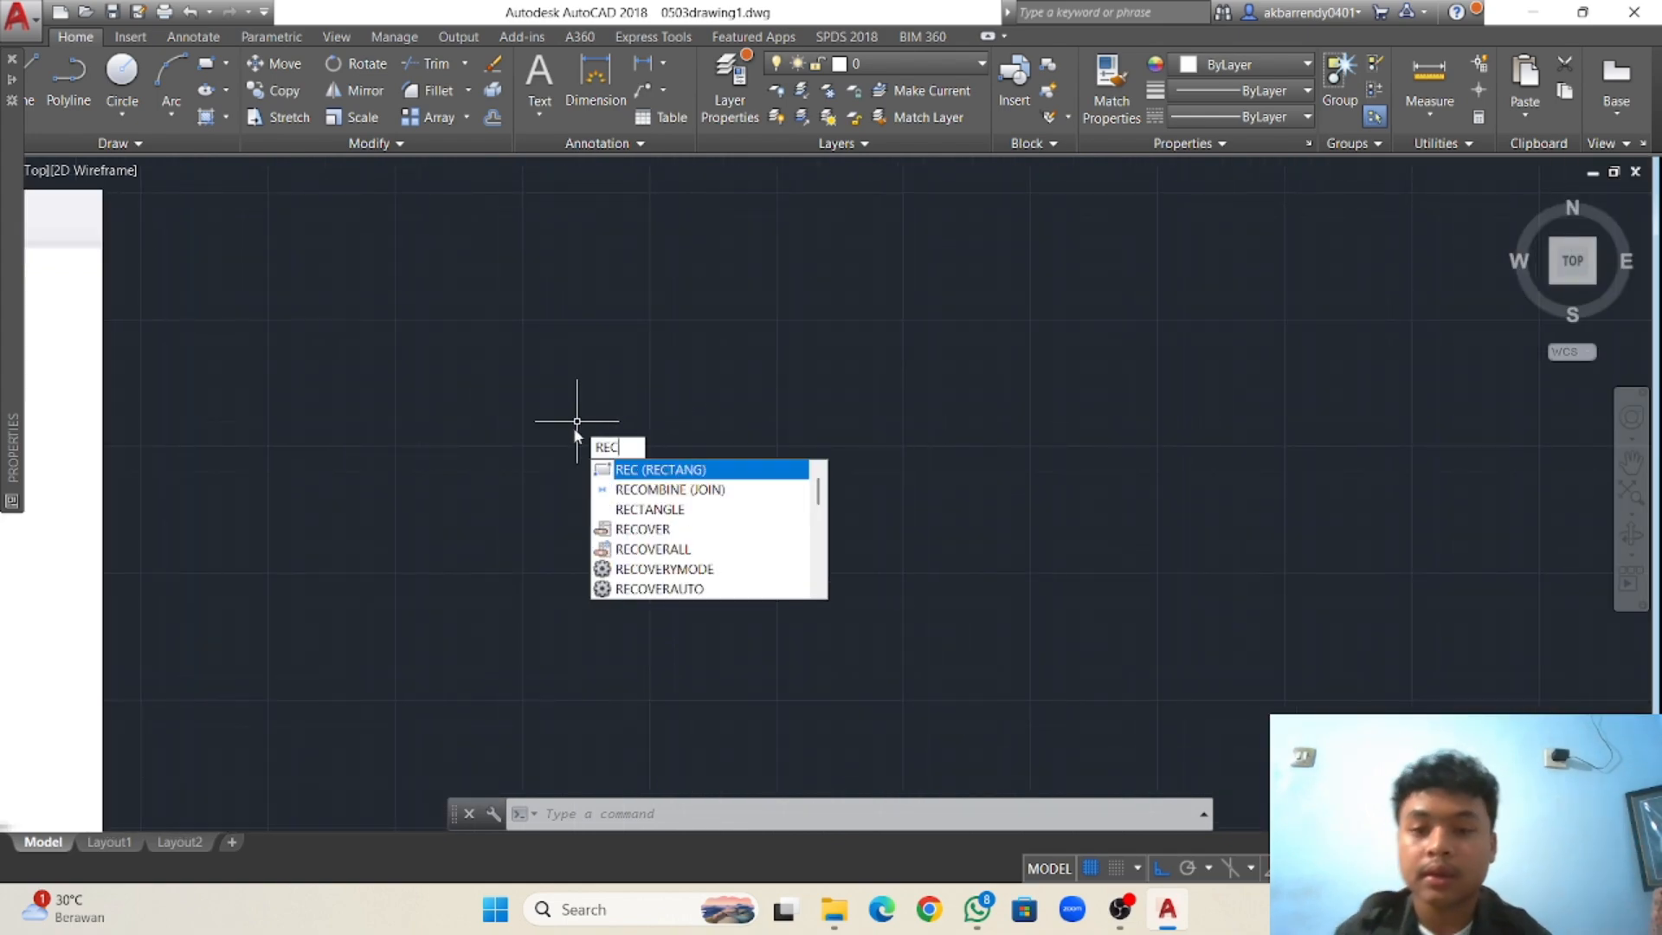
{"action": "key", "text": "Return"}
{"action": "left_click", "coordinate": [394, 242]}
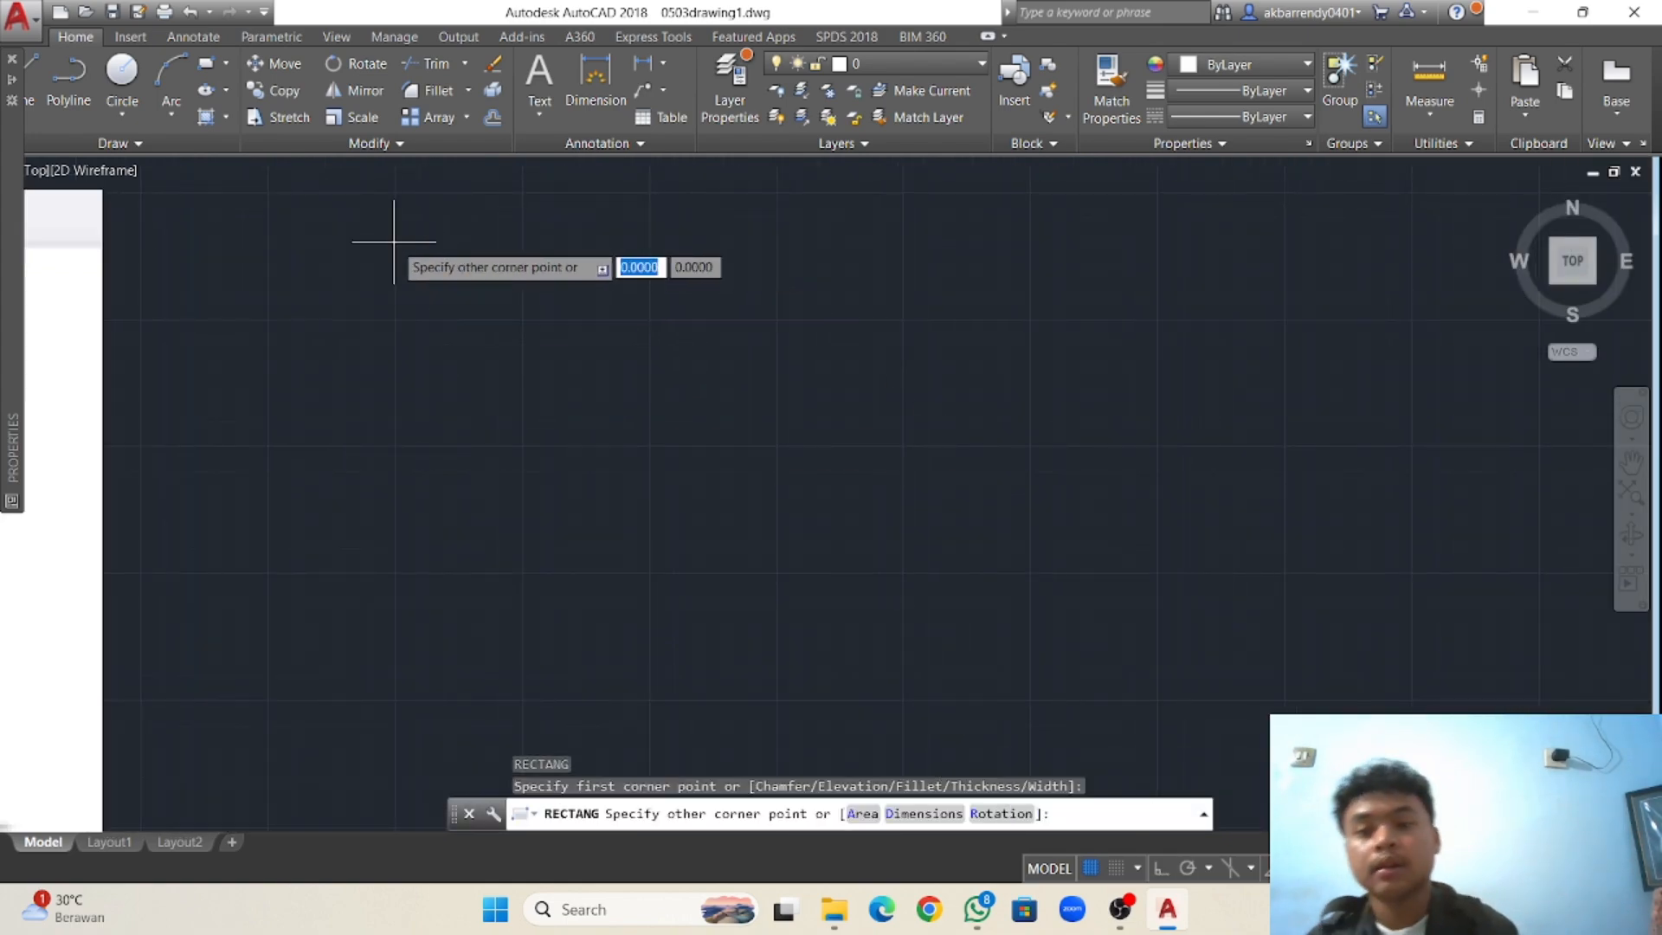
{"action": "type", "text": "100"}
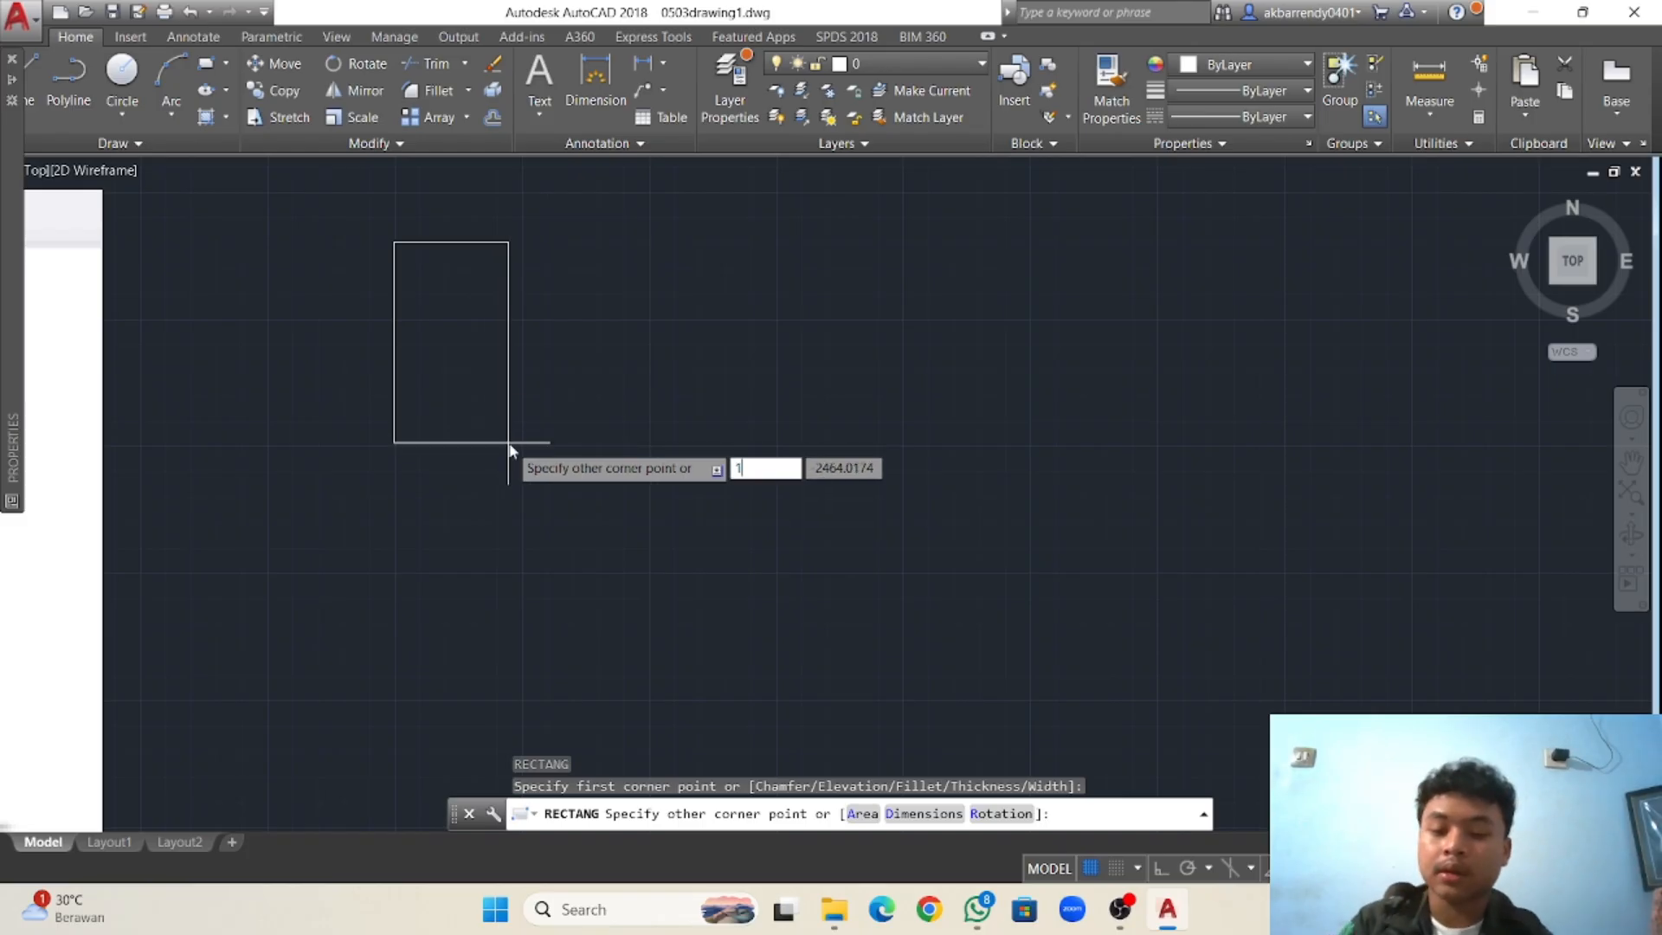
{"action": "key", "text": "Tab"}
{"action": "type", "text": "150"}
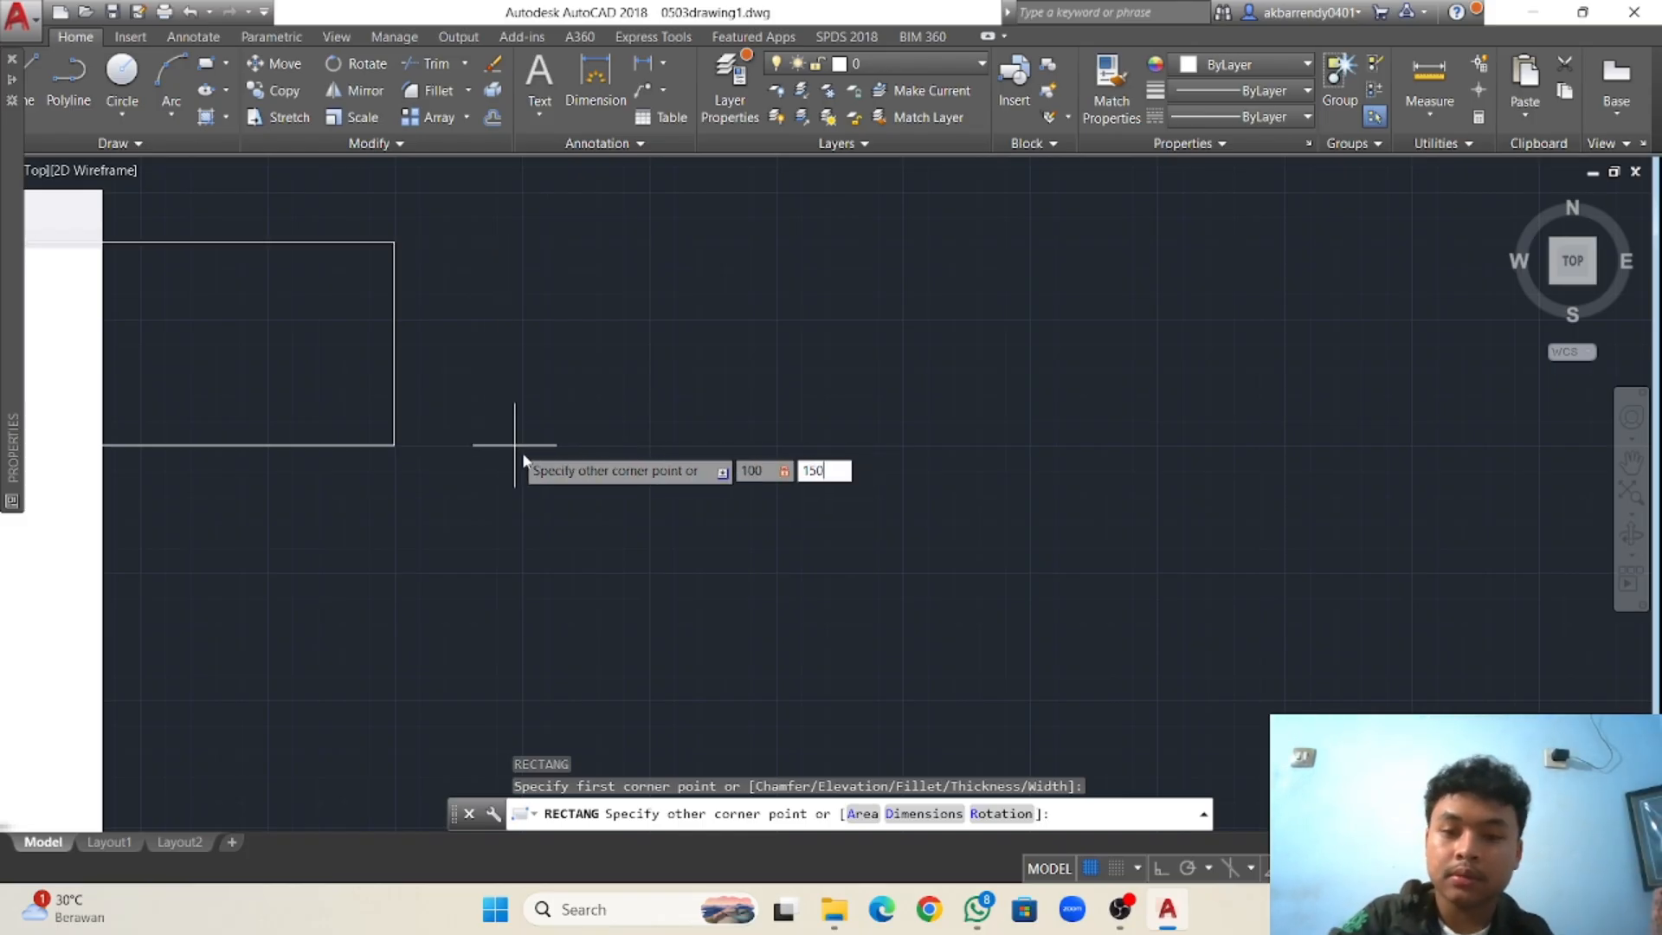
{"action": "key", "text": "Return"}
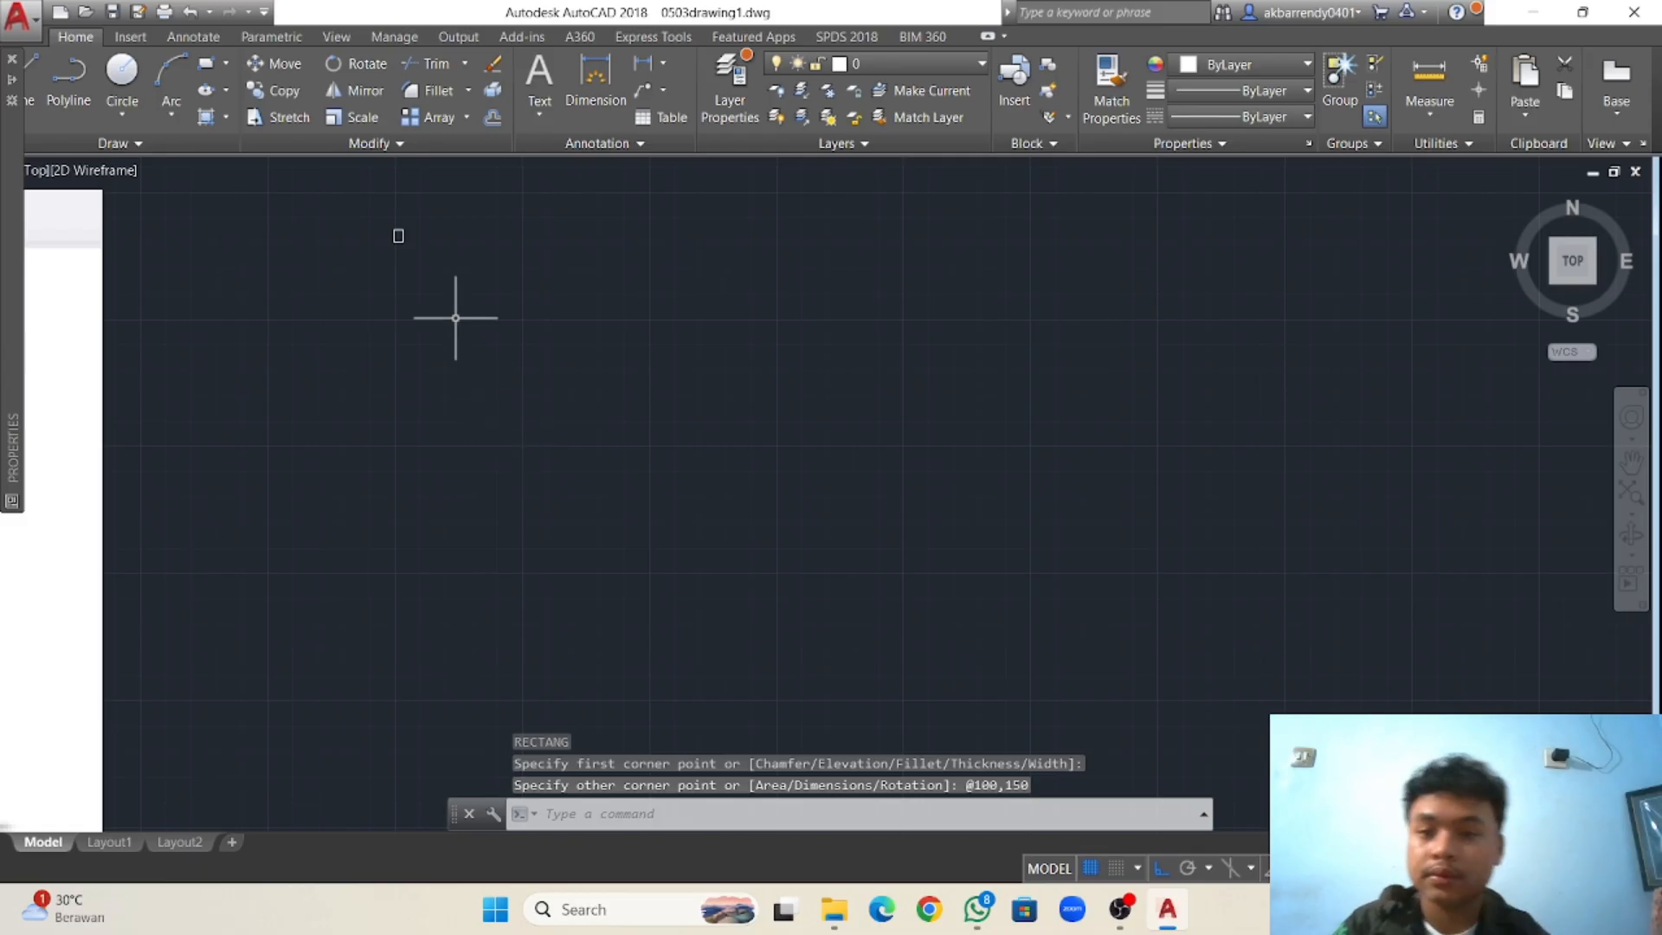
Draw a 150 by 150 square to the right of the 100 by 150 rectangle, with their bottom edges aligned.
{"action": "scroll", "coordinate": [475, 530], "scroll_direction": "up", "scroll_amount": 5}
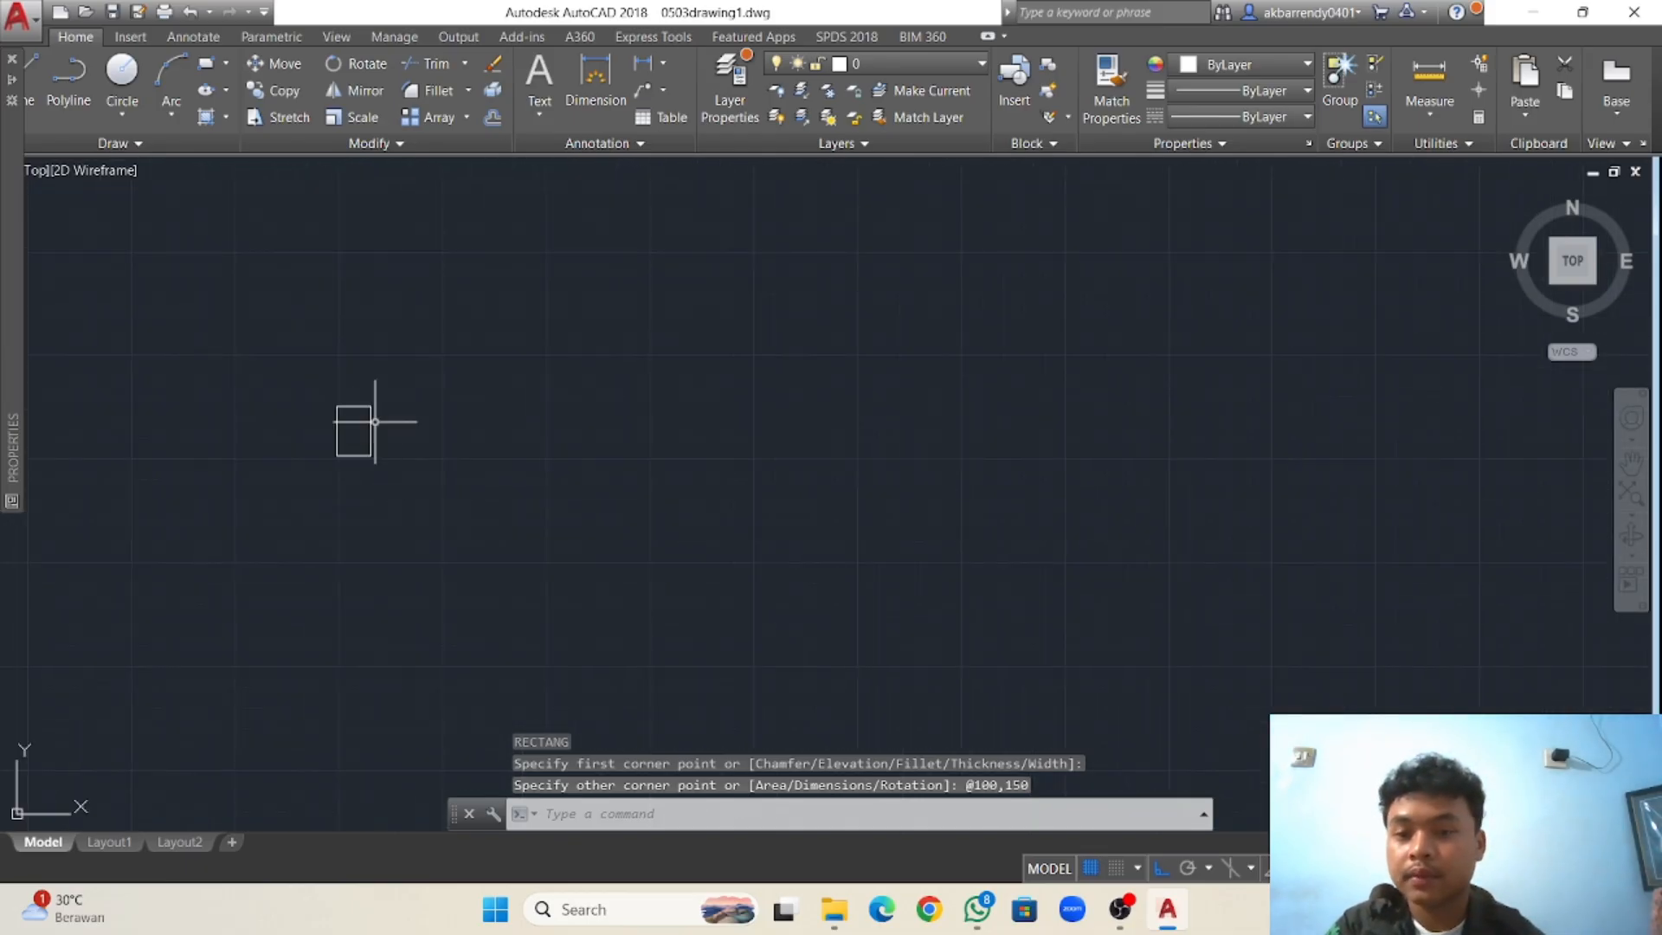
{"action": "type", "text": "REC"}
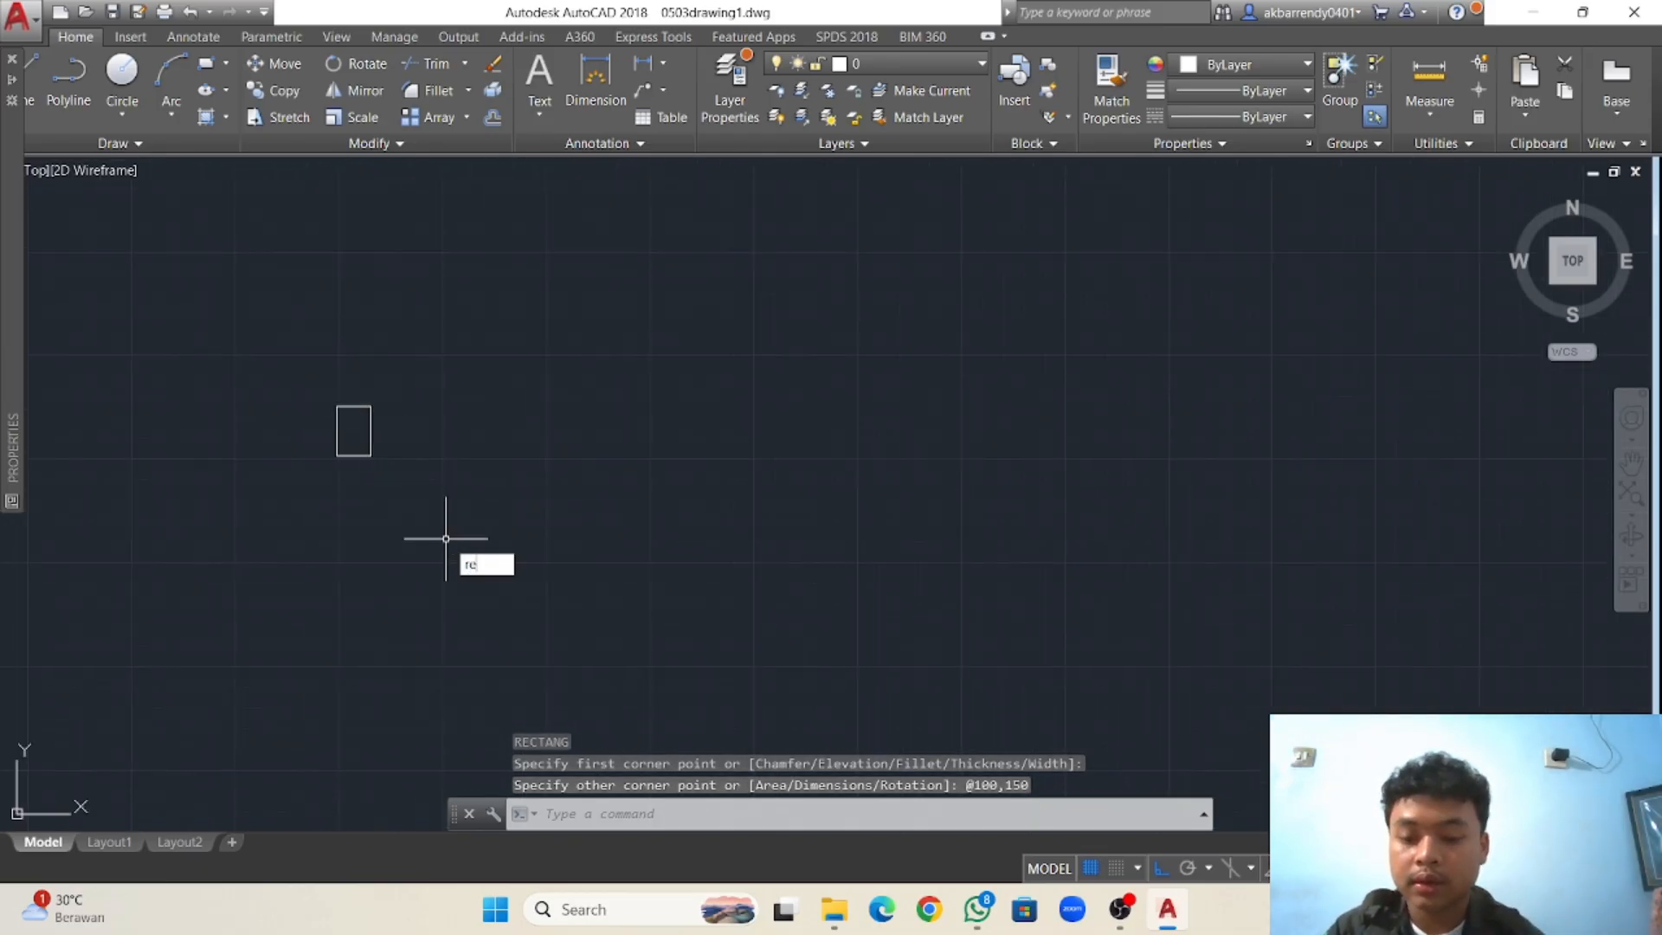
{"action": "key", "text": "Return"}
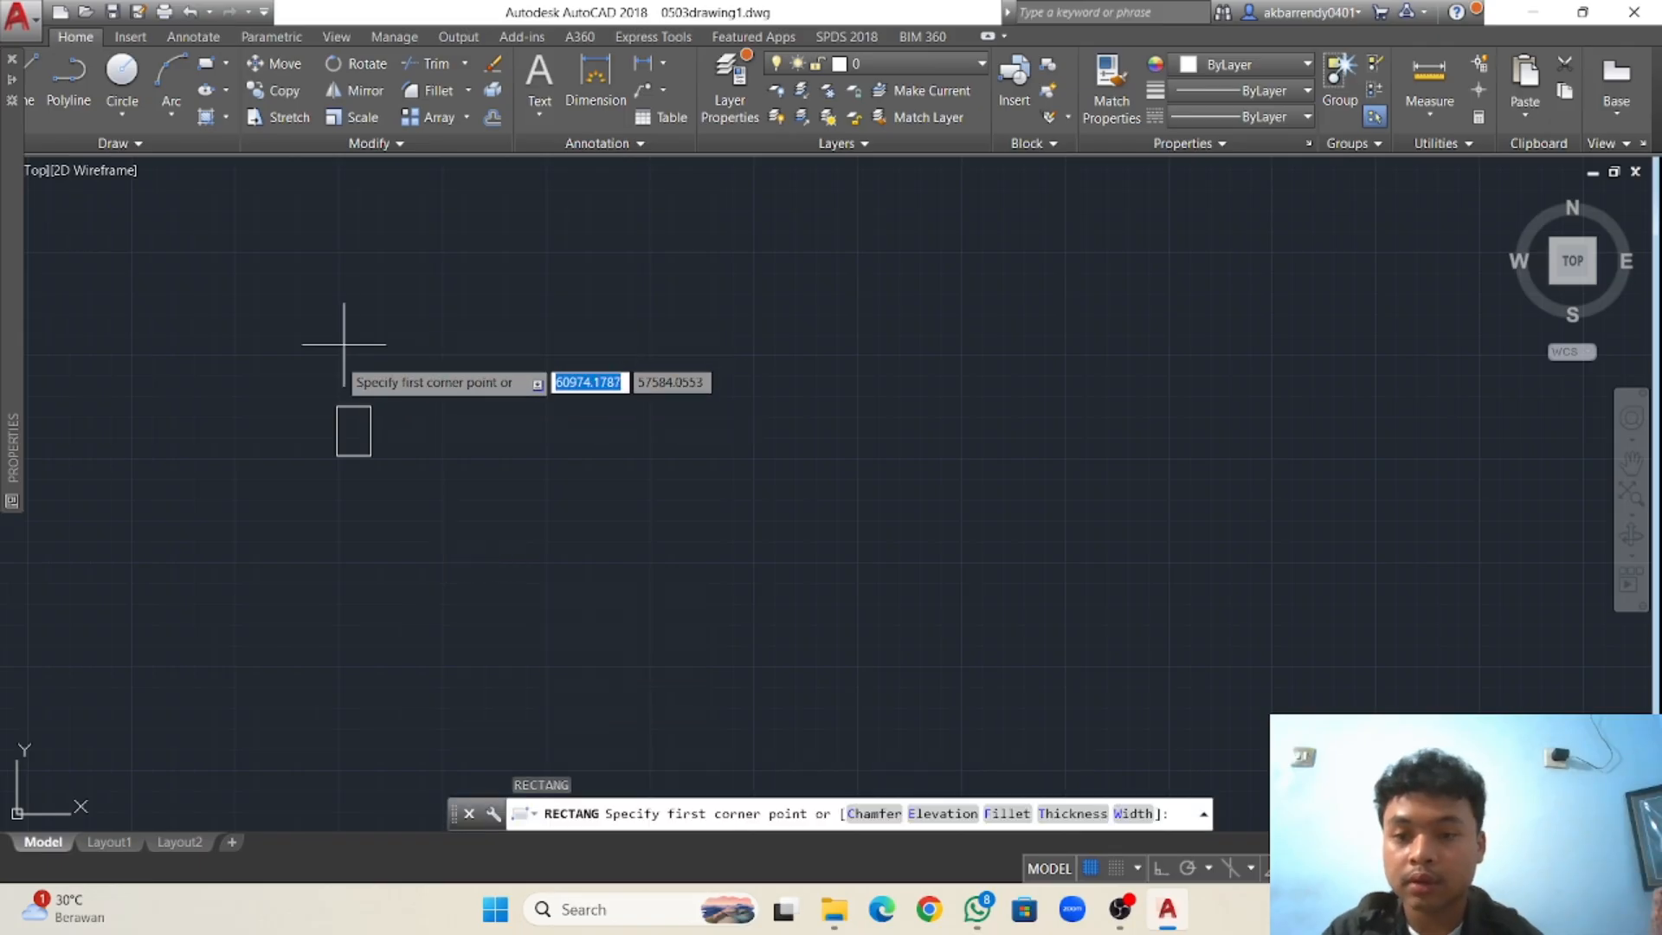
{"action": "scroll", "coordinate": [372, 454], "scroll_direction": "up", "scroll_amount": 5}
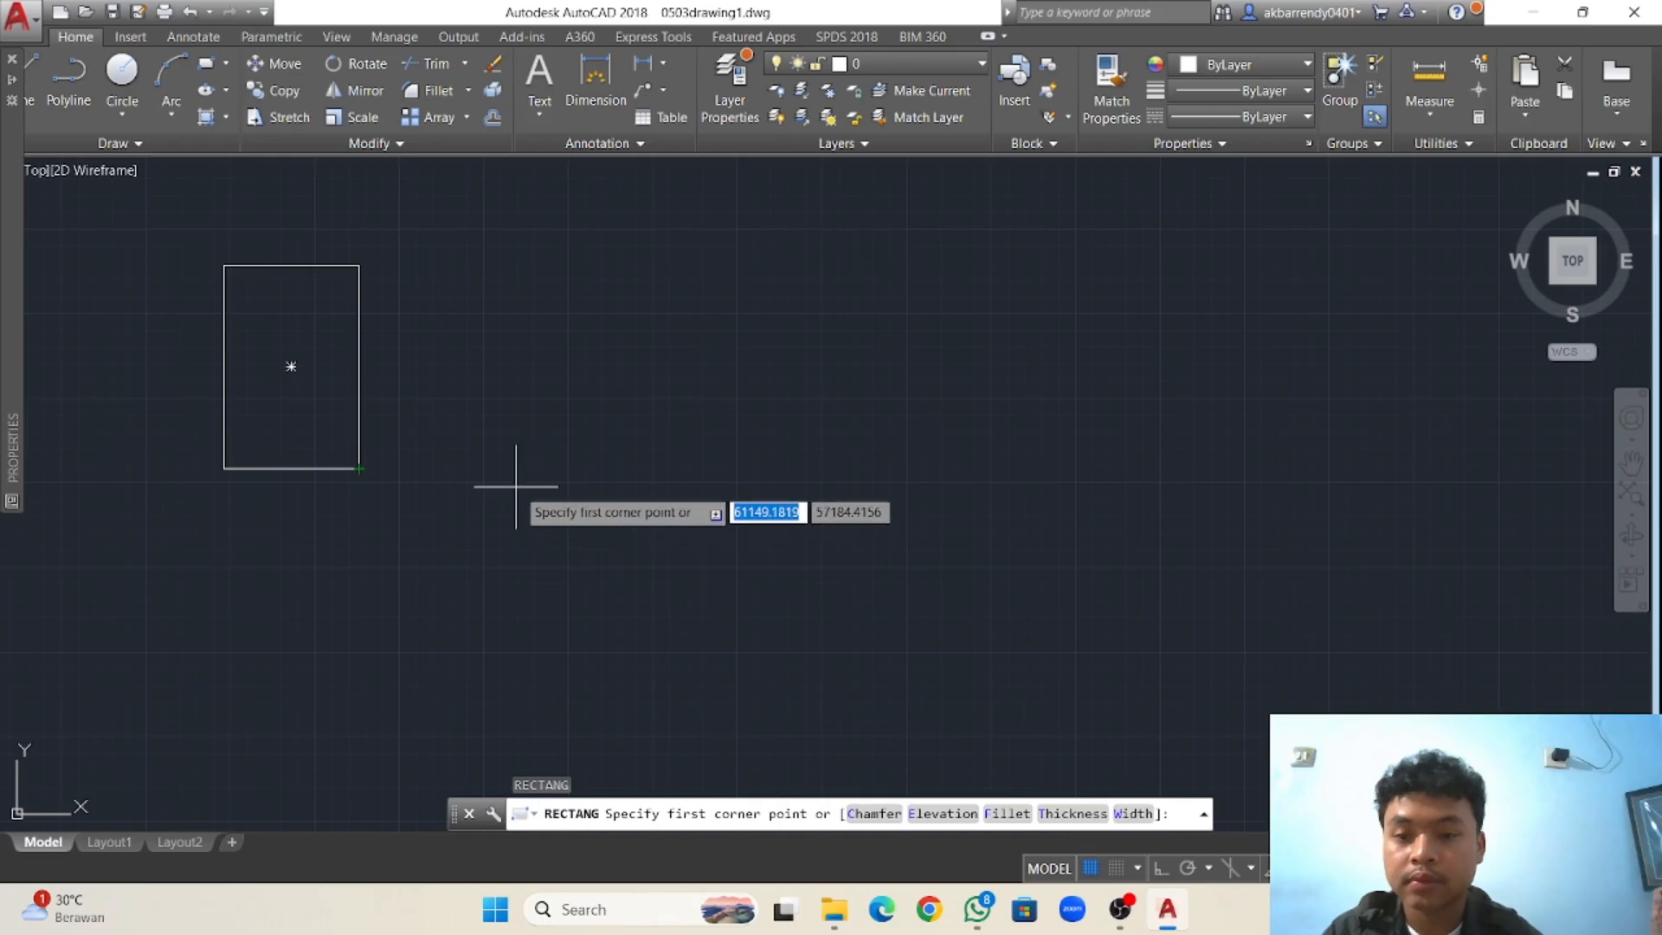
{"action": "left_click", "coordinate": [505, 468]}
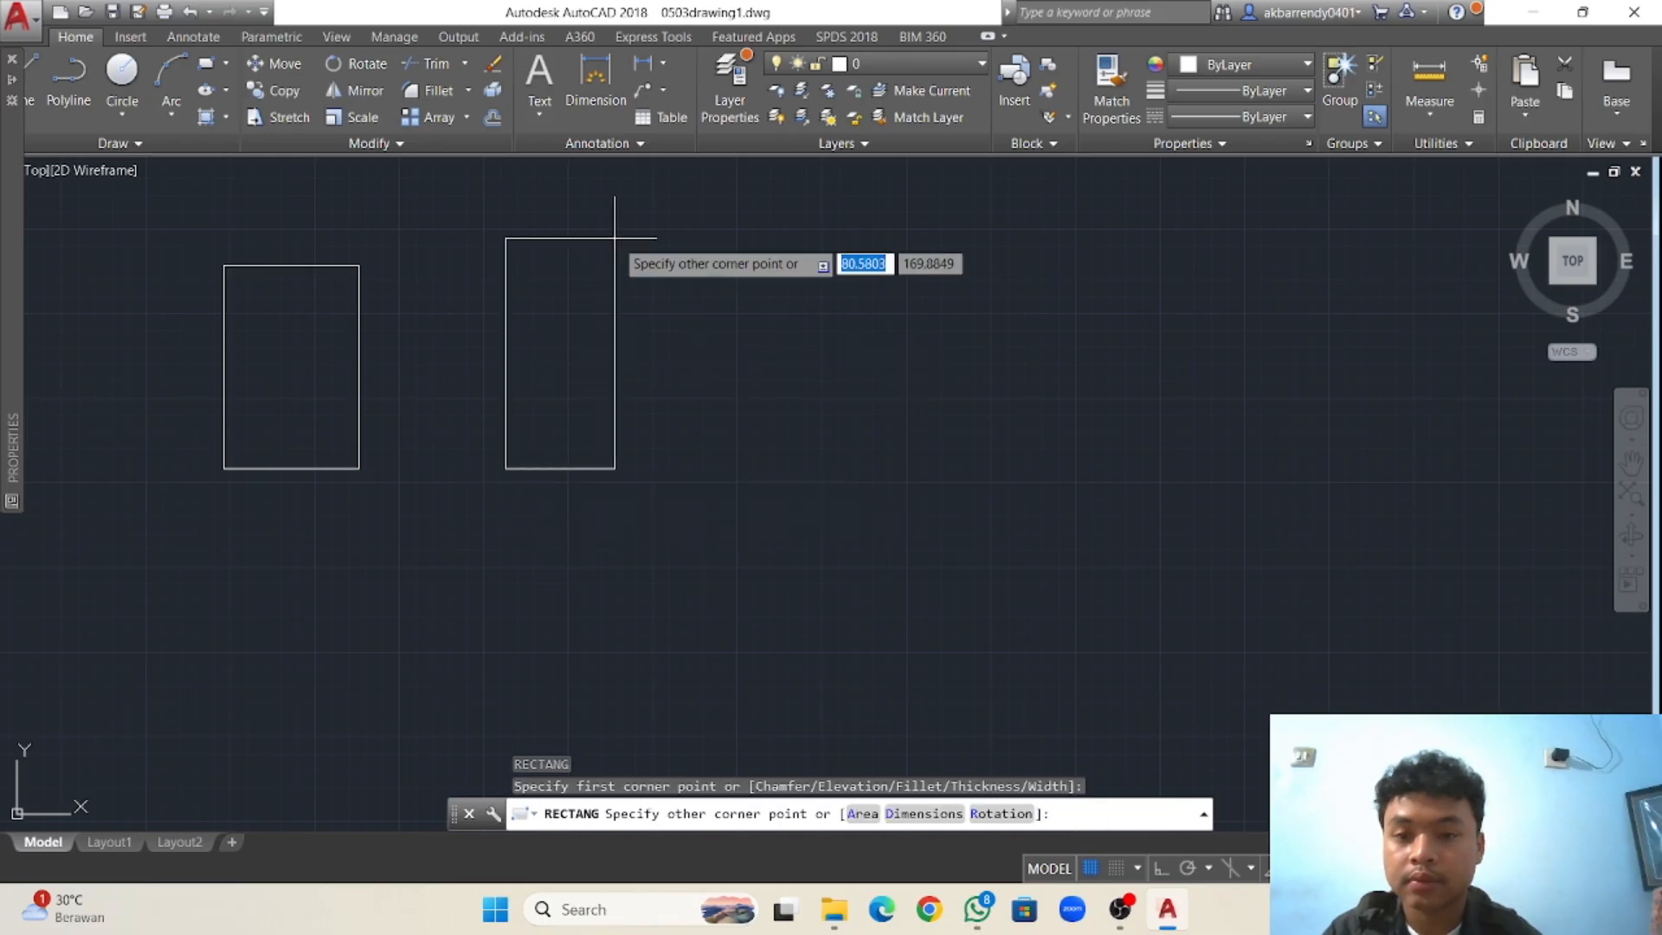
{"action": "type", "text": "150"}
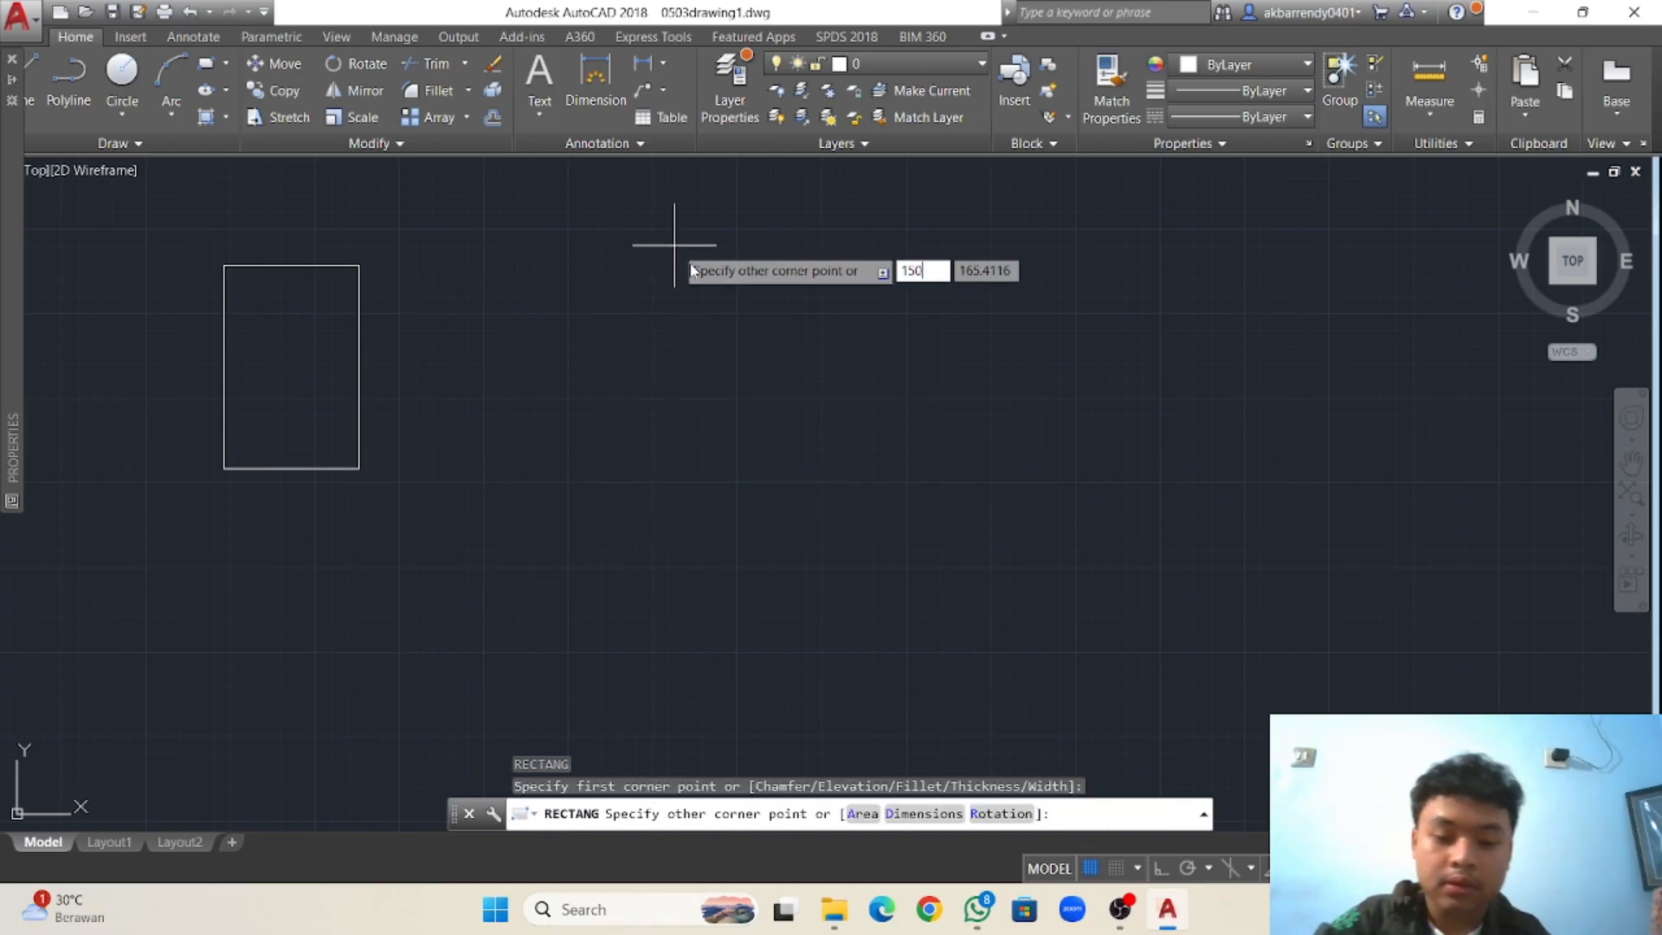
{"action": "key", "text": "Tab"}
{"action": "type", "text": "1"}
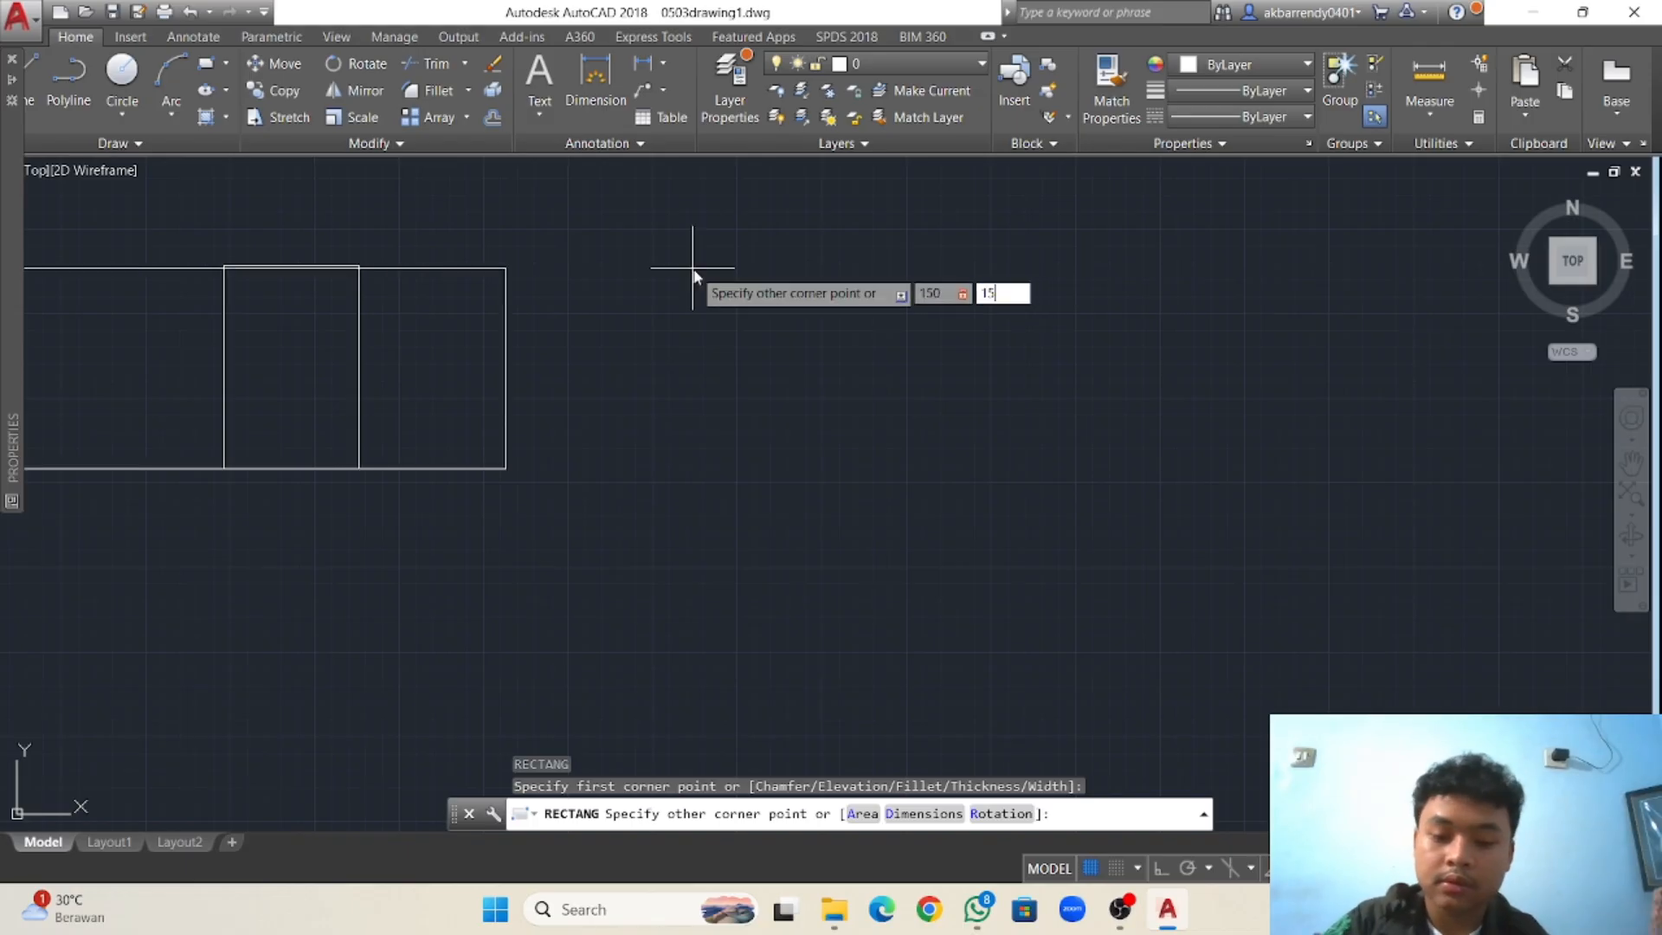
{"action": "key", "text": "Return"}
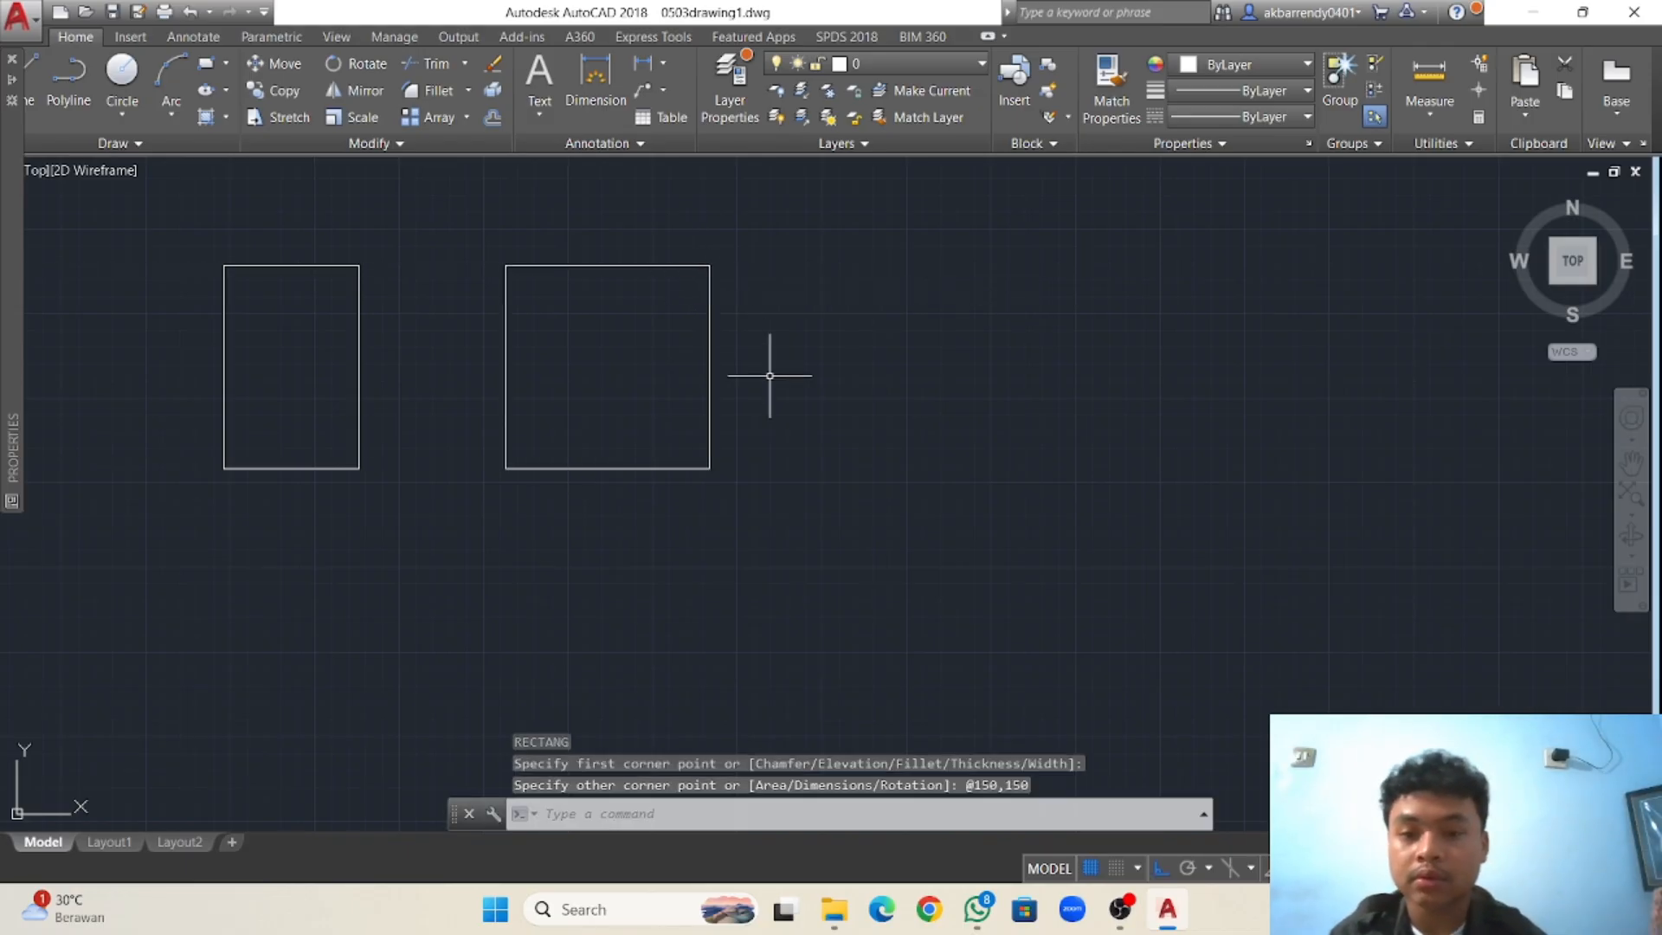
Draw a 200 by 150 rectangle to the right of the 150 by 150 square, with their bottom edges aligned.
{"action": "key", "text": "space"}
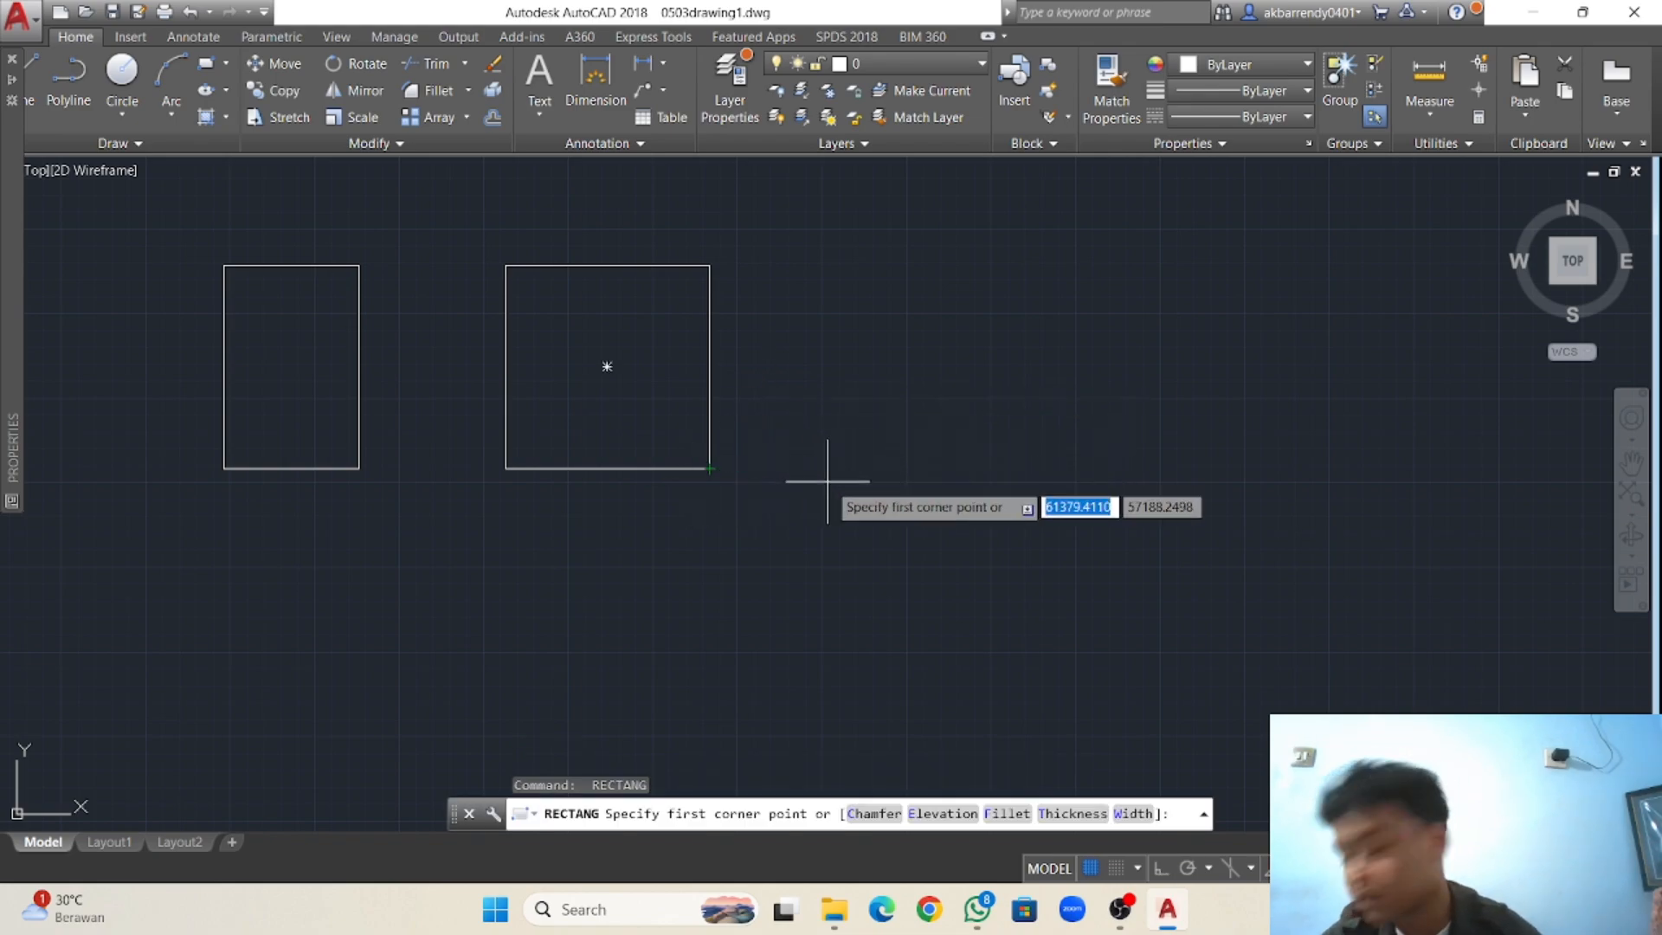
{"action": "left_click", "coordinate": [870, 468]}
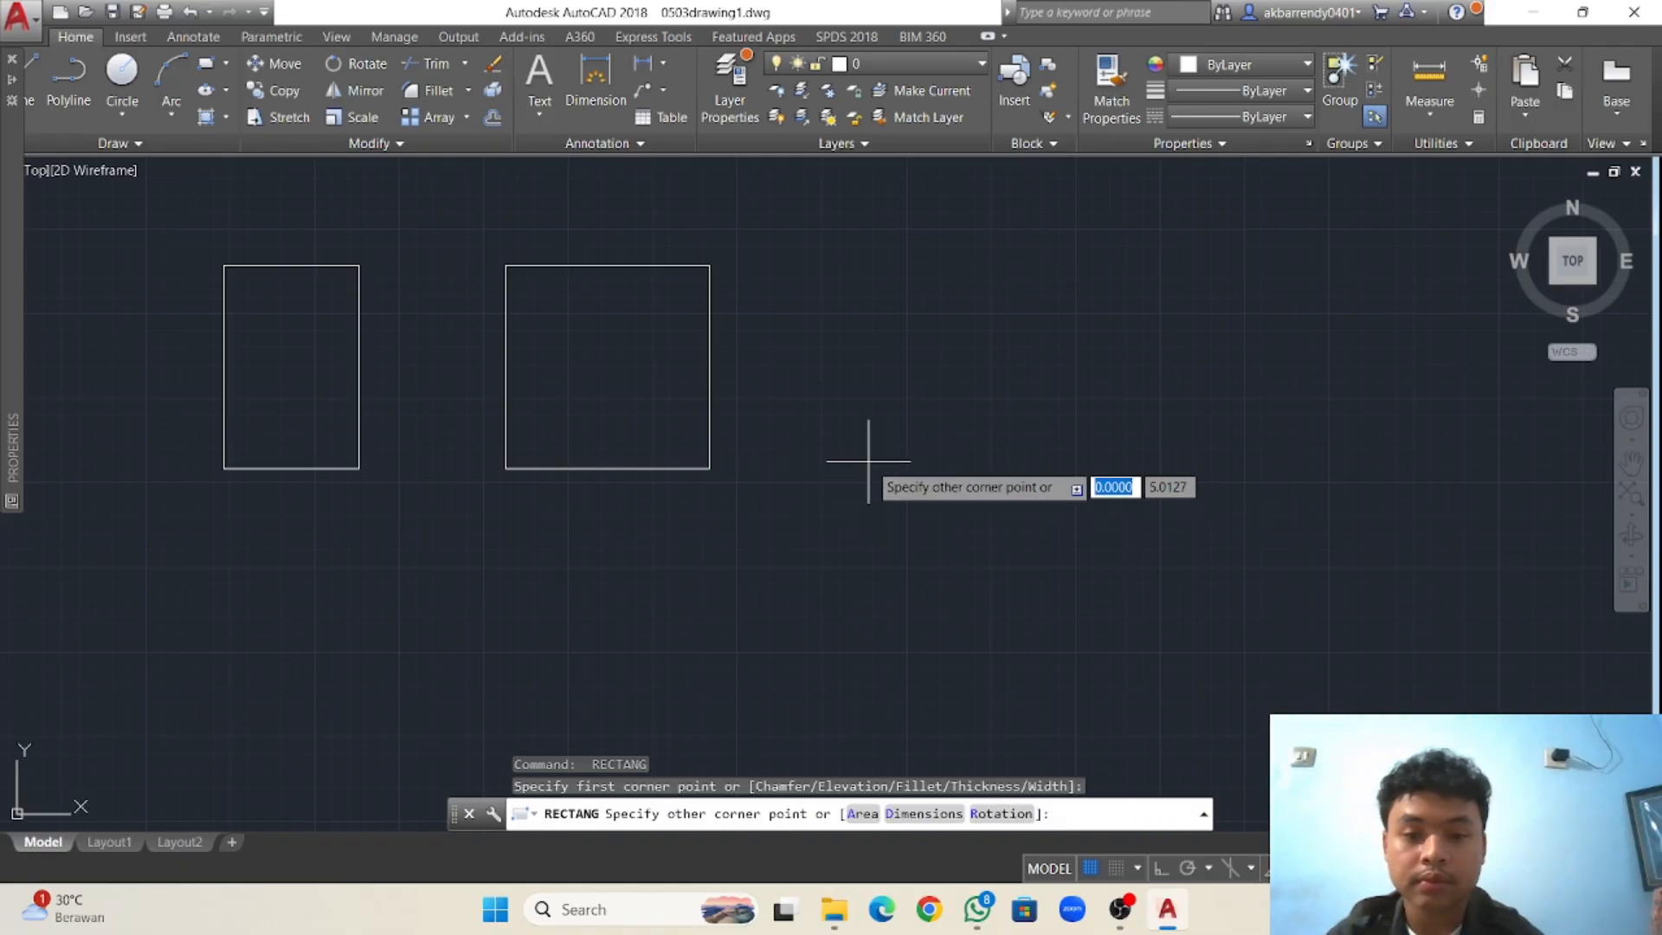
{"action": "type", "text": "2"}
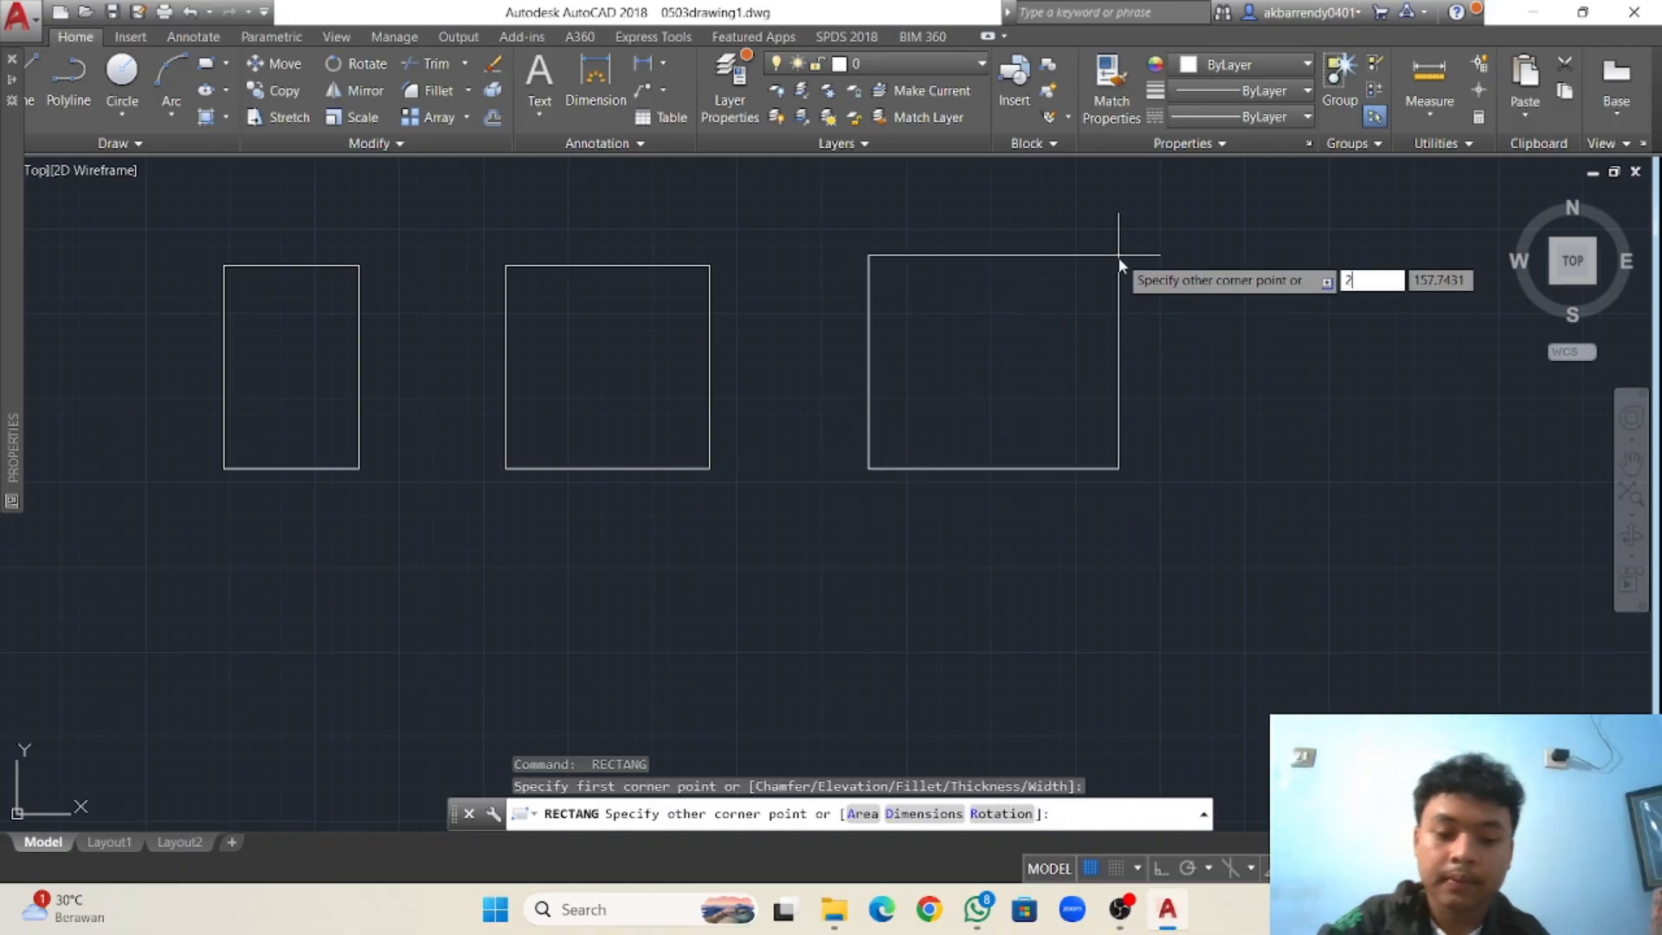
{"action": "type", "text": "00"}
{"action": "key", "text": "Tab"}
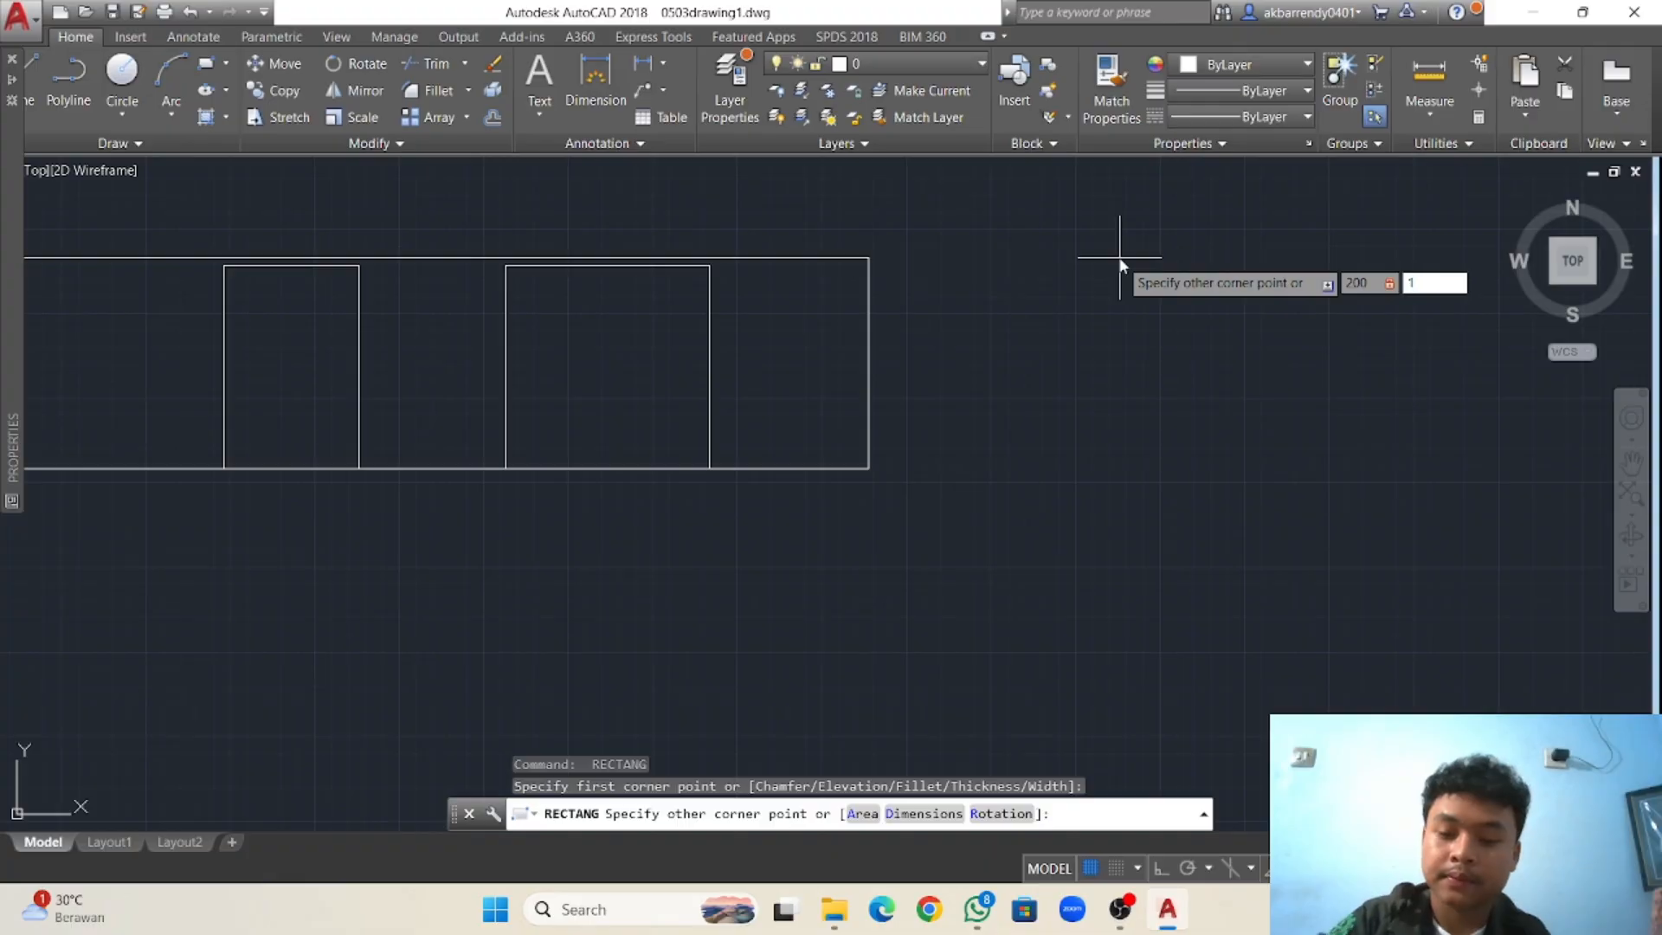
{"action": "type", "text": "150"}
{"action": "key", "text": "Return"}
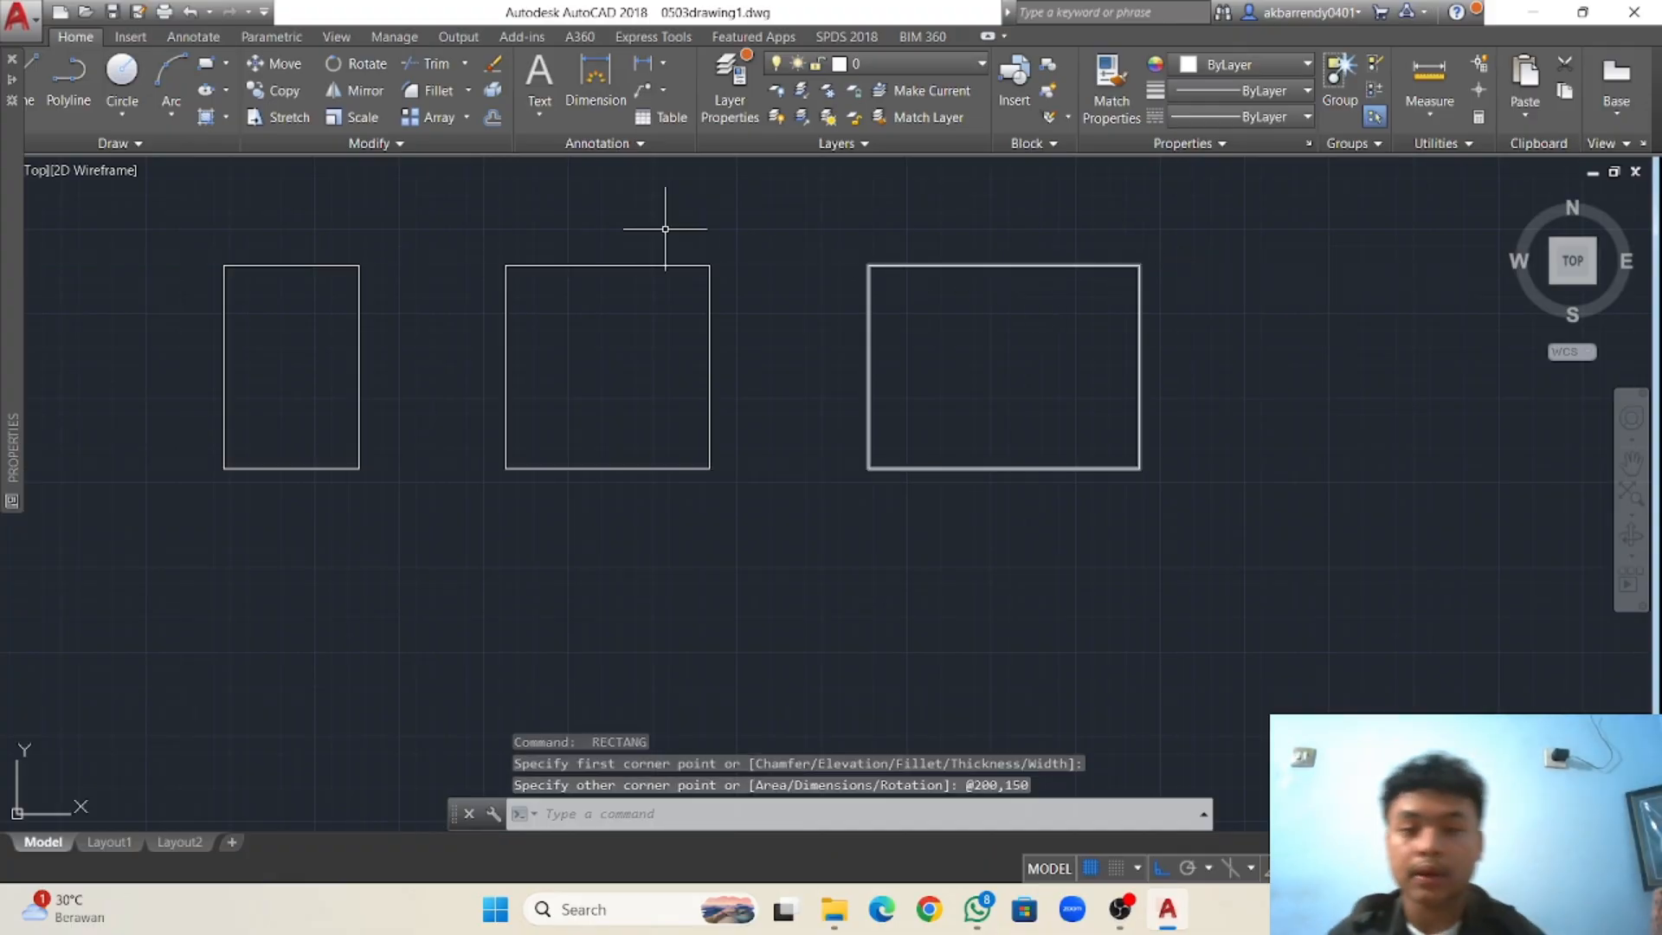
Copy the three rectangles straight down by about 276 units to form a second row below the originals.
{"action": "scroll", "coordinate": [612, 226], "scroll_direction": "down", "scroll_amount": 2}
{"action": "left_click", "coordinate": [335, 185]}
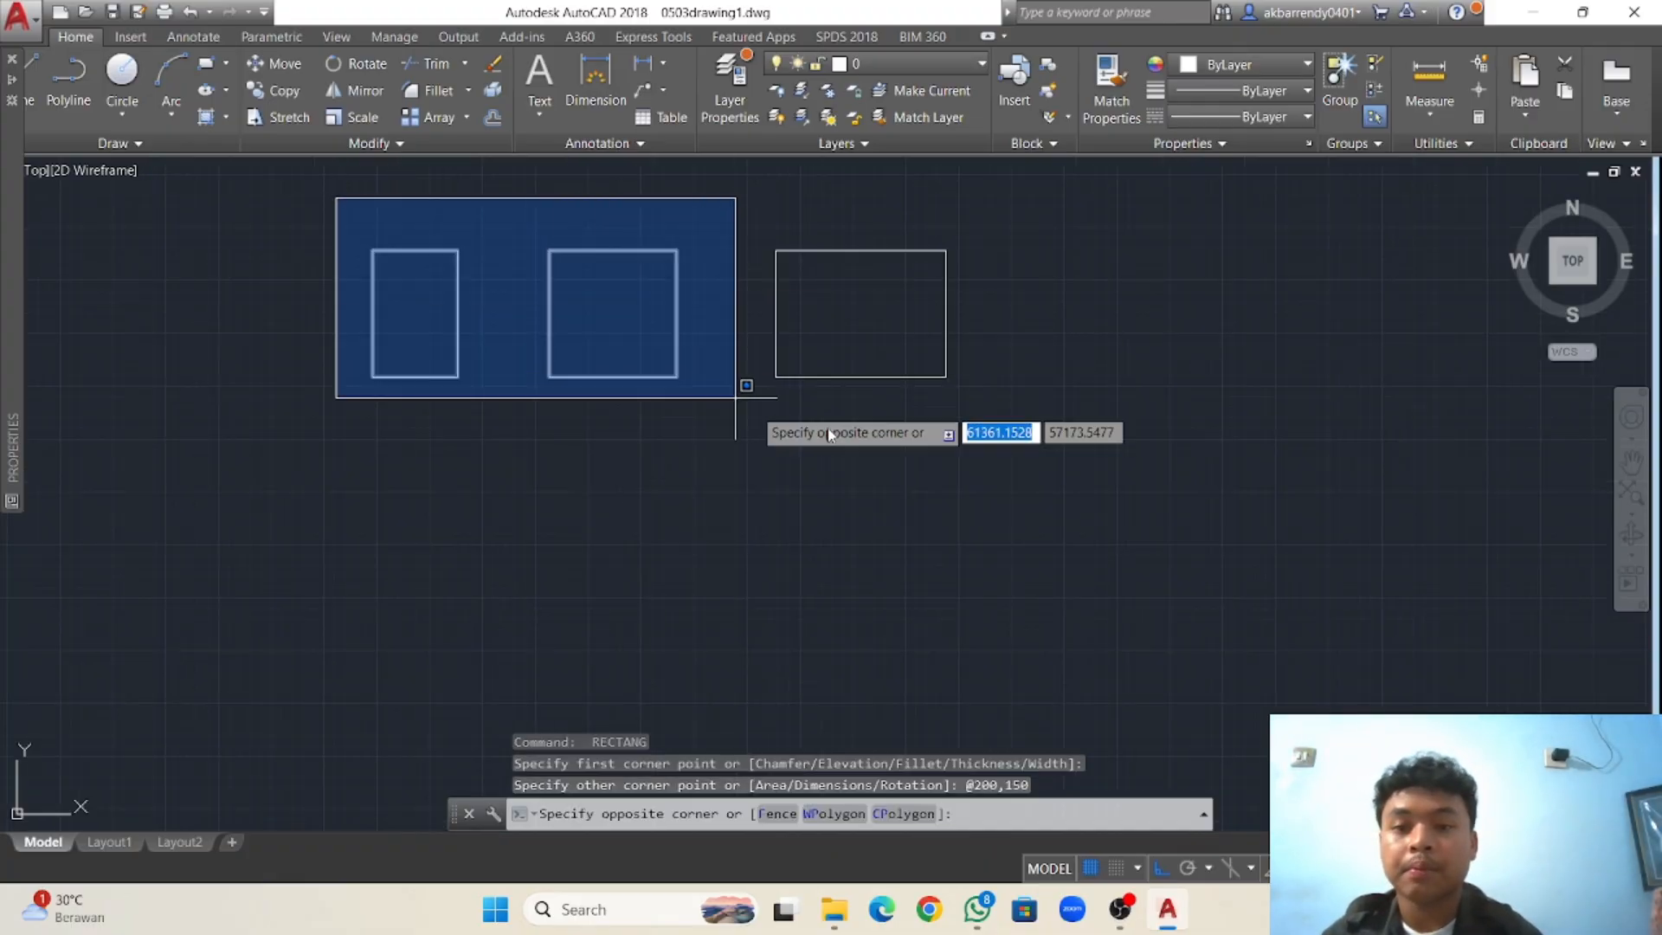
{"action": "left_click", "coordinate": [987, 444]}
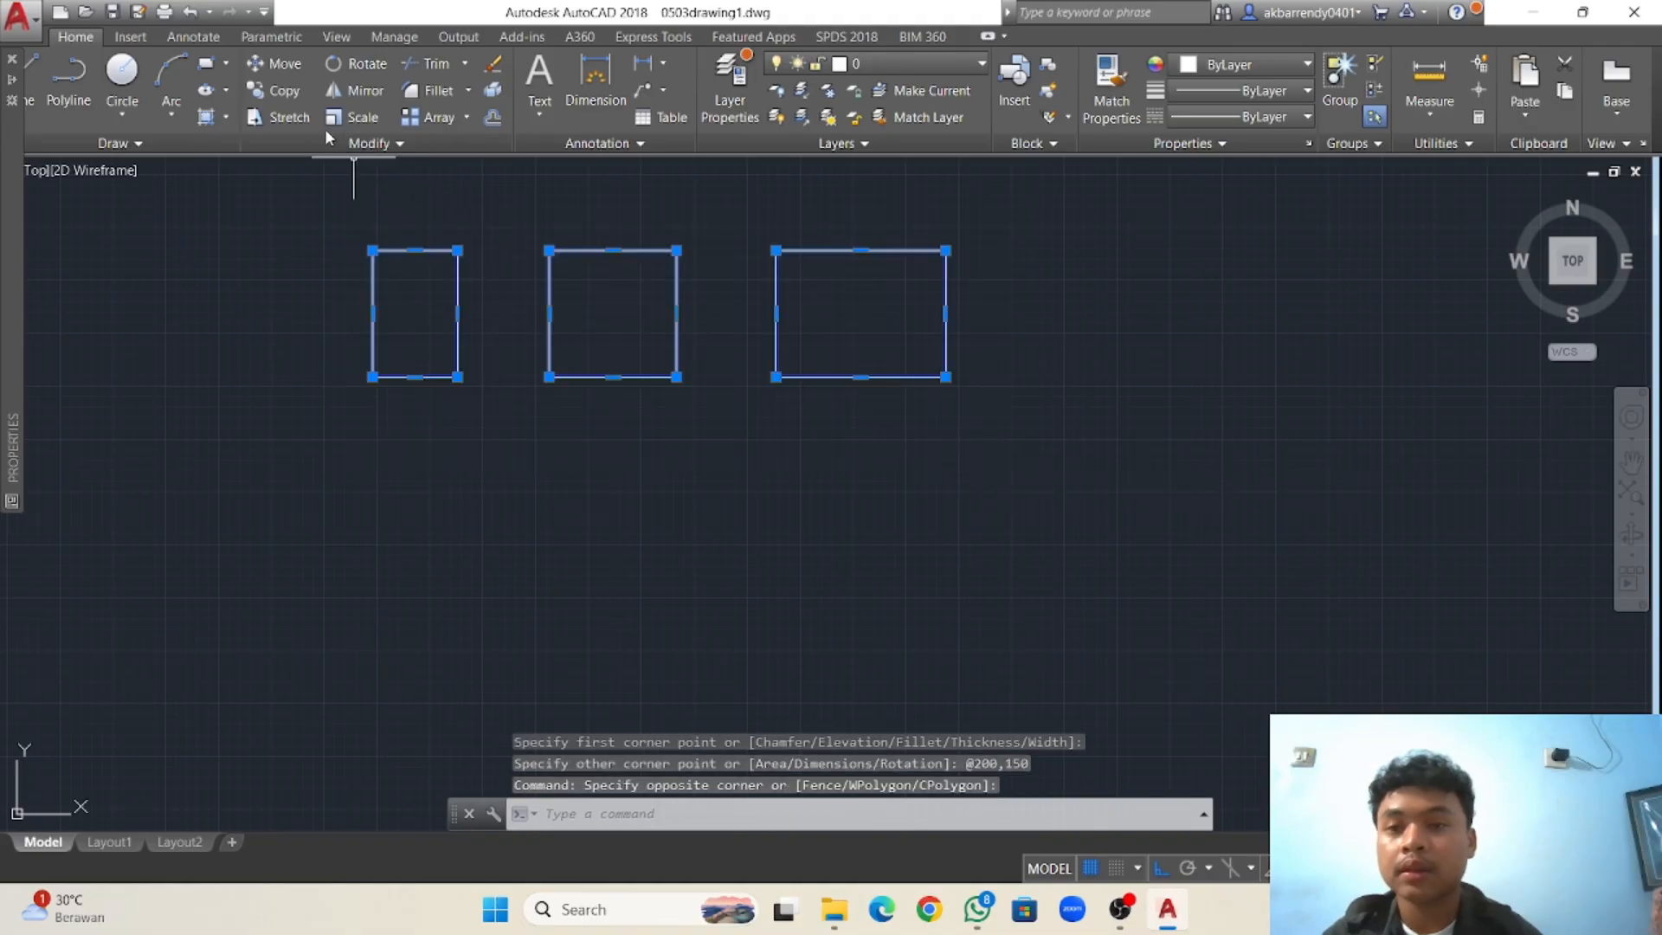
{"action": "left_click", "coordinate": [297, 95]}
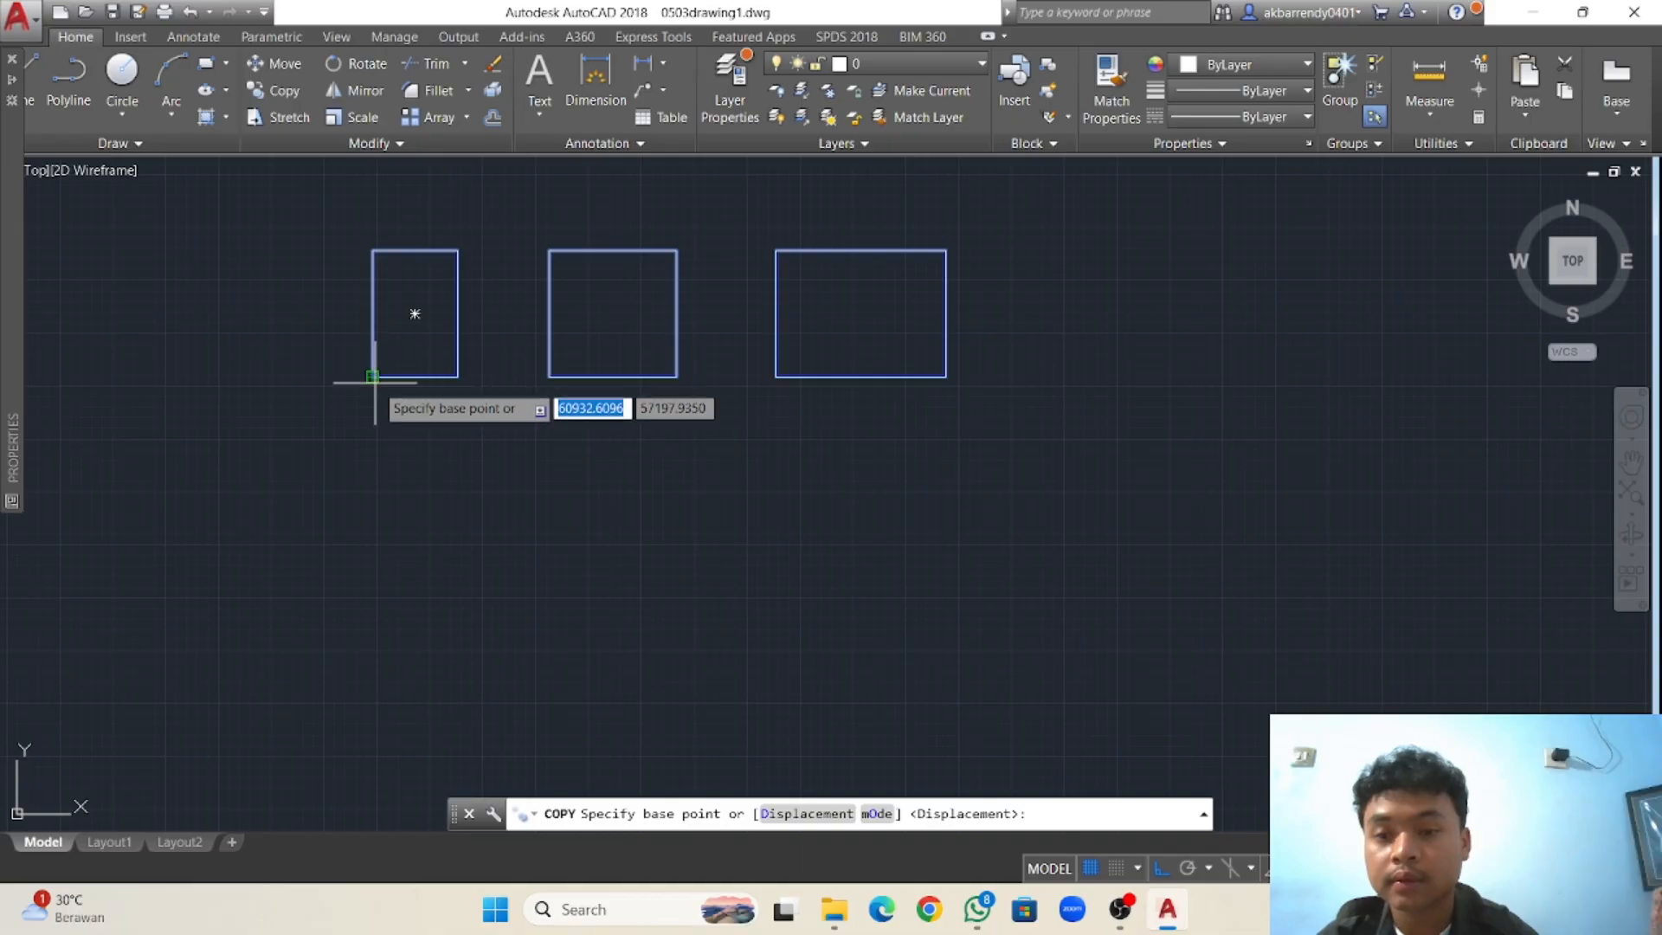
{"action": "left_click", "coordinate": [373, 379]}
{"action": "left_click", "coordinate": [351, 610]}
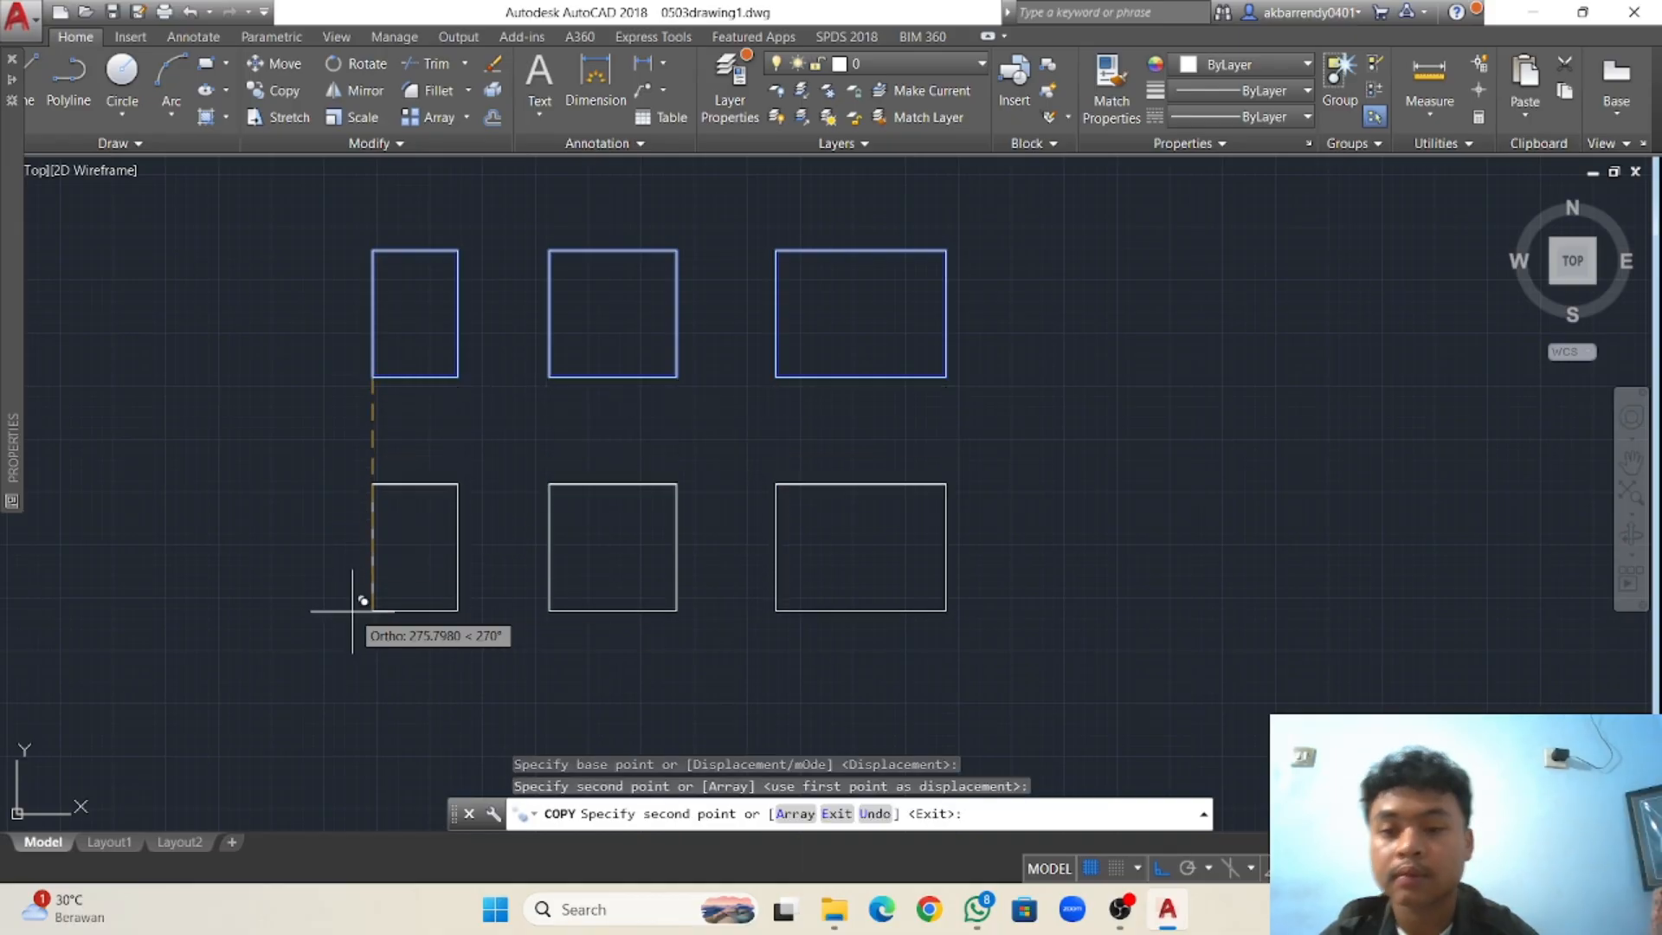
{"action": "key", "text": "Return"}
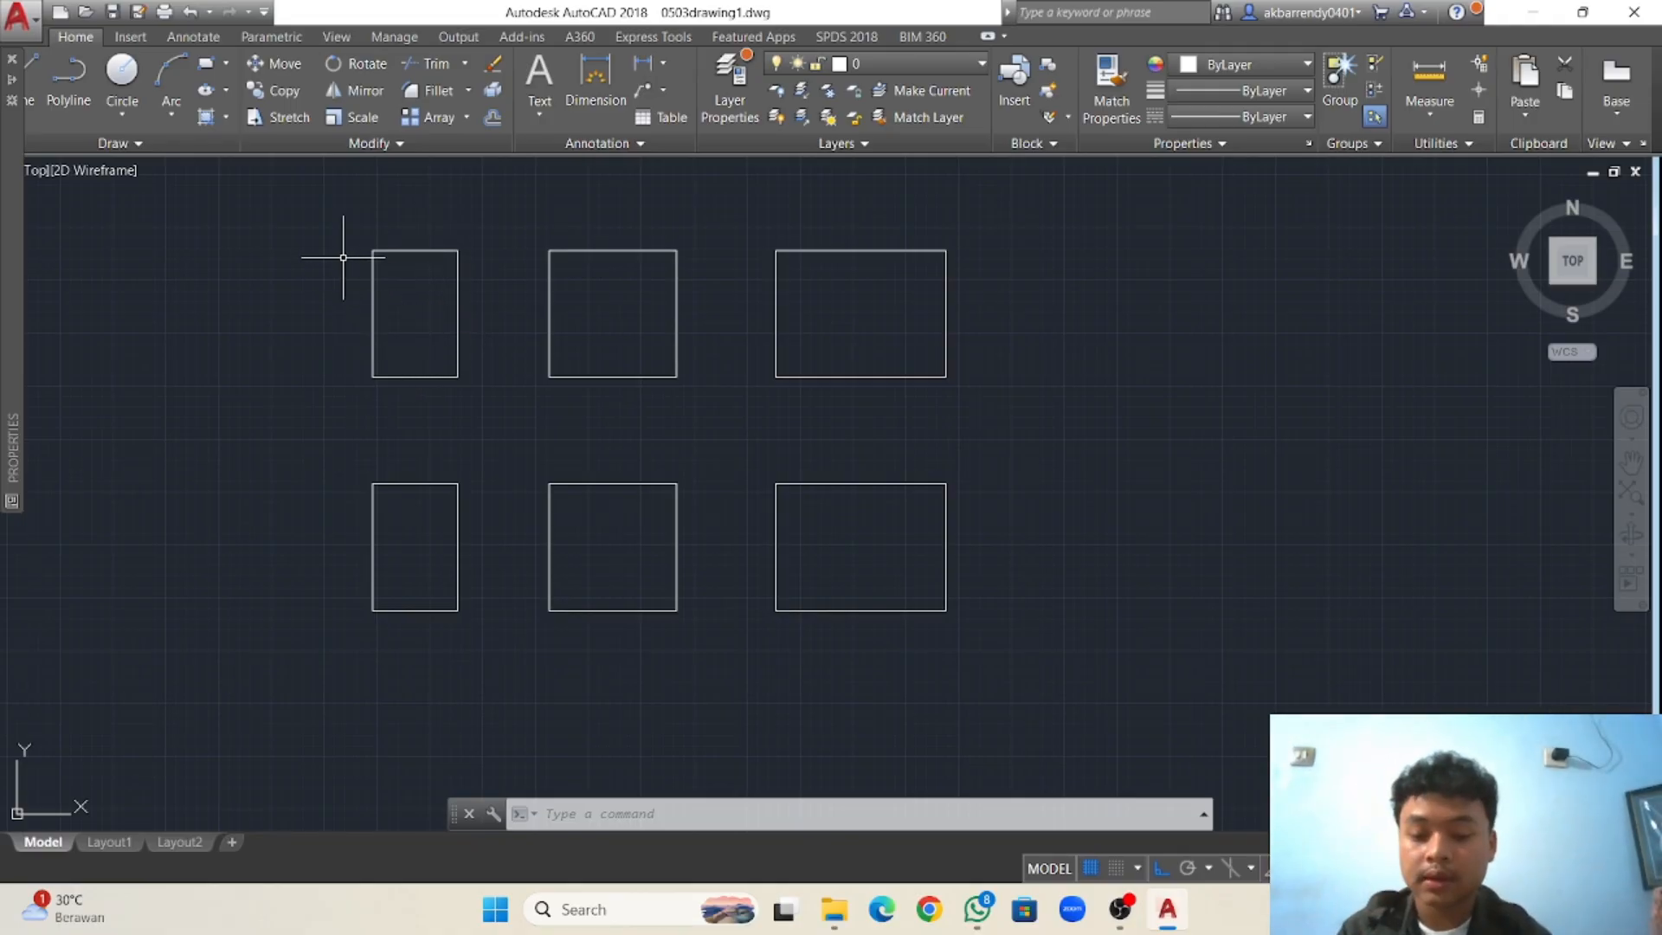
Chamfer the upper-left corner of the 100 by 150 rectangle in the upper row with both distances set to 10.
{"action": "type", "text": "CHA"}
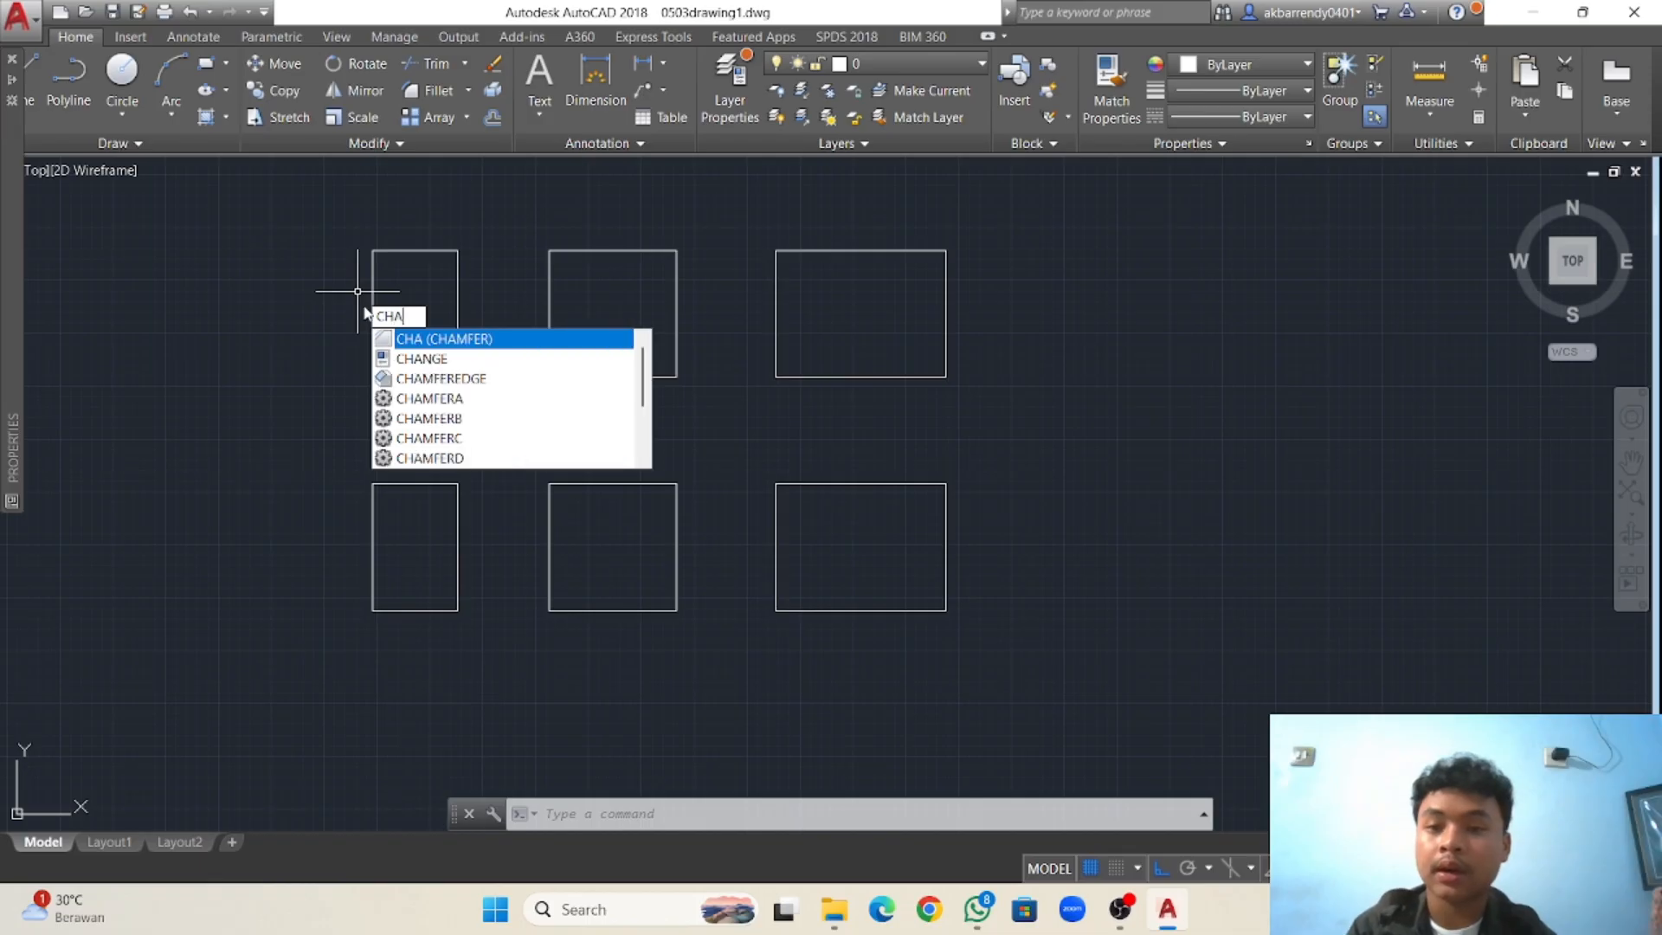
{"action": "key", "text": "Return"}
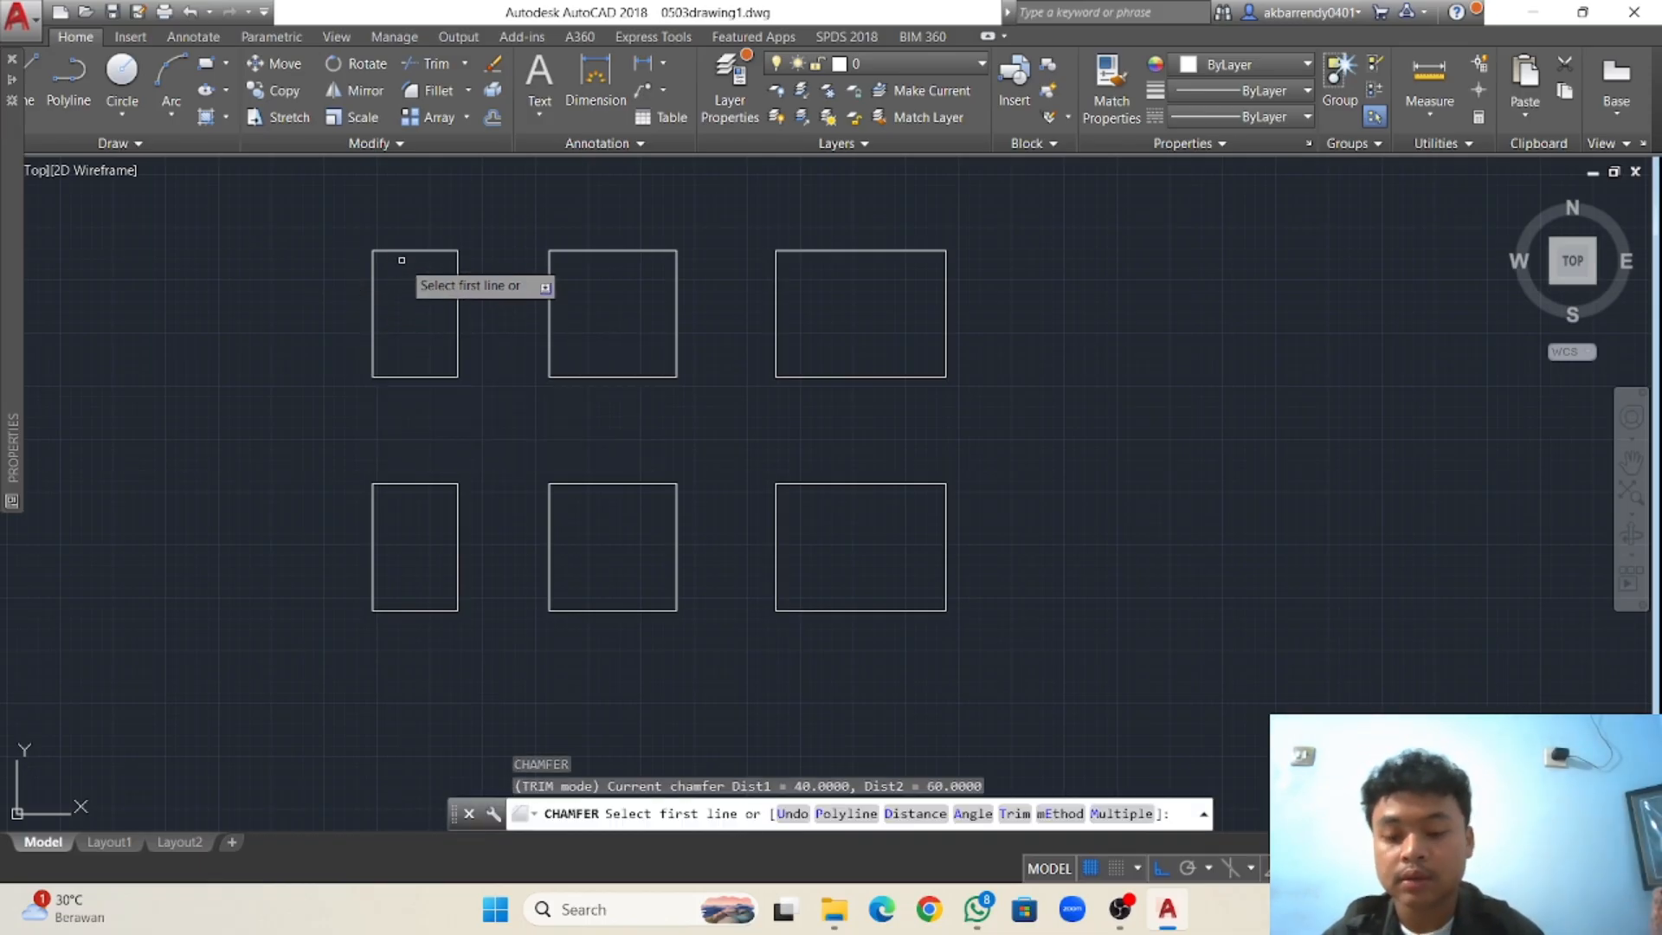
{"action": "type", "text": "d"}
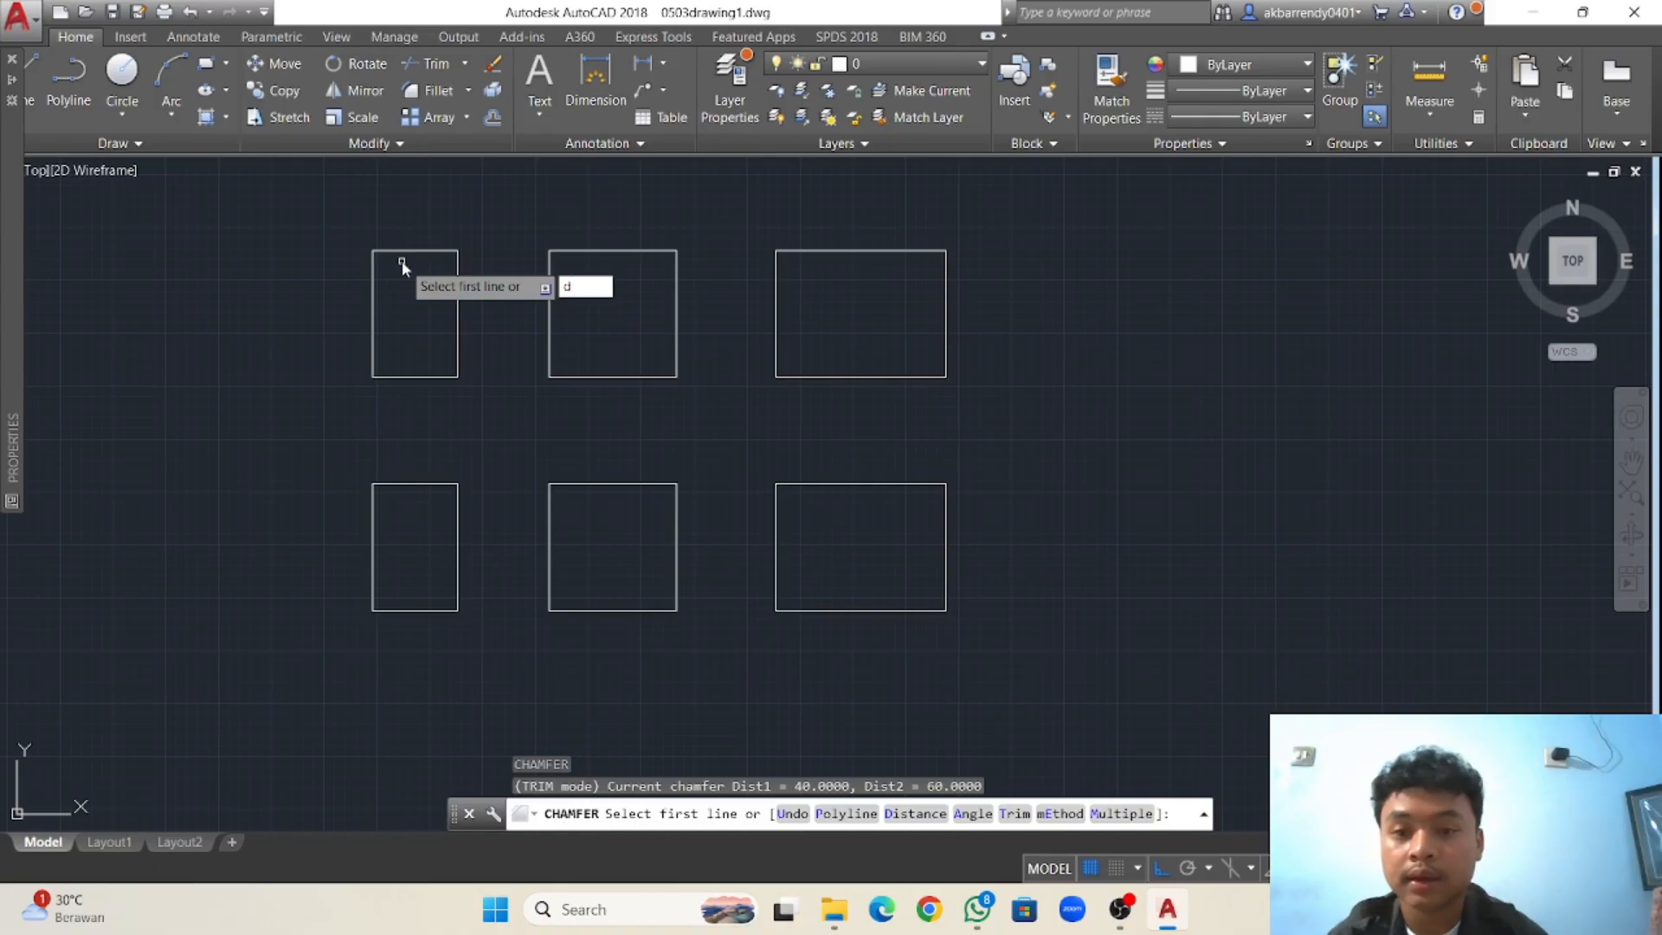
{"action": "key", "text": "Return"}
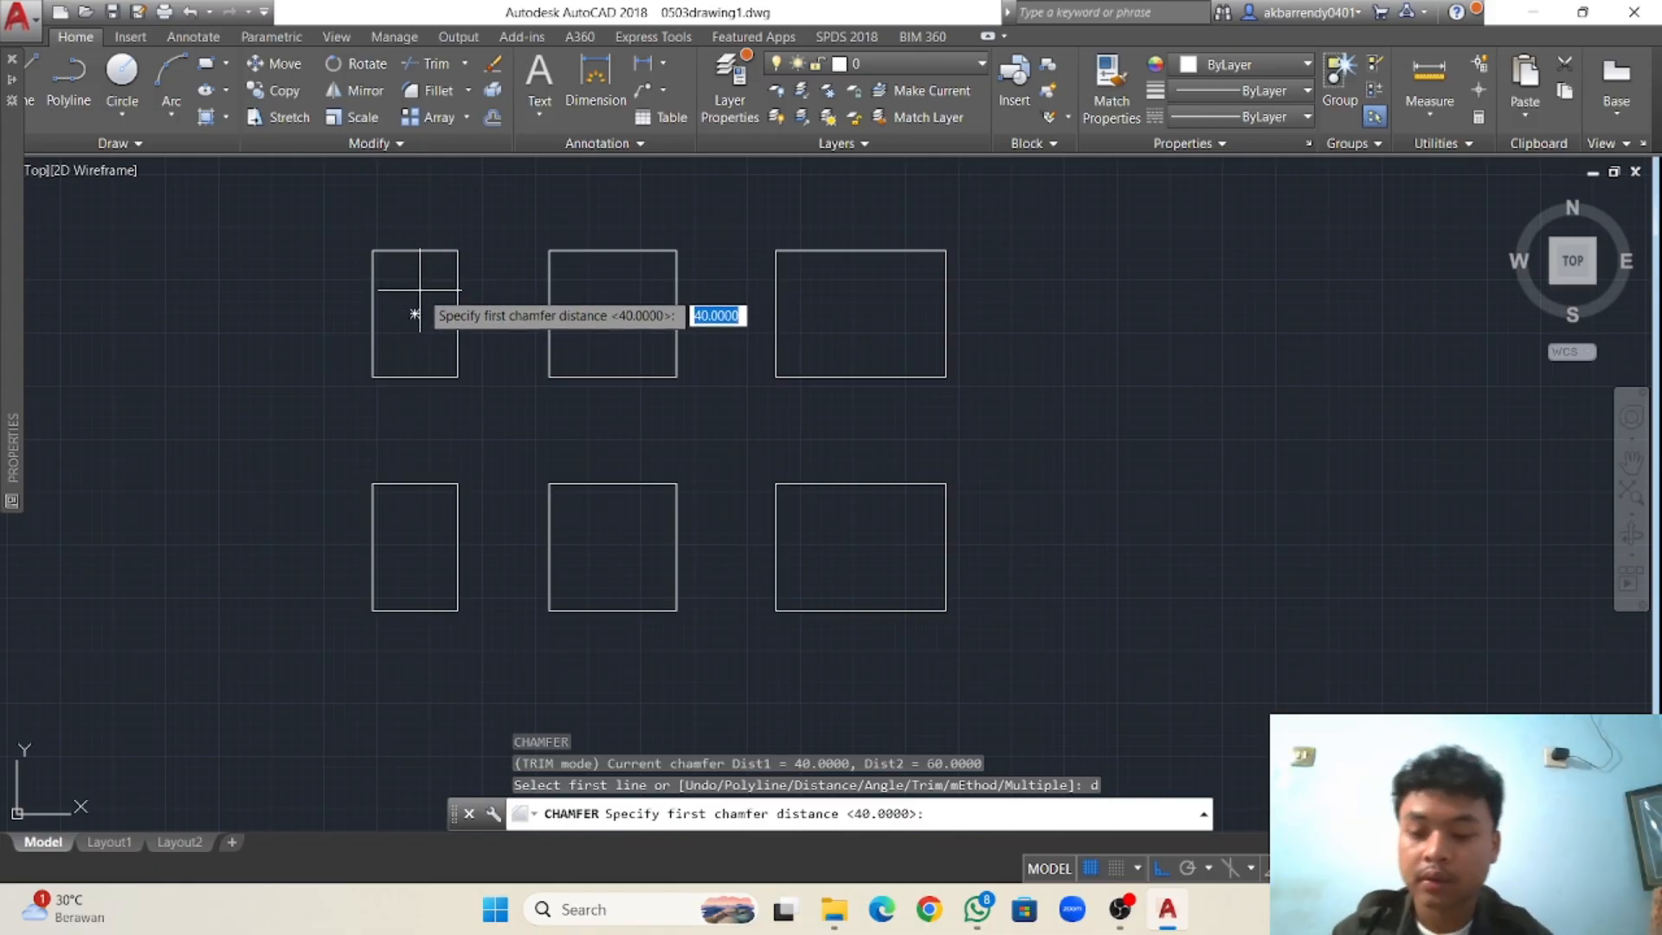
{"action": "type", "text": "10"}
{"action": "key", "text": "Return"}
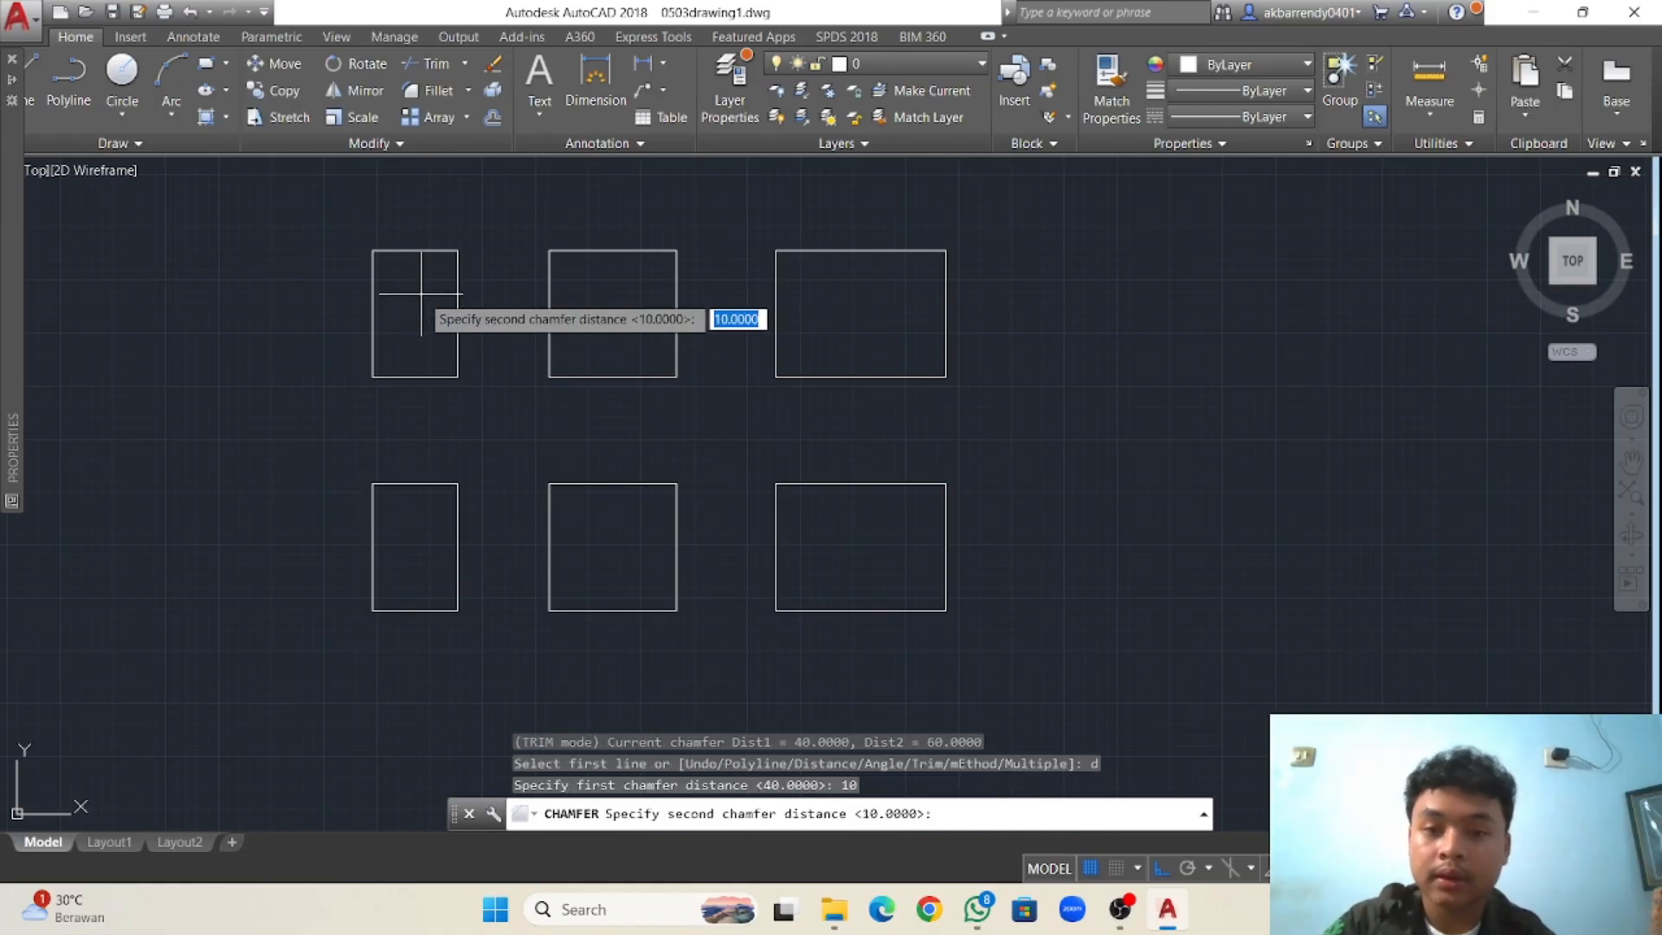
{"action": "type", "text": "10"}
{"action": "key", "text": "Return"}
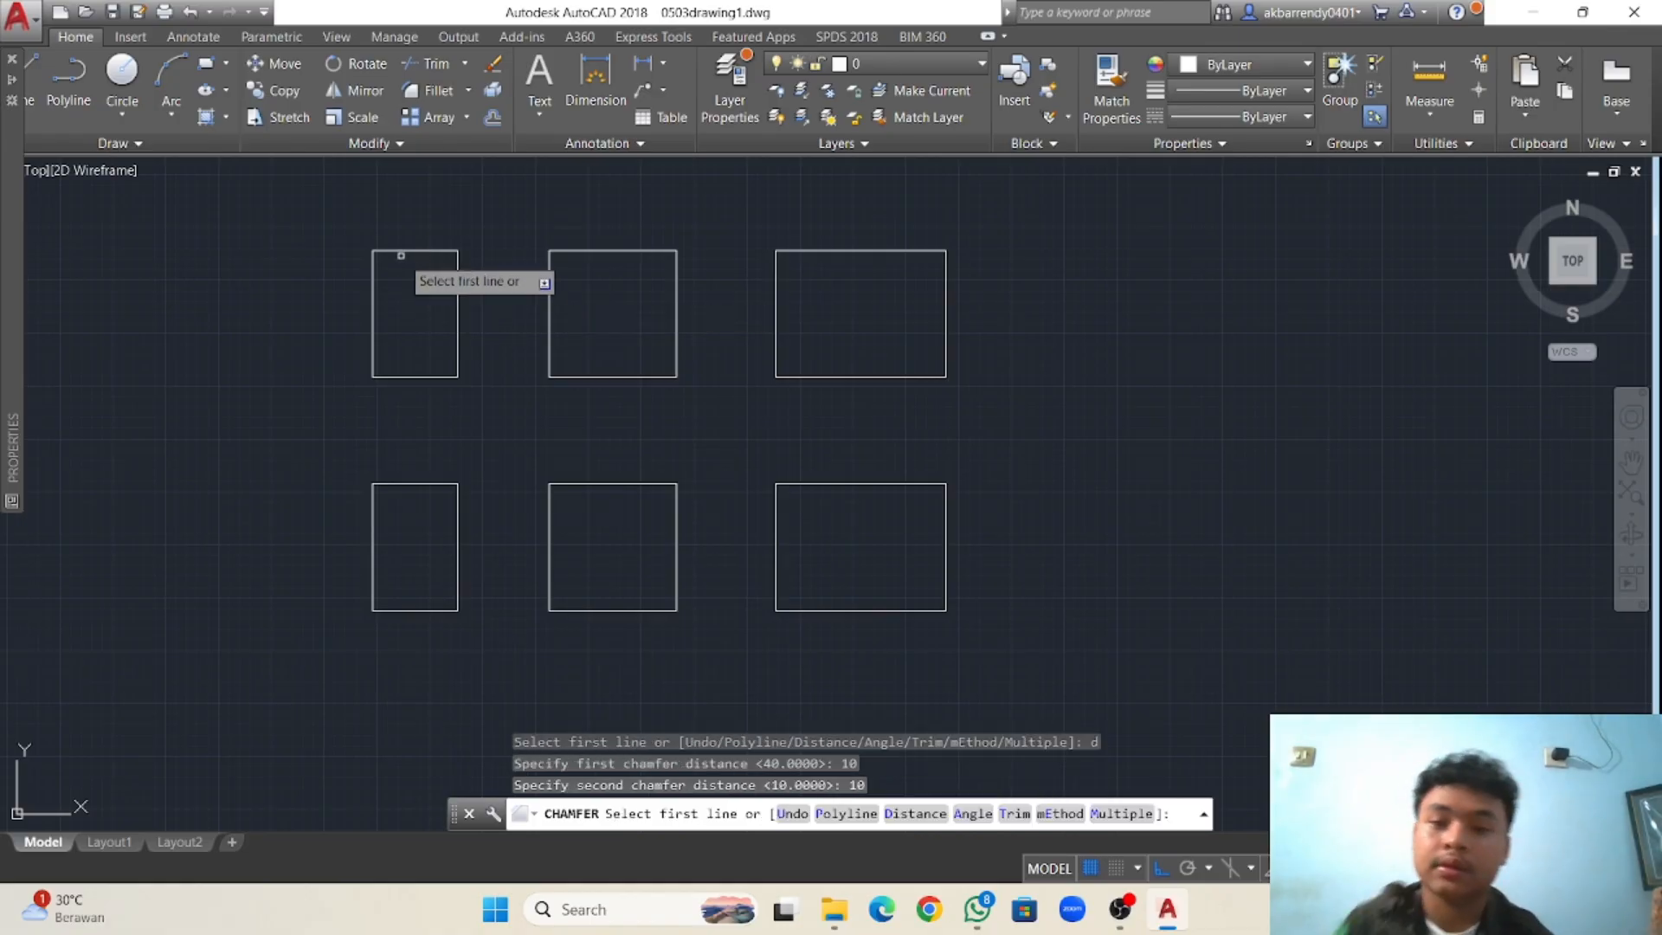
{"action": "left_click", "coordinate": [397, 250]}
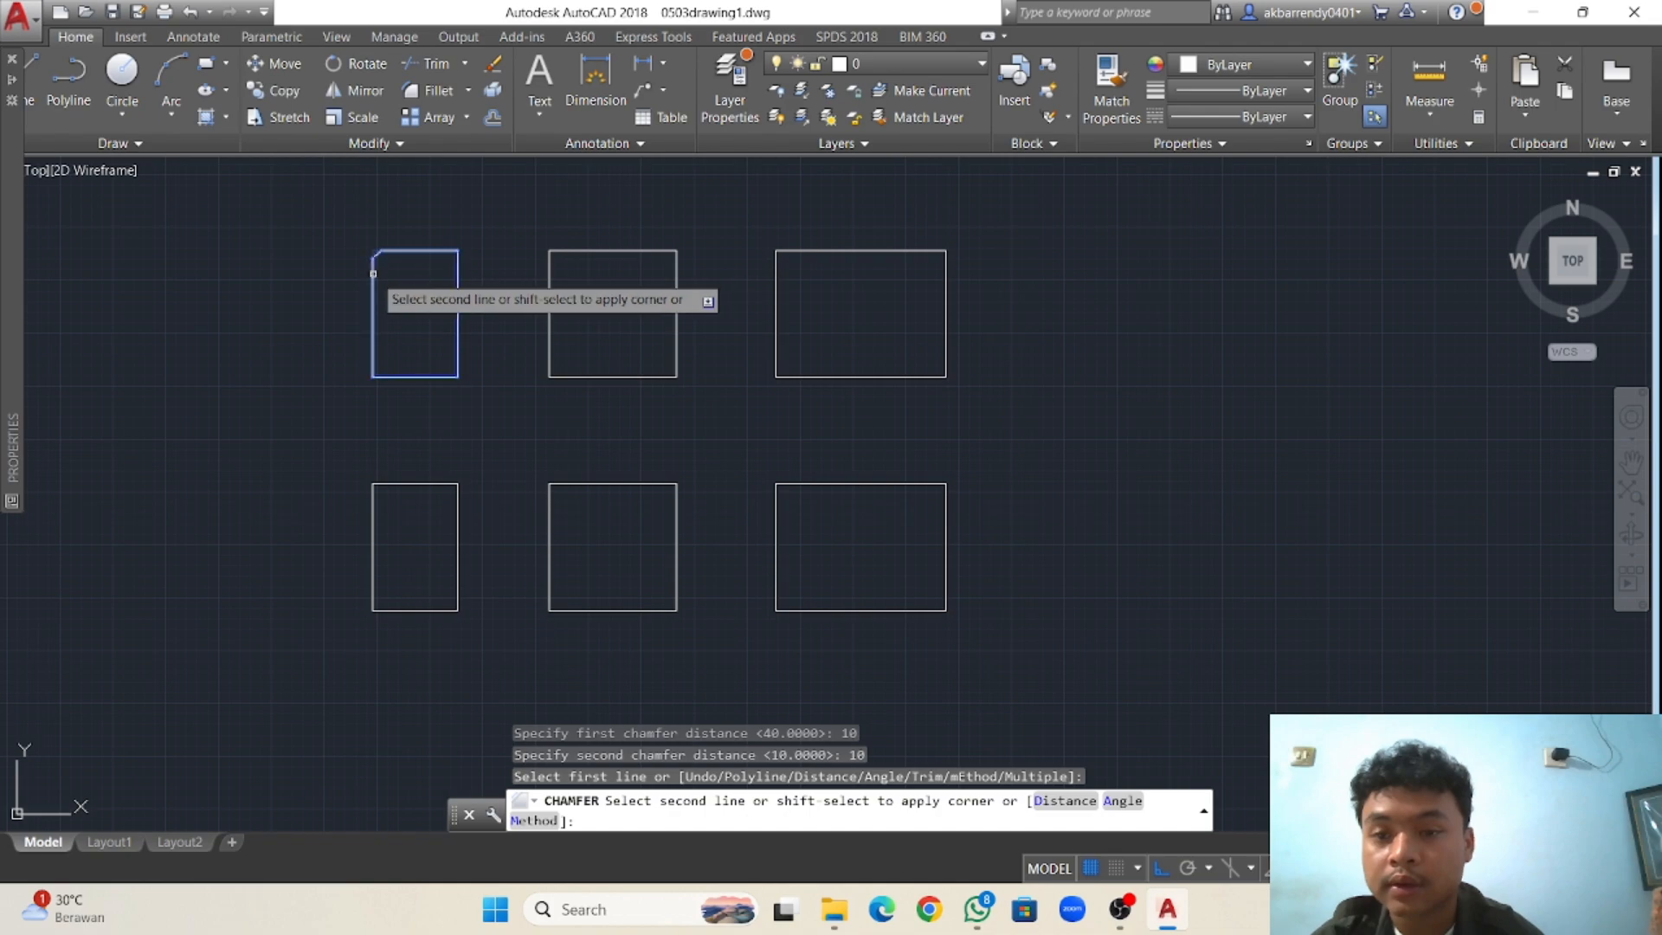
{"action": "left_click", "coordinate": [373, 275]}
Chamfer the upper-right corner of the same 100 by 150 rectangle using the same distances.
{"action": "key", "text": "Return"}
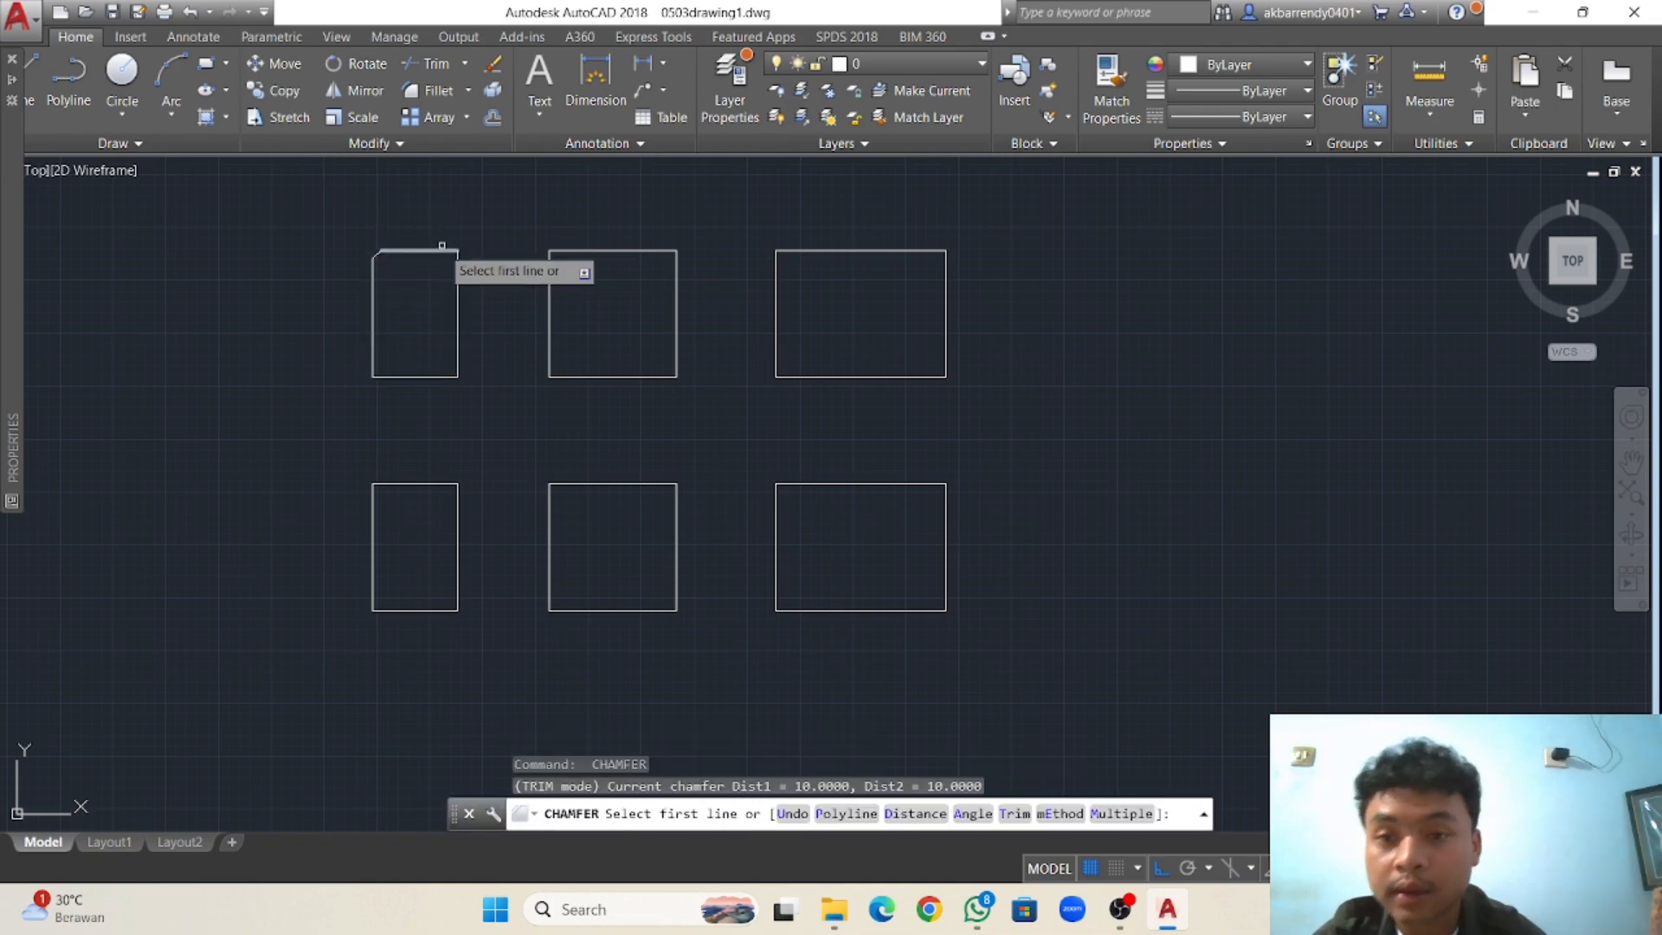
{"action": "left_click", "coordinate": [443, 251]}
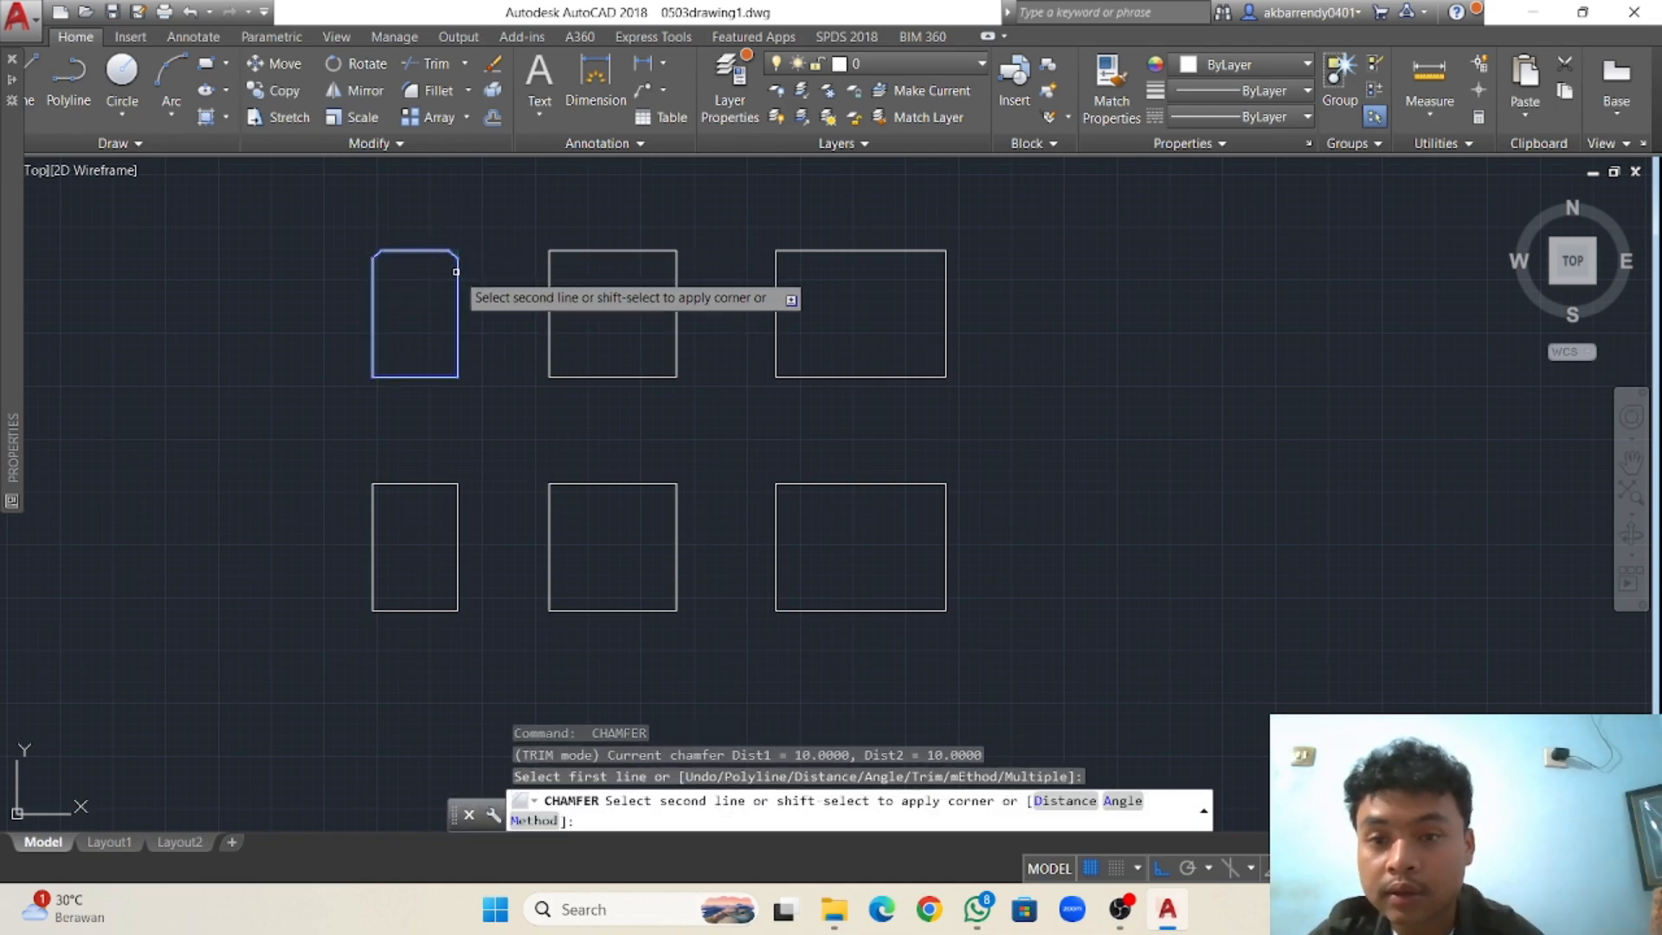
{"action": "left_click", "coordinate": [456, 274]}
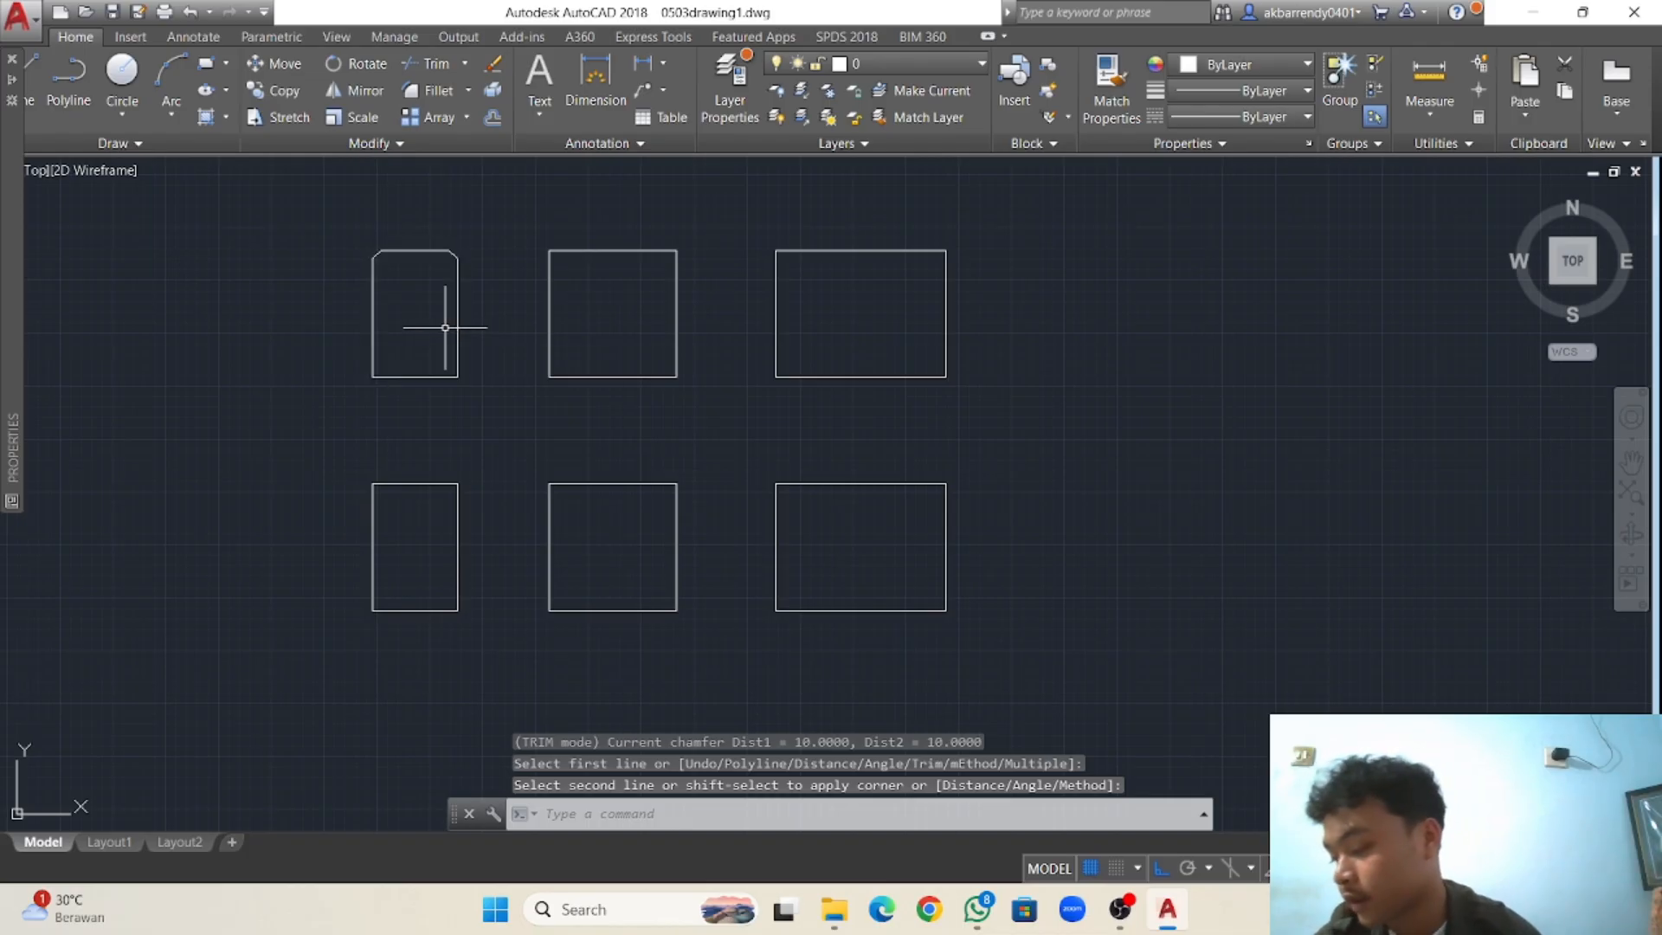
{"action": "left_click", "coordinate": [433, 377]}
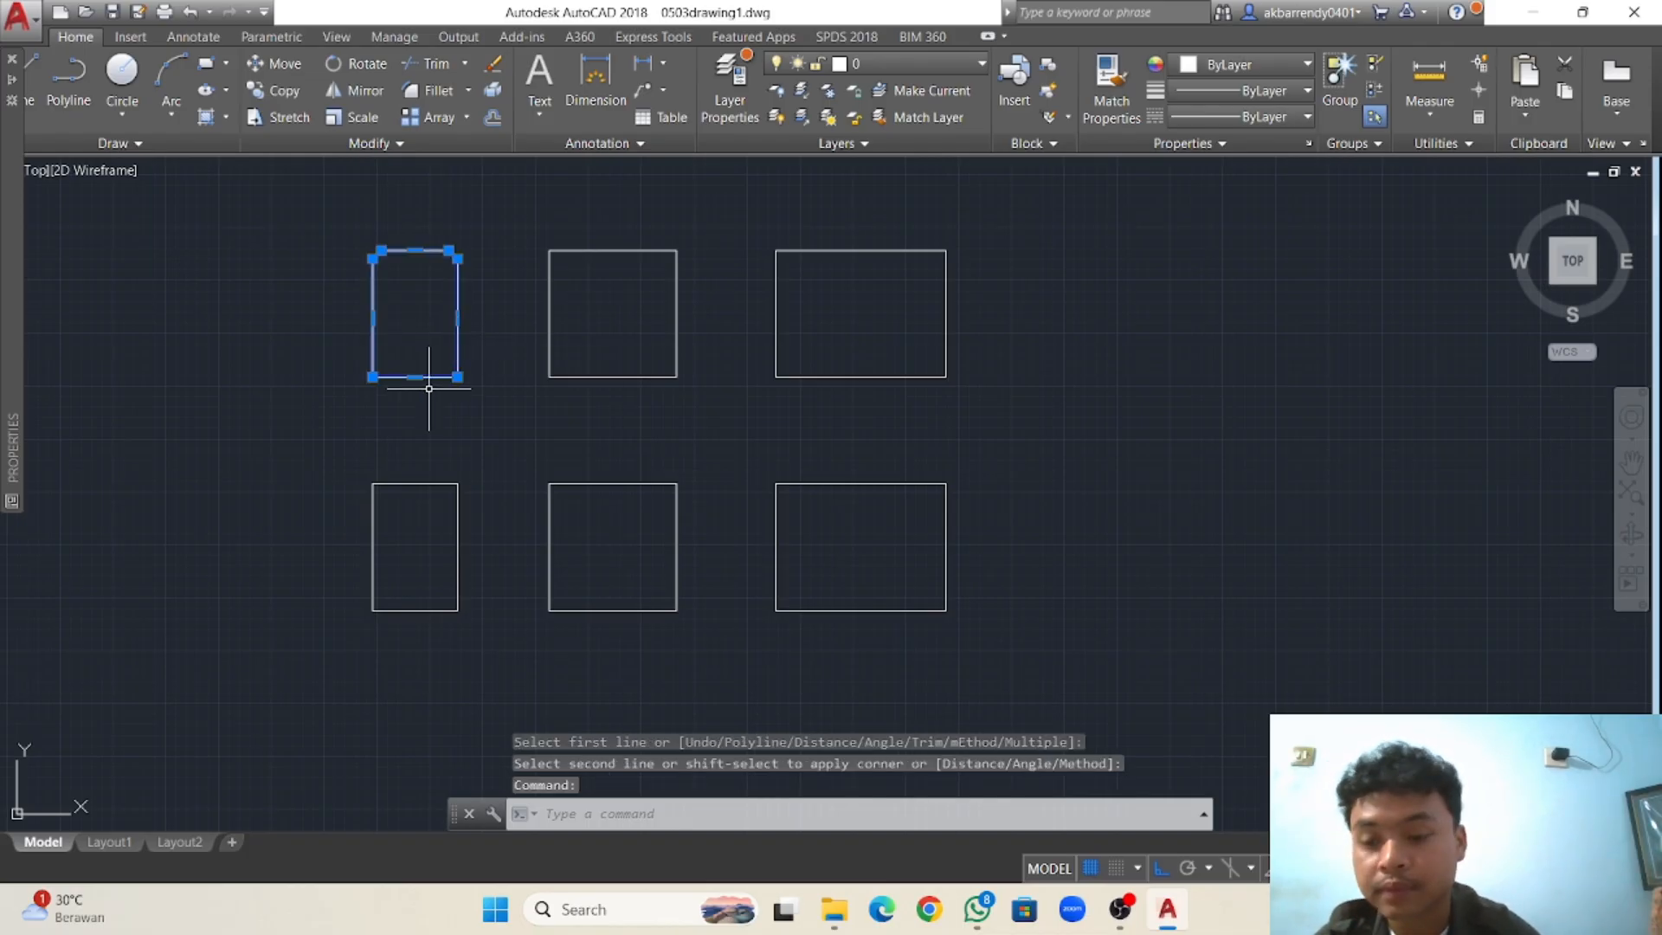
{"action": "key", "text": "Escape"}
Chamfer the lower-right and lower-left corners of the upper 100 by 150 rectangle with the same distances.
{"action": "key", "text": "Return"}
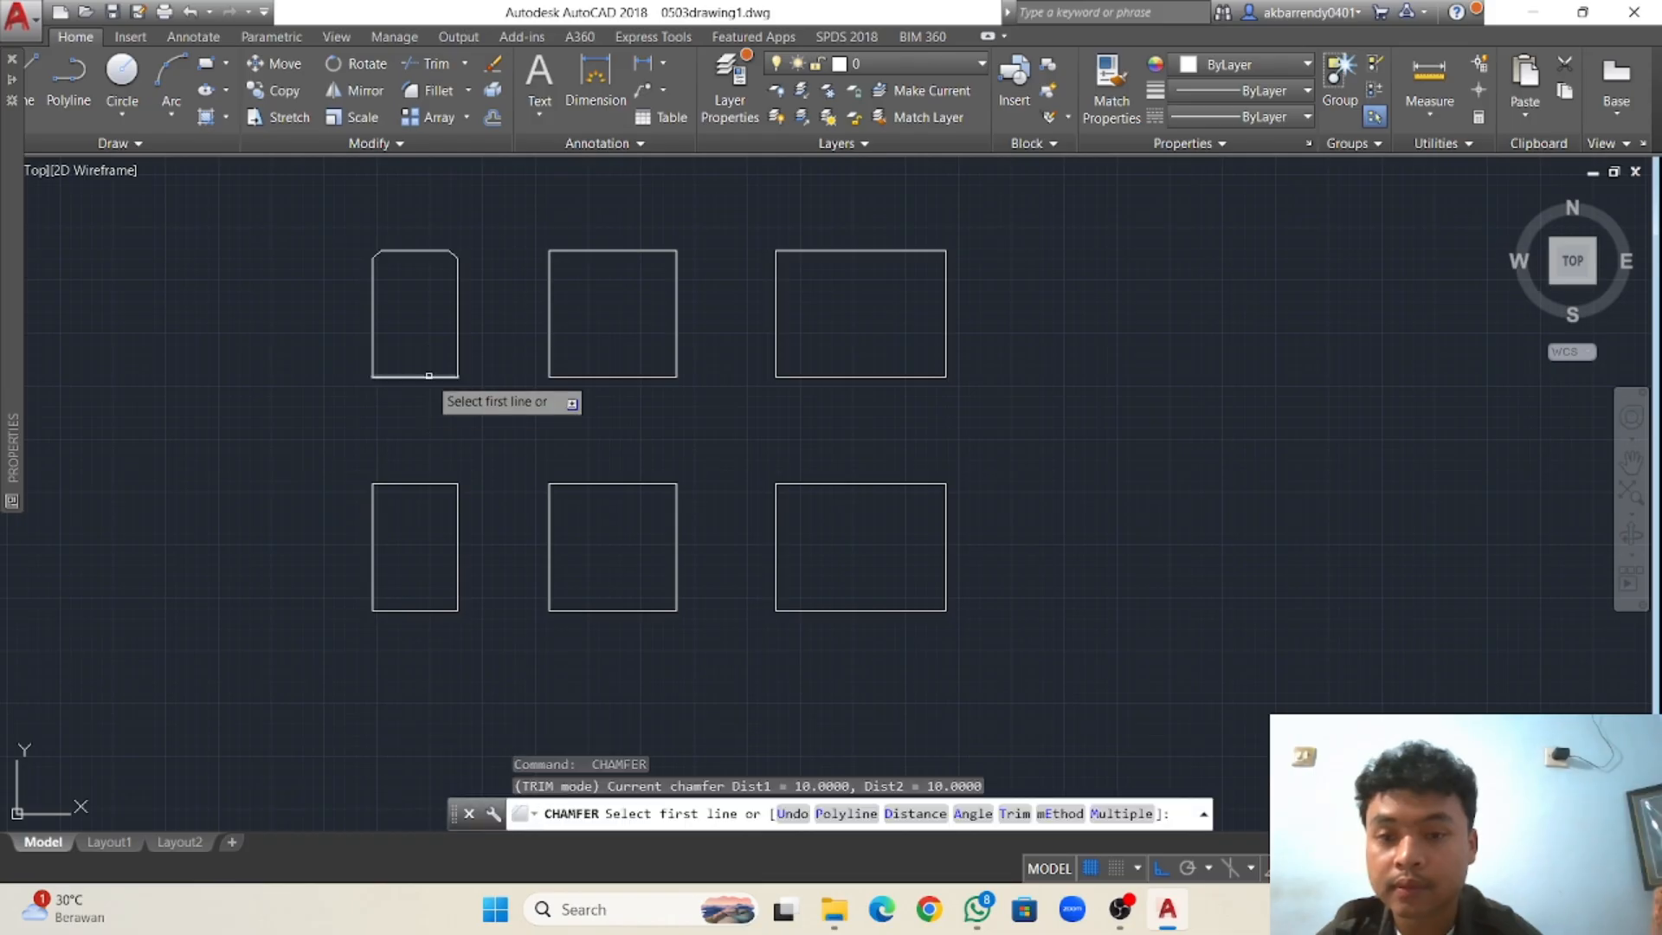
{"action": "left_click", "coordinate": [444, 375]}
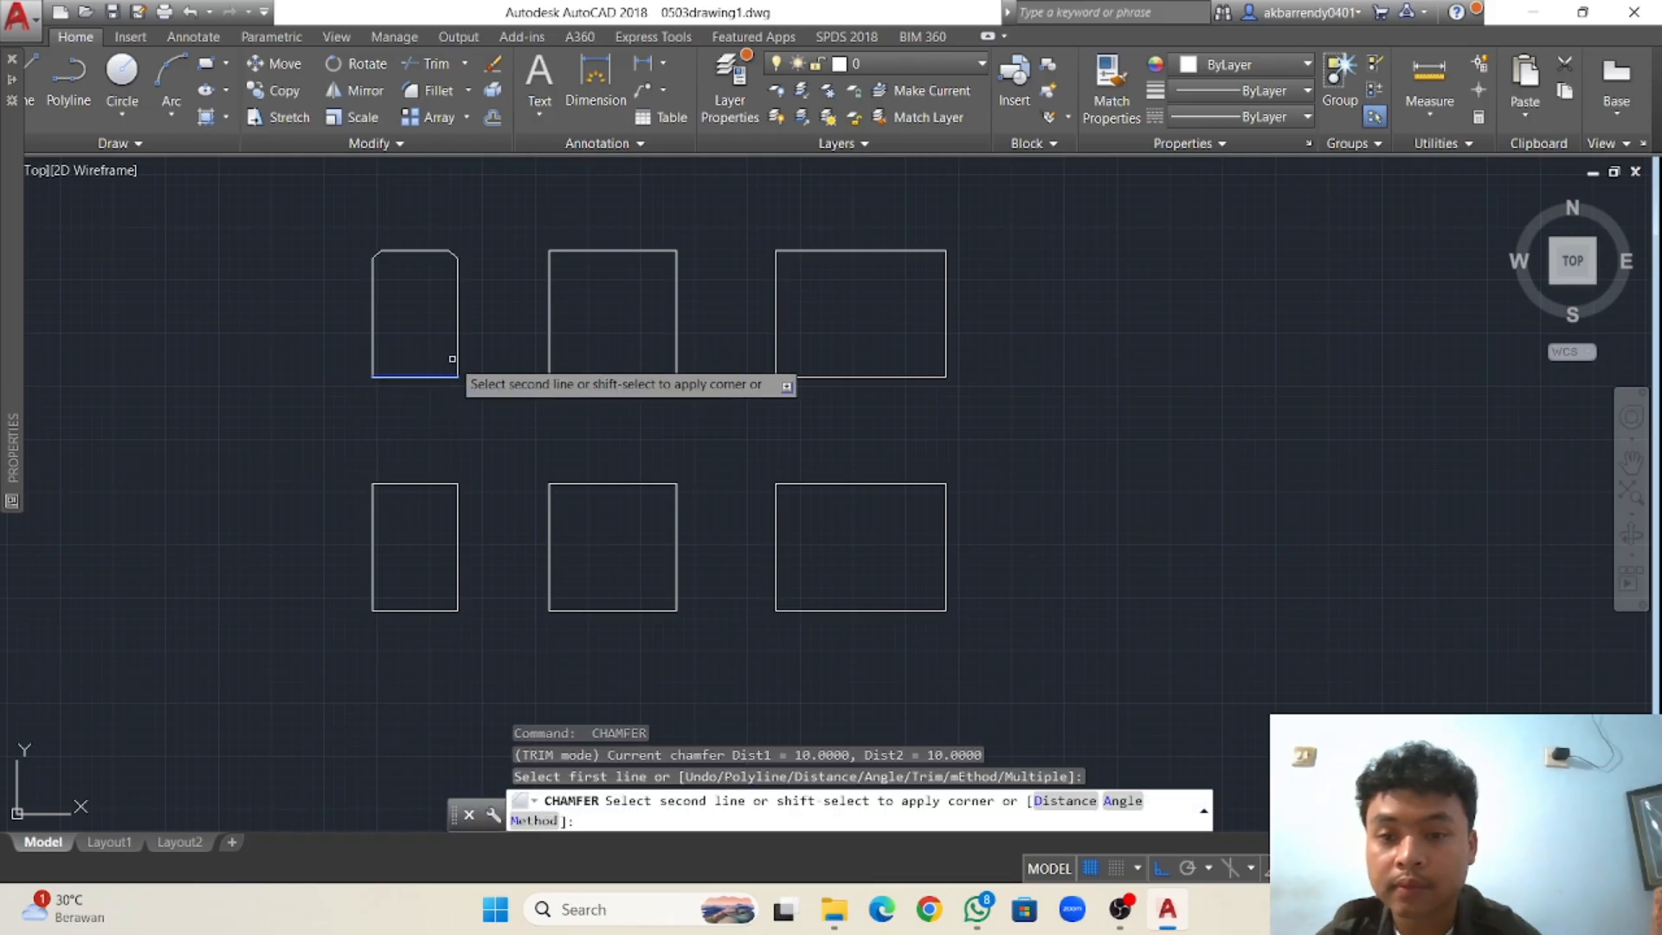
{"action": "left_click", "coordinate": [457, 368]}
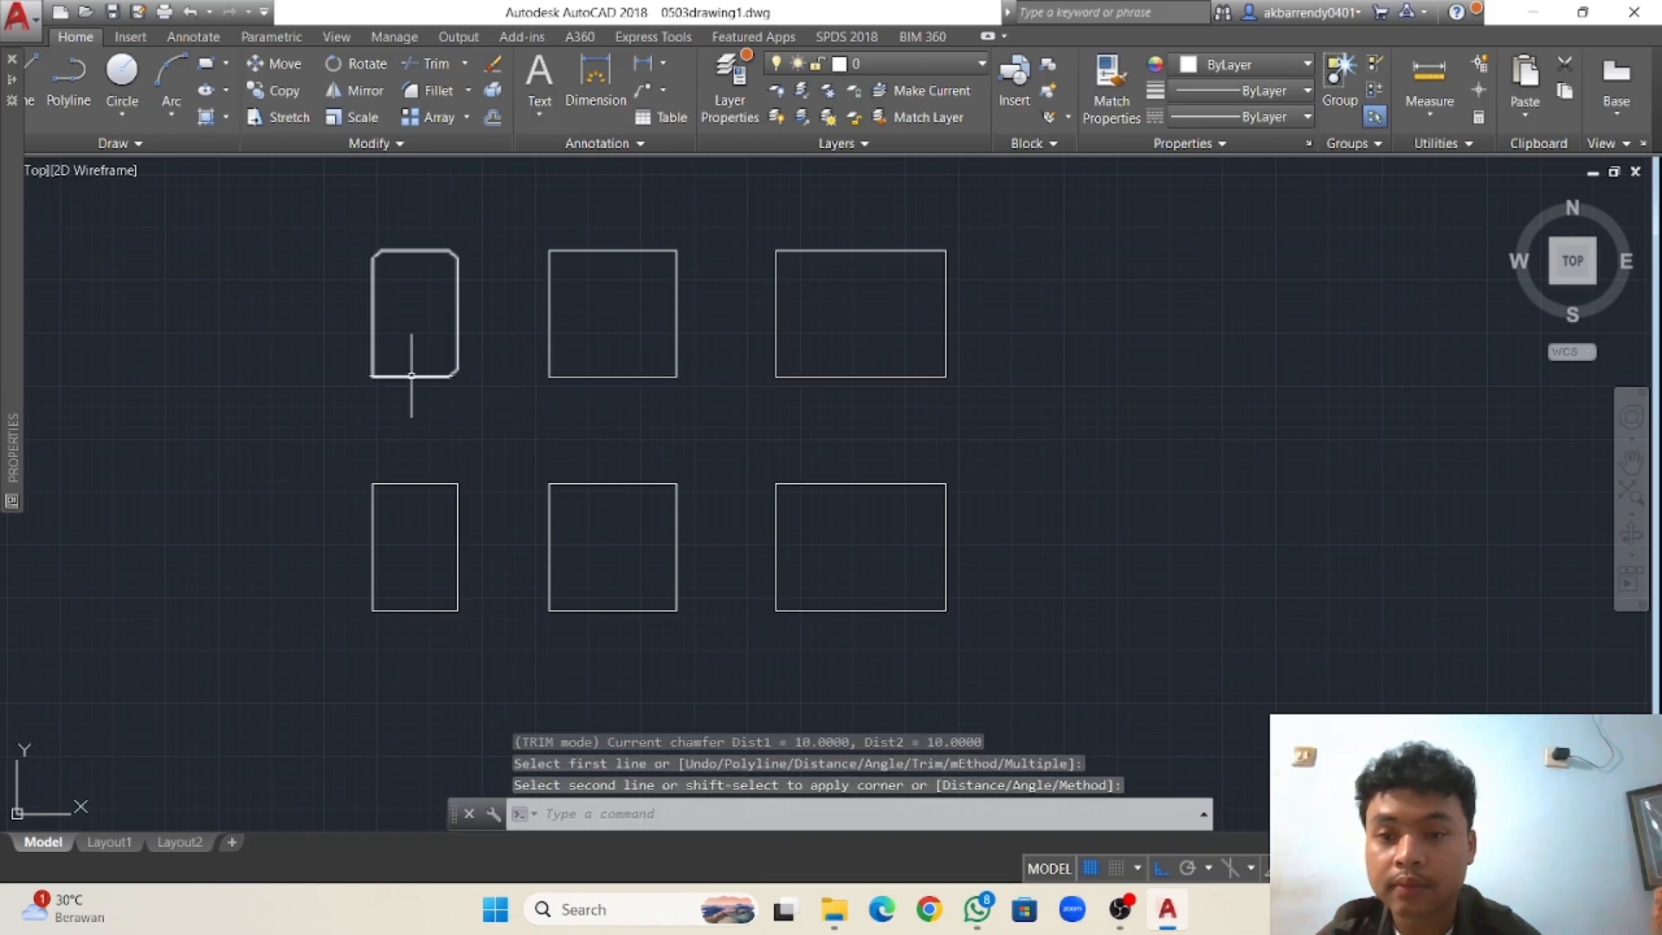
{"action": "left_click", "coordinate": [409, 377]}
{"action": "key", "text": "Escape"}
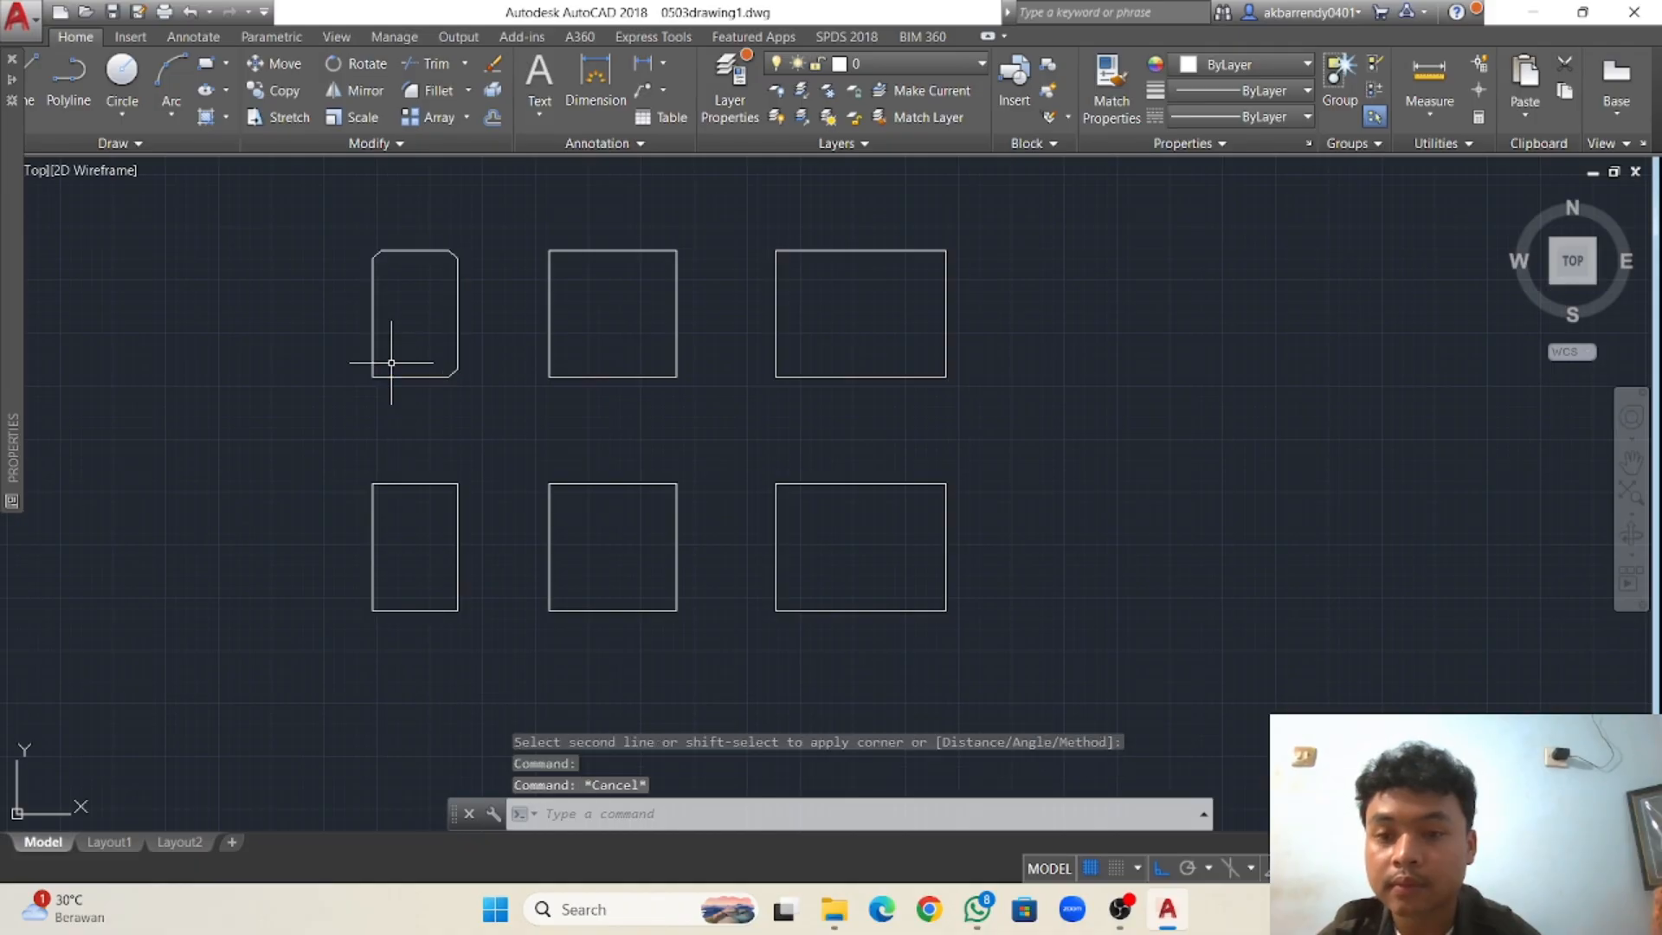
{"action": "key", "text": "Return"}
{"action": "left_click", "coordinate": [392, 375]}
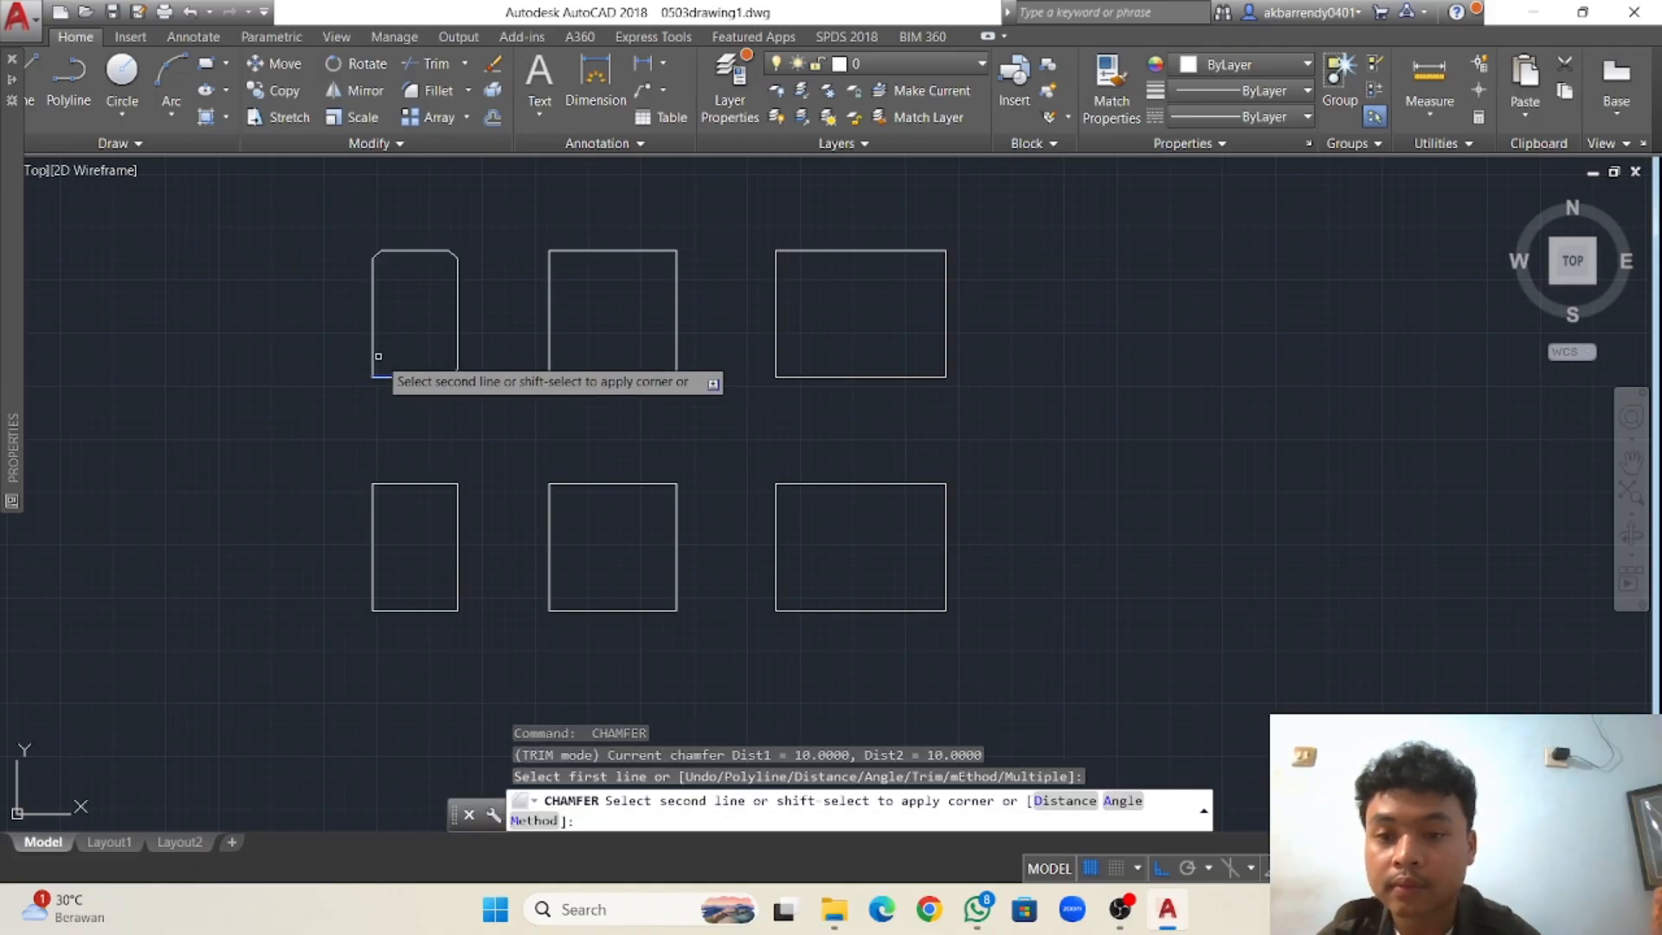
{"action": "left_click", "coordinate": [373, 364]}
Chamfer the upper-left corner of the 150 by 150 square in the upper row with both distances set to 20.
{"action": "scroll", "coordinate": [539, 326], "scroll_direction": "up", "scroll_amount": 2}
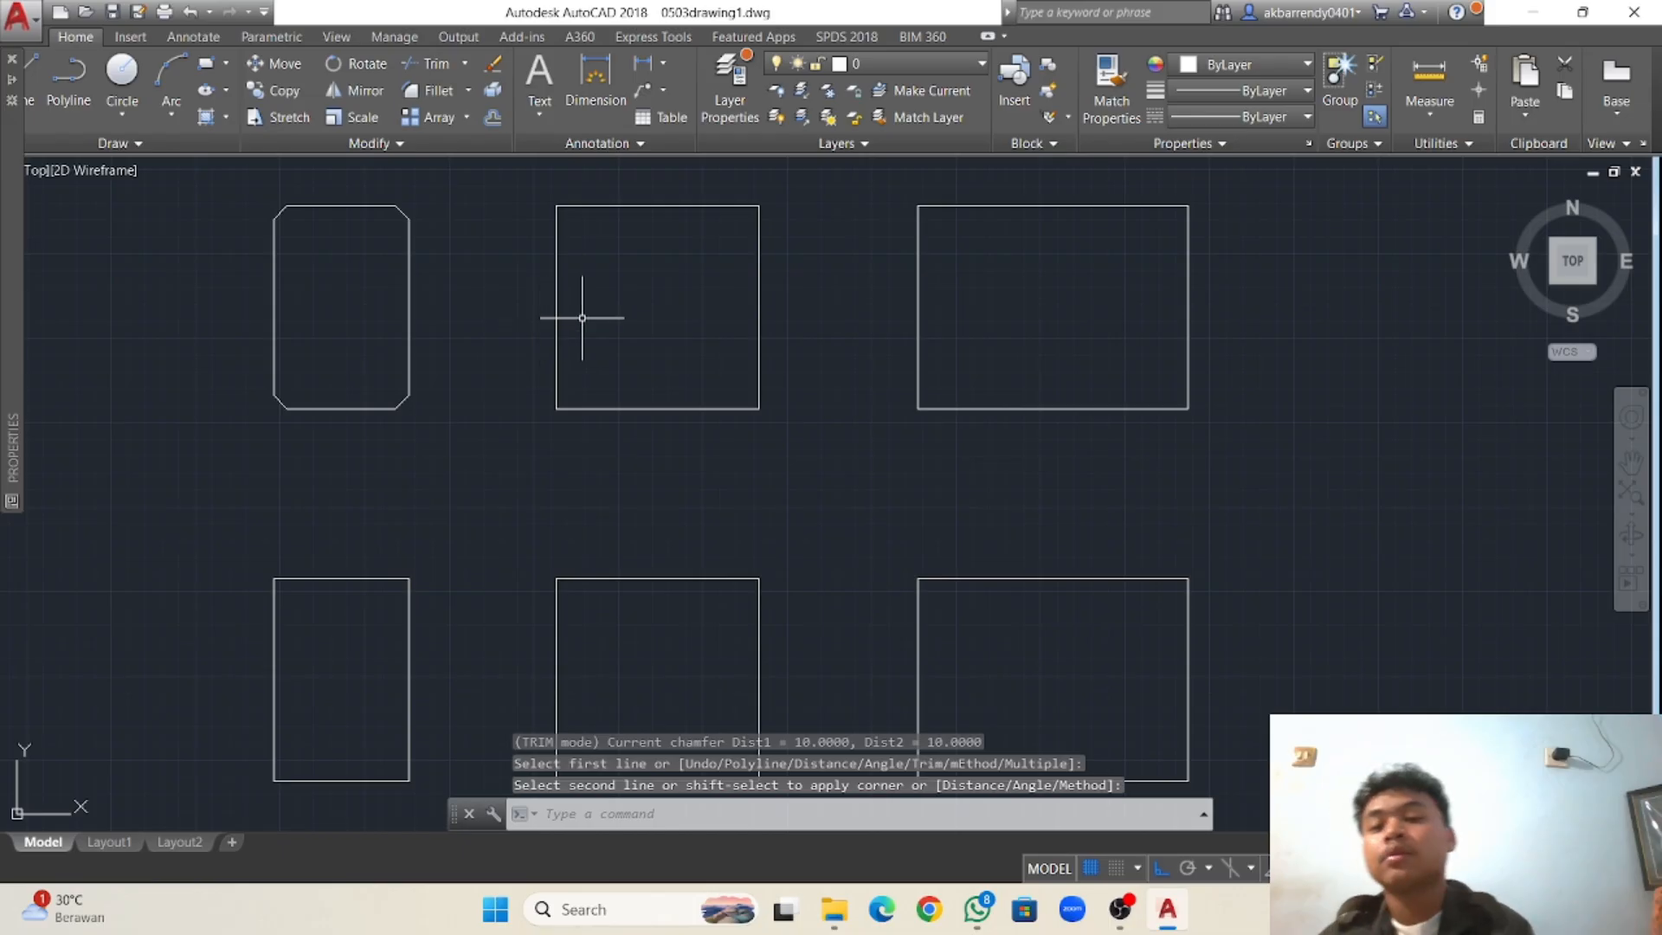
{"action": "middle_click_drag", "start_coordinate": [582, 318], "coordinate": [469, 389]}
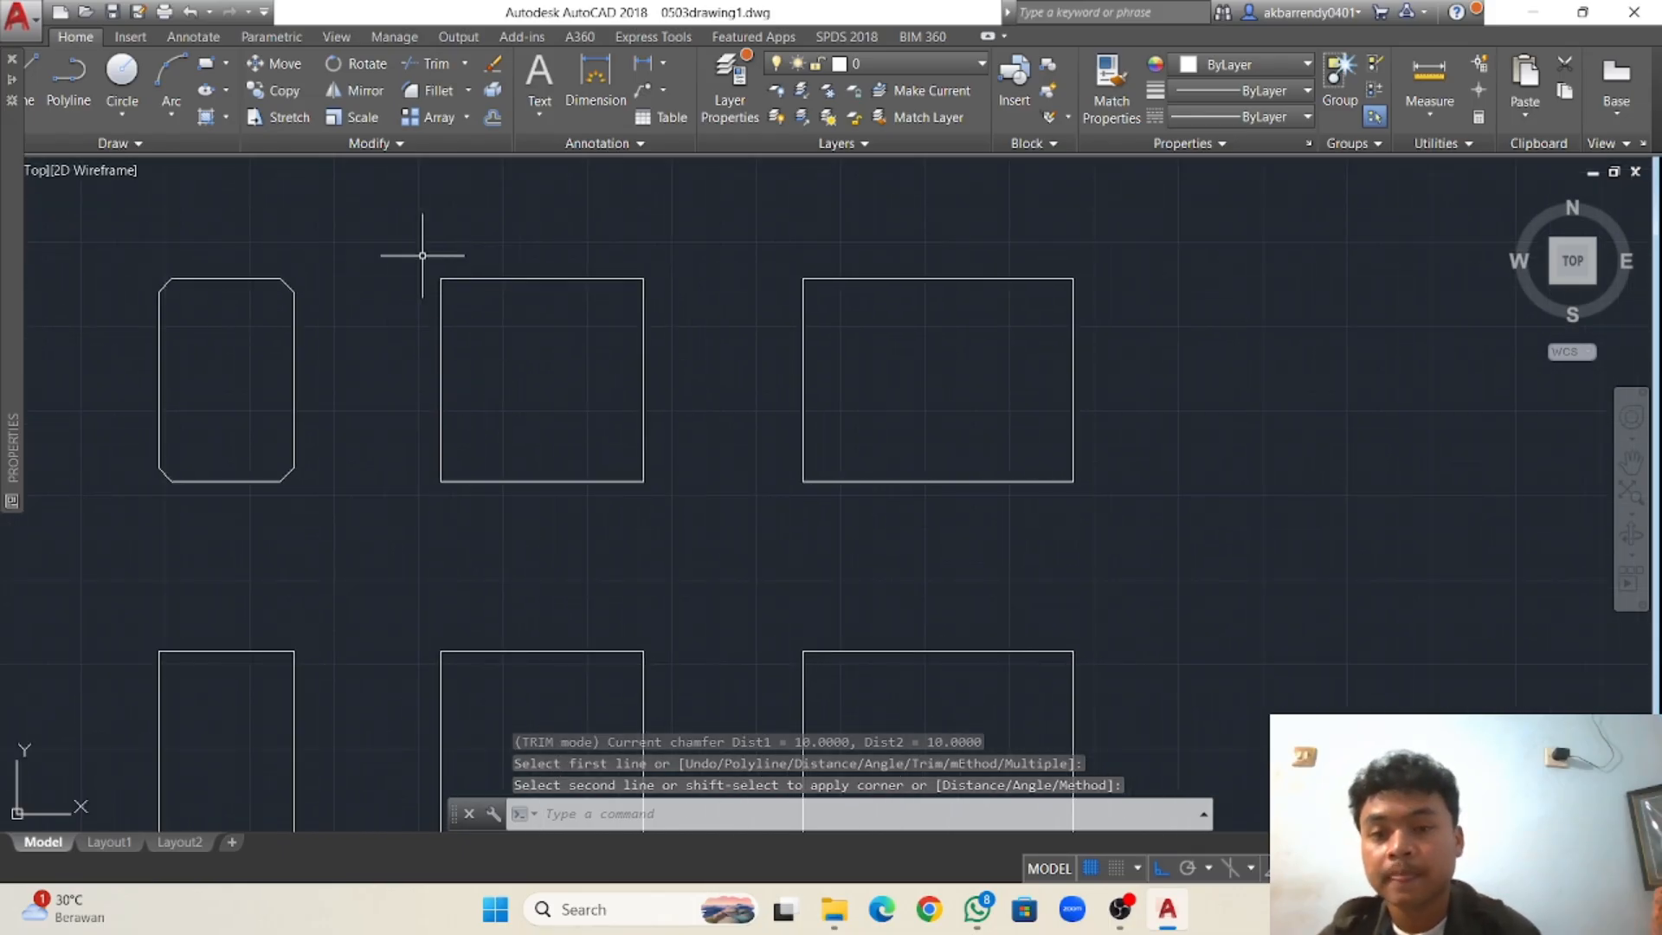
{"action": "type", "text": "CH"}
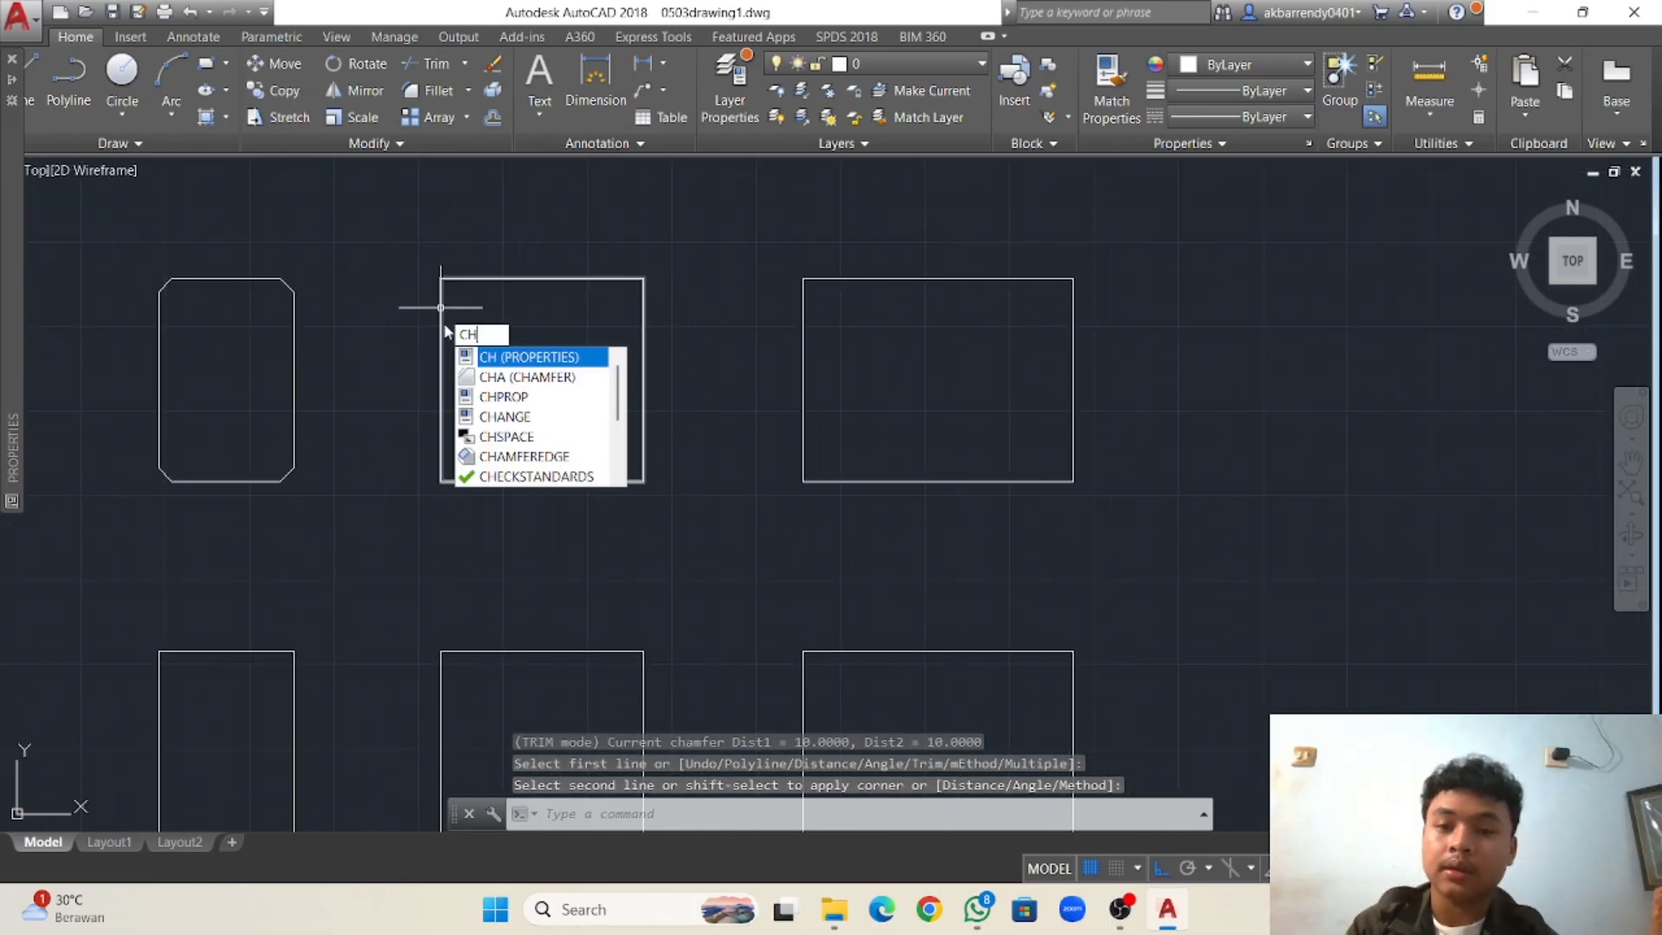
{"action": "type", "text": "A"}
{"action": "key", "text": "Return"}
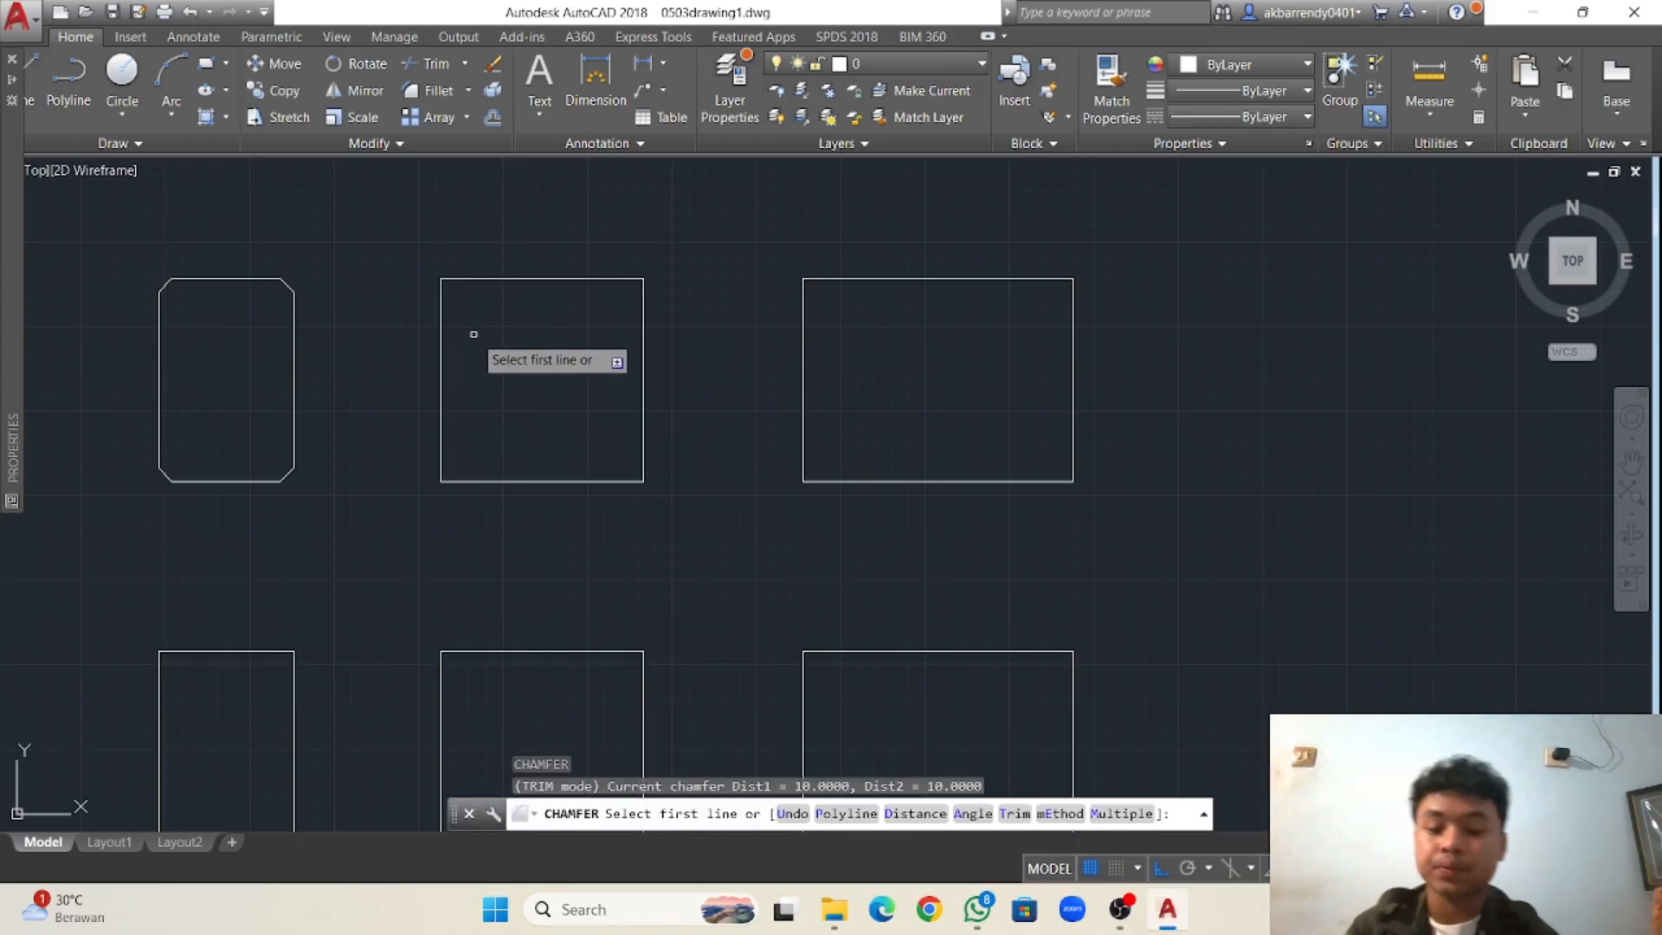
{"action": "type", "text": "d"}
{"action": "key", "text": "Return"}
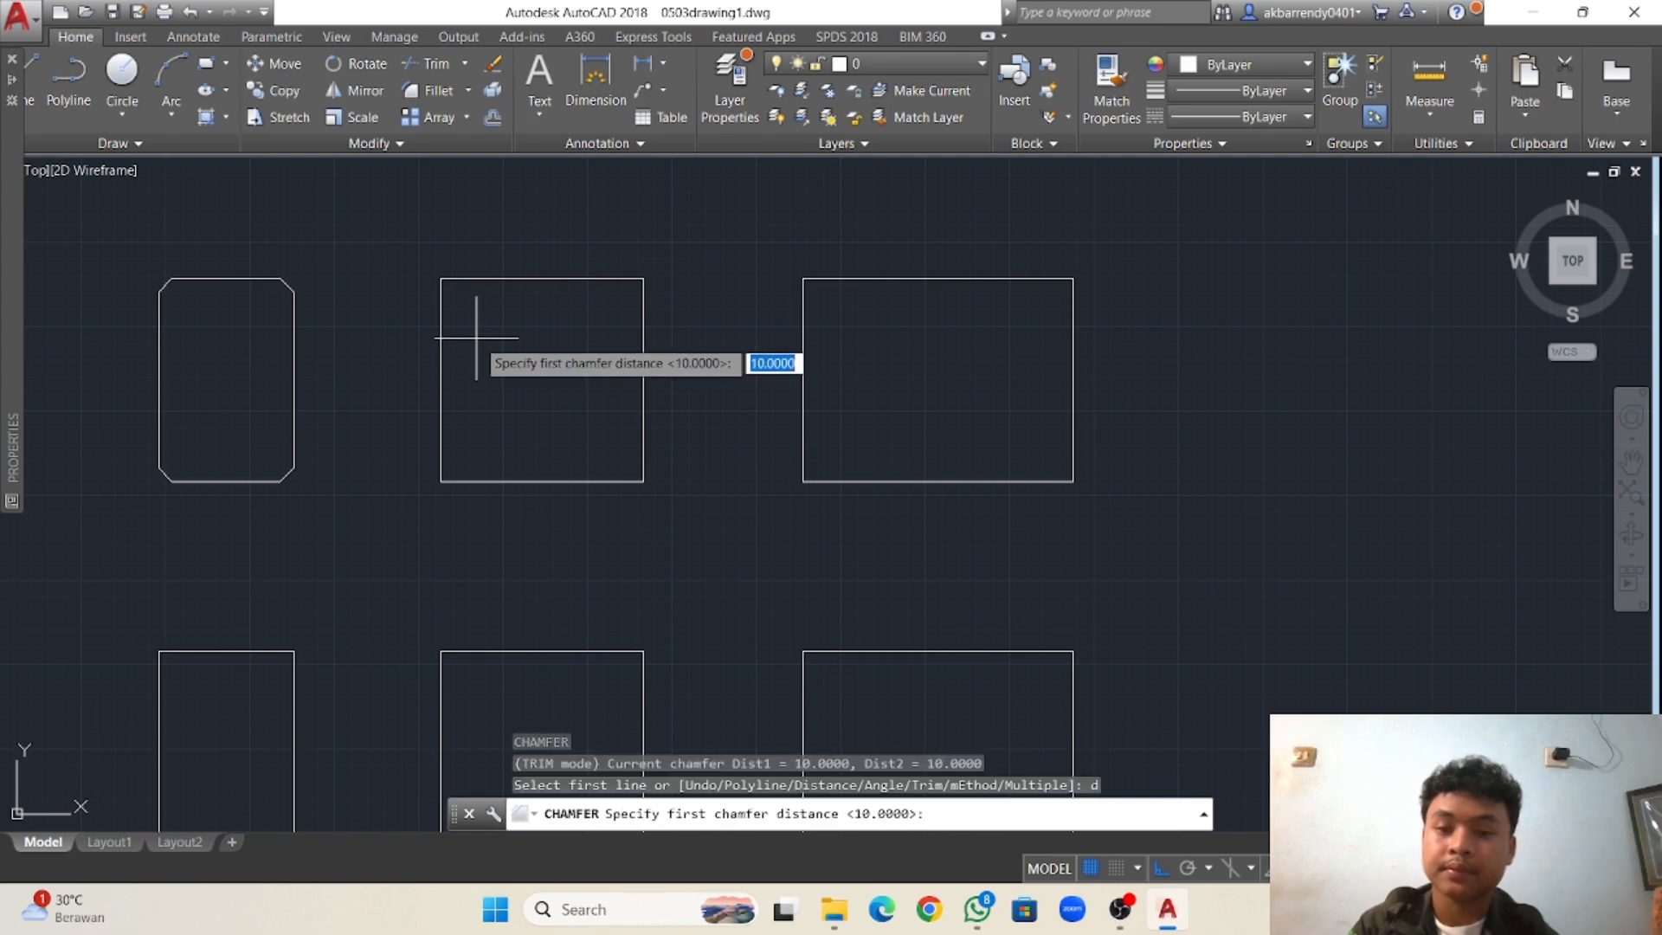
{"action": "type", "text": "20"}
{"action": "key", "text": "Return"}
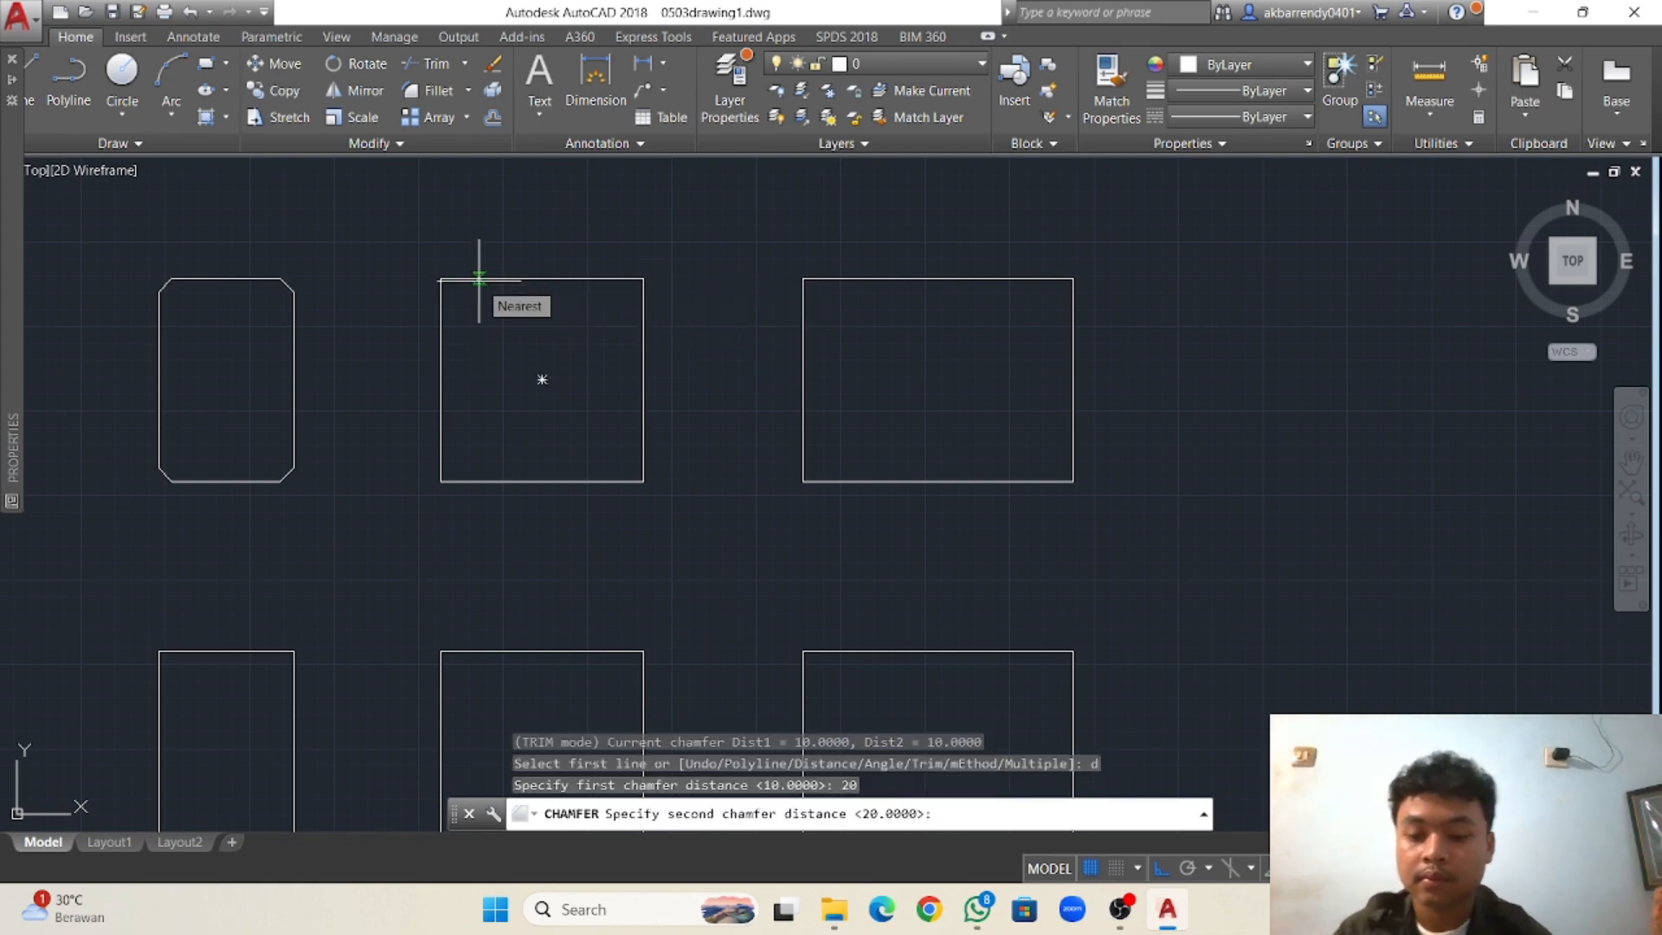
{"action": "type", "text": "20"}
{"action": "key", "text": "Return"}
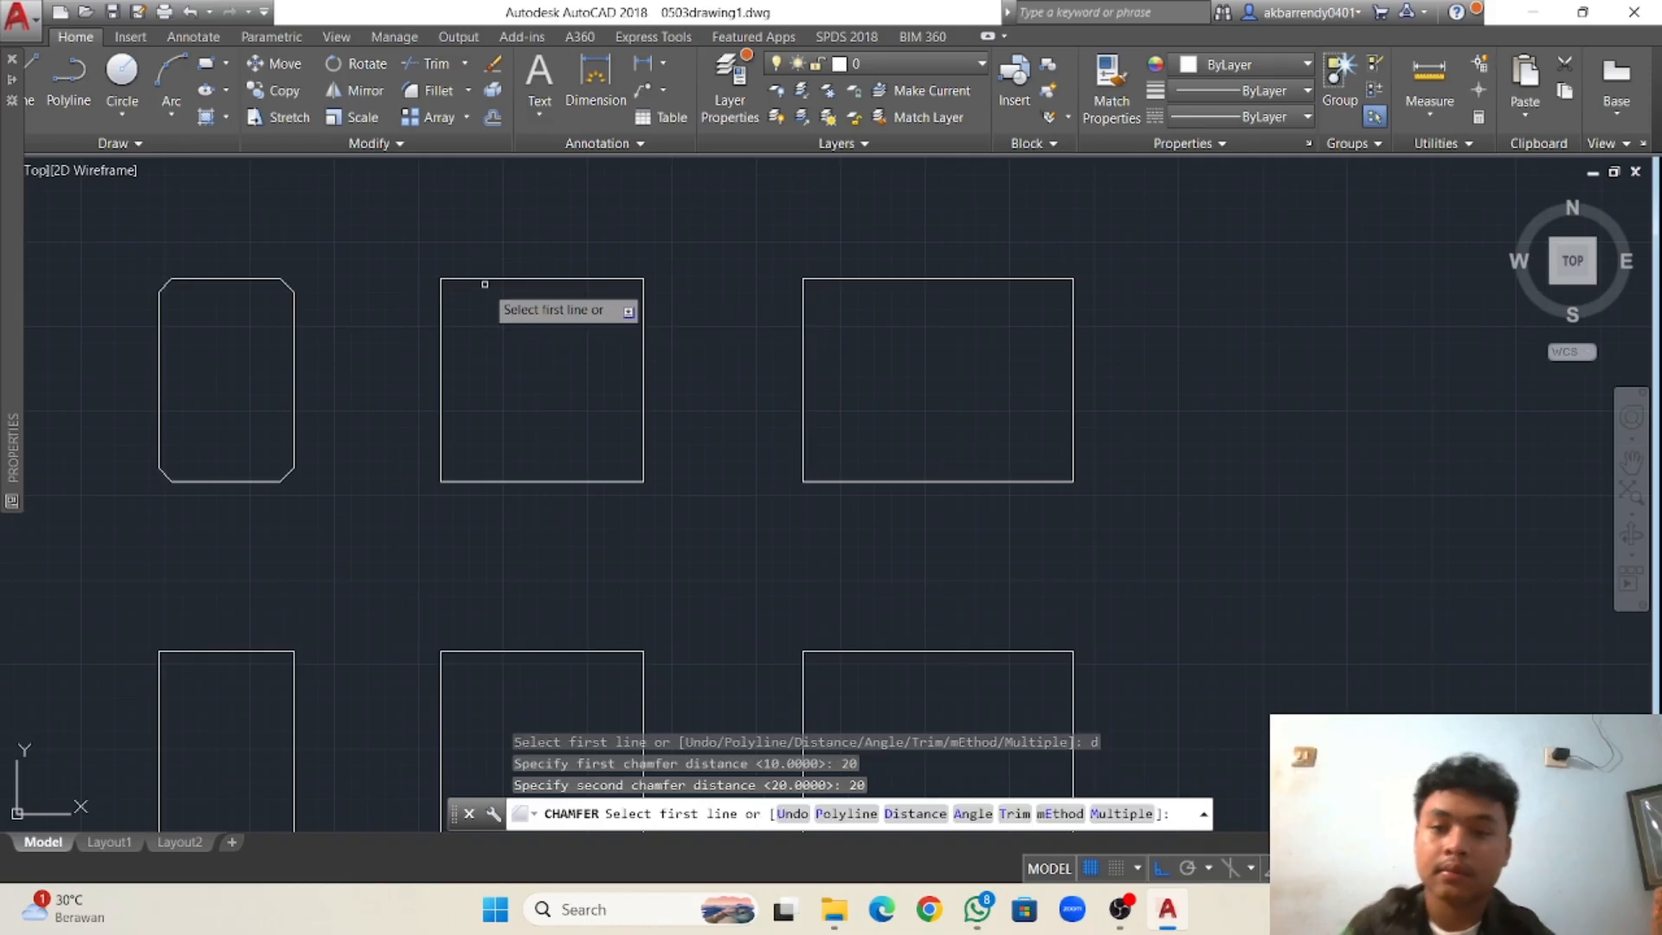
{"action": "left_click", "coordinate": [486, 279]}
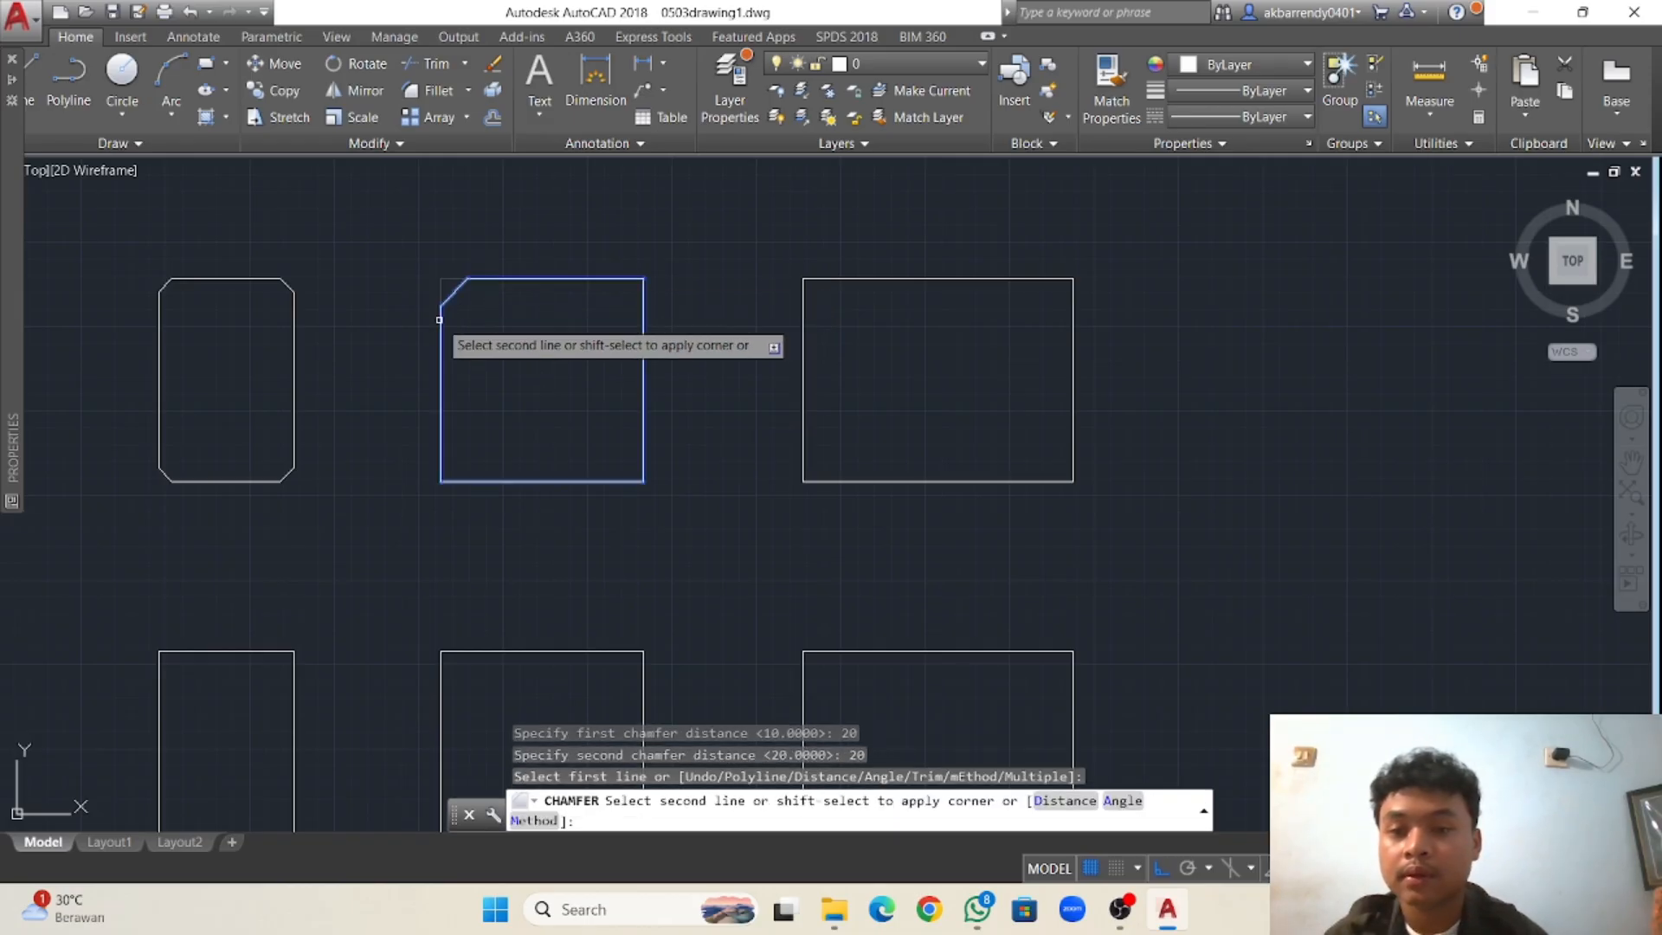
{"action": "left_click", "coordinate": [439, 319]}
Chamfer the lower-right corner of the upper 150 by 150 square using the same distances.
{"action": "key", "text": "Return"}
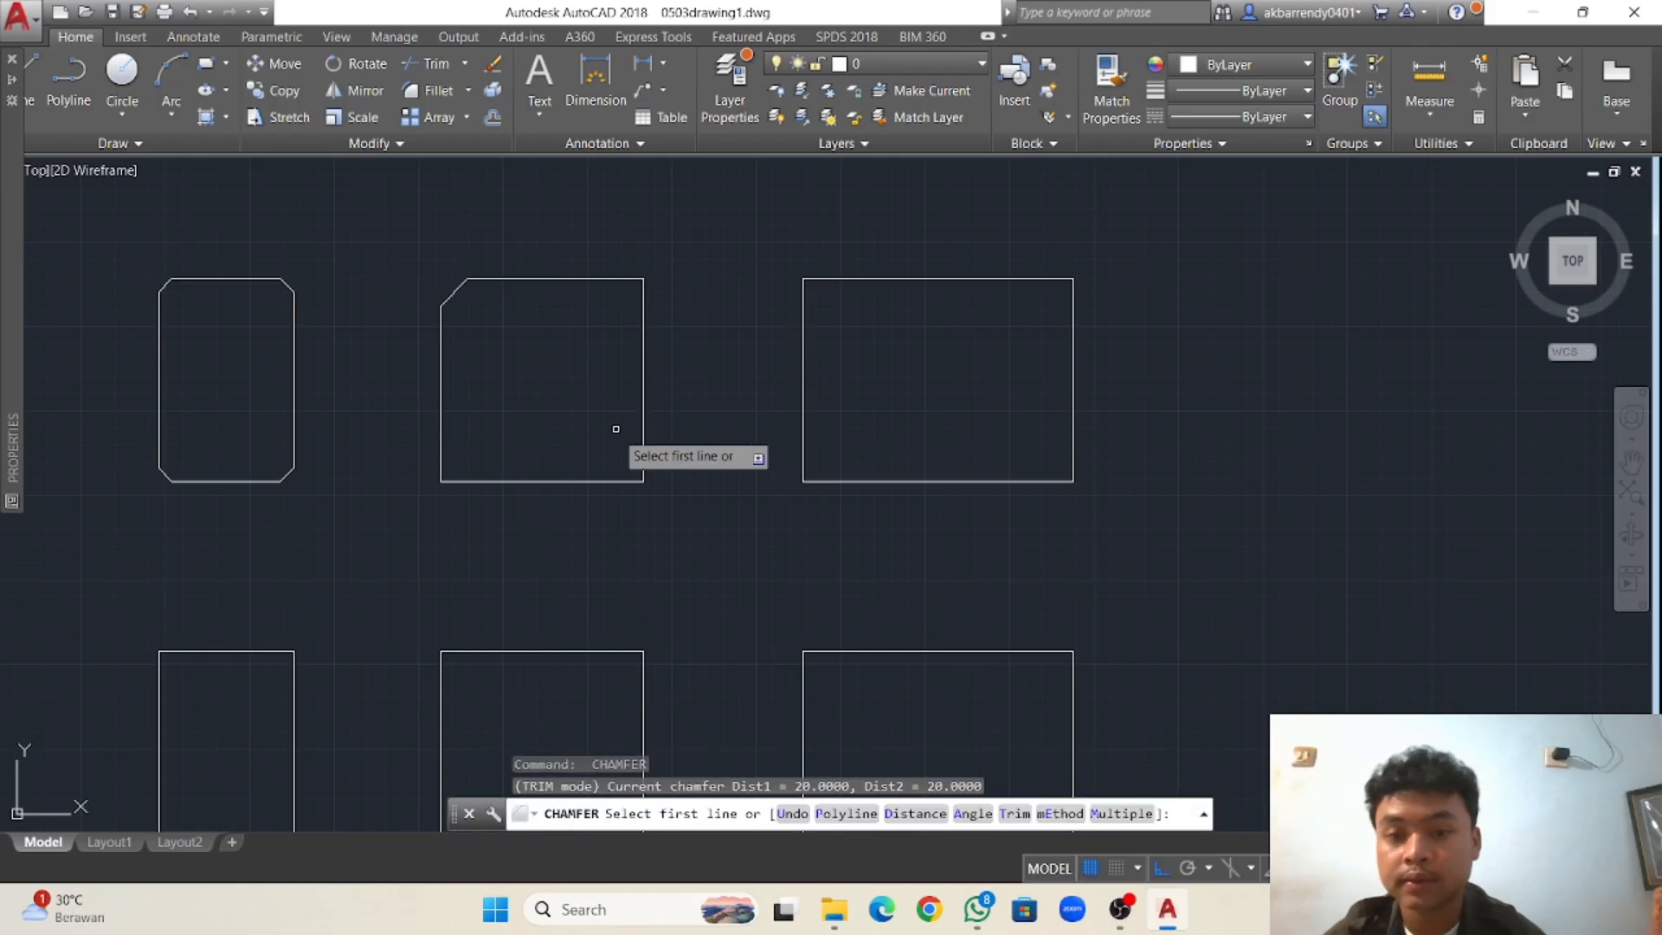
{"action": "left_click", "coordinate": [606, 480]}
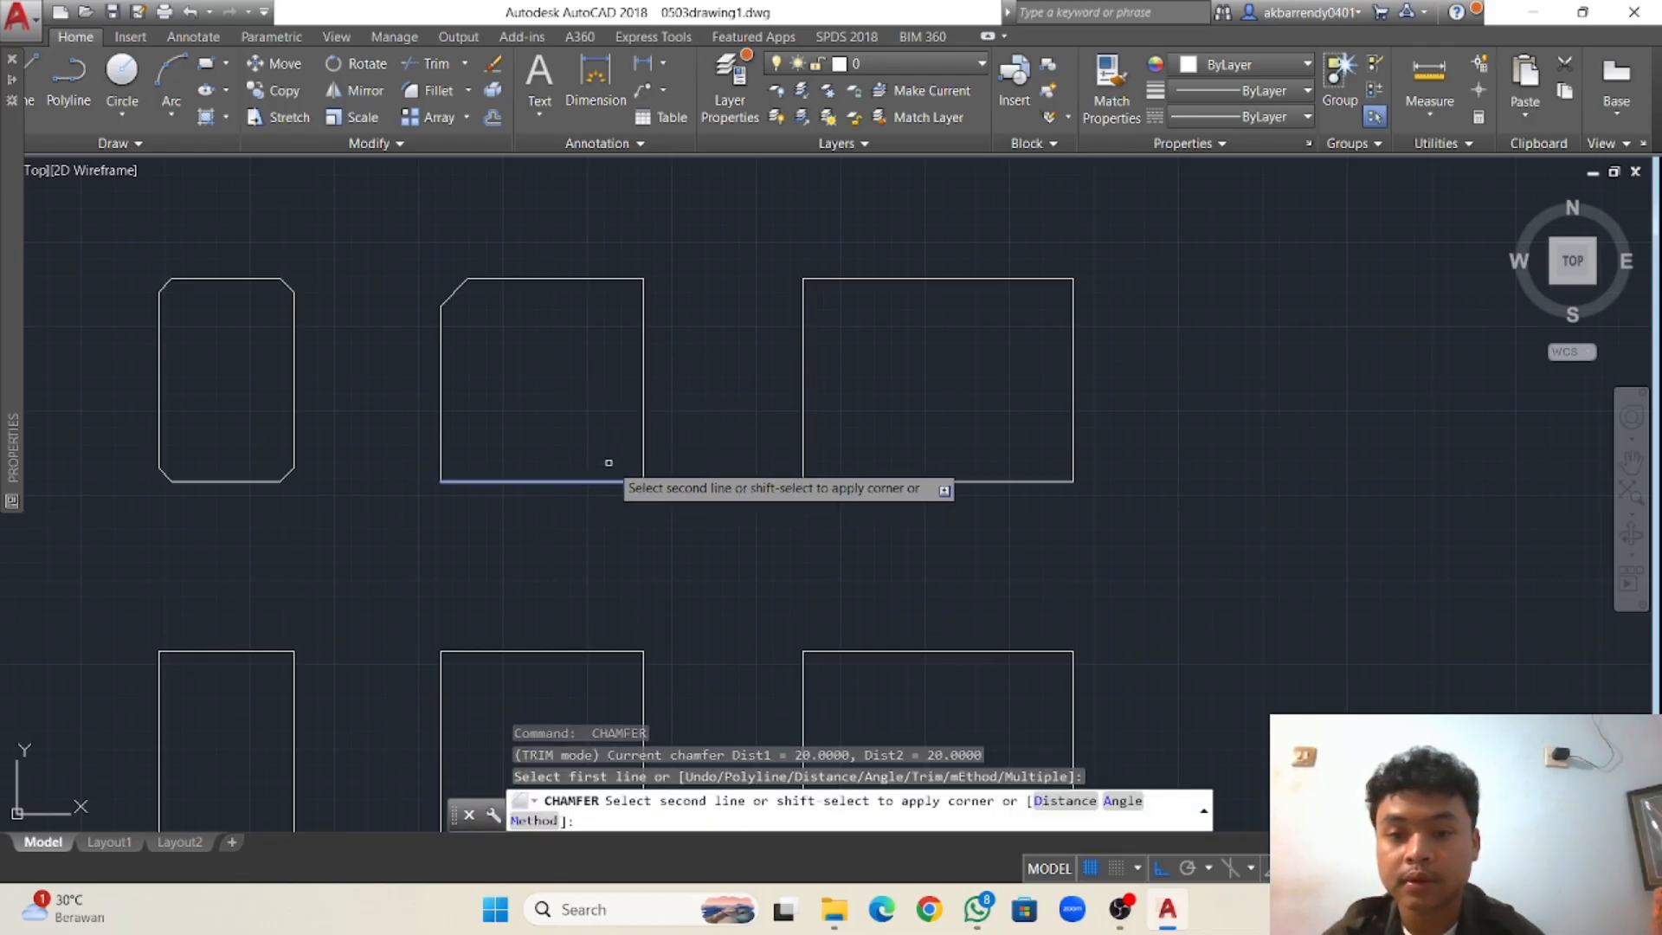
{"action": "left_click", "coordinate": [645, 429]}
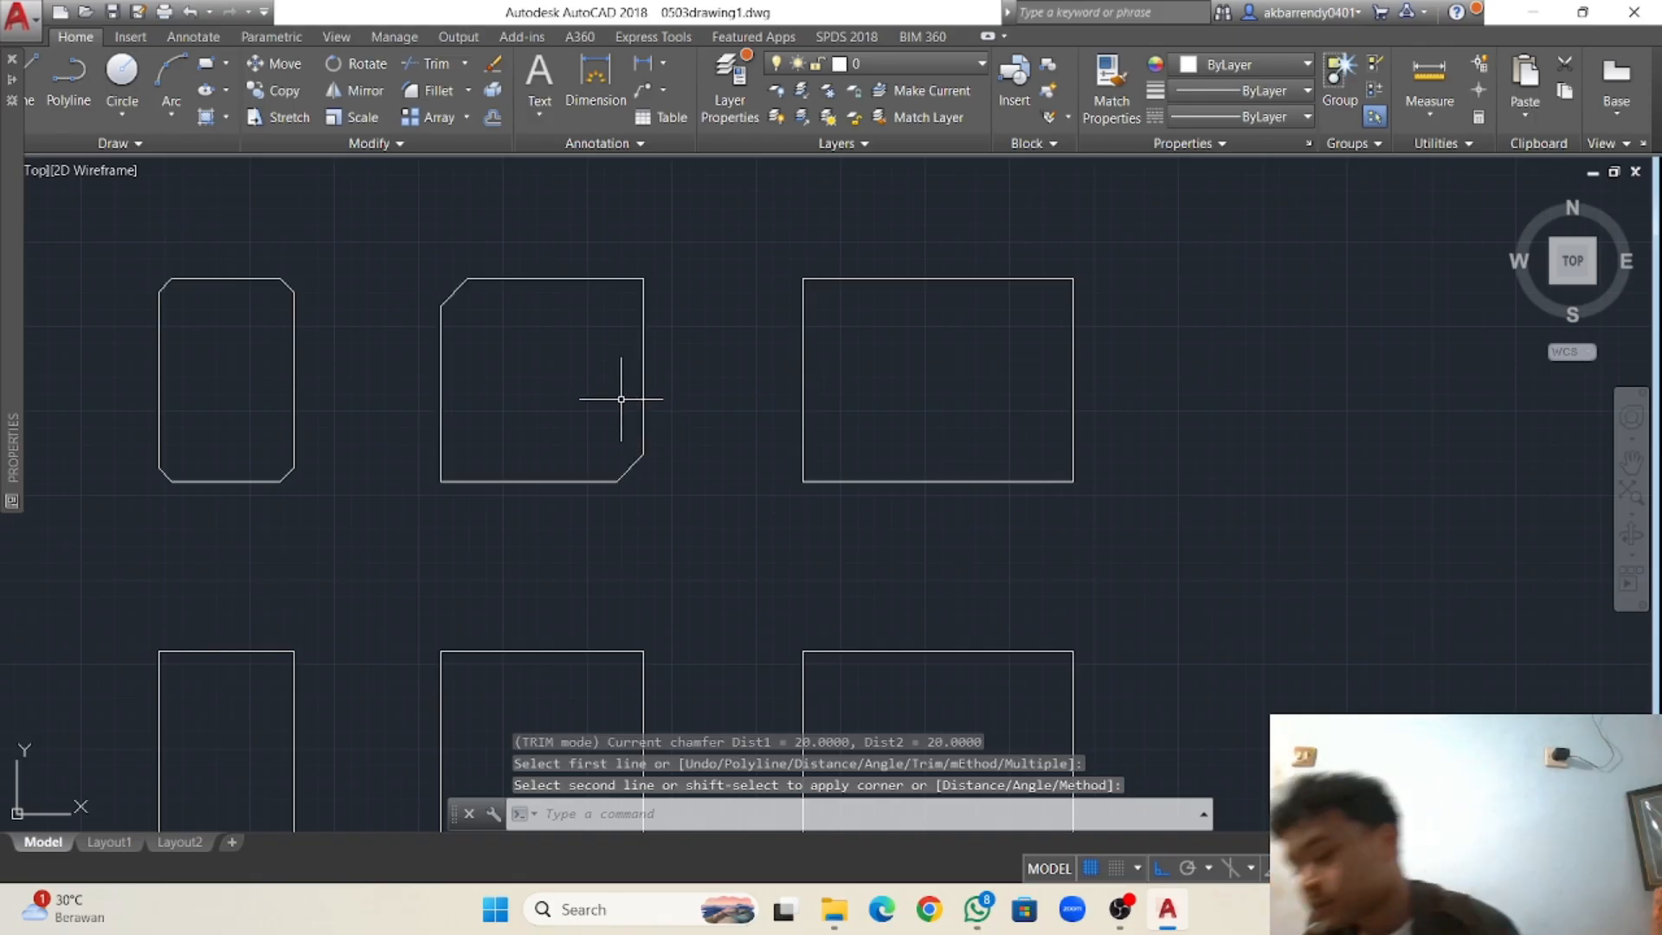
{"action": "scroll", "coordinate": [618, 399], "scroll_direction": "down", "scroll_amount": 2}
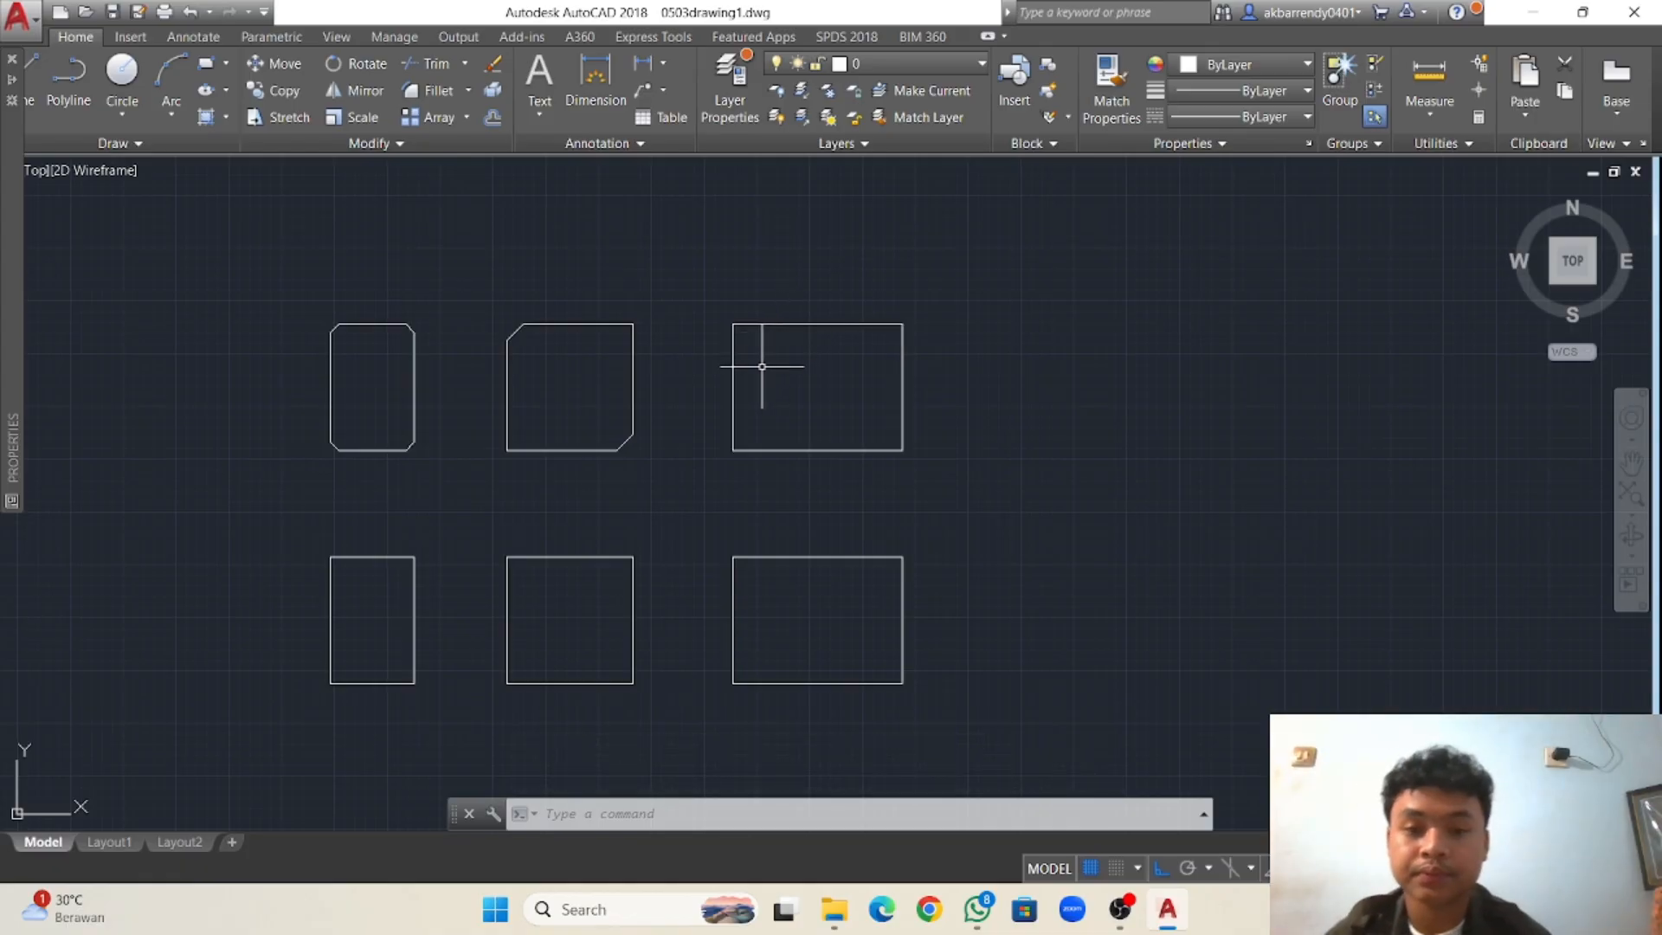
{"action": "type", "text": "cha"}
{"action": "key", "text": "Return"}
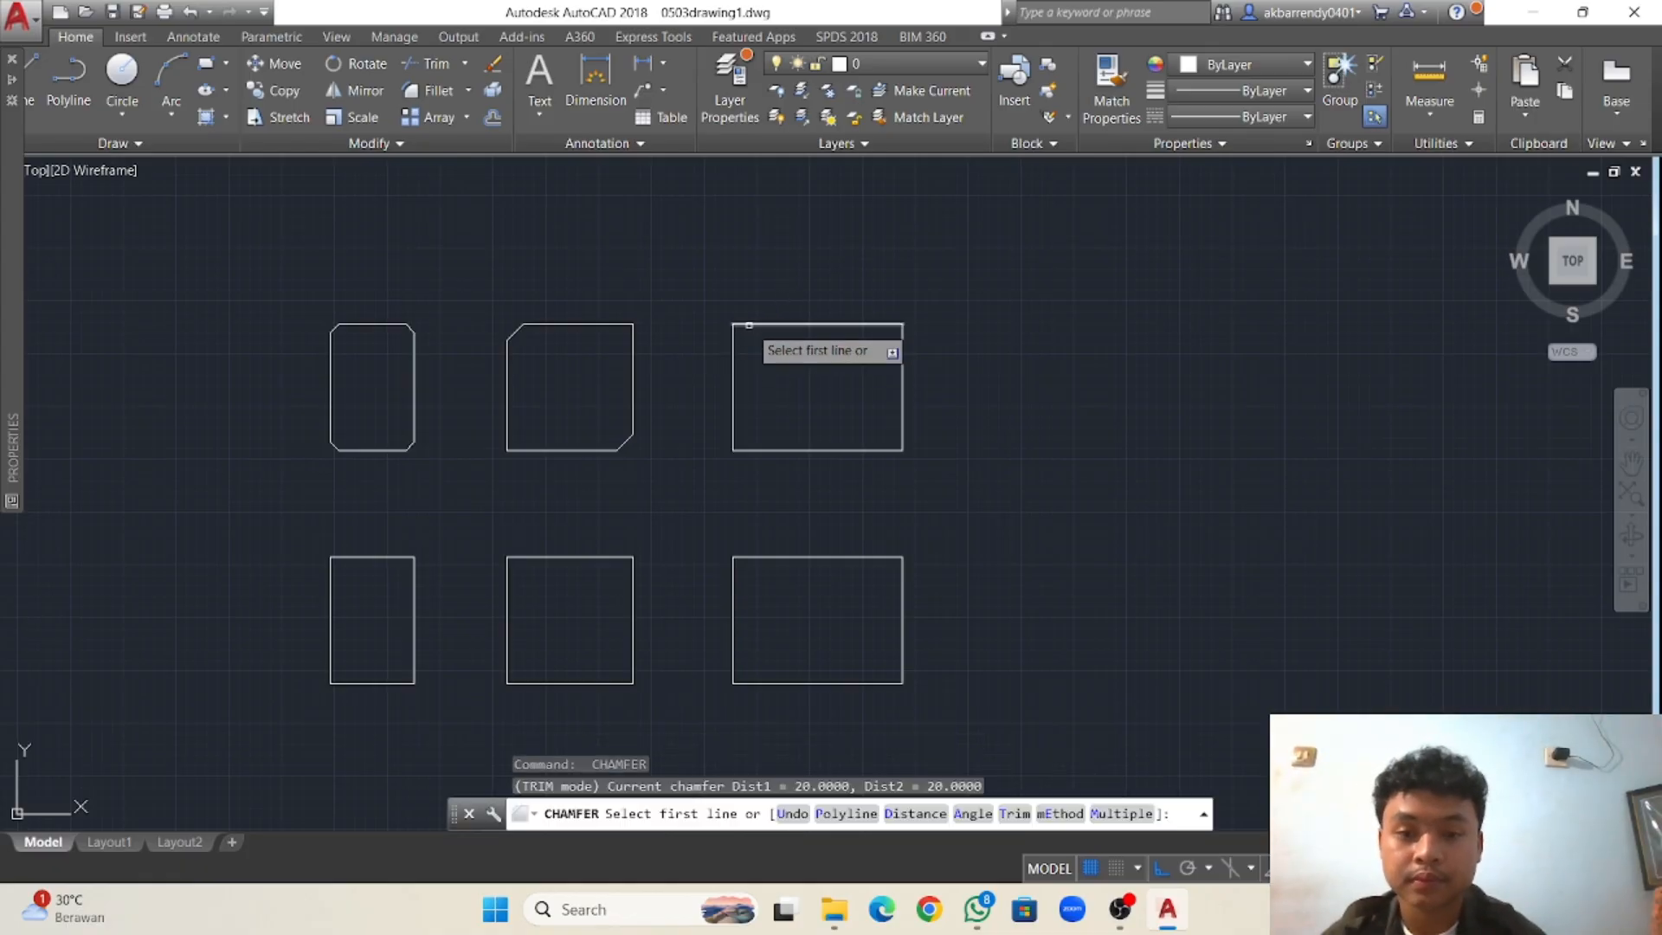
{"action": "key", "text": "Escape"}
{"action": "key", "text": "Escape"}
{"action": "key", "text": "Escape"}
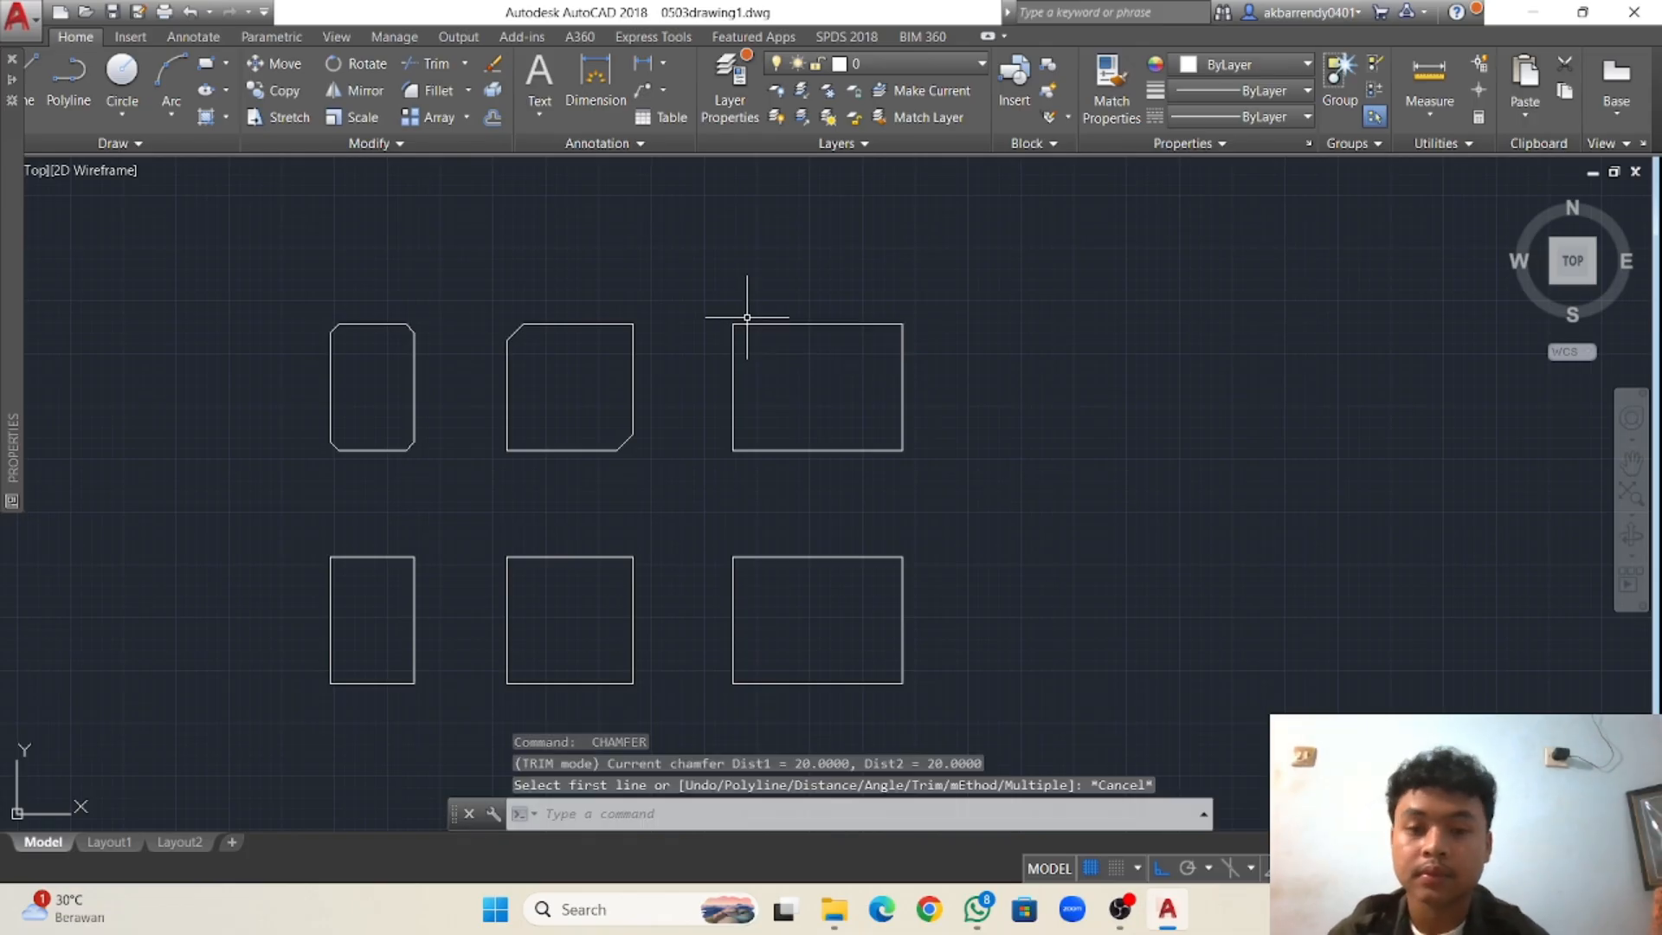
Chamfer the upper-left corner of the 200 by 150 rectangle in the upper row with distances 40 along the top and 60 down the side.
{"action": "type", "text": "cha"}
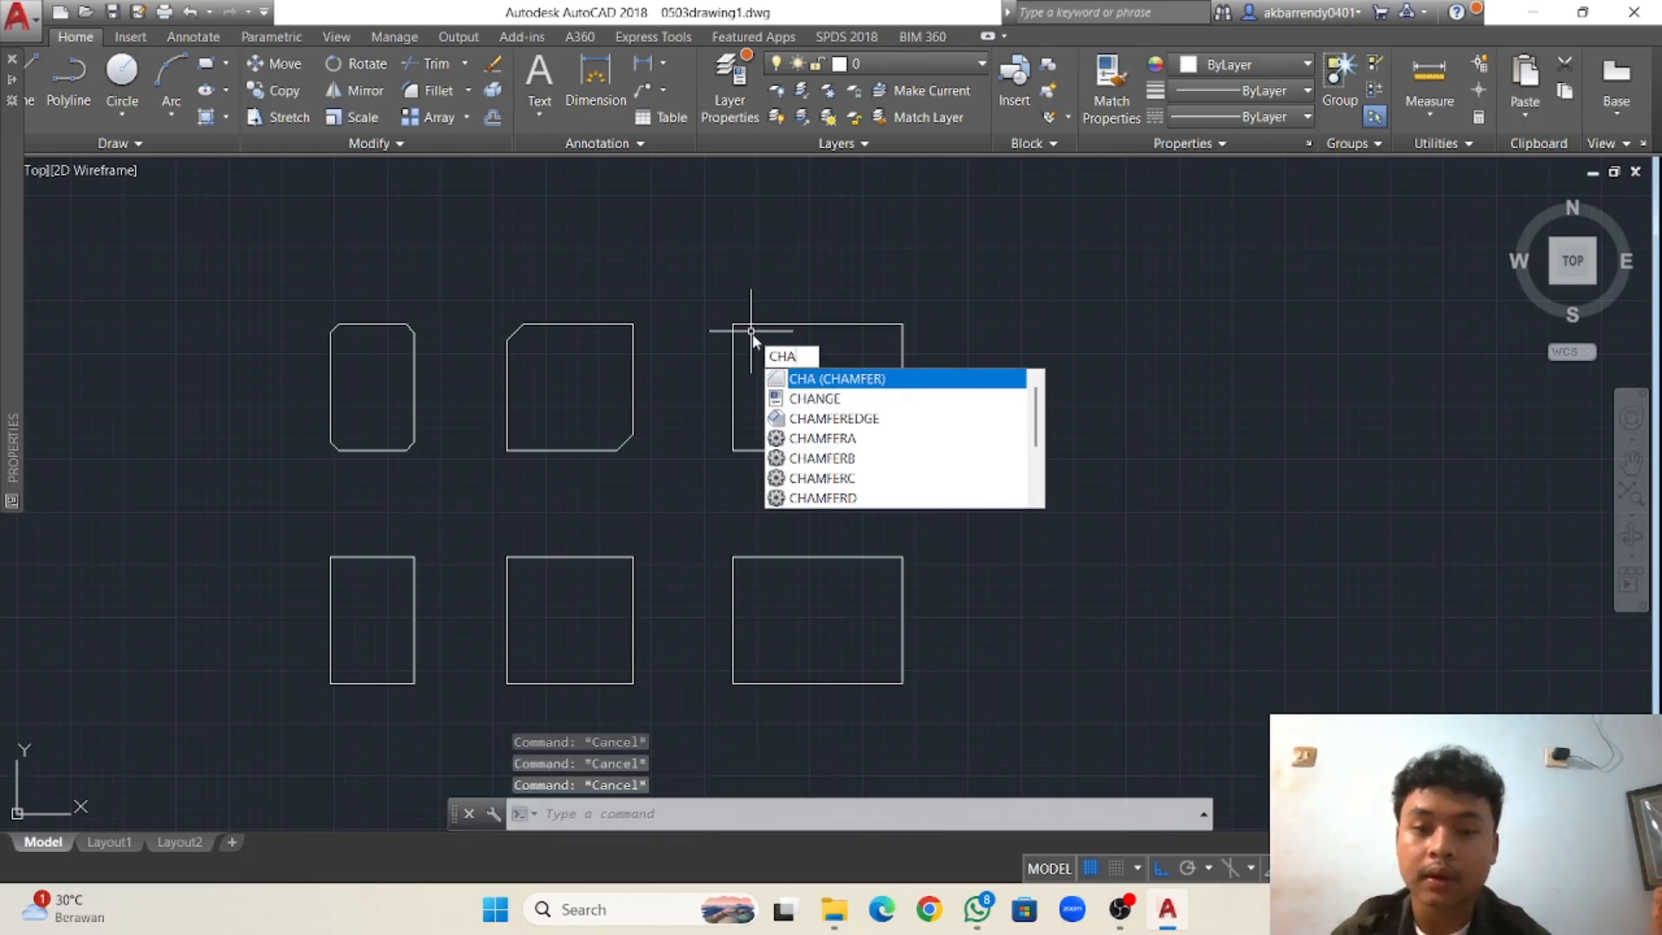
{"action": "key", "text": "Return"}
{"action": "type", "text": "d"}
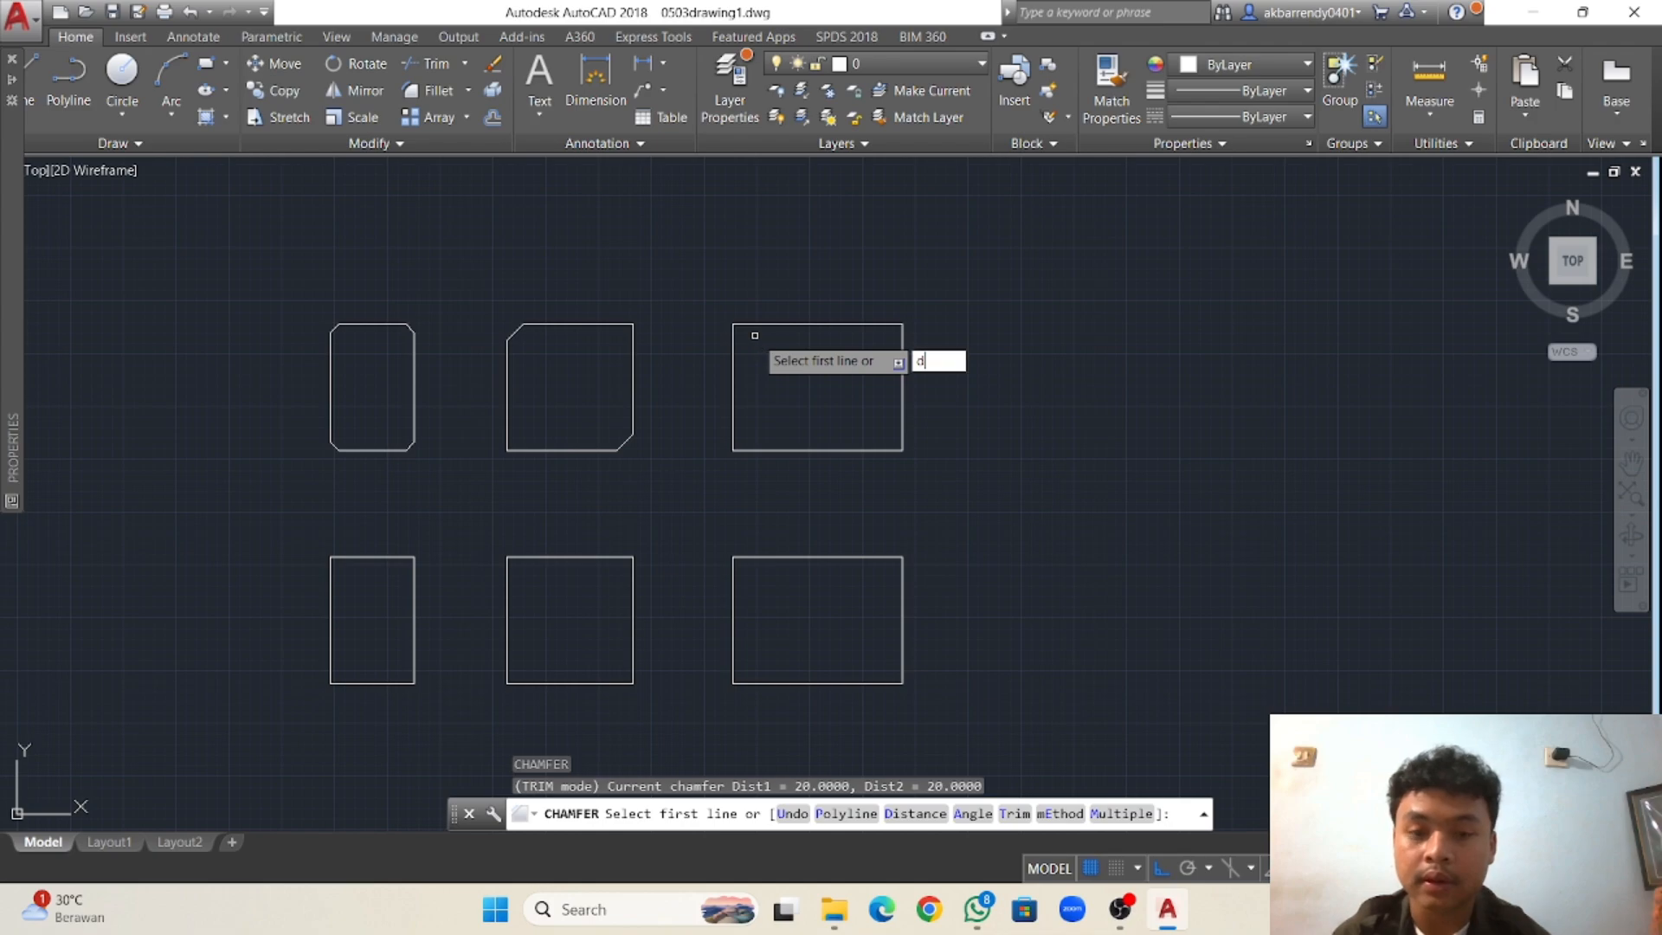
{"action": "key", "text": "Return"}
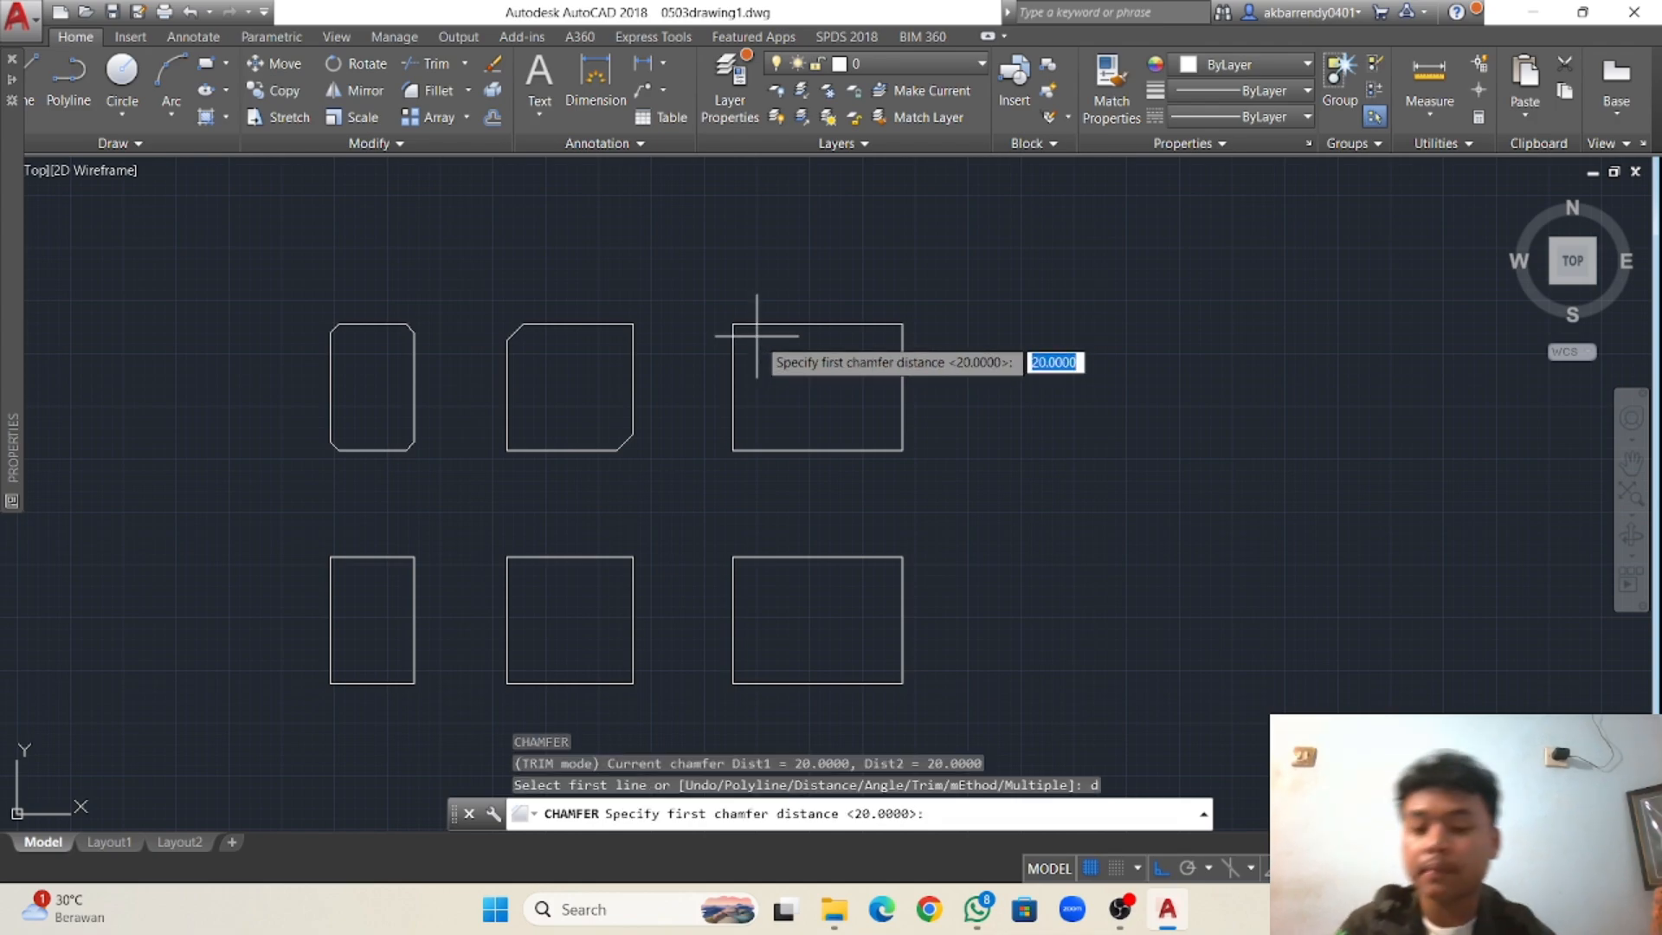
{"action": "type", "text": "40"}
{"action": "key", "text": "Return"}
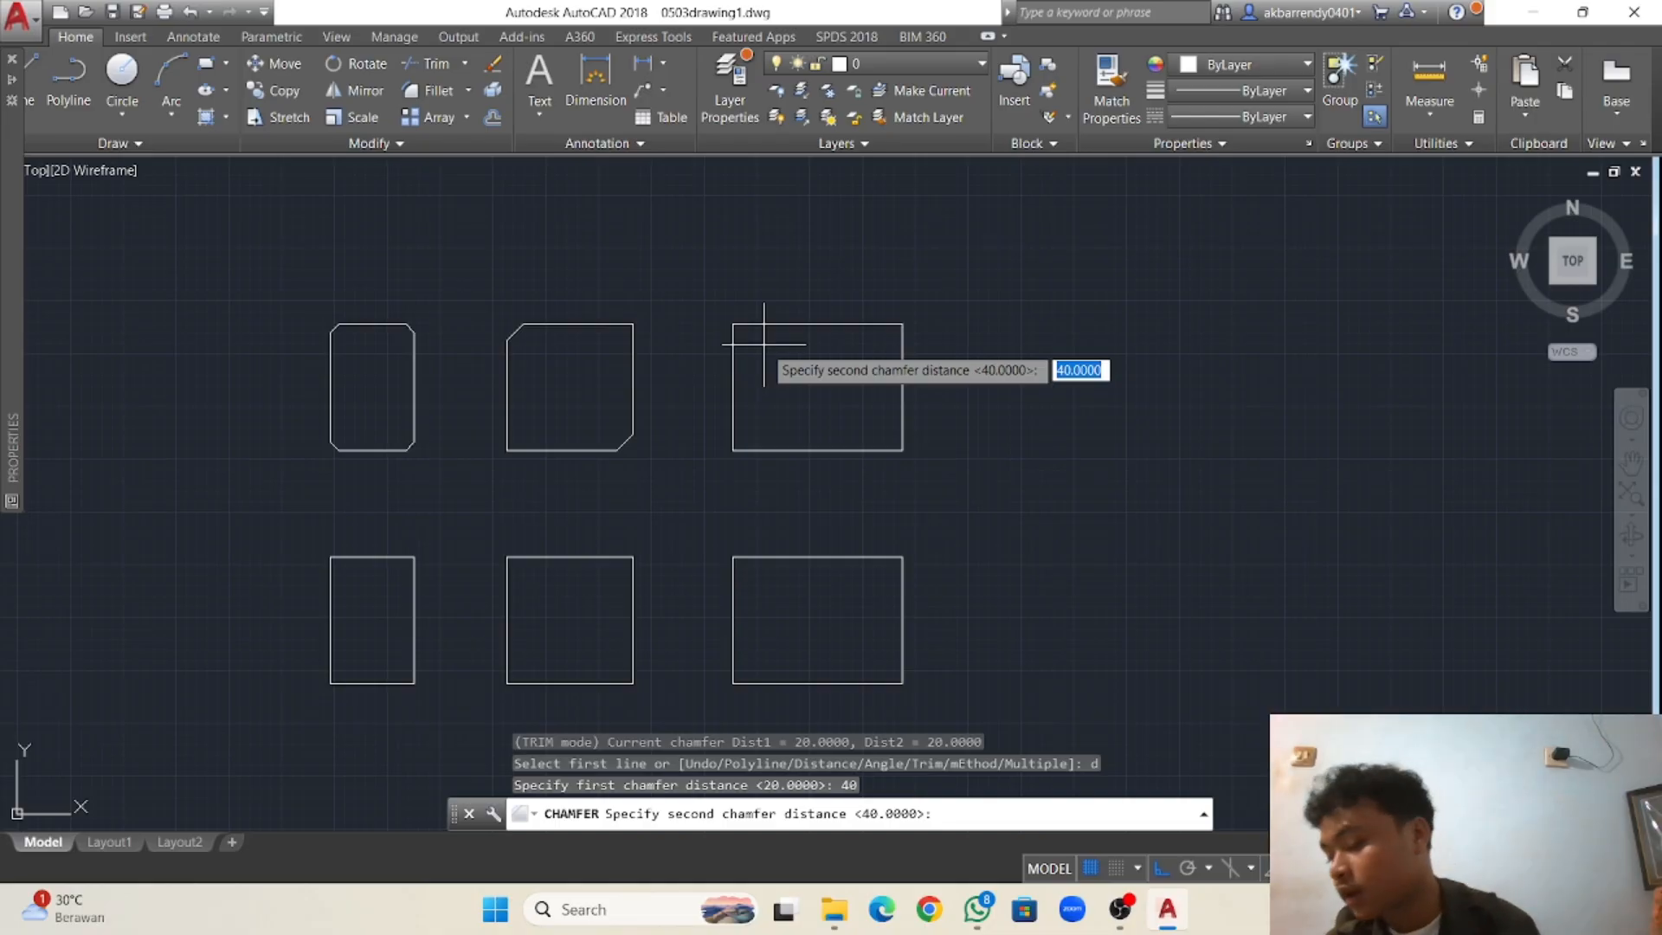
{"action": "type", "text": "60"}
{"action": "key", "text": "Return"}
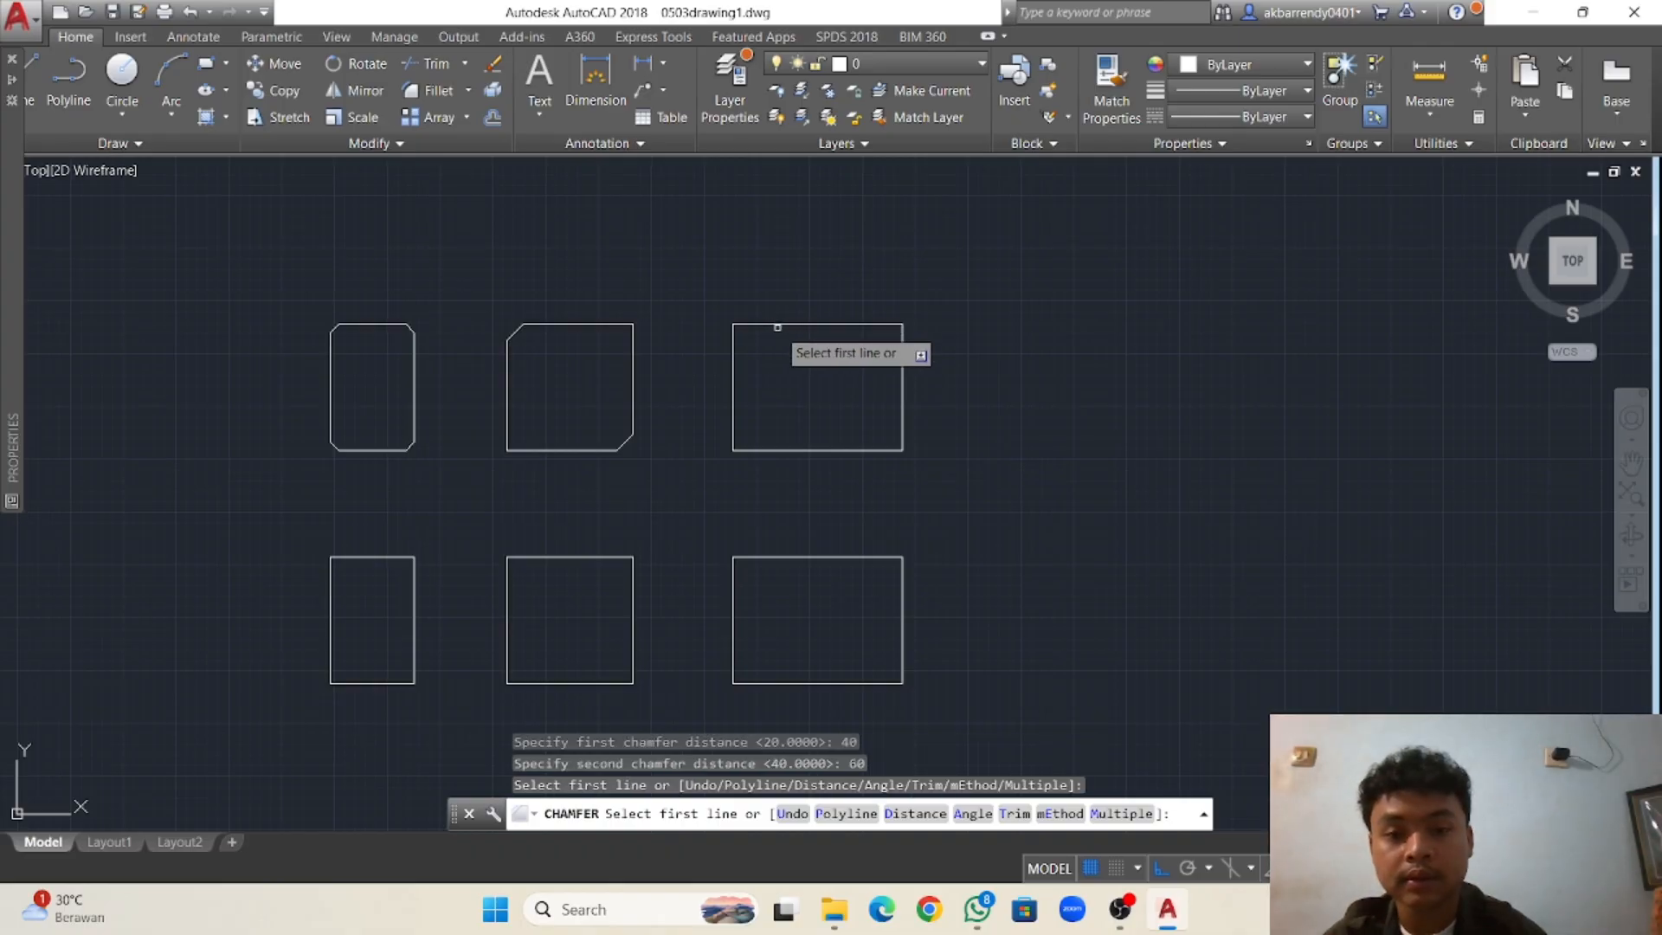
{"action": "left_click", "coordinate": [777, 327]}
{"action": "left_click", "coordinate": [731, 357]}
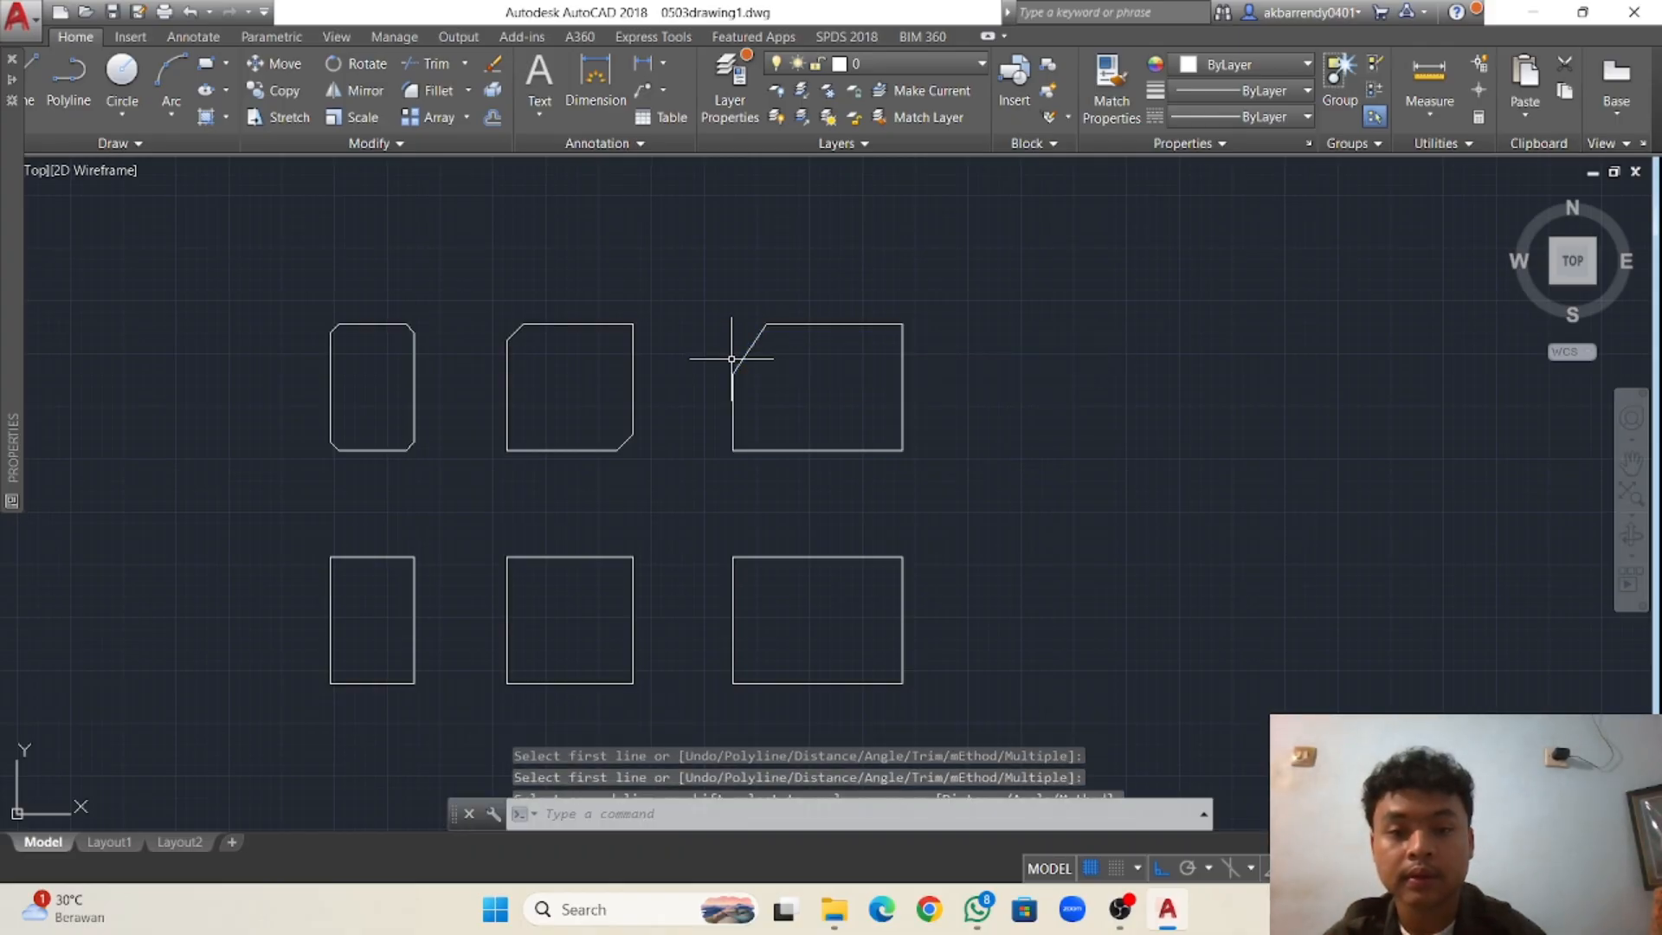
Chamfer the lower-right corner of the upper 200 by 150 rectangle using the same 40 and 60 distances, bottom edge first.
{"action": "key", "text": "Return"}
{"action": "left_click", "coordinate": [874, 449]}
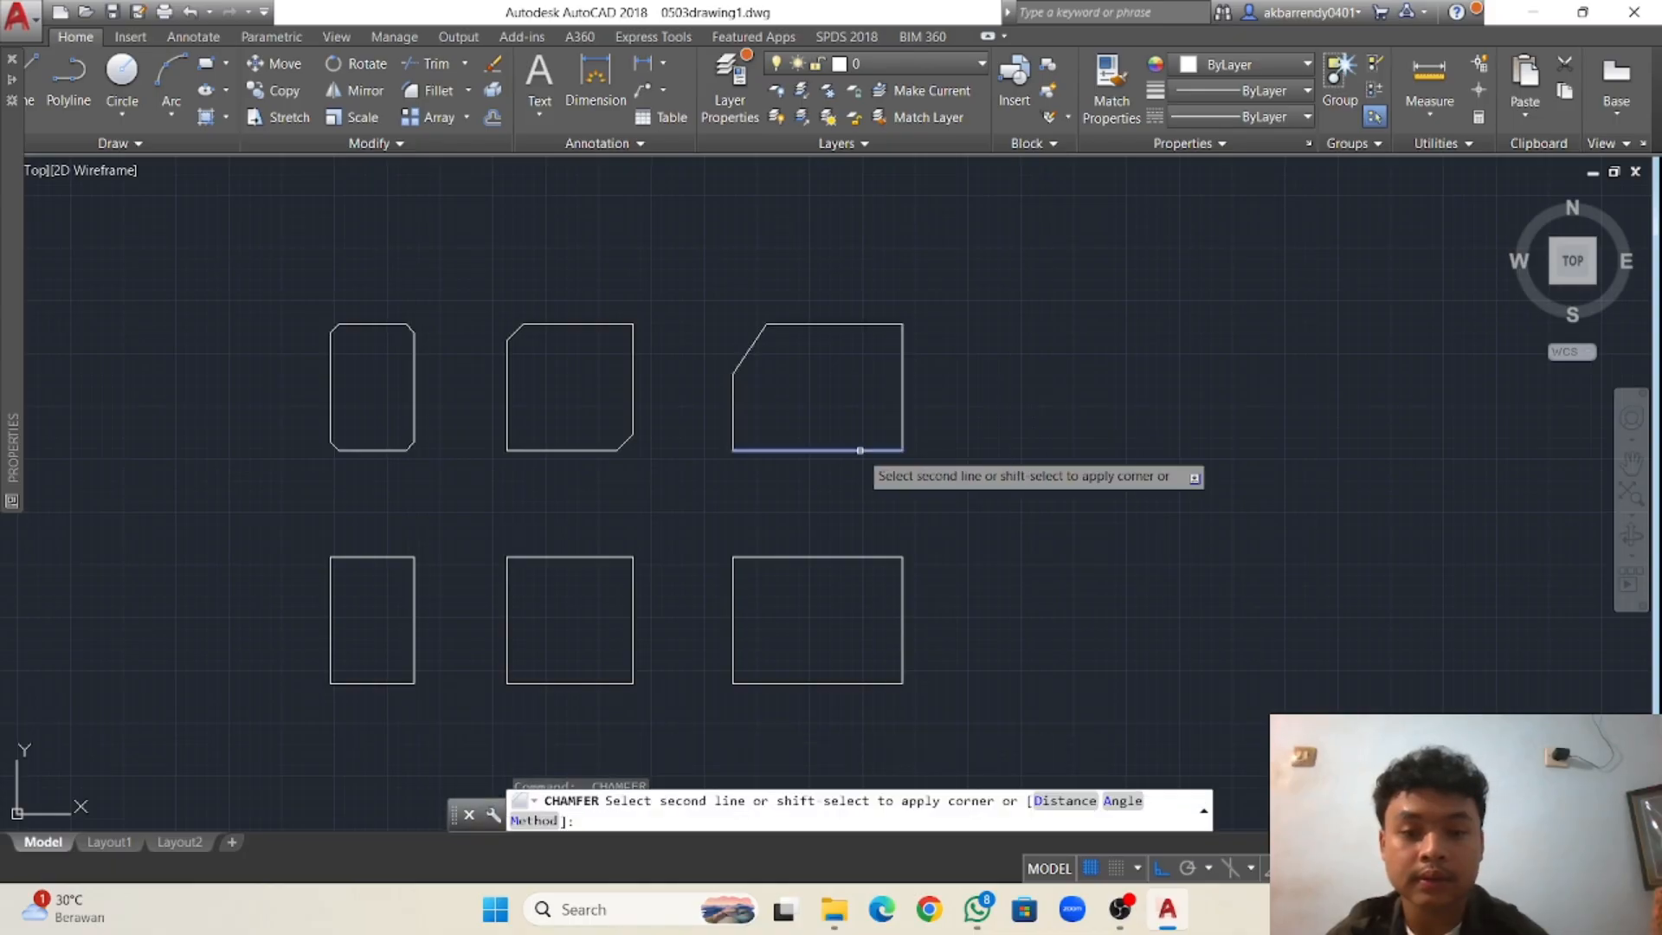
{"action": "left_click", "coordinate": [897, 417]}
Fillet the upper-left corner of the 100 by 150 rectangle in the lower row with radius 20.
{"action": "scroll", "coordinate": [902, 415], "scroll_direction": "down", "scroll_amount": 2}
{"action": "scroll", "coordinate": [770, 389], "scroll_direction": "up", "scroll_amount": 2}
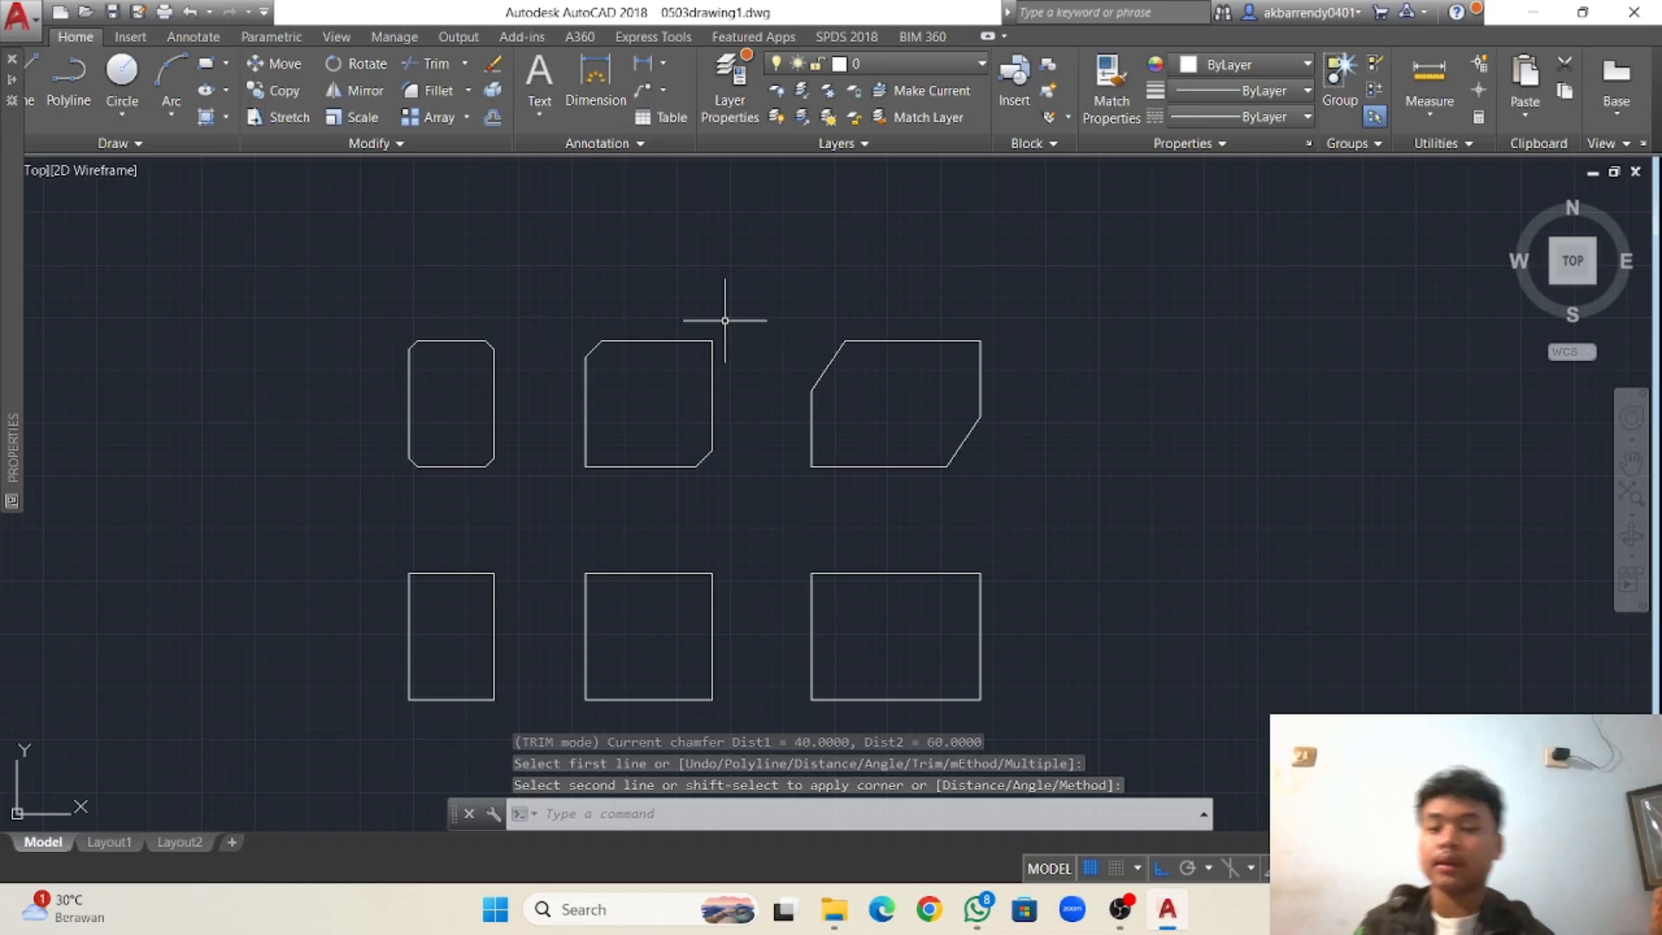
{"action": "middle_click_drag", "start_coordinate": [694, 430], "coordinate": [705, 232]}
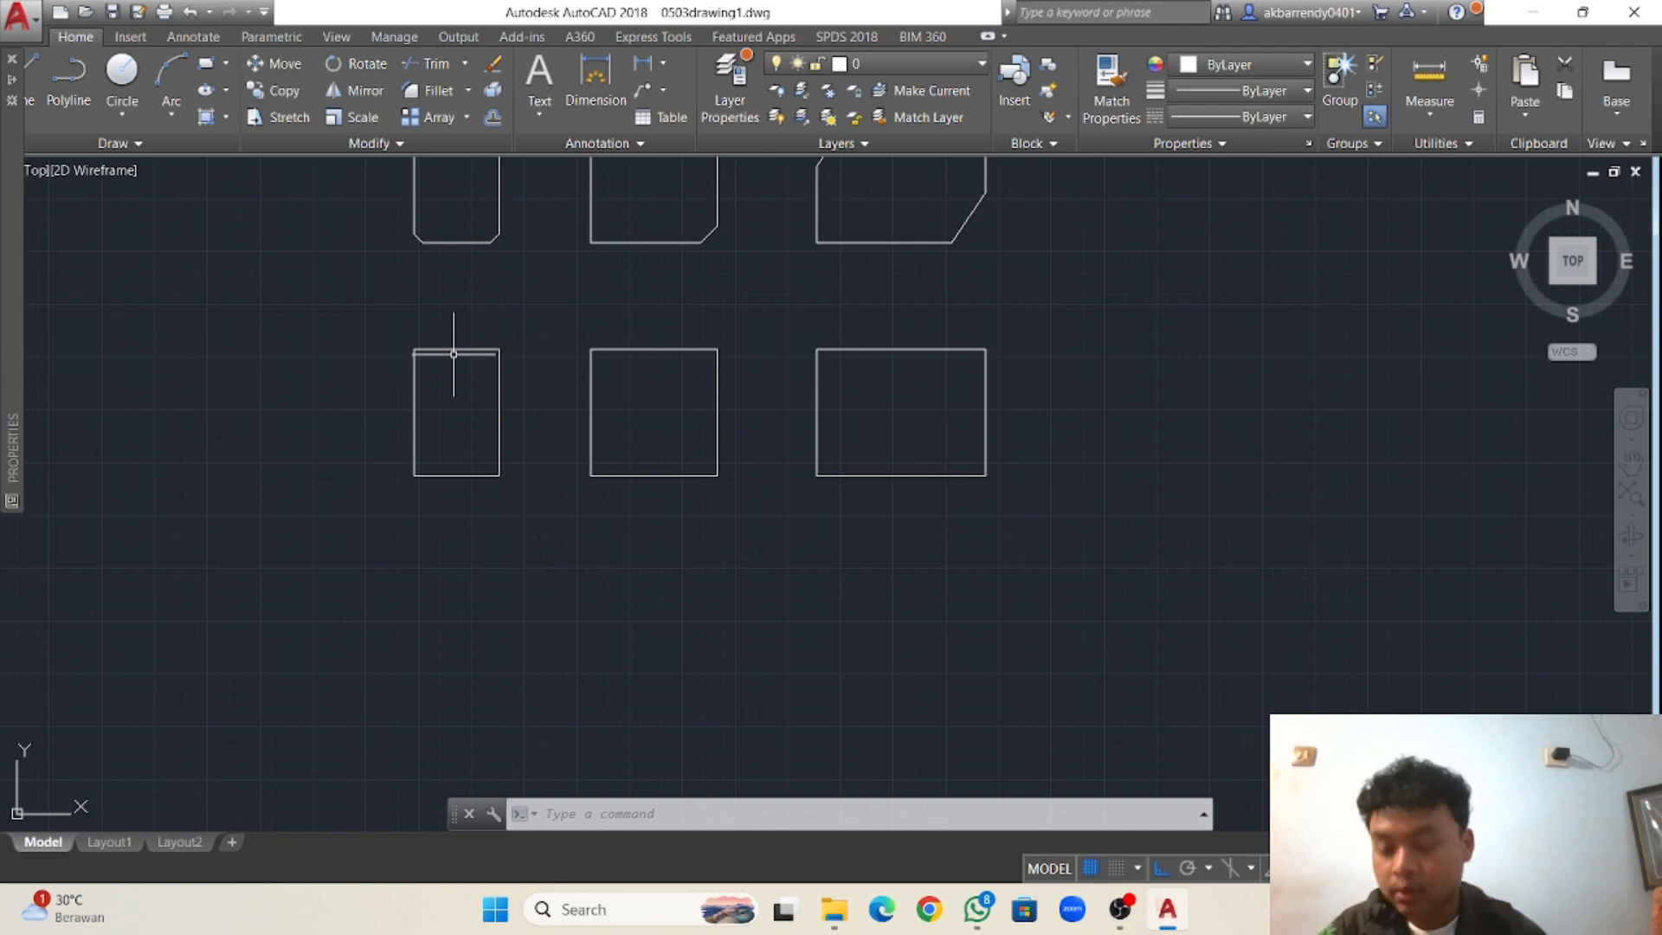
{"action": "type", "text": "FI"}
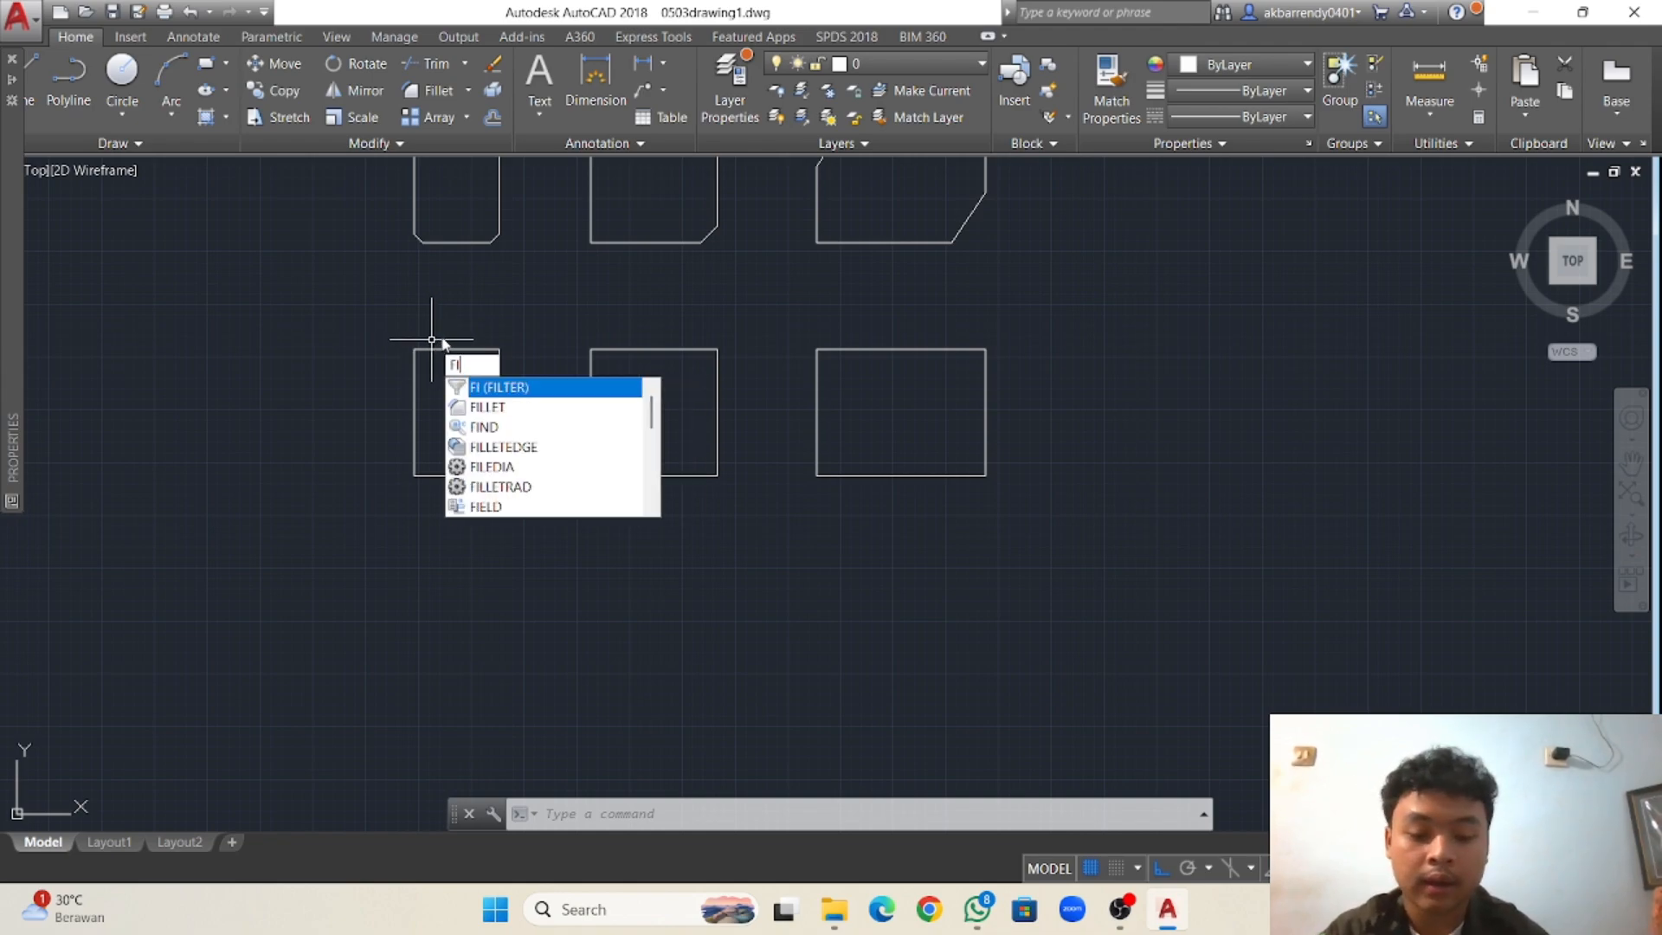
{"action": "type", "text": "LLET"}
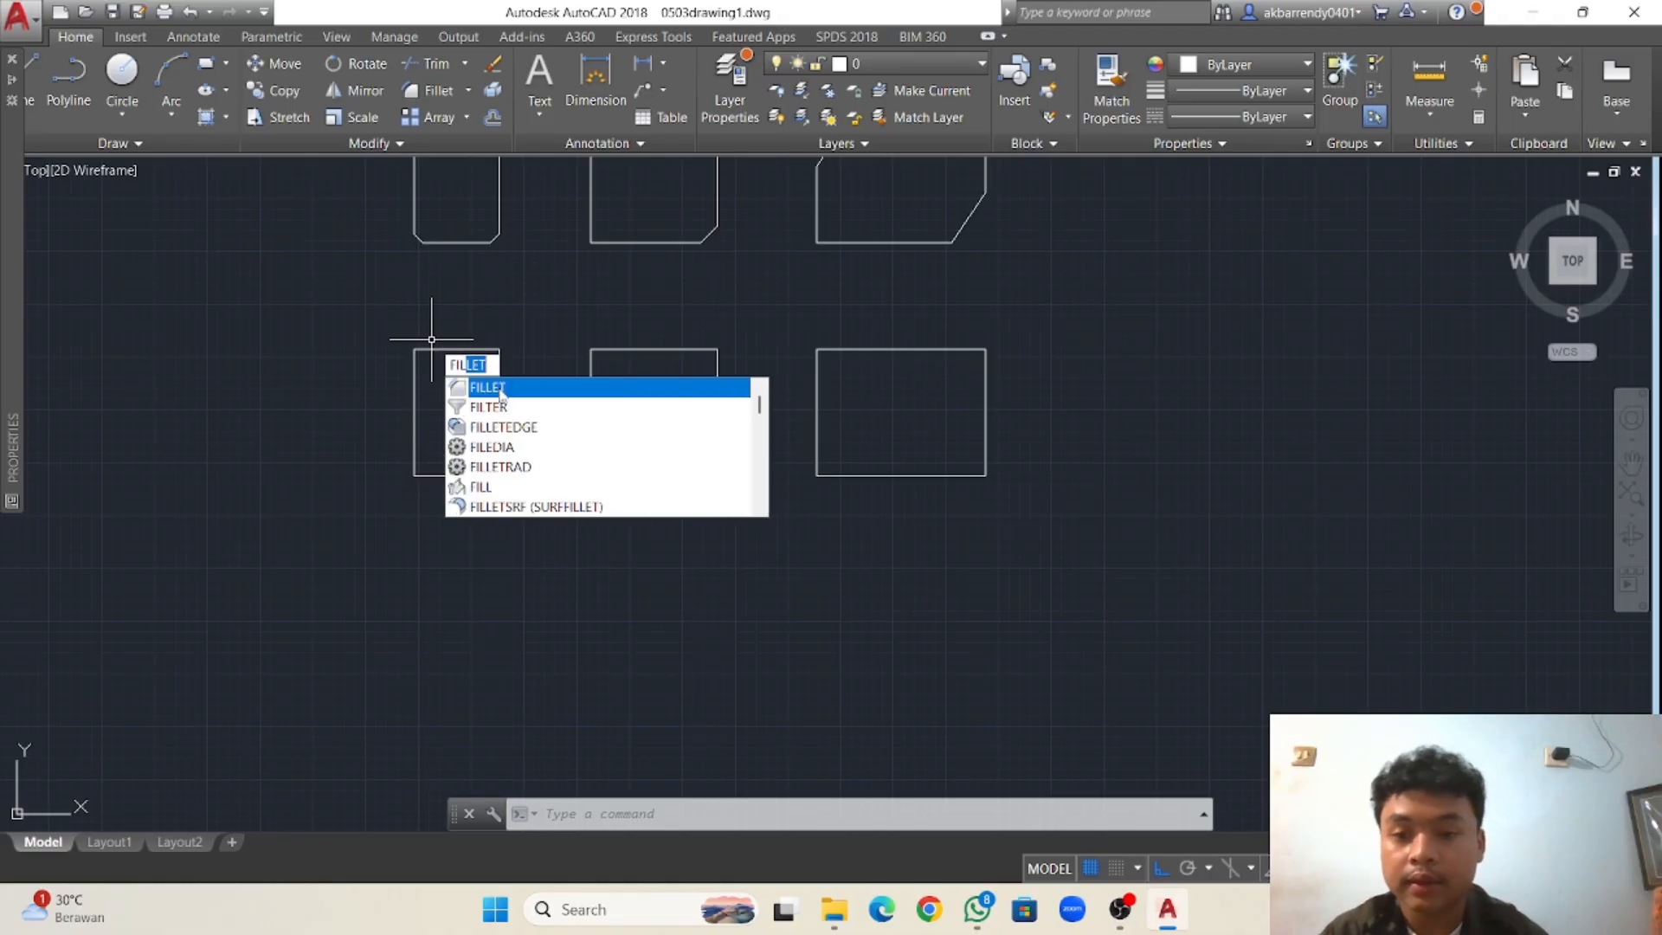
{"action": "left_click", "coordinate": [500, 389]}
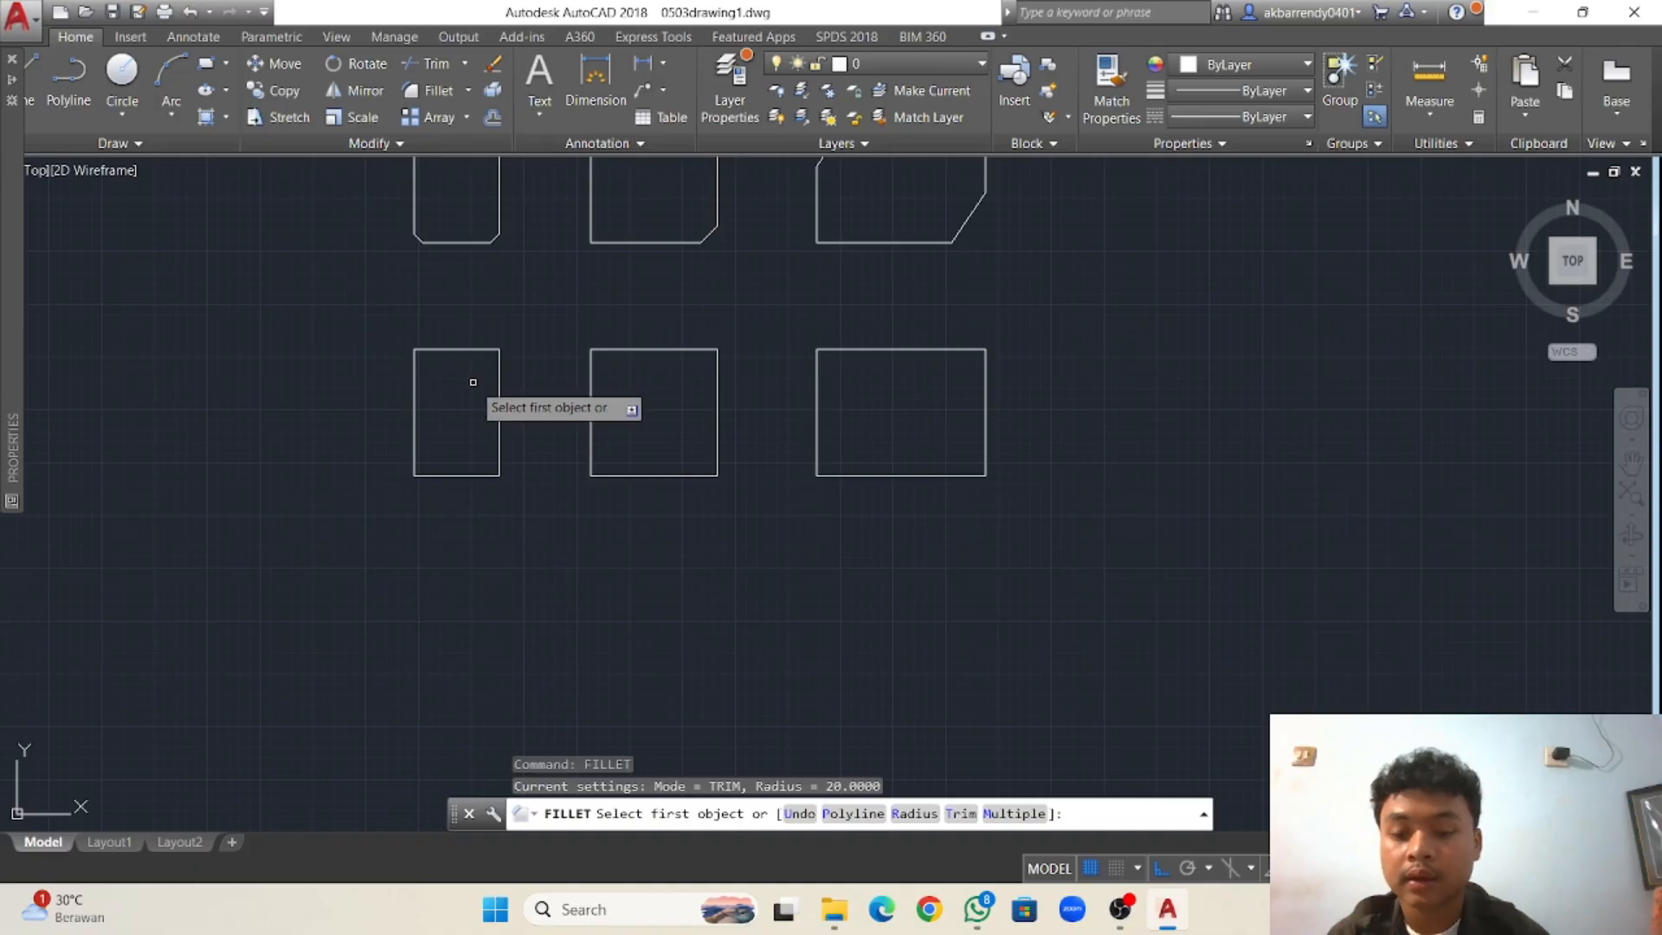
{"action": "type", "text": "r"}
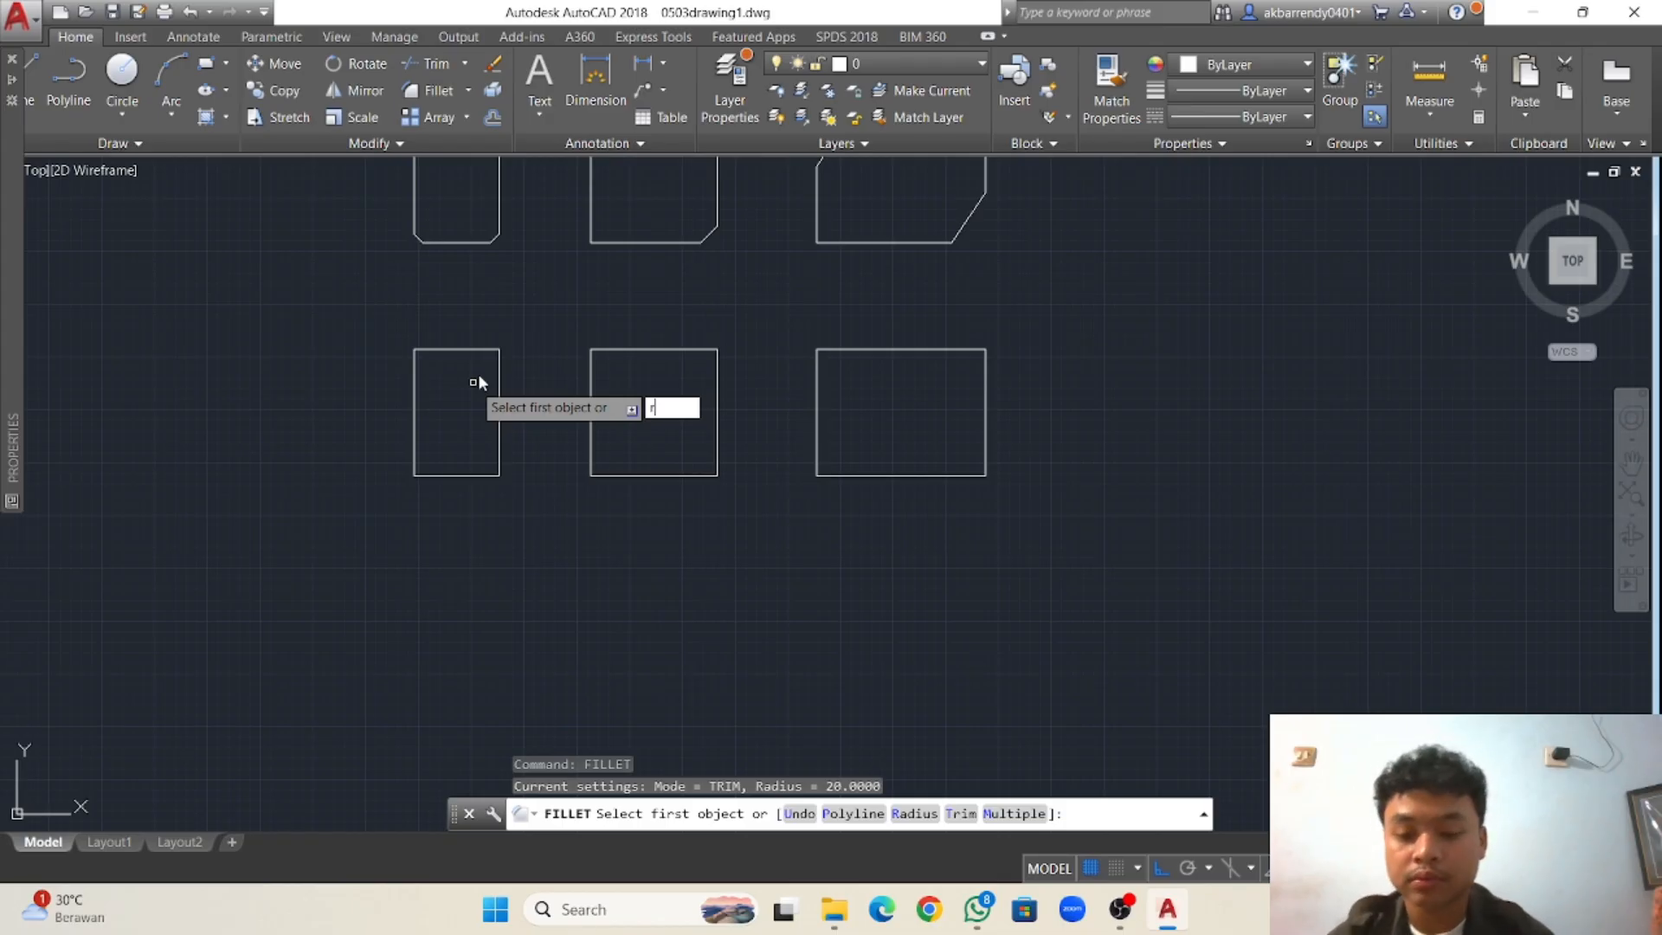
{"action": "key", "text": "Return"}
{"action": "type", "text": "2"}
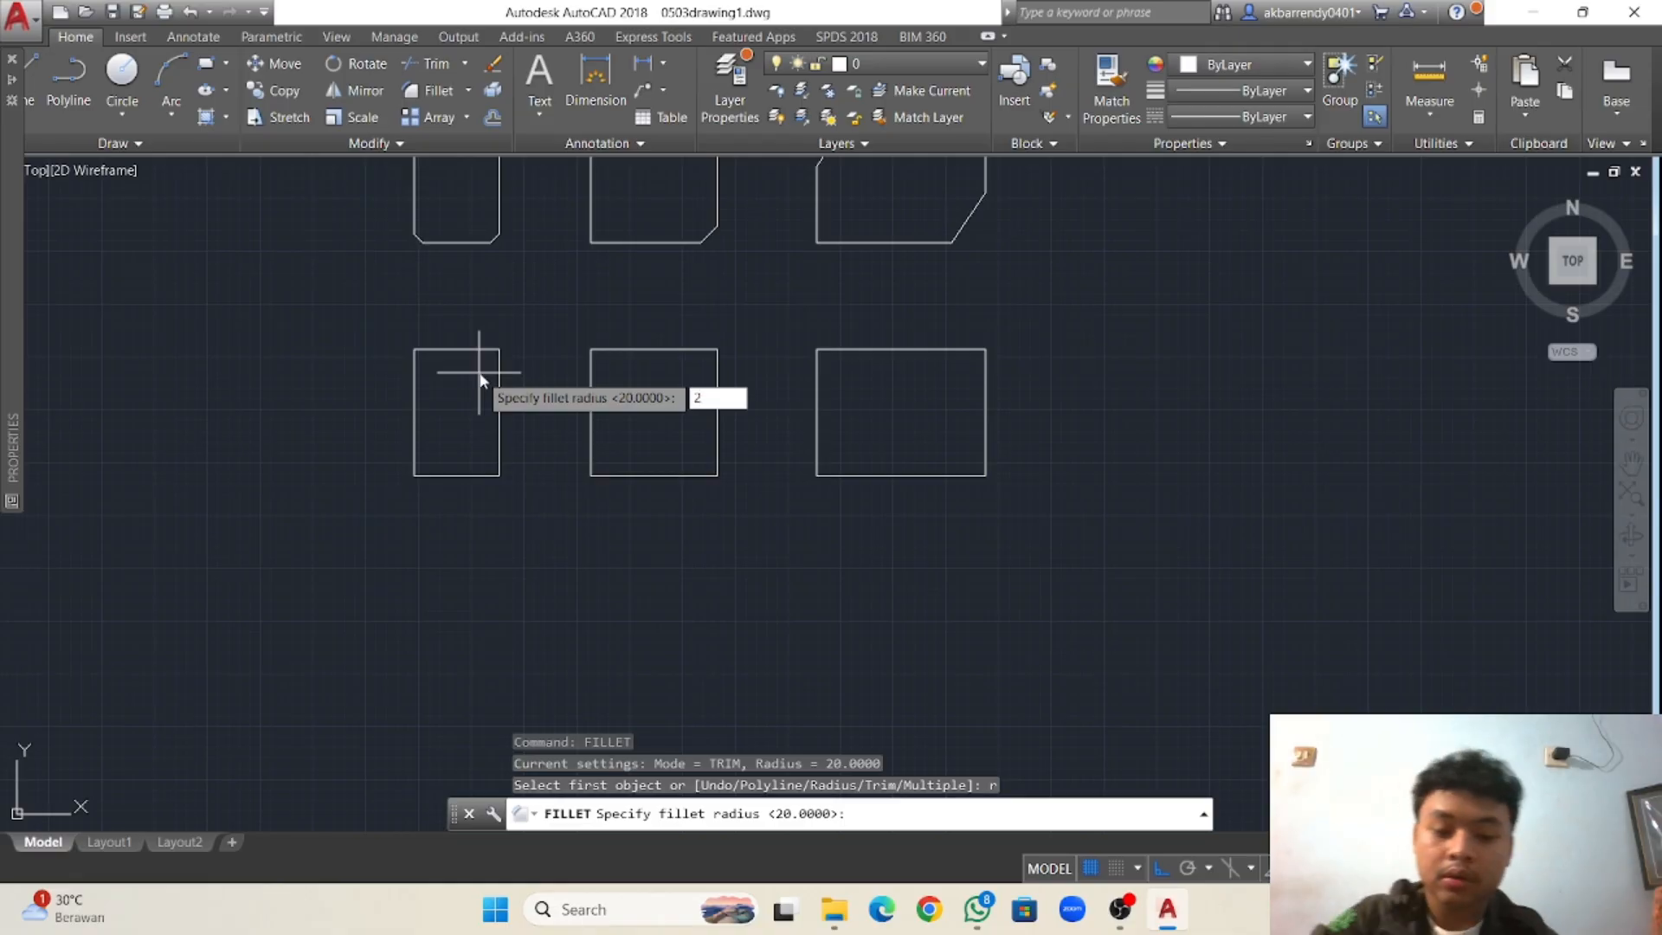
{"action": "type", "text": "0"}
{"action": "key", "text": "Return"}
{"action": "left_click", "coordinate": [444, 348]}
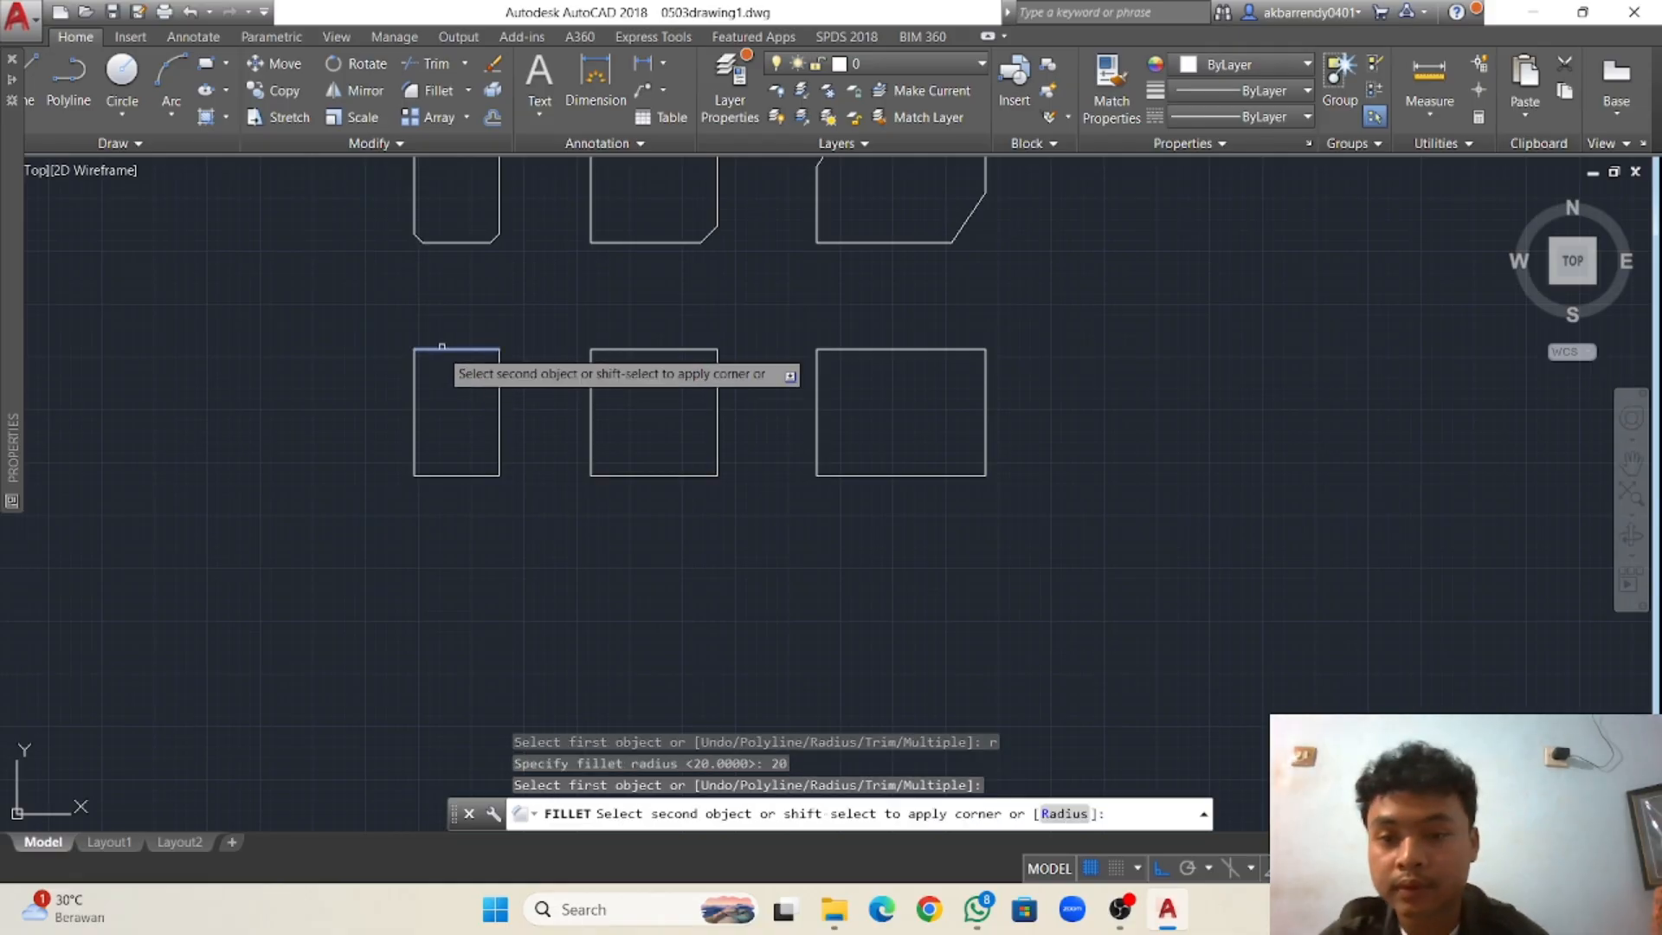
{"action": "left_click", "coordinate": [415, 407]}
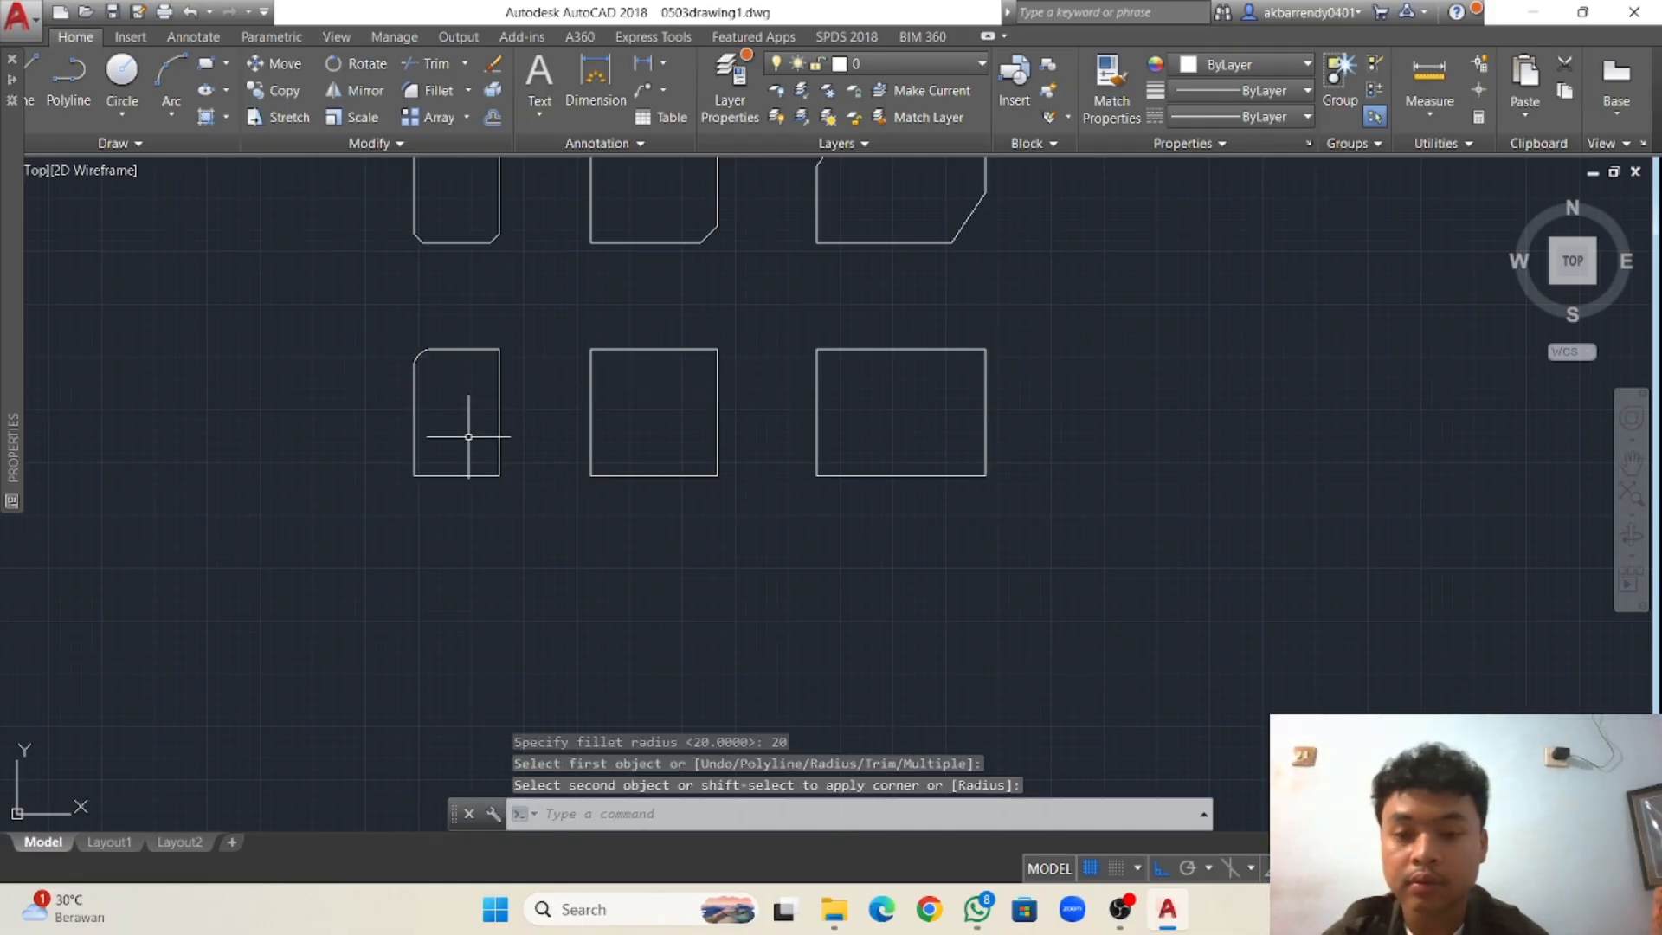
Fillet the lower-right corner of the lower 100 by 150 rectangle with radius 40.
{"action": "key", "text": "Return"}
{"action": "type", "text": "r"}
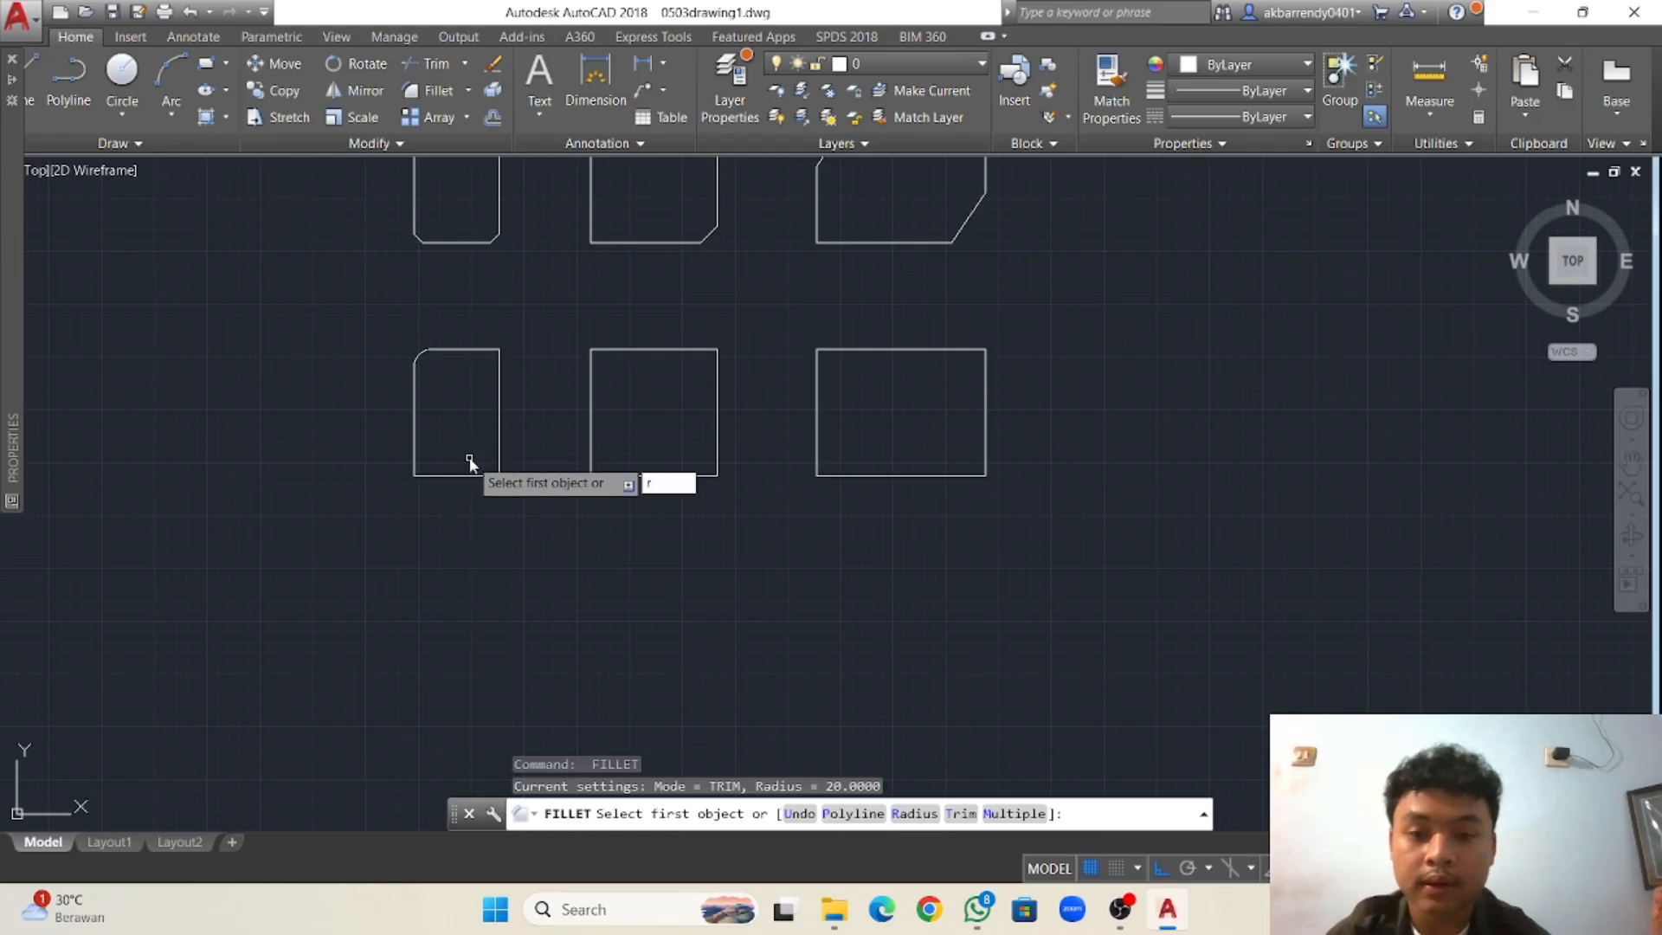
{"action": "key", "text": "Return"}
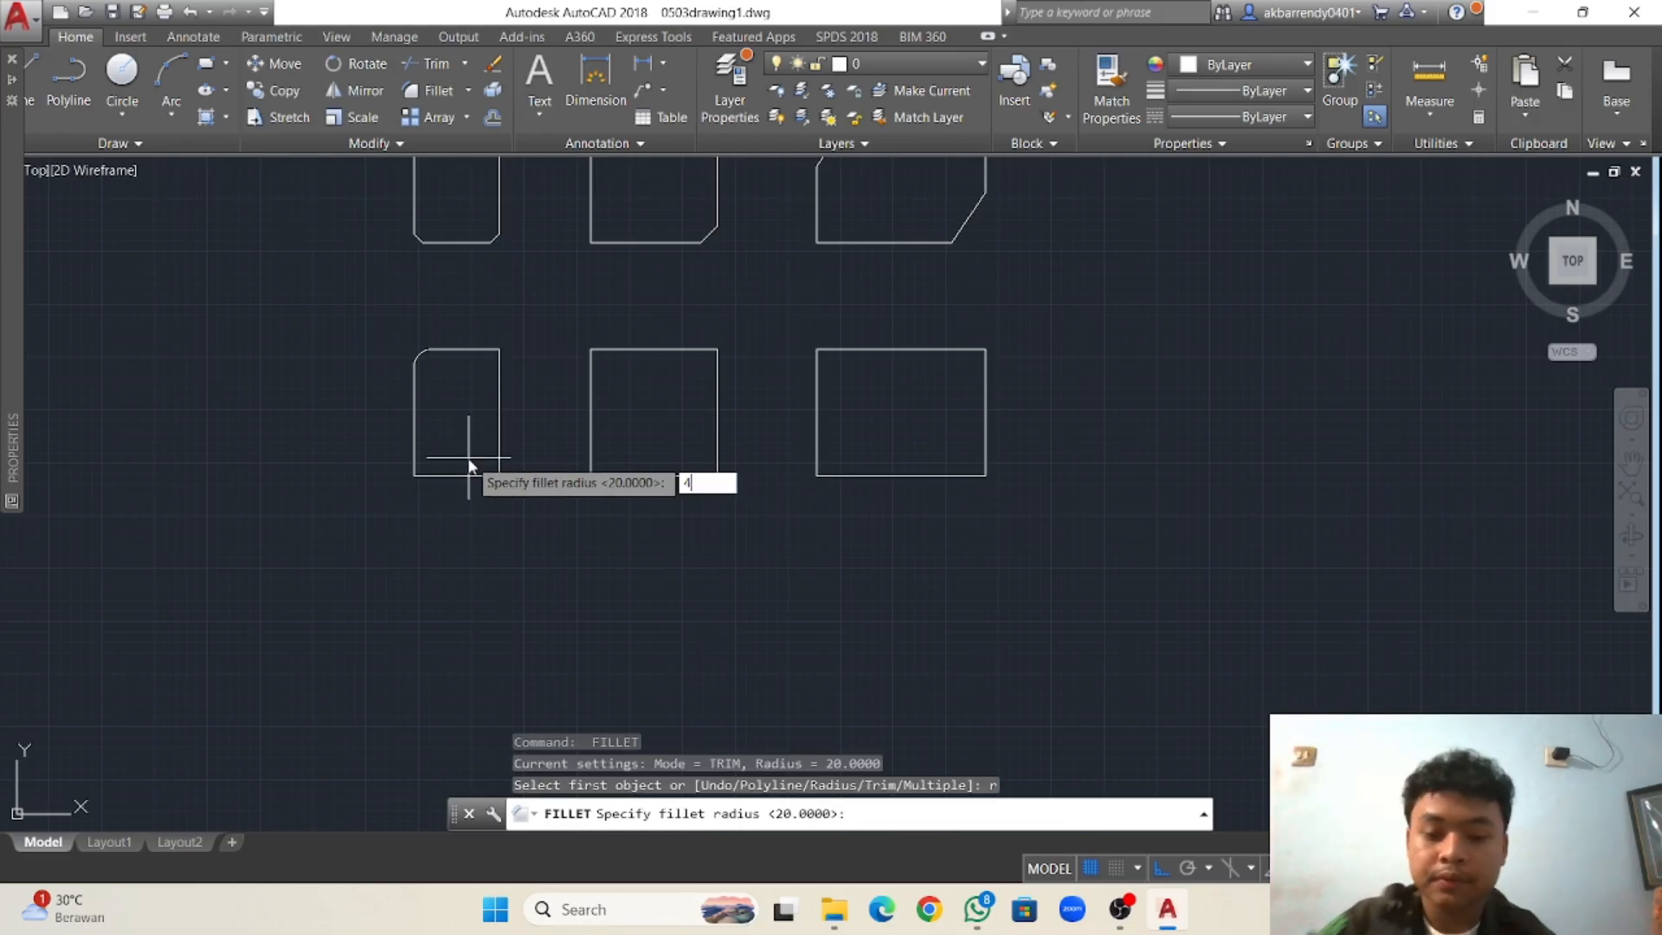
{"action": "type", "text": "40"}
{"action": "key", "text": "Return"}
{"action": "left_click", "coordinate": [468, 475]}
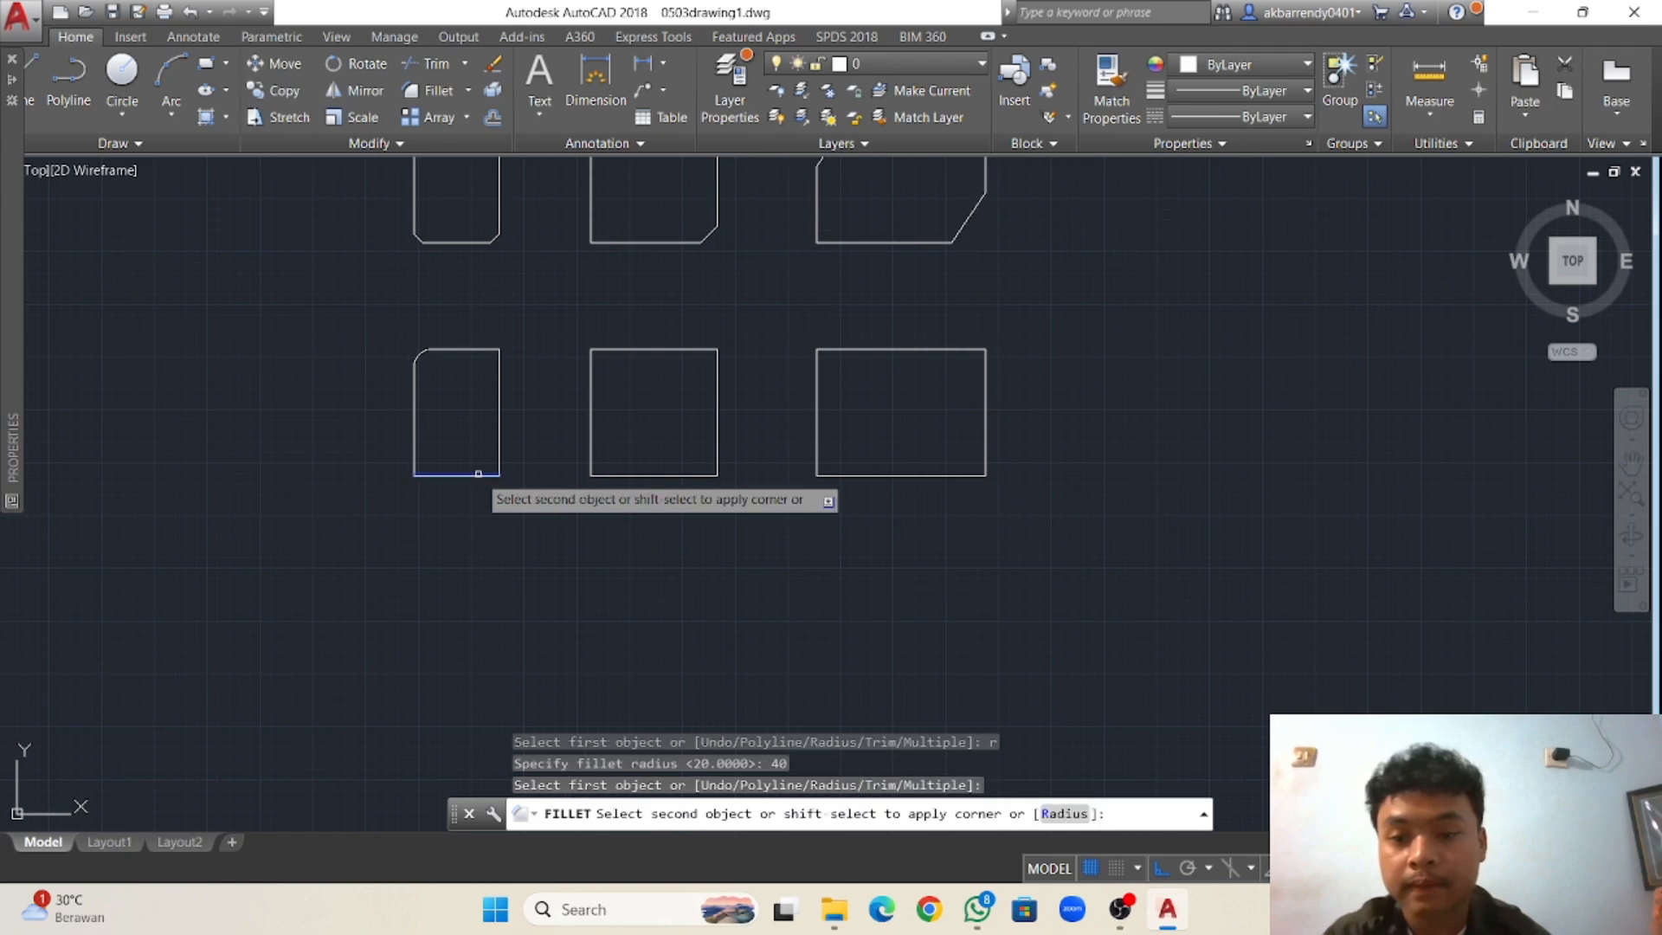
{"action": "left_click", "coordinate": [499, 431]}
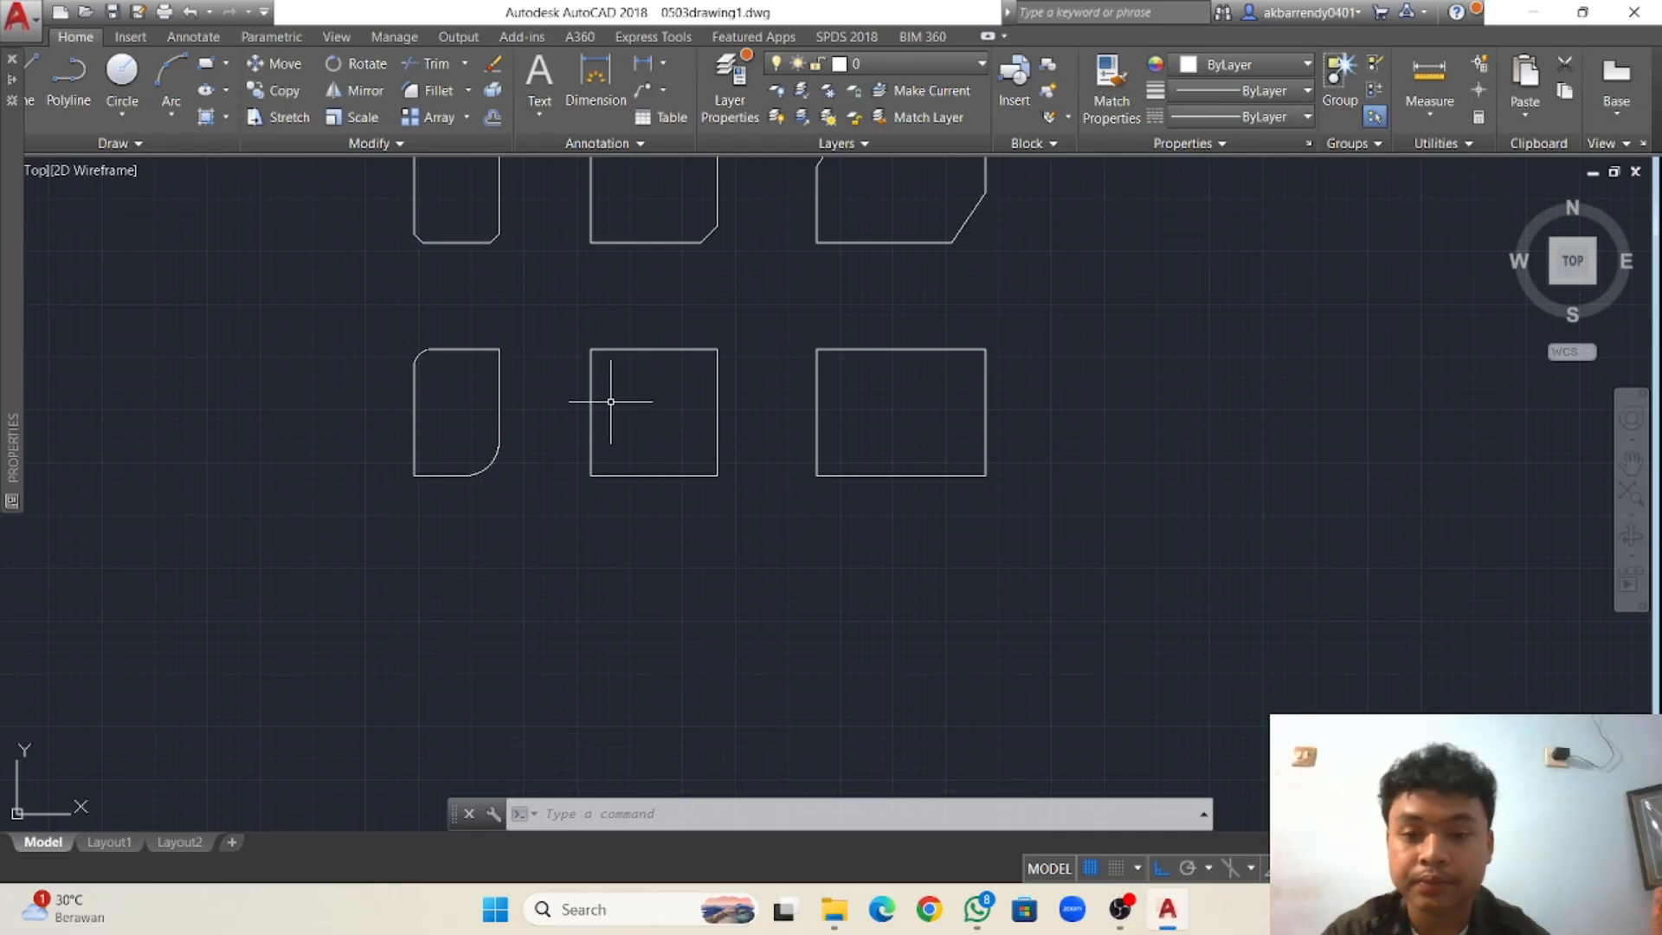
Fillet the upper-left corner of the 150 by 150 square in the lower row with radius 30.
{"action": "type", "text": "f"}
{"action": "key", "text": "Return"}
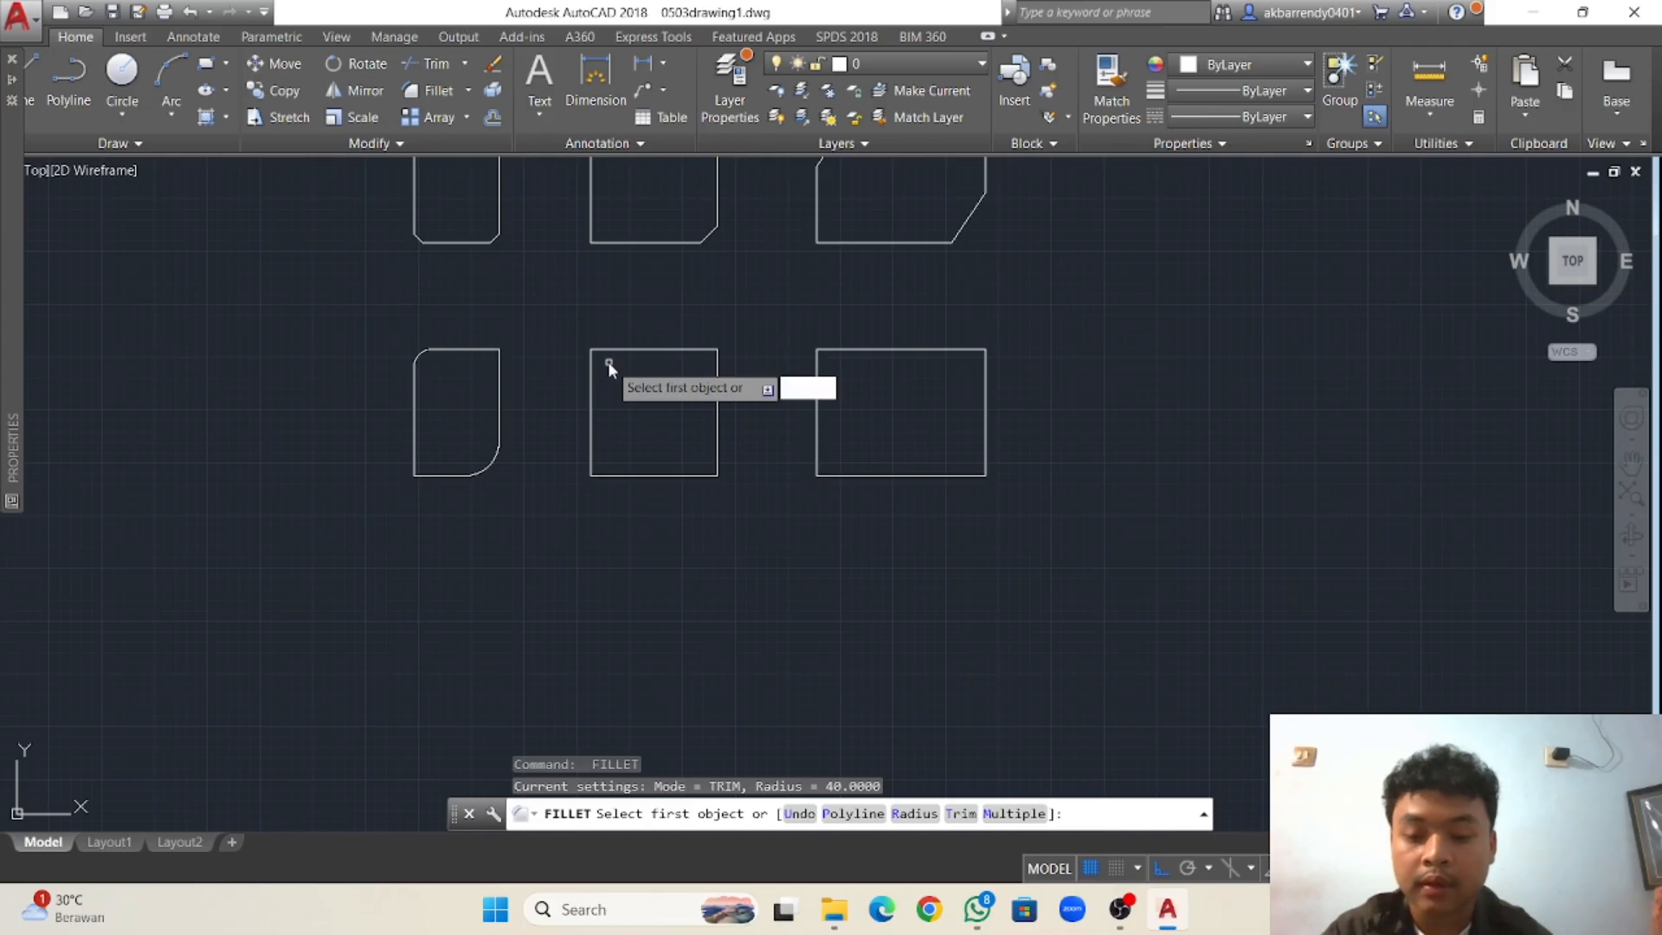
{"action": "key", "text": "Return"}
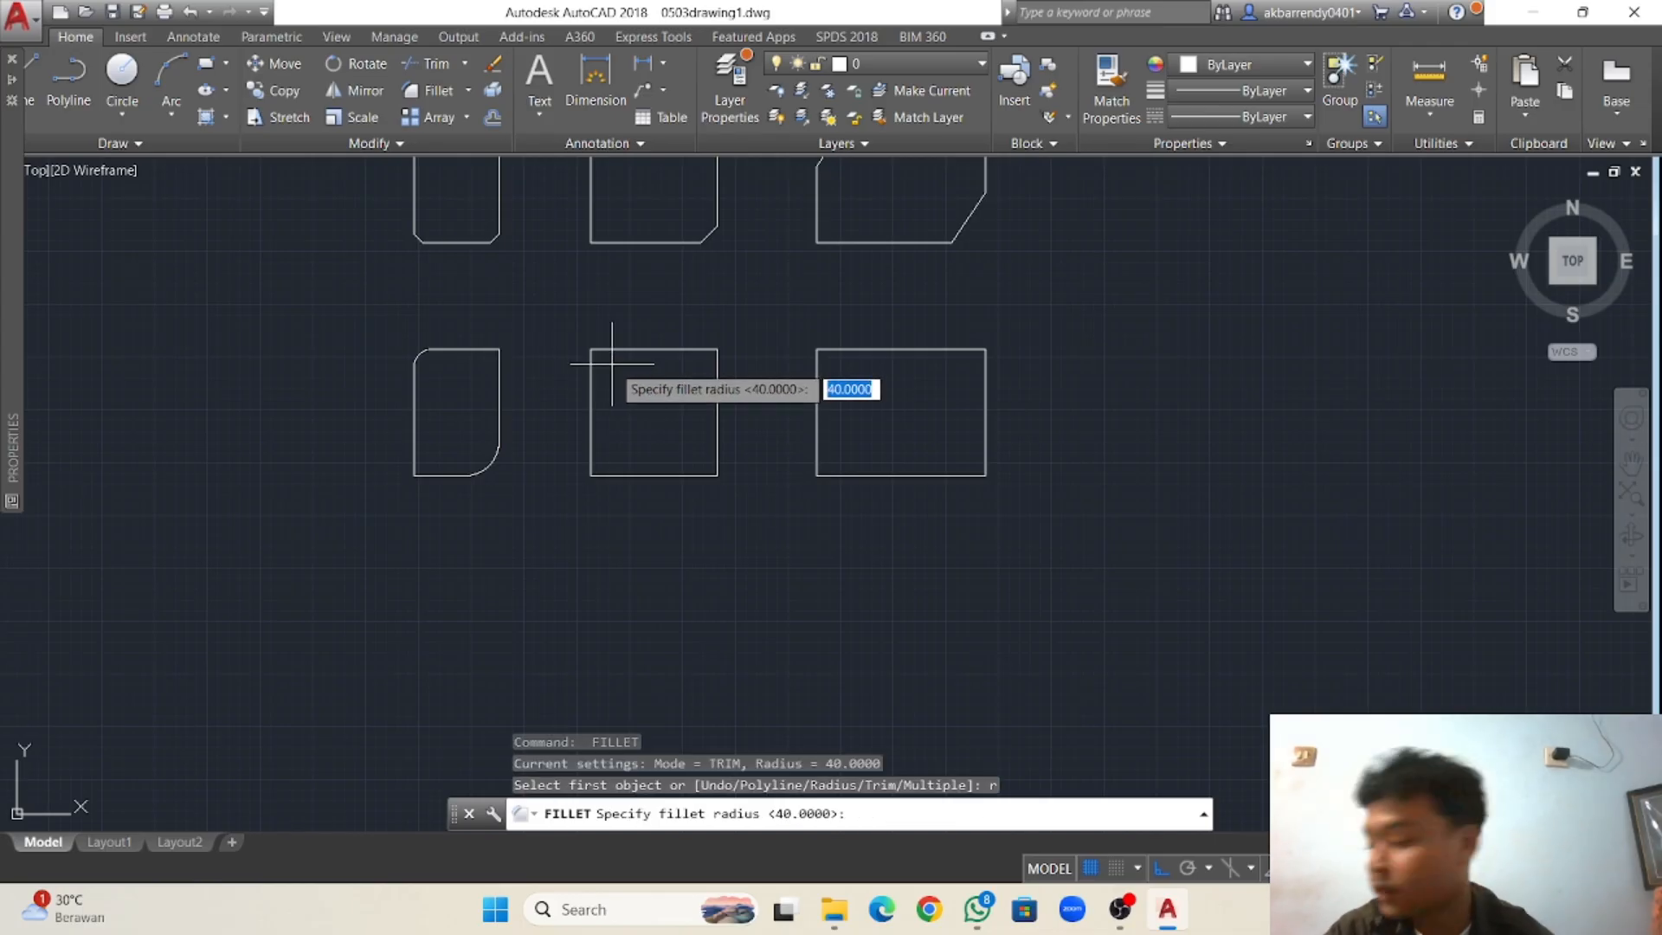
{"action": "type", "text": "3"}
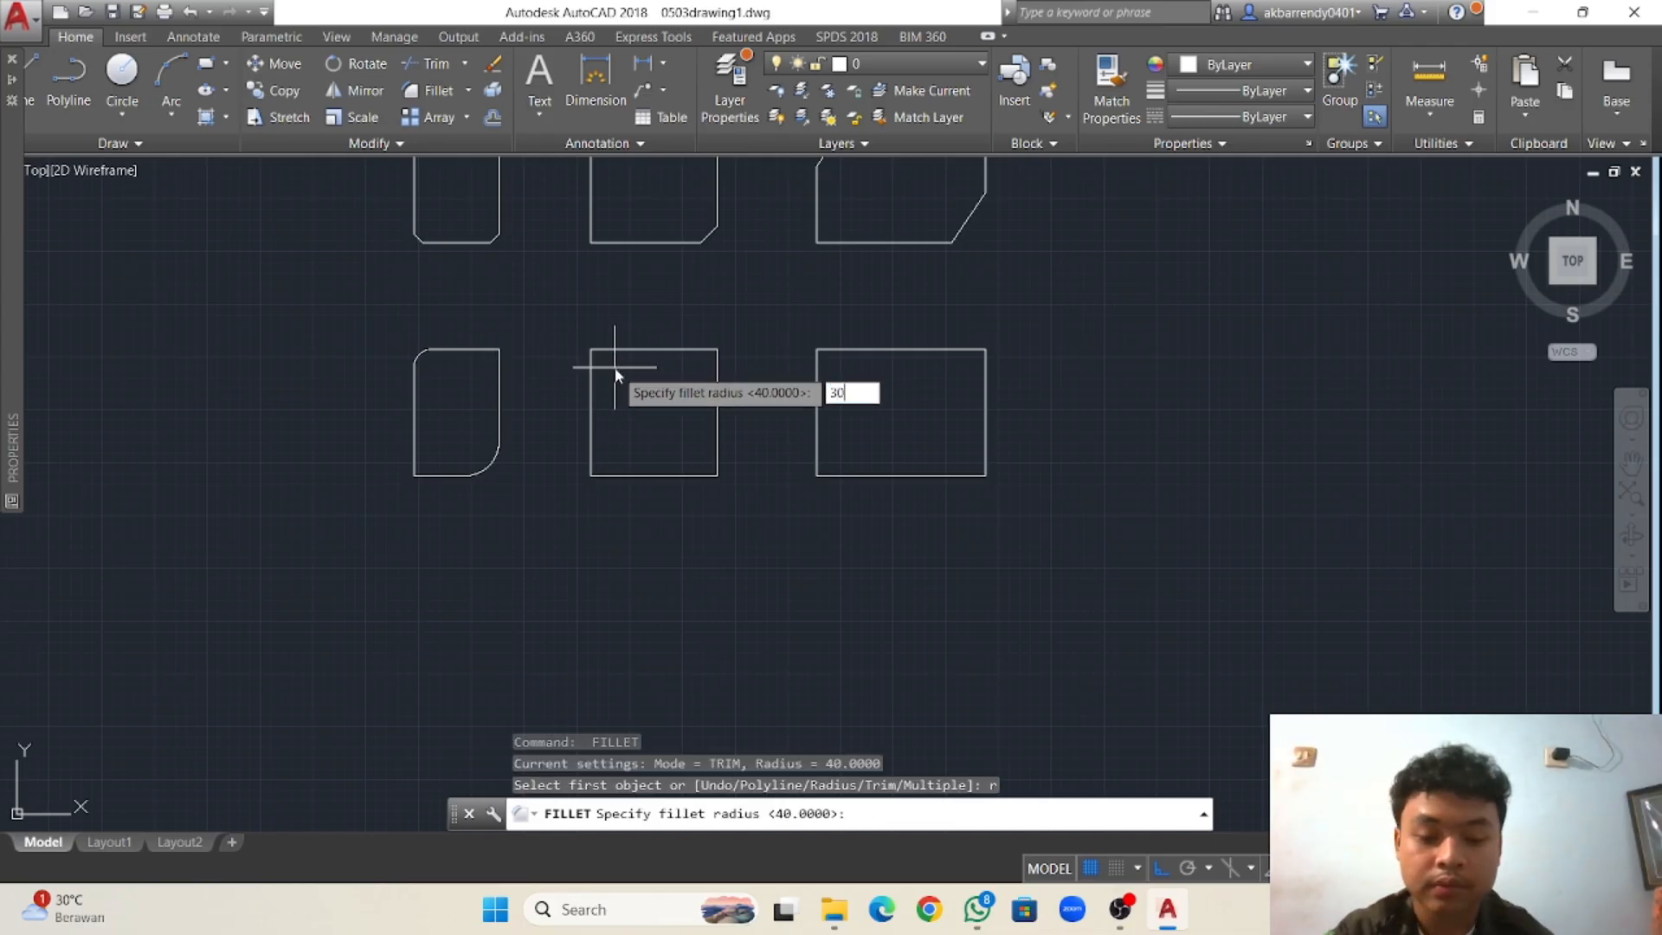
{"action": "type", "text": "0"}
{"action": "key", "text": "Return"}
{"action": "left_click", "coordinate": [611, 350]}
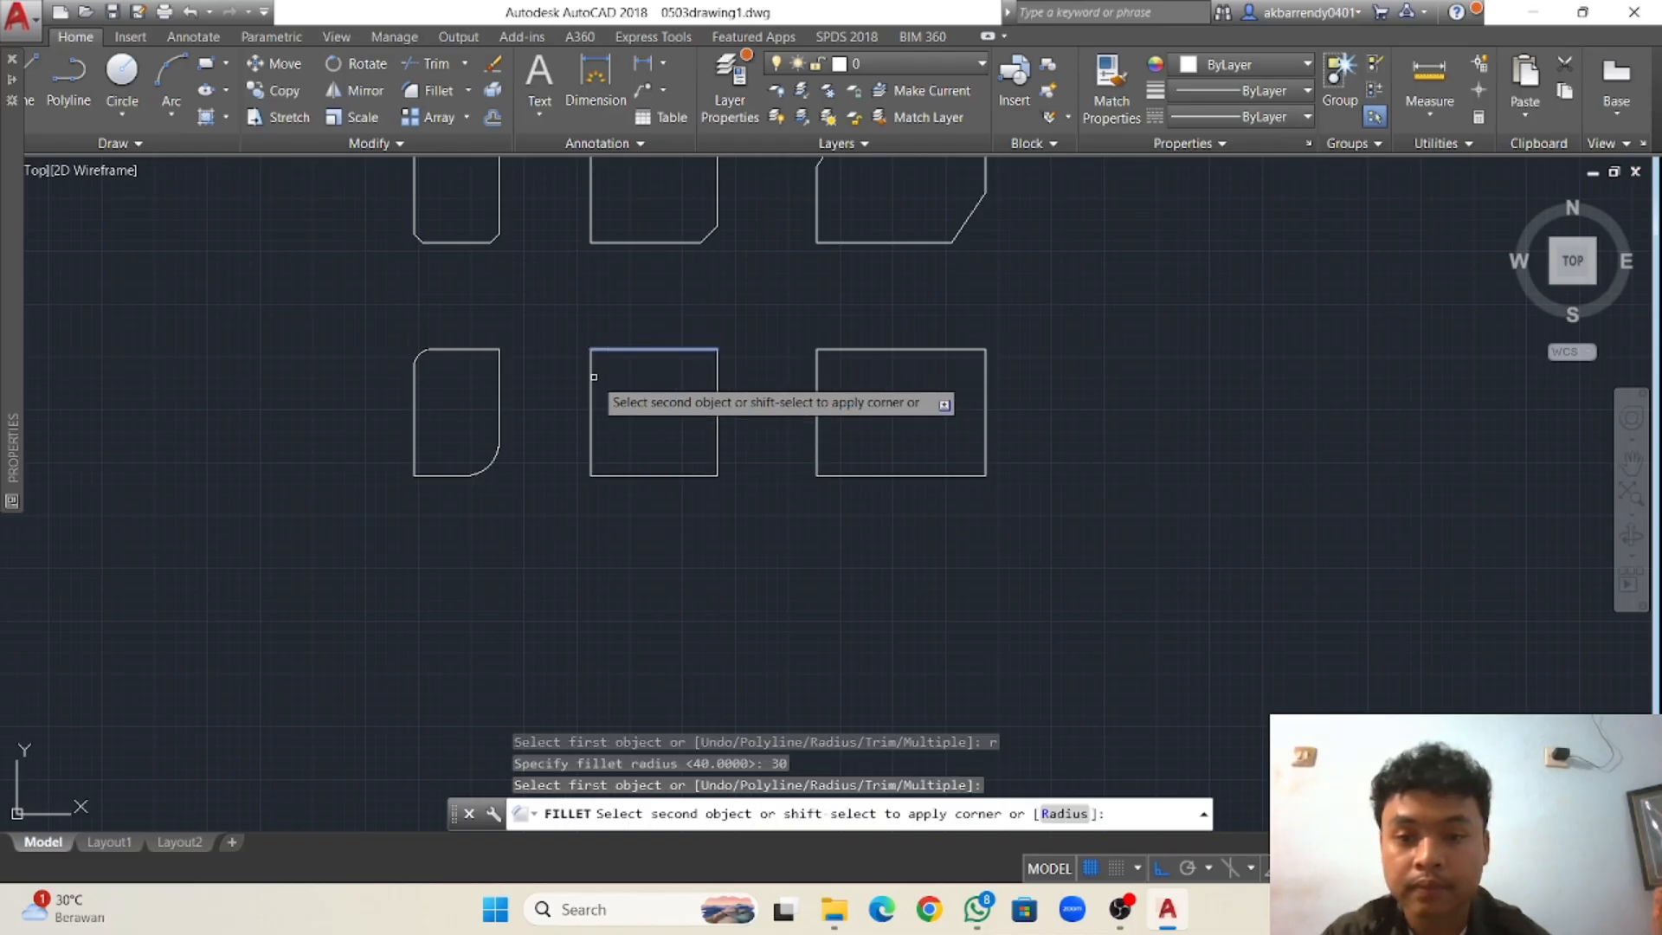
{"action": "left_click", "coordinate": [593, 376]}
Fillet the lower-right corner of the lower 150 by 150 square with radius 50.
{"action": "key", "text": "Return"}
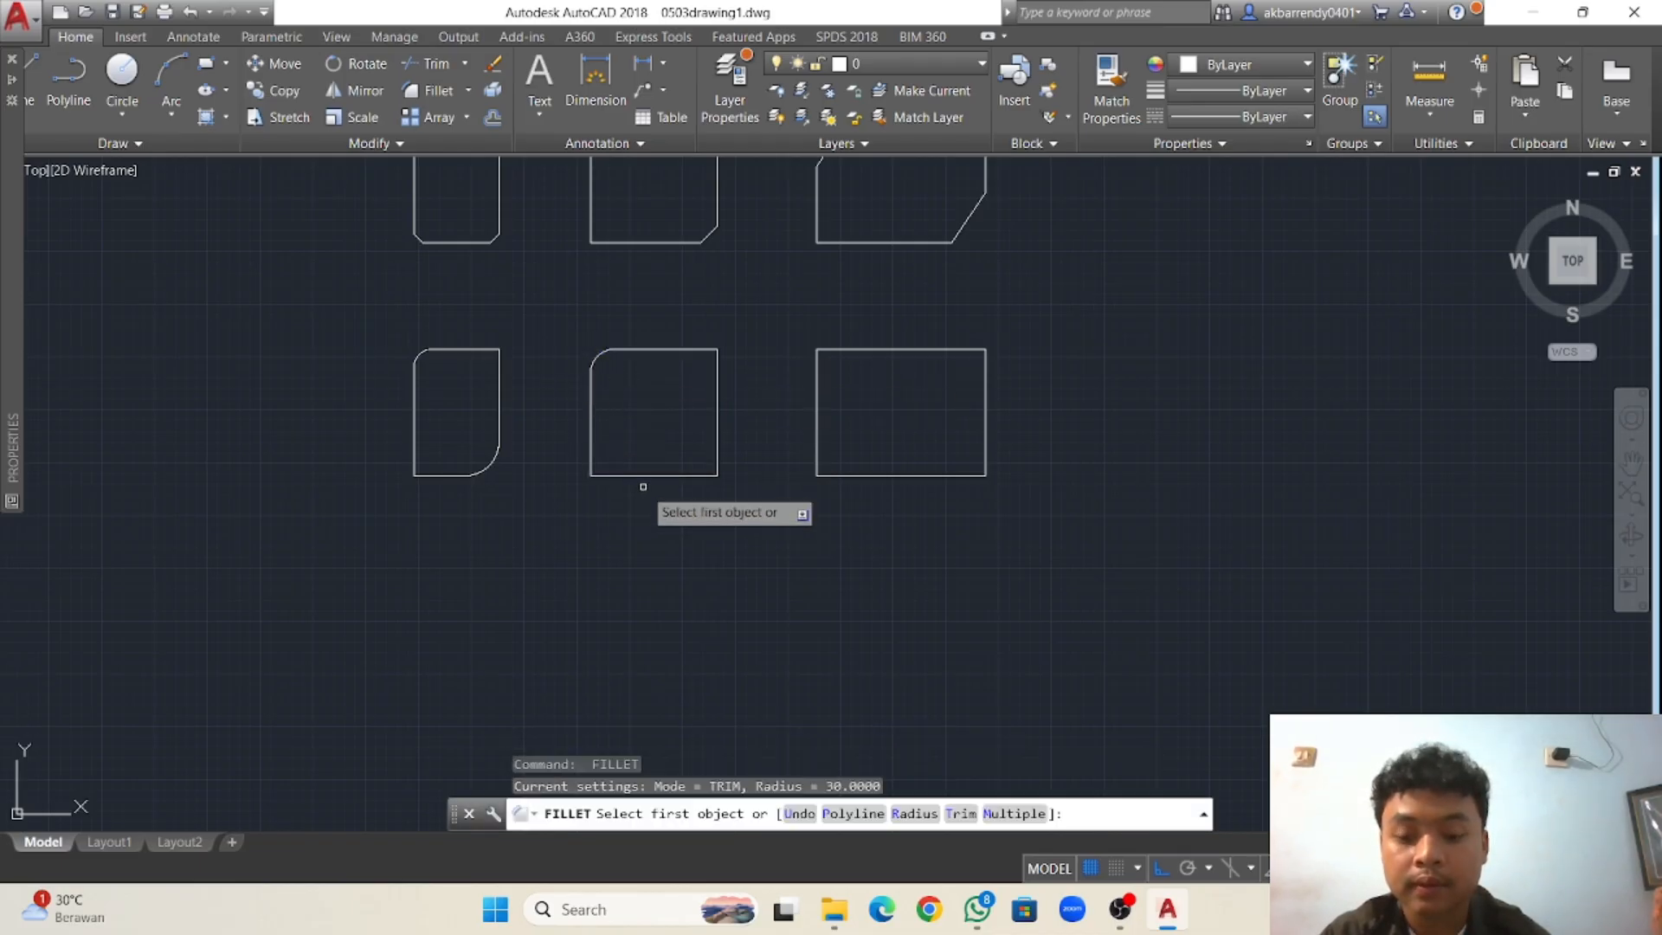
{"action": "type", "text": "r"}
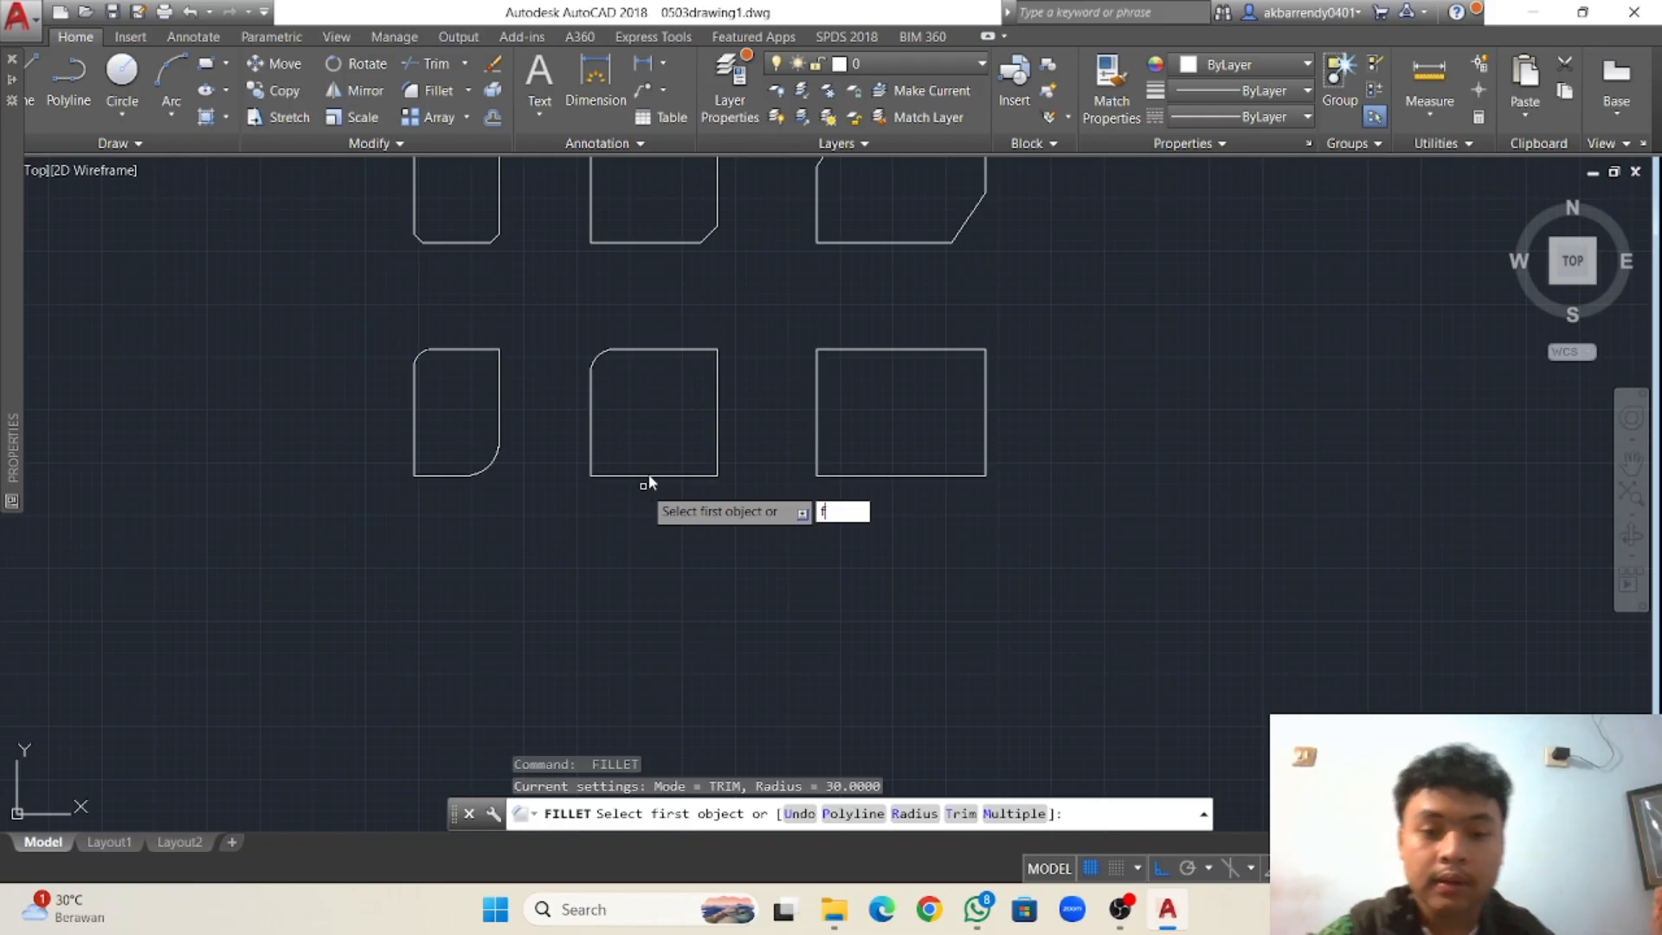
{"action": "key", "text": "Return"}
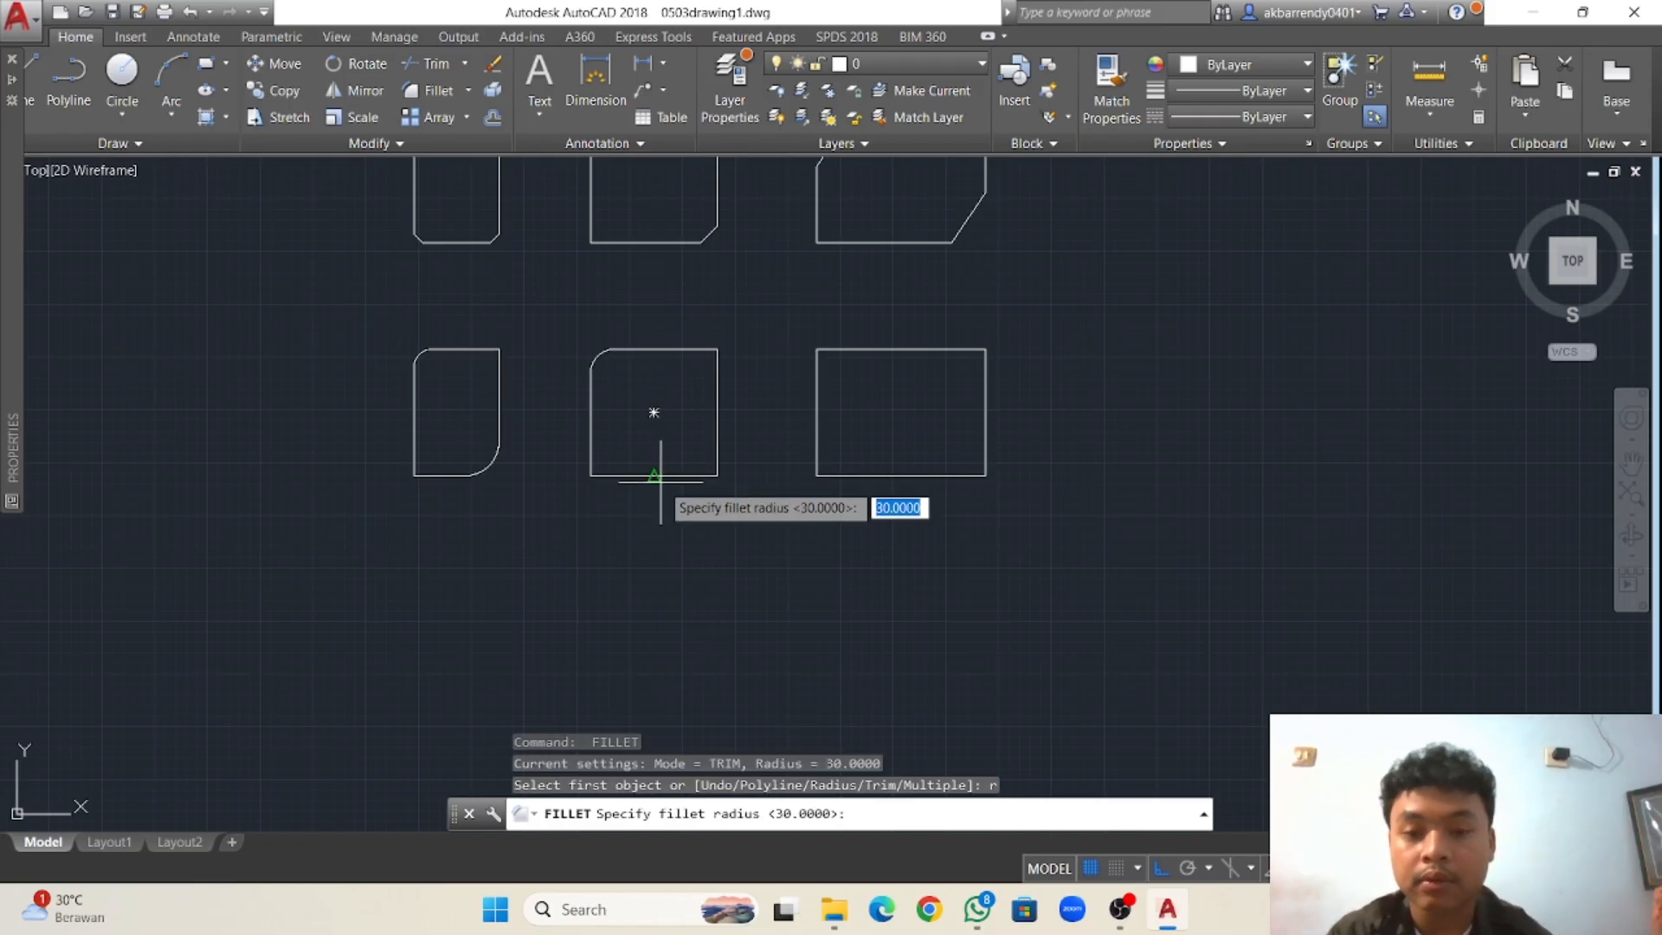
{"action": "key", "text": "Return"}
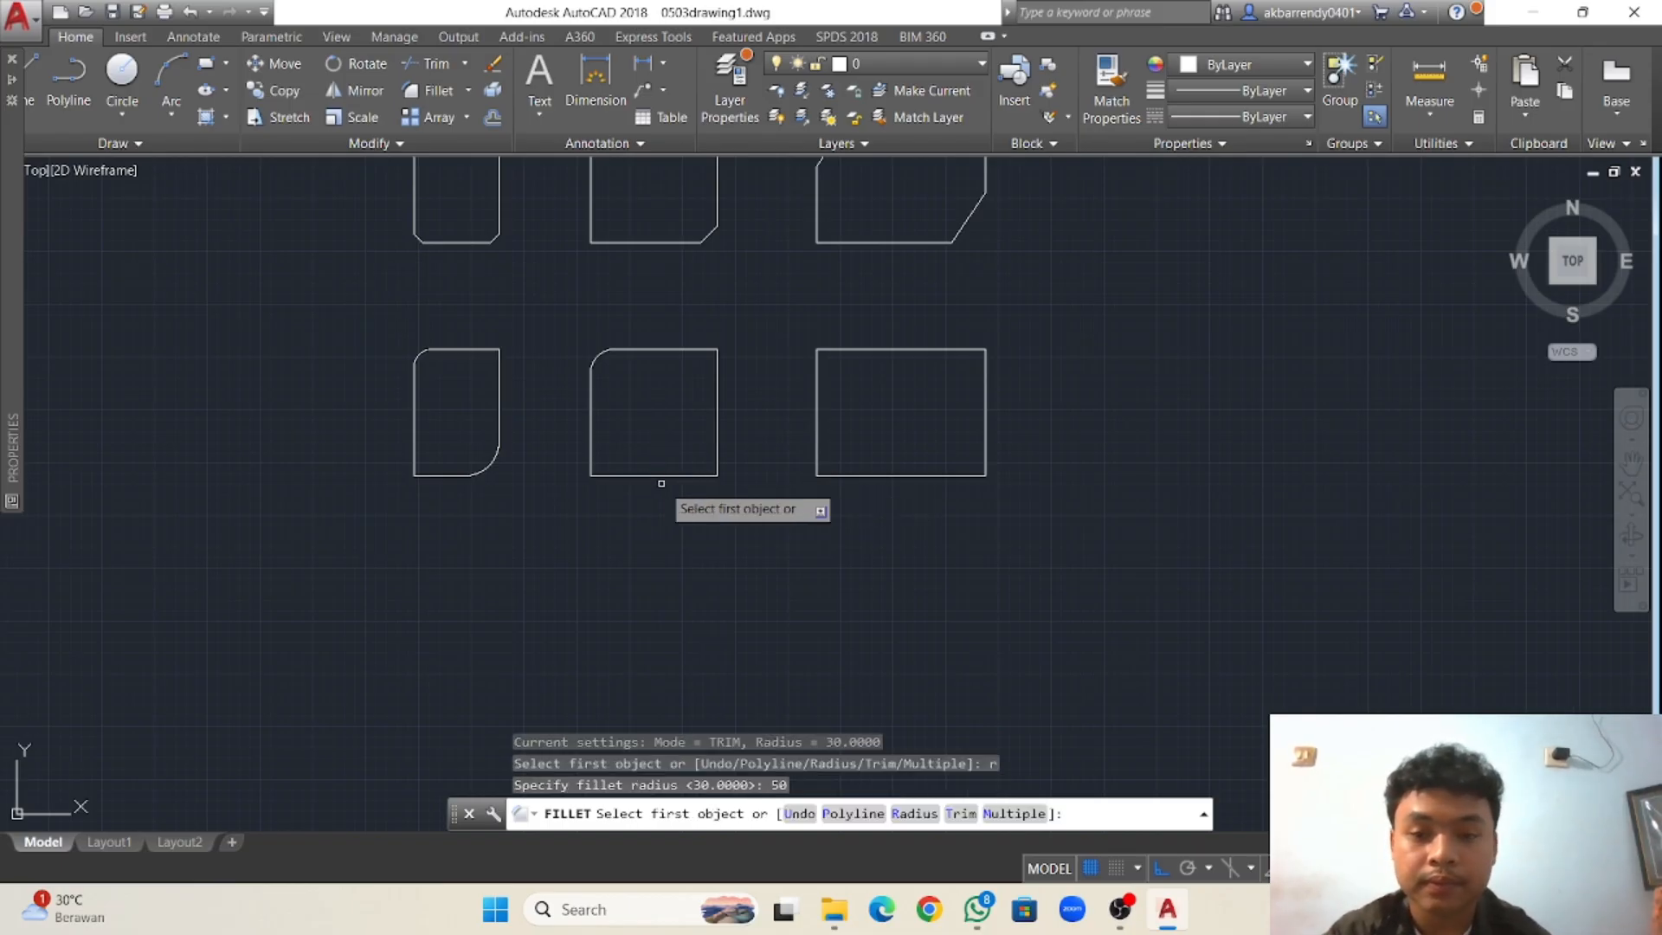
{"action": "left_click", "coordinate": [663, 475]}
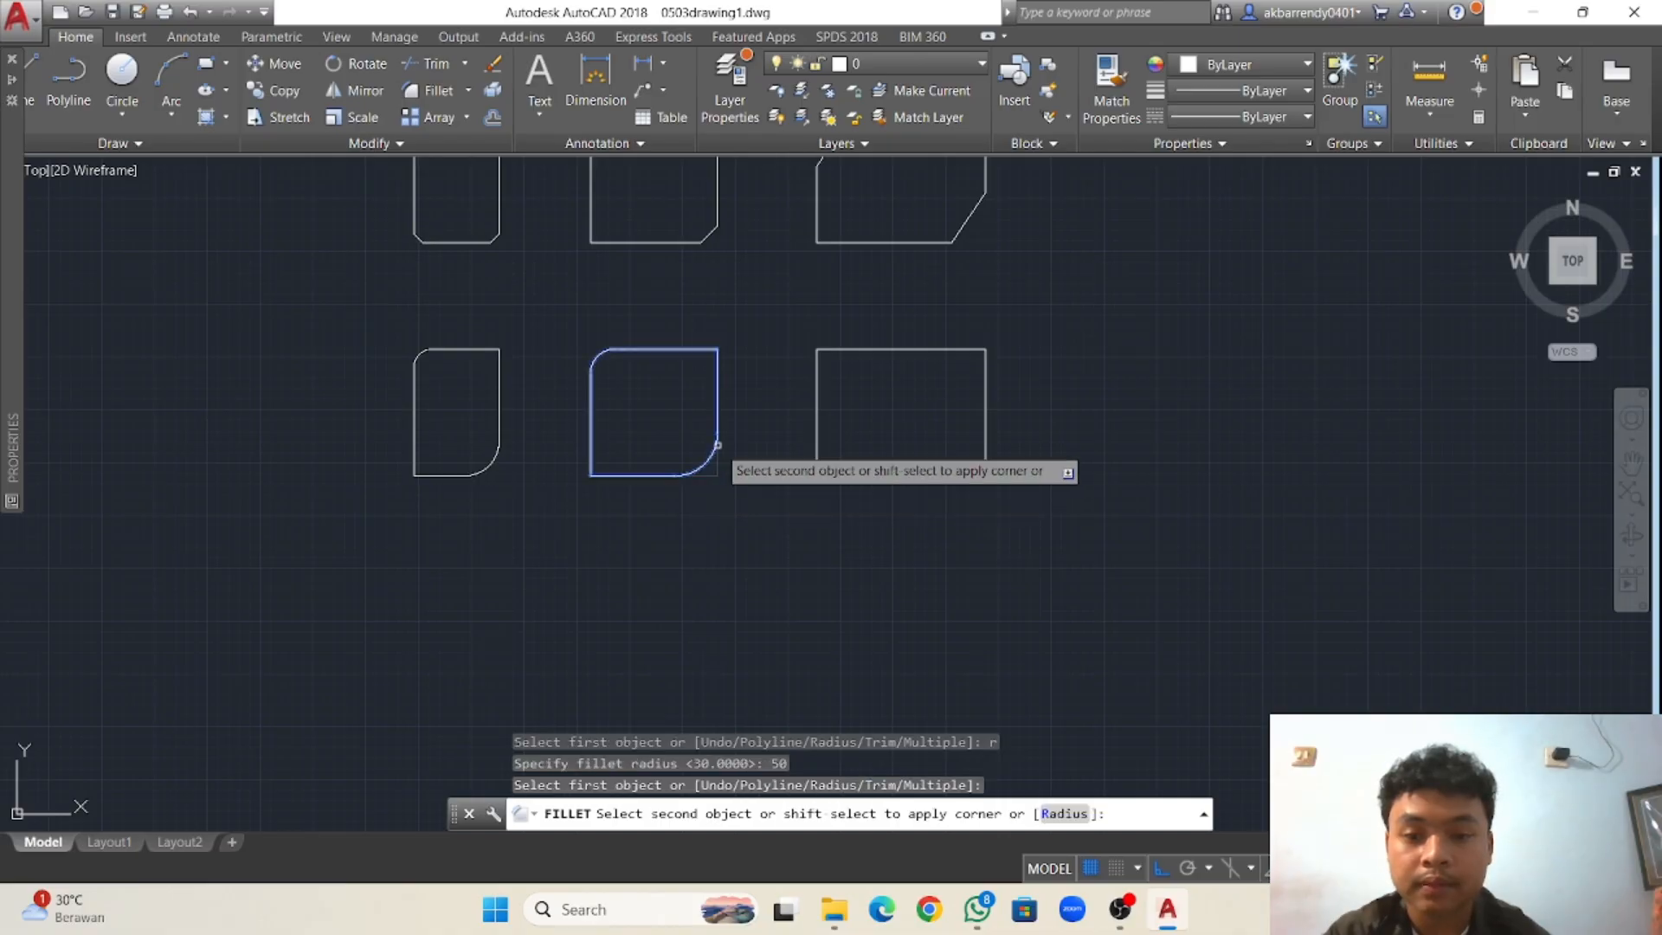
{"action": "left_click", "coordinate": [717, 448]}
Fillet the upper-left corner of the 200 by 150 rectangle in the lower row with radius 40.
{"action": "middle_click_drag", "start_coordinate": [1166, 454], "coordinate": [1006, 499]}
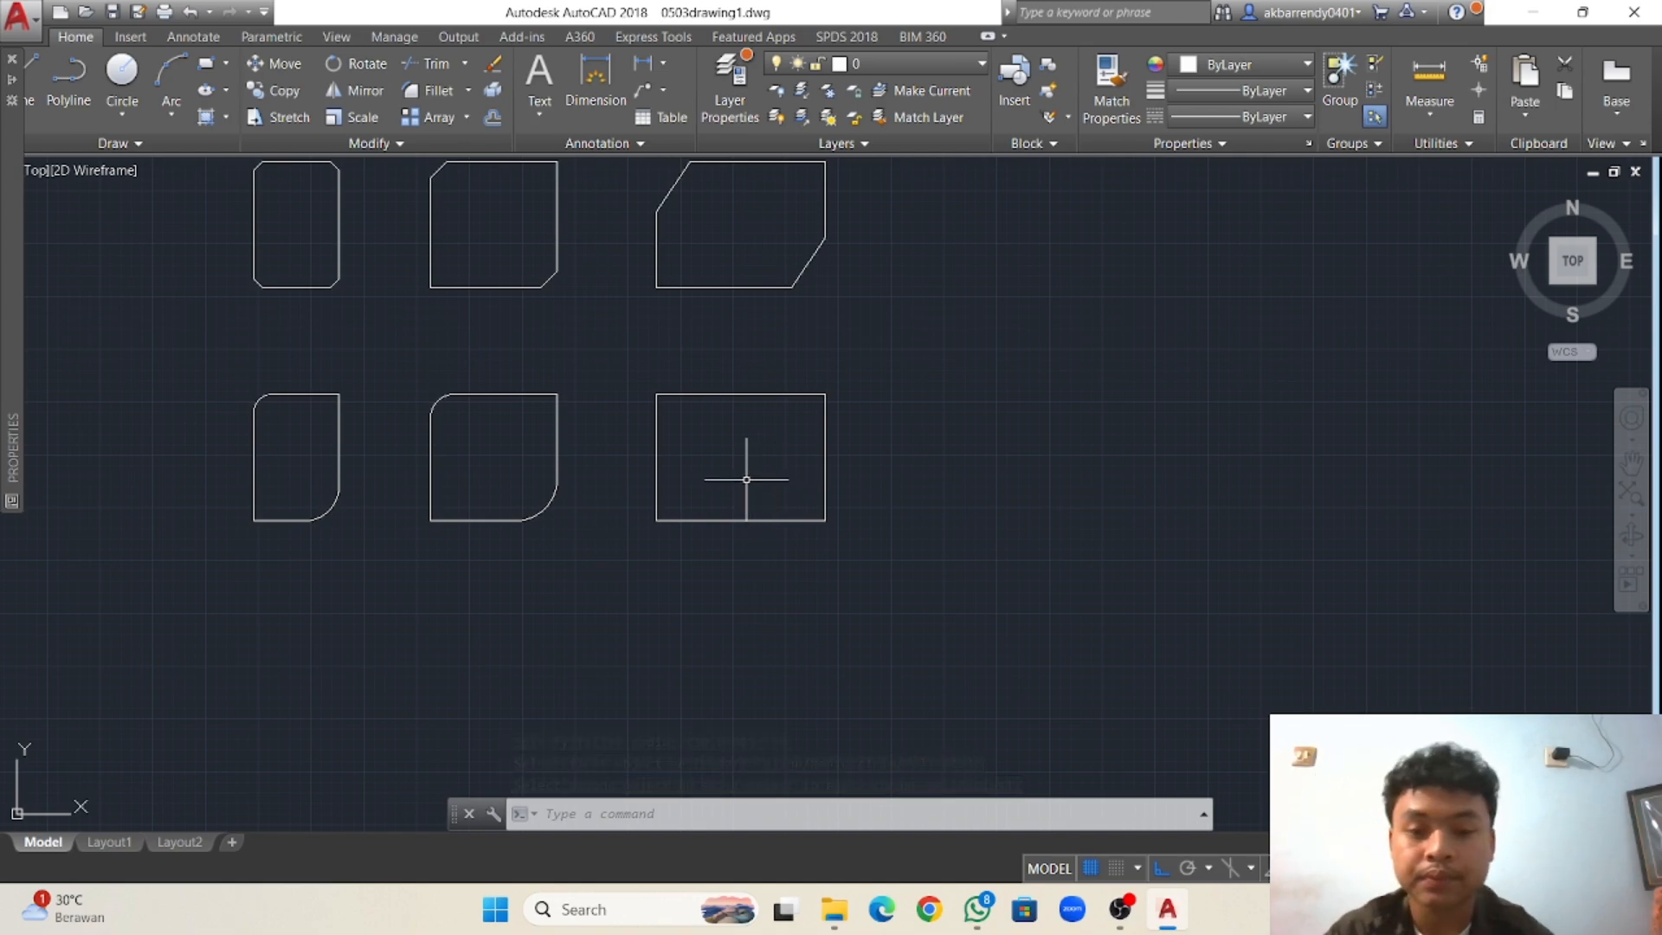
{"action": "type", "text": "f"}
{"action": "key", "text": "Return"}
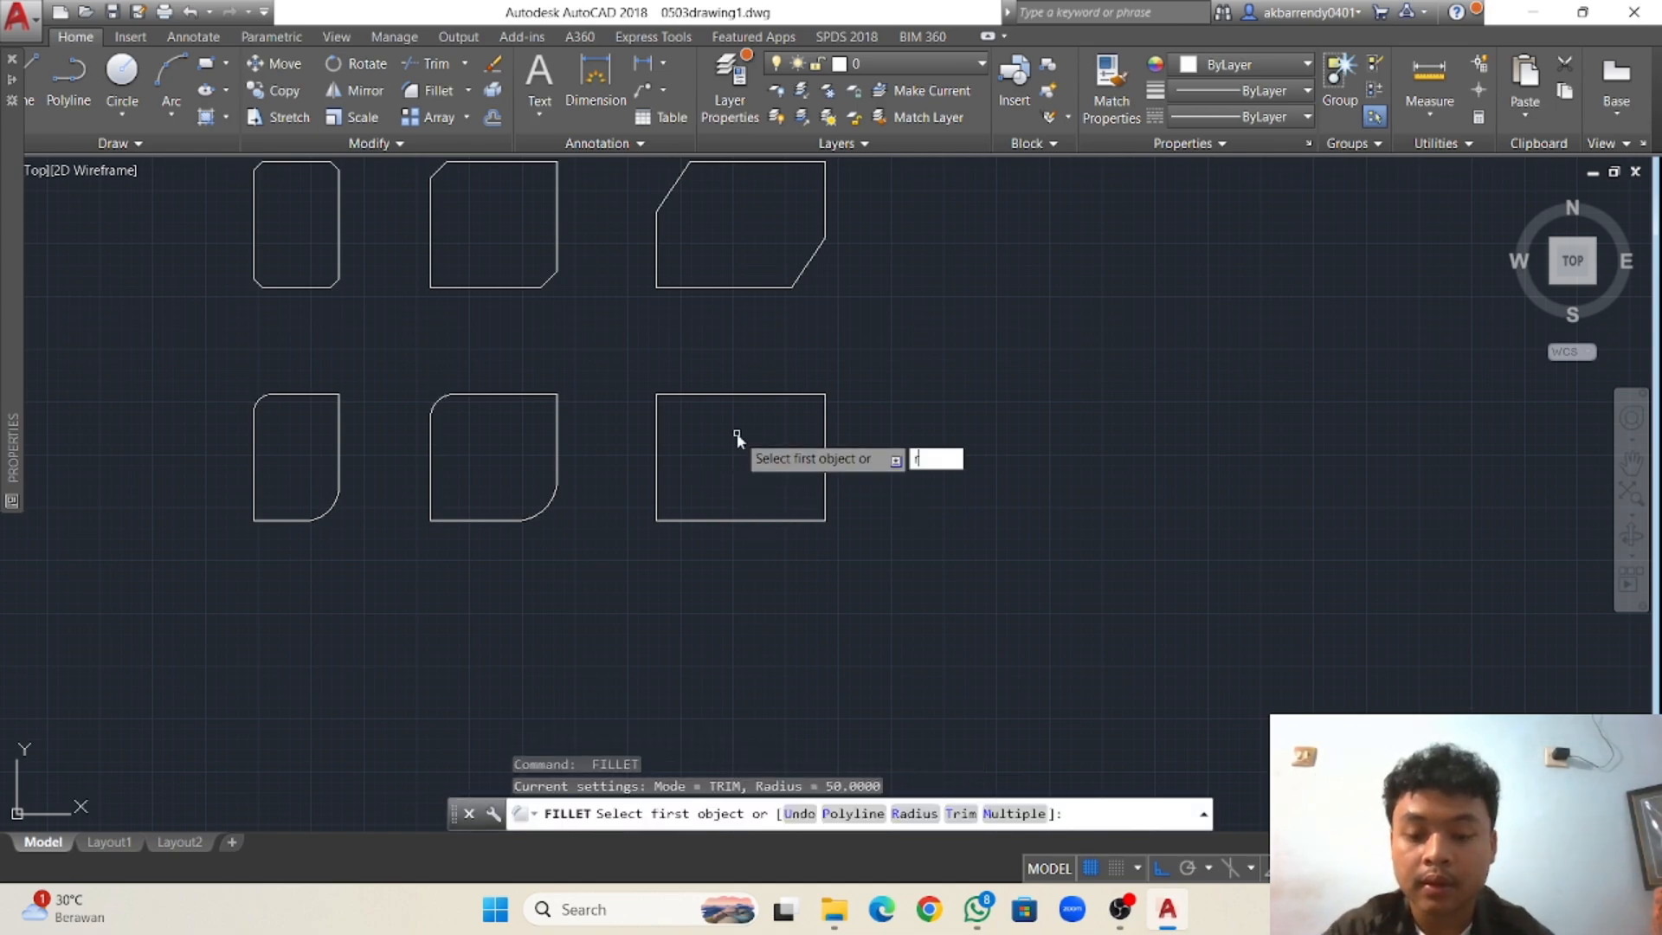
{"action": "key", "text": "Return"}
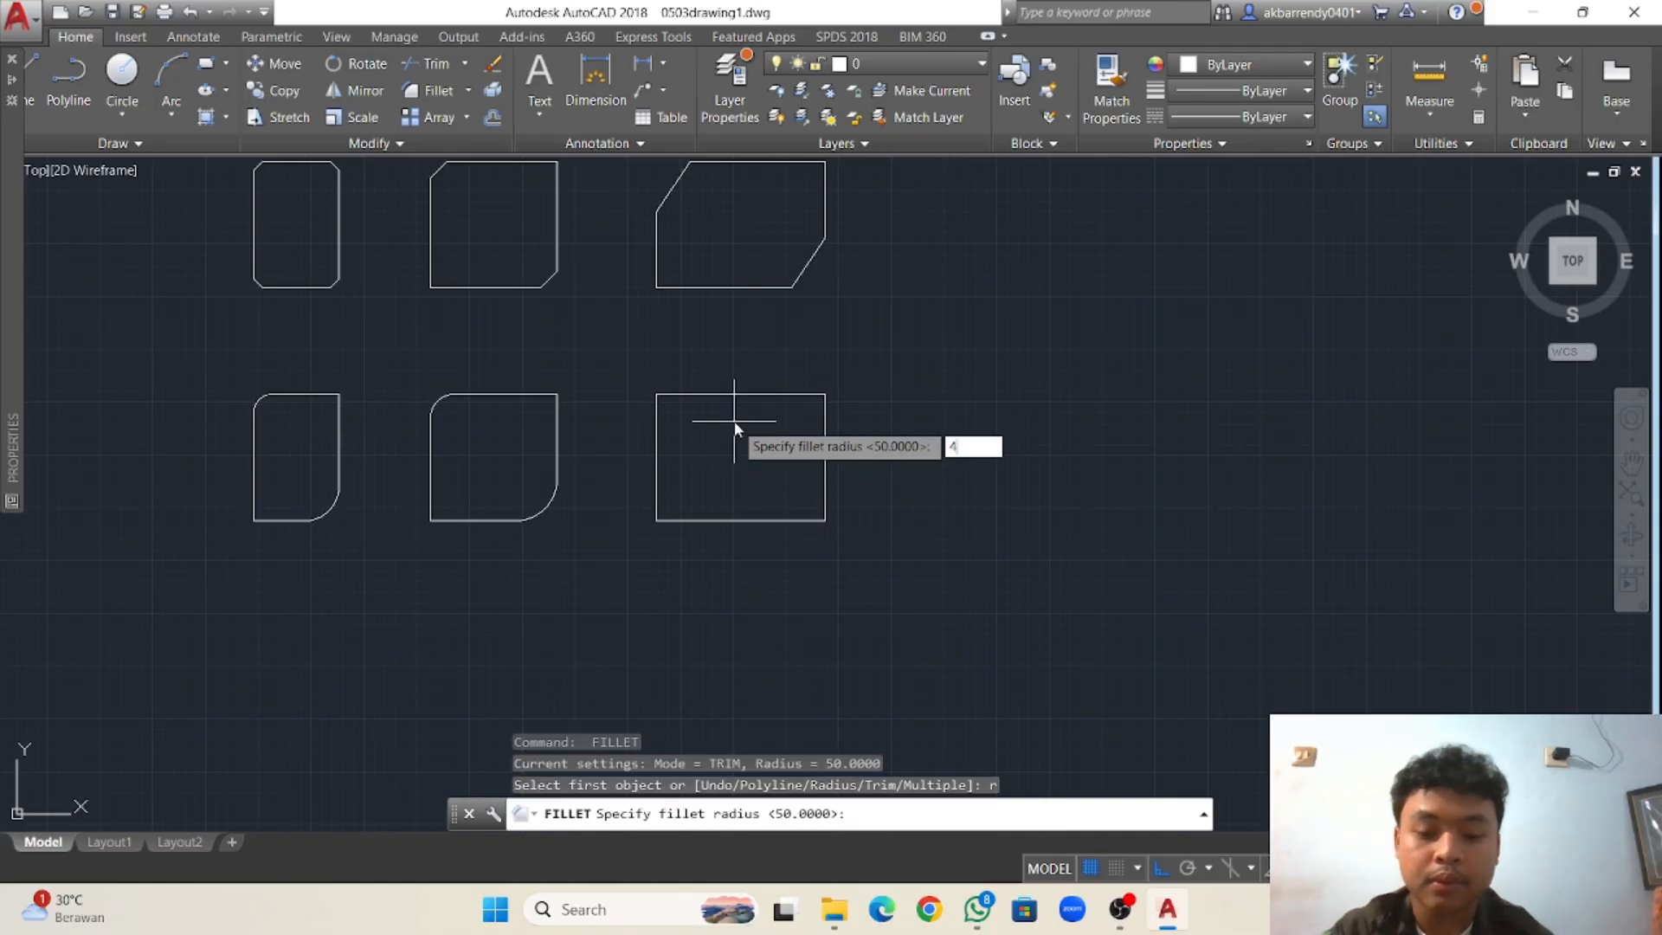
{"action": "key", "text": "Return"}
{"action": "left_click", "coordinate": [710, 396]}
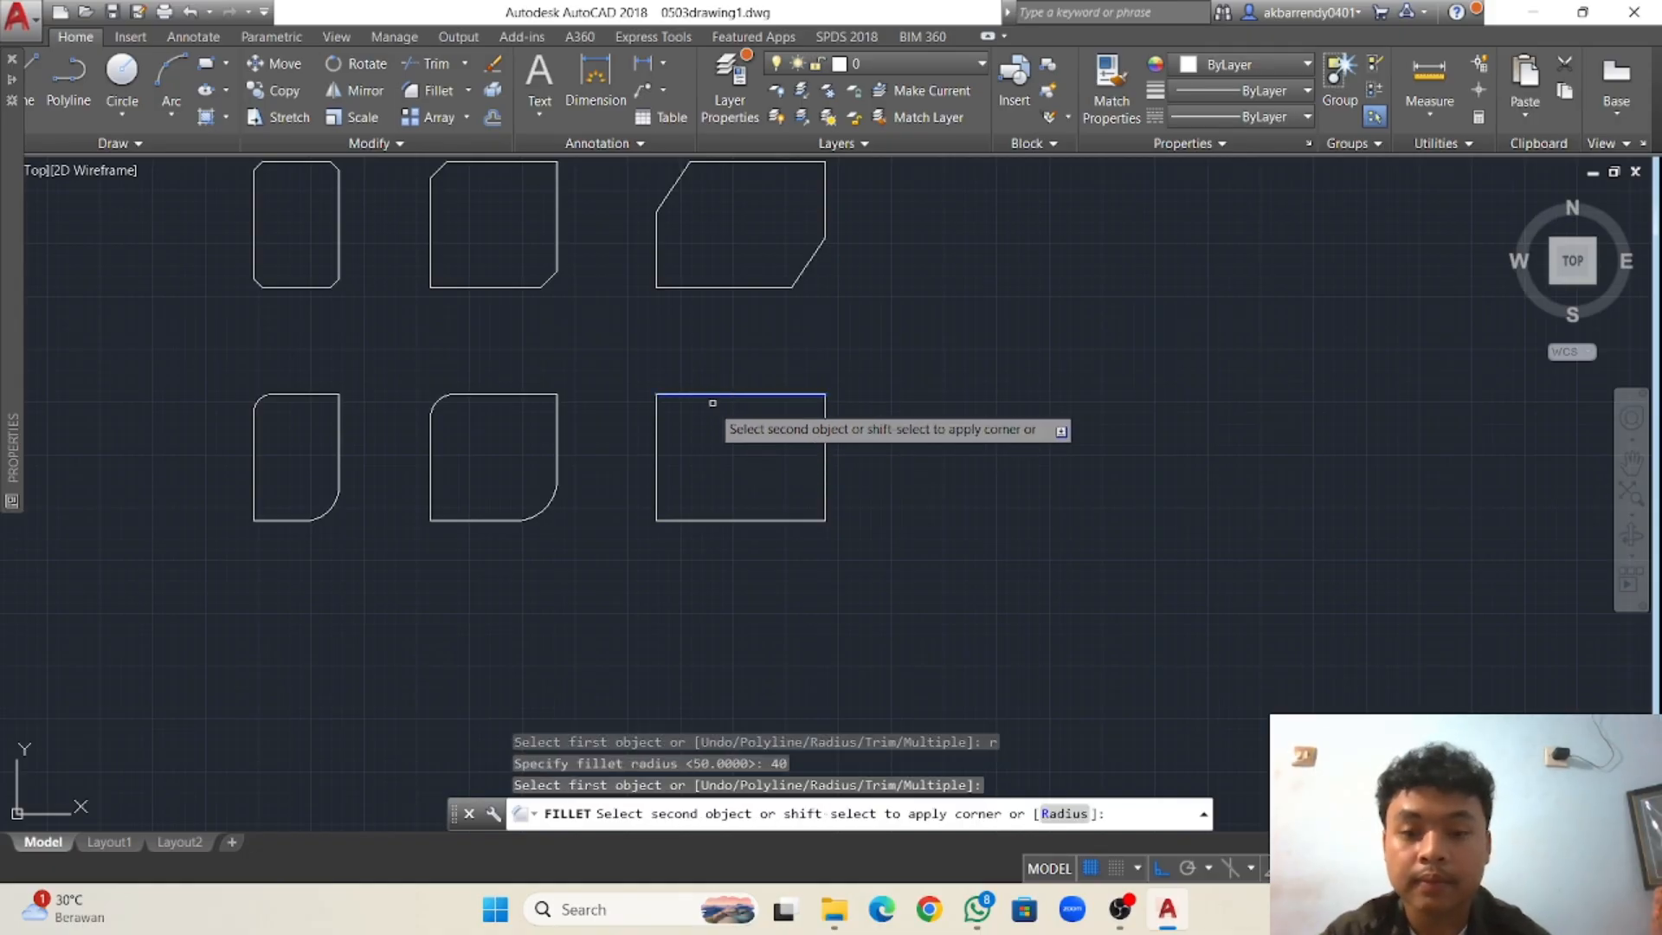
{"action": "left_click", "coordinate": [656, 429]}
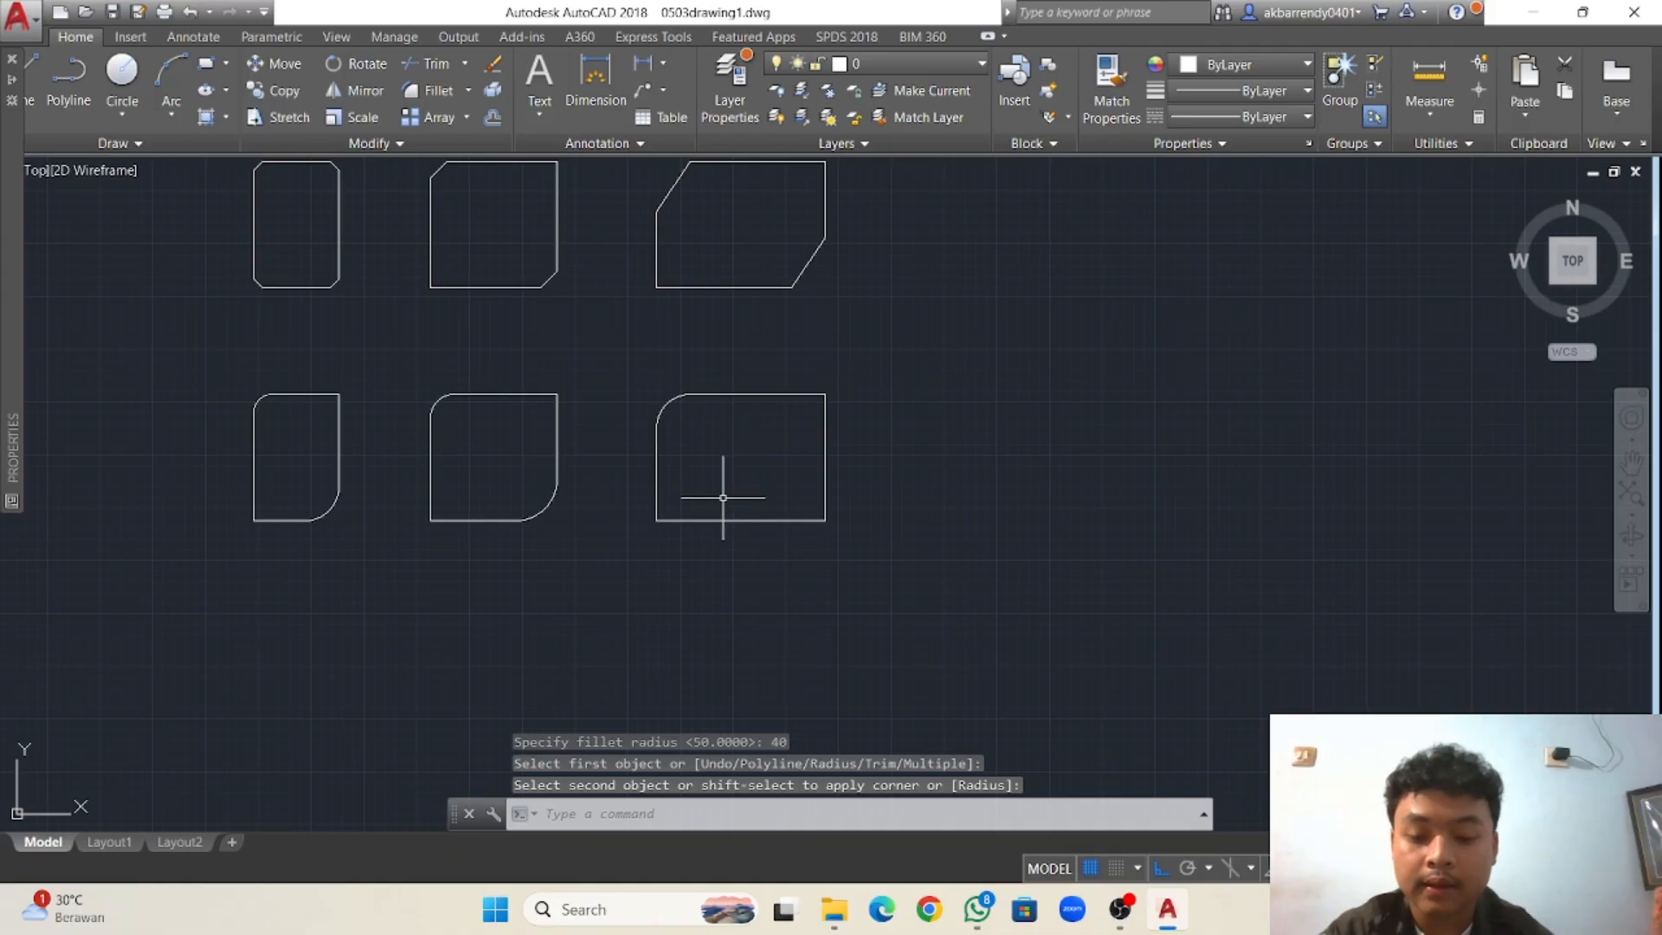
Fillet the lower-right corner of the 200 by 150 rectangle in the lower row with radius 80.
{"action": "key", "text": "Return"}
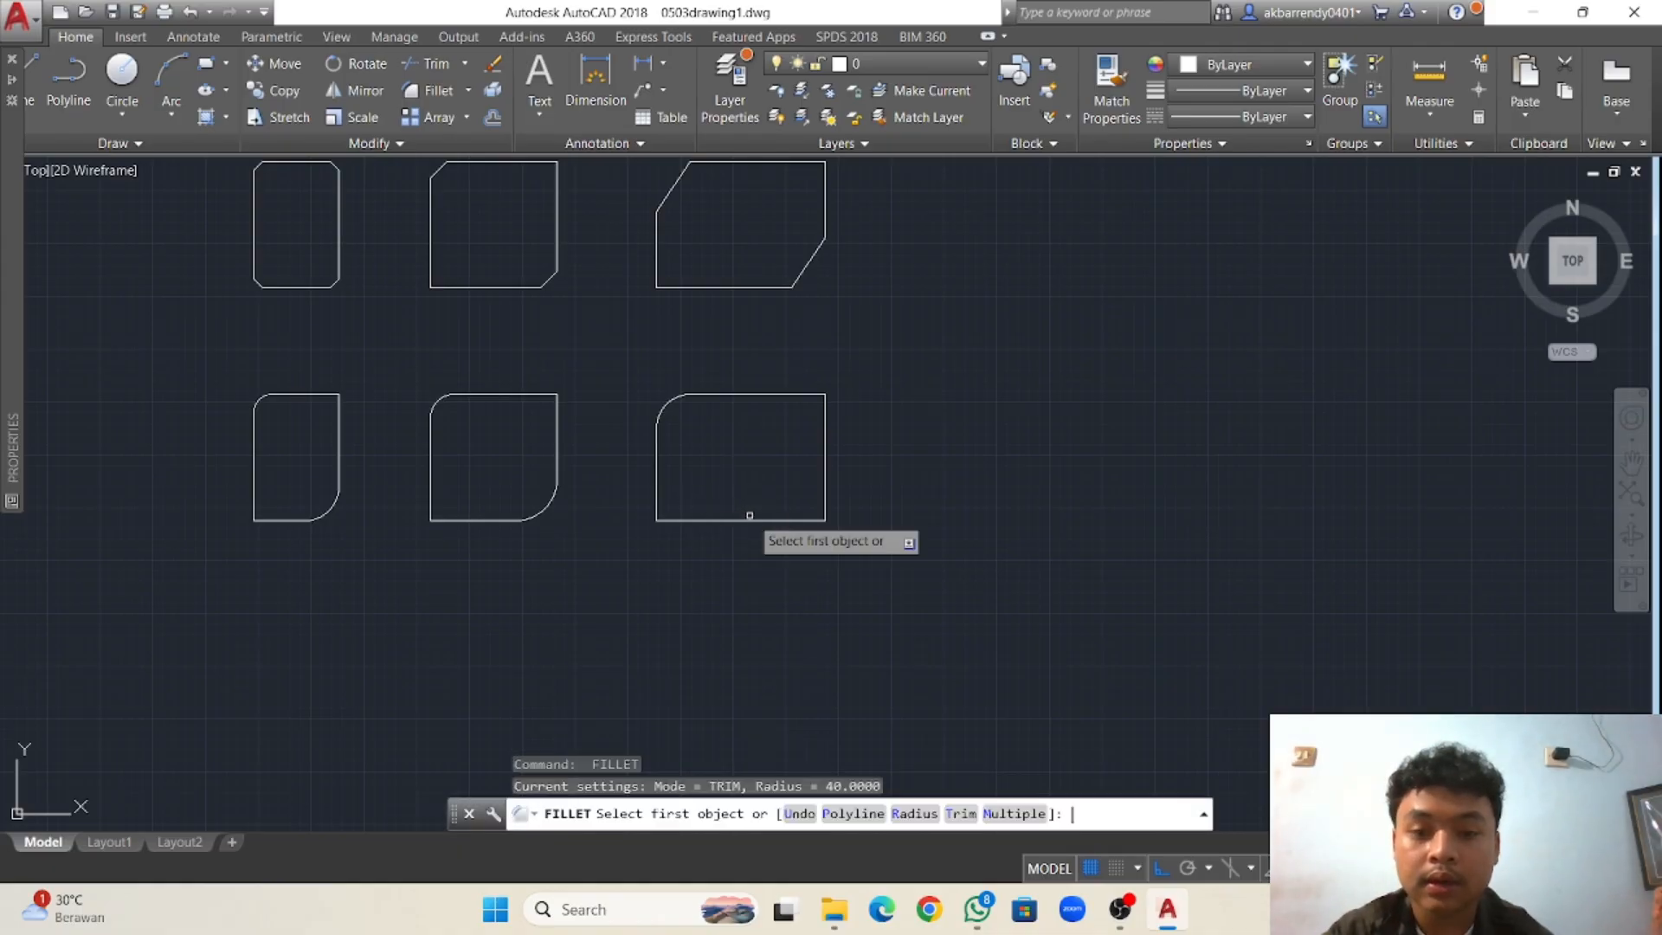
{"action": "type", "text": "r"}
{"action": "key", "text": "Return"}
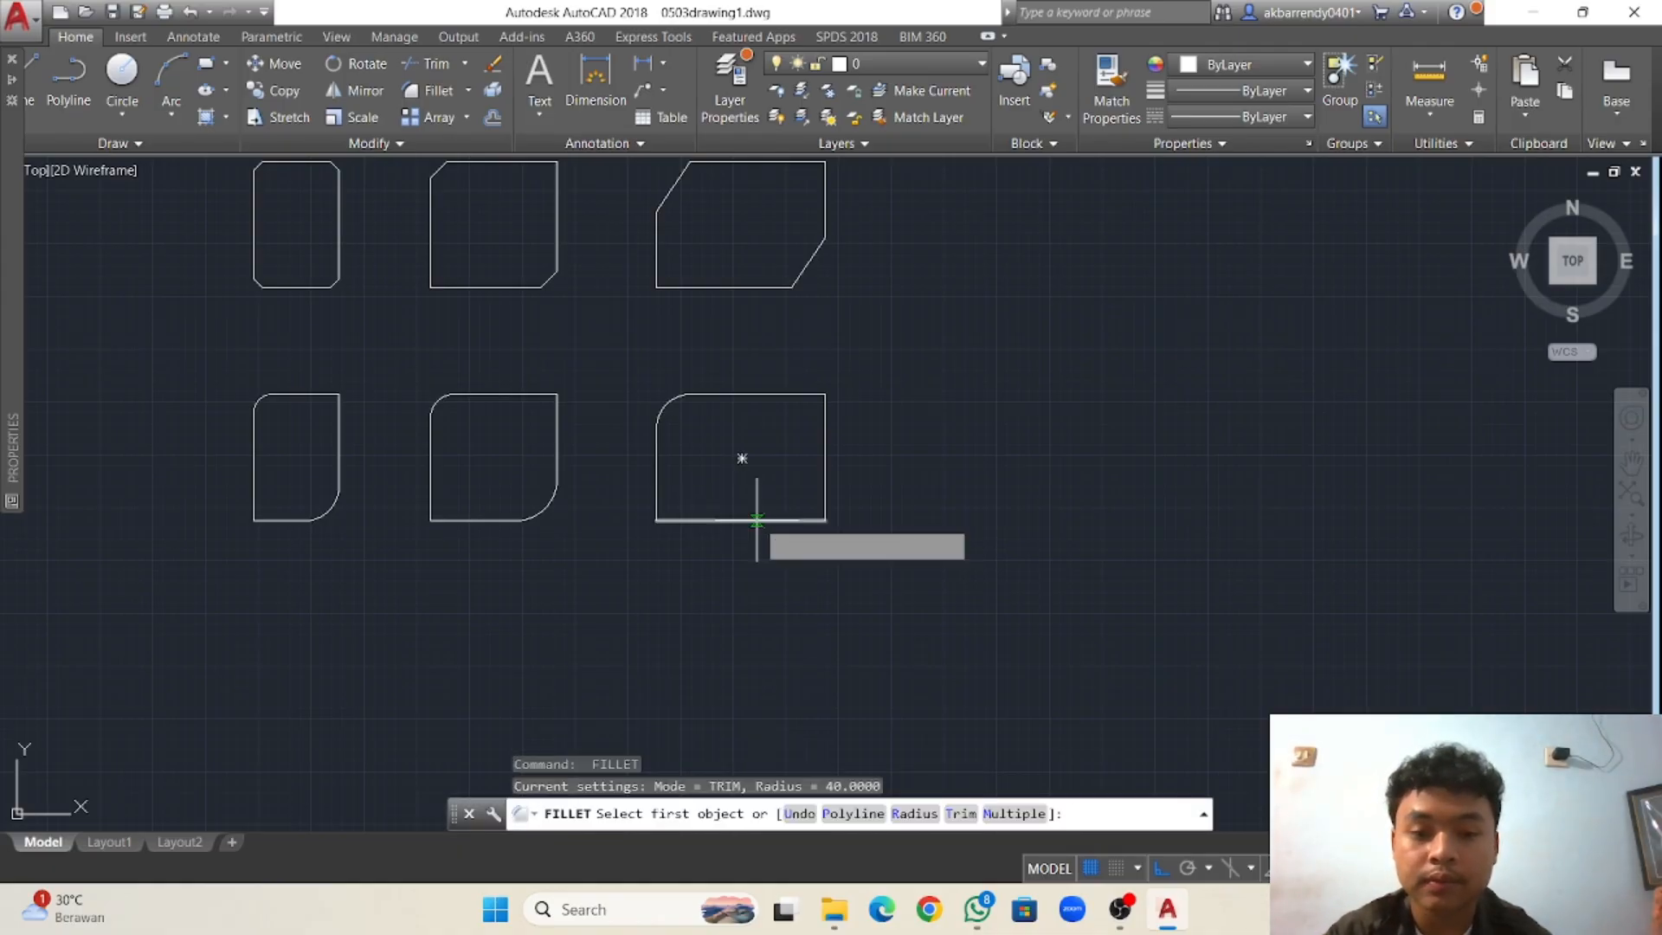
{"action": "type", "text": "8"}
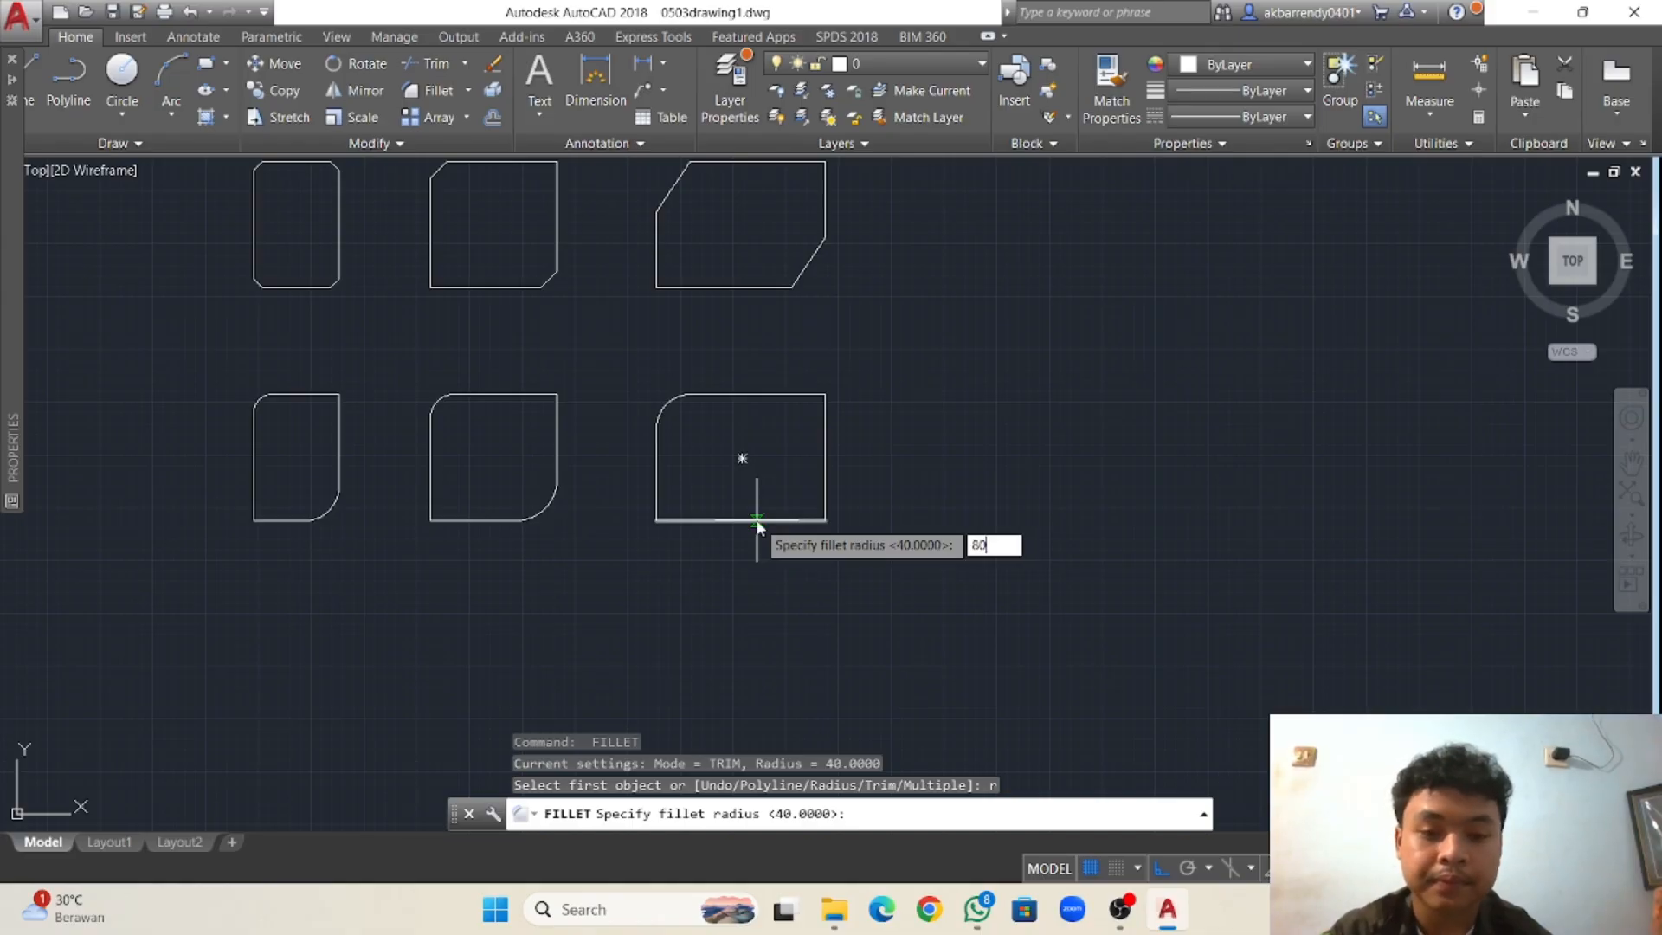
{"action": "type", "text": "0"}
{"action": "key", "text": "Return"}
{"action": "left_click", "coordinate": [758, 520]}
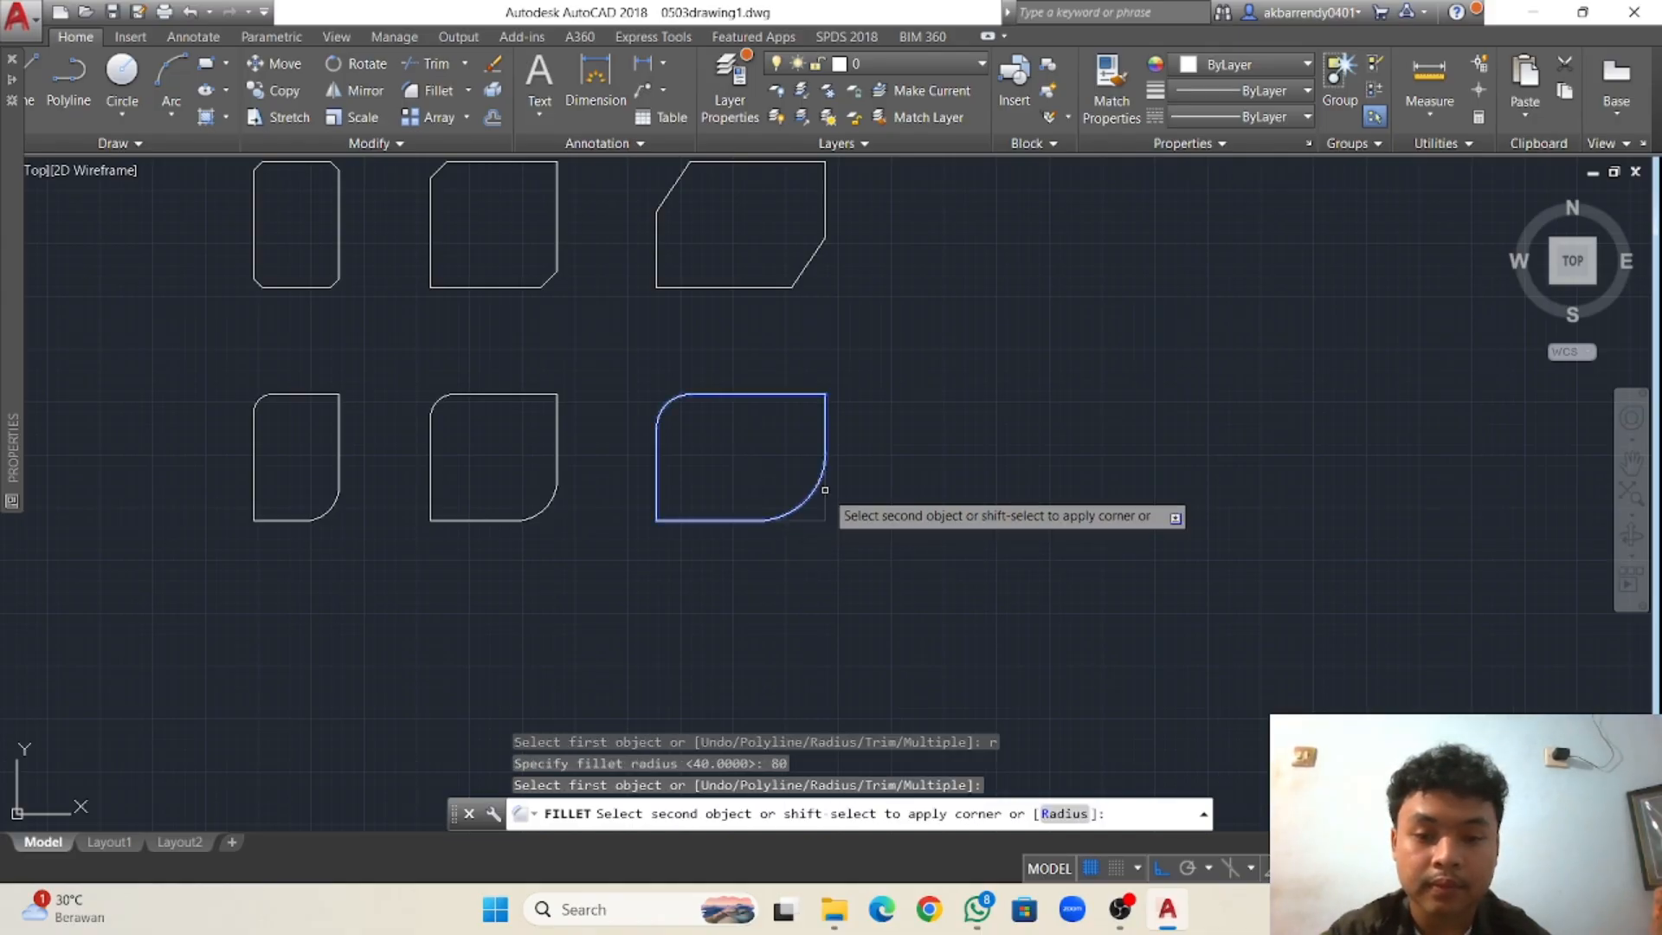
{"action": "left_click", "coordinate": [824, 490]}
{"action": "scroll", "coordinate": [824, 487], "scroll_direction": "down", "scroll_amount": 4}
{"action": "scroll", "coordinate": [786, 408], "scroll_direction": "up", "scroll_amount": 2}
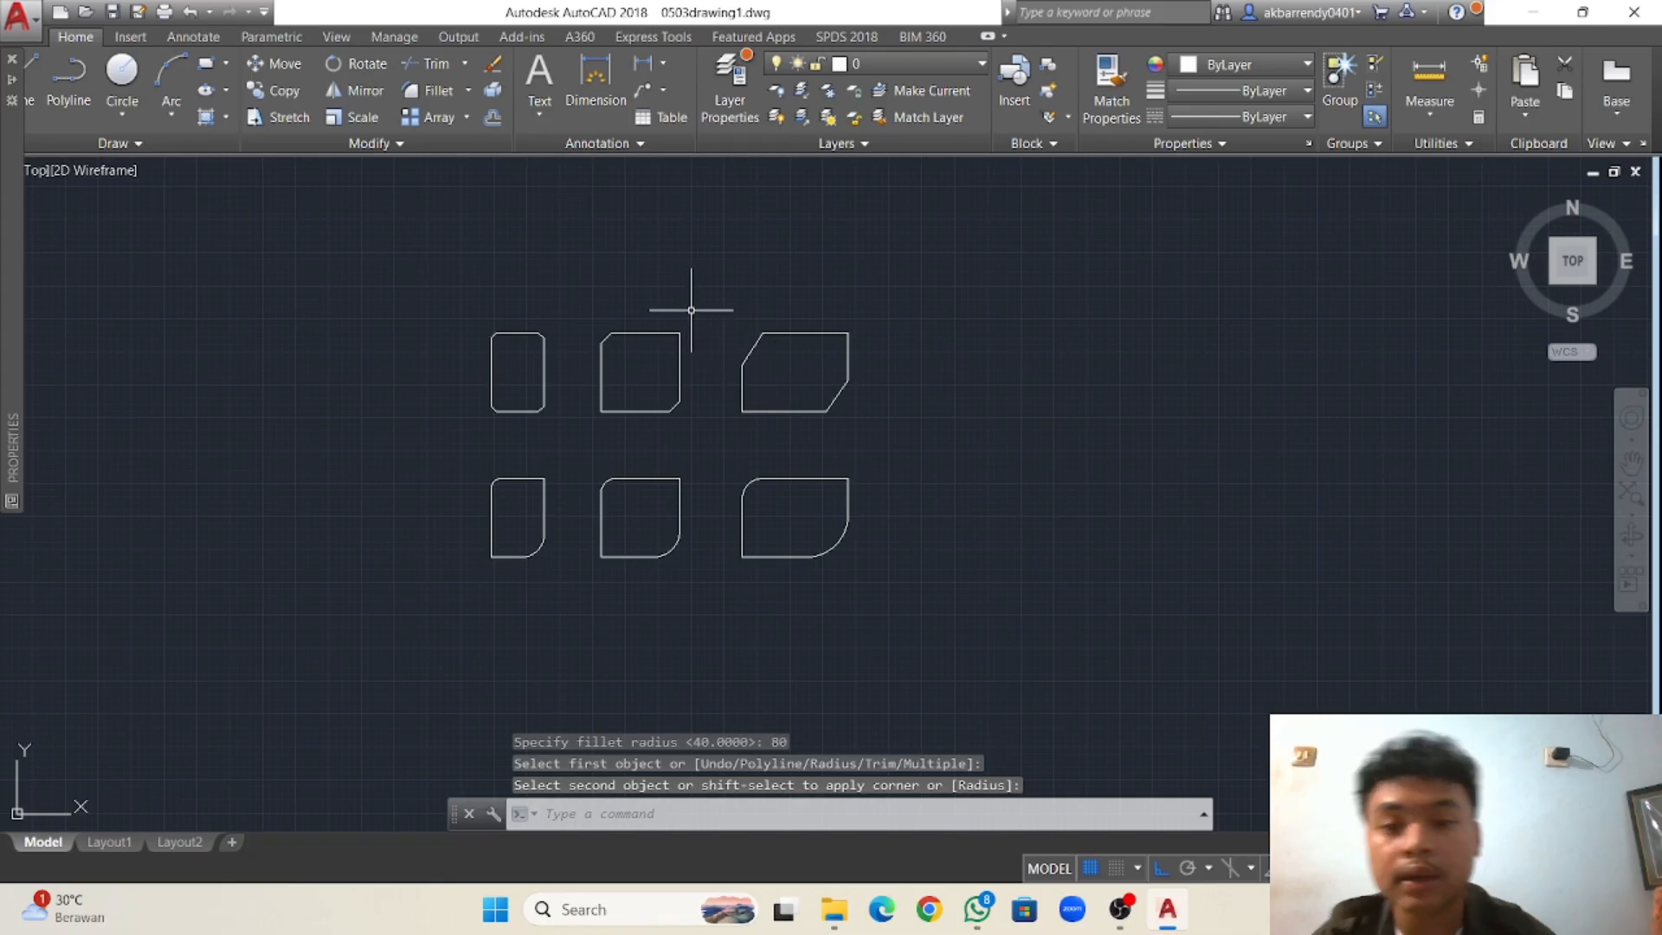
Fillet the upper-left corner of the cross-shaped line intersection with radius 10.
{"action": "scroll", "coordinate": [1009, 401], "scroll_direction": "down", "scroll_amount": 5}
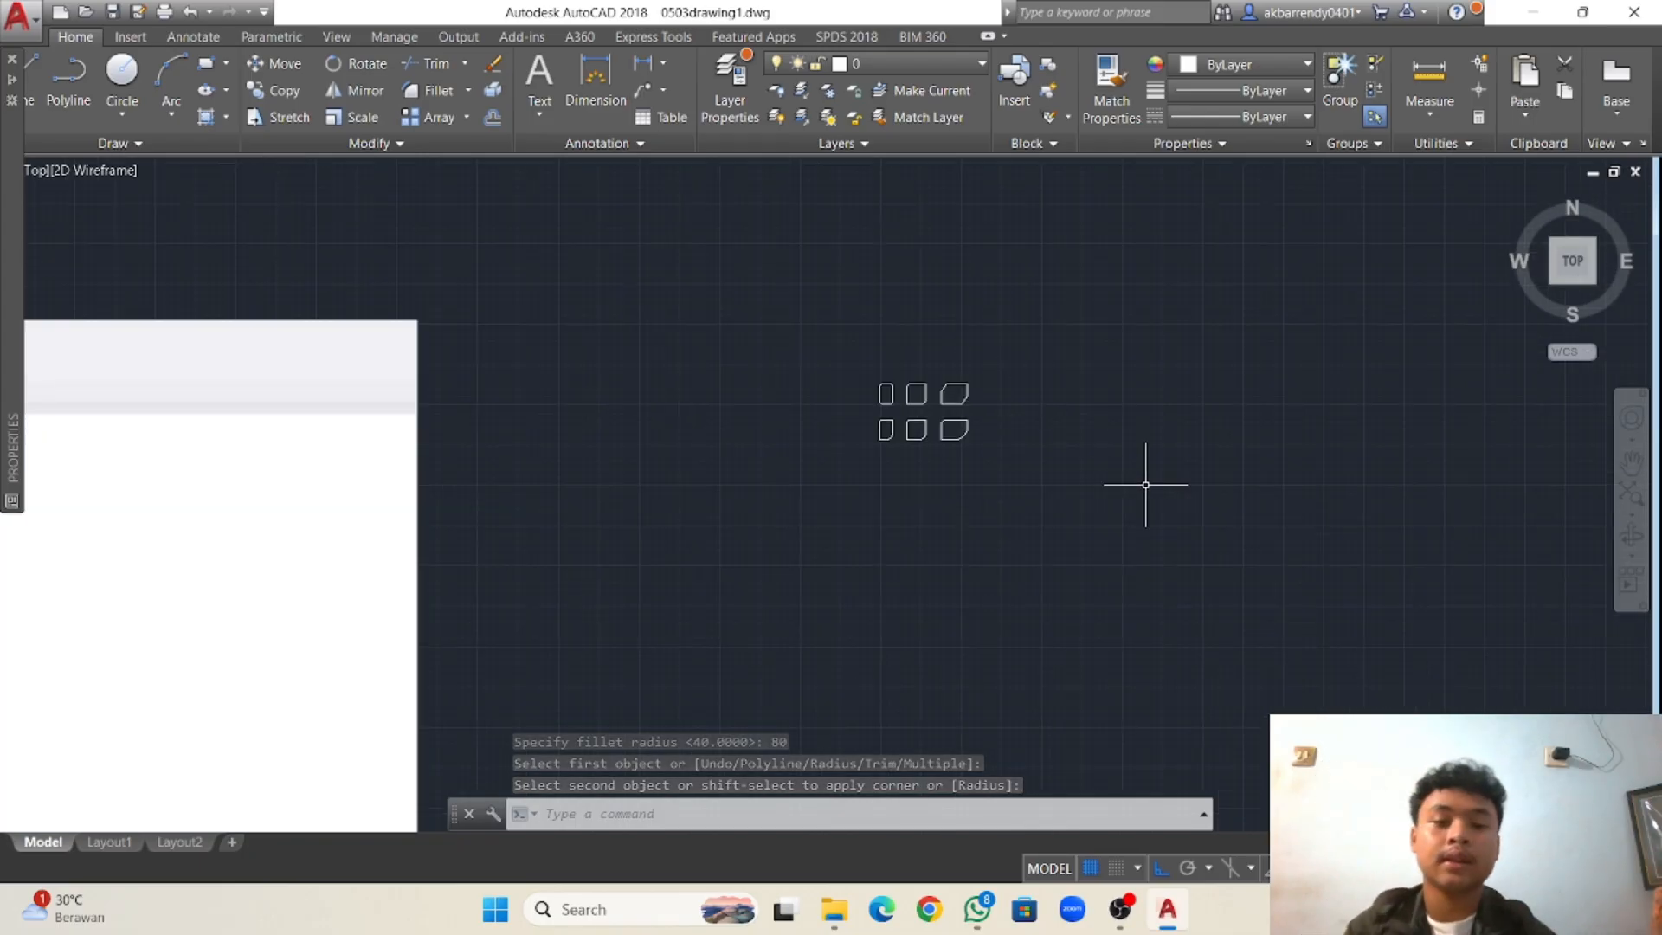
{"action": "scroll", "coordinate": [1075, 464], "scroll_direction": "down", "scroll_amount": 5}
{"action": "scroll", "coordinate": [1124, 597], "scroll_direction": "up", "scroll_amount": 5}
{"action": "scroll", "coordinate": [1126, 620], "scroll_direction": "down", "scroll_amount": 6}
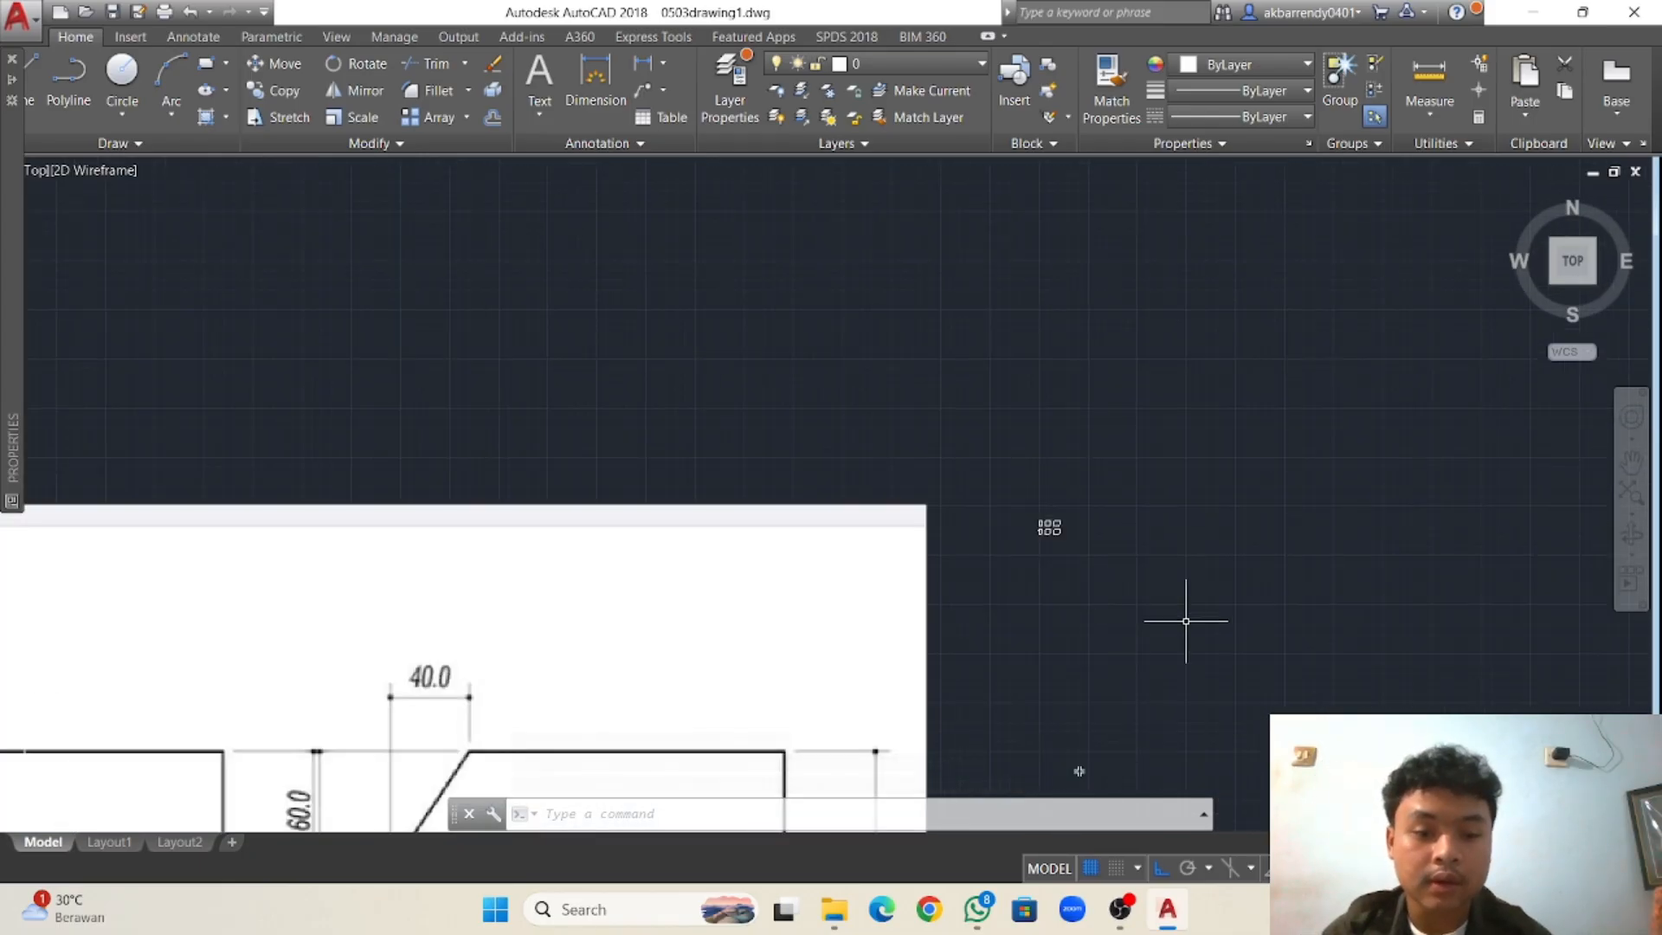
{"action": "mouse_move", "coordinate": [1101, 728]}
{"action": "middle_mouse_down"}
{"action": "mouse_move", "coordinate": [1048, 483]}
{"action": "mouse_move", "coordinate": [979, 579]}
{"action": "mouse_move", "coordinate": [942, 582]}
{"action": "middle_mouse_up"}
{"action": "scroll", "coordinate": [1019, 567], "scroll_direction": "up", "scroll_amount": 6}
{"action": "scroll", "coordinate": [1041, 491], "scroll_direction": "up", "scroll_amount": 2}
{"action": "scroll", "coordinate": [1048, 459], "scroll_direction": "up", "scroll_amount": 2}
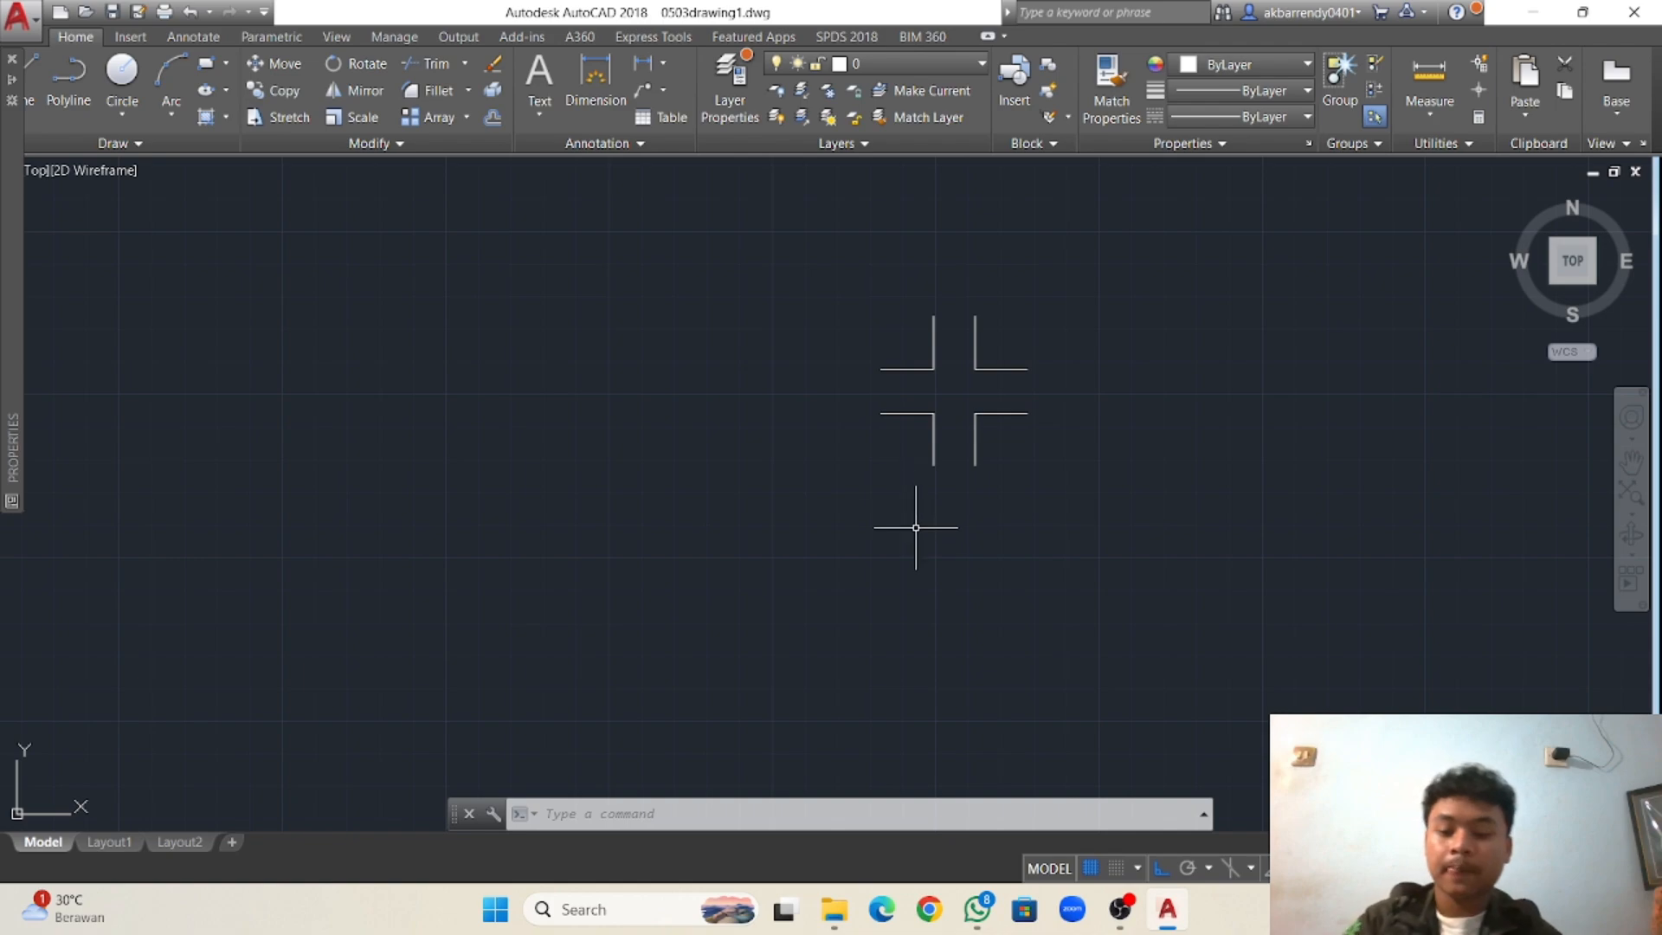
{"action": "type", "text": "il"}
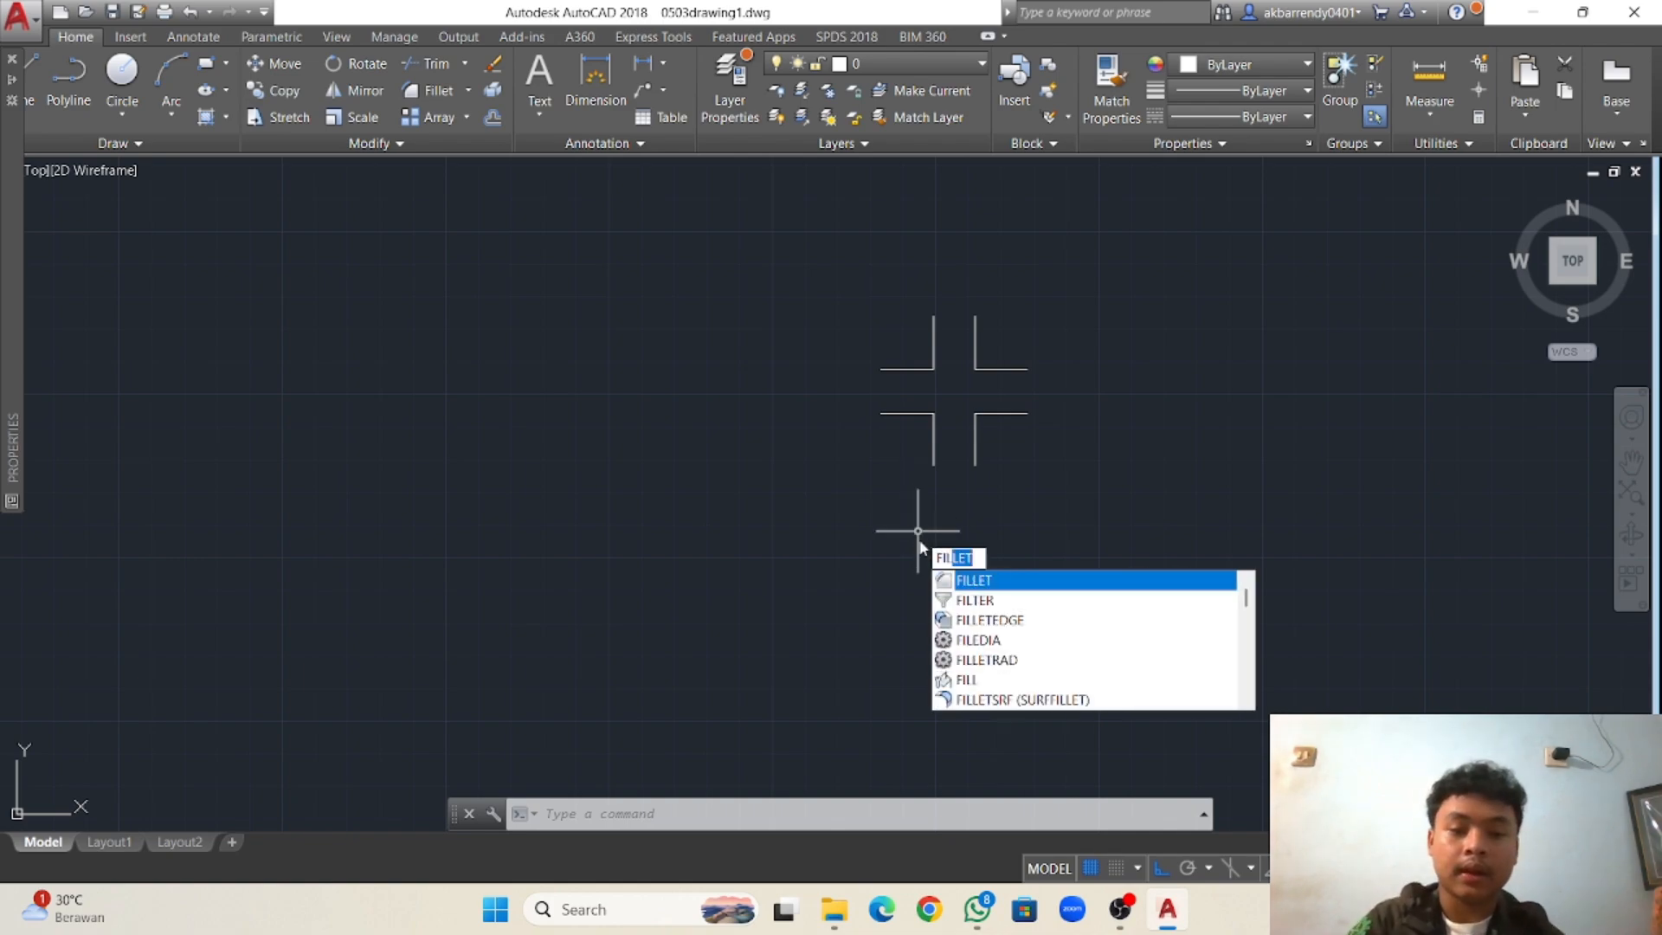
{"action": "left_click", "coordinate": [954, 581]}
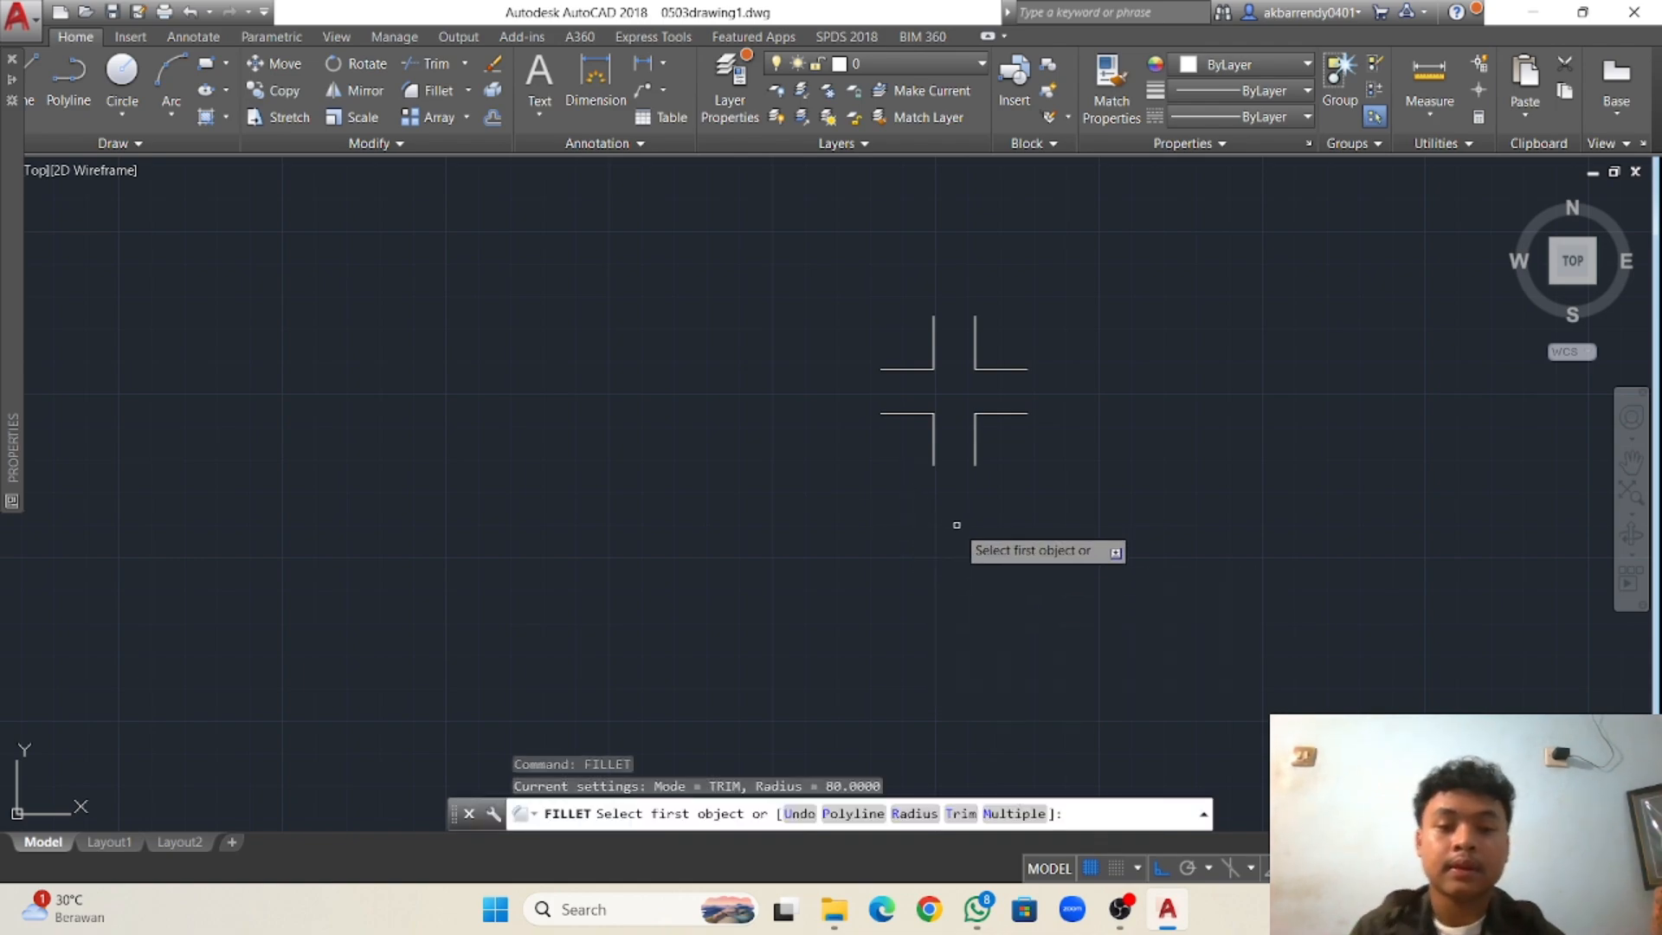
{"action": "type", "text": "r"}
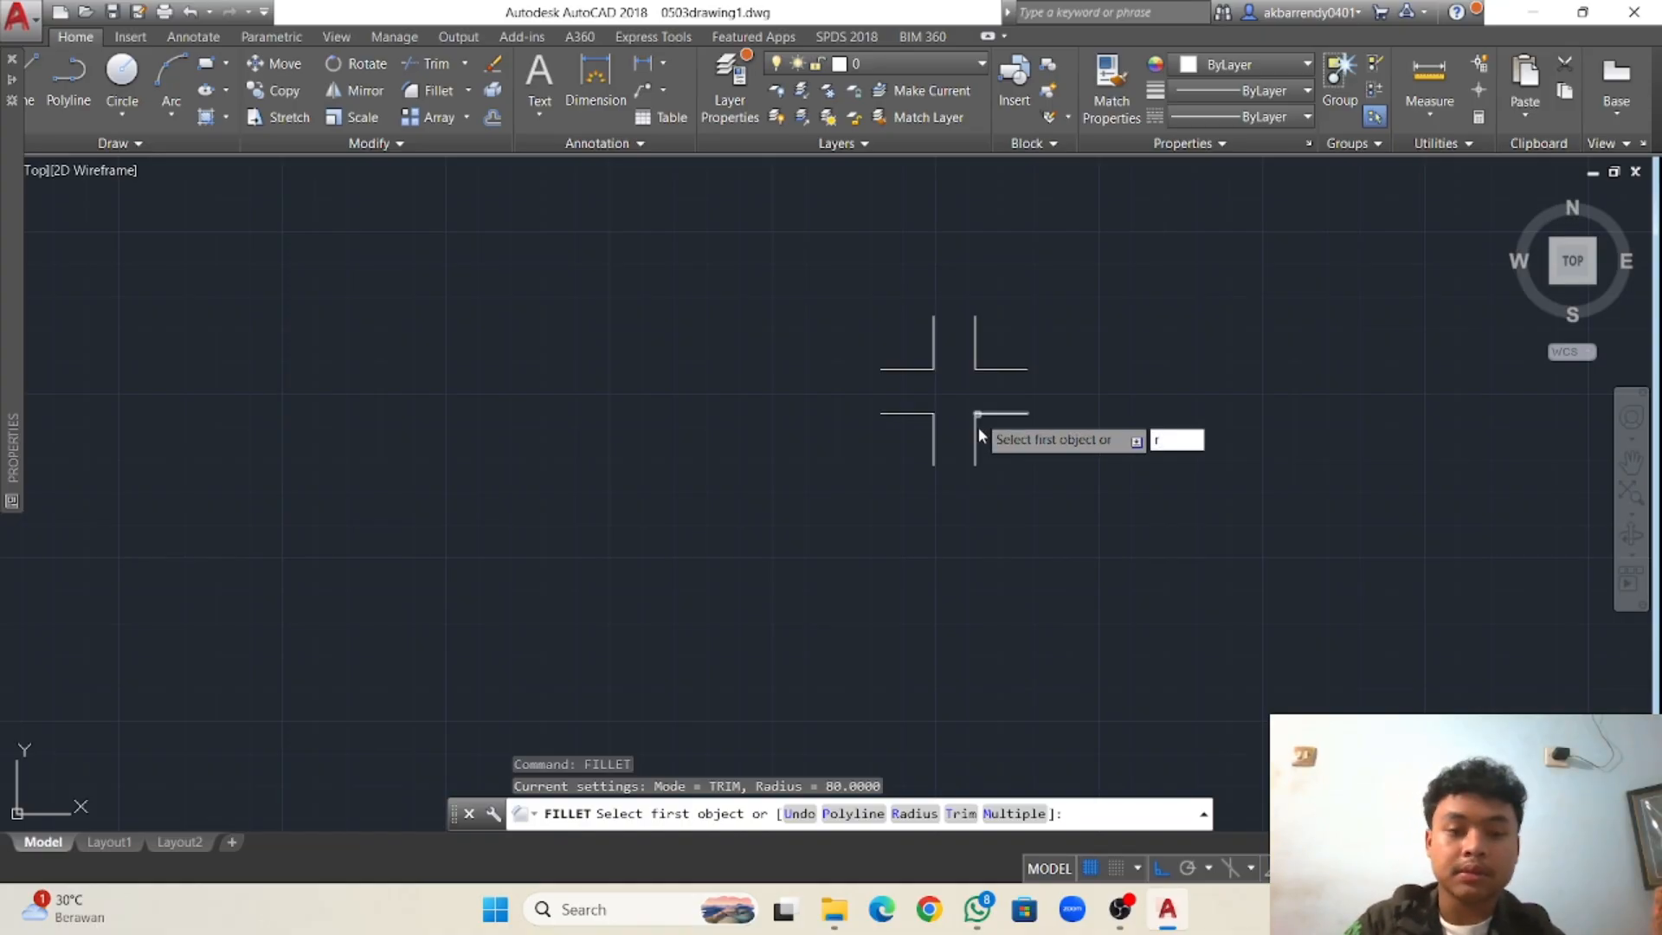
{"action": "key", "text": "Return"}
{"action": "type", "text": "1"}
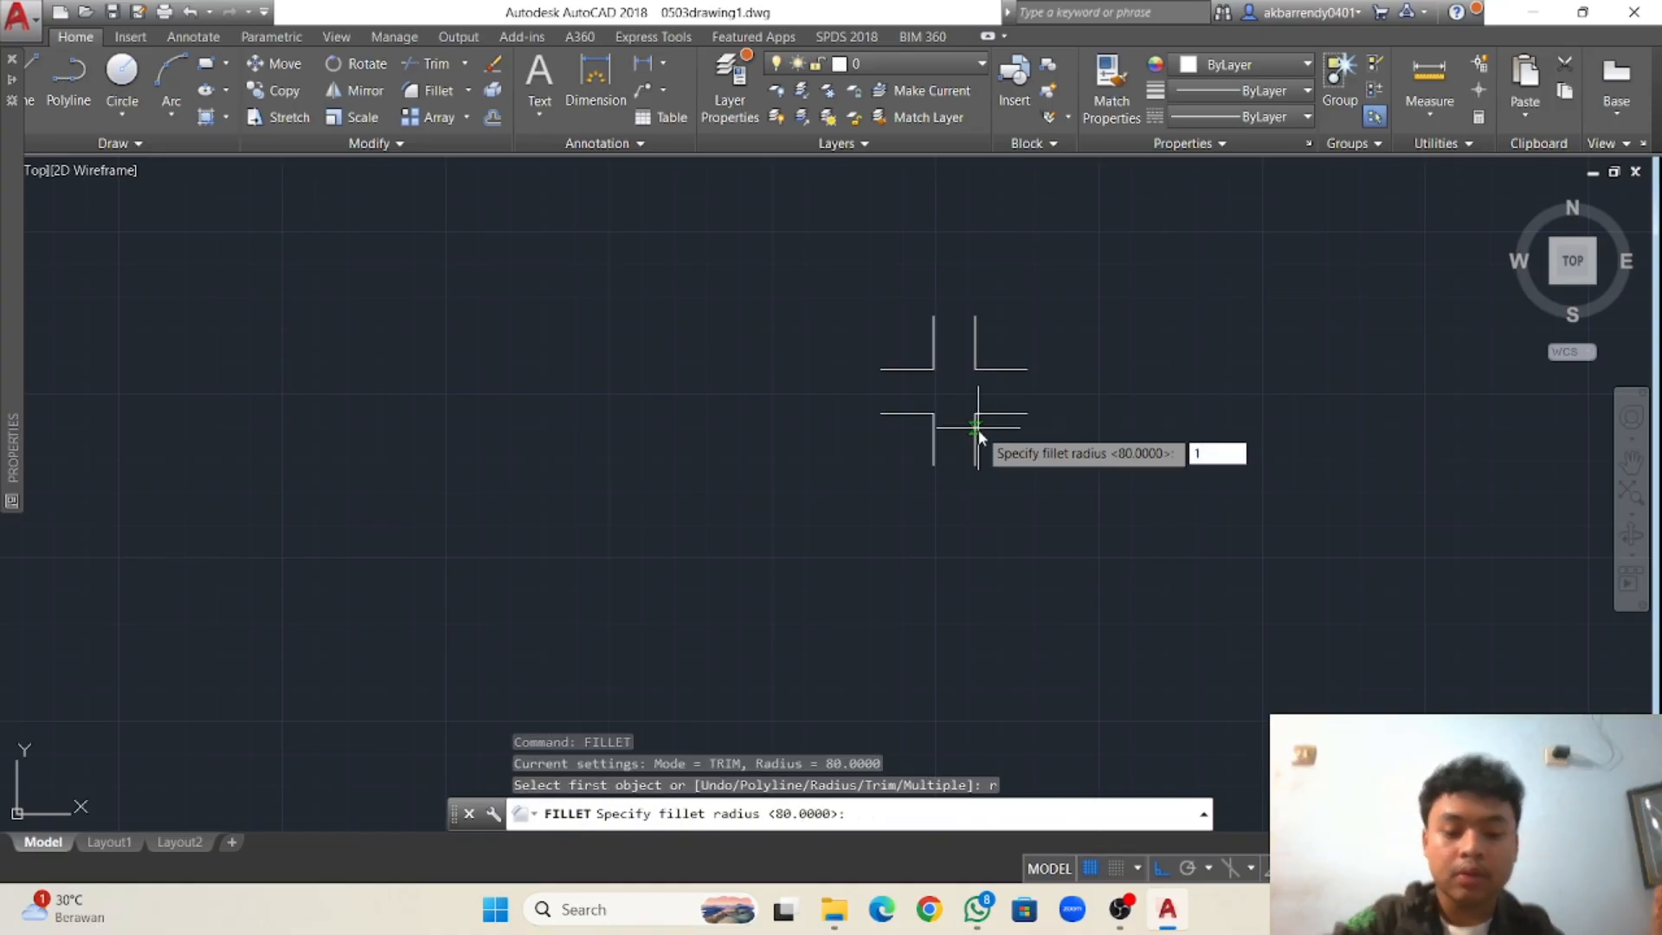
{"action": "type", "text": "0"}
{"action": "key", "text": "Return"}
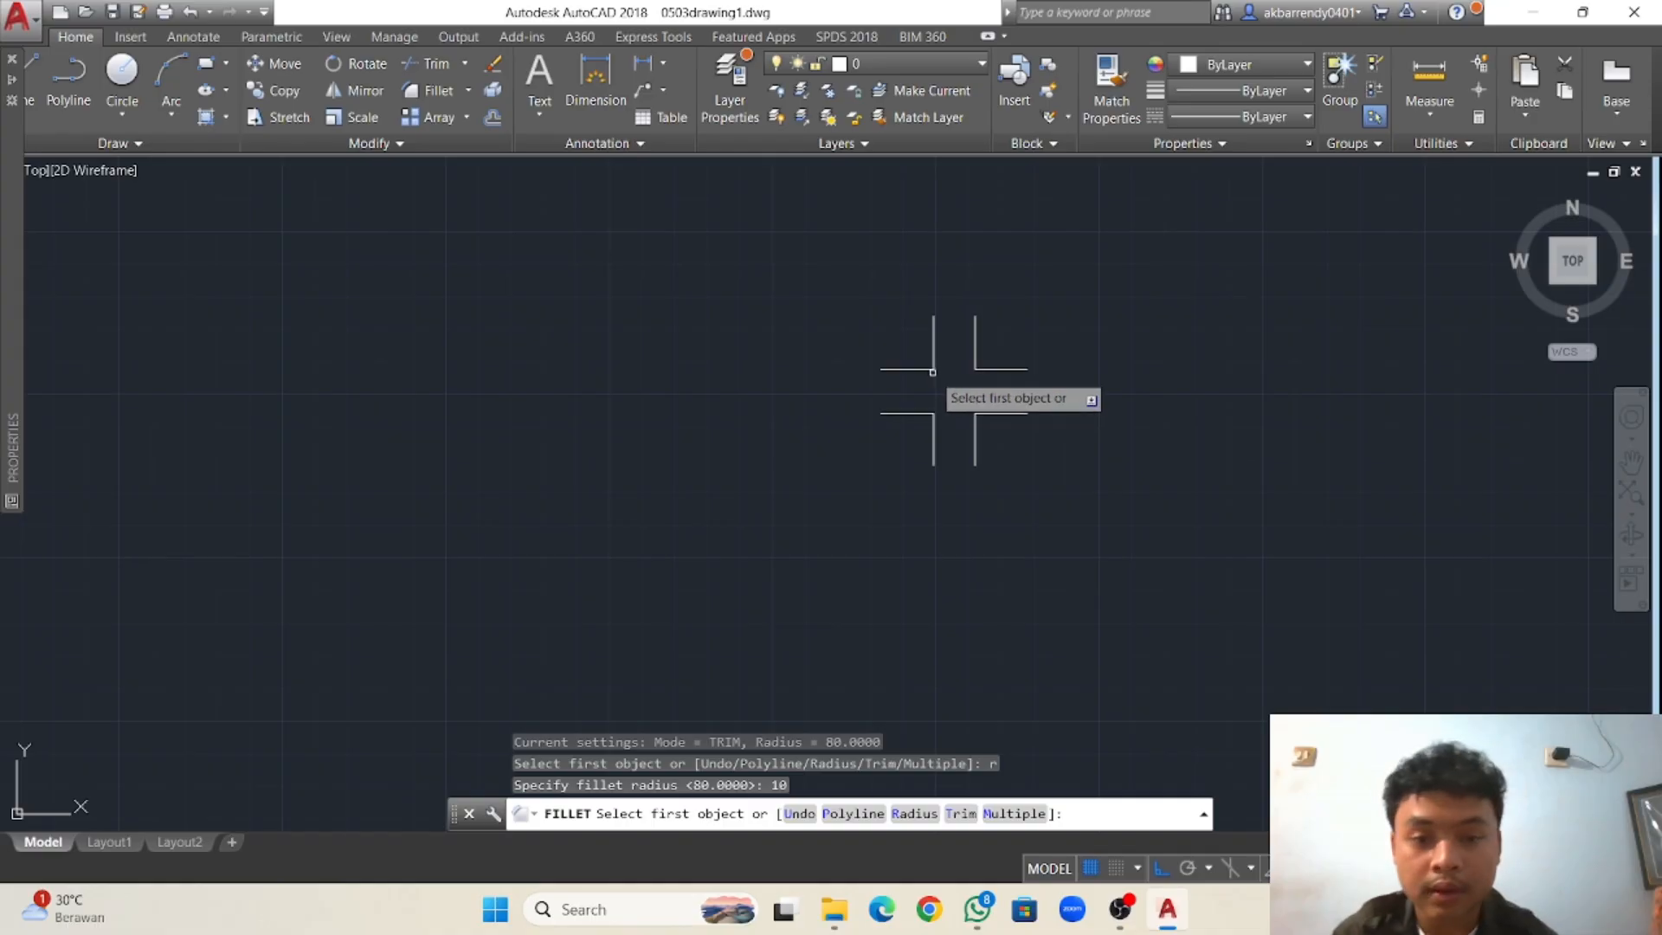
{"action": "left_click", "coordinate": [919, 370]}
{"action": "left_click", "coordinate": [933, 345]}
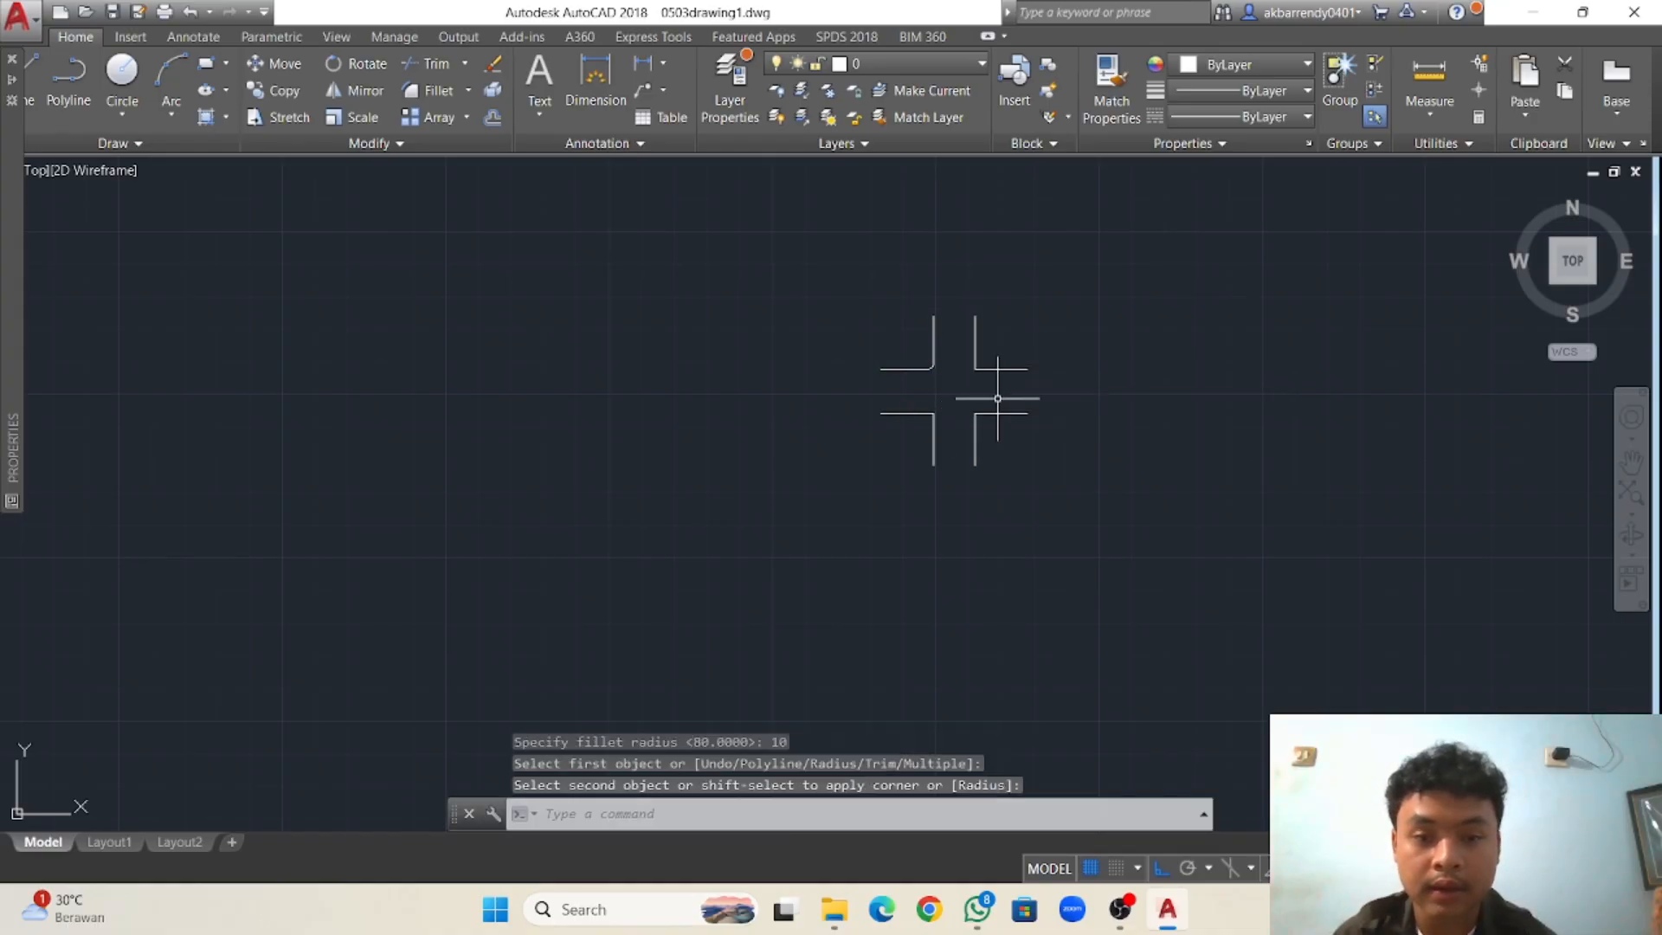
Fillet the upper-right, lower-right and lower-left corners of the cross-shaped intersection with the same radius of 10.
{"action": "key", "text": "Return"}
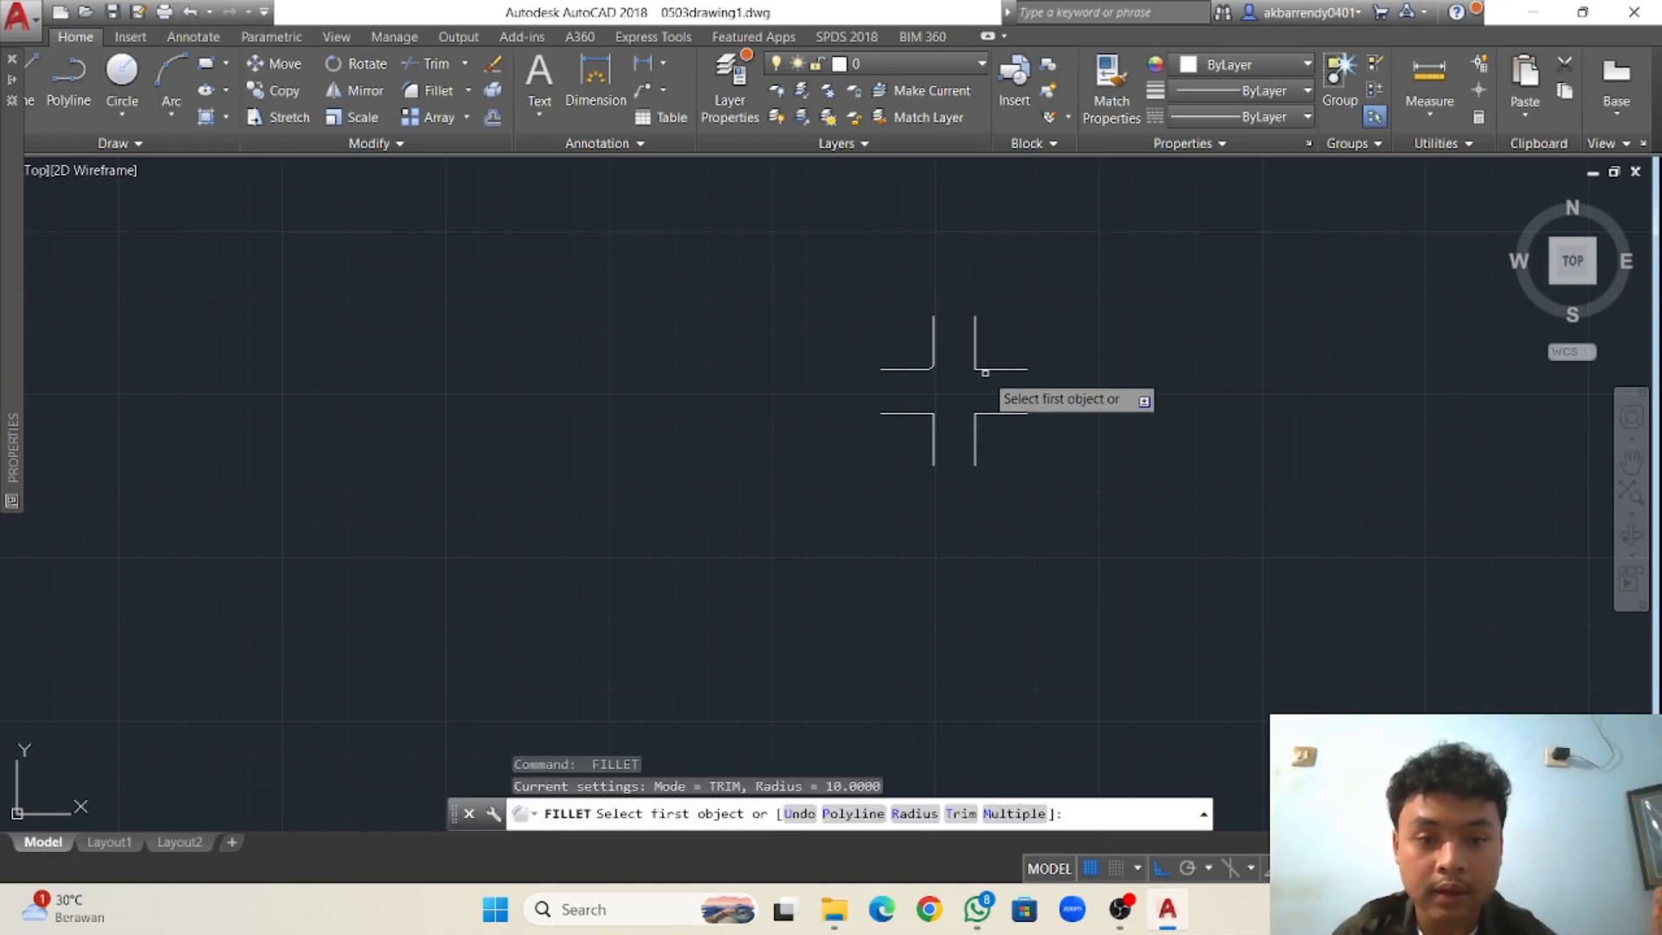
{"action": "left_click", "coordinate": [987, 370]}
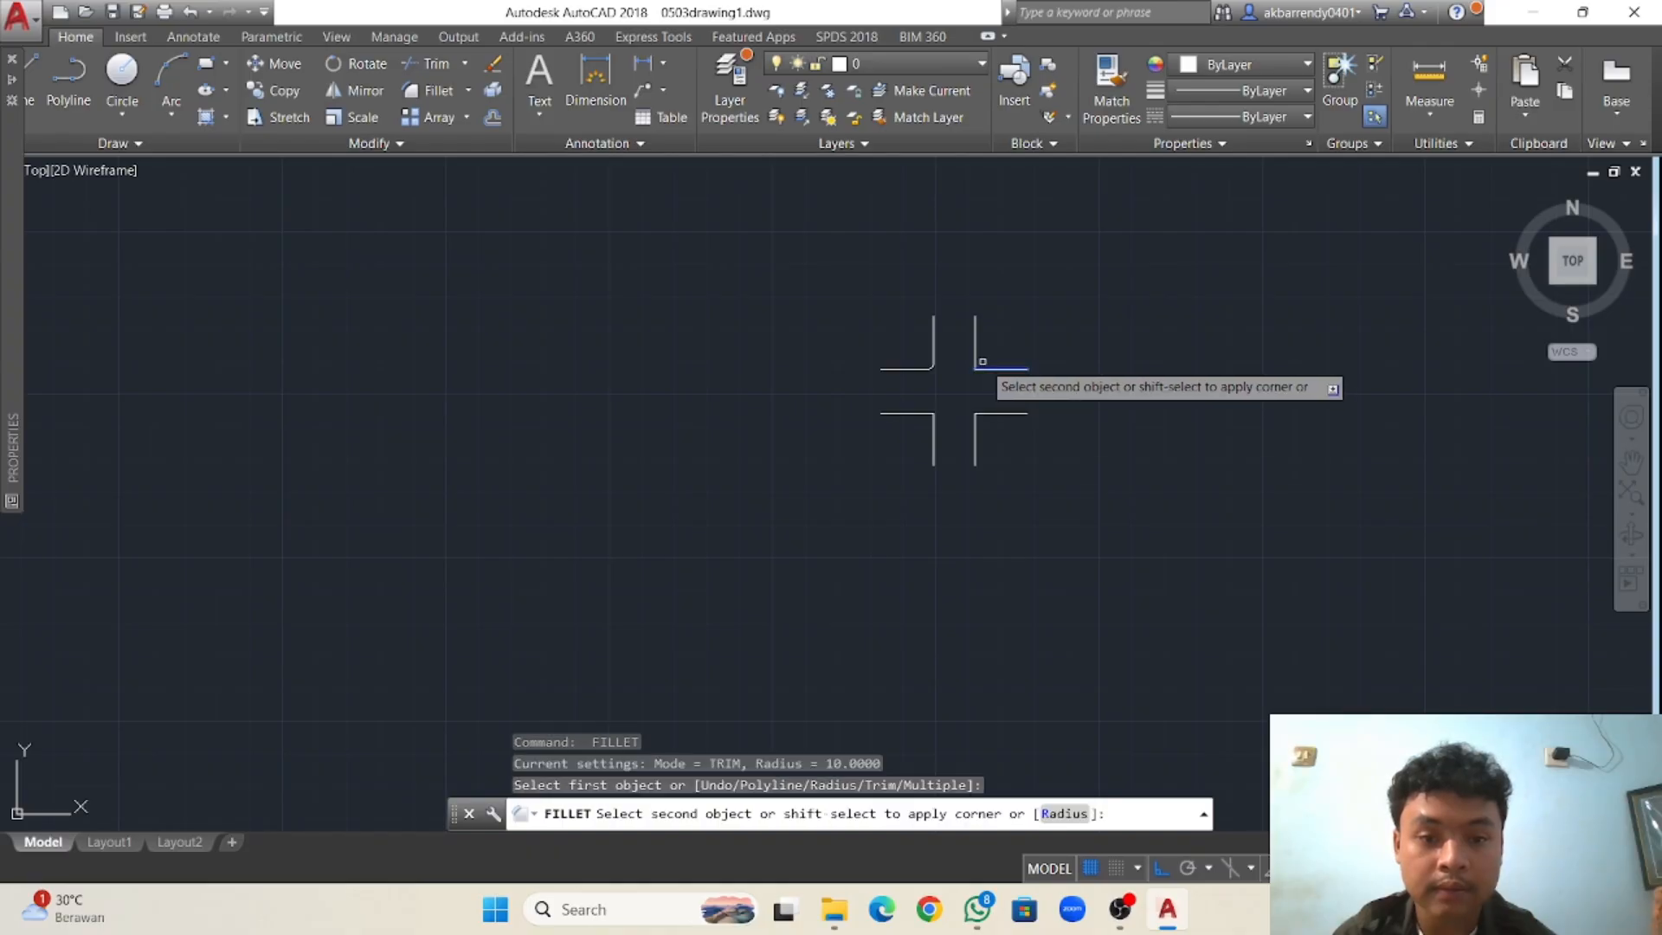
{"action": "left_click", "coordinate": [975, 351]}
{"action": "key", "text": "Return"}
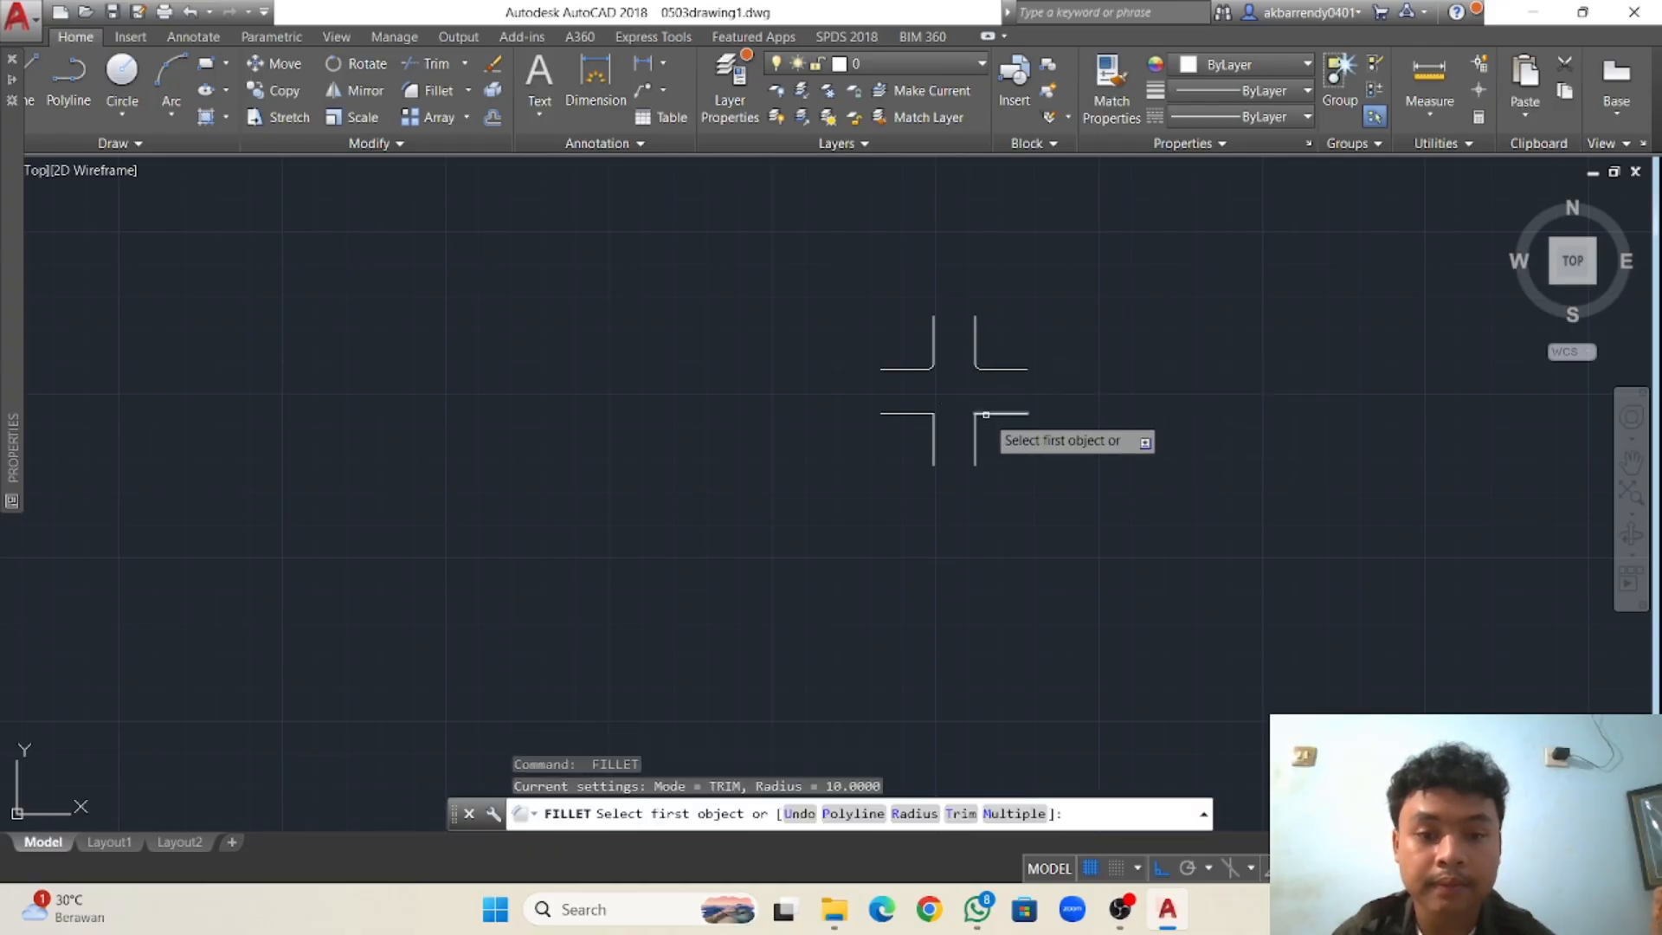
{"action": "left_click", "coordinate": [982, 414]}
{"action": "left_click", "coordinate": [975, 437]}
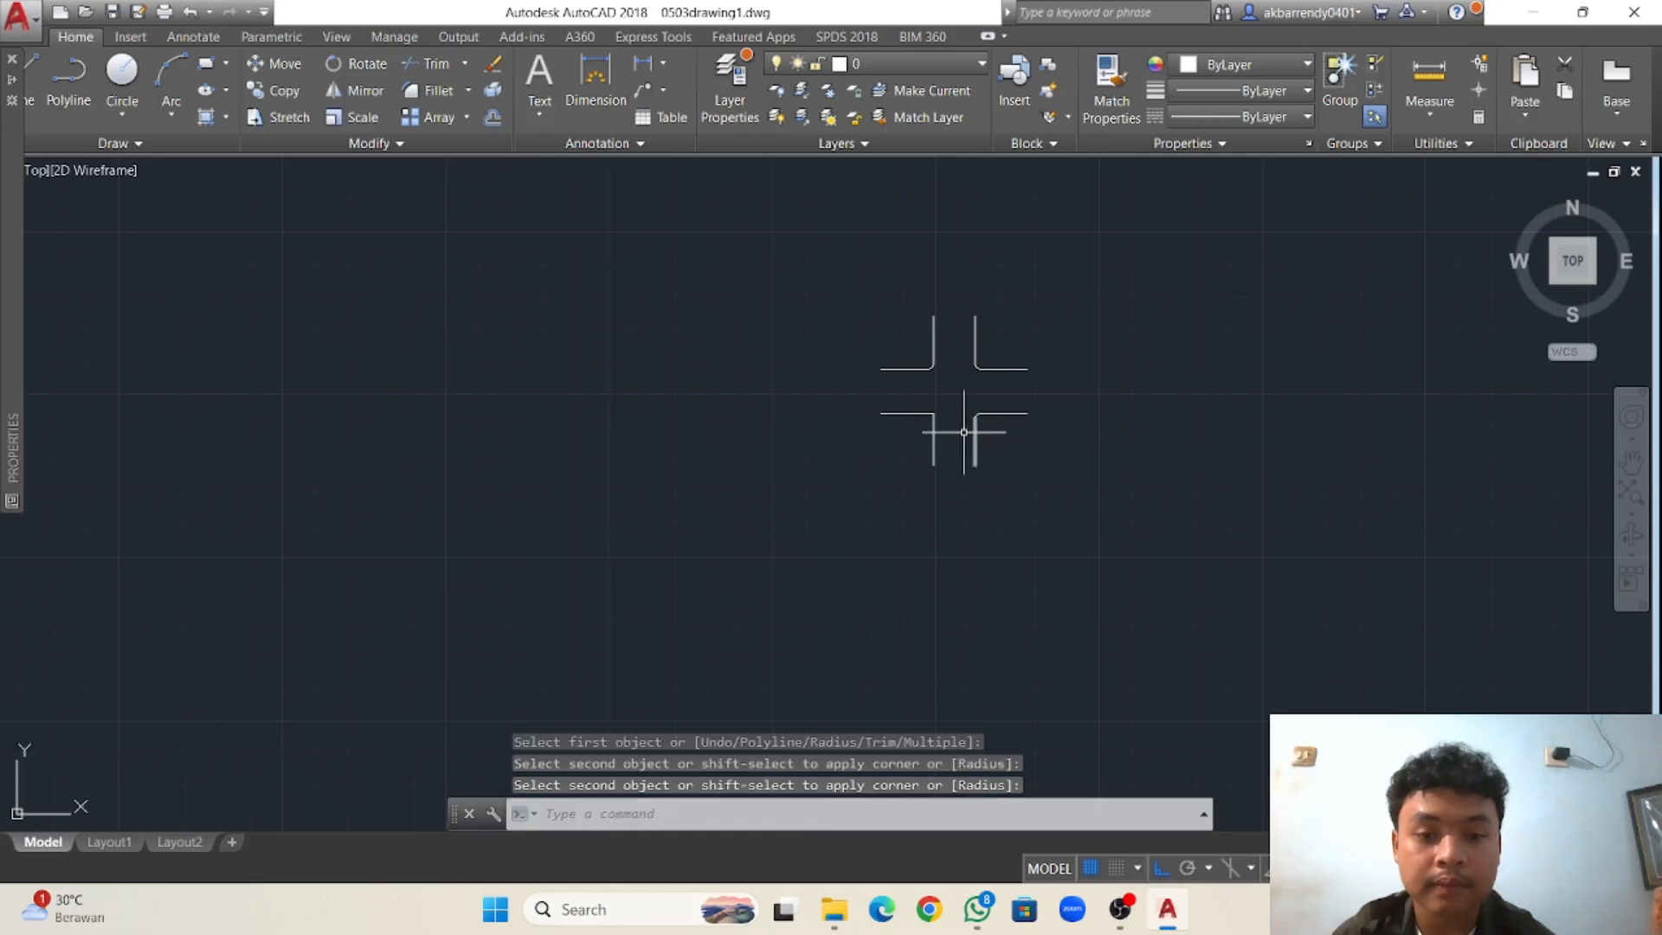
{"action": "key", "text": "Return"}
{"action": "left_click", "coordinate": [933, 443]}
{"action": "left_click", "coordinate": [909, 414]}
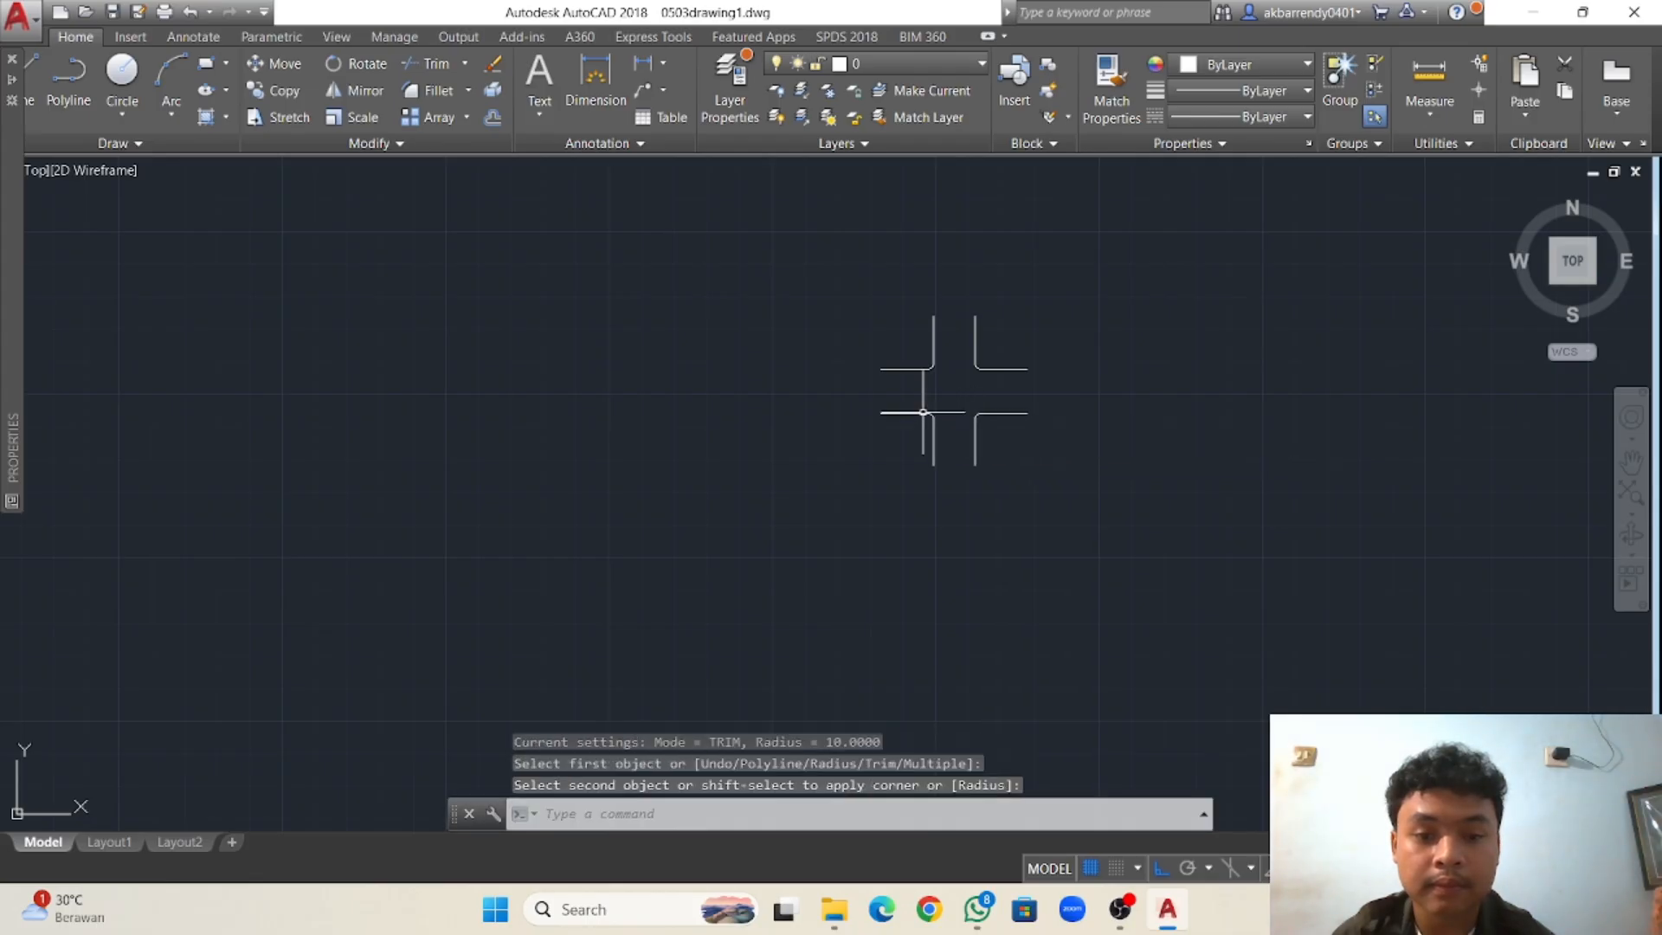
{"action": "scroll", "coordinate": [943, 399], "scroll_direction": "up", "scroll_amount": 6}
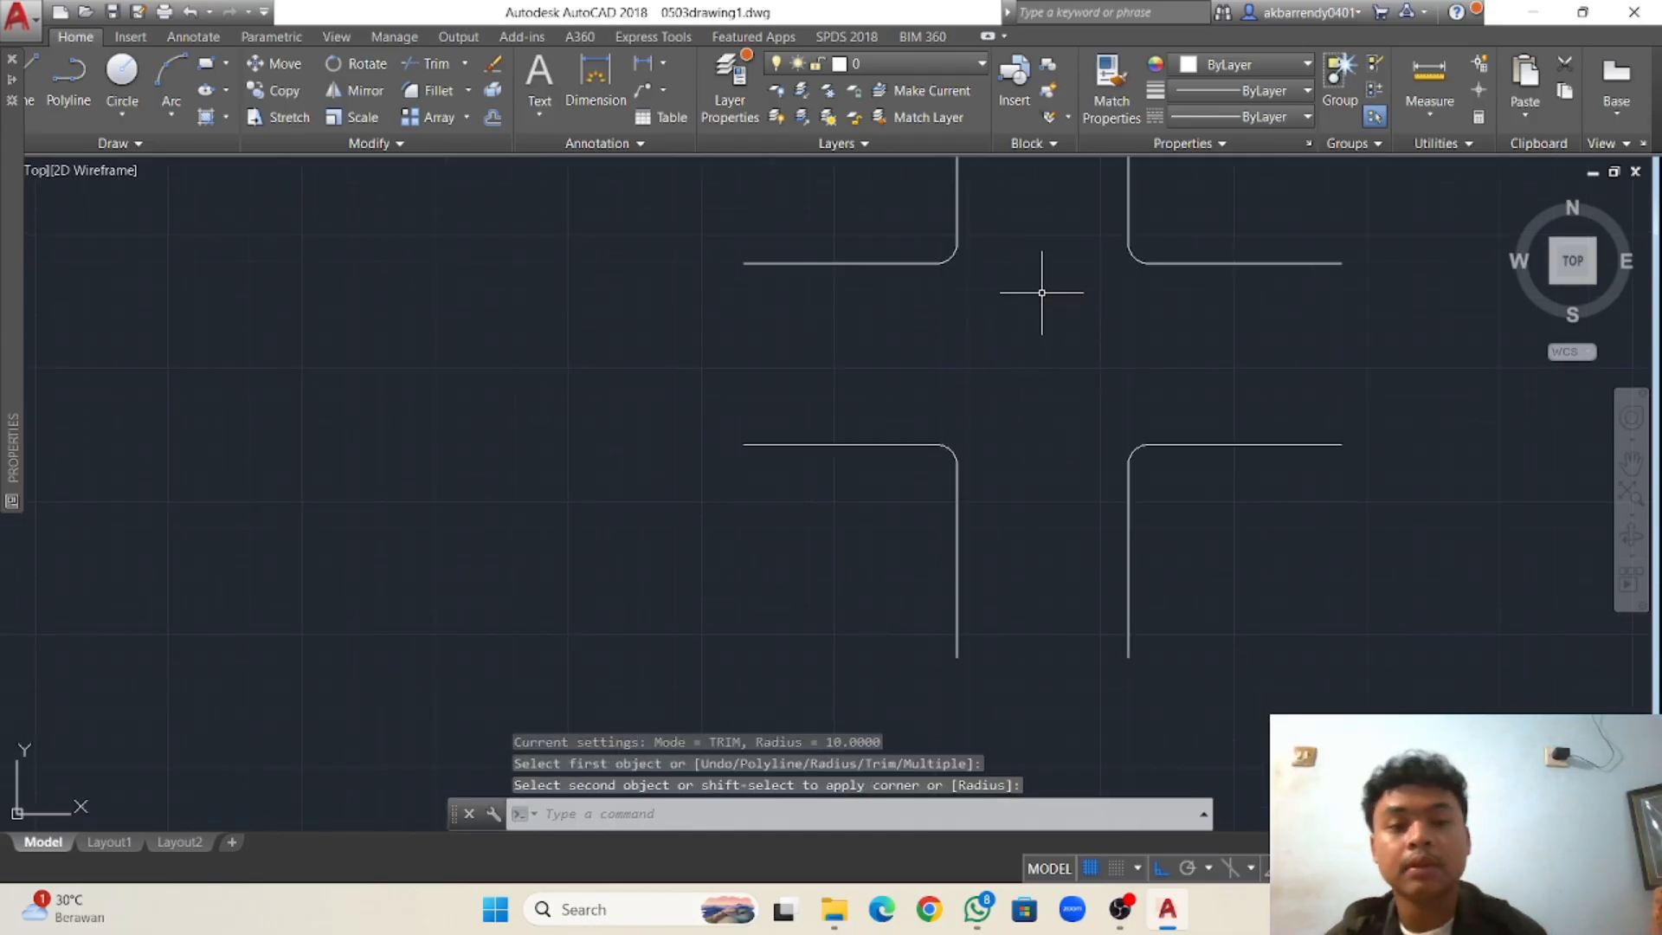
{"action": "scroll", "coordinate": [1076, 263], "scroll_direction": "down", "scroll_amount": 6}
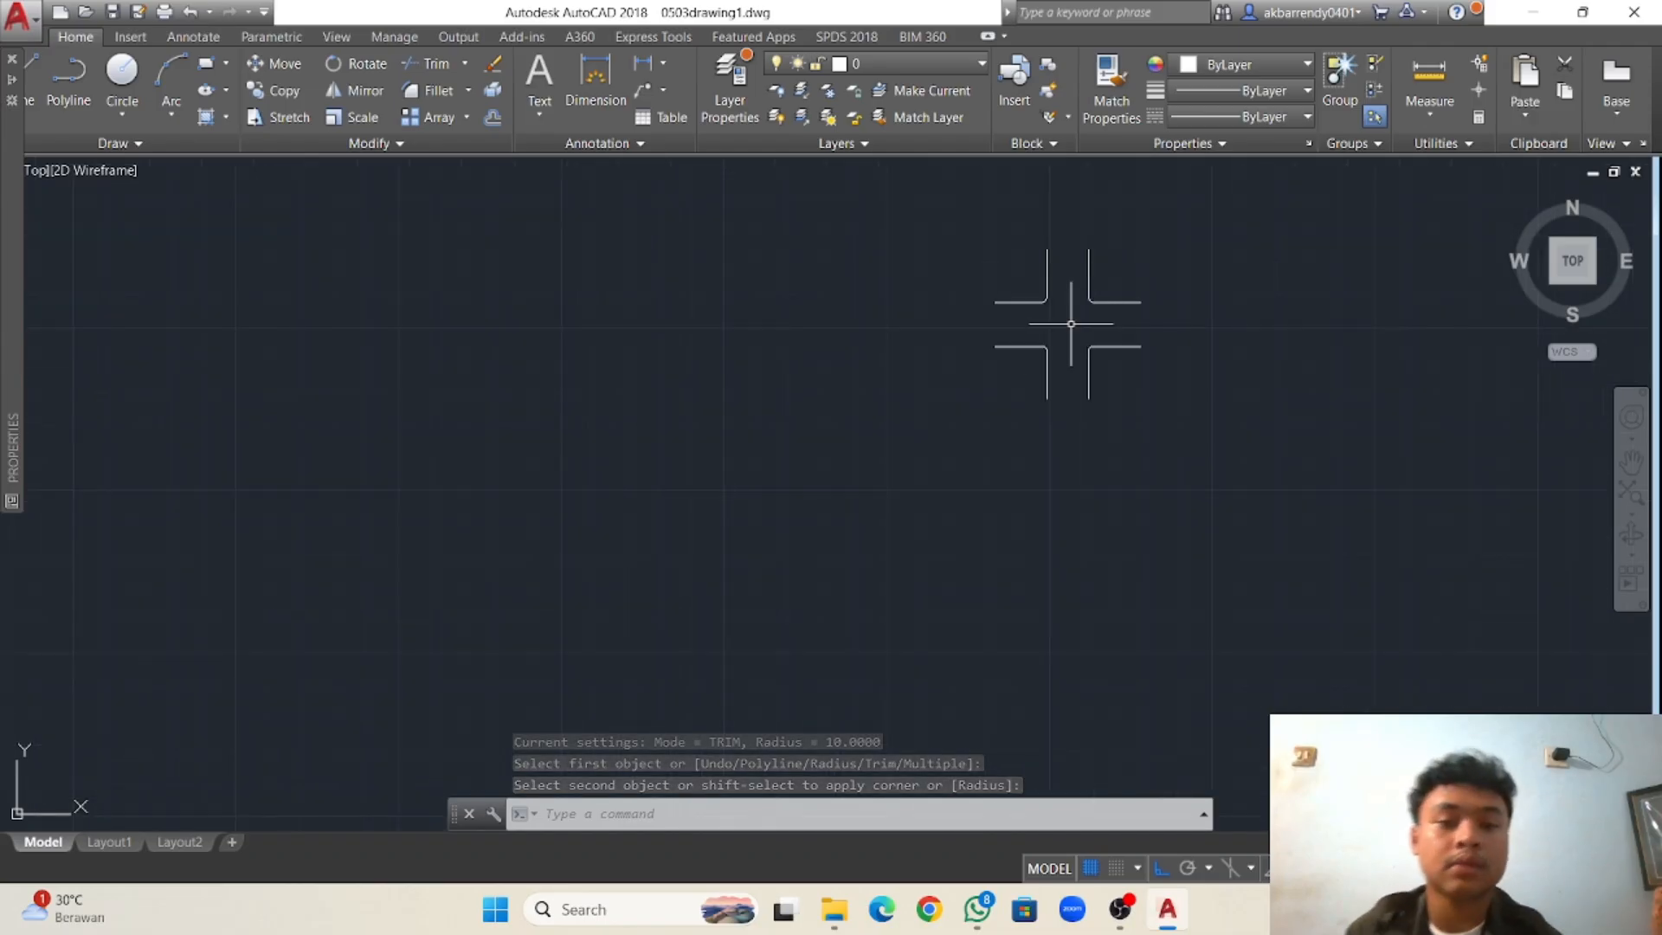
{"action": "left_click", "coordinate": [1148, 922]}
{"action": "left_click", "coordinate": [1119, 911]}
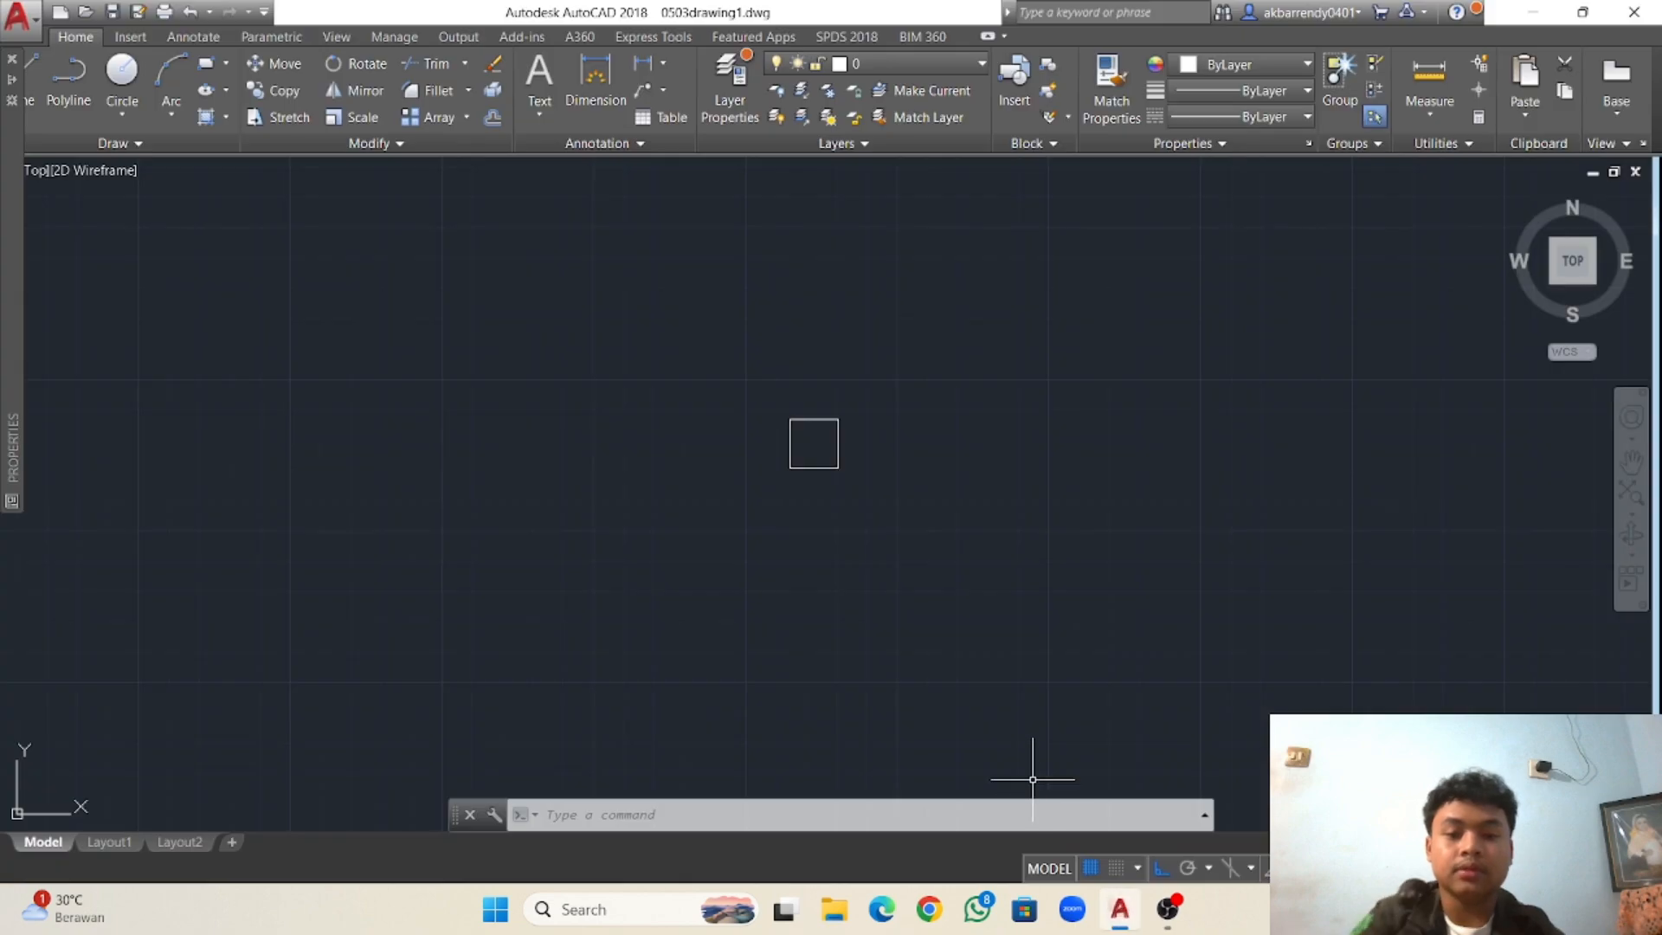
Delete the existing small square from the drawing.
{"action": "left_click", "coordinate": [812, 482]}
{"action": "left_click", "coordinate": [910, 577]}
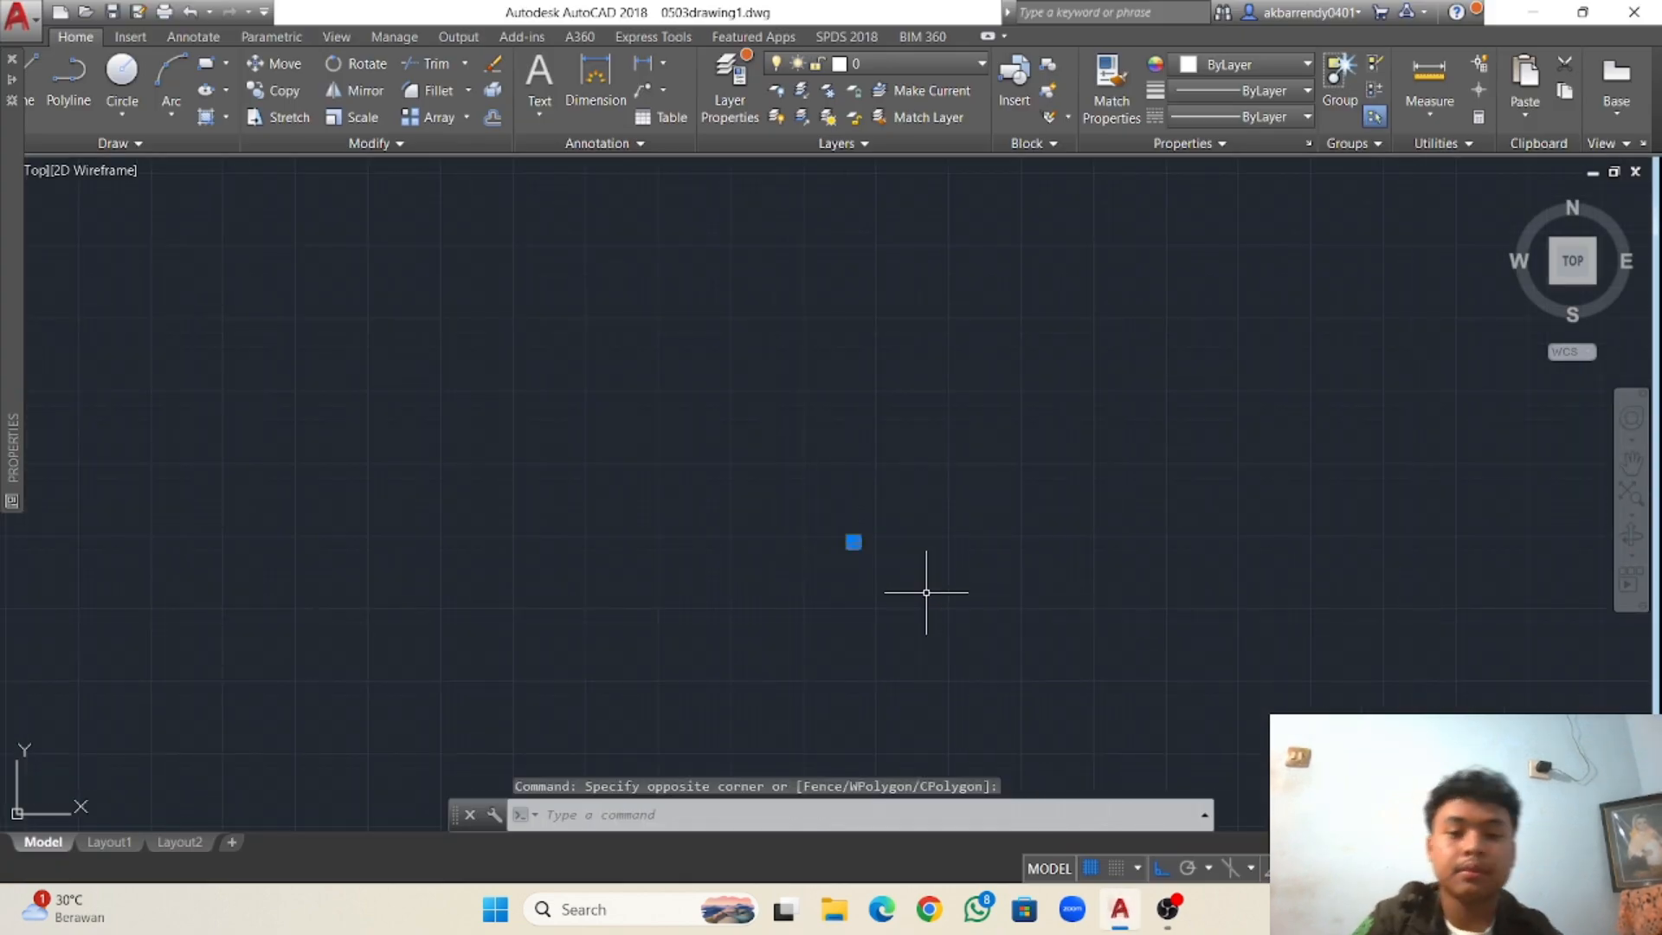
{"action": "key", "text": "Delete"}
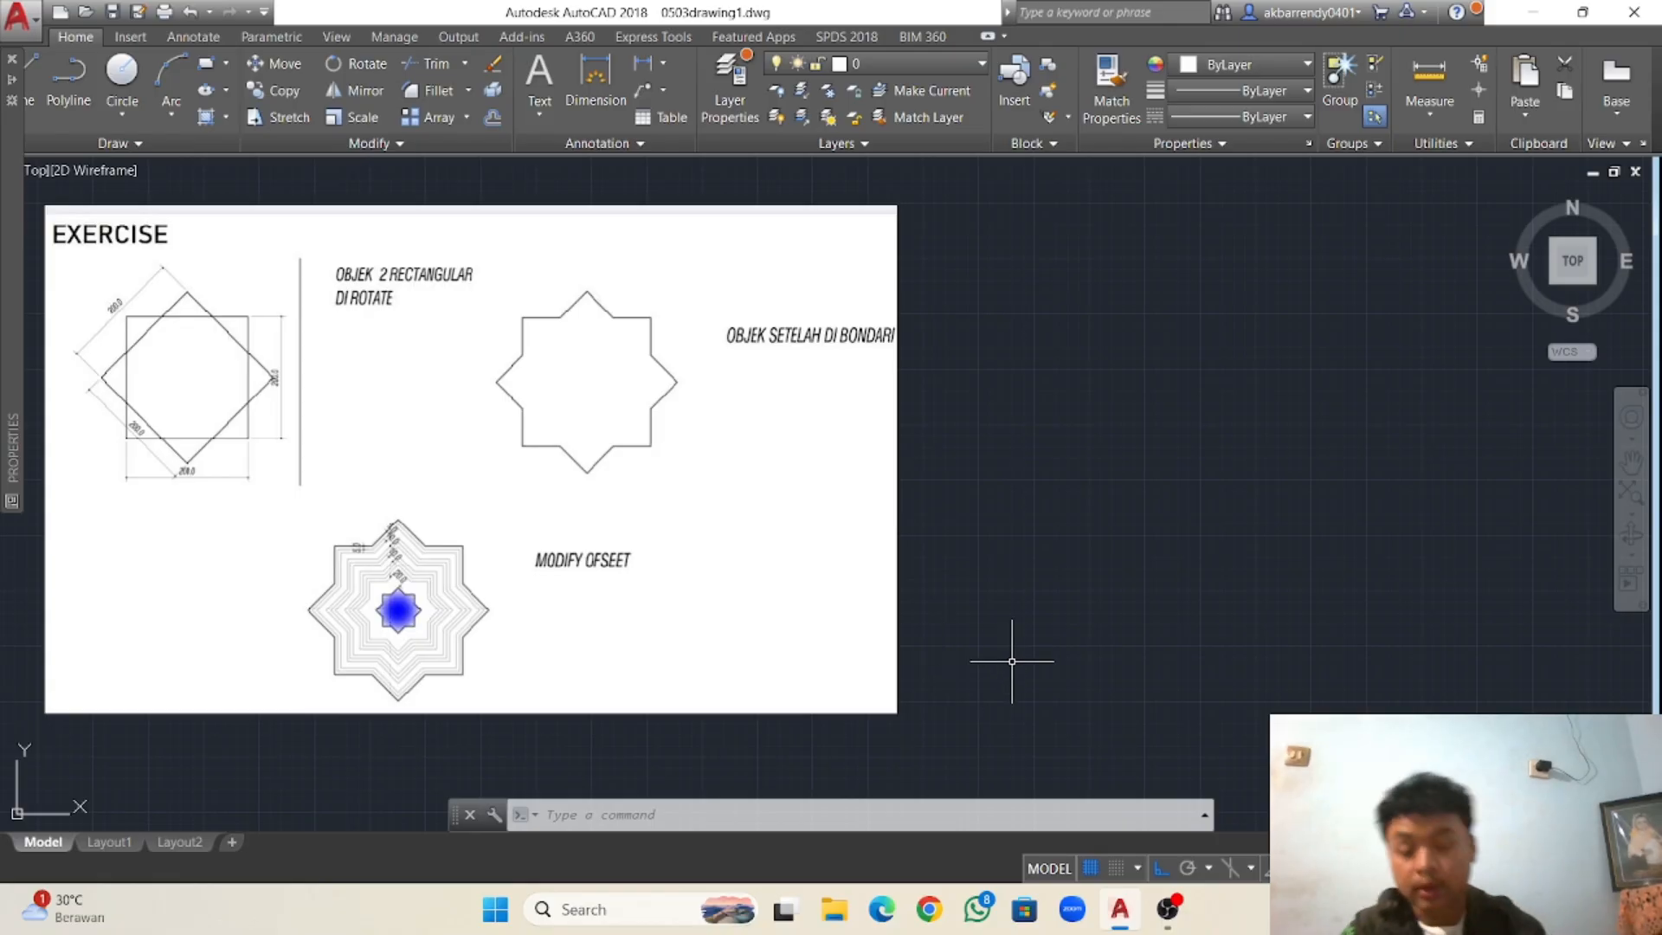
Draw a 200 by 200 square in the empty space beside the EXERCISE reference sheet.
{"action": "scroll", "coordinate": [949, 505], "scroll_direction": "up", "scroll_amount": 3}
{"action": "scroll", "coordinate": [927, 493], "scroll_direction": "down", "scroll_amount": 3}
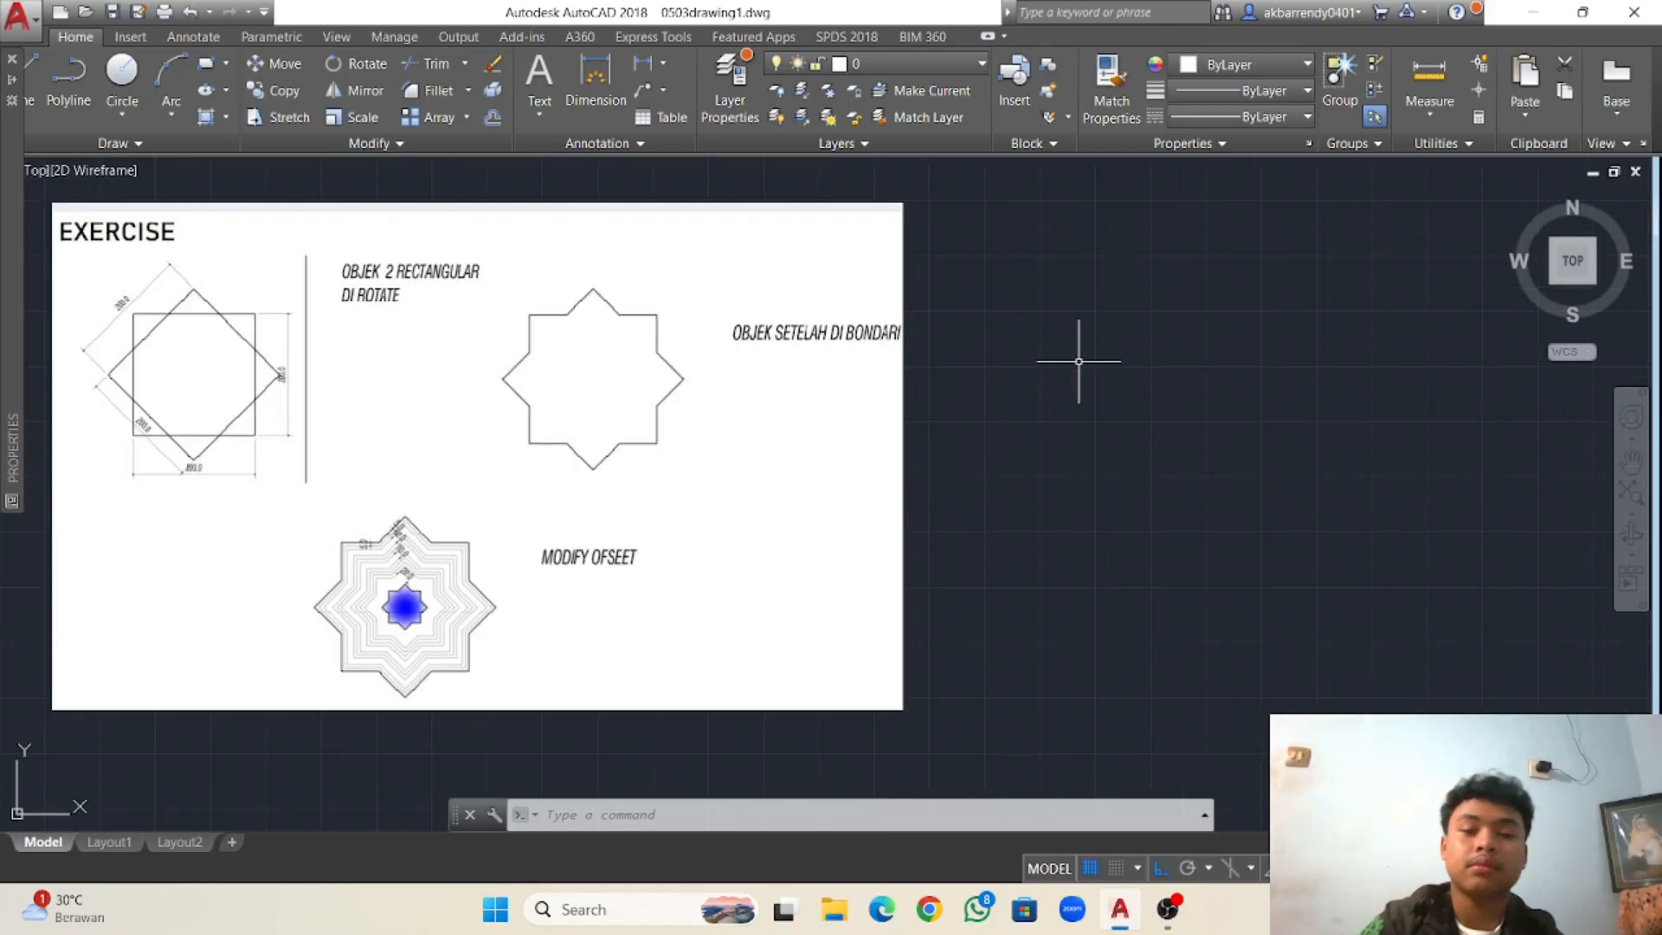
{"action": "type", "text": "E"}
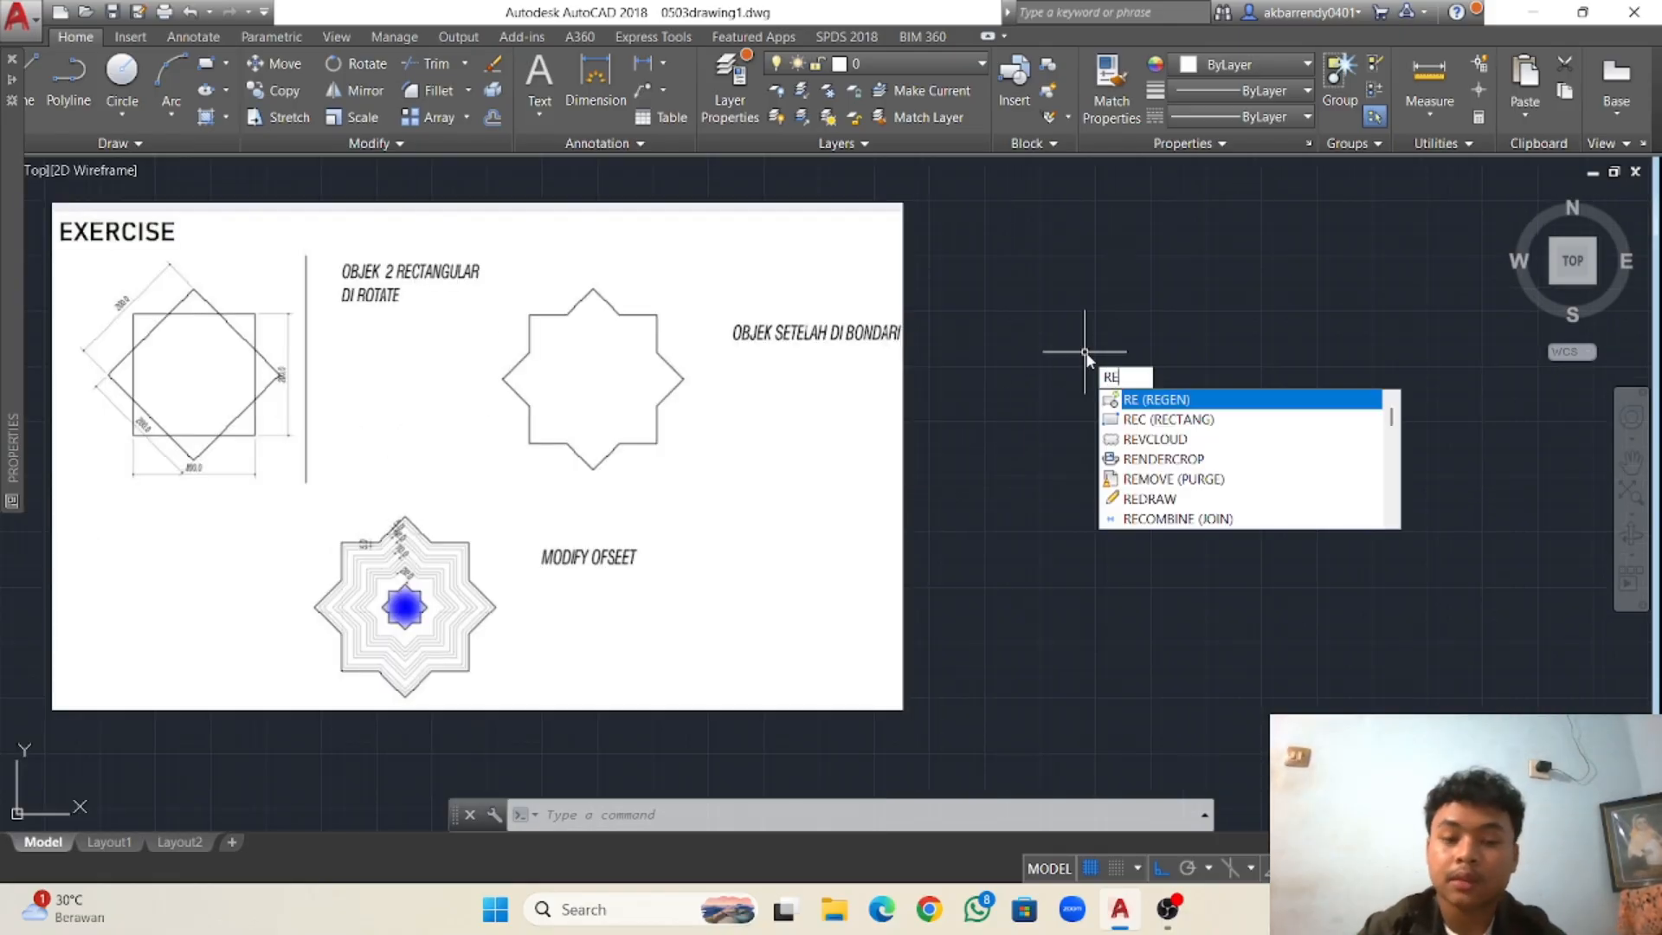
{"action": "type", "text": "c"}
{"action": "key", "text": "Return"}
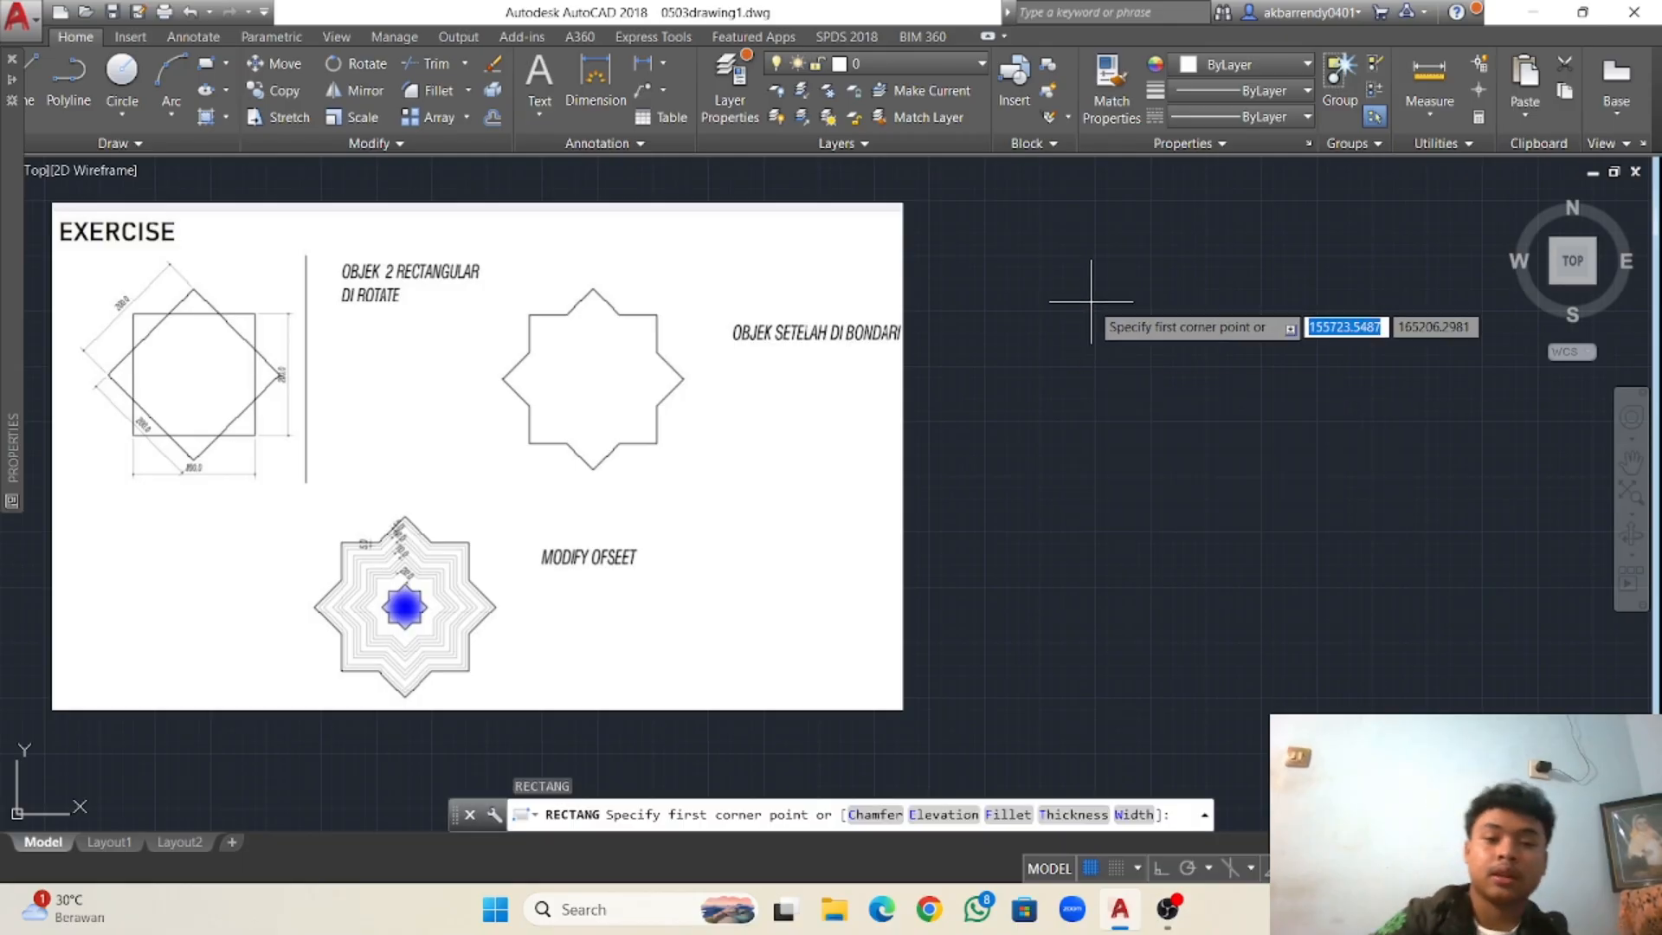
{"action": "left_click", "coordinate": [1081, 262]}
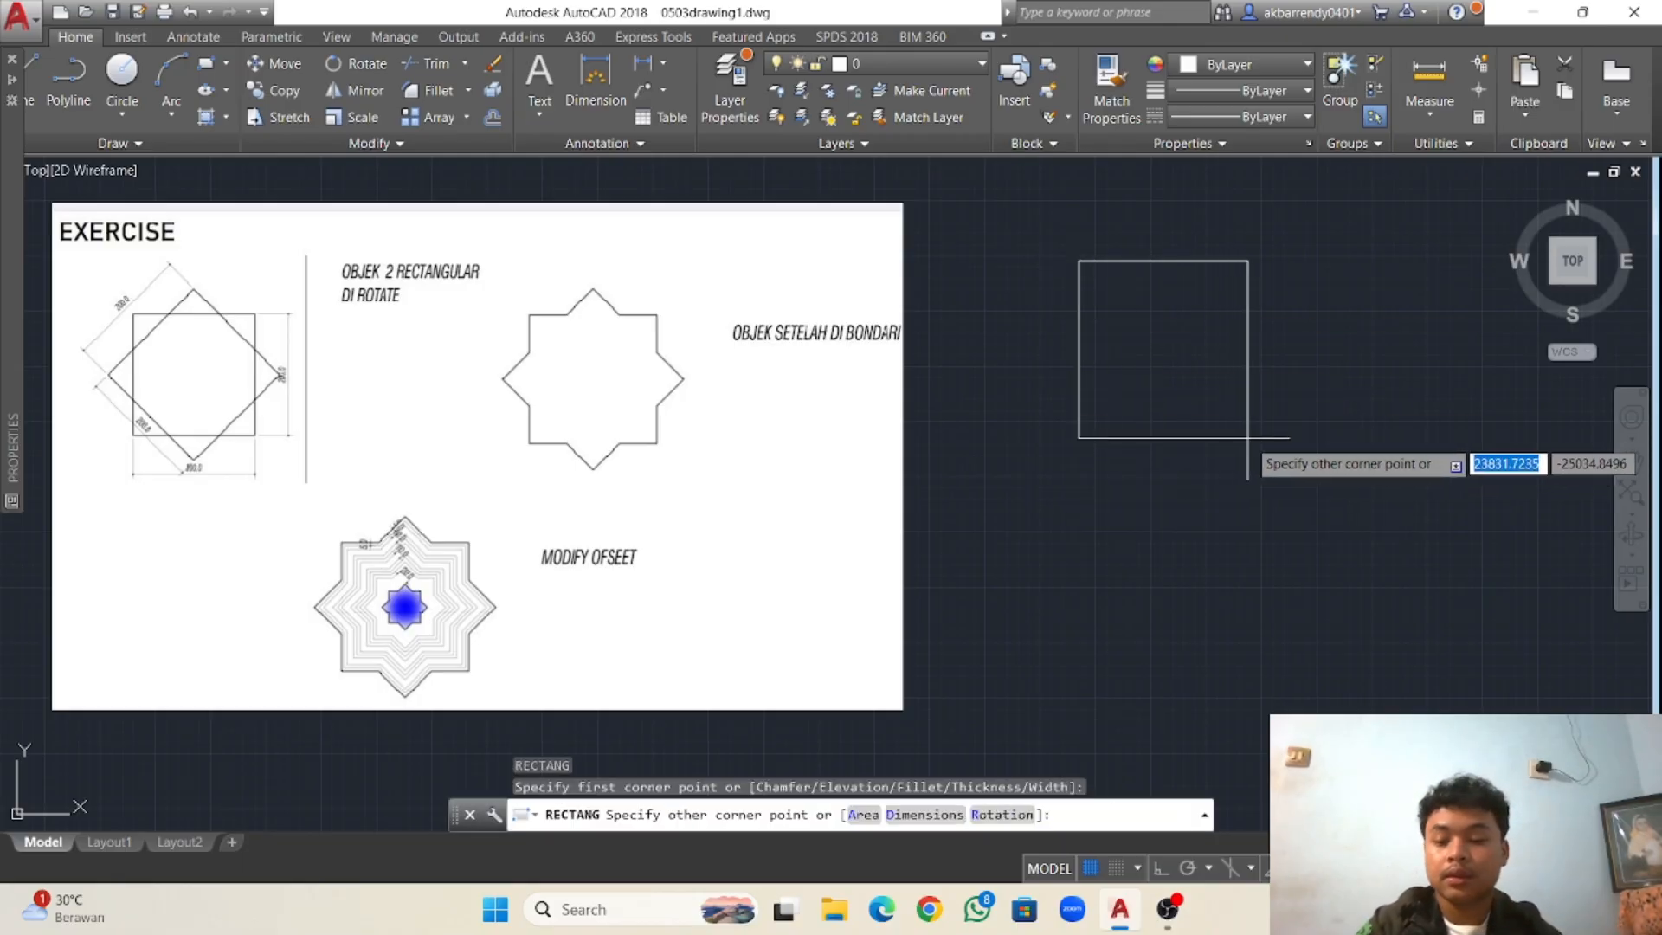
{"action": "type", "text": "200"}
{"action": "key", "text": "Tab"}
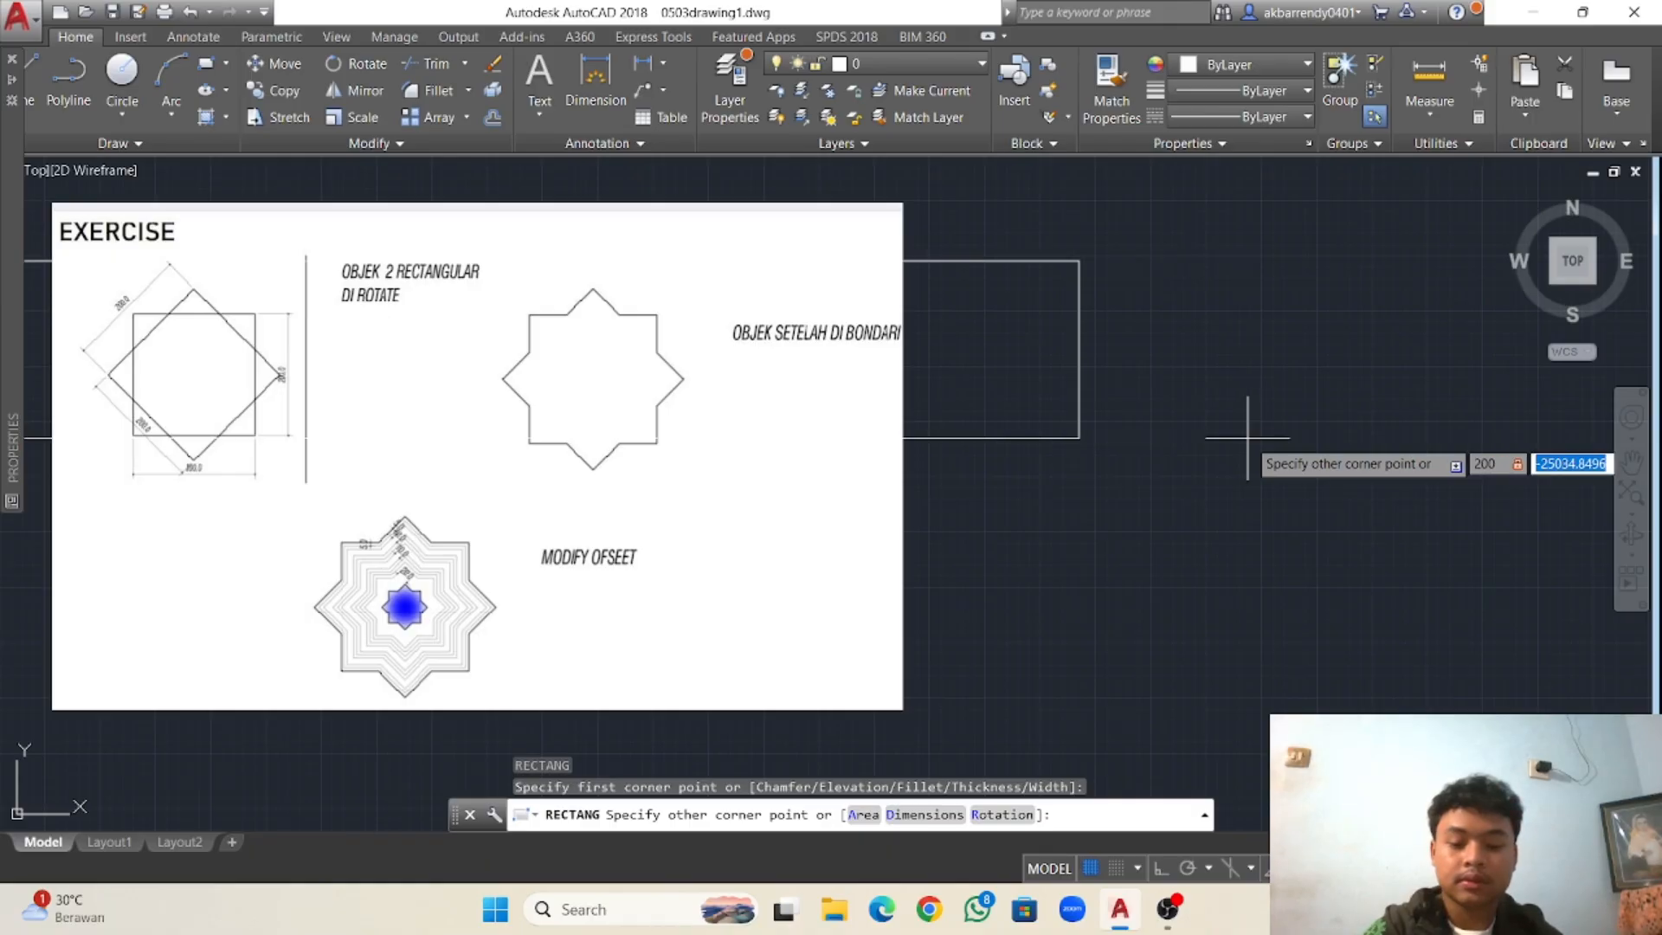
{"action": "type", "text": "200"}
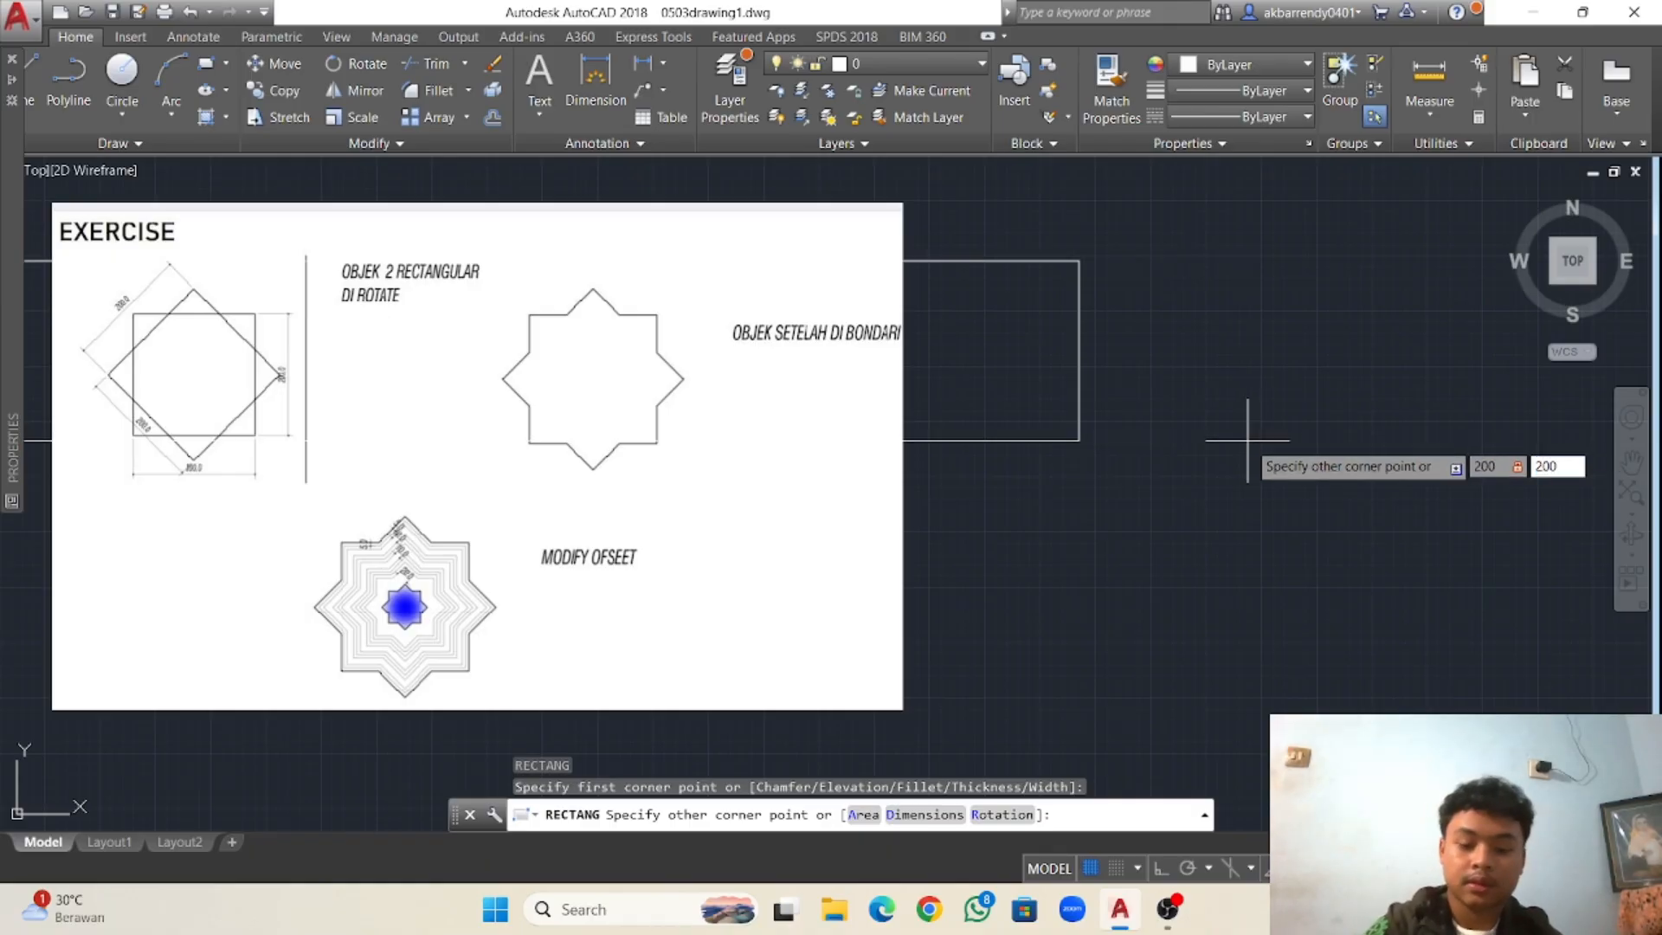
{"action": "key", "text": "Return"}
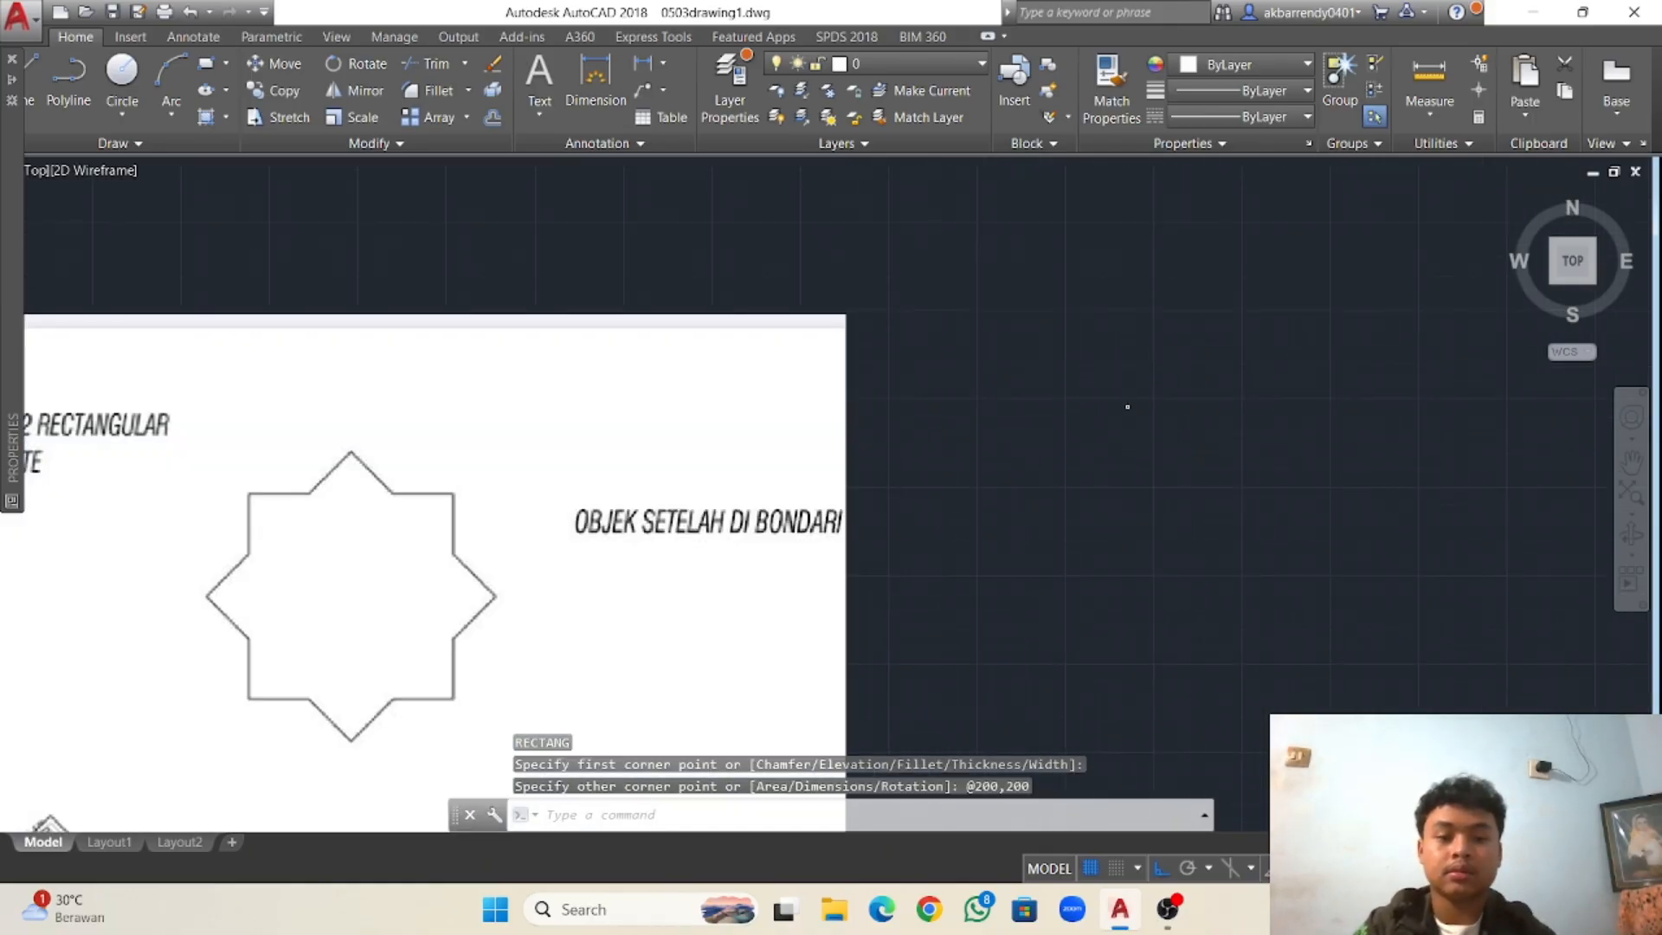
{"action": "scroll", "coordinate": [1084, 424], "scroll_direction": "up", "scroll_amount": 4}
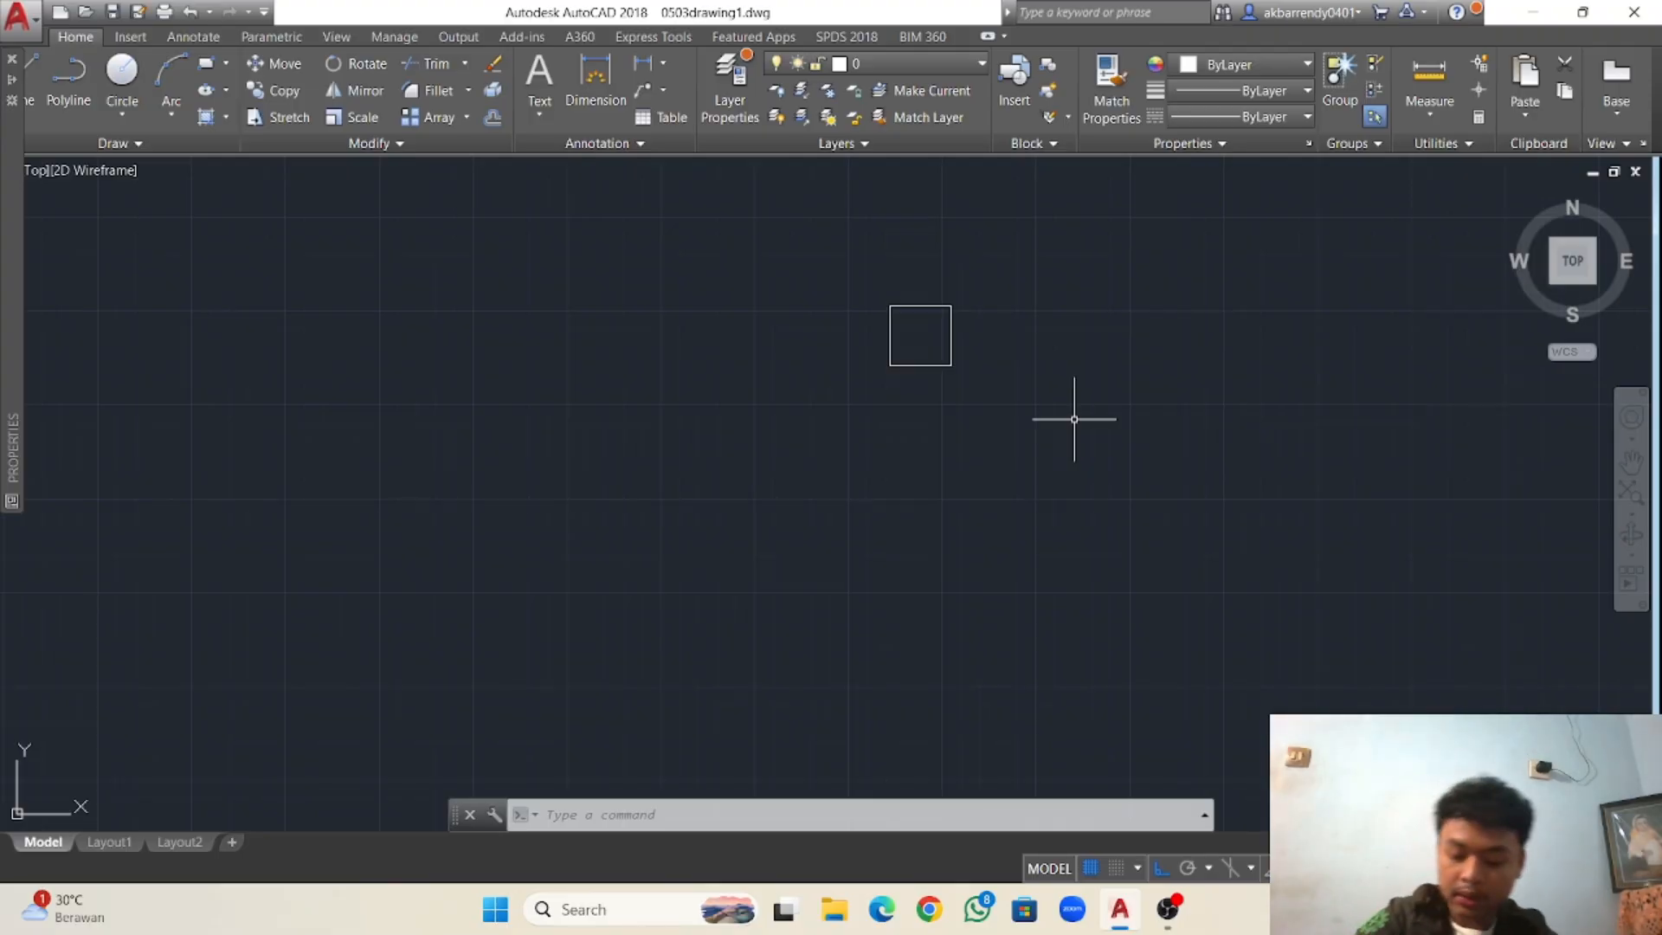
{"action": "scroll", "coordinate": [995, 375], "scroll_direction": "down", "scroll_amount": 5}
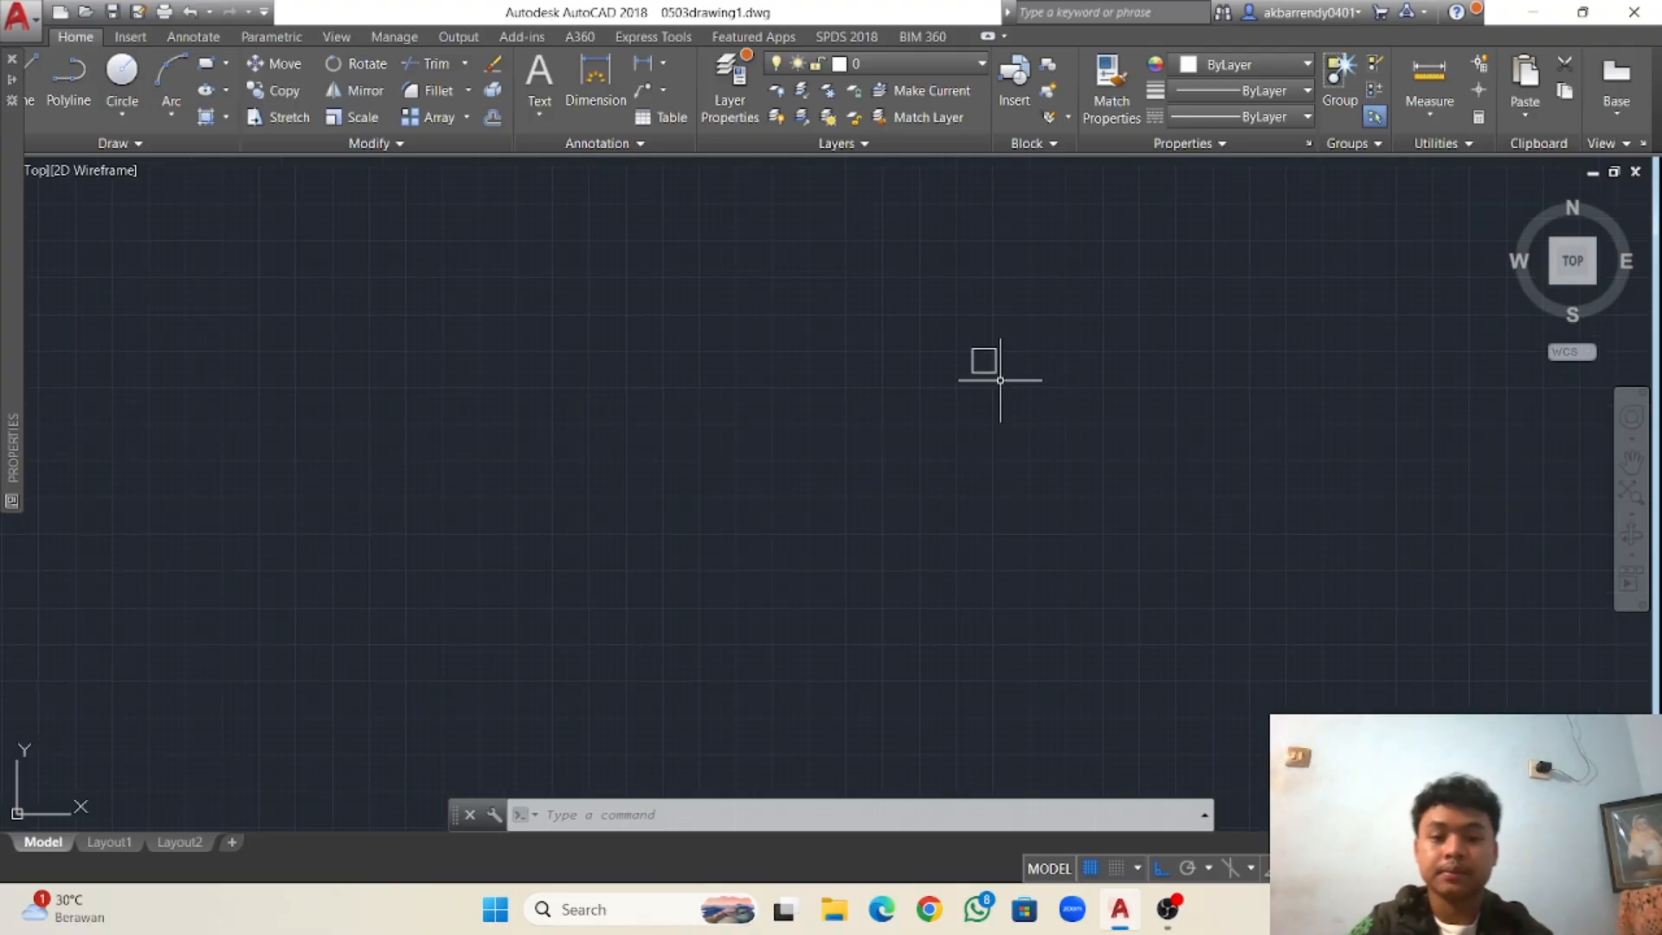
{"action": "scroll", "coordinate": [995, 375], "scroll_direction": "up", "scroll_amount": 6}
{"action": "middle_click_drag", "start_coordinate": [936, 317], "coordinate": [935, 449]}
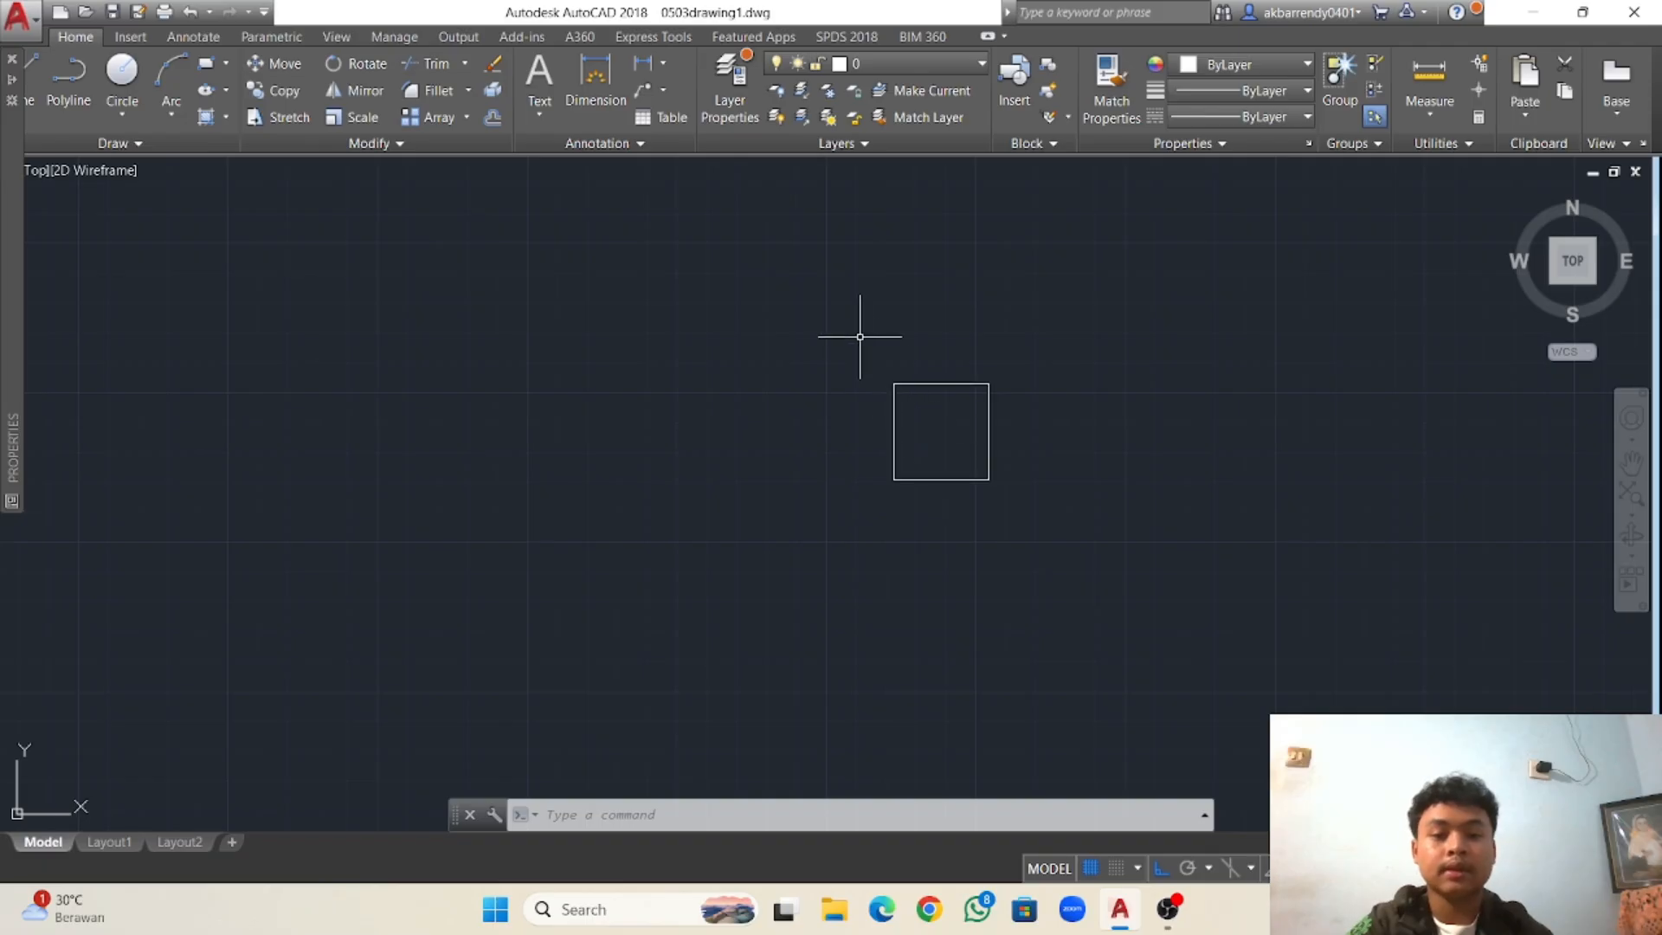
{"action": "left_click", "coordinate": [836, 303]}
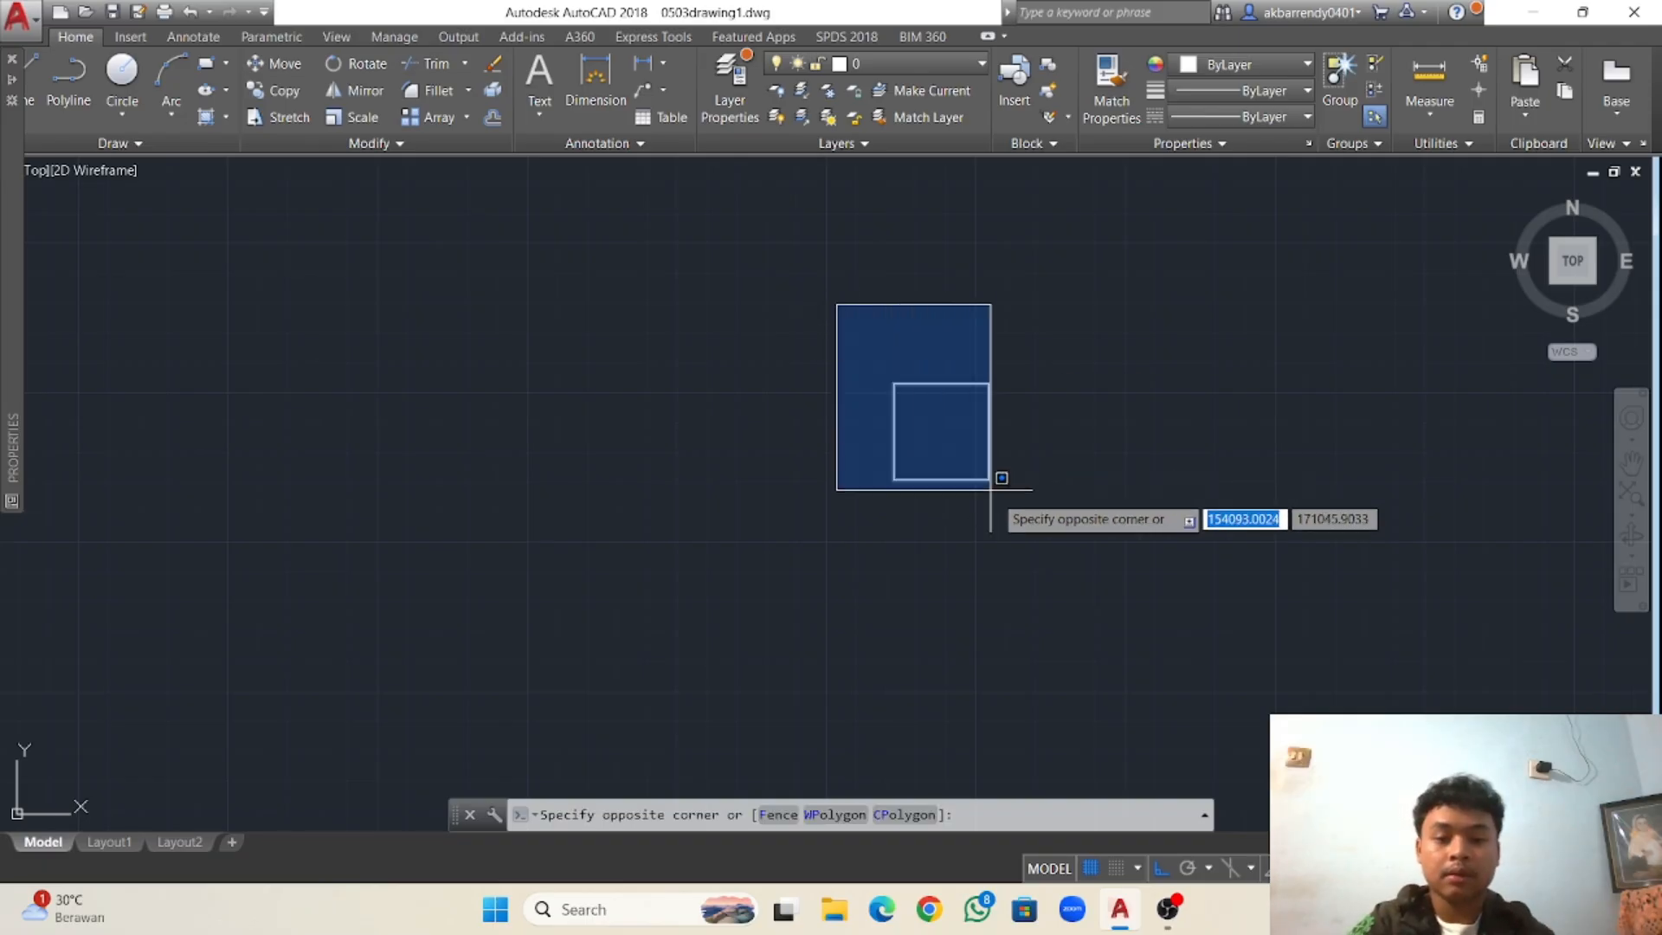
{"action": "left_click", "coordinate": [1060, 546]}
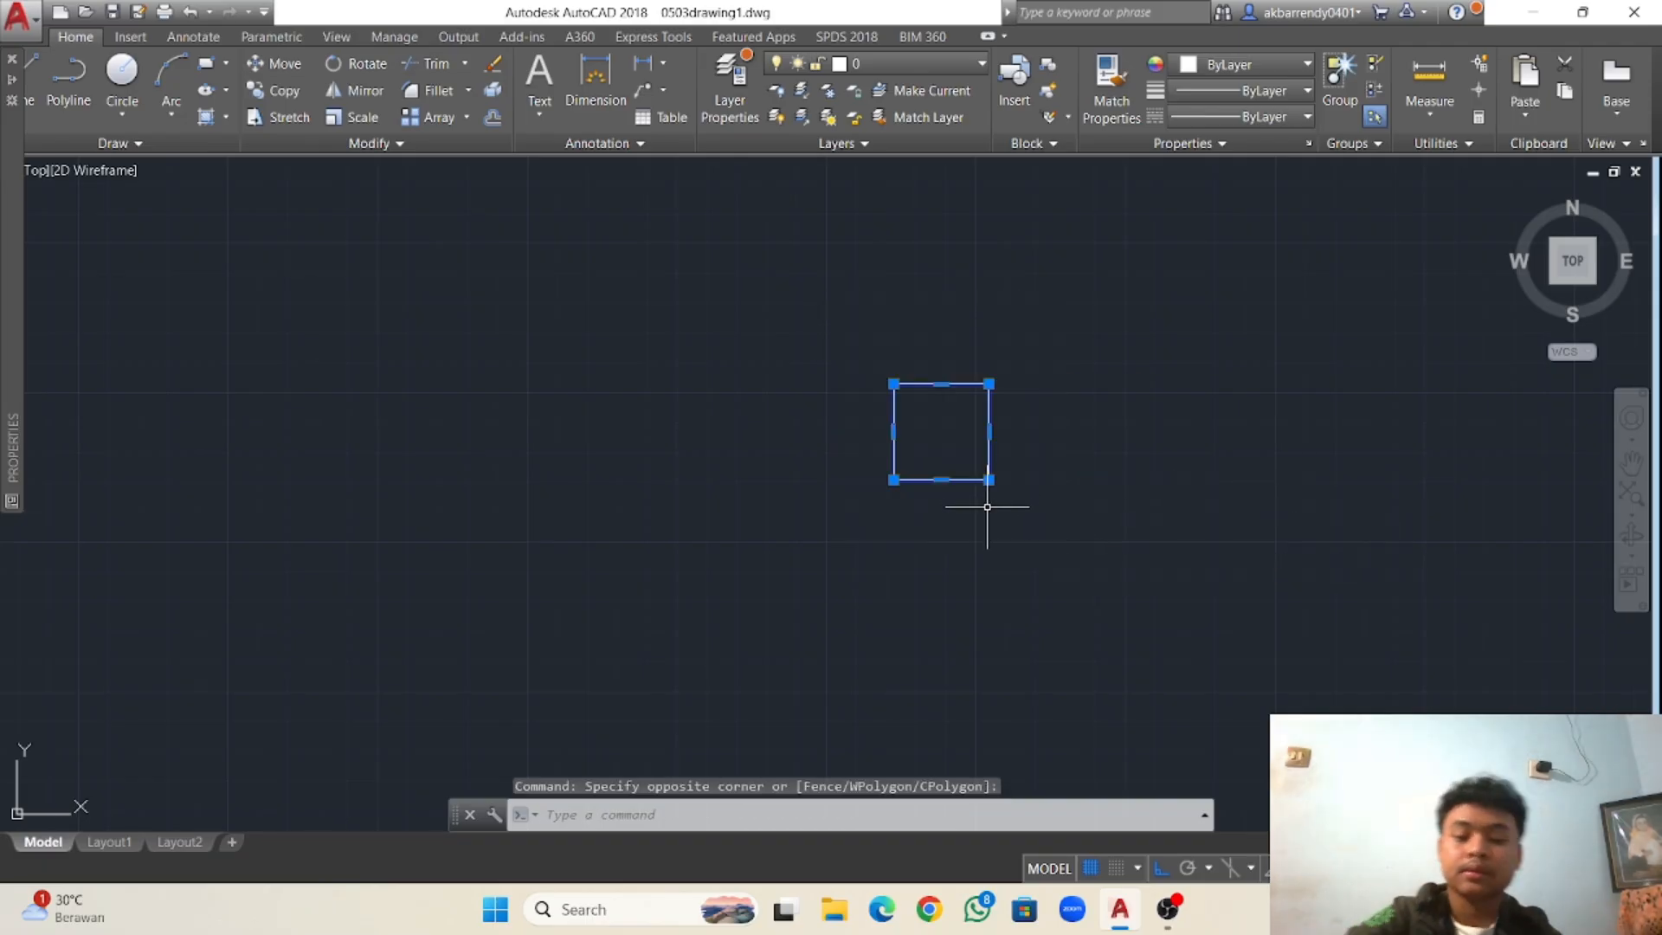
{"action": "type", "text": "o"}
{"action": "key", "text": "Escape"}
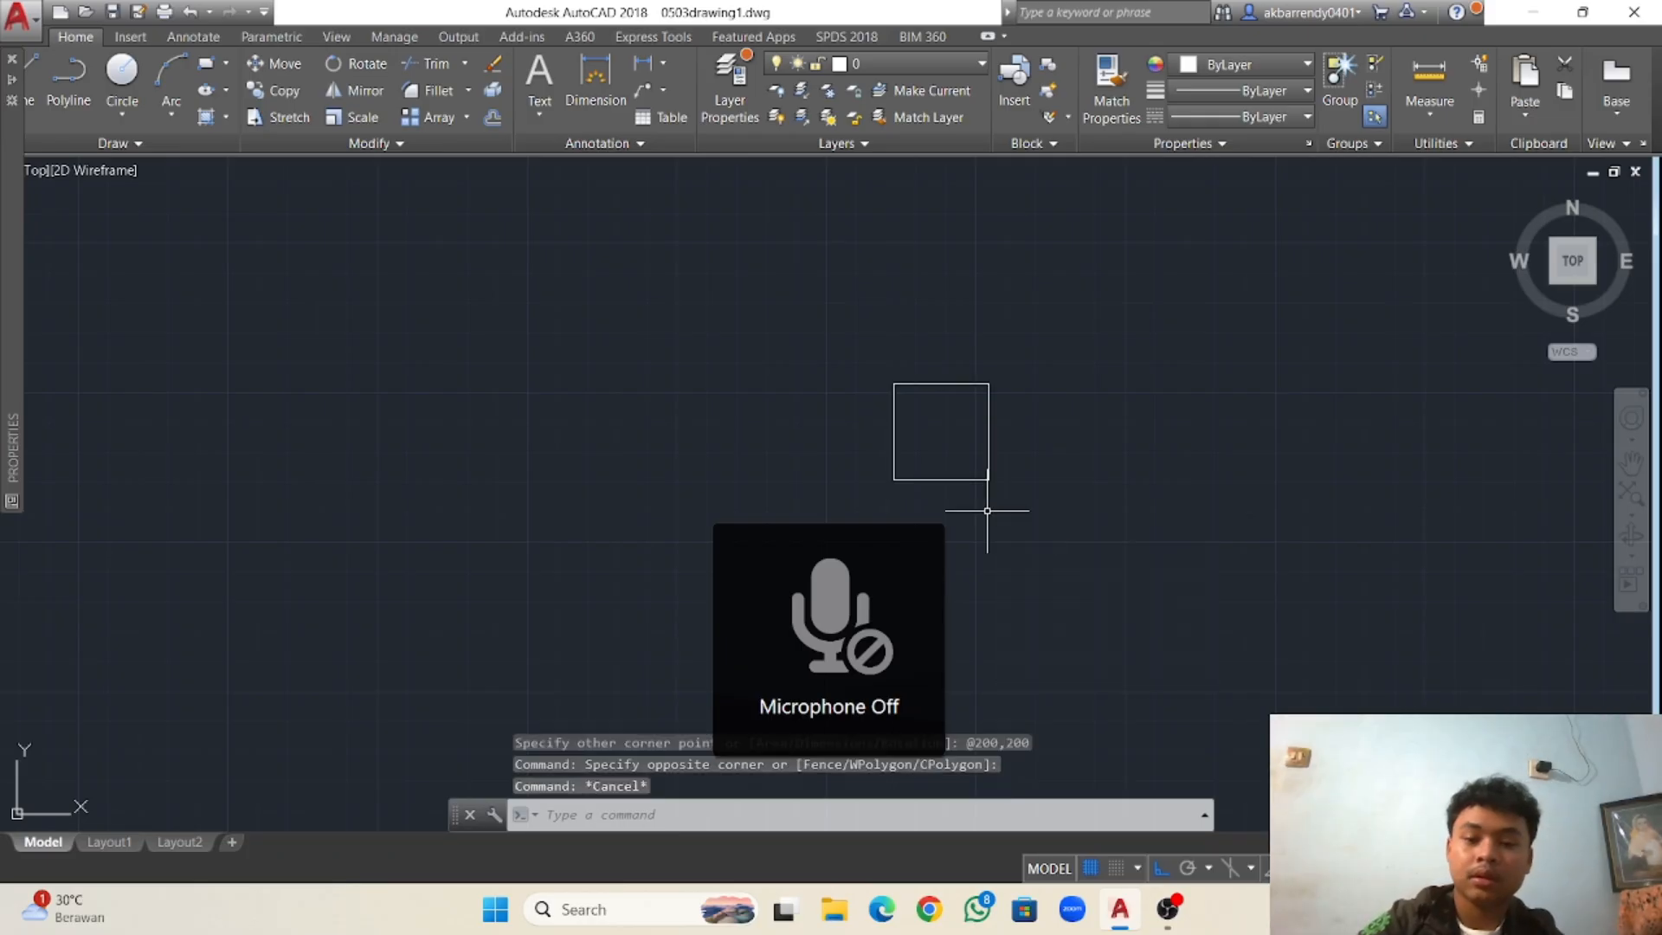
{"action": "key", "text": "Escape"}
{"action": "key", "text": "F4"}
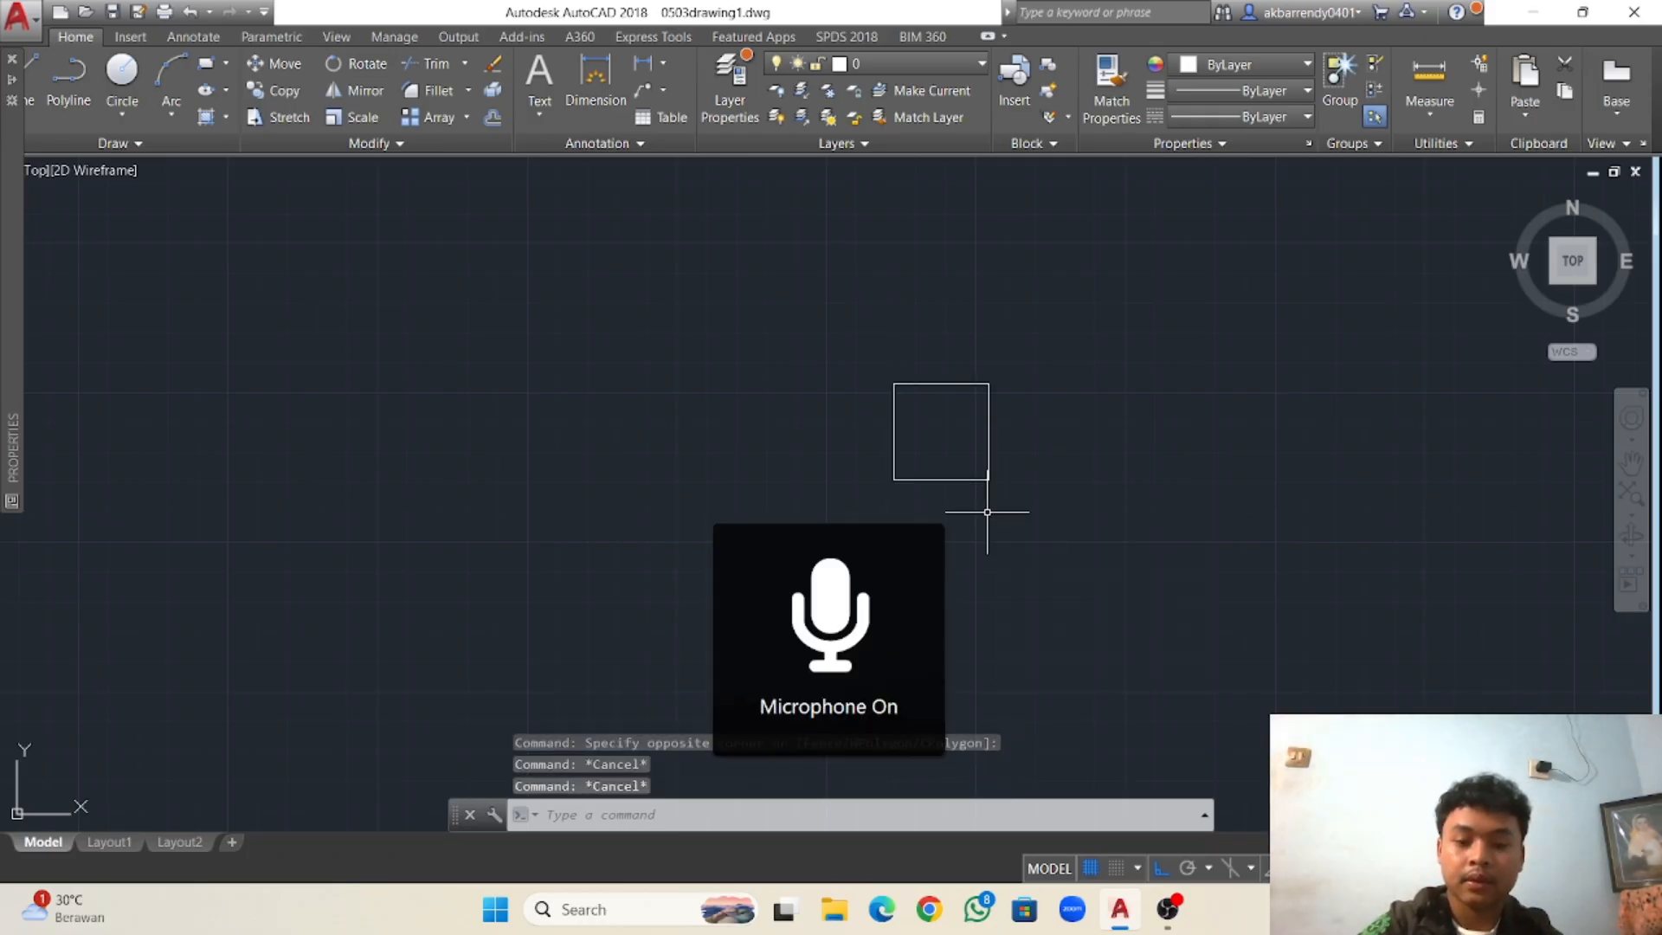
{"action": "type", "text": "o"}
{"action": "key", "text": "Return"}
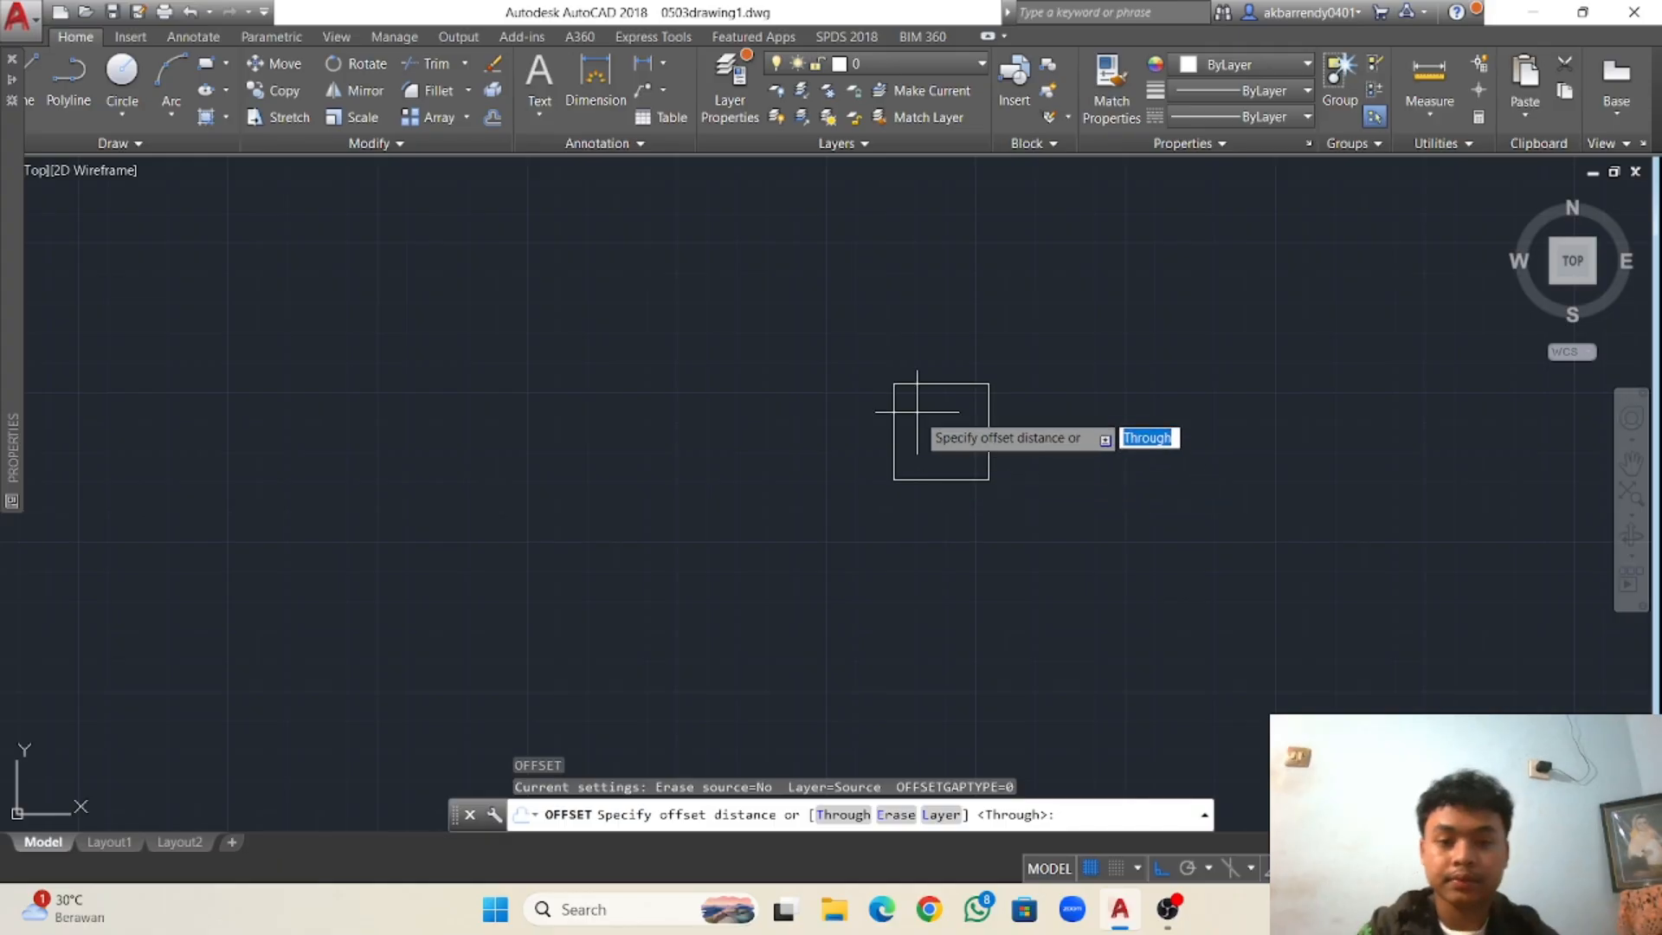
{"action": "left_click", "coordinate": [941, 432]}
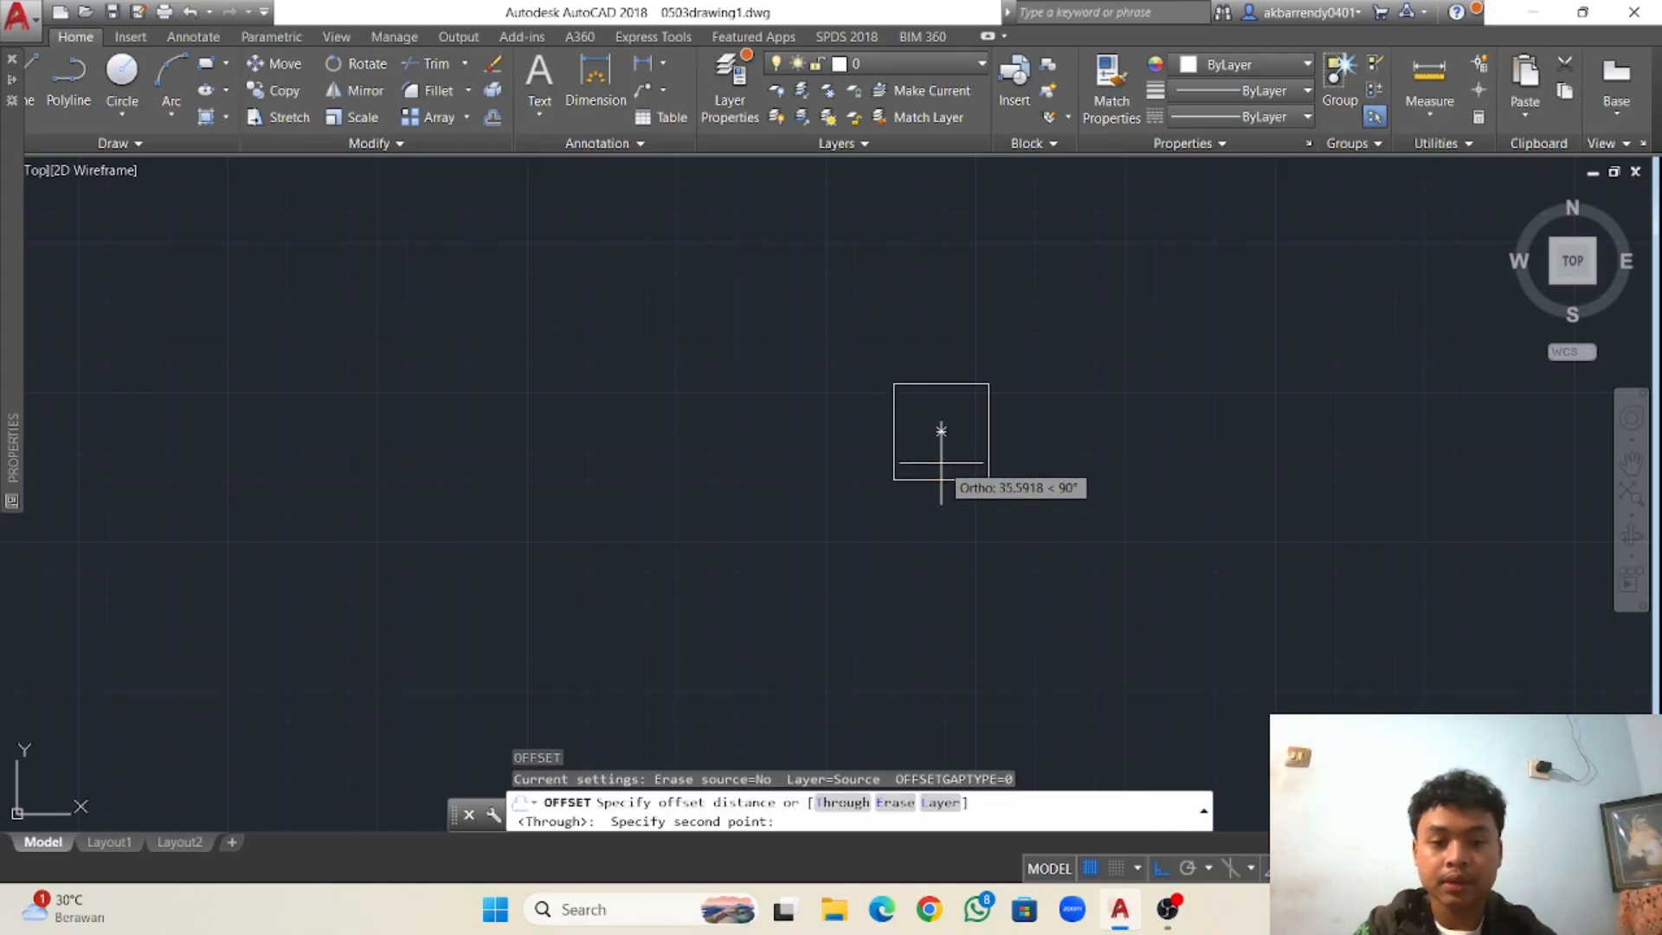
{"action": "type", "text": "1"}
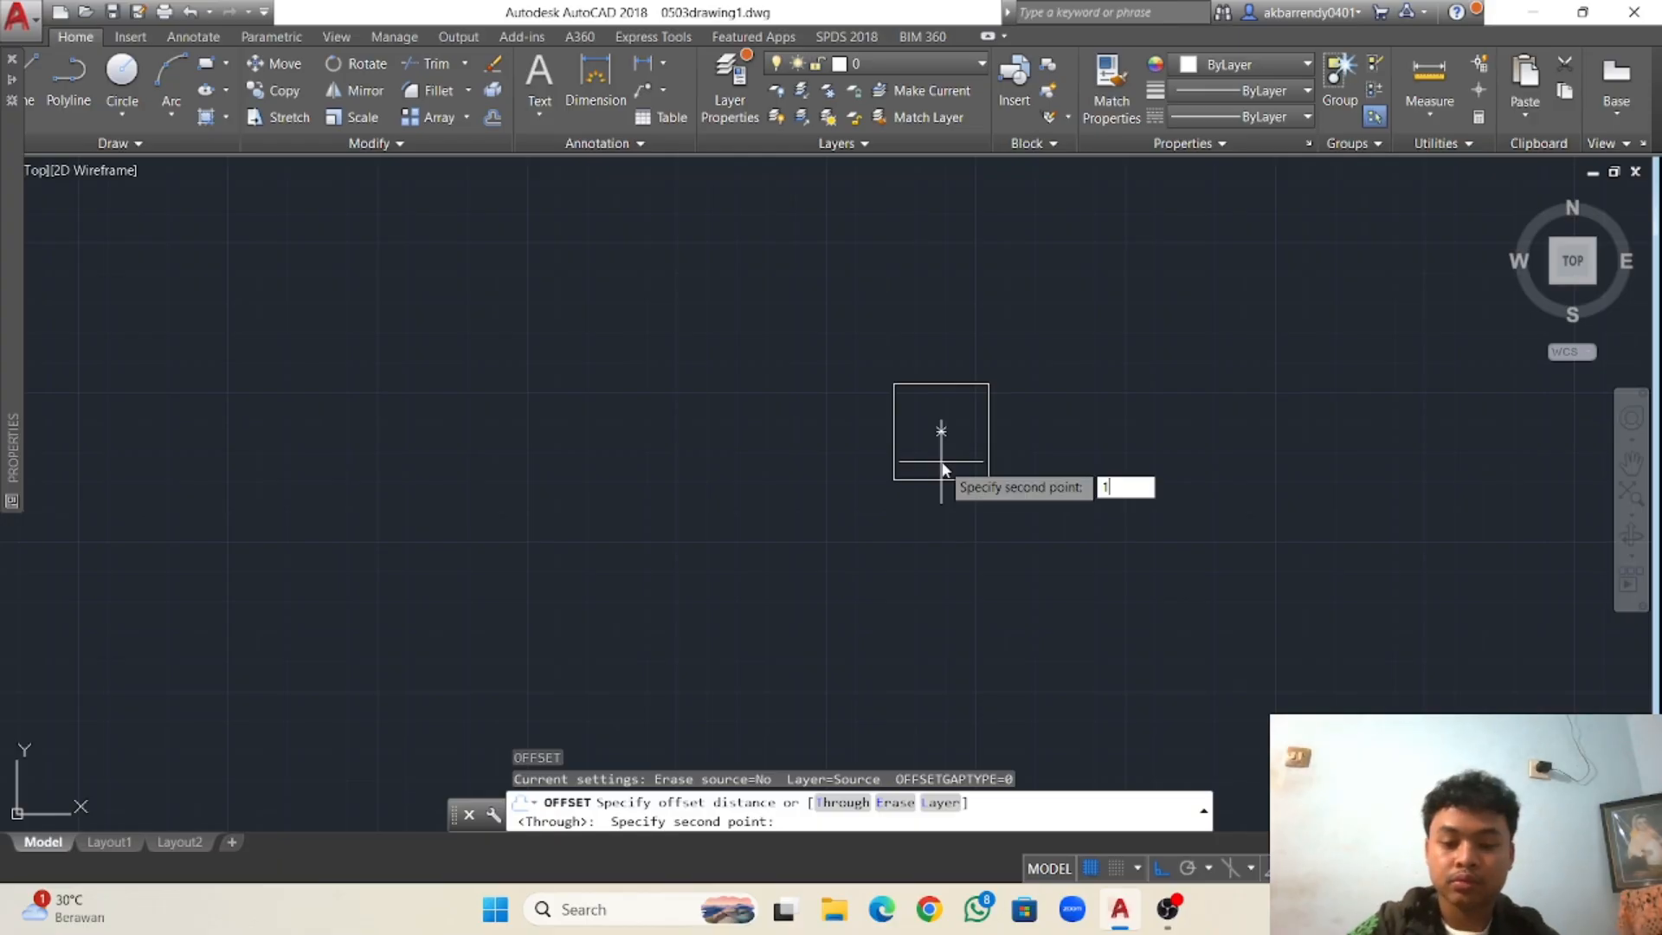
{"action": "type", "text": "0"}
{"action": "key", "text": "Return"}
{"action": "key", "text": "Escape"}
{"action": "key", "text": "Escape"}
{"action": "key", "text": "Escape"}
{"action": "key", "text": "Escape"}
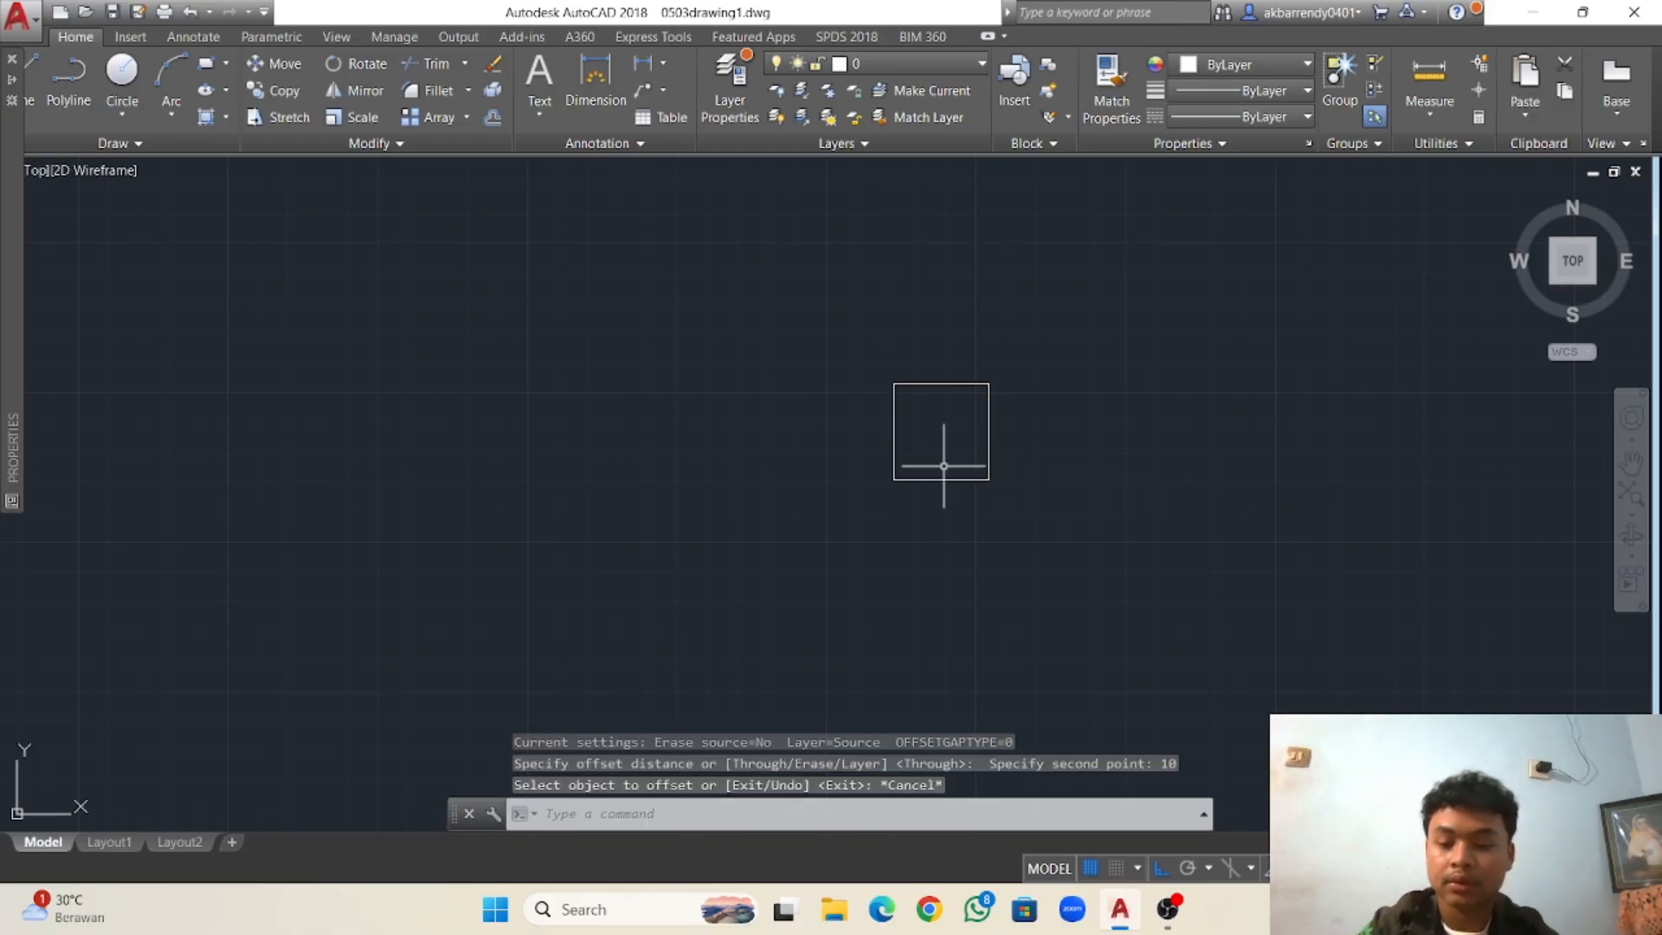
Offset the 200 by 200 square inward by a distance of 10.
{"action": "left_click", "coordinate": [903, 369]}
{"action": "left_click", "coordinate": [1001, 524]}
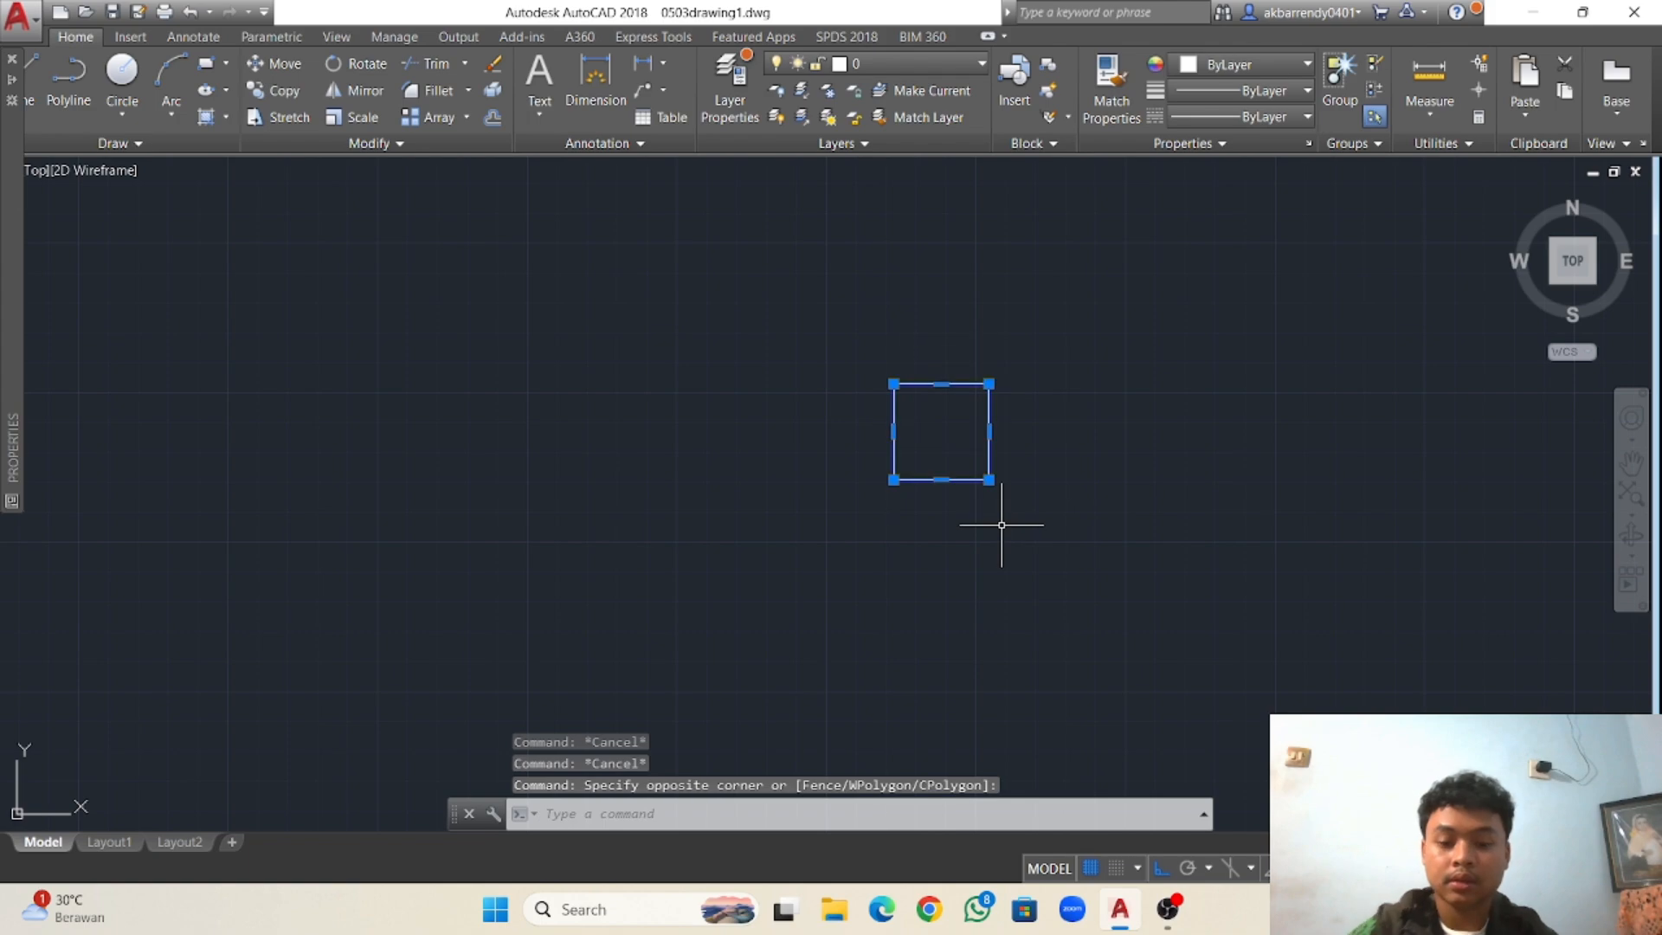
{"action": "key", "text": "Return"}
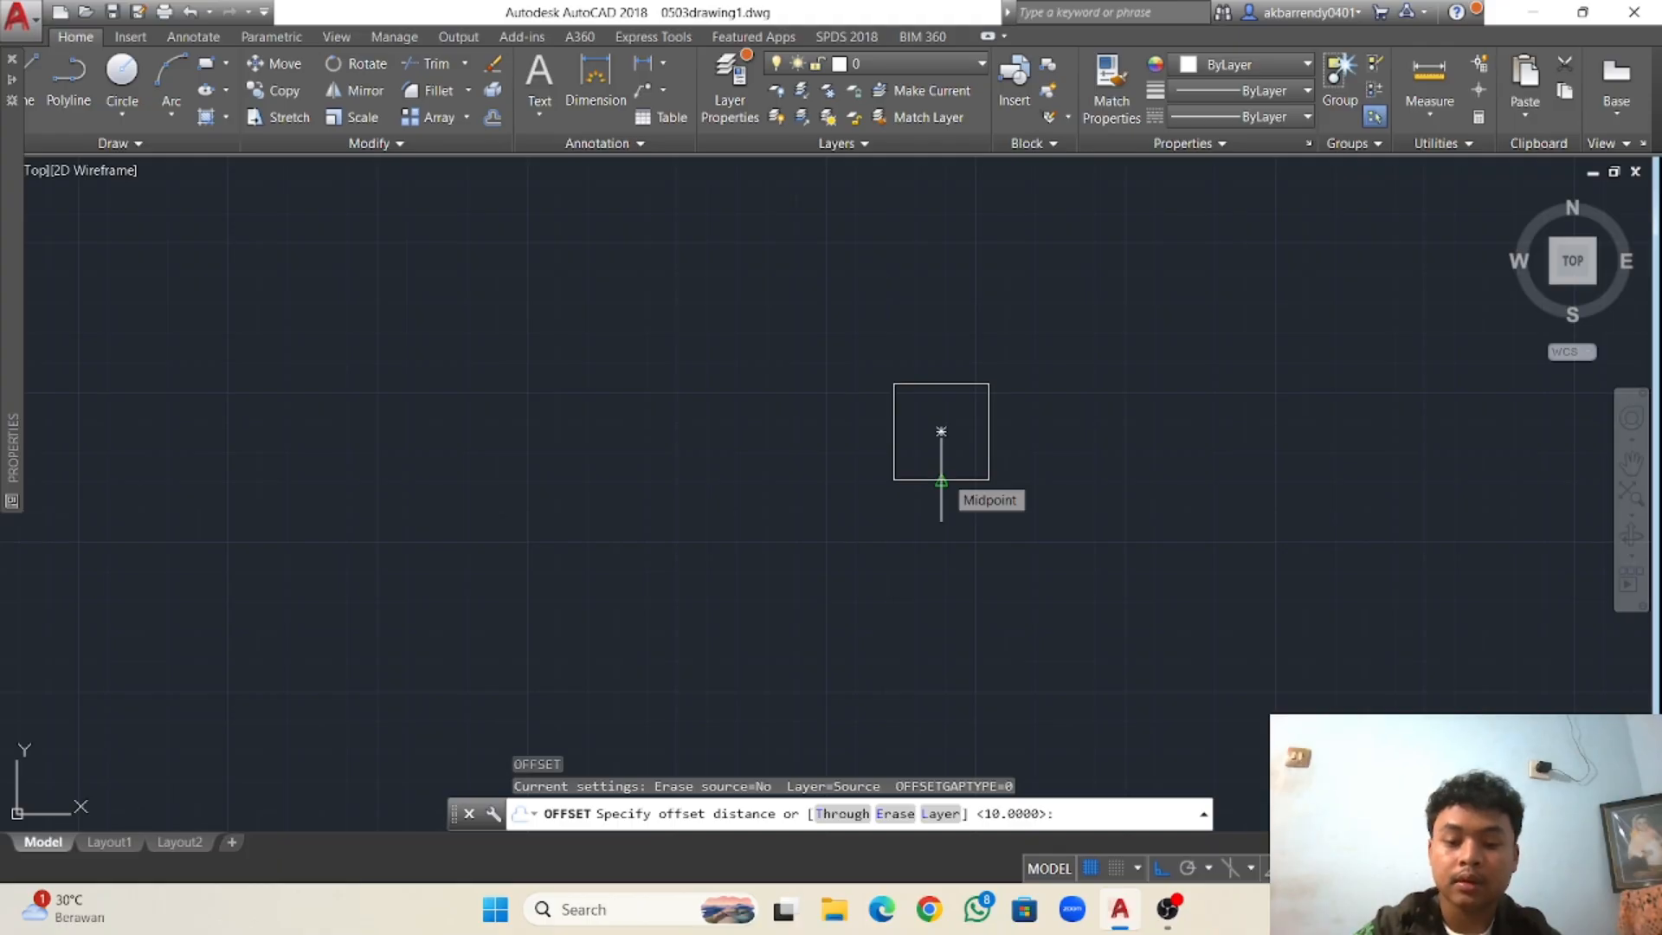
{"action": "type", "text": "1"}
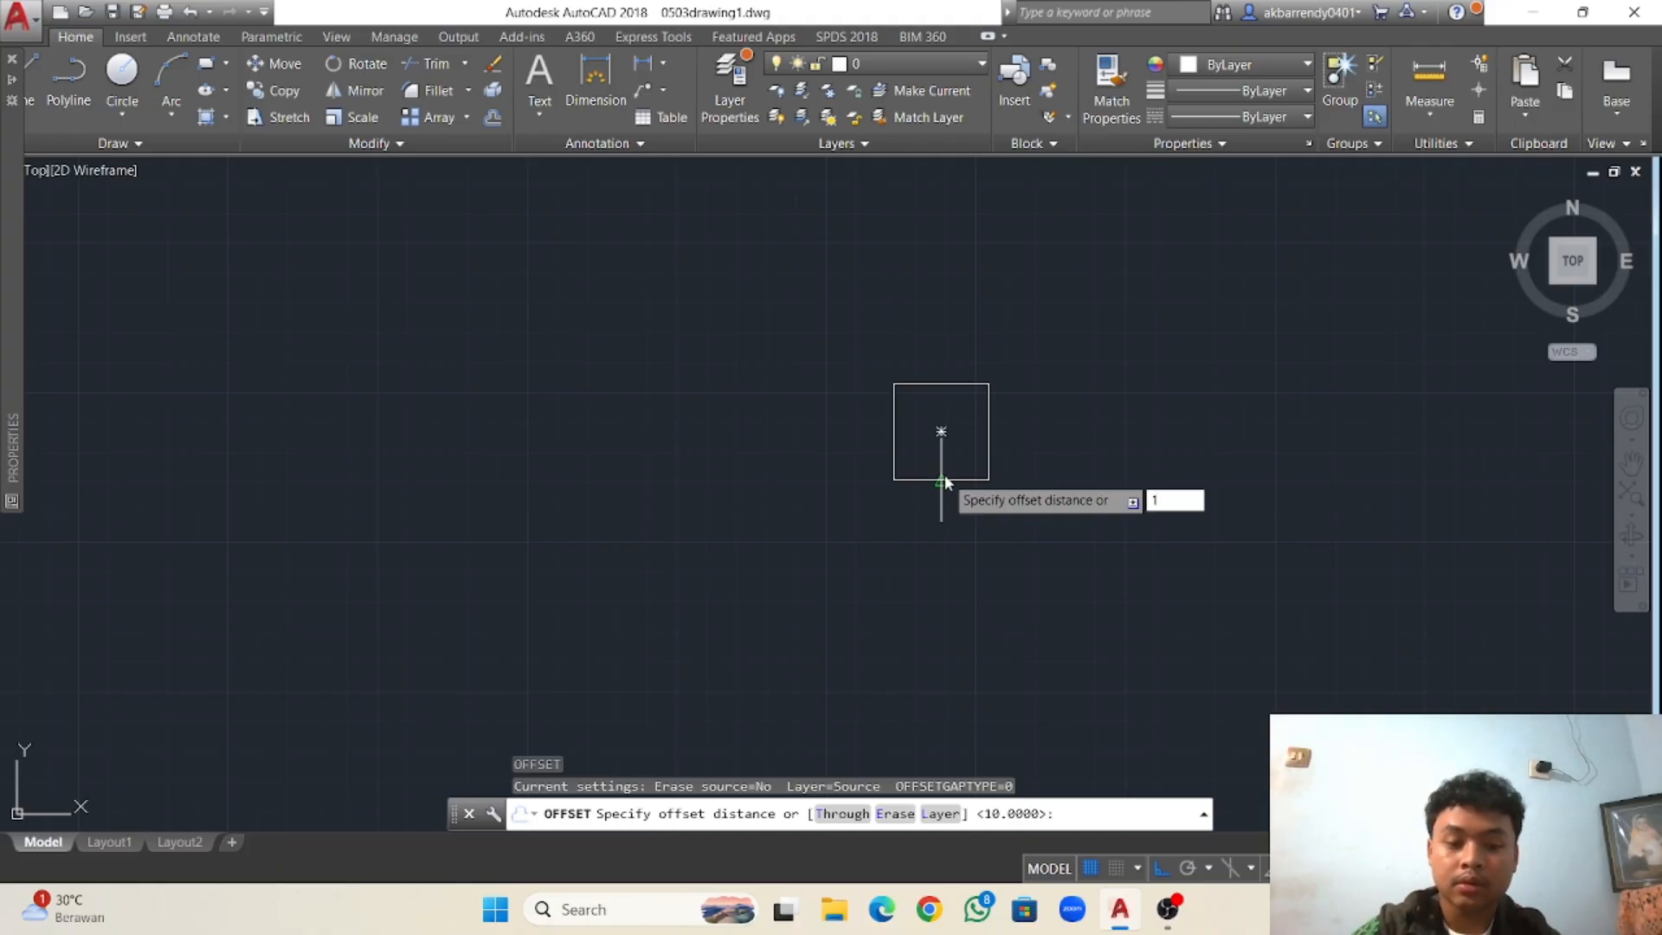
{"action": "key", "text": "Return"}
{"action": "left_click", "coordinate": [944, 479]}
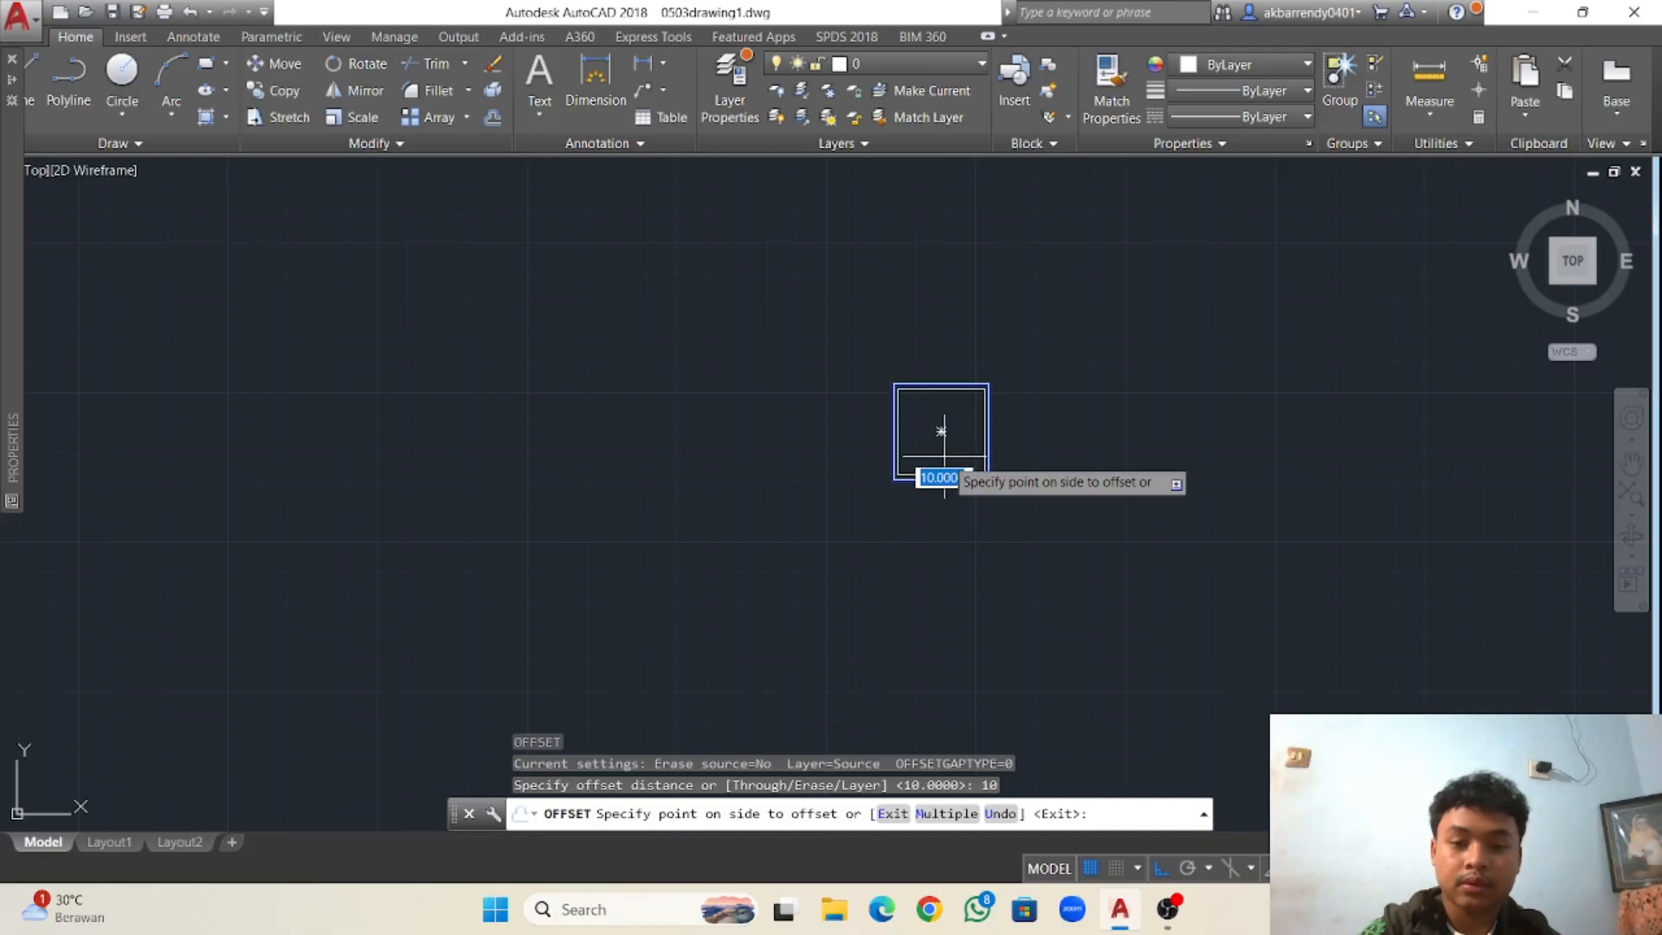
{"action": "scroll", "coordinate": [941, 431], "scroll_direction": "up", "scroll_amount": 4}
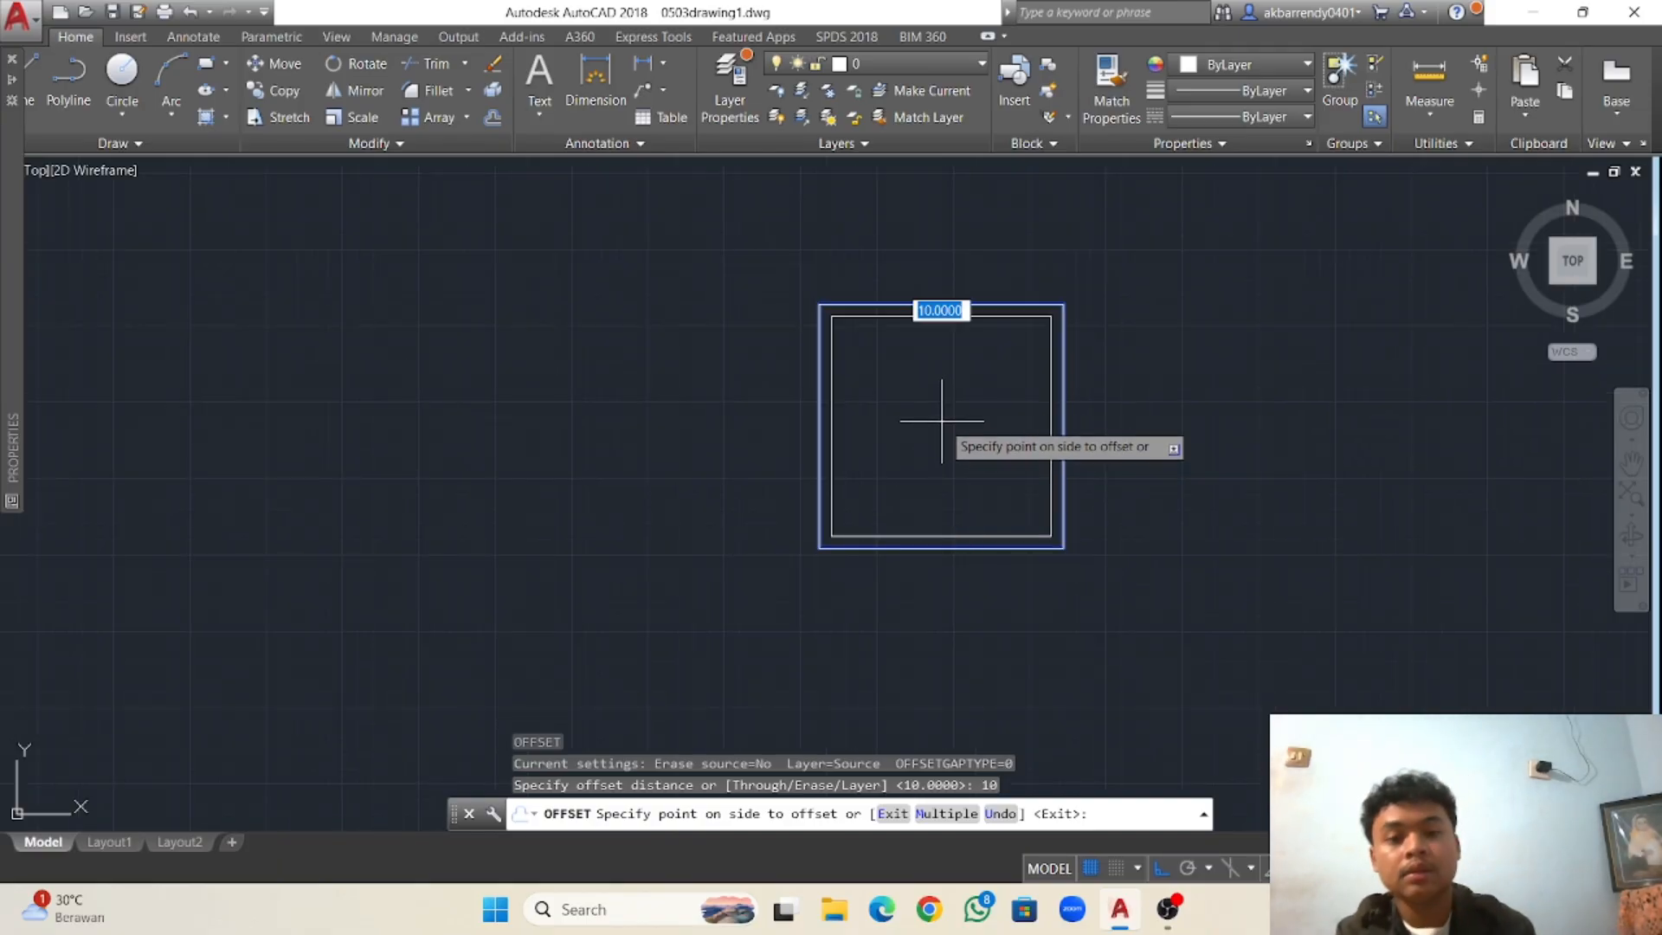
{"action": "left_click", "coordinate": [938, 376]}
Examine the EXERCISE sheet's rotated squares, the star outline made with a boundary and the nested offset star.
{"action": "scroll", "coordinate": [938, 375], "scroll_direction": "down", "scroll_amount": 4}
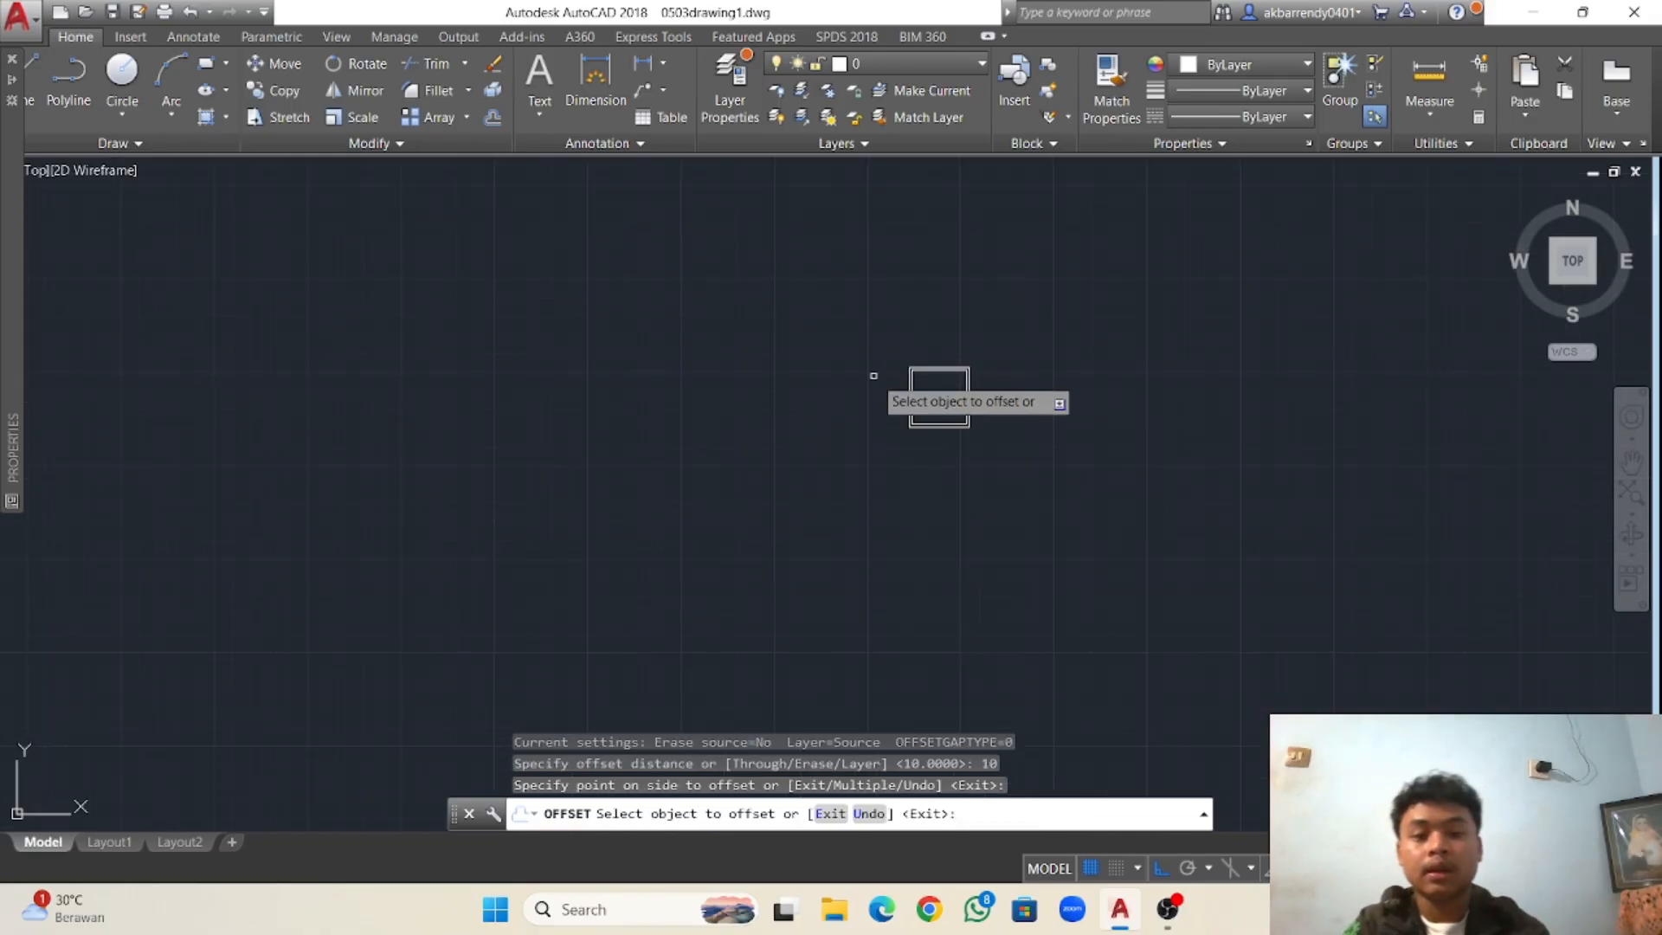
{"action": "scroll", "coordinate": [776, 433], "scroll_direction": "down", "scroll_amount": 5}
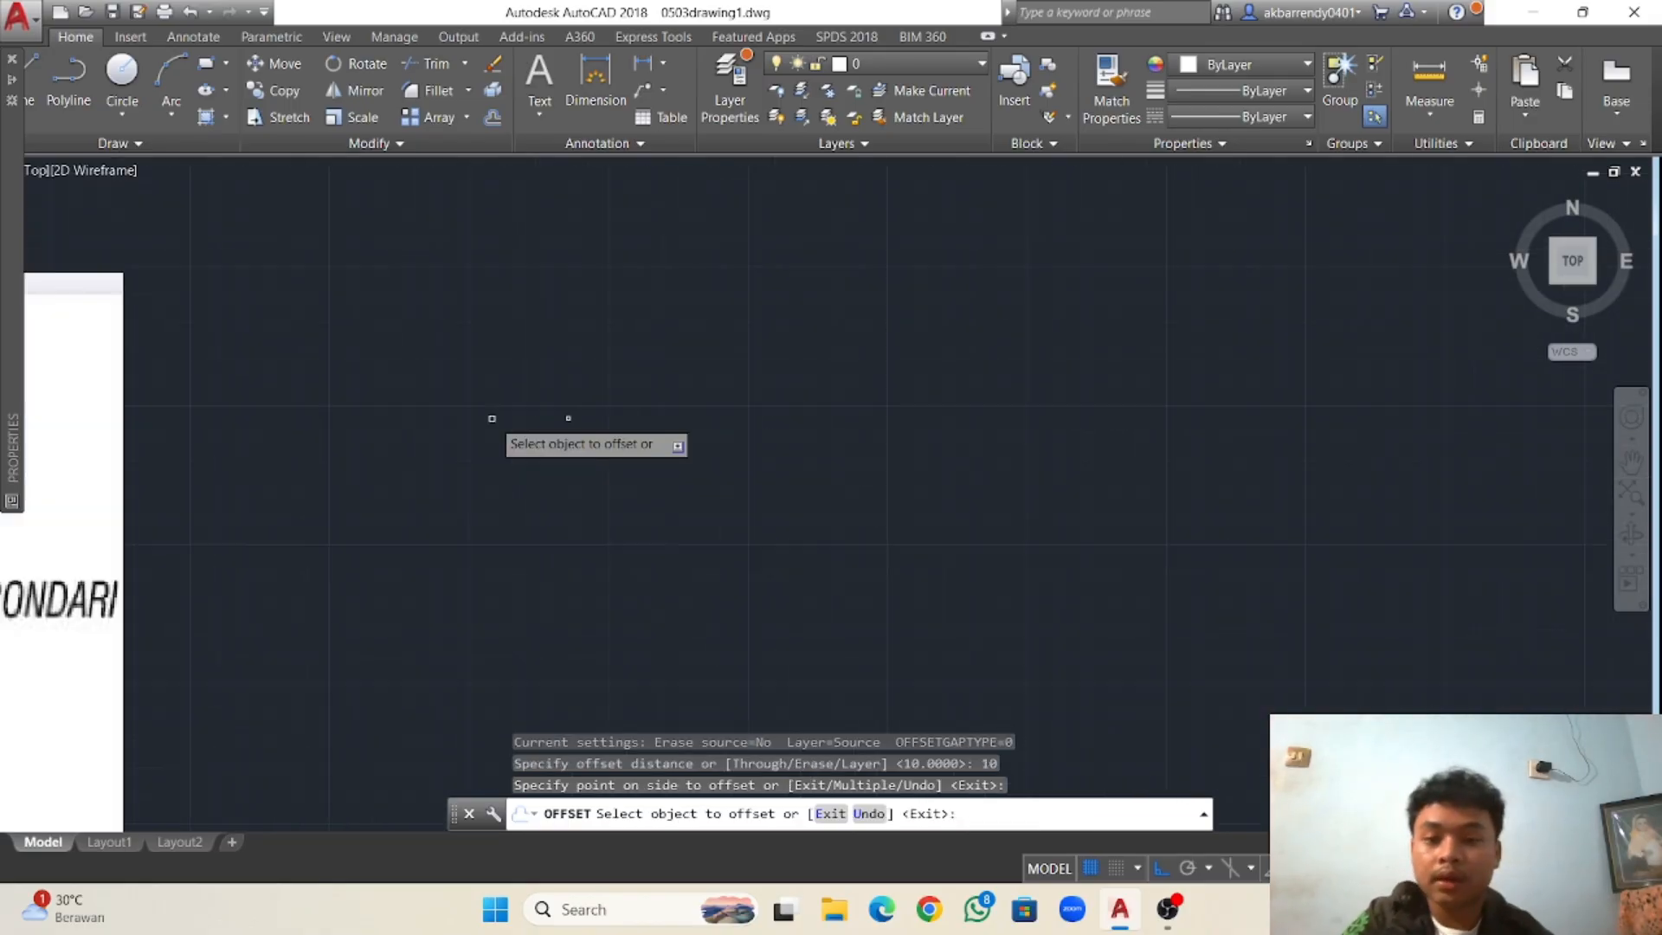
{"action": "scroll", "coordinate": [491, 418], "scroll_direction": "down", "scroll_amount": 2}
{"action": "middle_click_drag", "start_coordinate": [434, 412], "coordinate": [969, 265]}
{"action": "scroll", "coordinate": [562, 465], "scroll_direction": "down", "scroll_amount": 4}
{"action": "scroll", "coordinate": [332, 565], "scroll_direction": "up", "scroll_amount": 4}
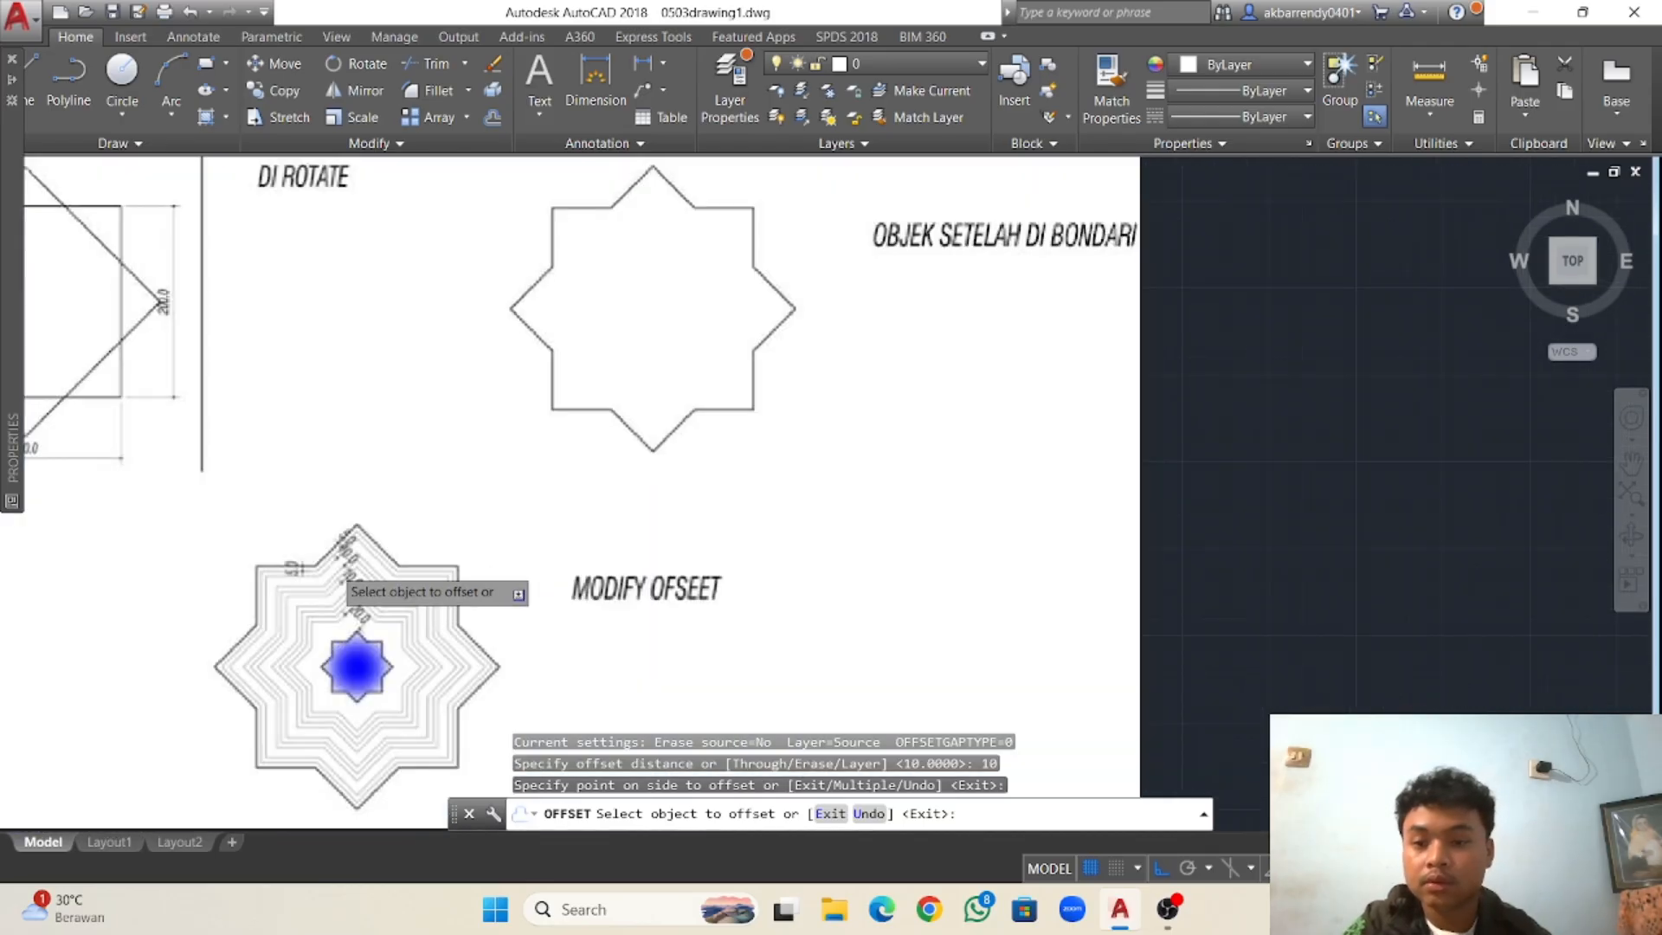
{"action": "scroll", "coordinate": [342, 573], "scroll_direction": "down", "scroll_amount": 2}
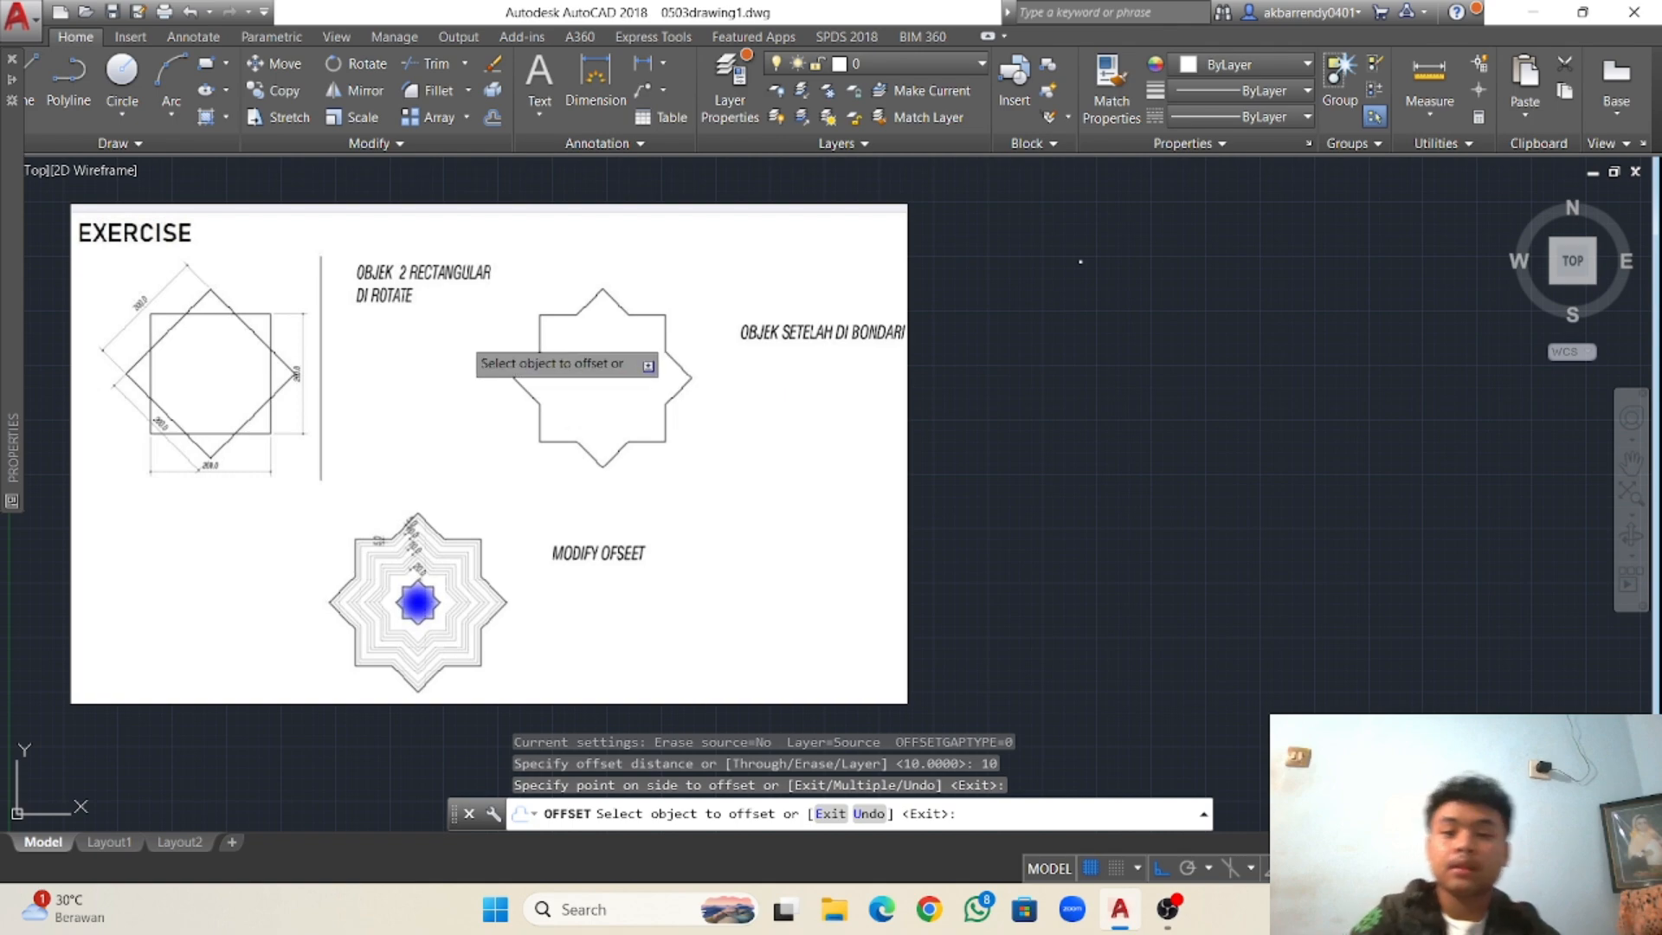
{"action": "scroll", "coordinate": [1034, 385], "scroll_direction": "down", "scroll_amount": 2}
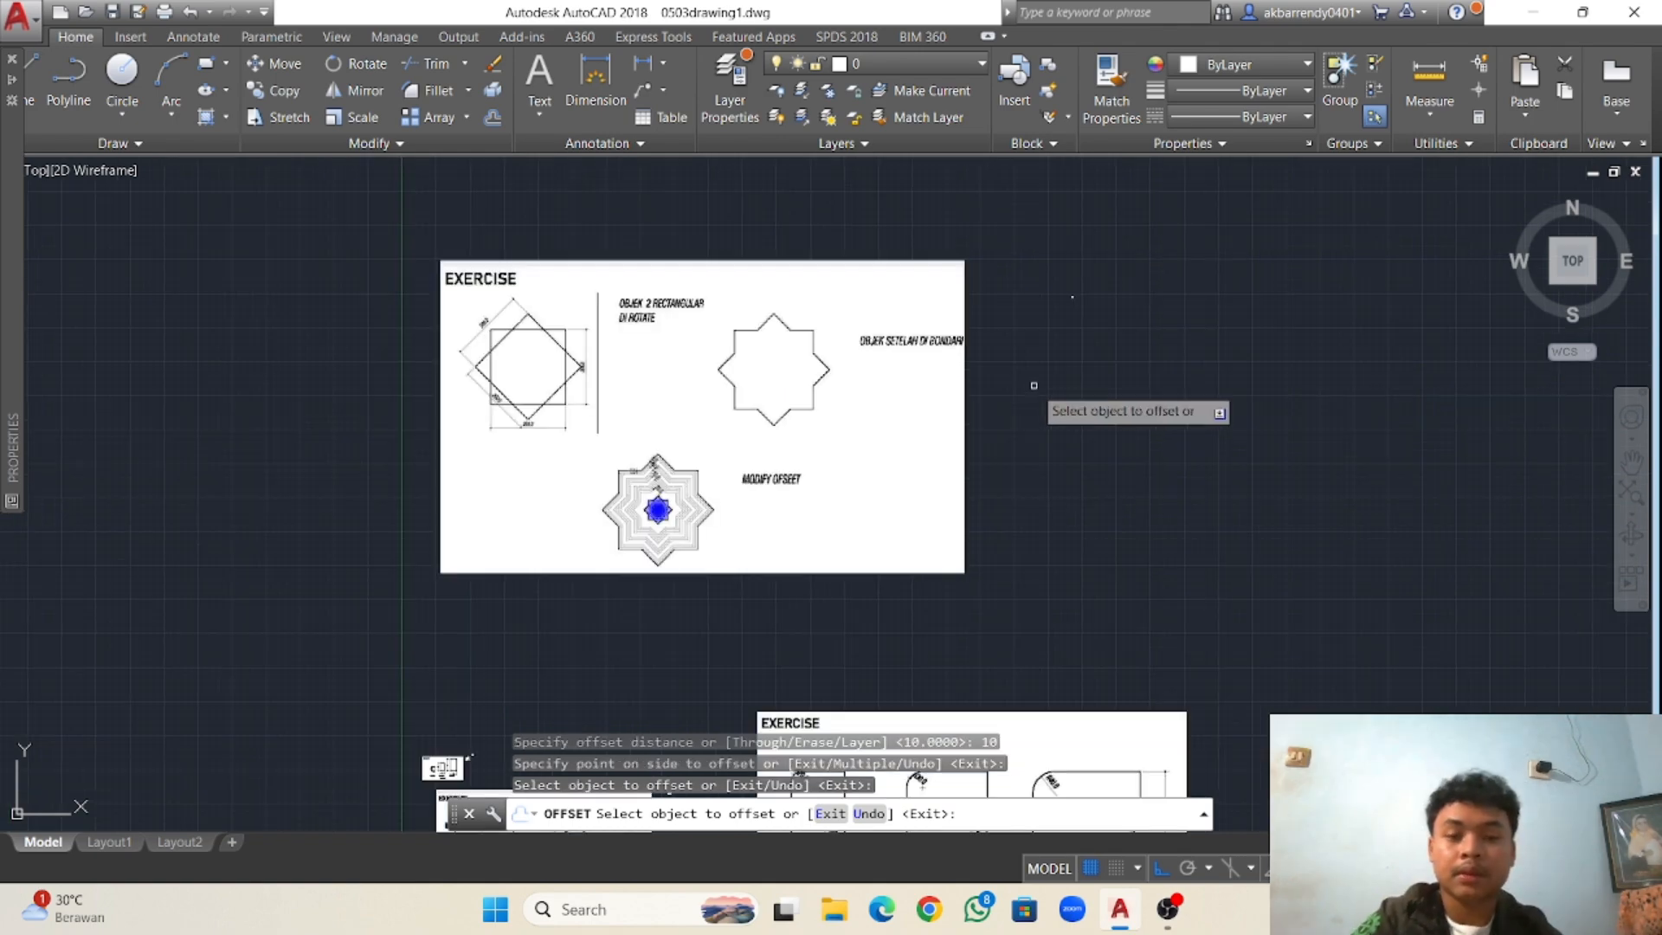
{"action": "scroll", "coordinate": [1033, 385], "scroll_direction": "up", "scroll_amount": 5}
{"action": "type", "text": "re"}
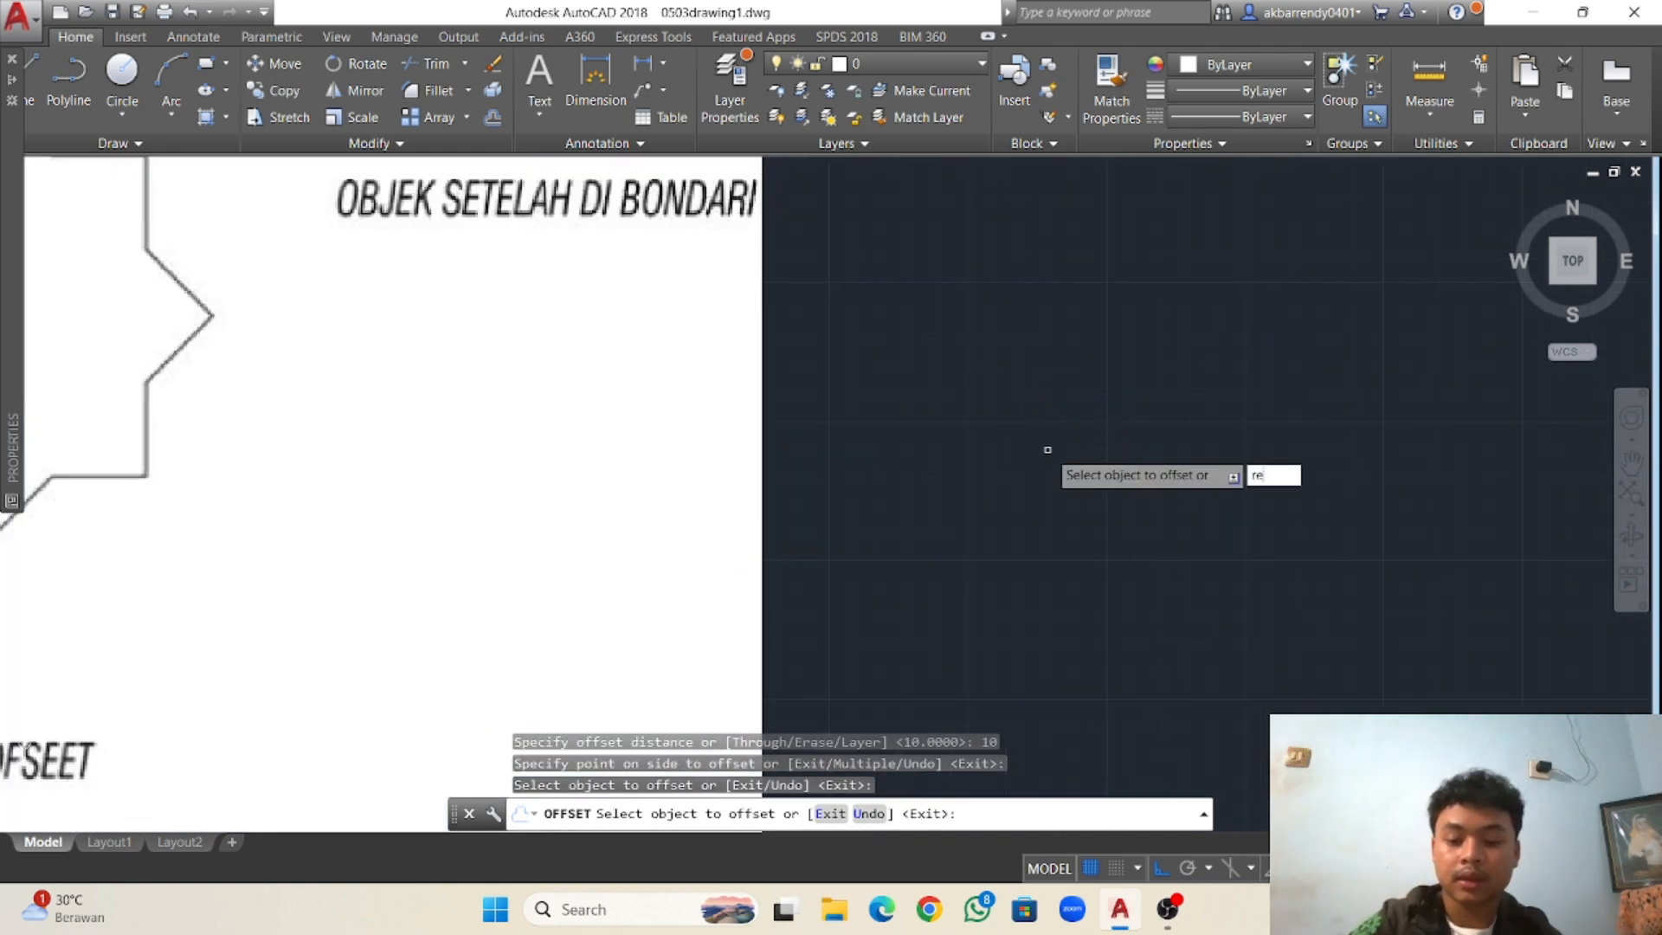
{"action": "type", "text": "c"}
{"action": "key", "text": "Return"}
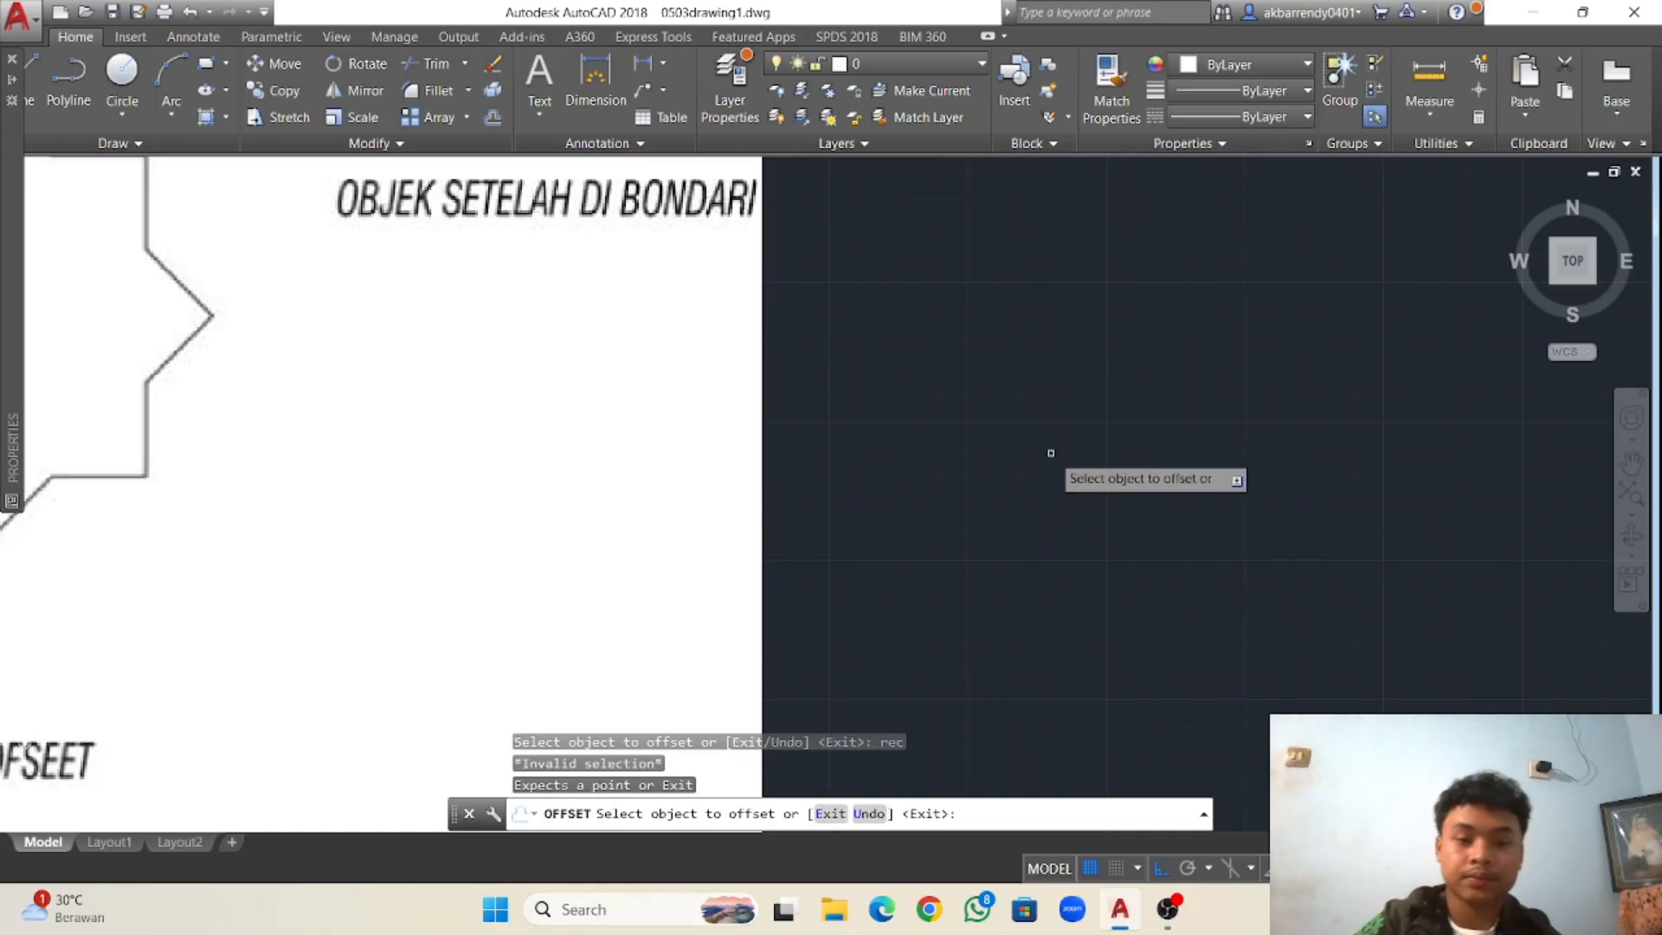
{"action": "key", "text": "Escape"}
{"action": "key", "text": "Escape"}
{"action": "key", "text": "Escape"}
{"action": "key", "text": "Escape"}
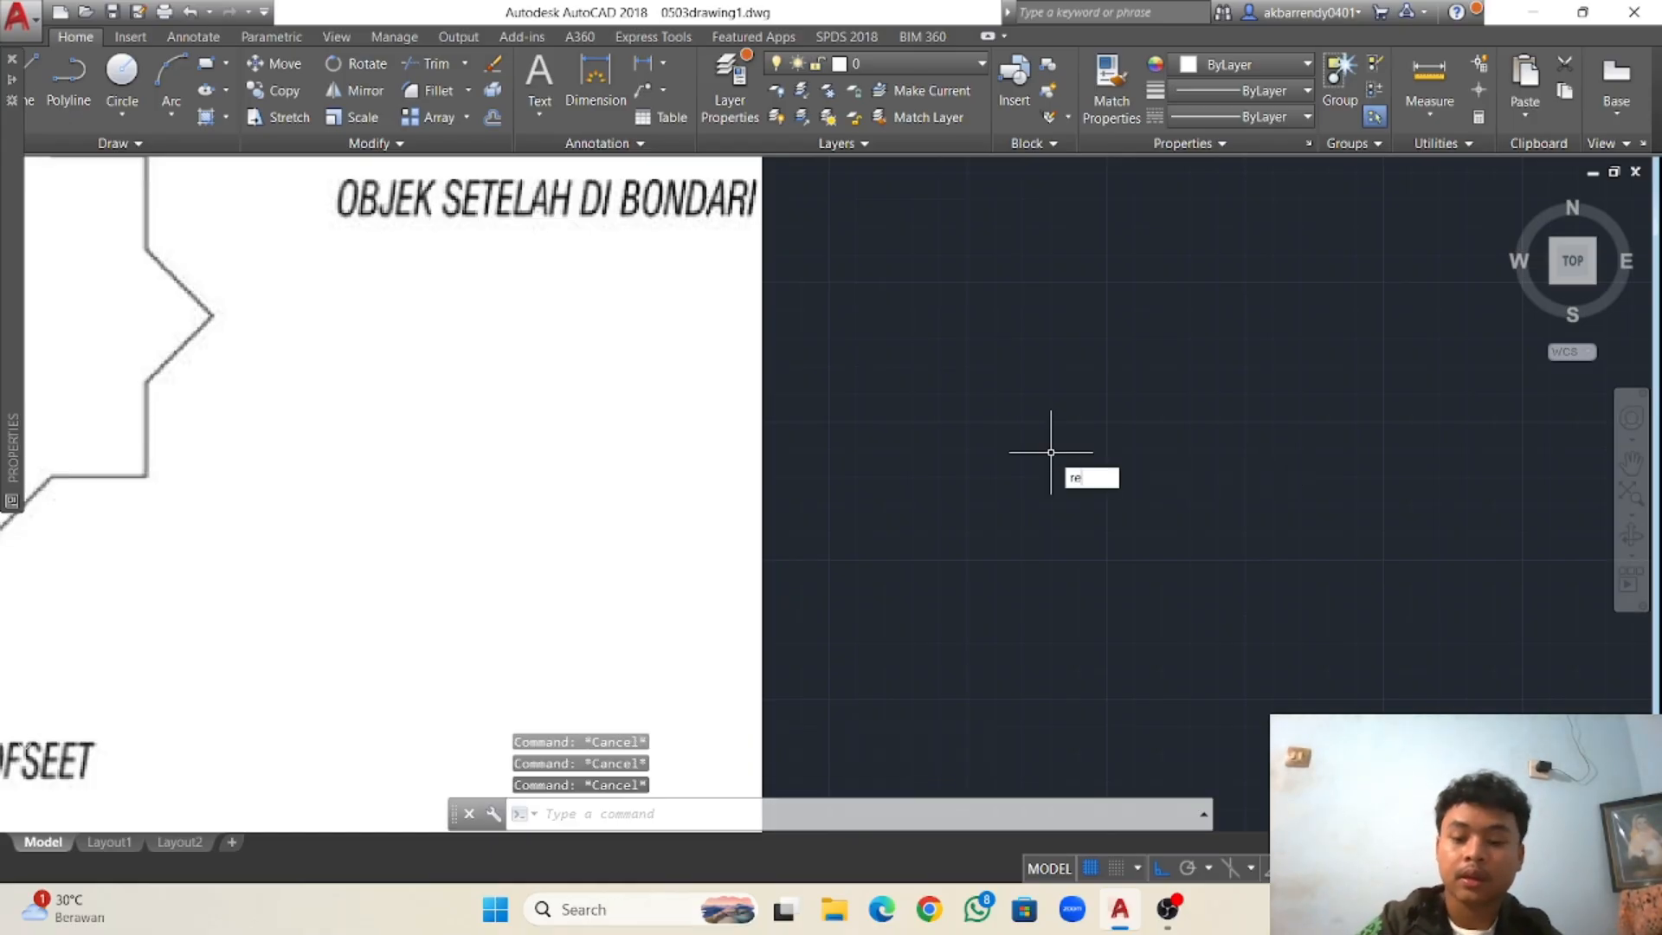
Draw a new 200 by 200 square in the empty space just beside the EXERCISE sheet.
{"action": "key", "text": "Return"}
{"action": "left_click", "coordinate": [944, 349]}
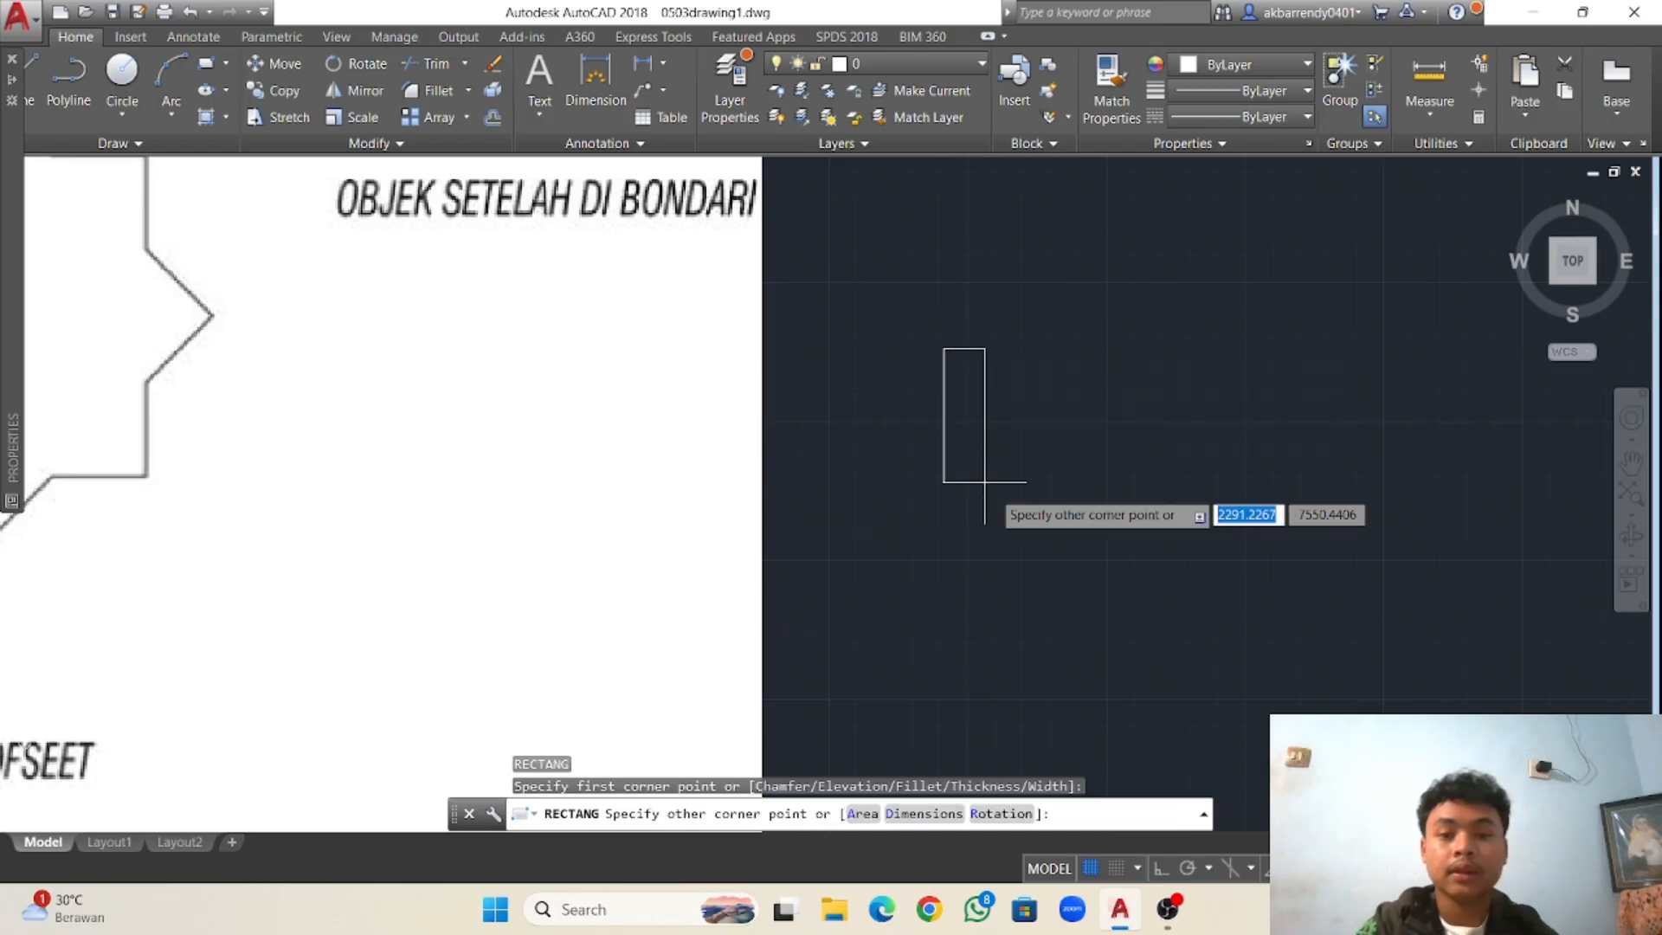
{"action": "type", "text": "200"}
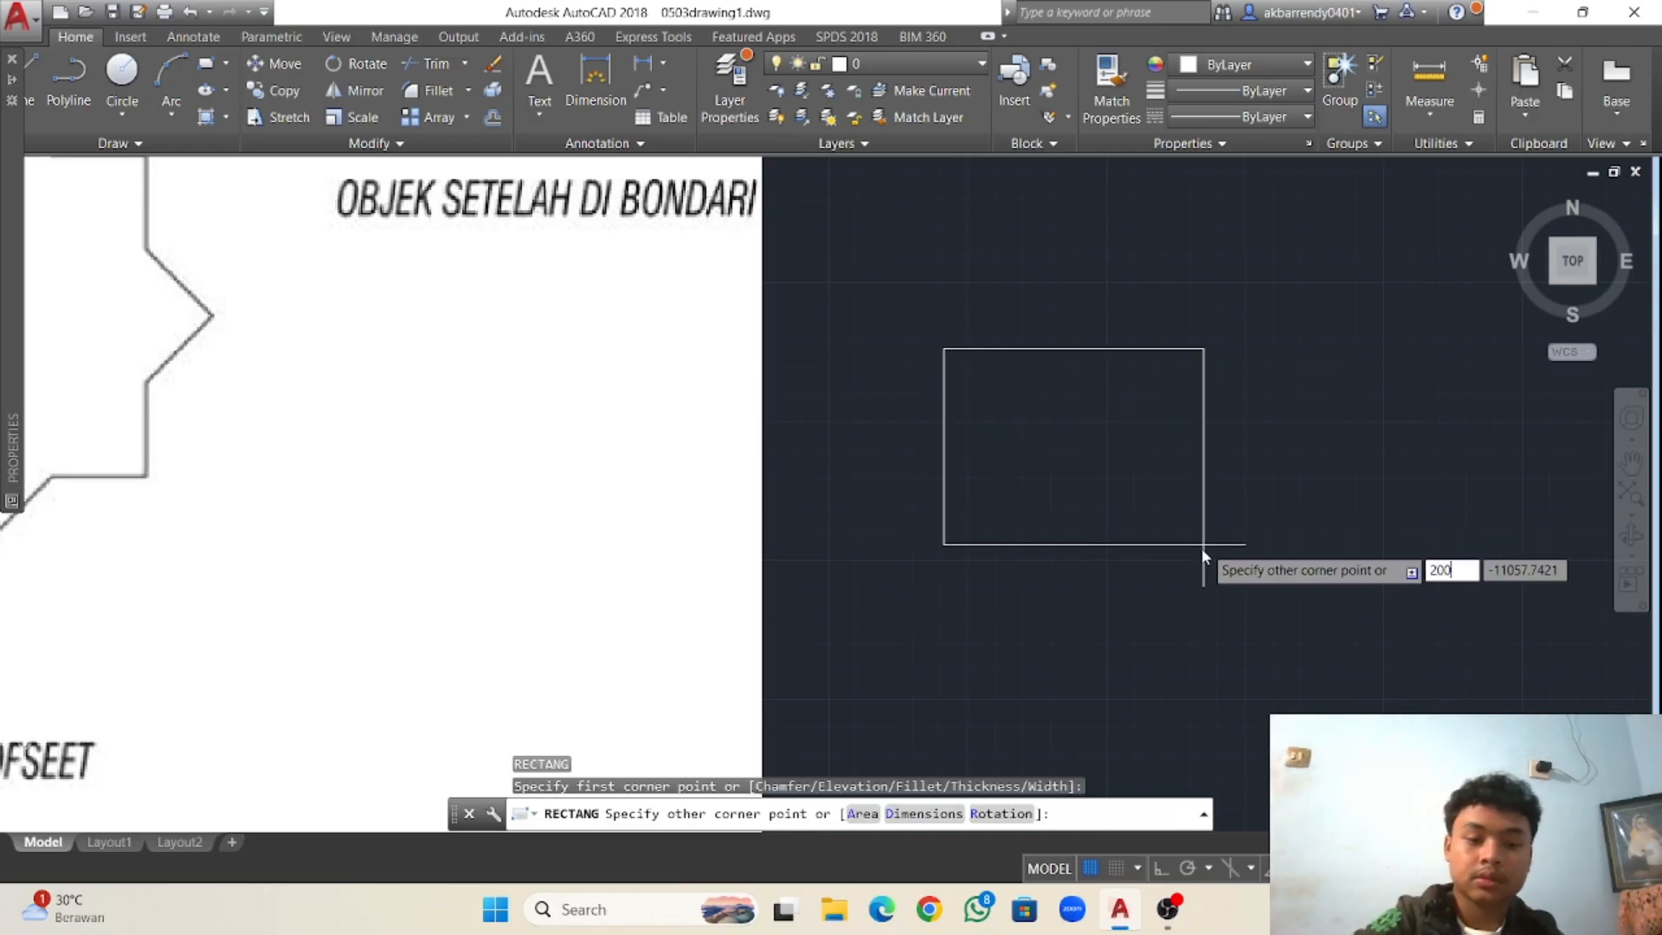
{"action": "key", "text": "Tab"}
{"action": "type", "text": "2"}
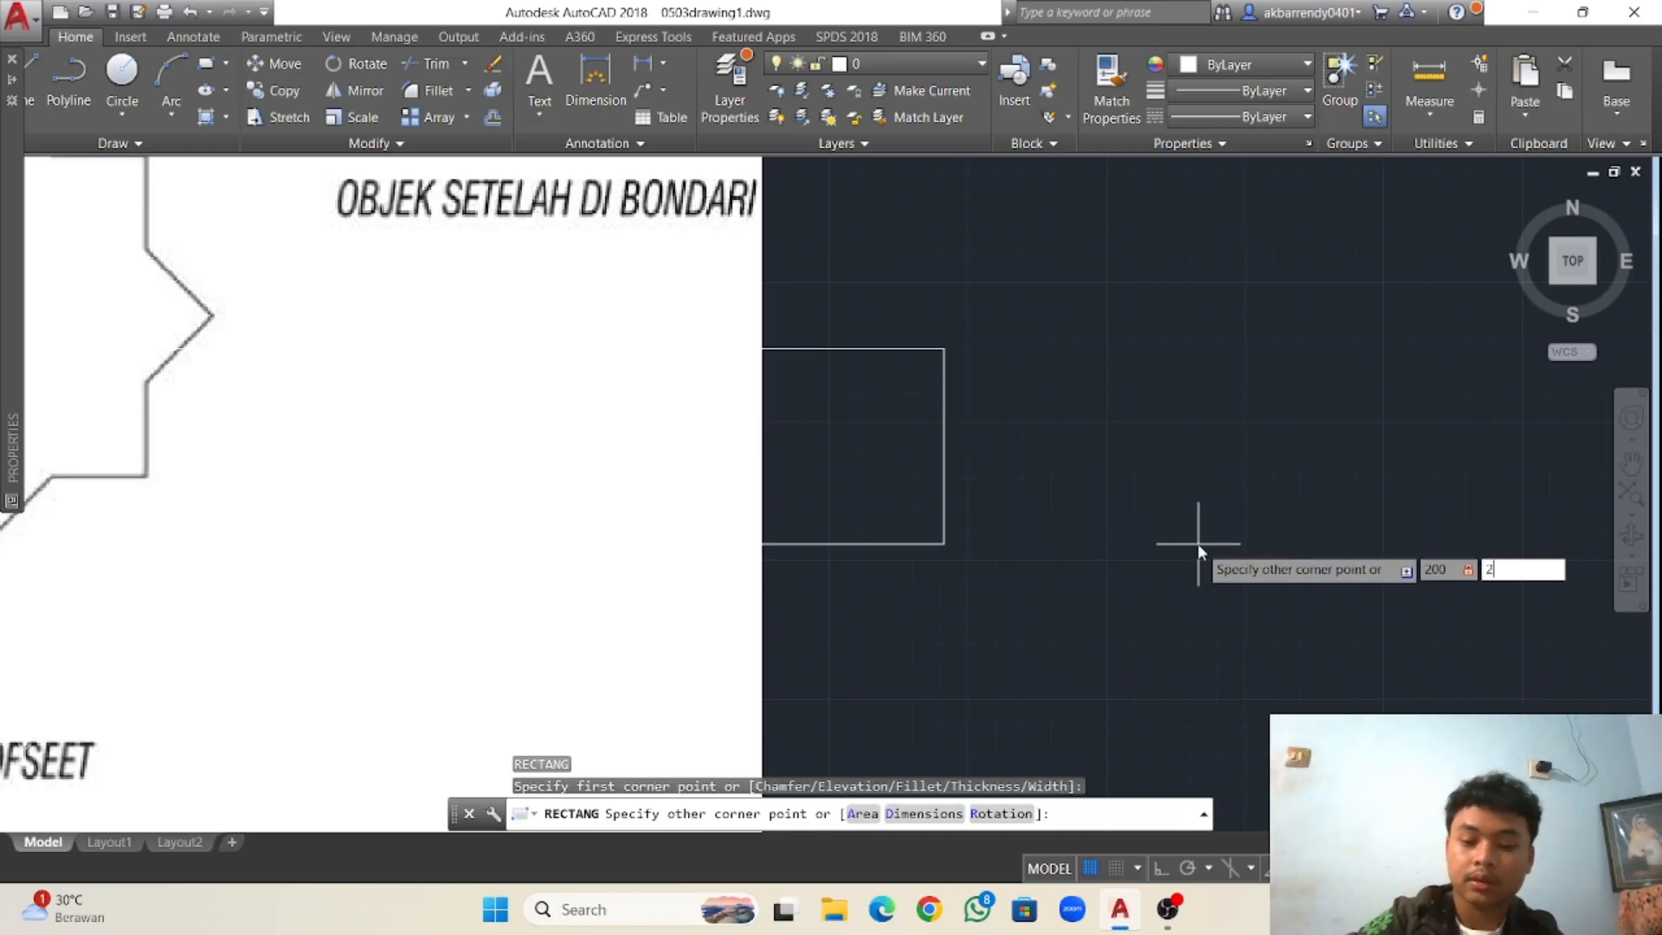
{"action": "type", "text": "00"}
{"action": "key", "text": "Return"}
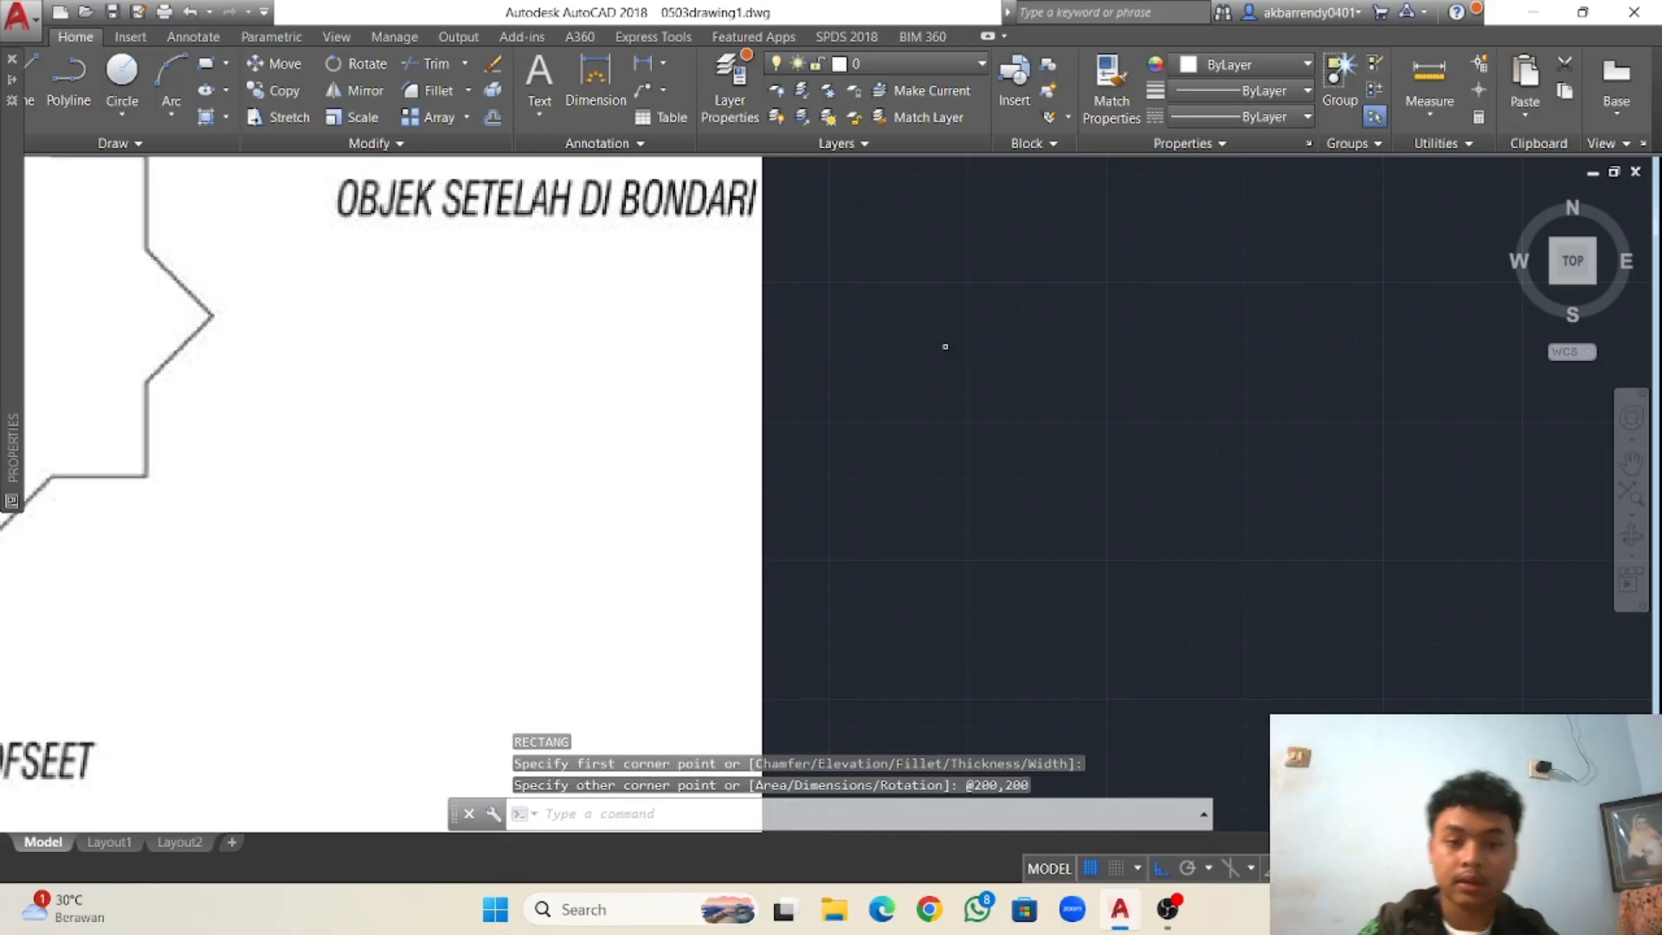
Copy the new square exactly onto itself, using its centre as both the base point and the second point.
{"action": "scroll", "coordinate": [991, 407], "scroll_direction": "up", "scroll_amount": 4}
{"action": "middle_click_drag", "start_coordinate": [880, 313], "coordinate": [927, 560]}
{"action": "scroll", "coordinate": [927, 560], "scroll_direction": "up", "scroll_amount": 5}
{"action": "middle_click_drag", "start_coordinate": [881, 459], "coordinate": [905, 663]}
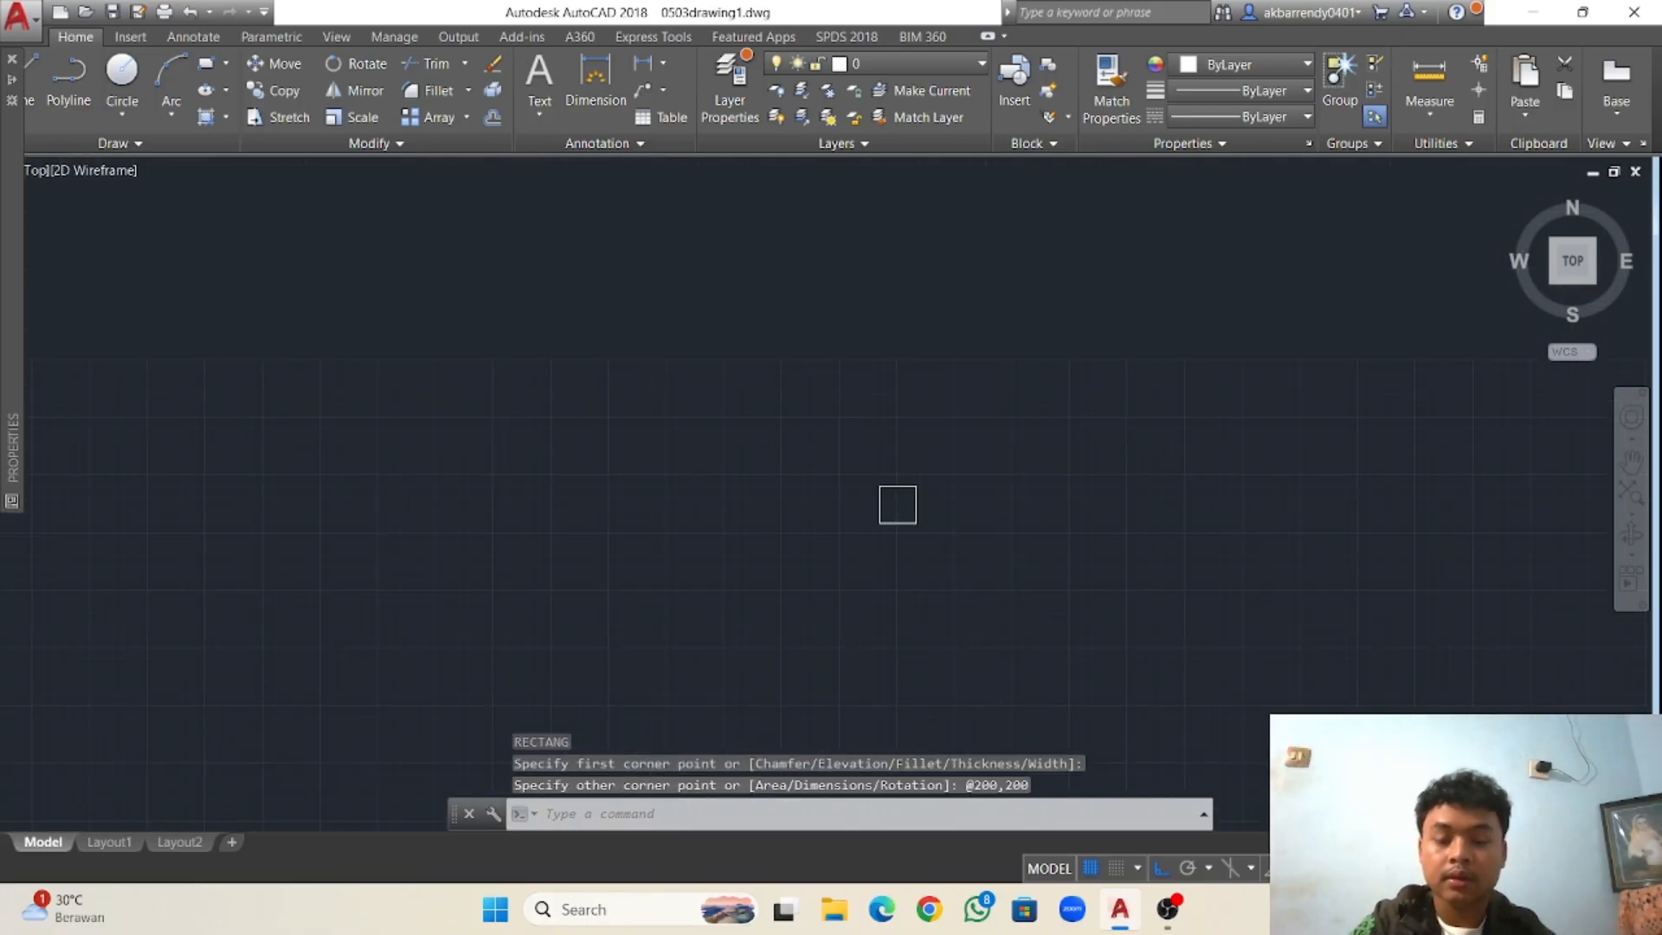
{"action": "scroll", "coordinate": [900, 658], "scroll_direction": "up", "scroll_amount": 2}
{"action": "scroll", "coordinate": [870, 450], "scroll_direction": "up", "scroll_amount": 2}
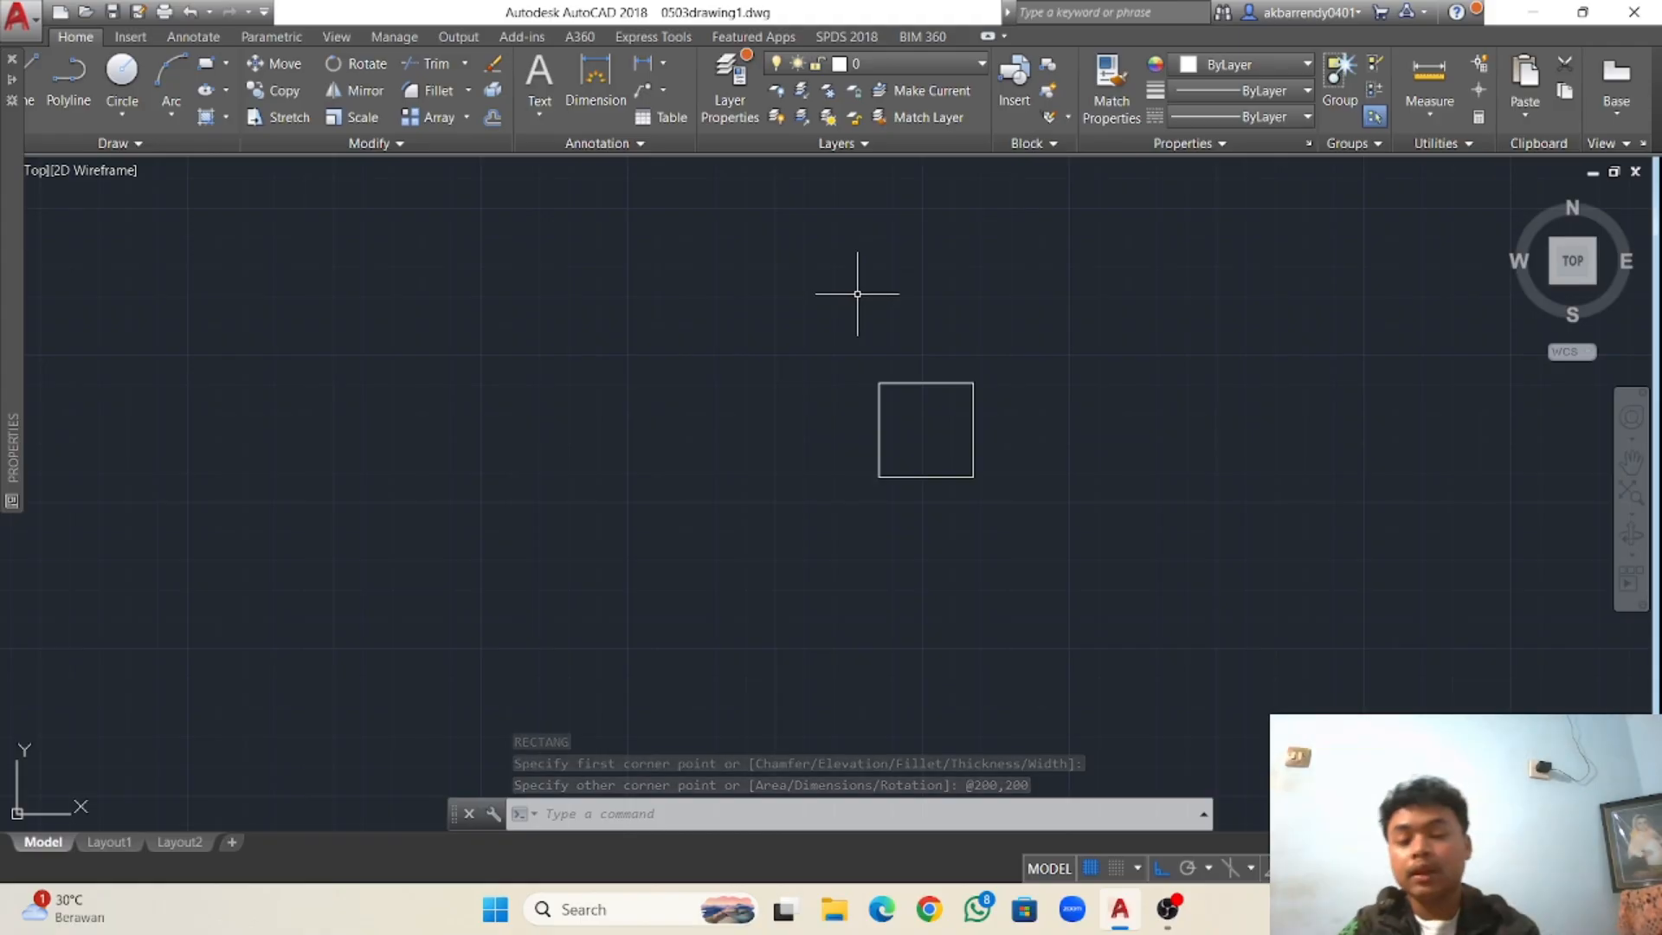
{"action": "left_click", "coordinate": [857, 294]}
{"action": "left_click", "coordinate": [1077, 616]}
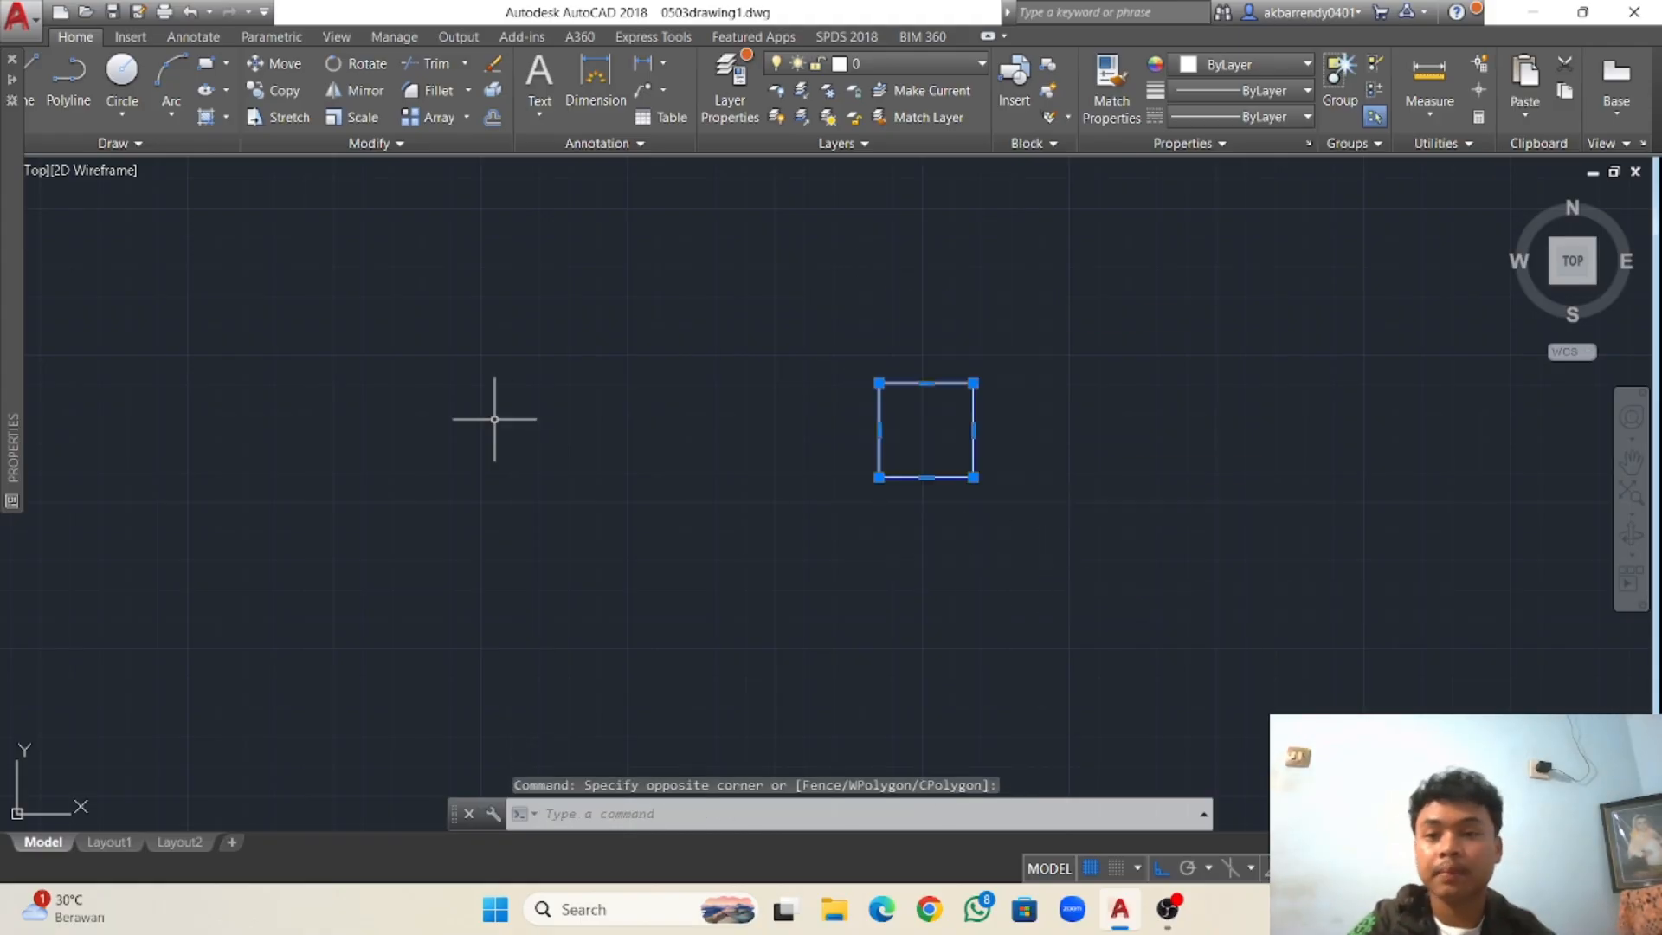
{"action": "left_click", "coordinate": [277, 92]}
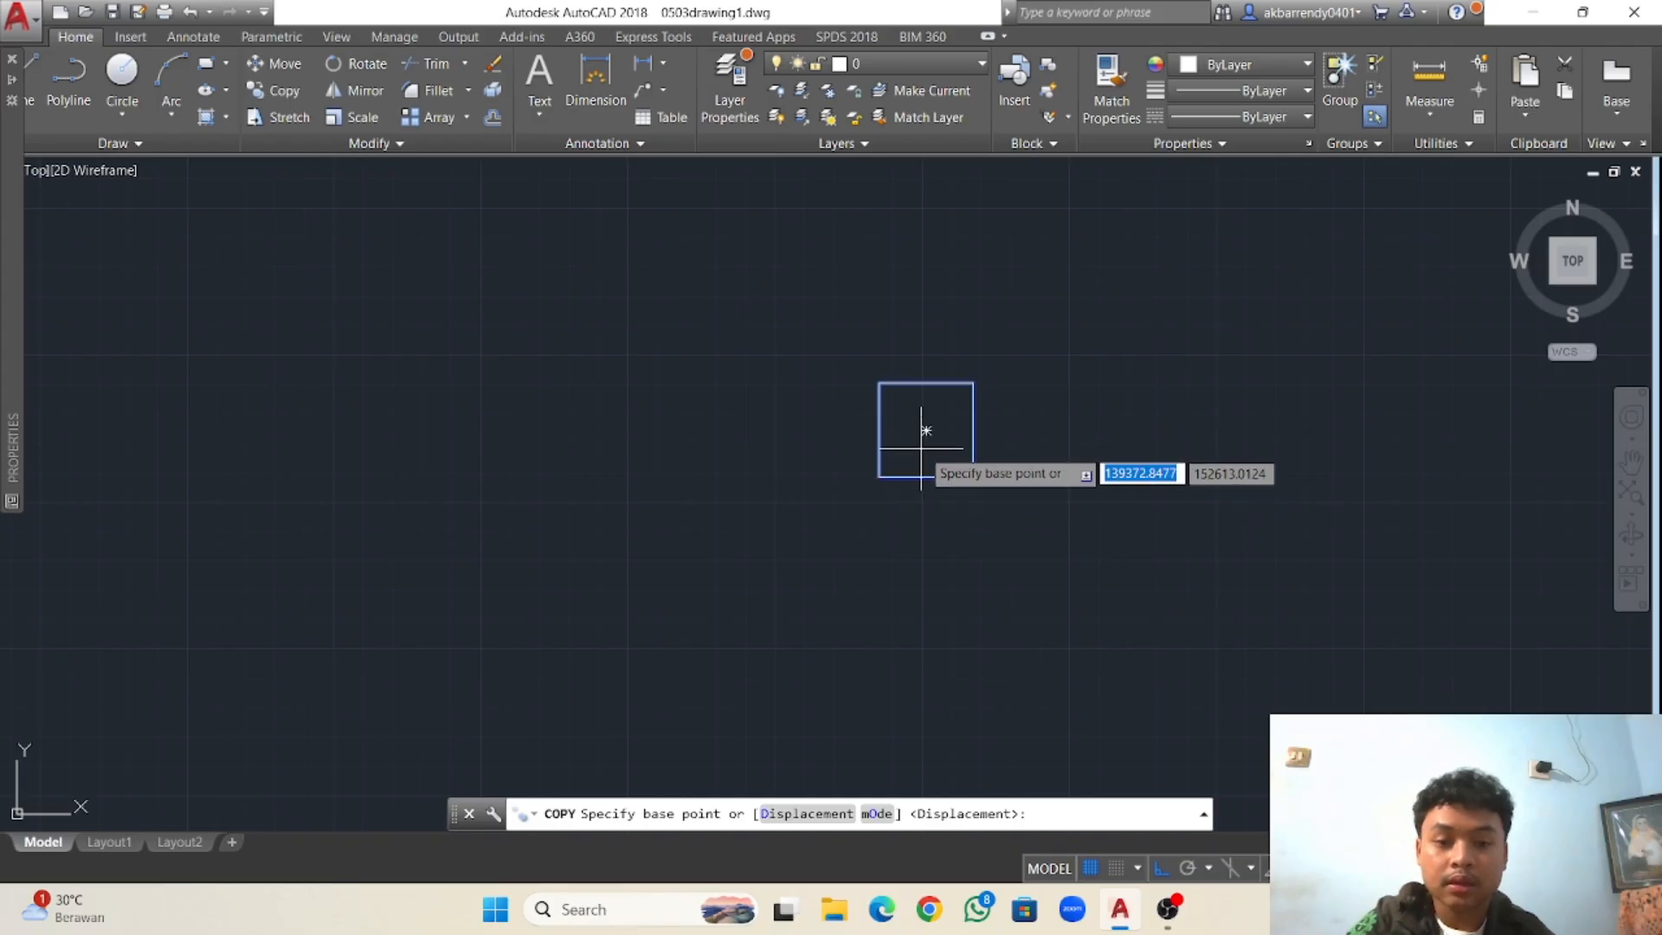
{"action": "left_click", "coordinate": [926, 430]}
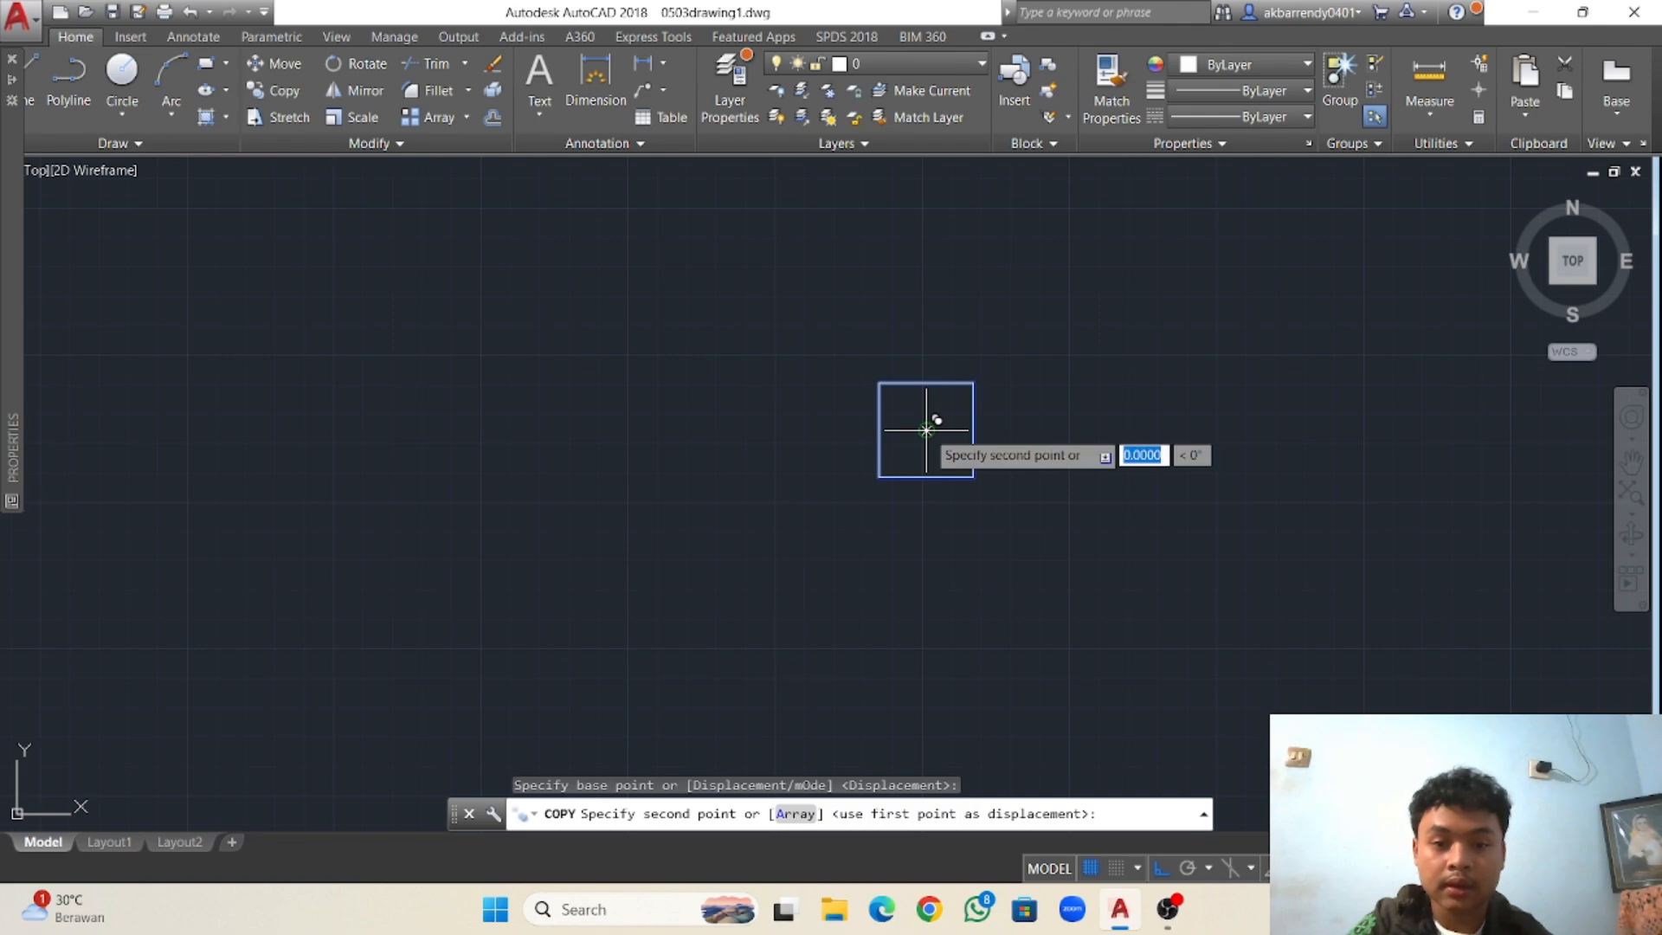
{"action": "left_click", "coordinate": [926, 430]}
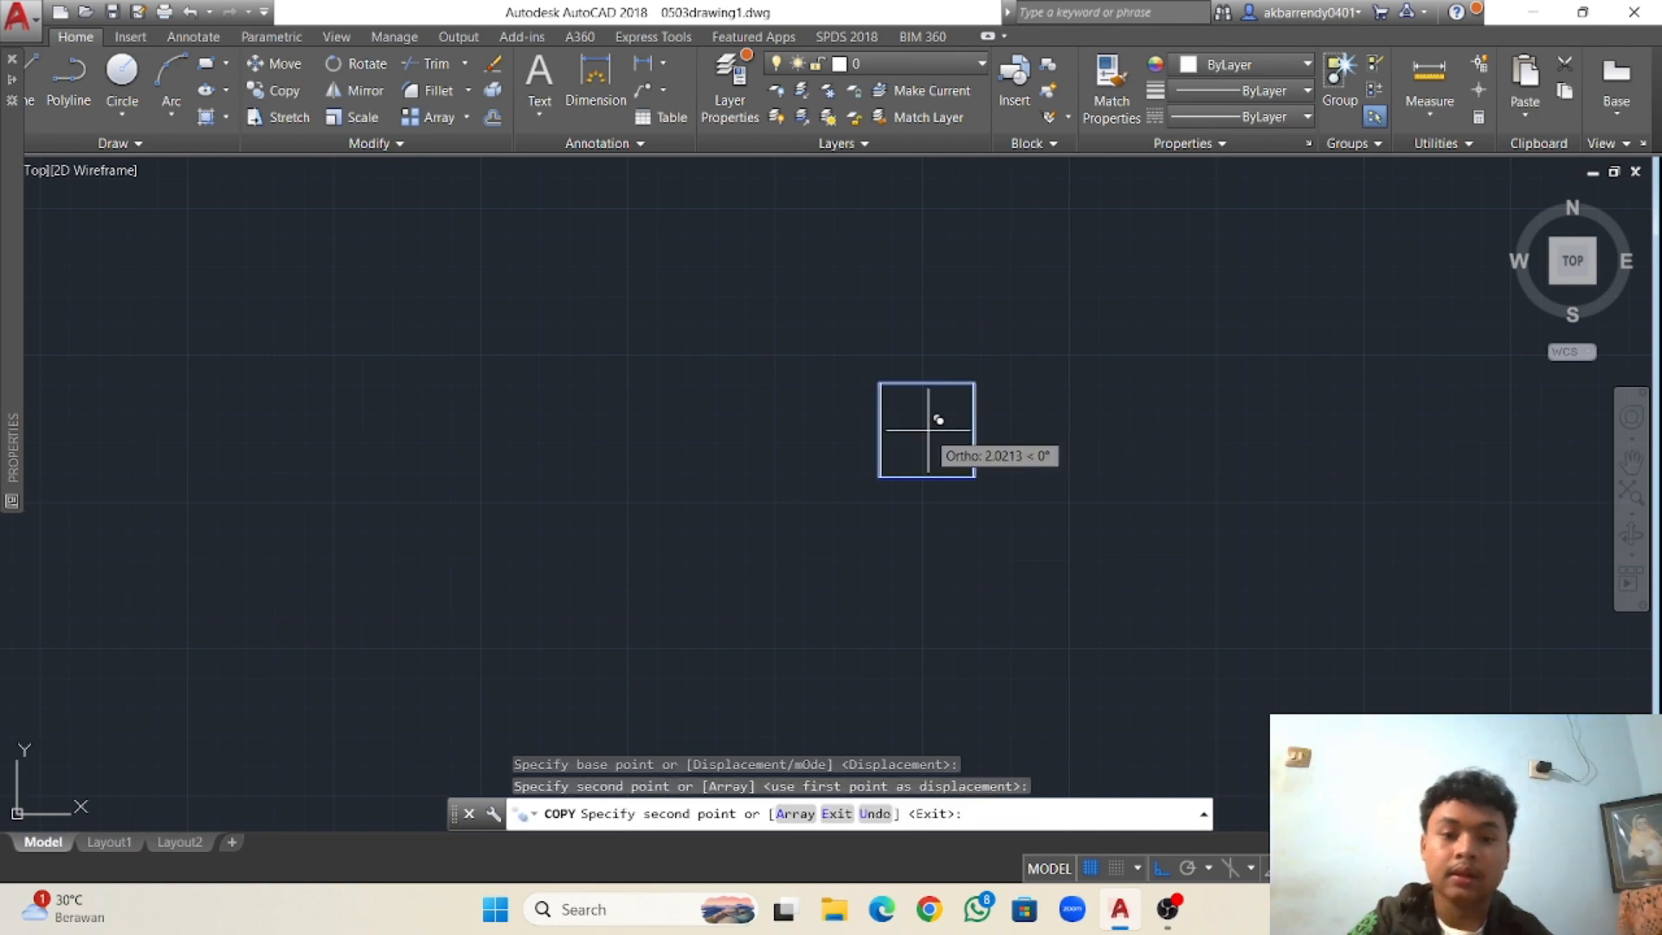
{"action": "key", "text": "Return"}
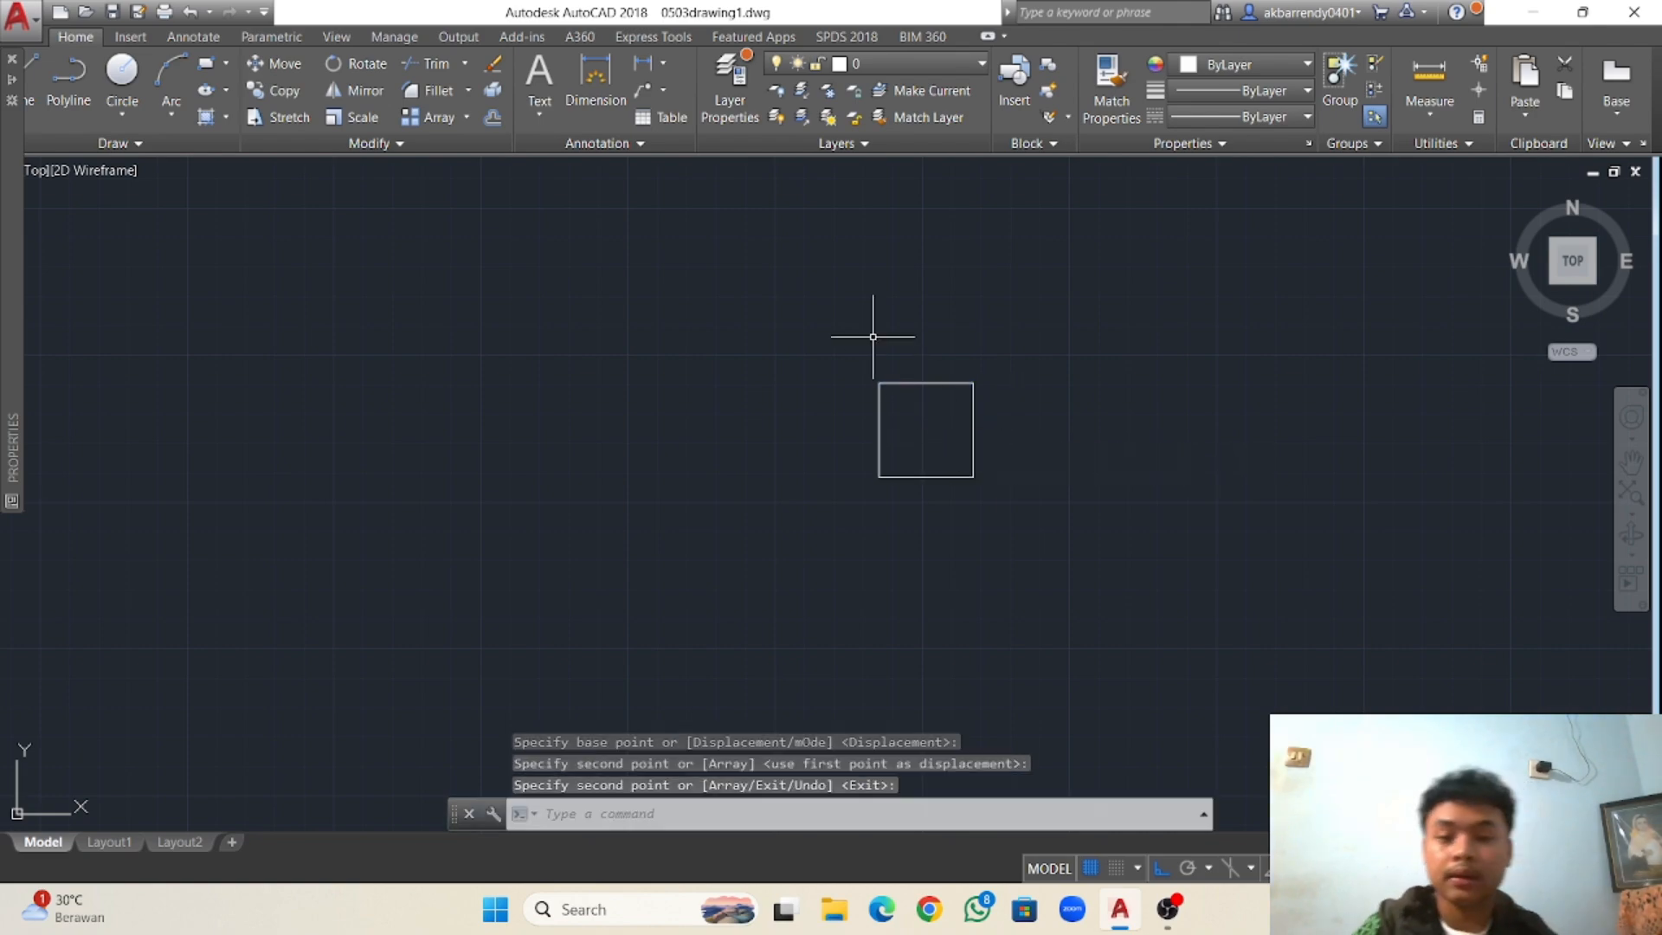
Rotate one of the two coincident squares by 45 degrees about their common centre.
{"action": "left_click", "coordinate": [883, 373]}
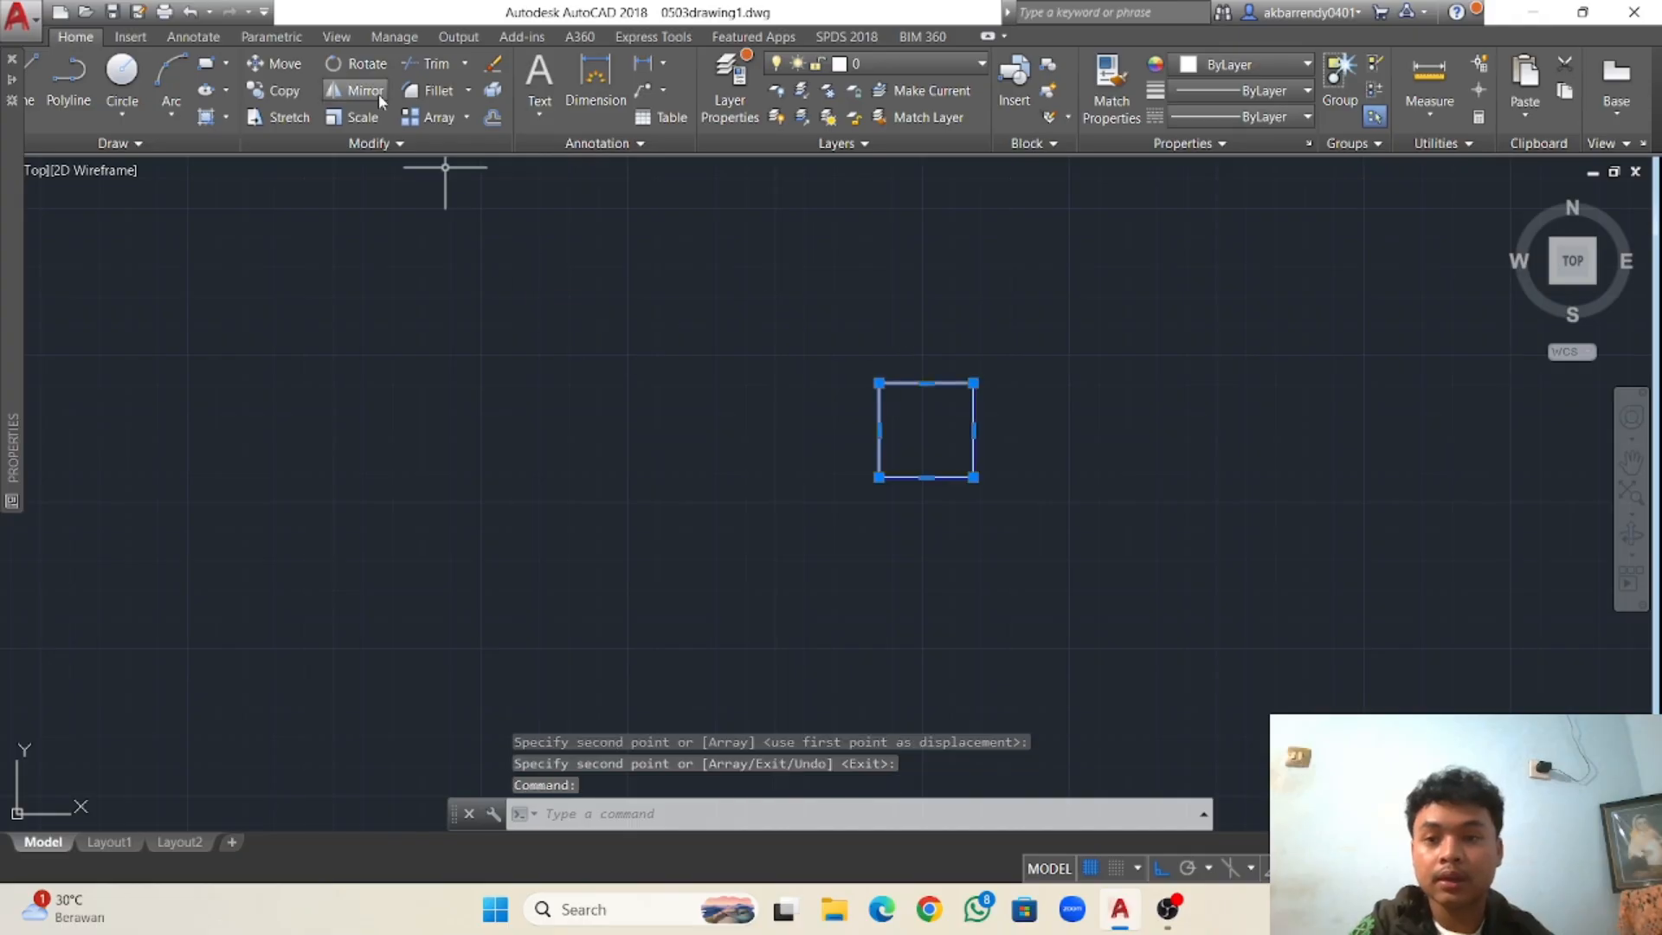
{"action": "left_click", "coordinate": [364, 65]}
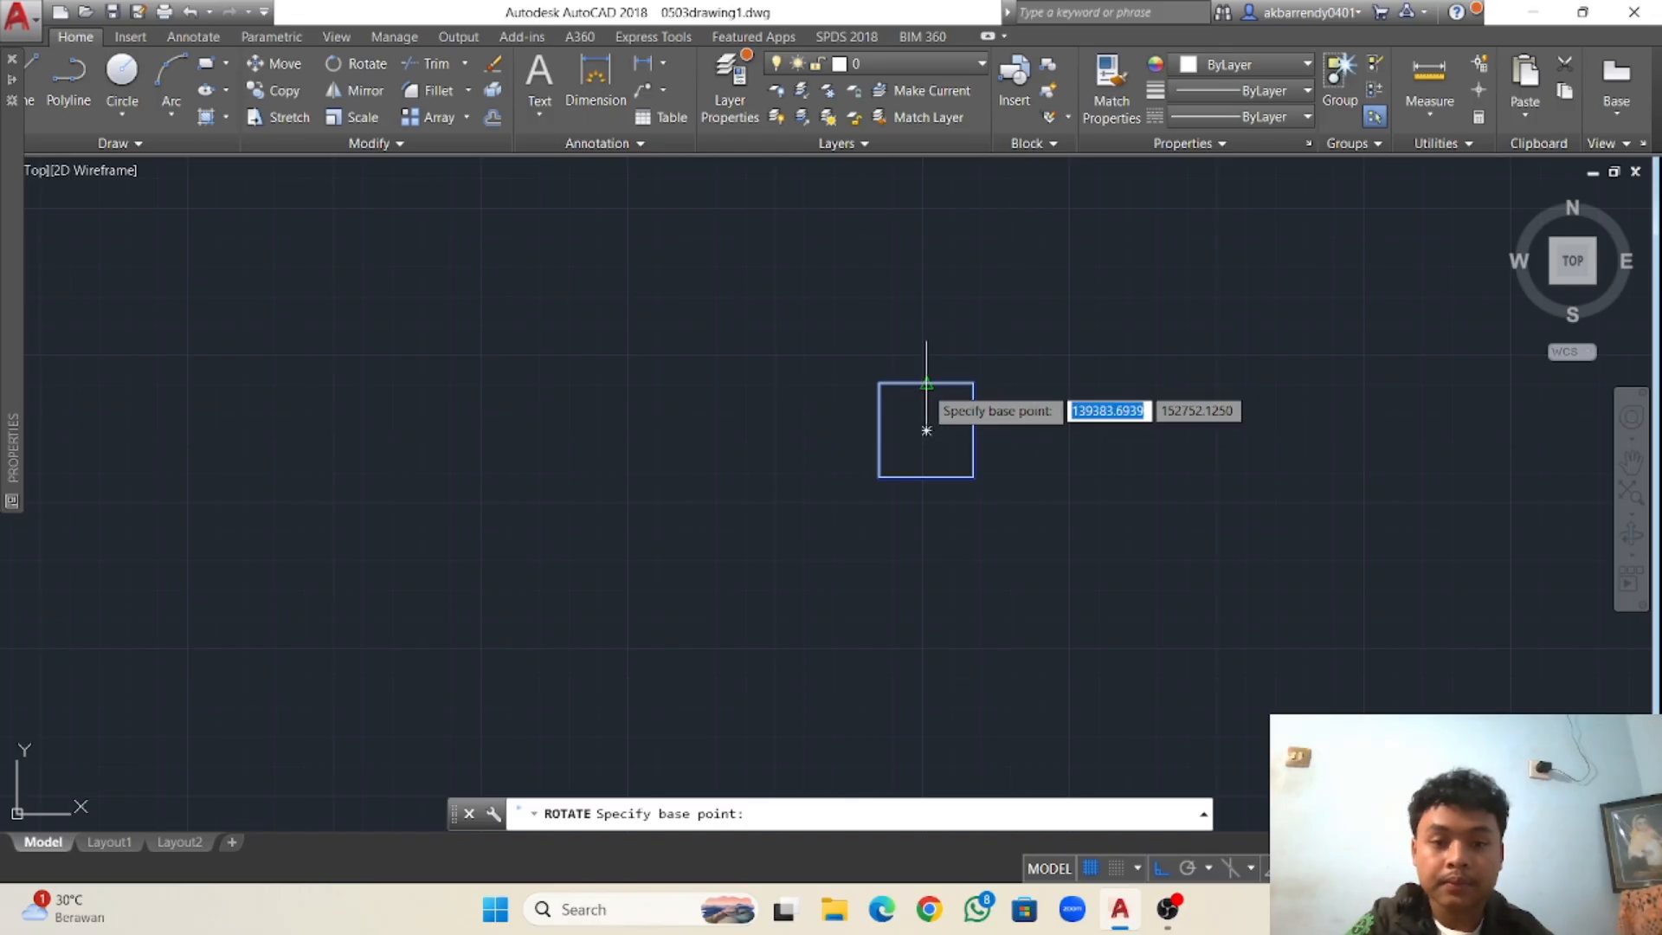
{"action": "scroll", "coordinate": [927, 425], "scroll_direction": "up", "scroll_amount": 2}
{"action": "scroll", "coordinate": [927, 424], "scroll_direction": "up", "scroll_amount": 1}
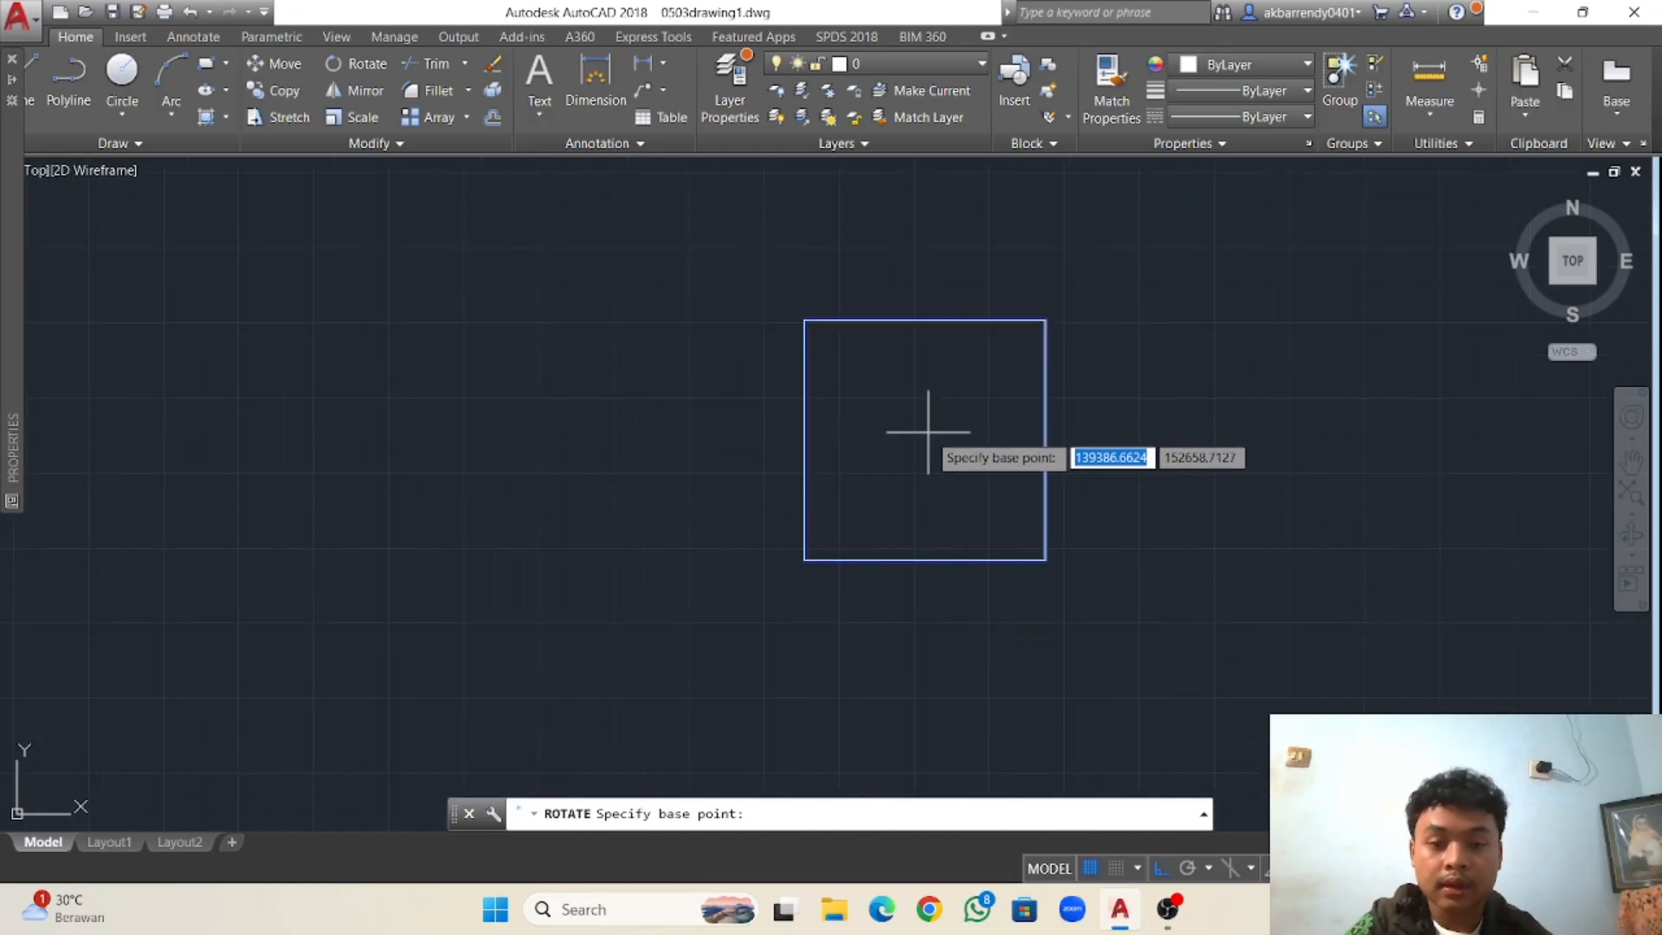
{"action": "scroll", "coordinate": [928, 372], "scroll_direction": "down", "scroll_amount": 1}
{"action": "scroll", "coordinate": [929, 370], "scroll_direction": "down", "scroll_amount": 1}
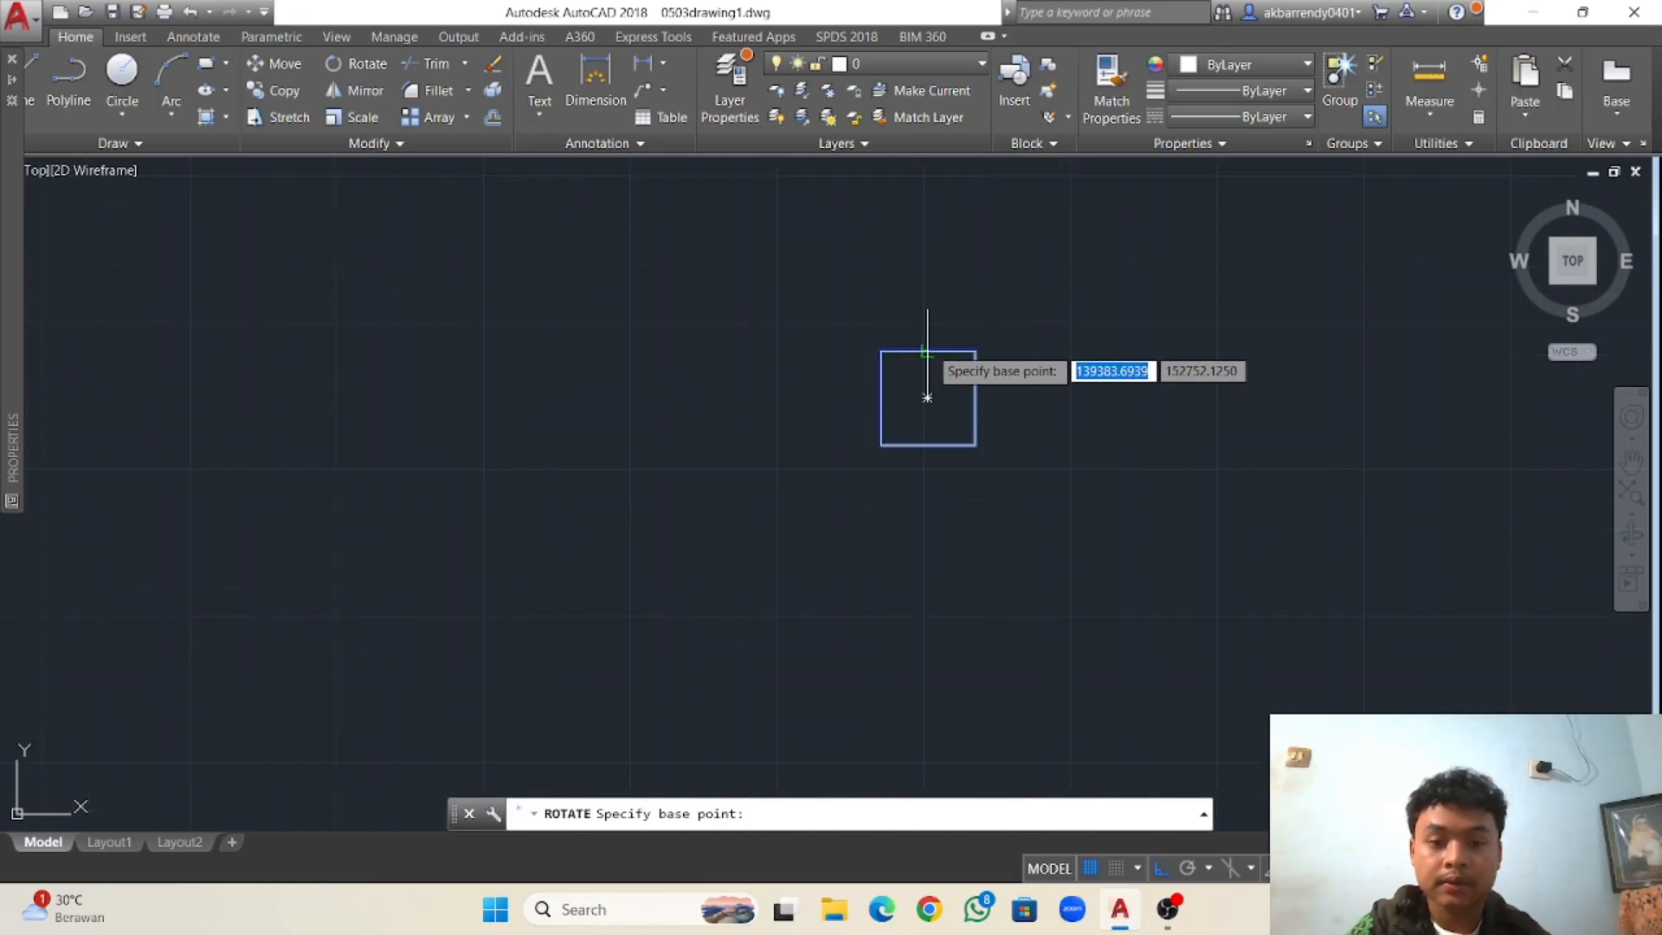
{"action": "left_click", "coordinate": [926, 396]}
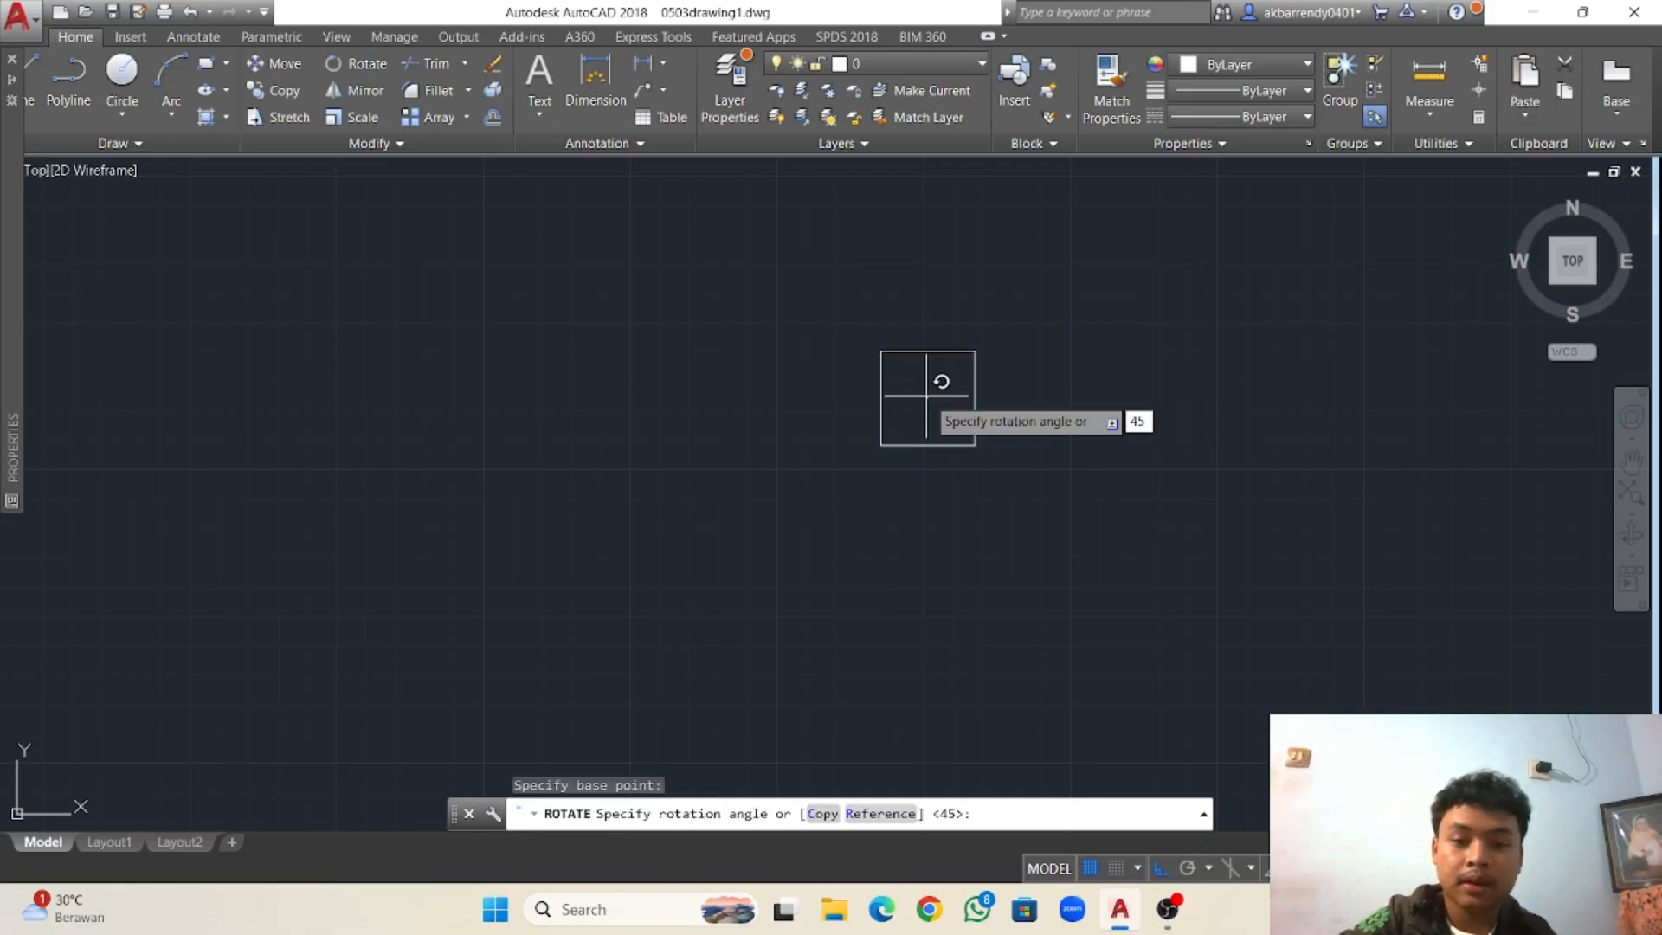
{"action": "key", "text": "Return"}
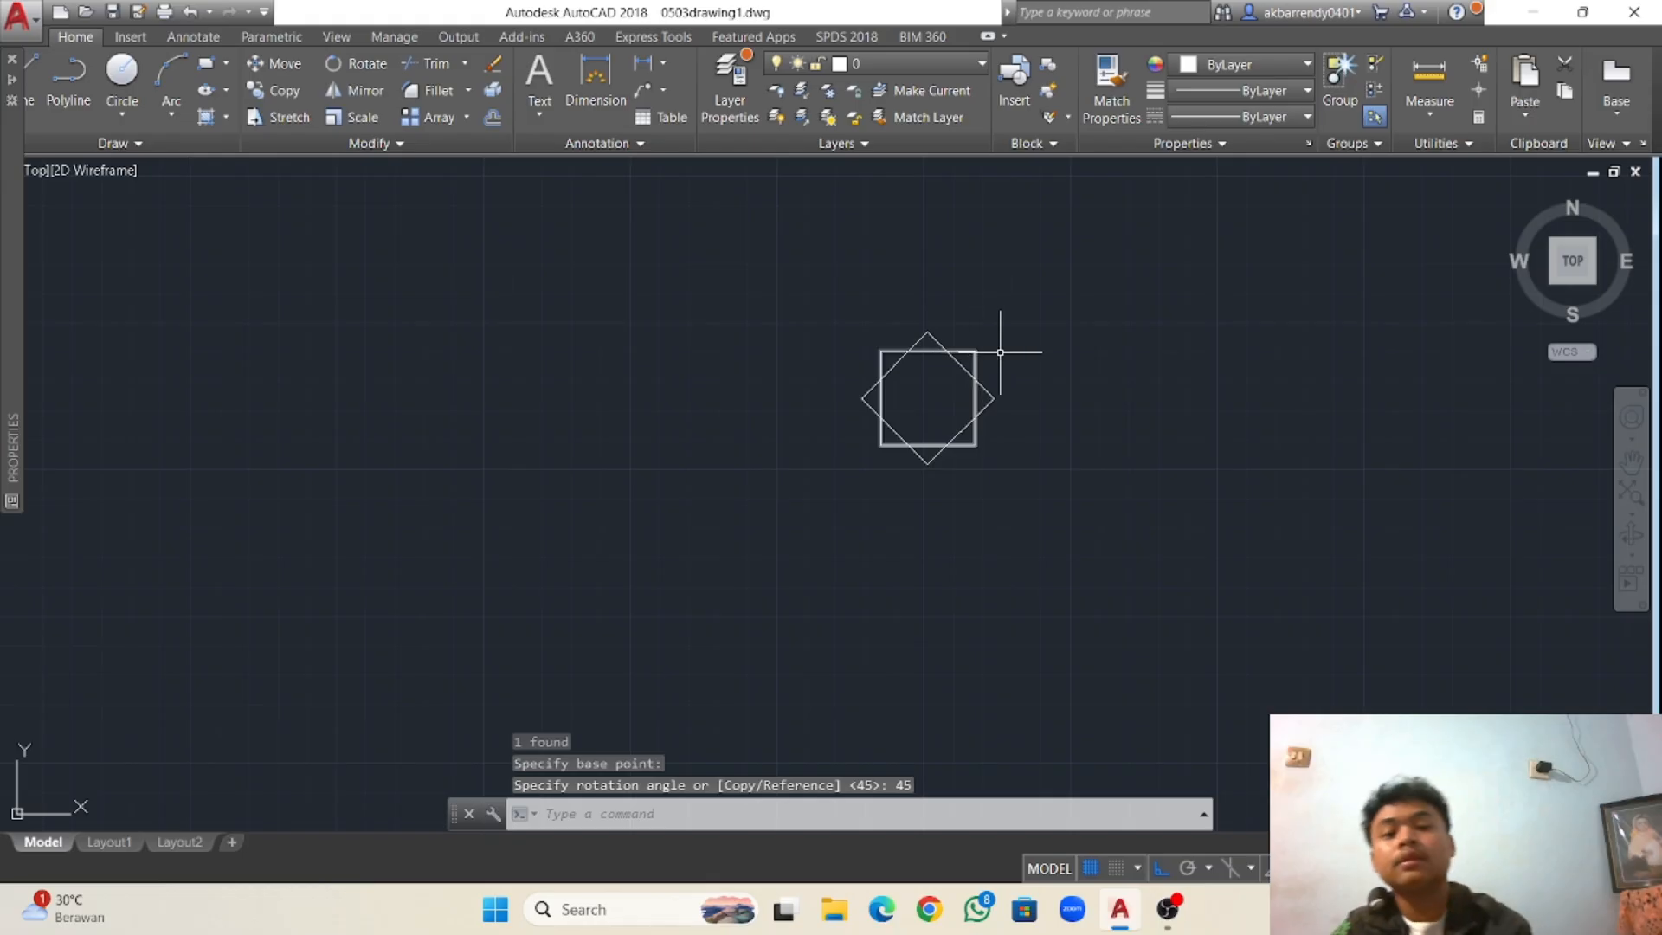
Start a polyline at the square's upper-left corner and trace the star outline over the top tip to the square's upper-right corner.
{"action": "scroll", "coordinate": [835, 400], "scroll_direction": "up", "scroll_amount": 4}
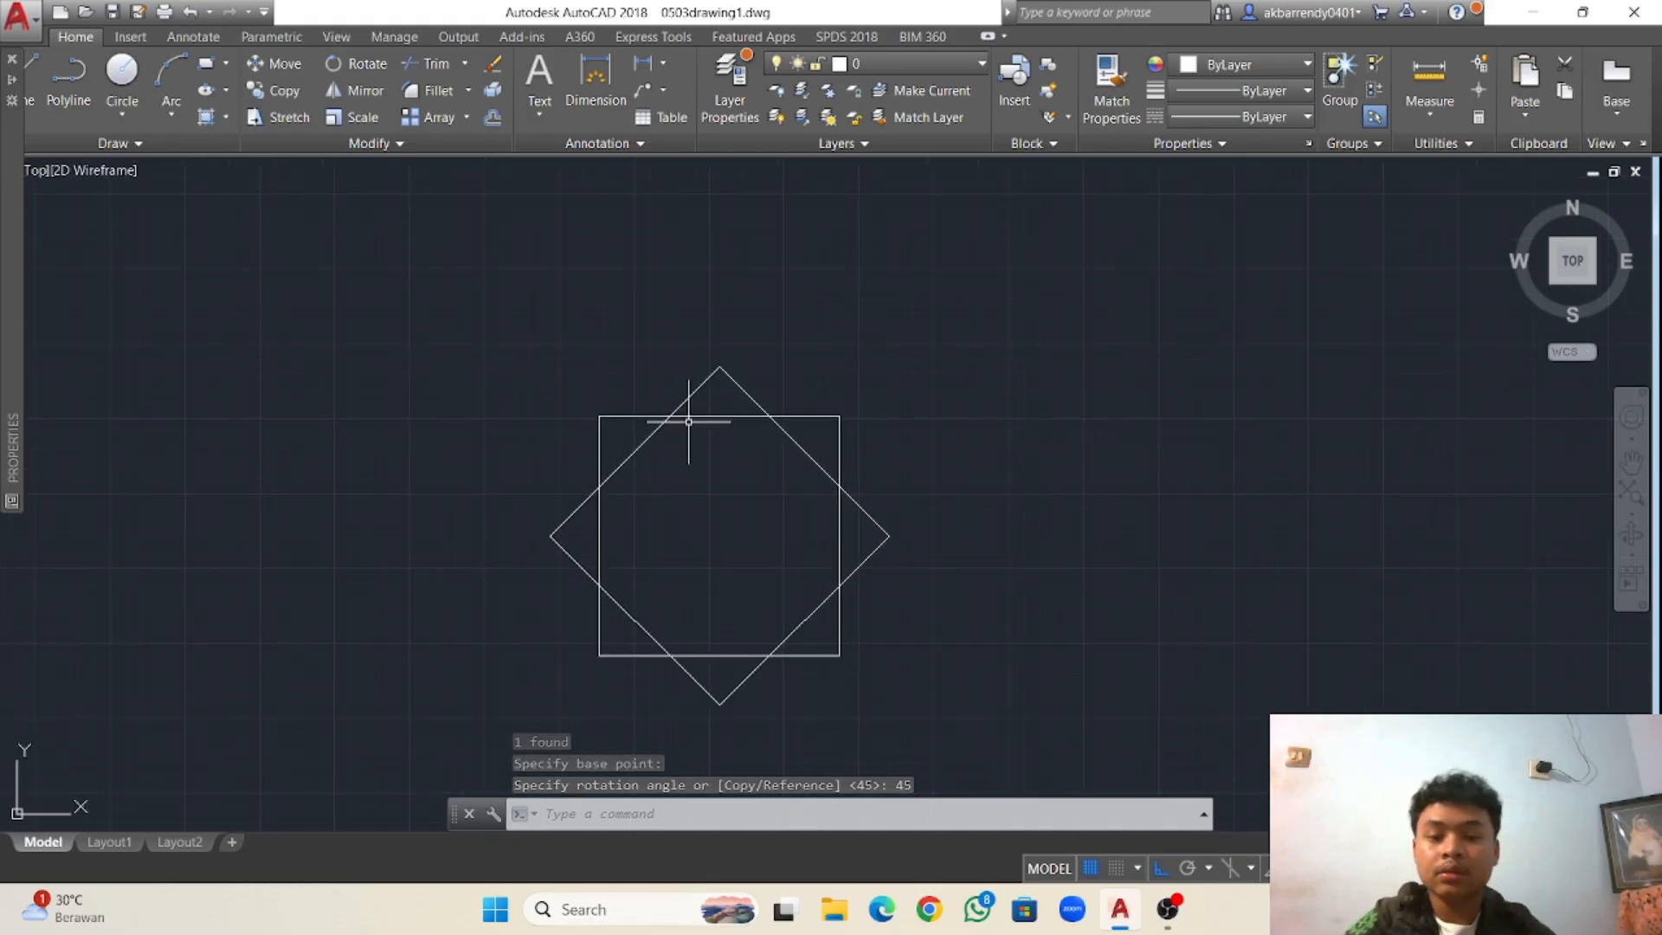
{"action": "type", "text": "PL"}
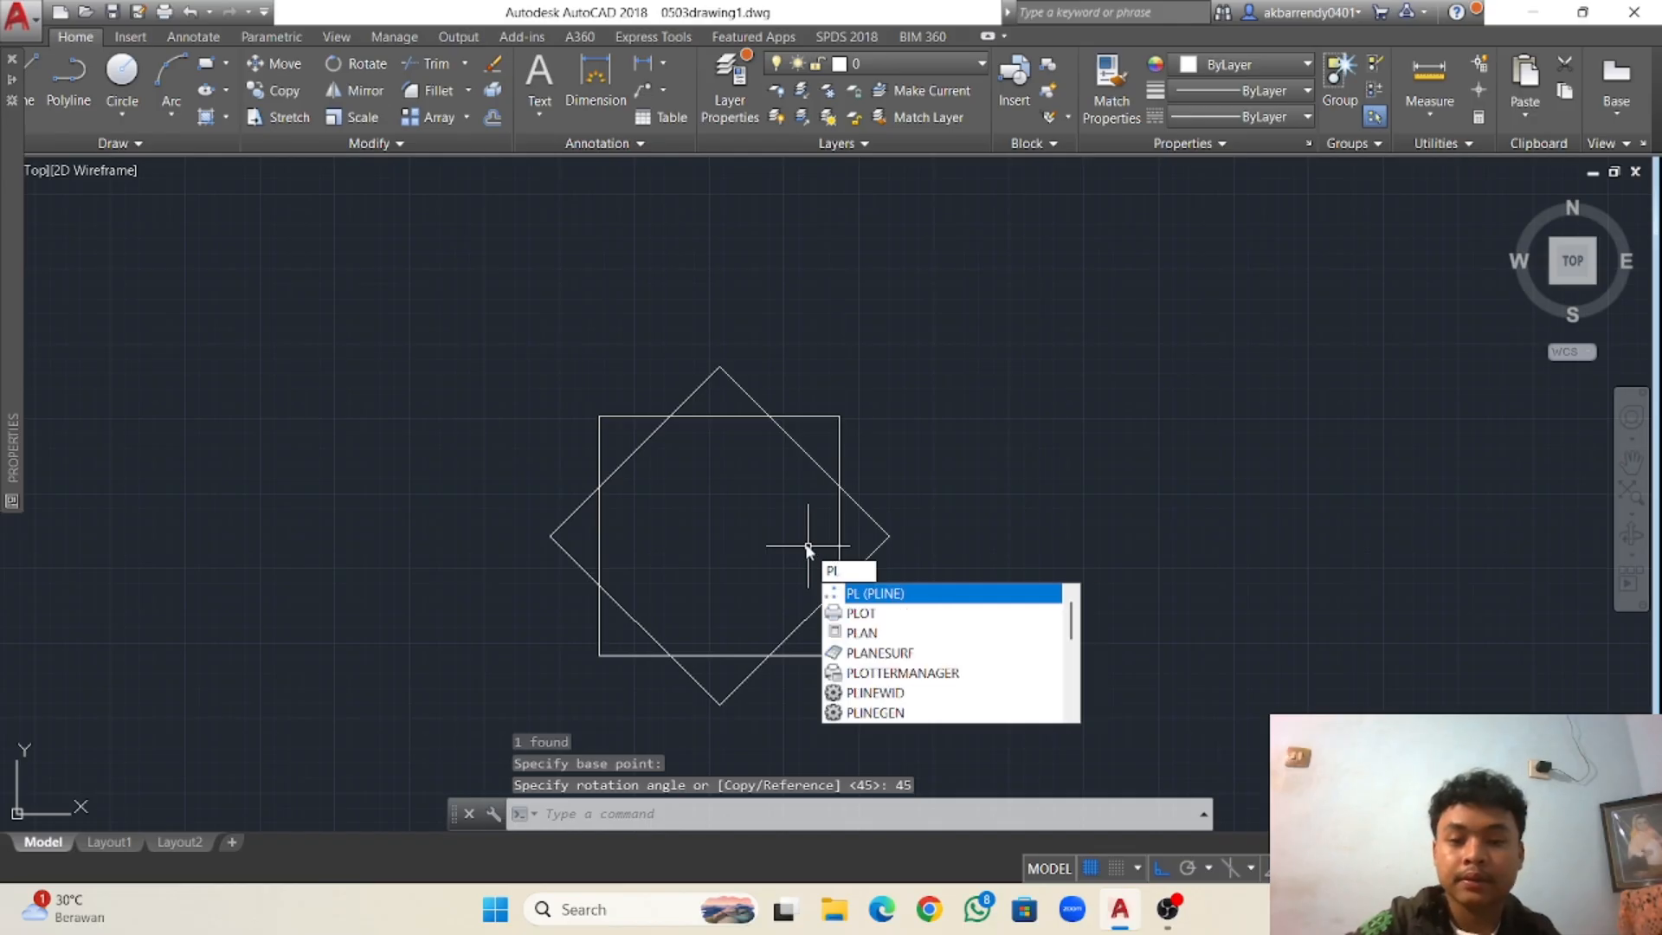
{"action": "key", "text": "Return"}
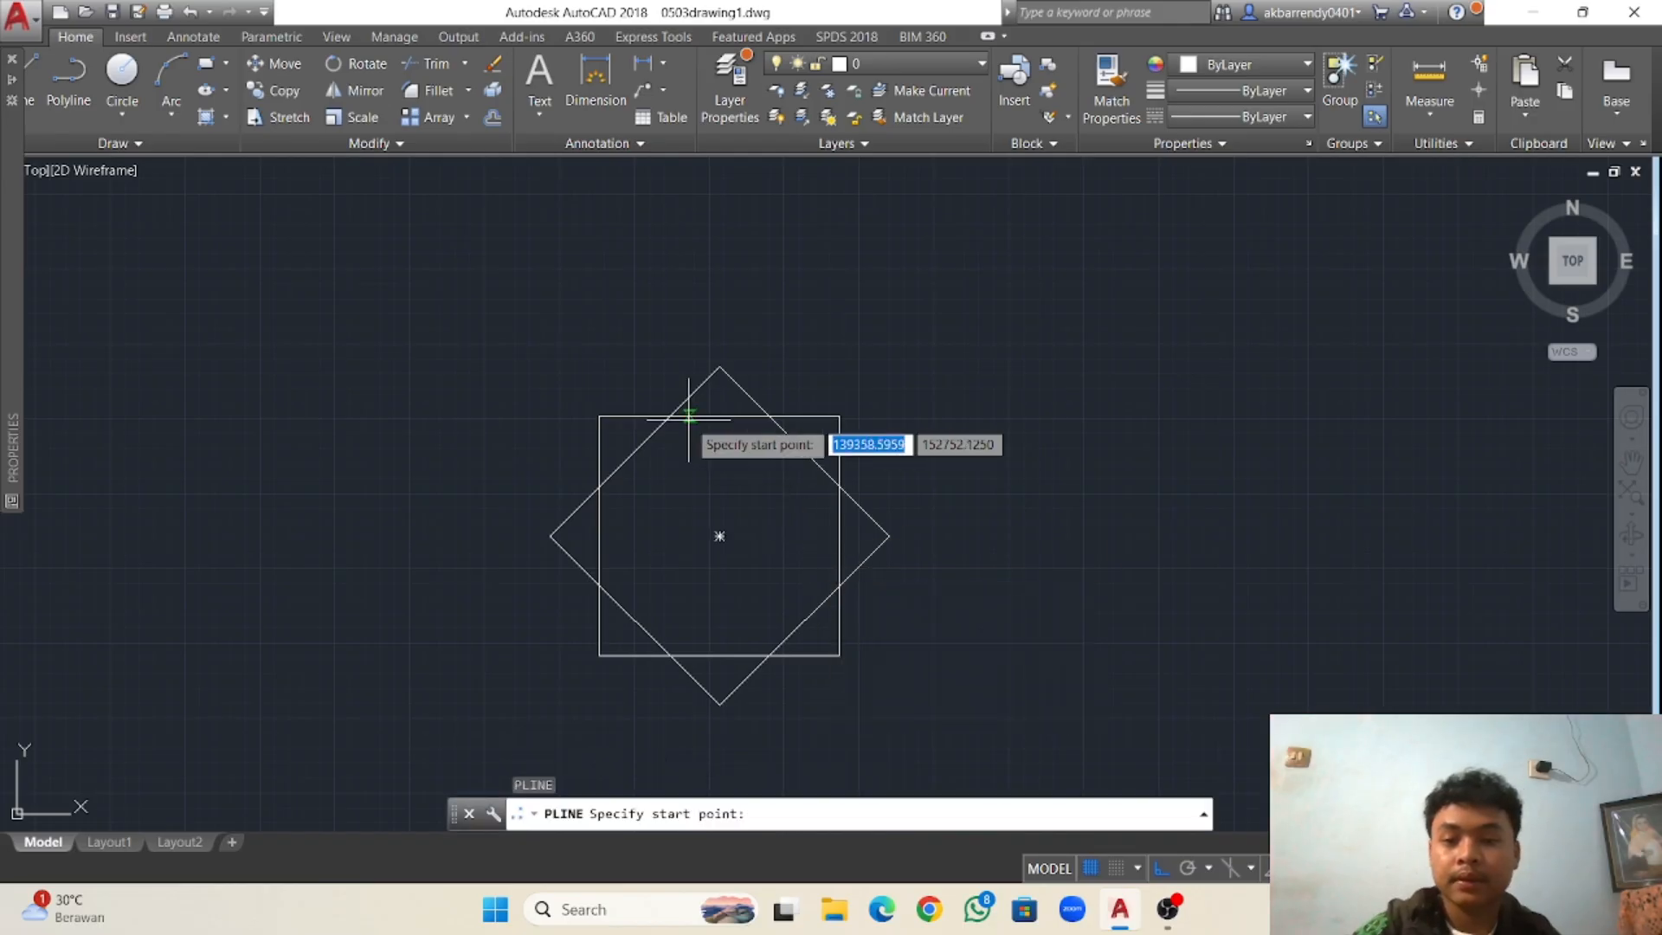
{"action": "scroll", "coordinate": [632, 416], "scroll_direction": "up", "scroll_amount": 2}
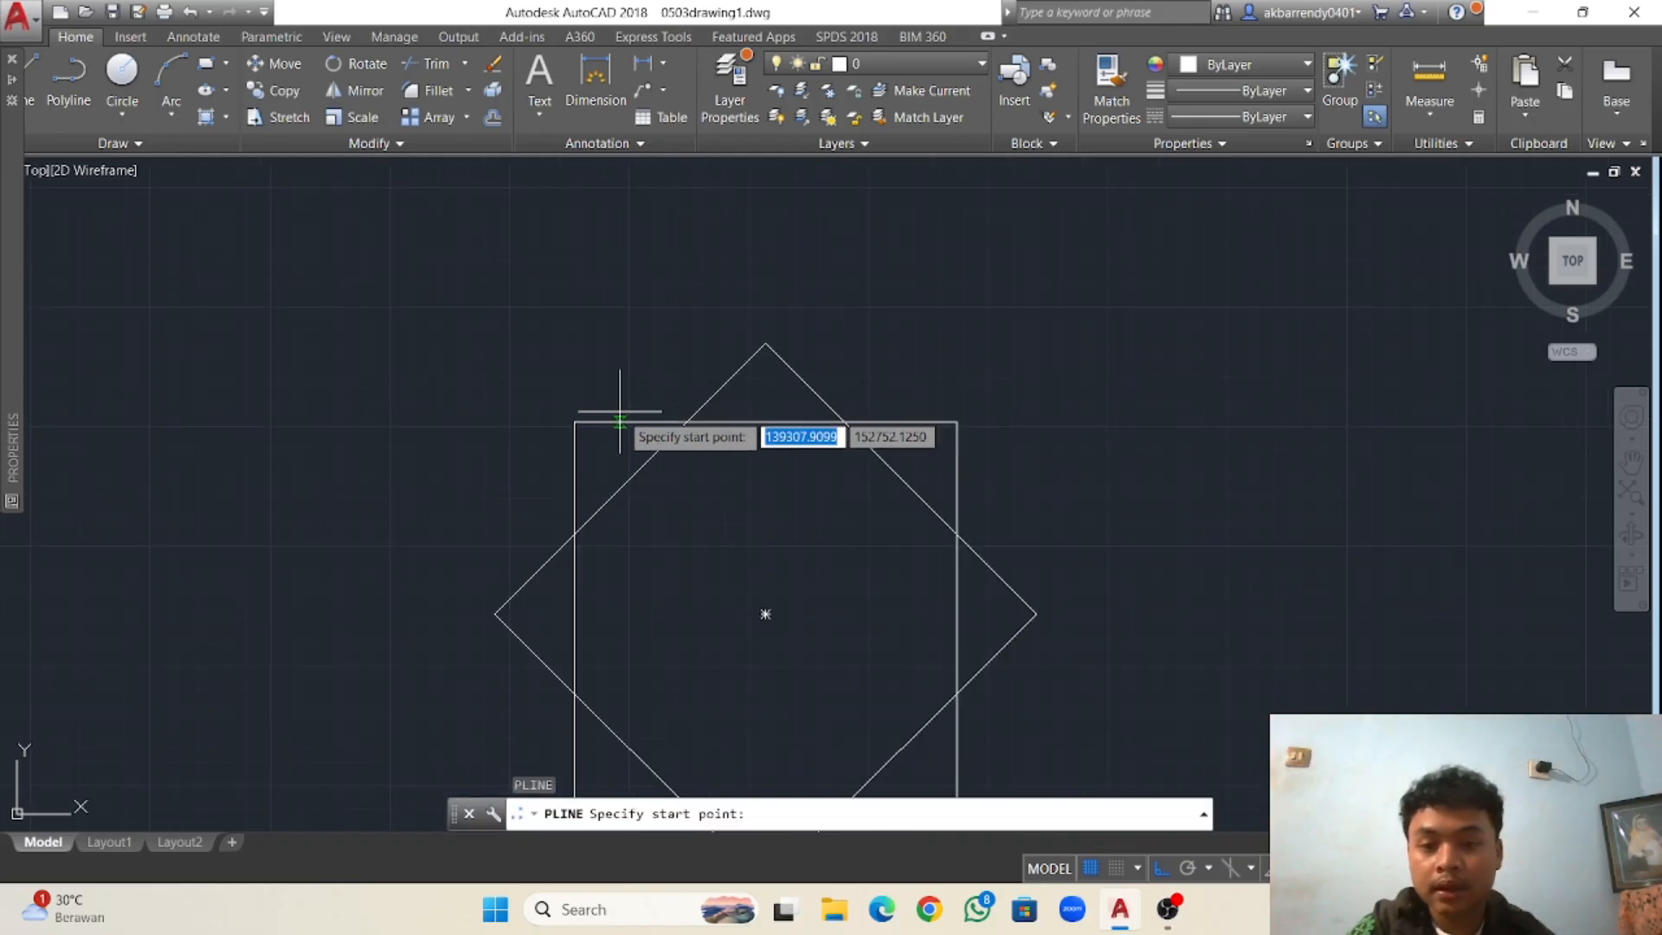
{"action": "left_click", "coordinate": [573, 421]}
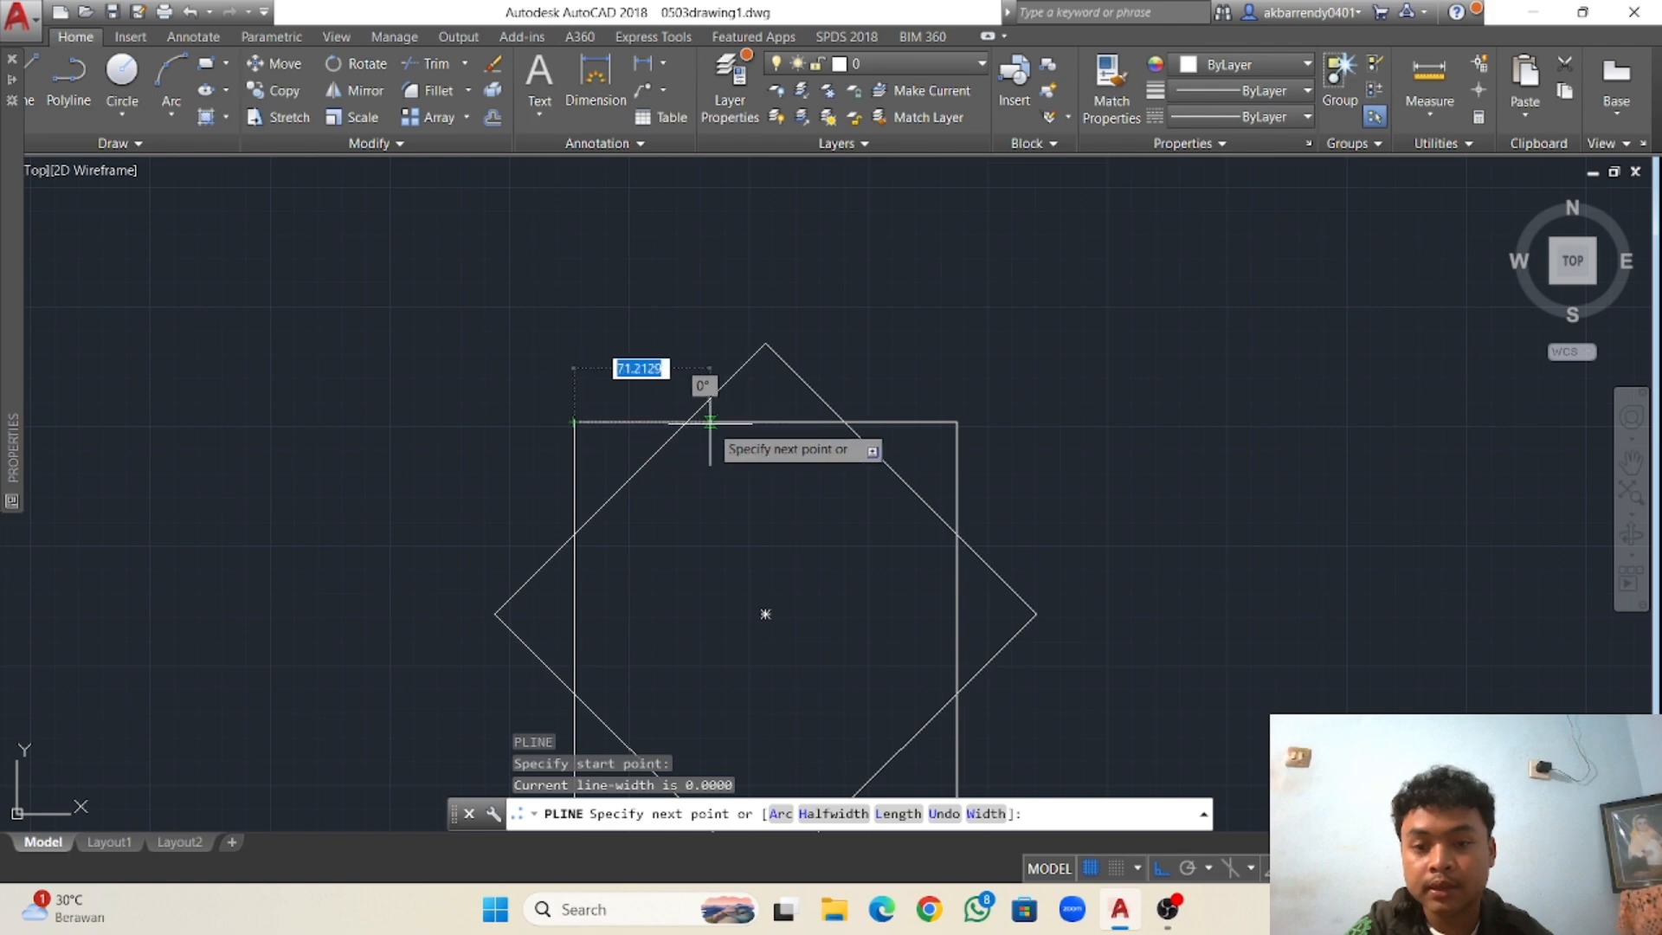
{"action": "left_click", "coordinate": [771, 422]}
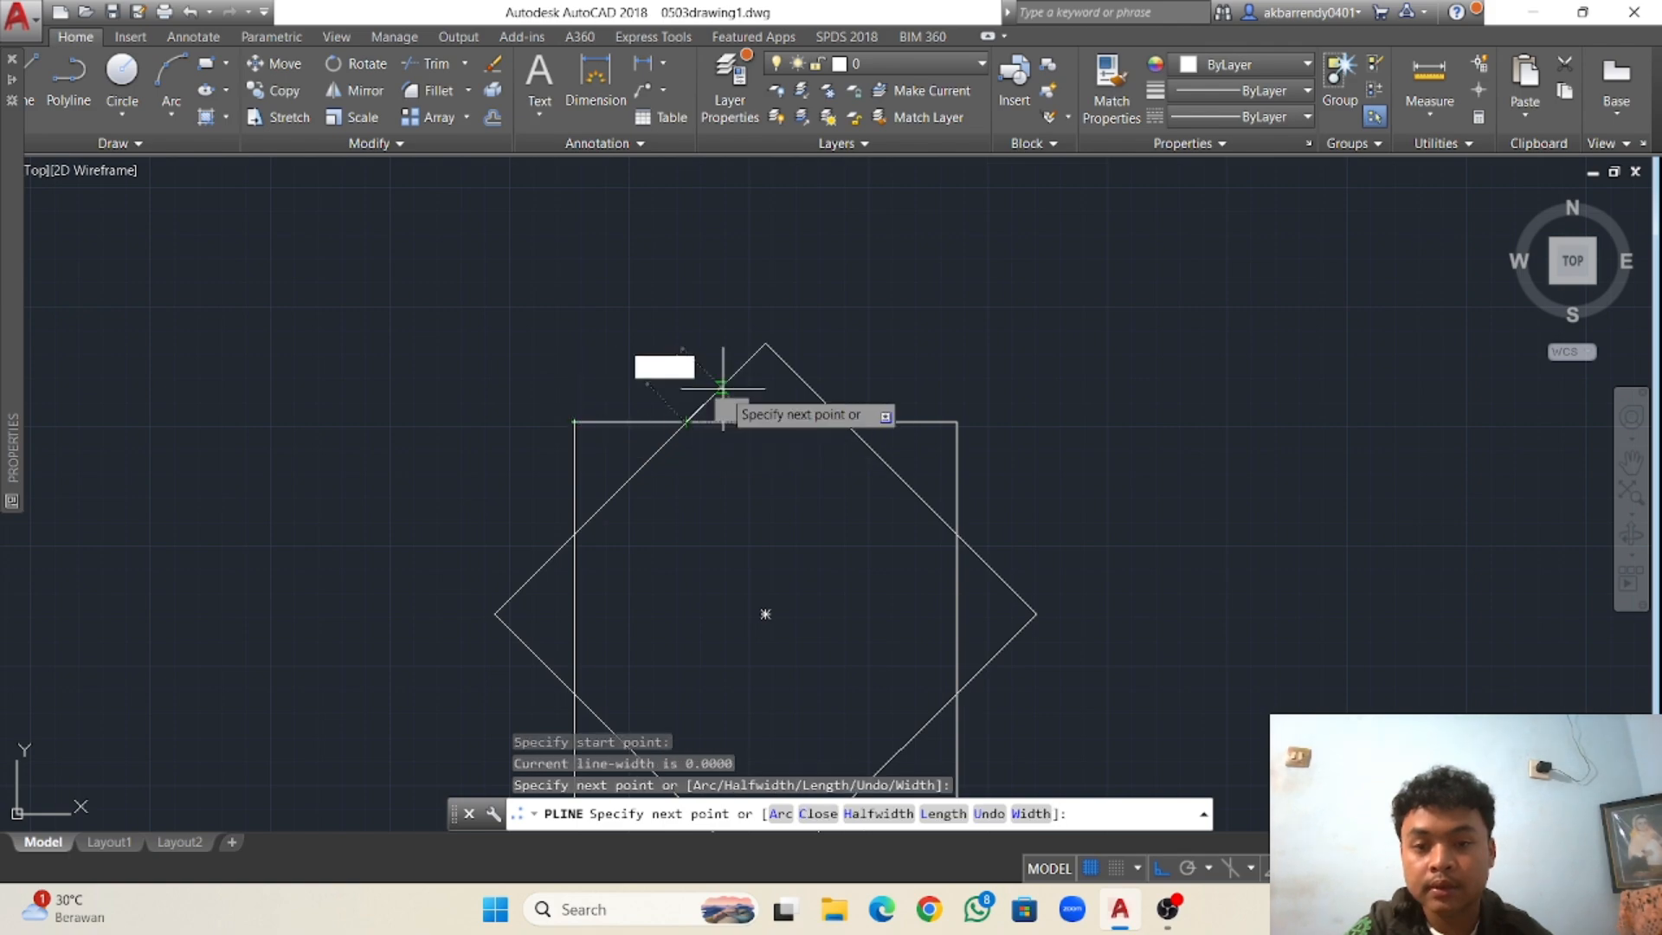
{"action": "left_click", "coordinate": [765, 344]}
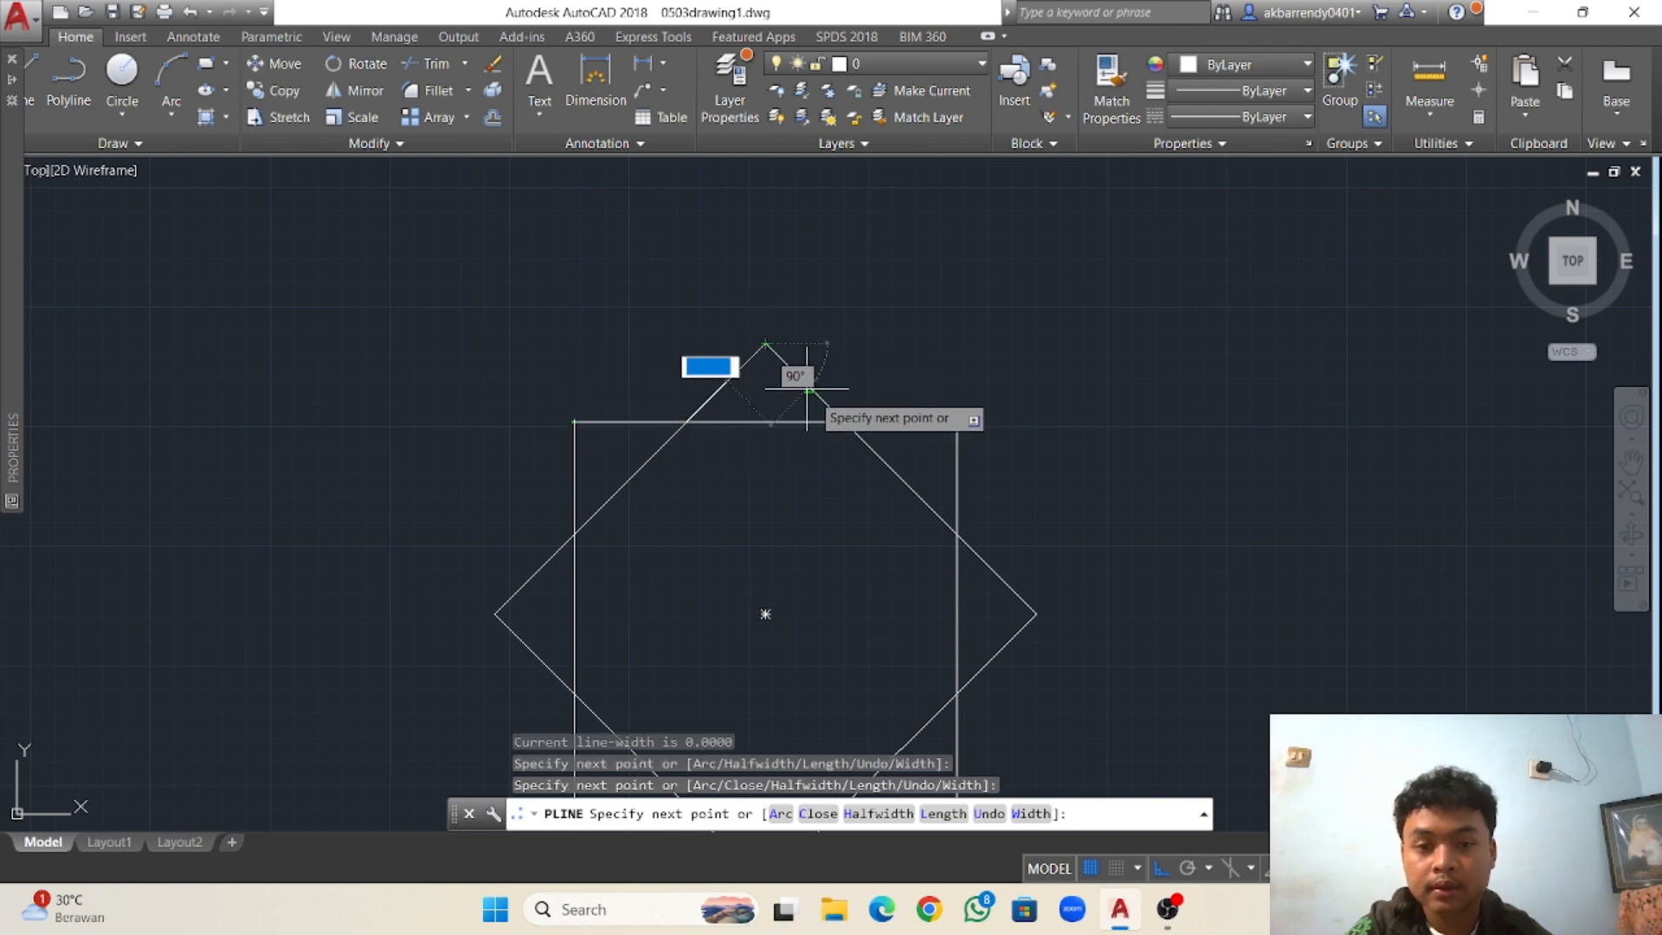
{"action": "left_click", "coordinate": [844, 421]}
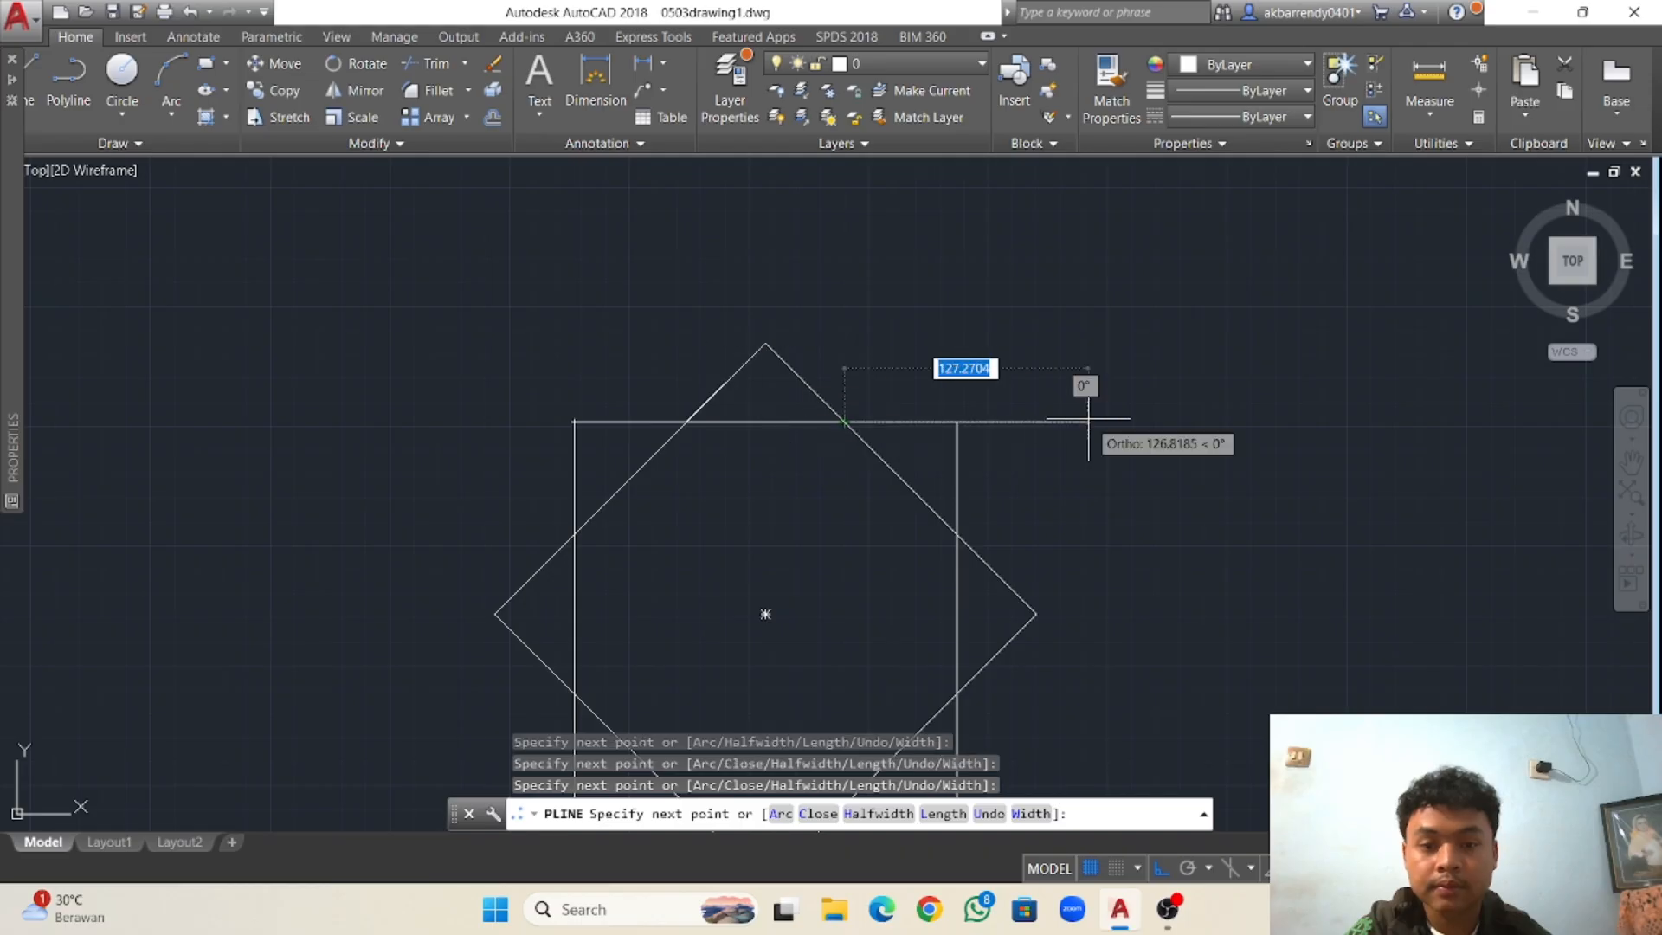
{"action": "left_click", "coordinate": [957, 421]}
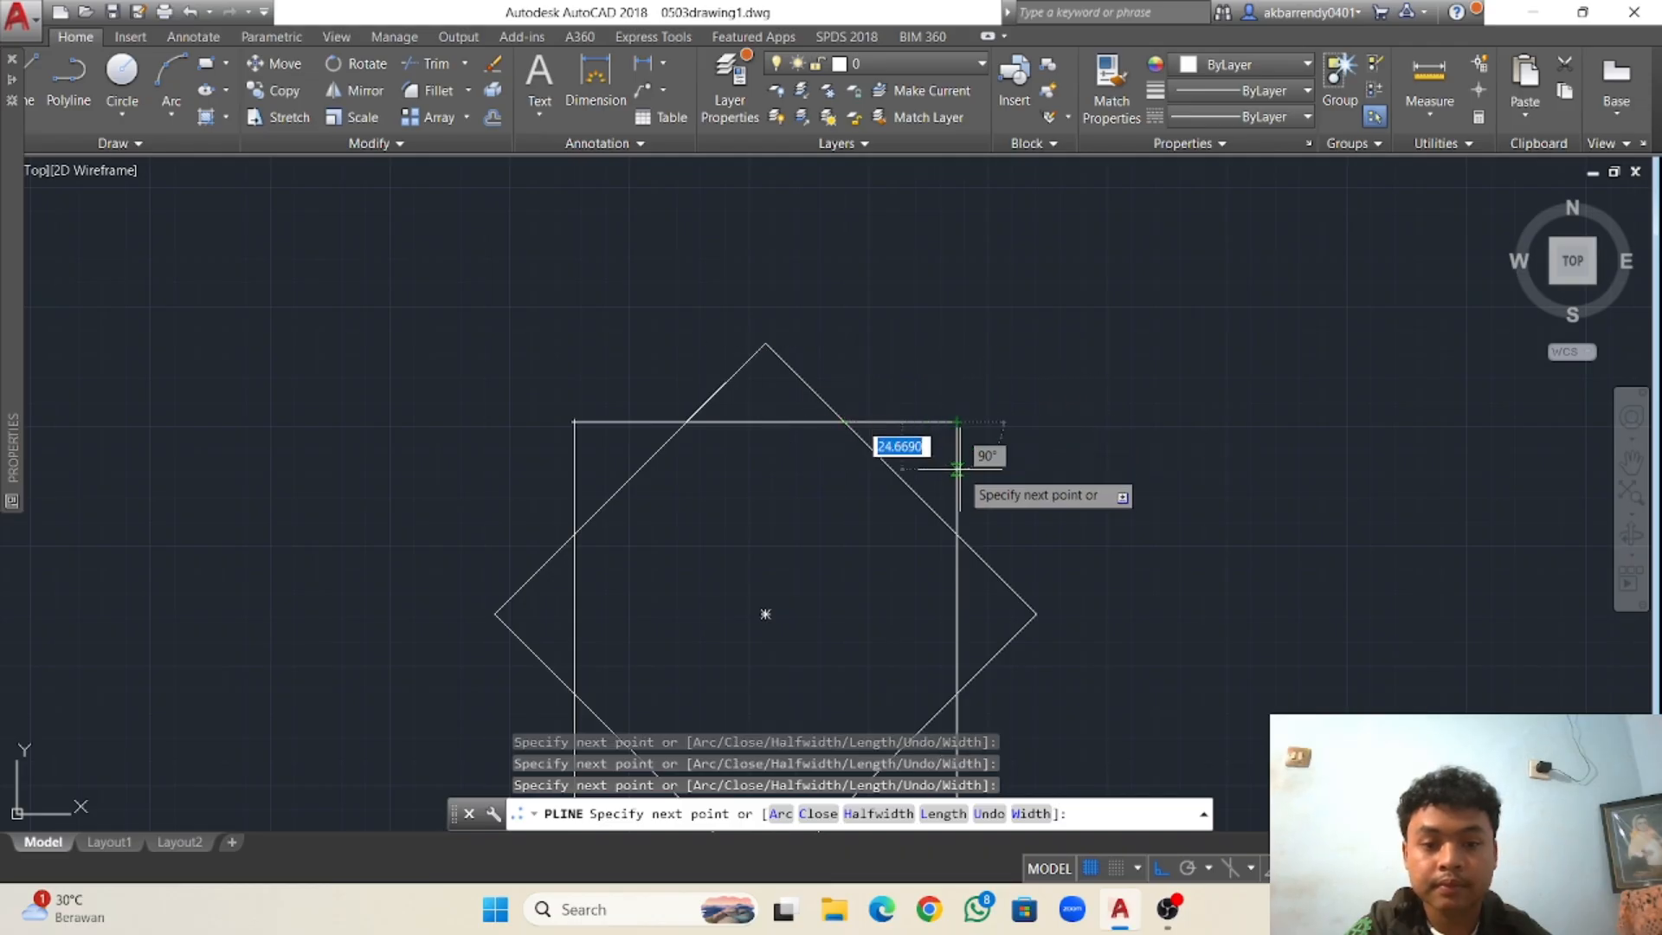
Continue the polyline along the star outline around the right and bottom tips to the square's lower-left corner.
{"action": "left_click", "coordinate": [957, 534]}
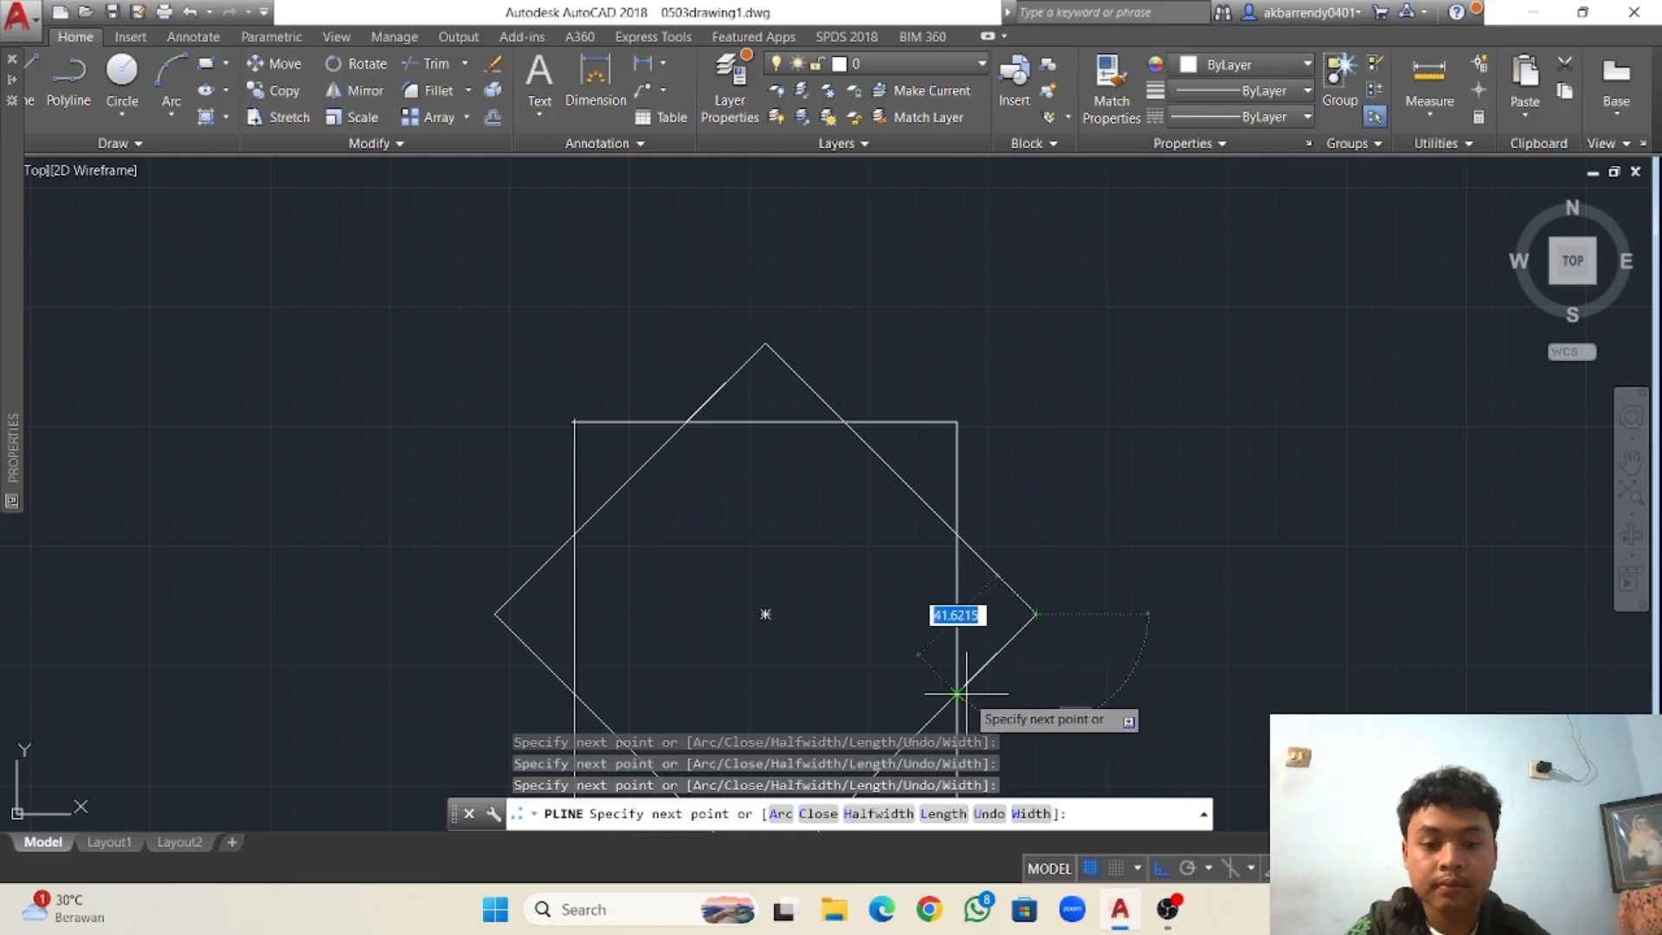
{"action": "scroll", "coordinate": [952, 690], "scroll_direction": "up", "scroll_amount": 2}
{"action": "middle_click_drag", "start_coordinate": [946, 628], "coordinate": [927, 389]}
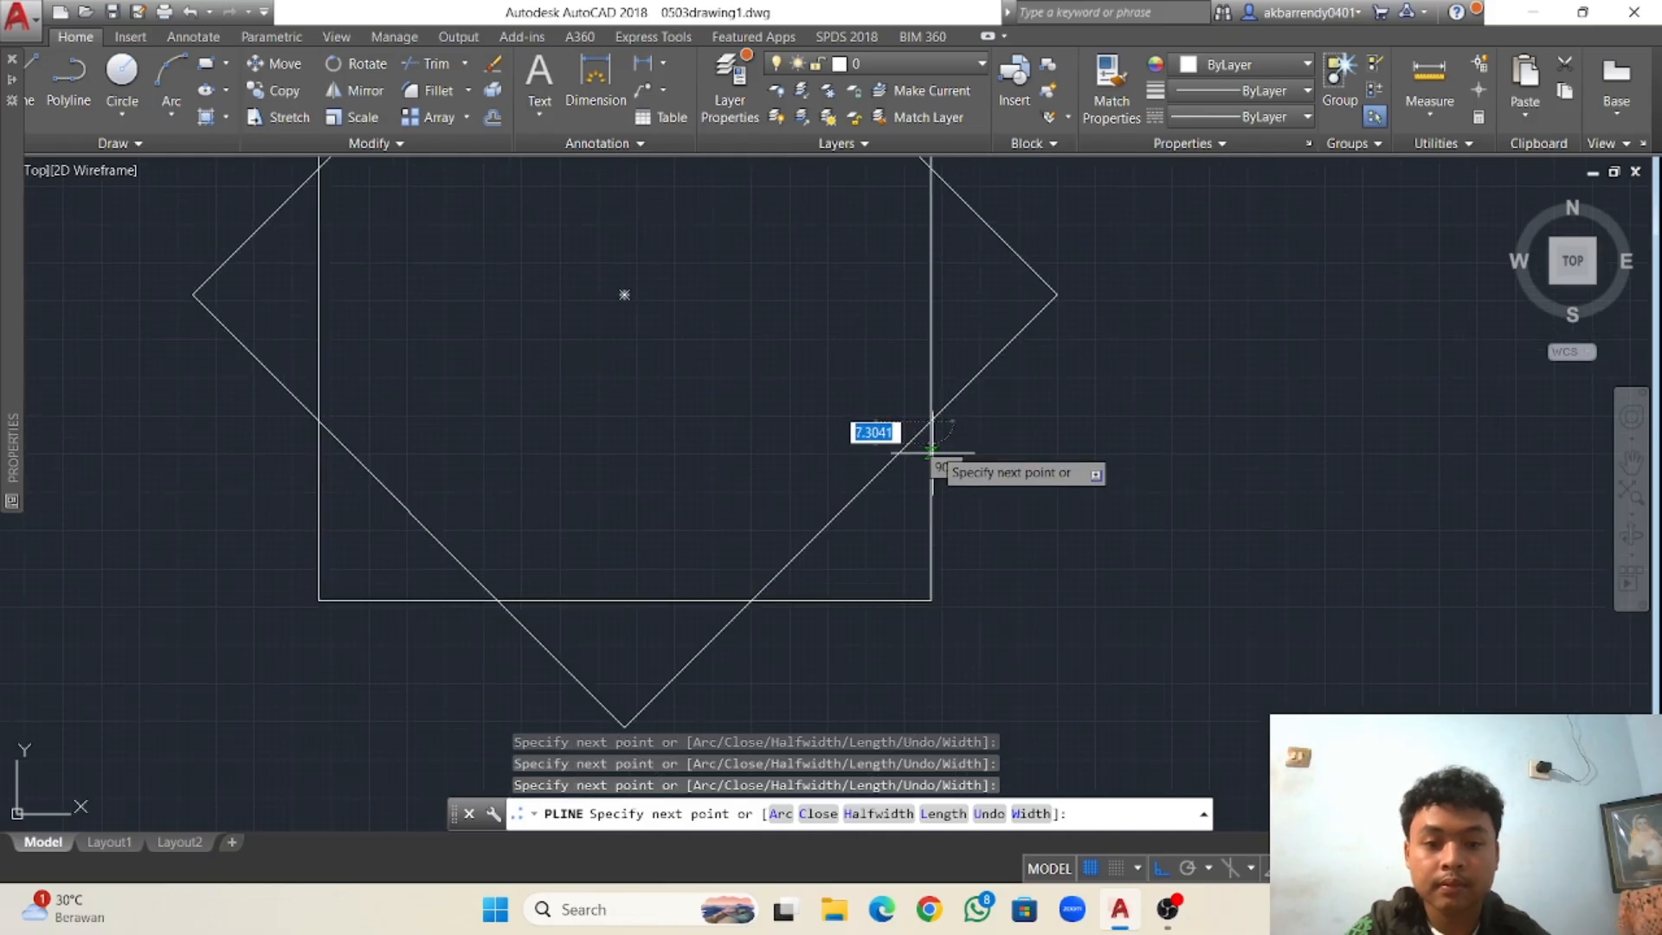
{"action": "left_click", "coordinate": [931, 599]}
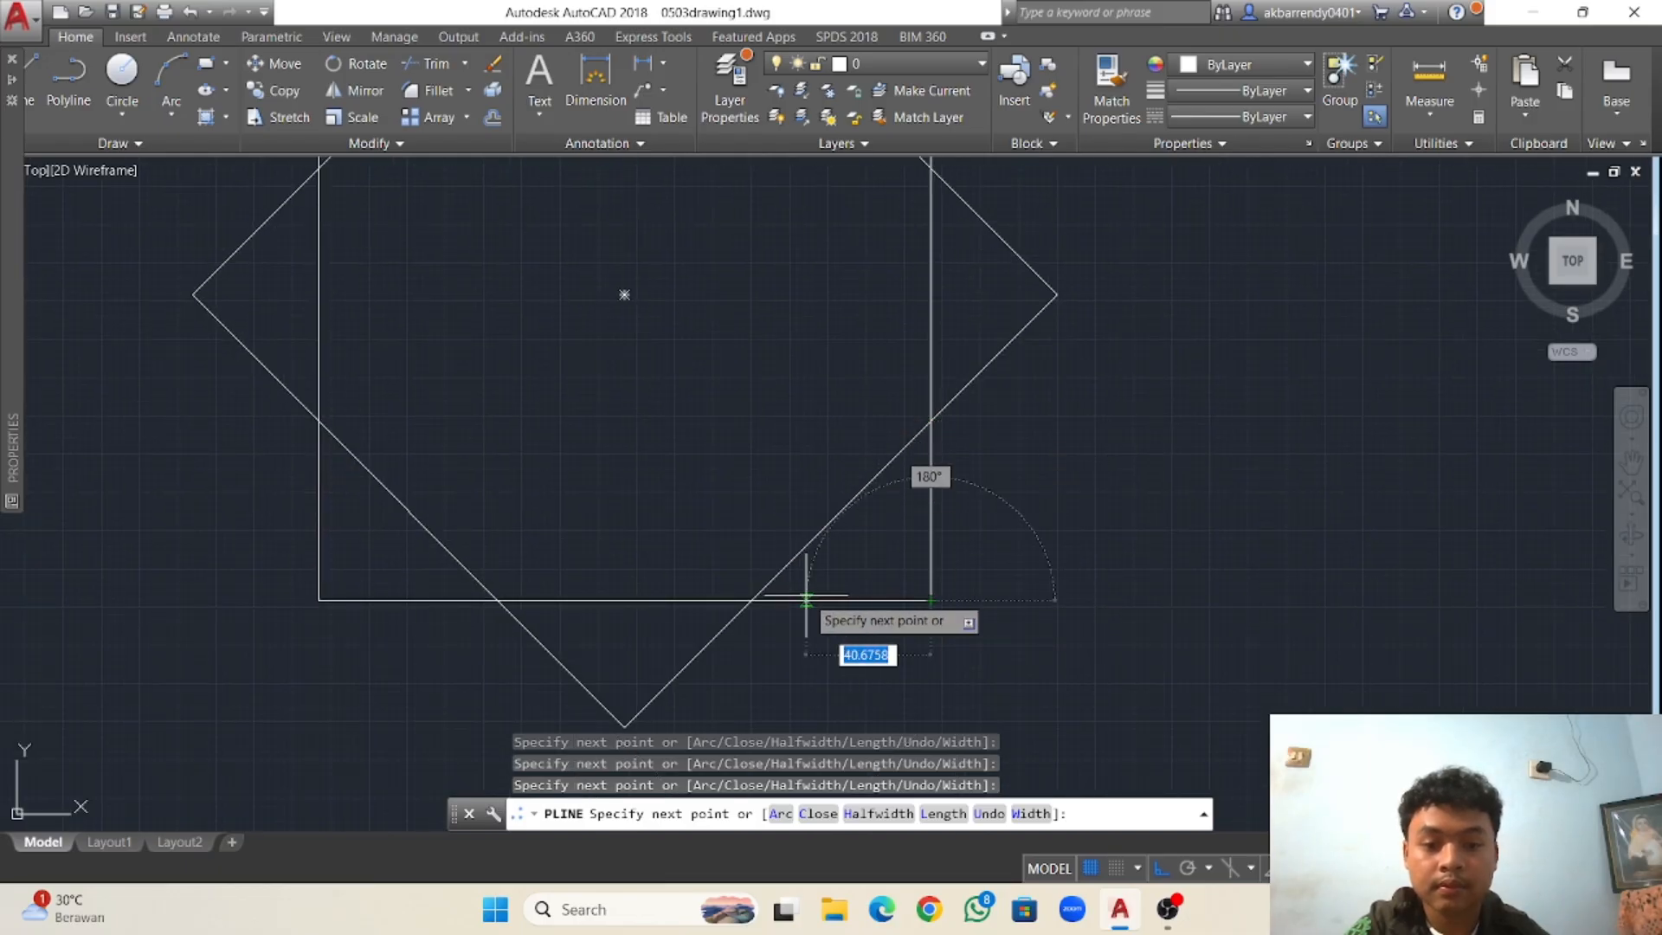
{"action": "left_click", "coordinate": [751, 598]}
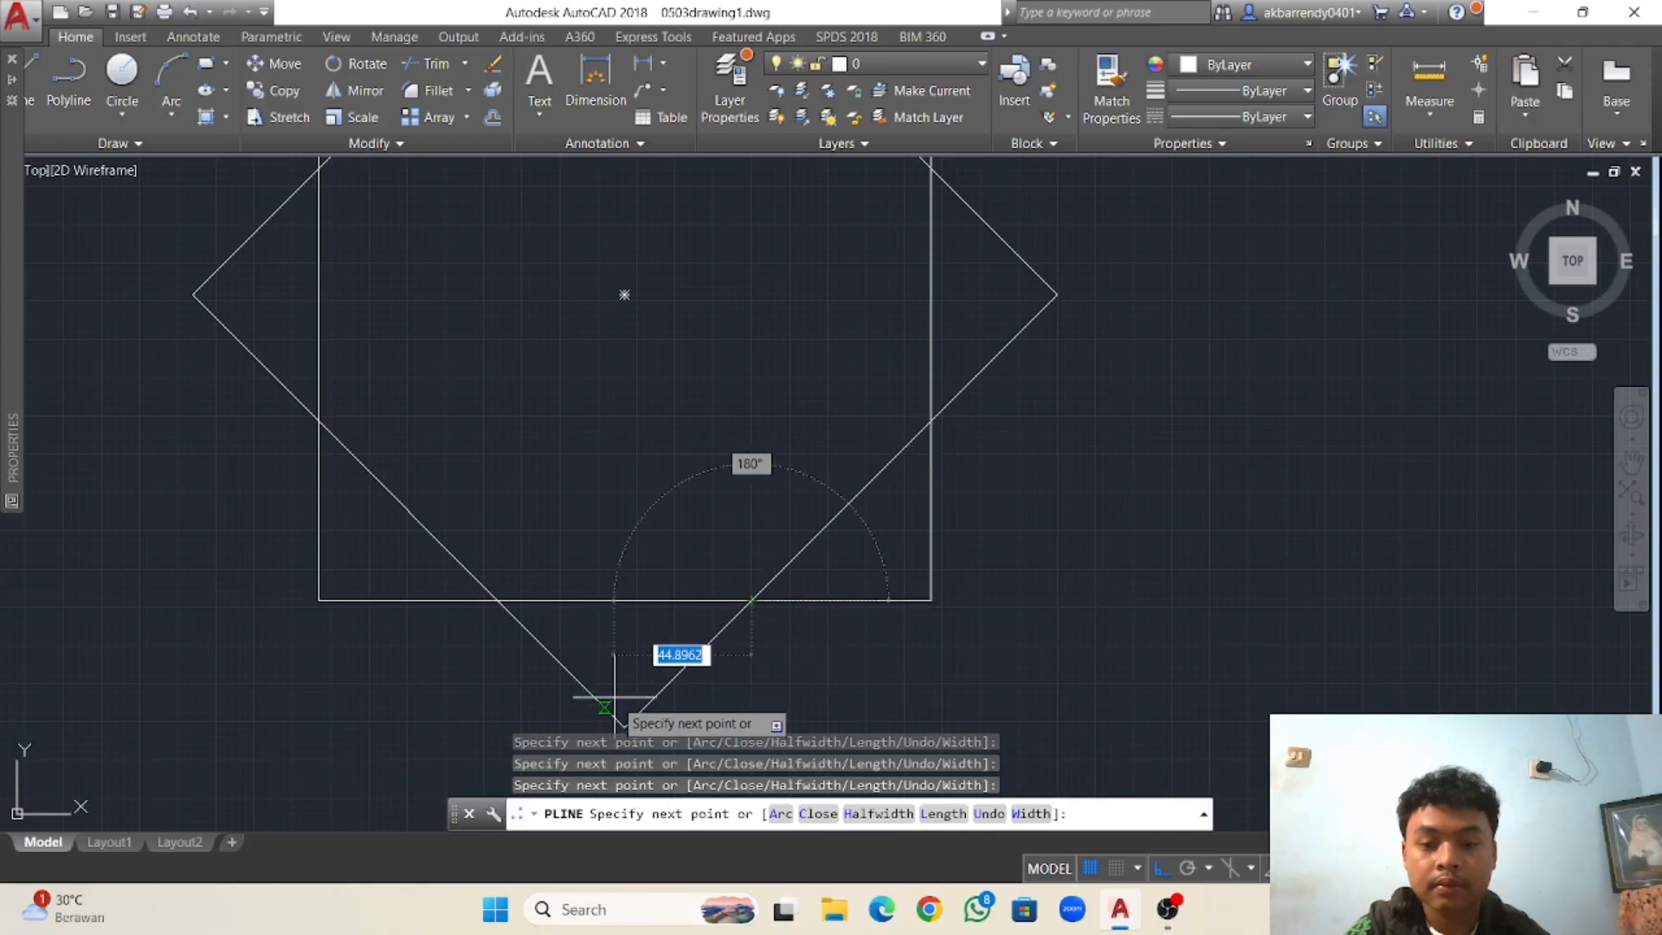
{"action": "middle_click_drag", "start_coordinate": [622, 626], "coordinate": [650, 511]}
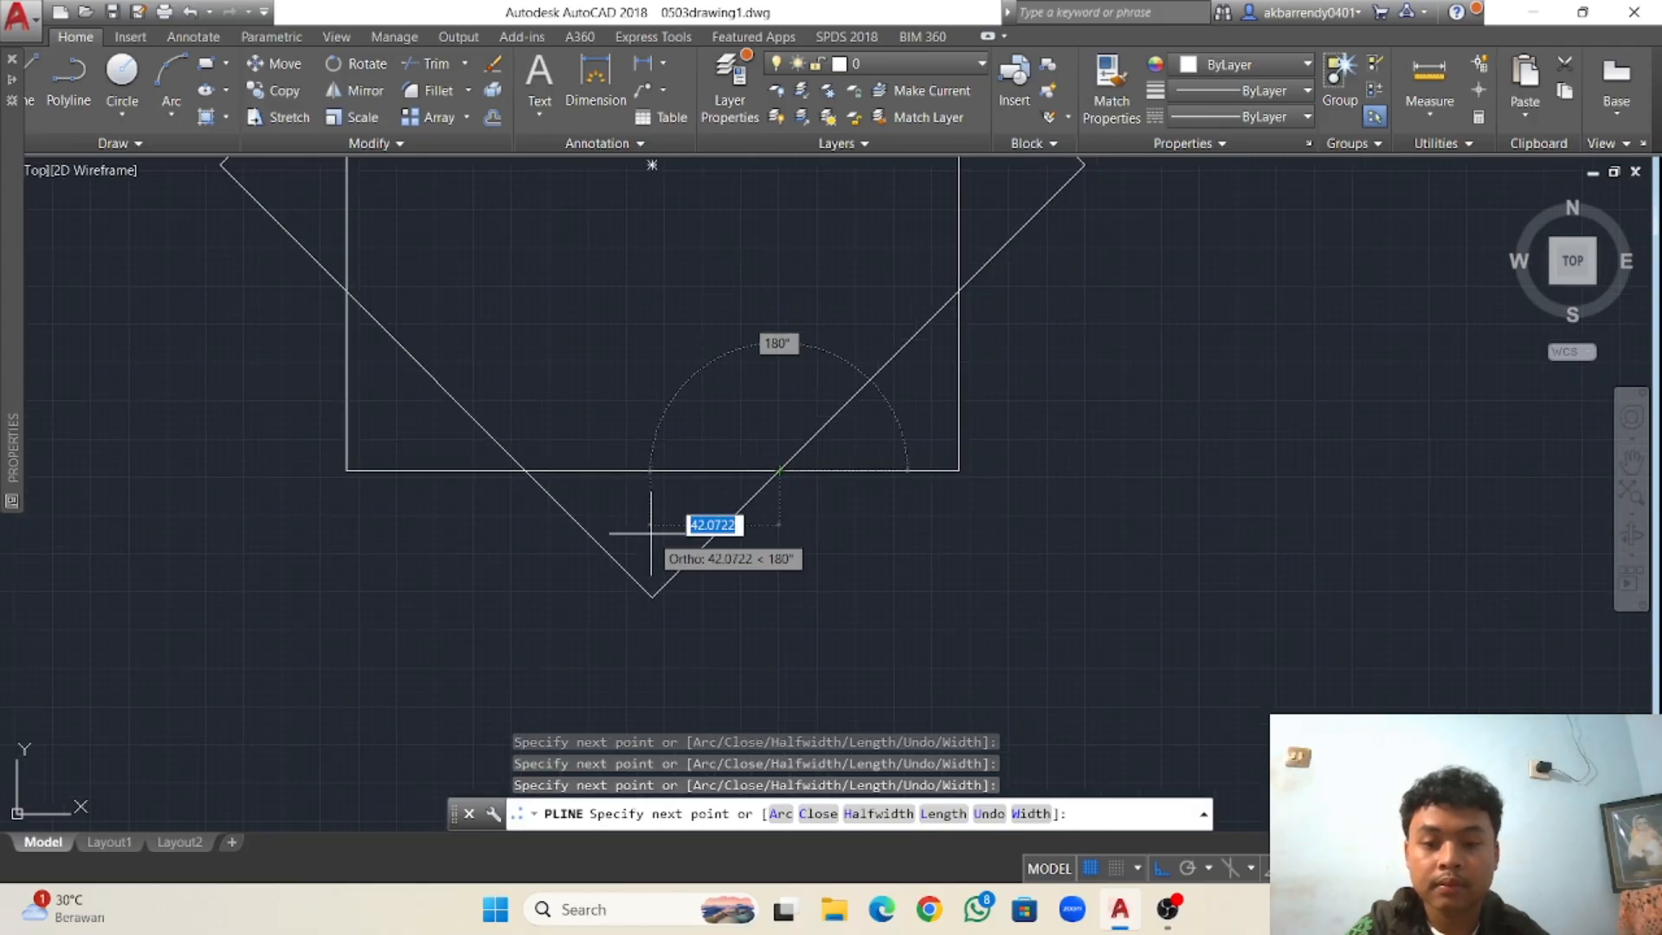
{"action": "left_click", "coordinate": [652, 597]}
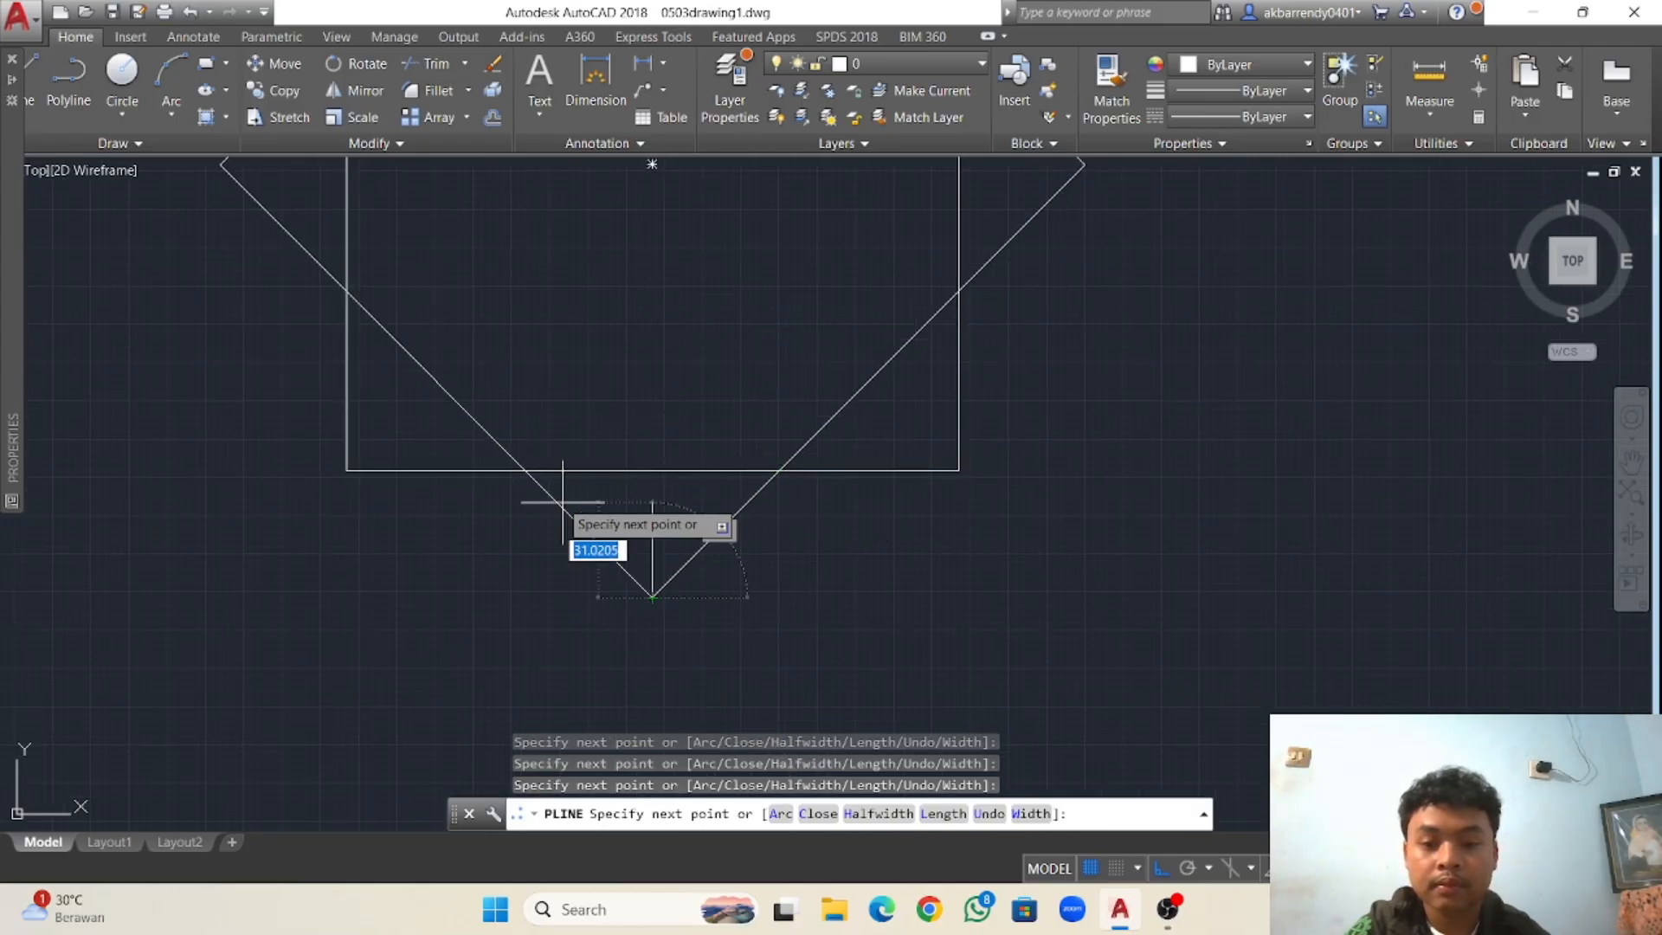
{"action": "left_click", "coordinate": [527, 470]}
{"action": "left_click", "coordinate": [346, 470]}
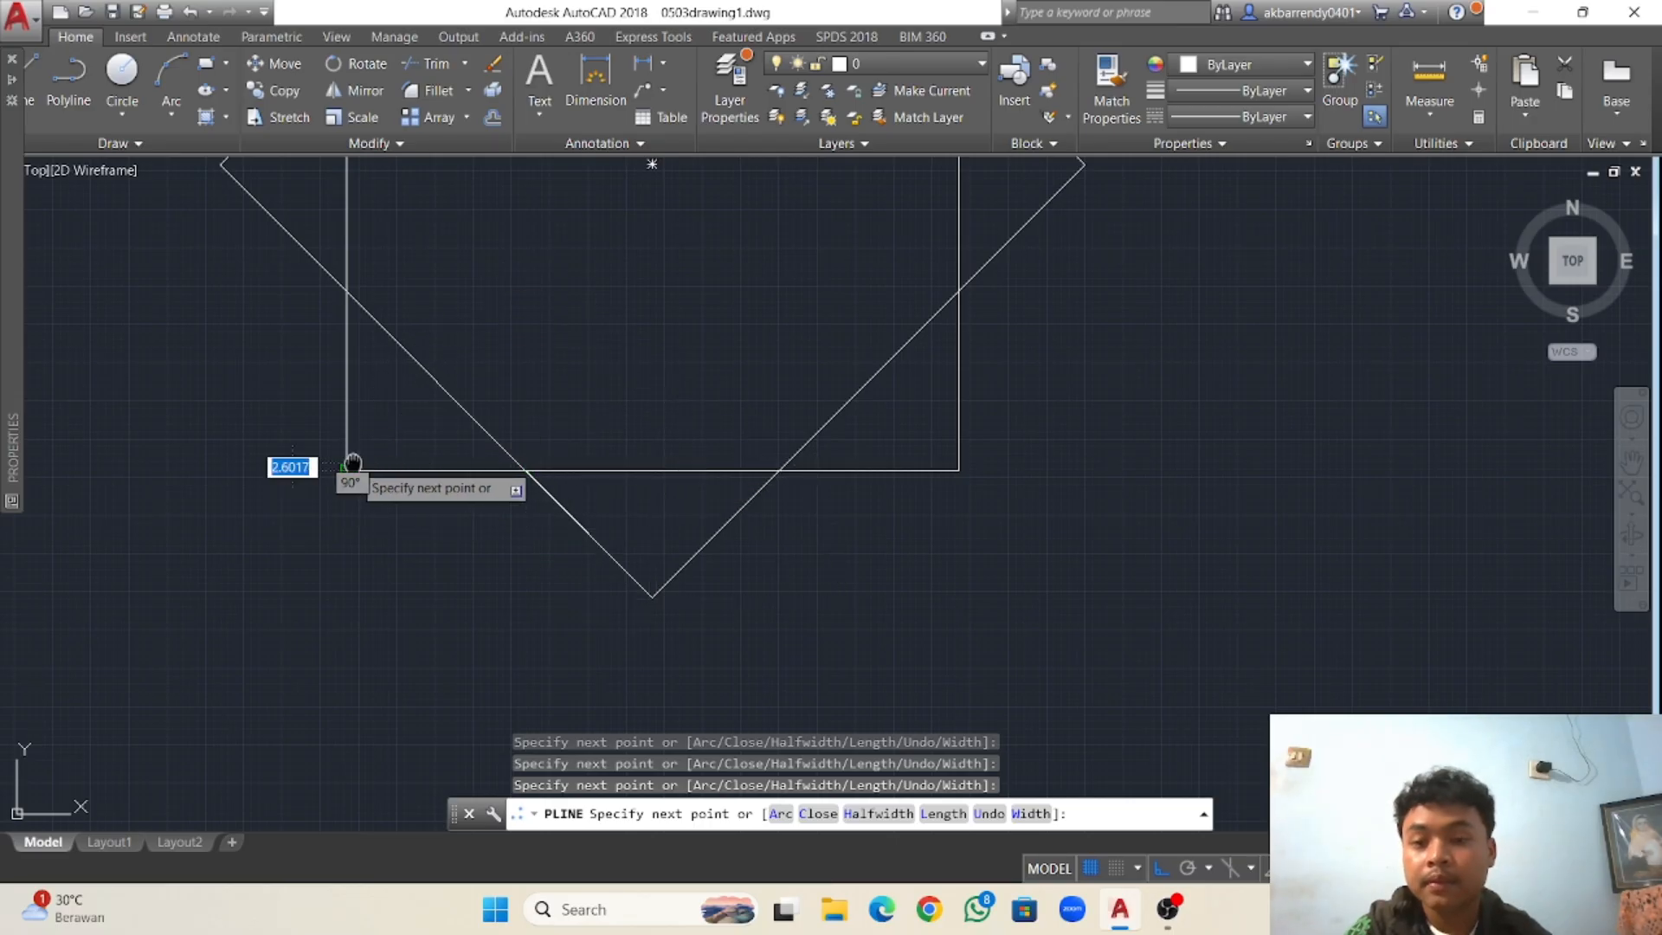
Extend the polyline up the square's left side and out to the star's left tip, then end the command.
{"action": "middle_click_drag", "start_coordinate": [347, 472], "coordinate": [375, 598]}
{"action": "left_click", "coordinate": [375, 417]}
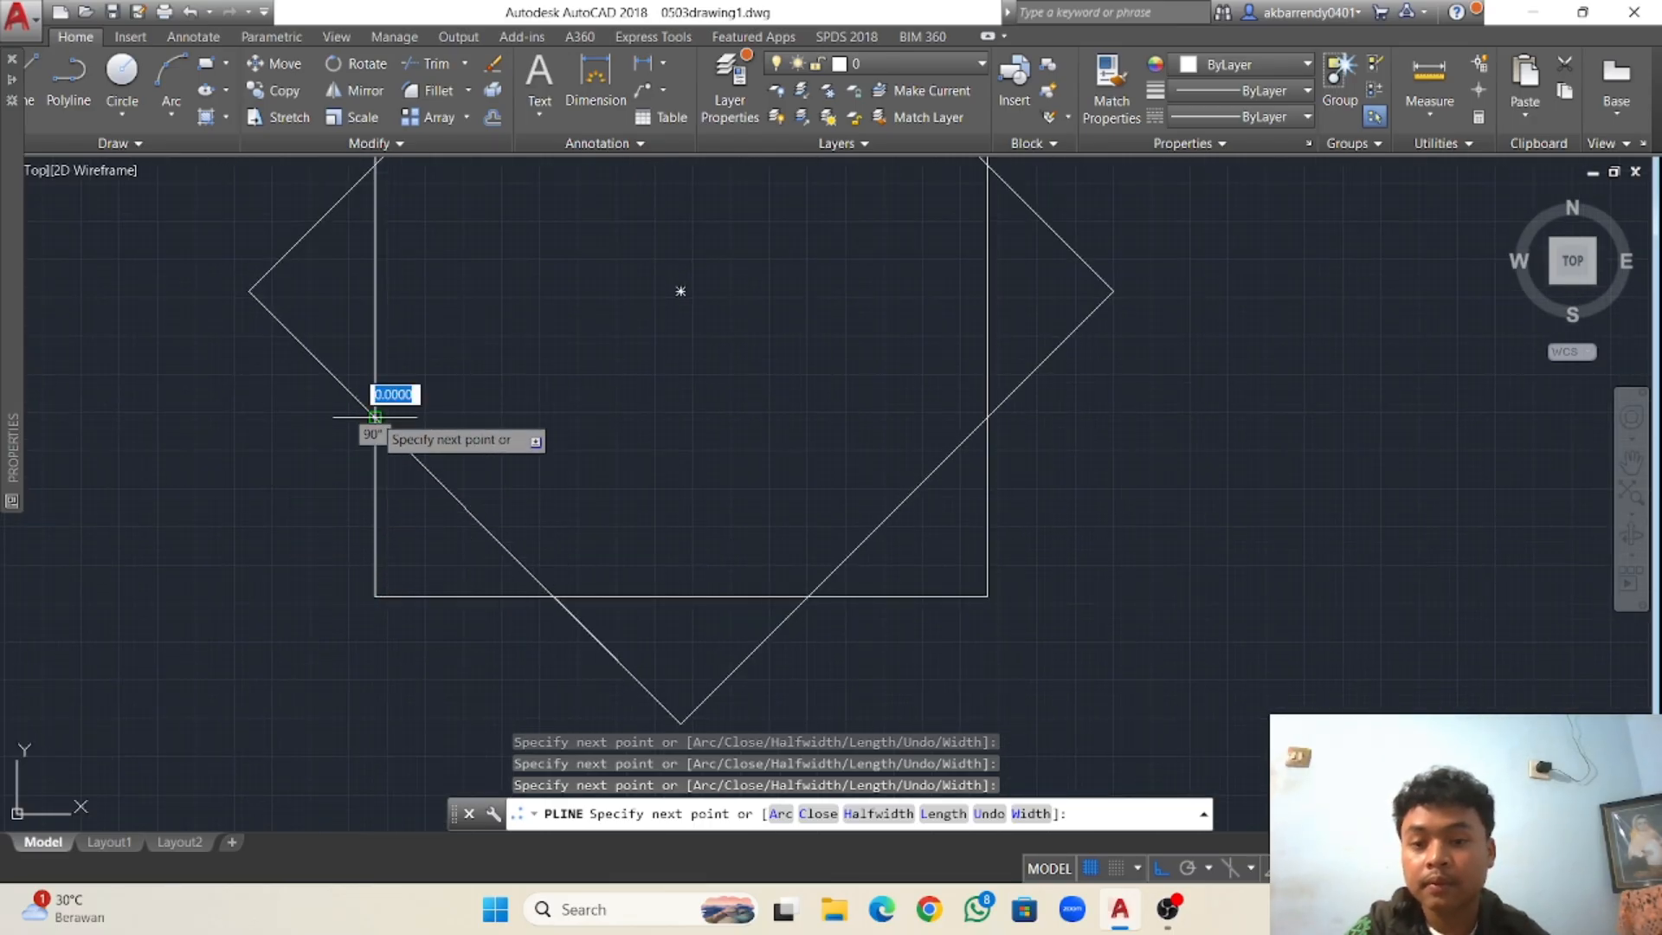
{"action": "middle_click_drag", "start_coordinate": [374, 416], "coordinate": [377, 518]}
{"action": "left_click", "coordinate": [252, 392]}
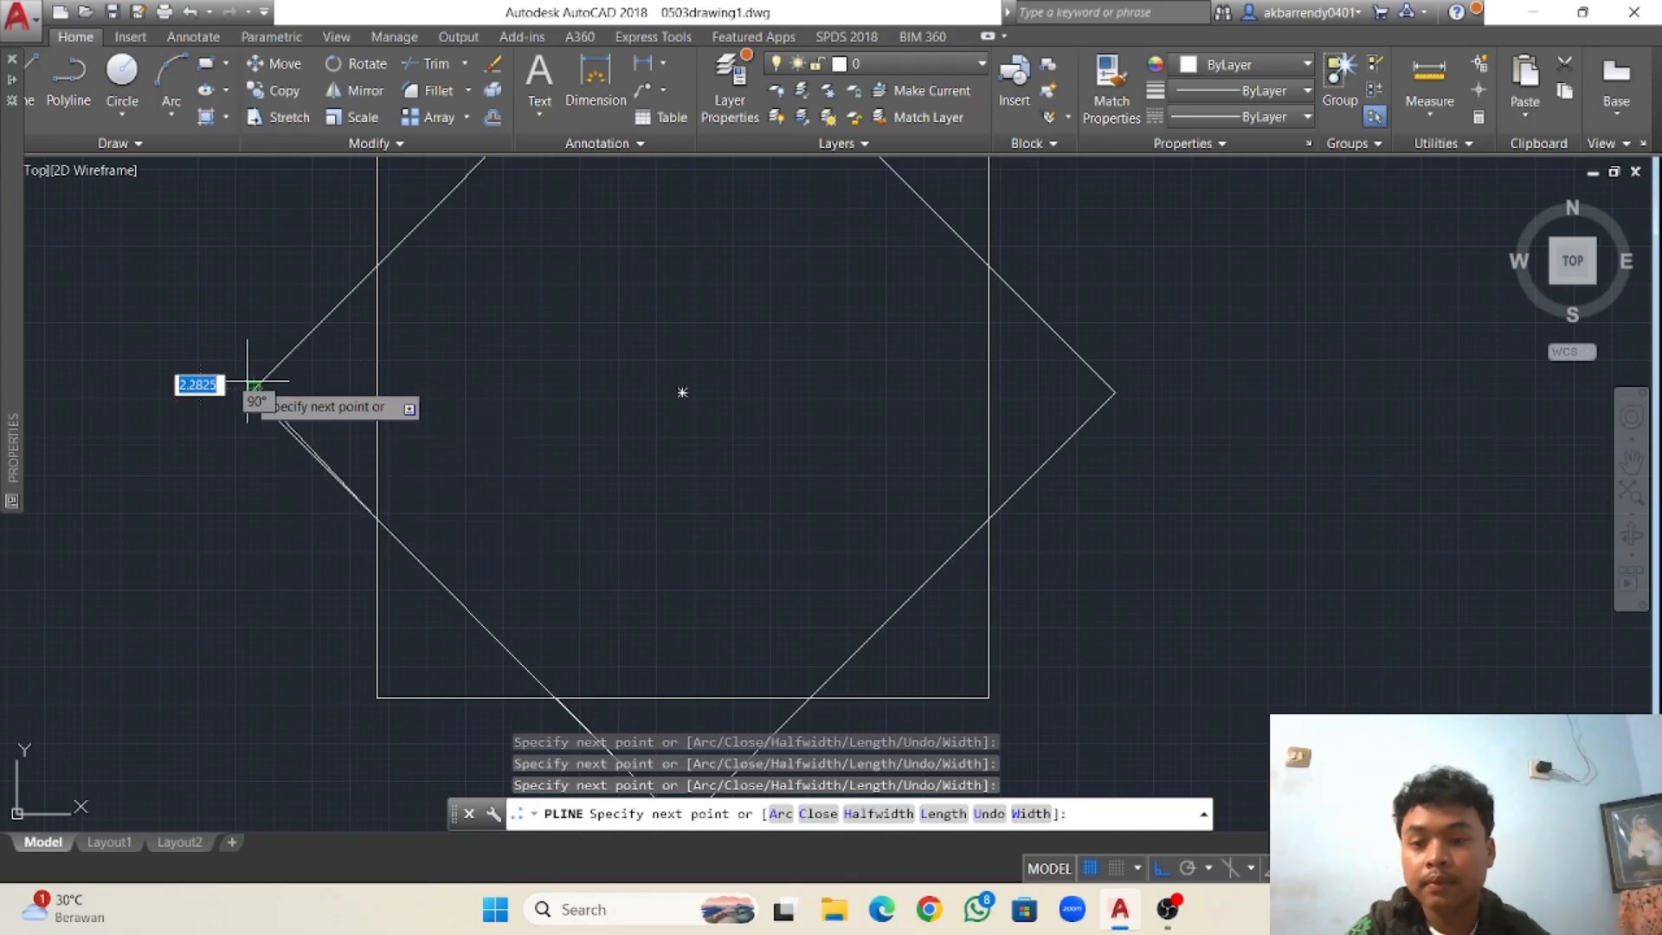
{"action": "key", "text": "Escape"}
{"action": "key", "text": "Escape"}
{"action": "key", "text": "Escape"}
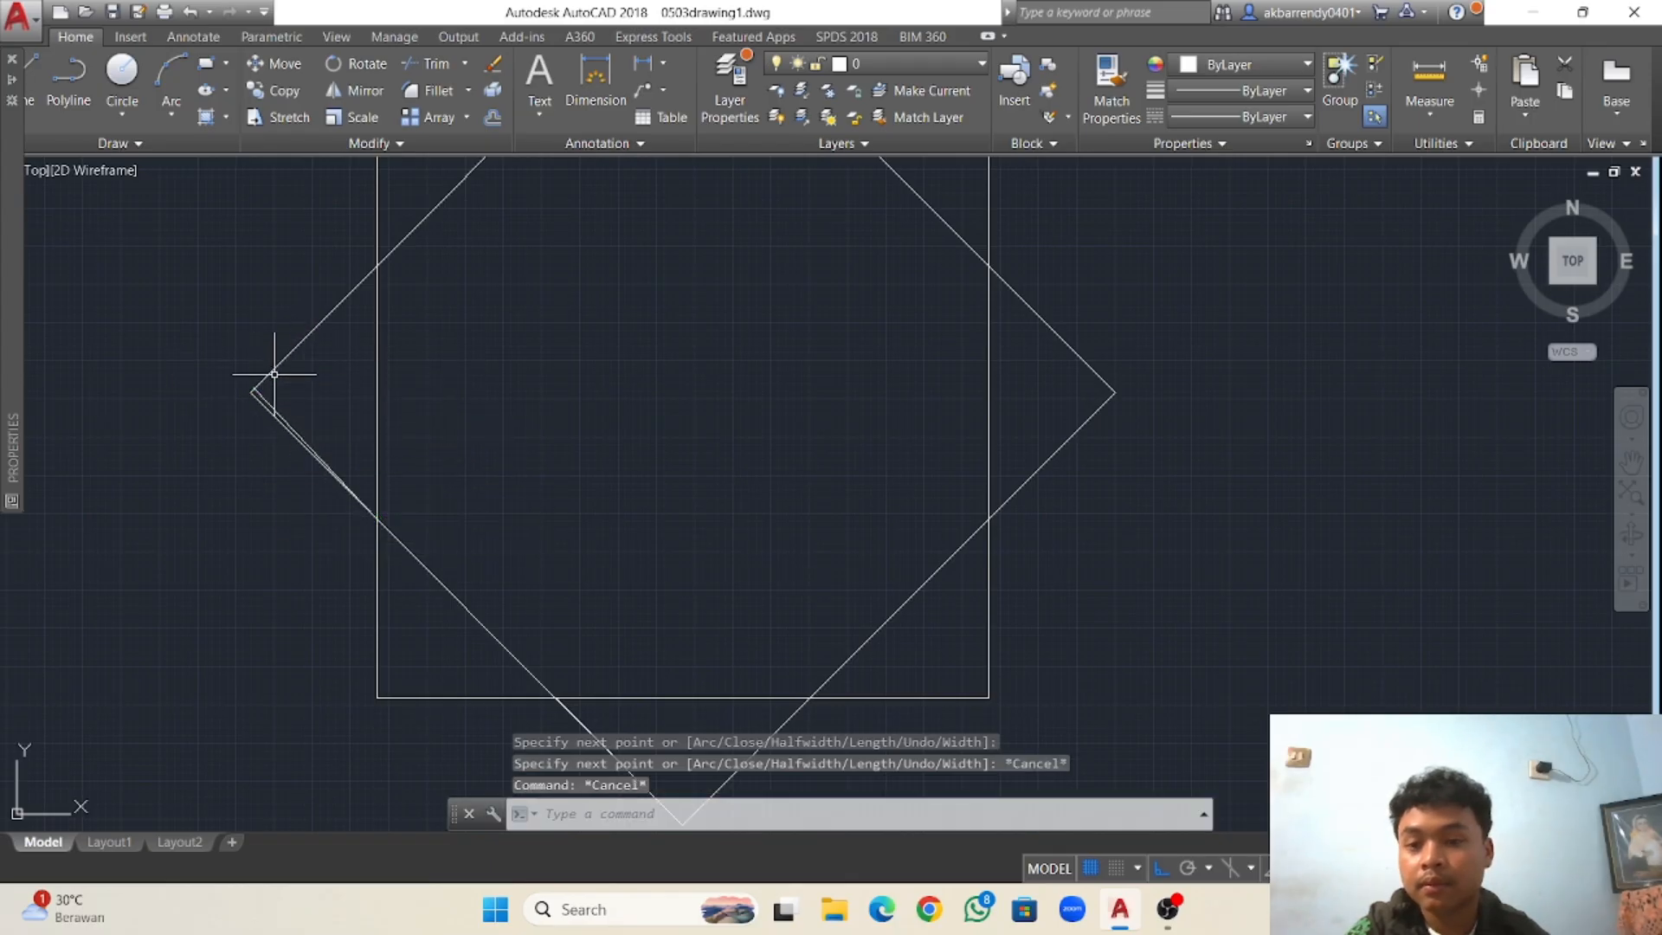
Delete the incomplete star outline polyline.
{"action": "scroll", "coordinate": [274, 375], "scroll_direction": "down", "scroll_amount": 2}
{"action": "left_click", "coordinate": [273, 392]}
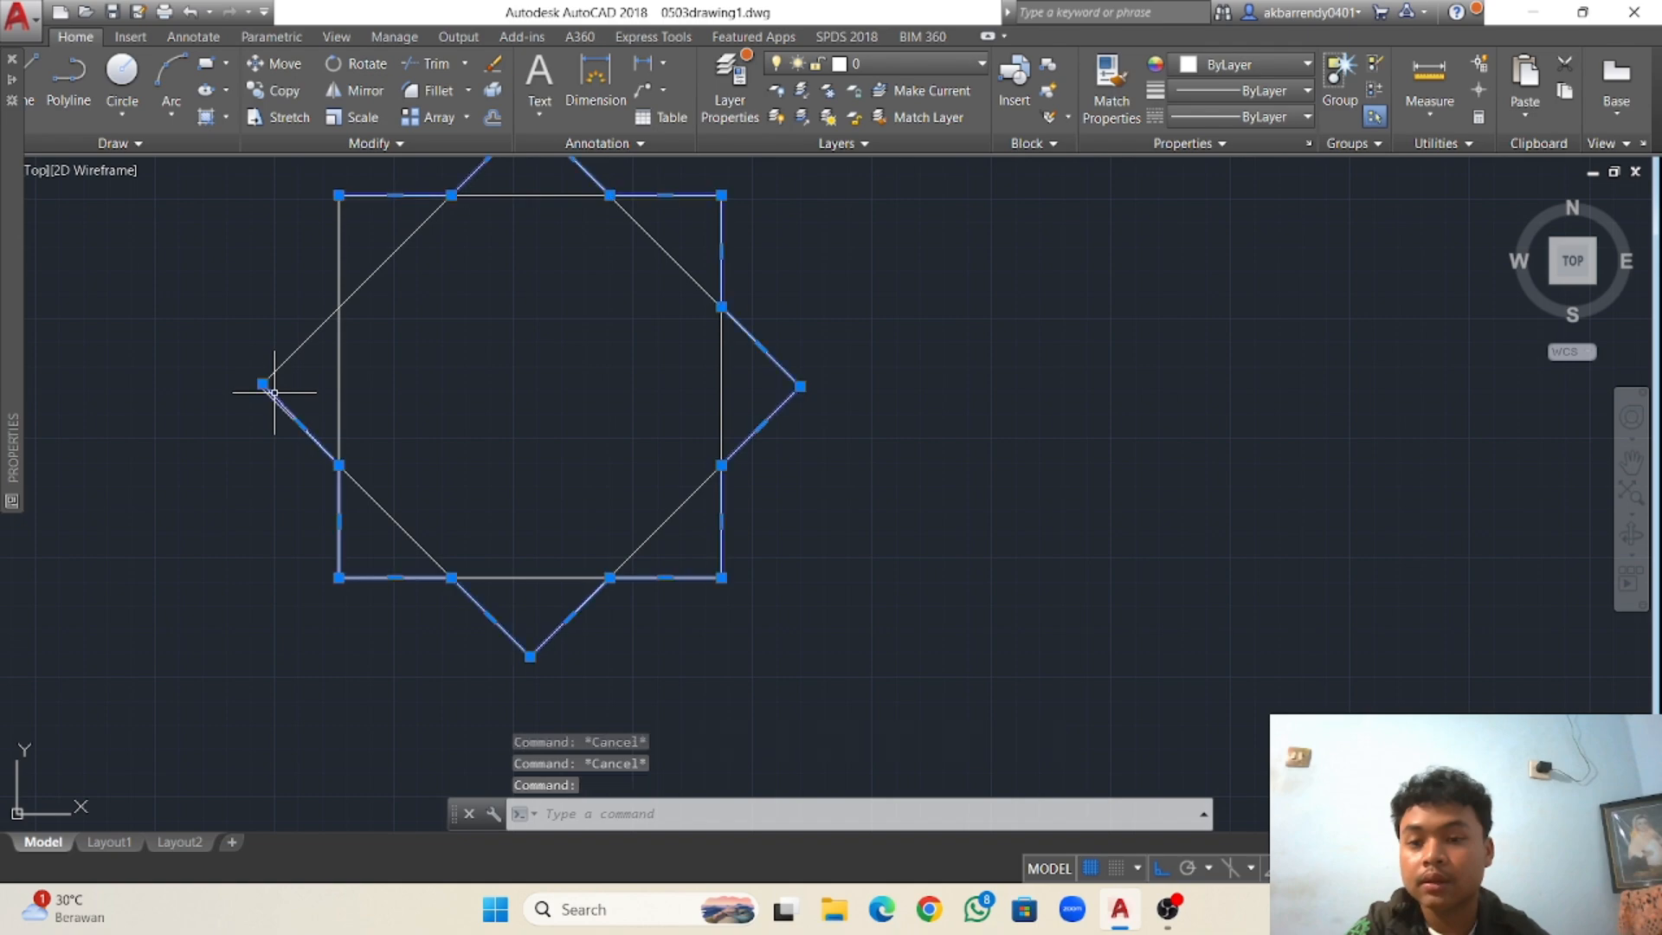
{"action": "key", "text": "Delete"}
{"action": "scroll", "coordinate": [294, 373], "scroll_direction": "down", "scroll_amount": 2}
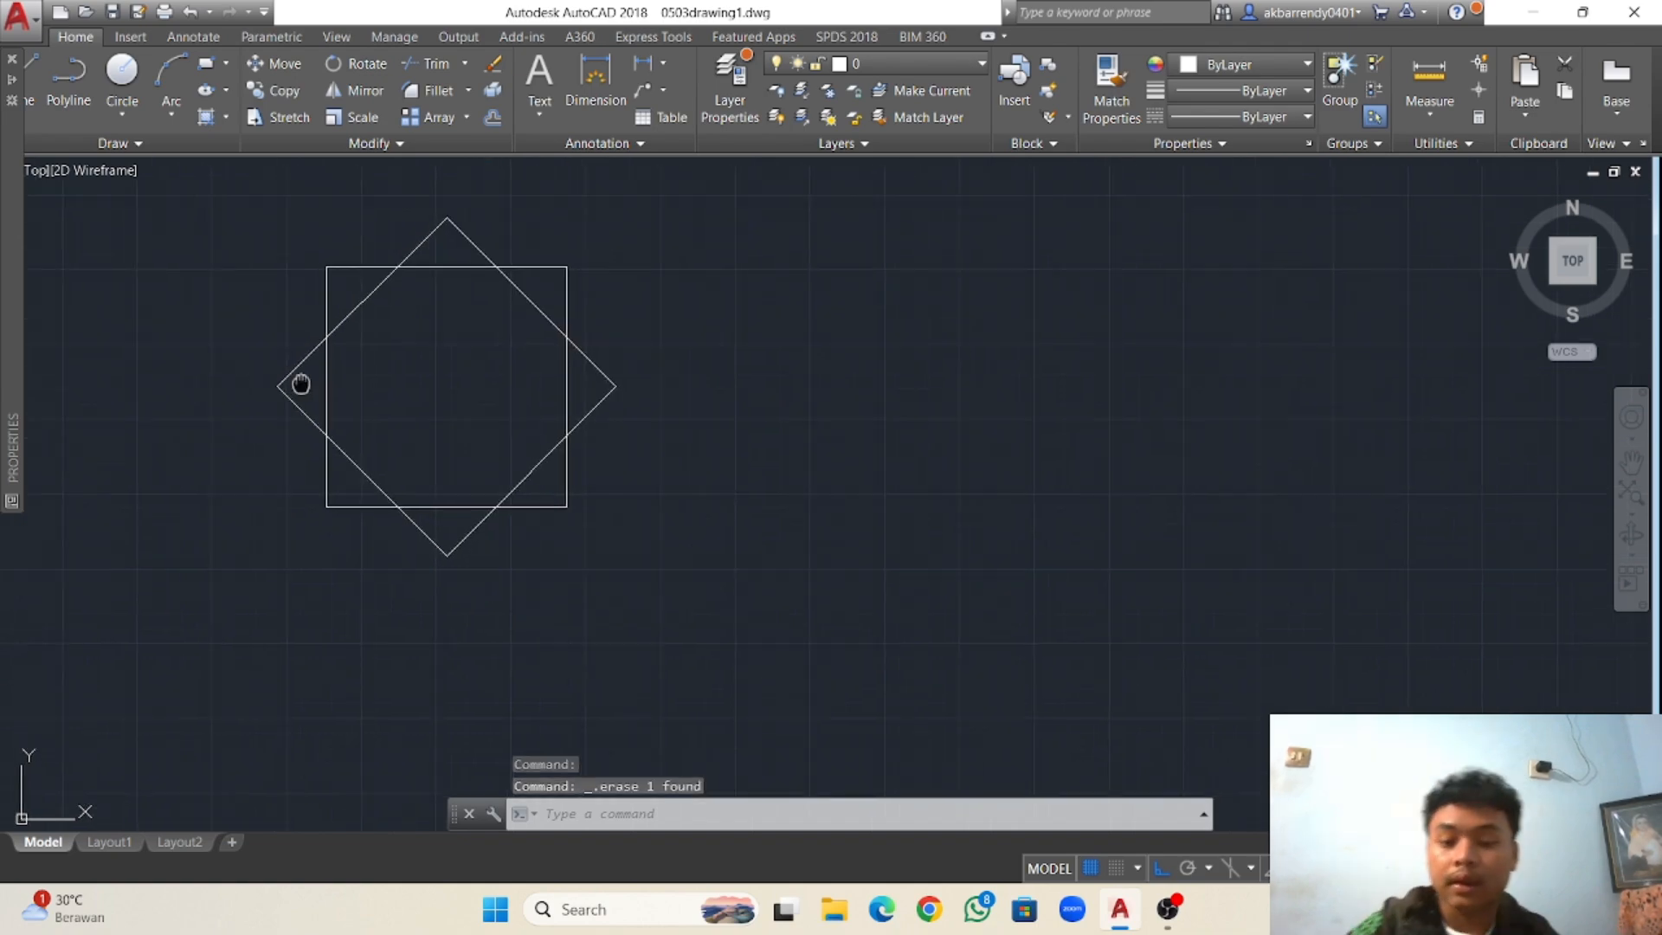
Start a new polyline at the square's upper-left corner and trace over the star's top tip to the upper-right corner.
{"action": "middle_click_drag", "start_coordinate": [300, 382], "coordinate": [297, 491]}
{"action": "type", "text": "l"}
{"action": "key", "text": "Return"}
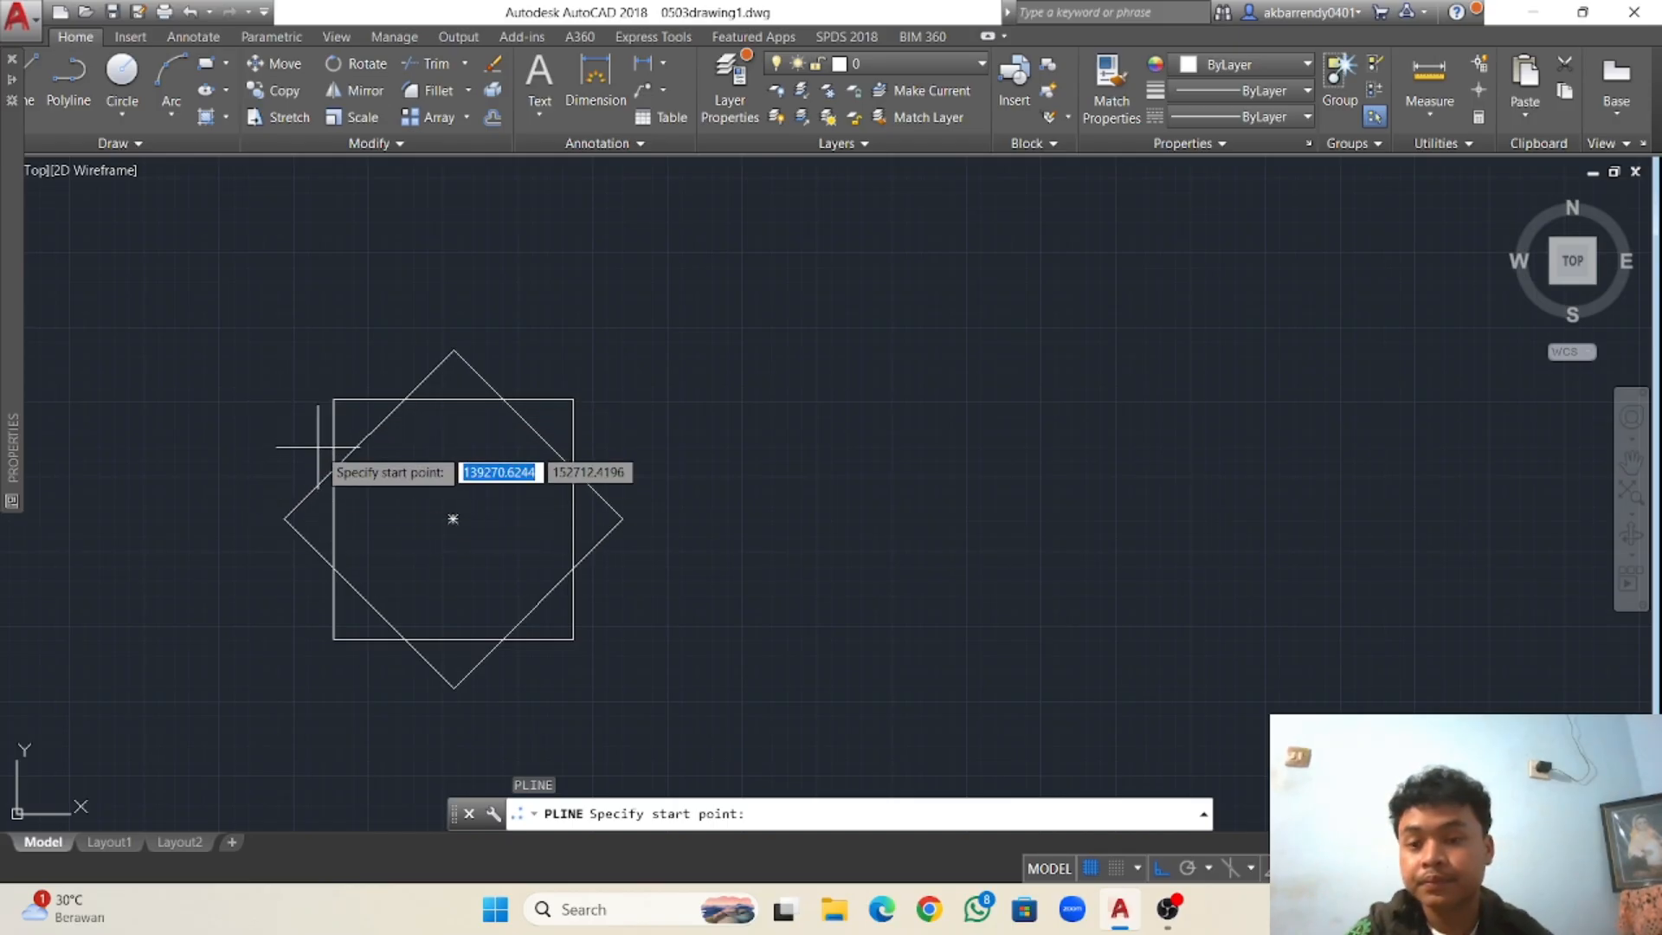
{"action": "left_click", "coordinate": [334, 399]}
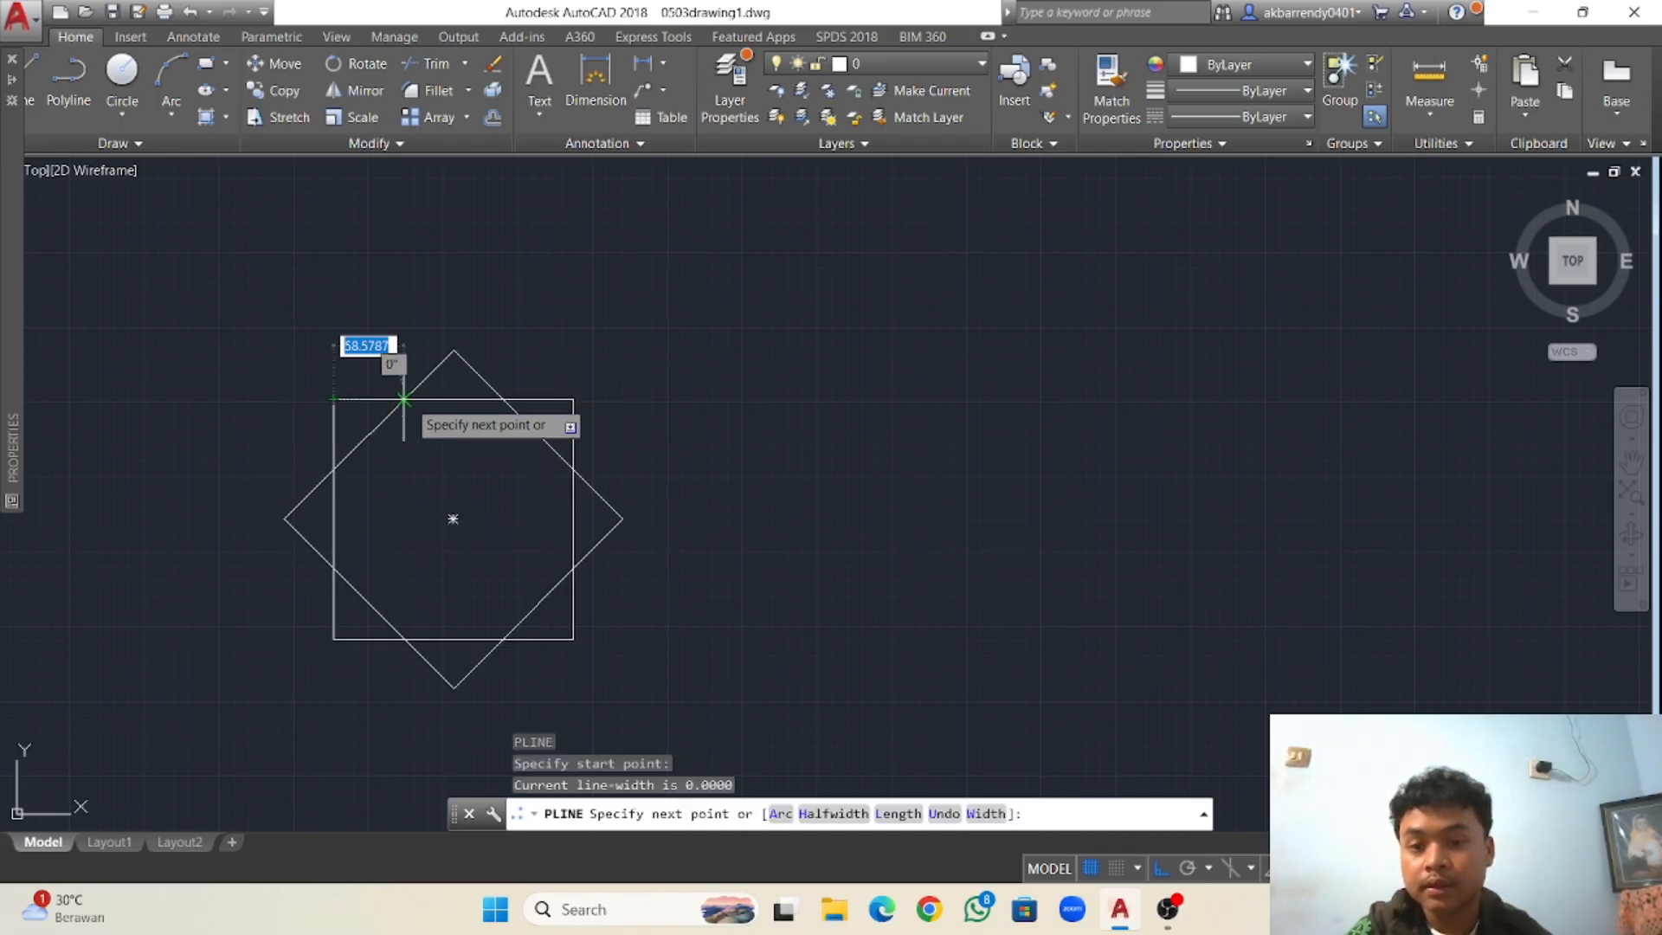
{"action": "left_click", "coordinate": [404, 399]}
{"action": "left_click", "coordinate": [452, 351]}
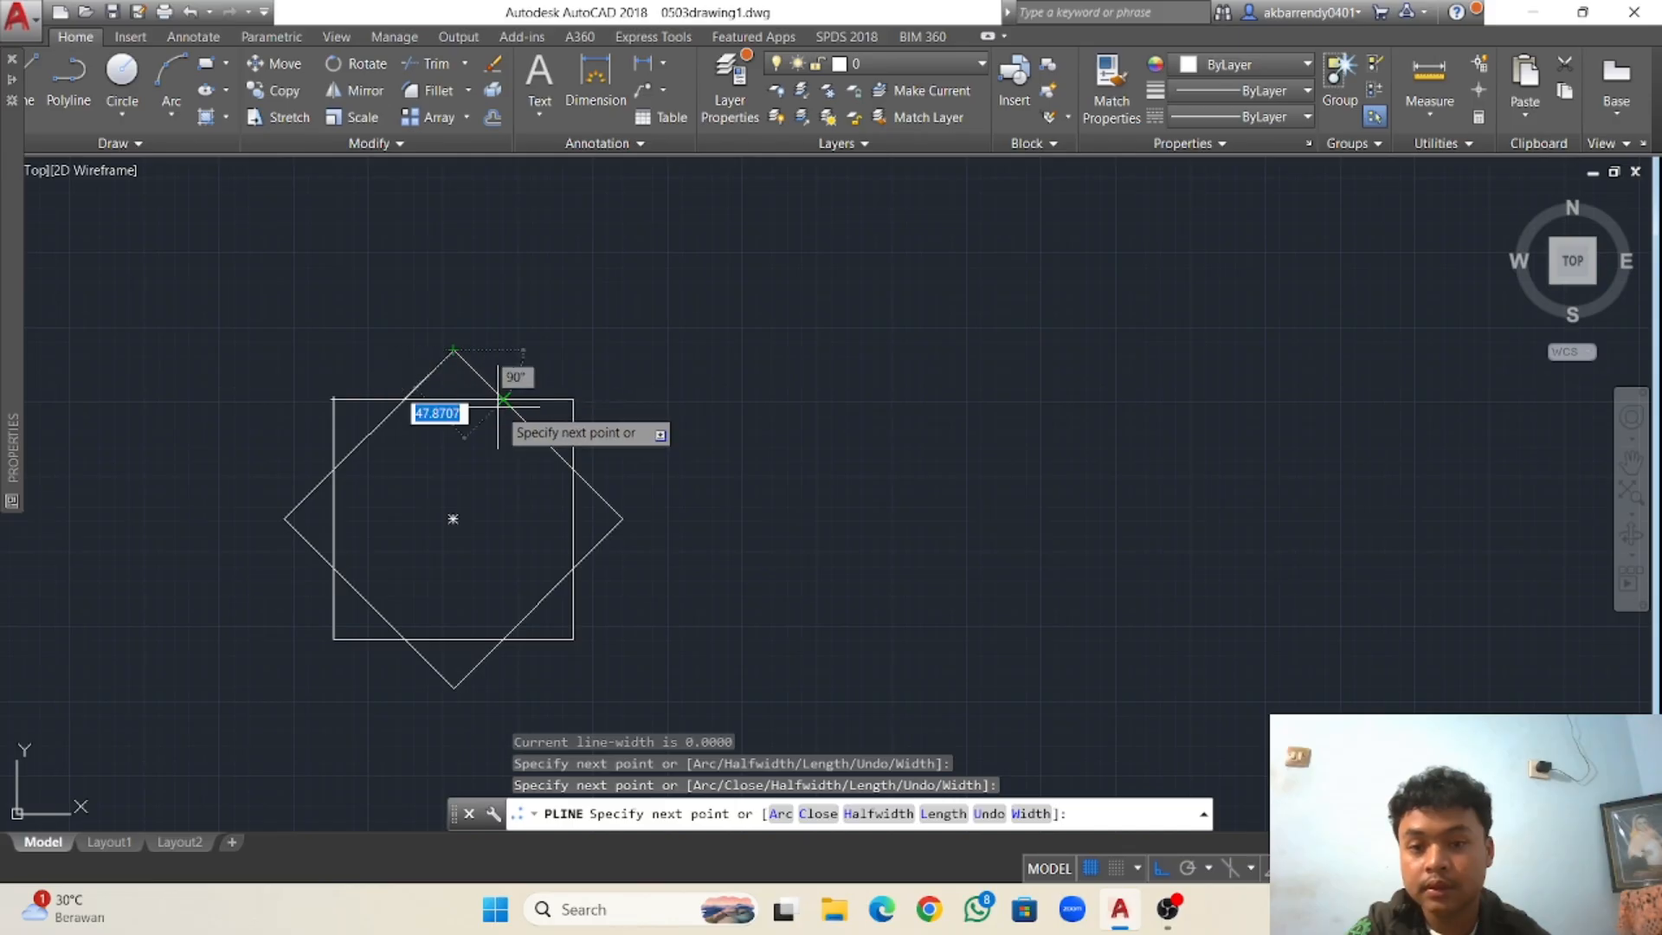
{"action": "left_click", "coordinate": [502, 399]}
{"action": "left_click", "coordinate": [573, 399]}
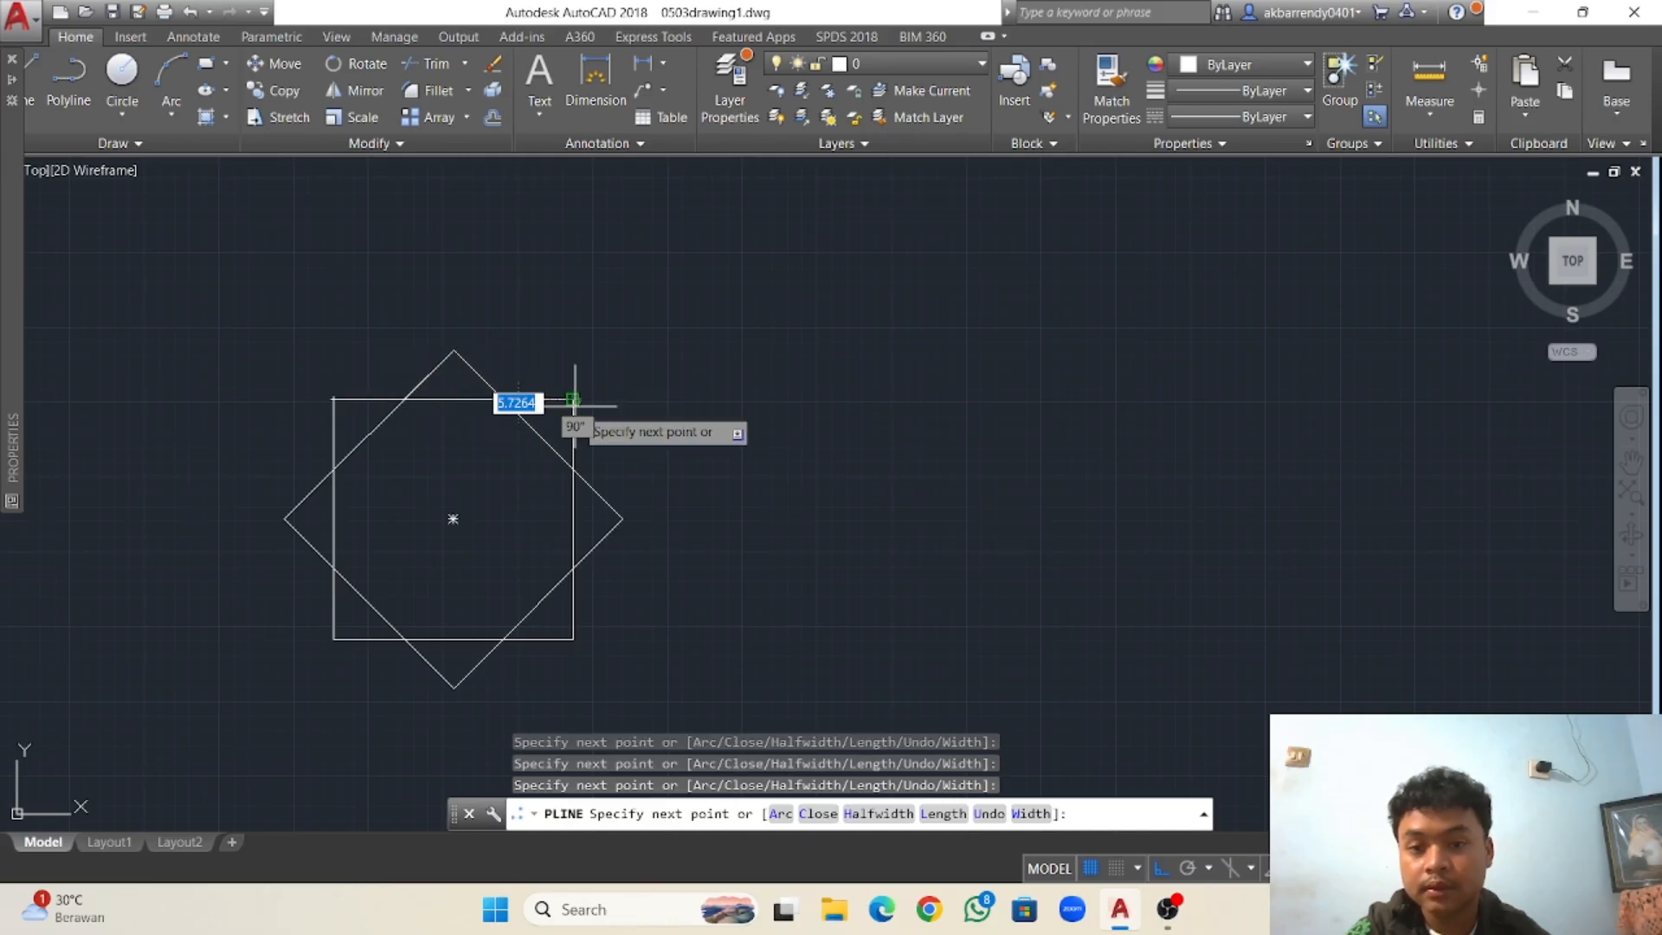
Continue the polyline around the star's right tip, the square's lower-right corner and the bottom tip to the lower-left corner.
{"action": "left_click", "coordinate": [572, 468]}
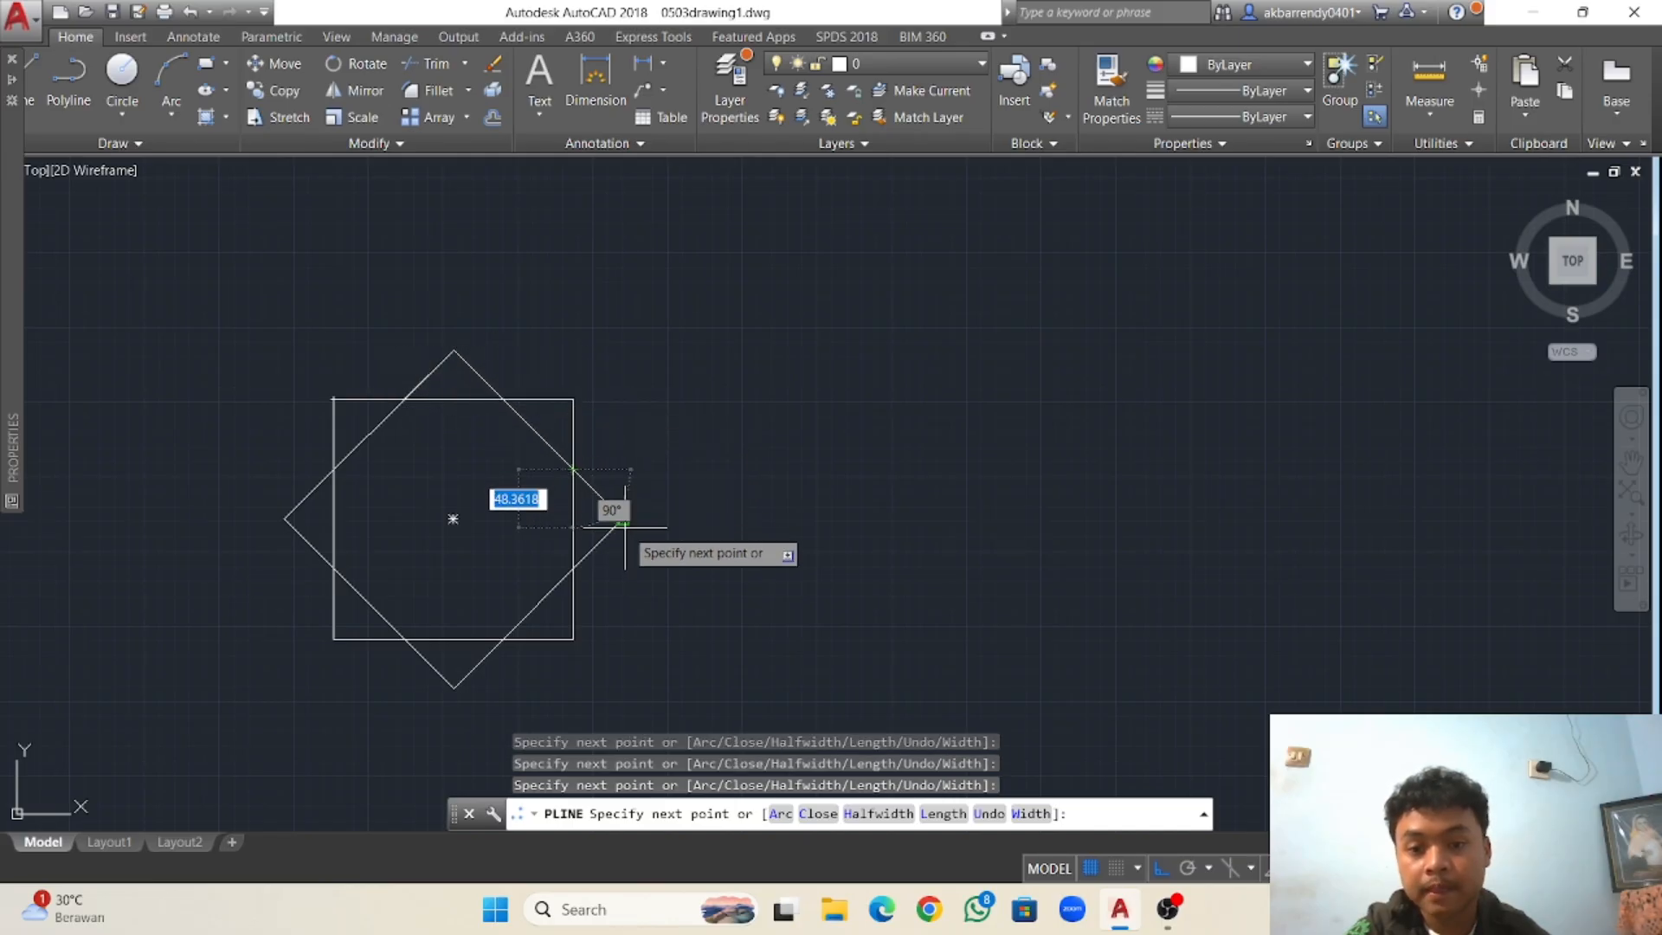
{"action": "left_click", "coordinate": [622, 520]}
{"action": "left_click", "coordinate": [573, 569]}
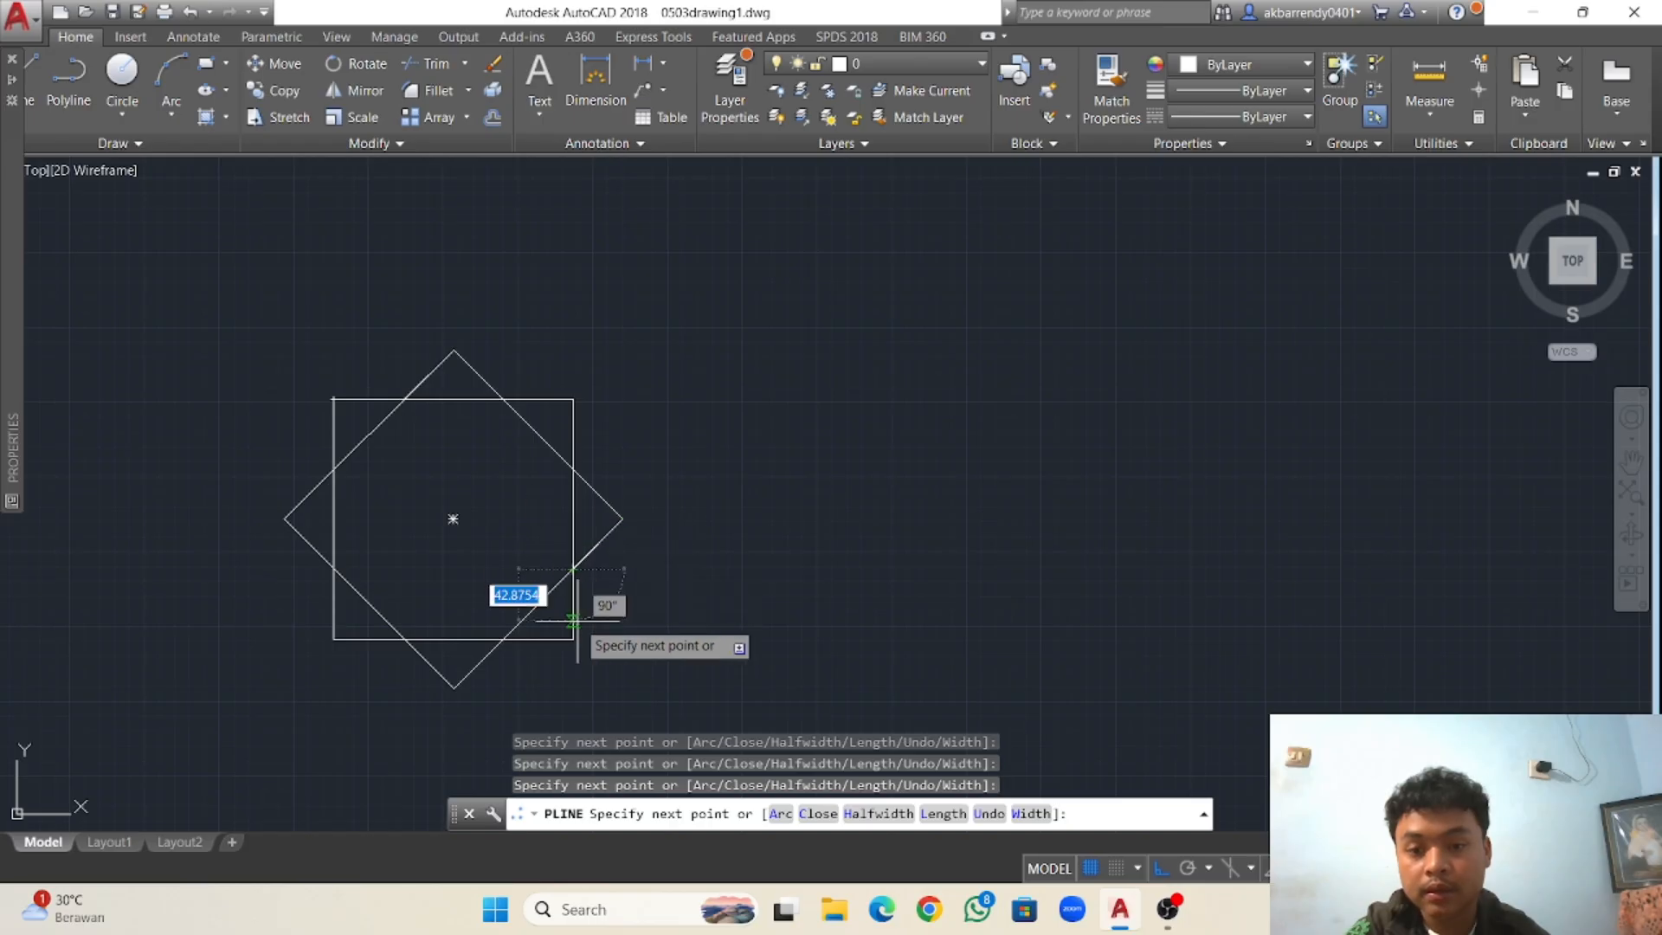
{"action": "left_click", "coordinate": [572, 639]}
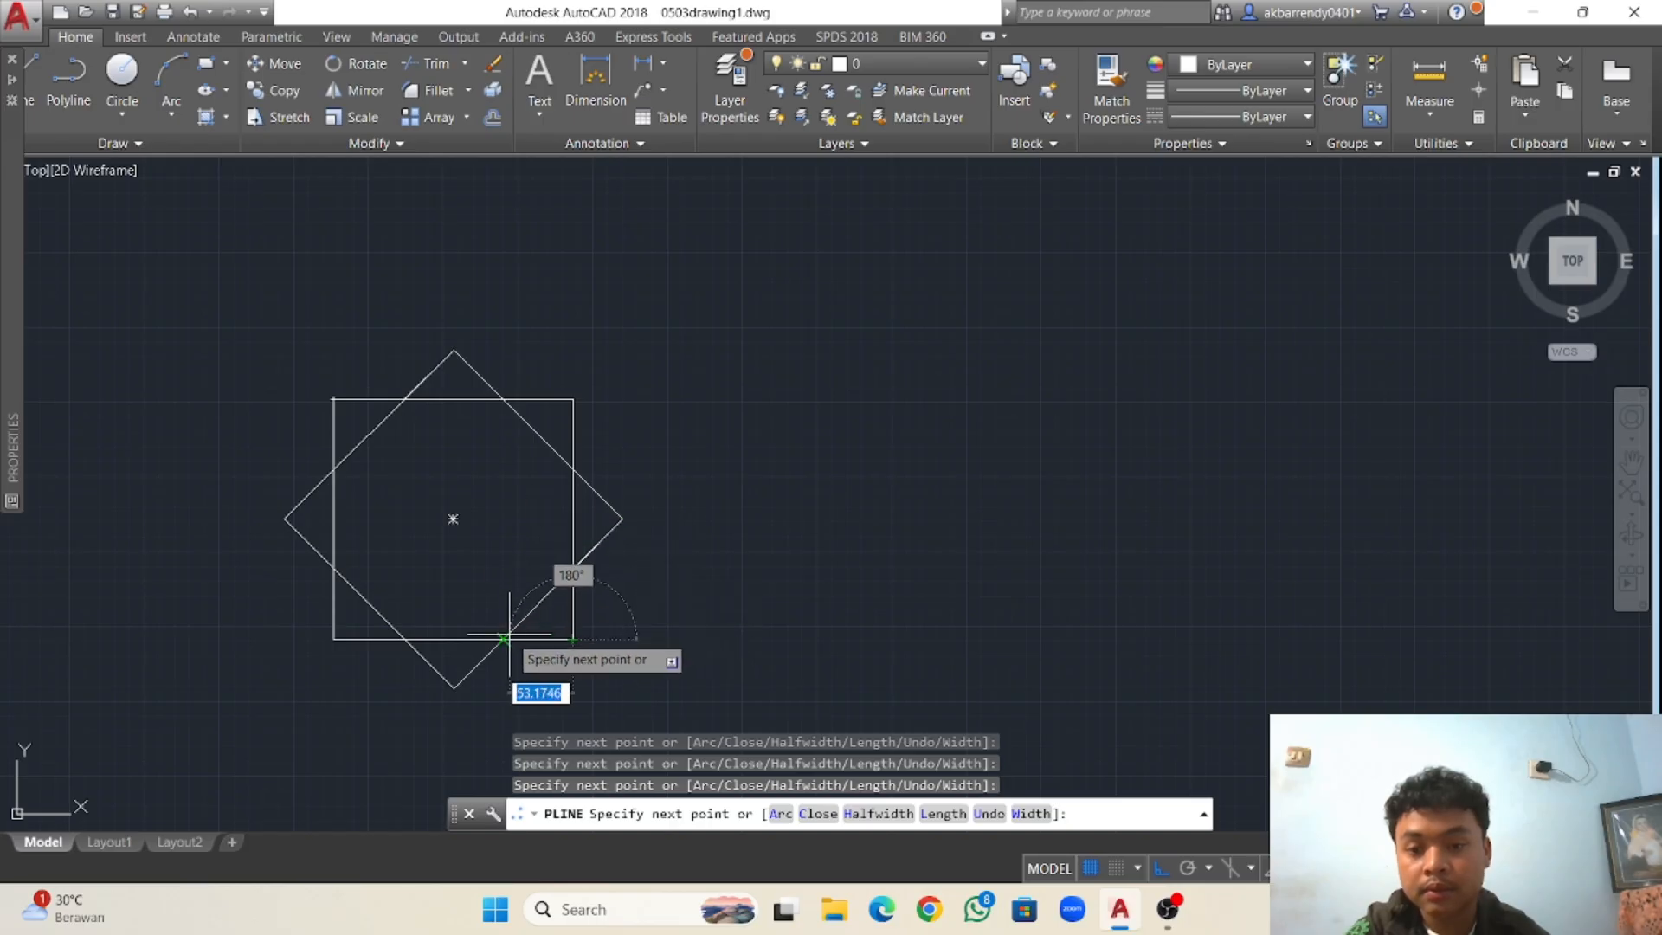
{"action": "left_click", "coordinate": [504, 639]}
{"action": "left_click", "coordinate": [453, 688]}
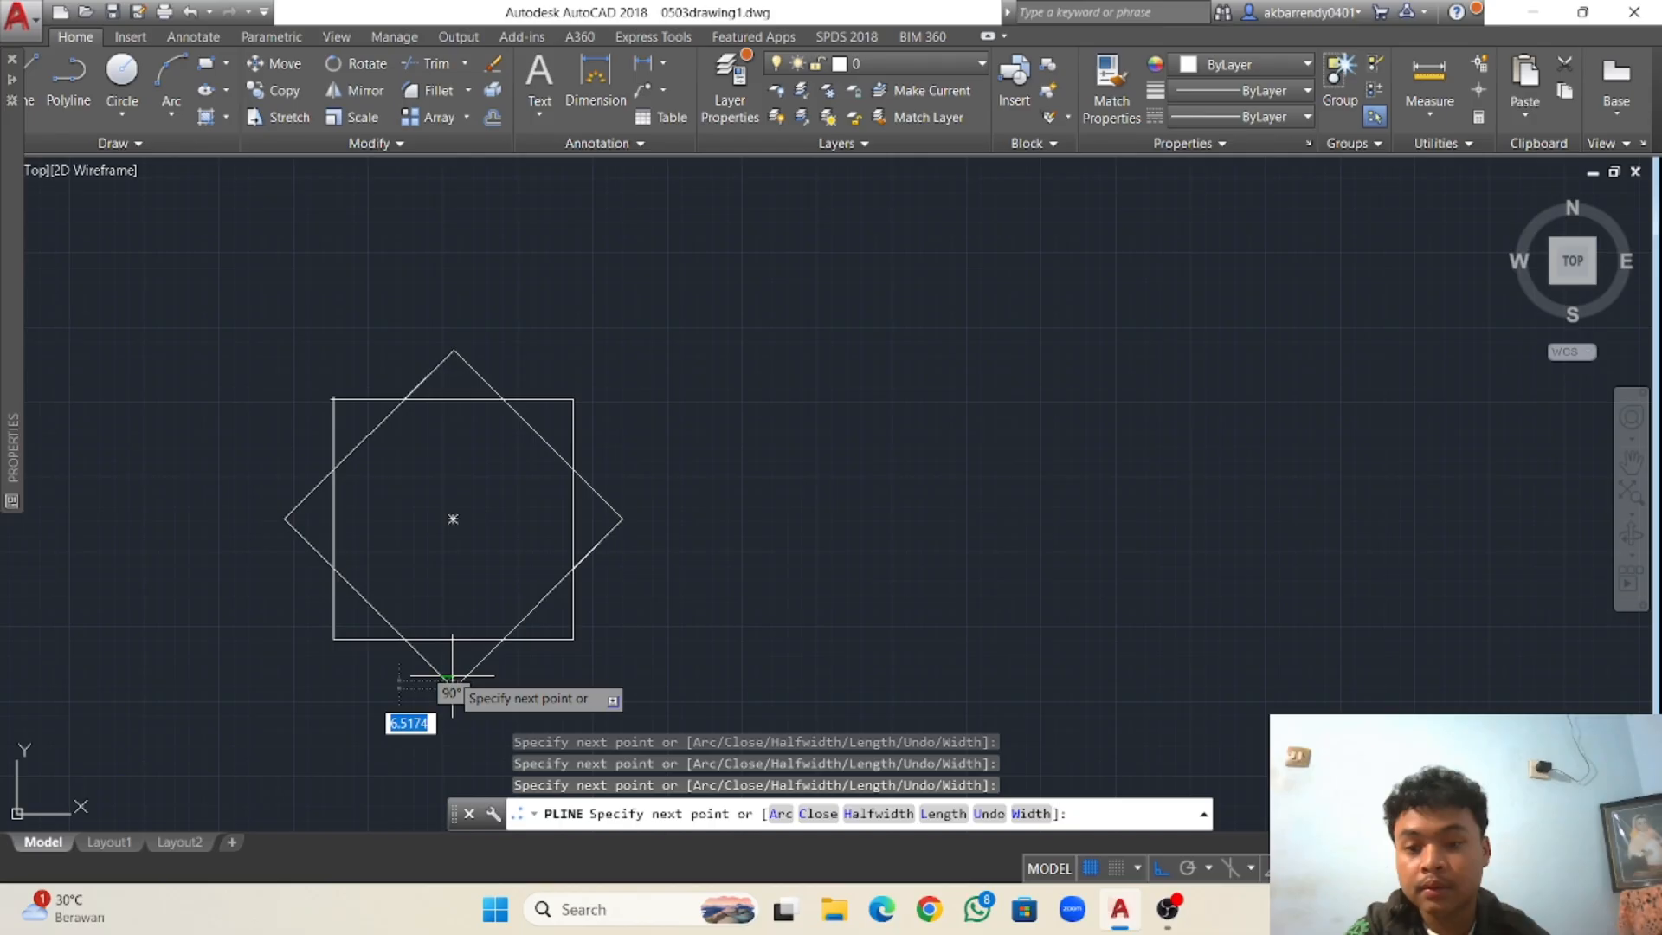
{"action": "left_click", "coordinate": [404, 639]}
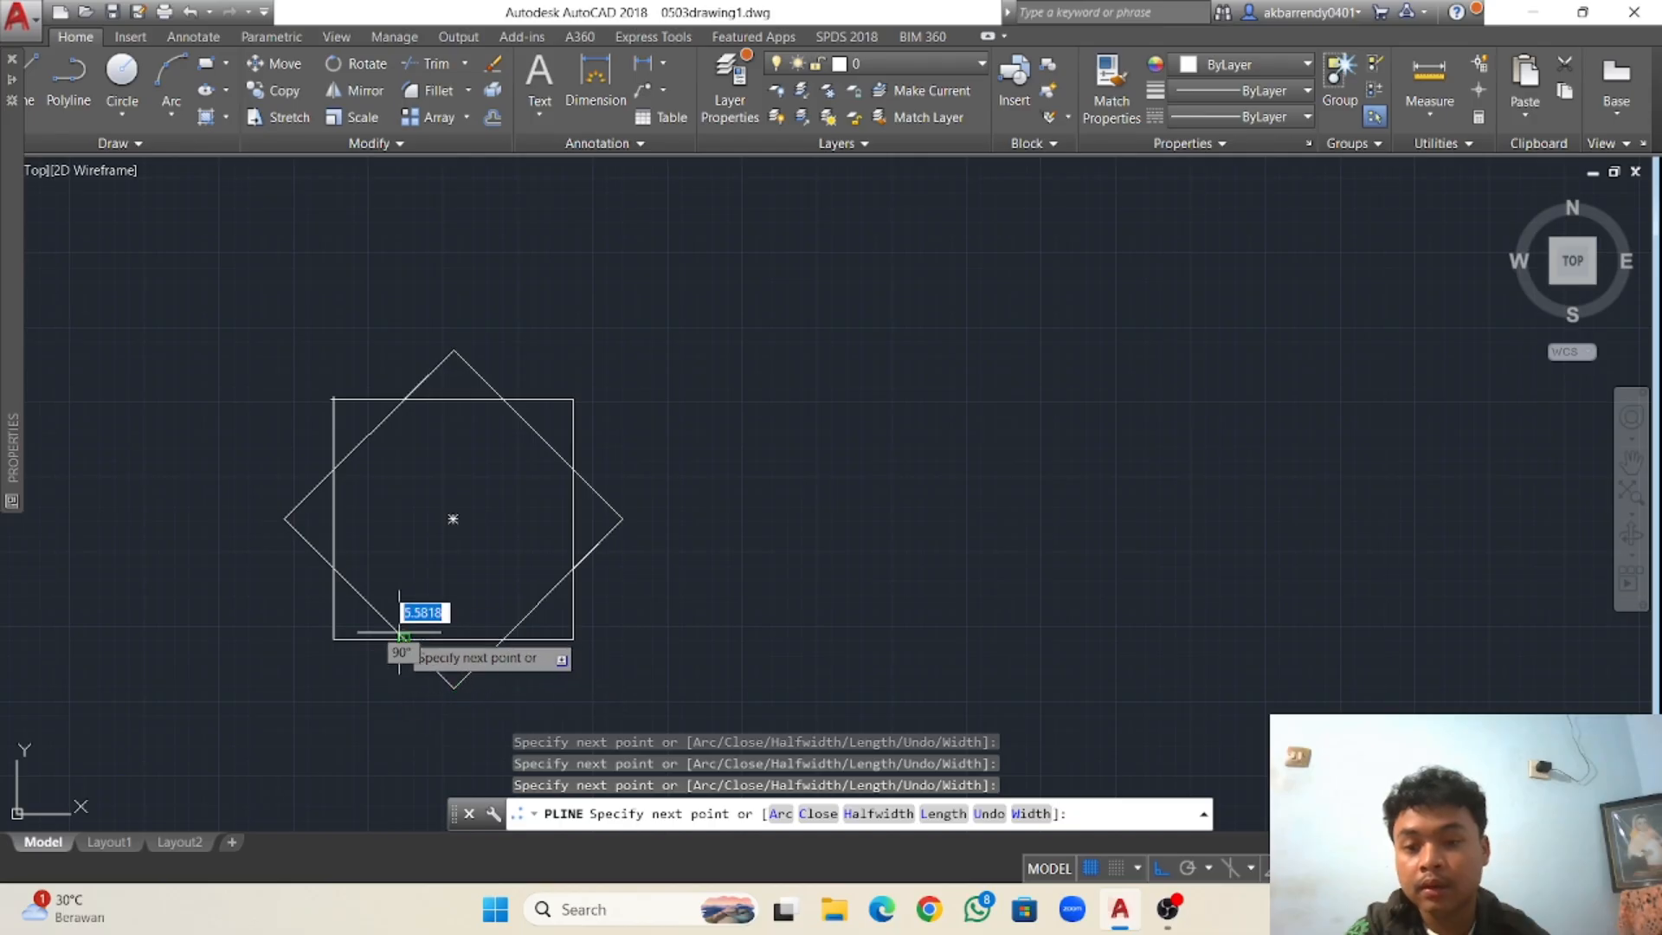
{"action": "left_click", "coordinate": [334, 638]}
Complete the star outline polyline around the left tip and back to its starting corner at the square's upper left.
{"action": "left_click", "coordinate": [334, 569]}
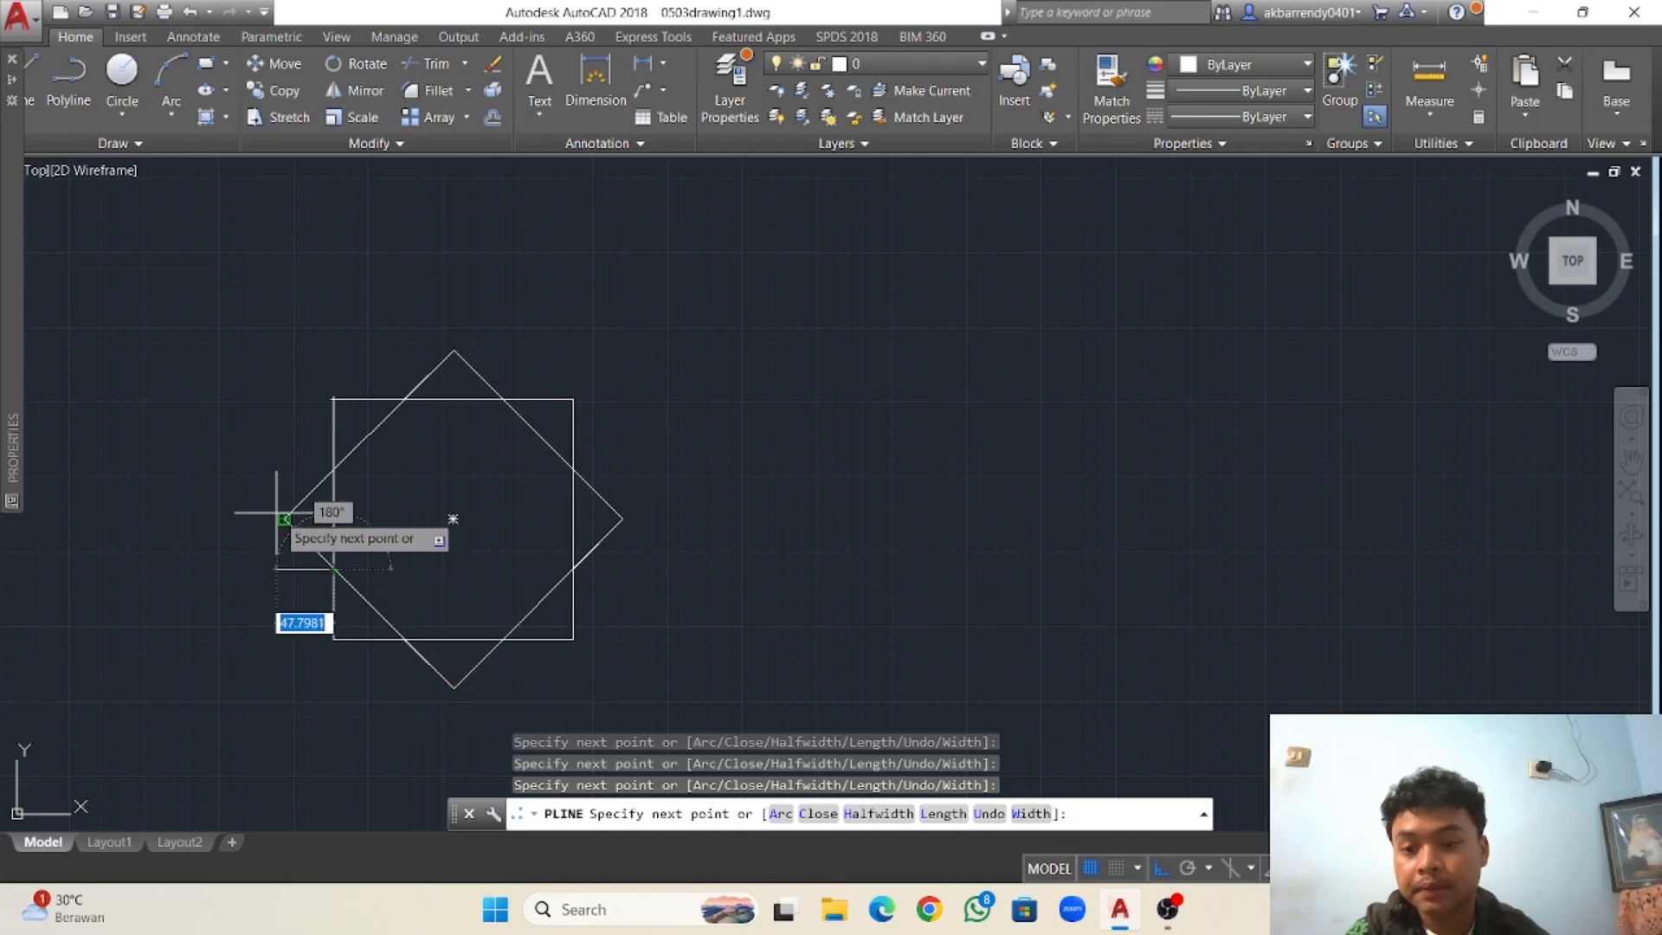
{"action": "left_click", "coordinate": [334, 470]}
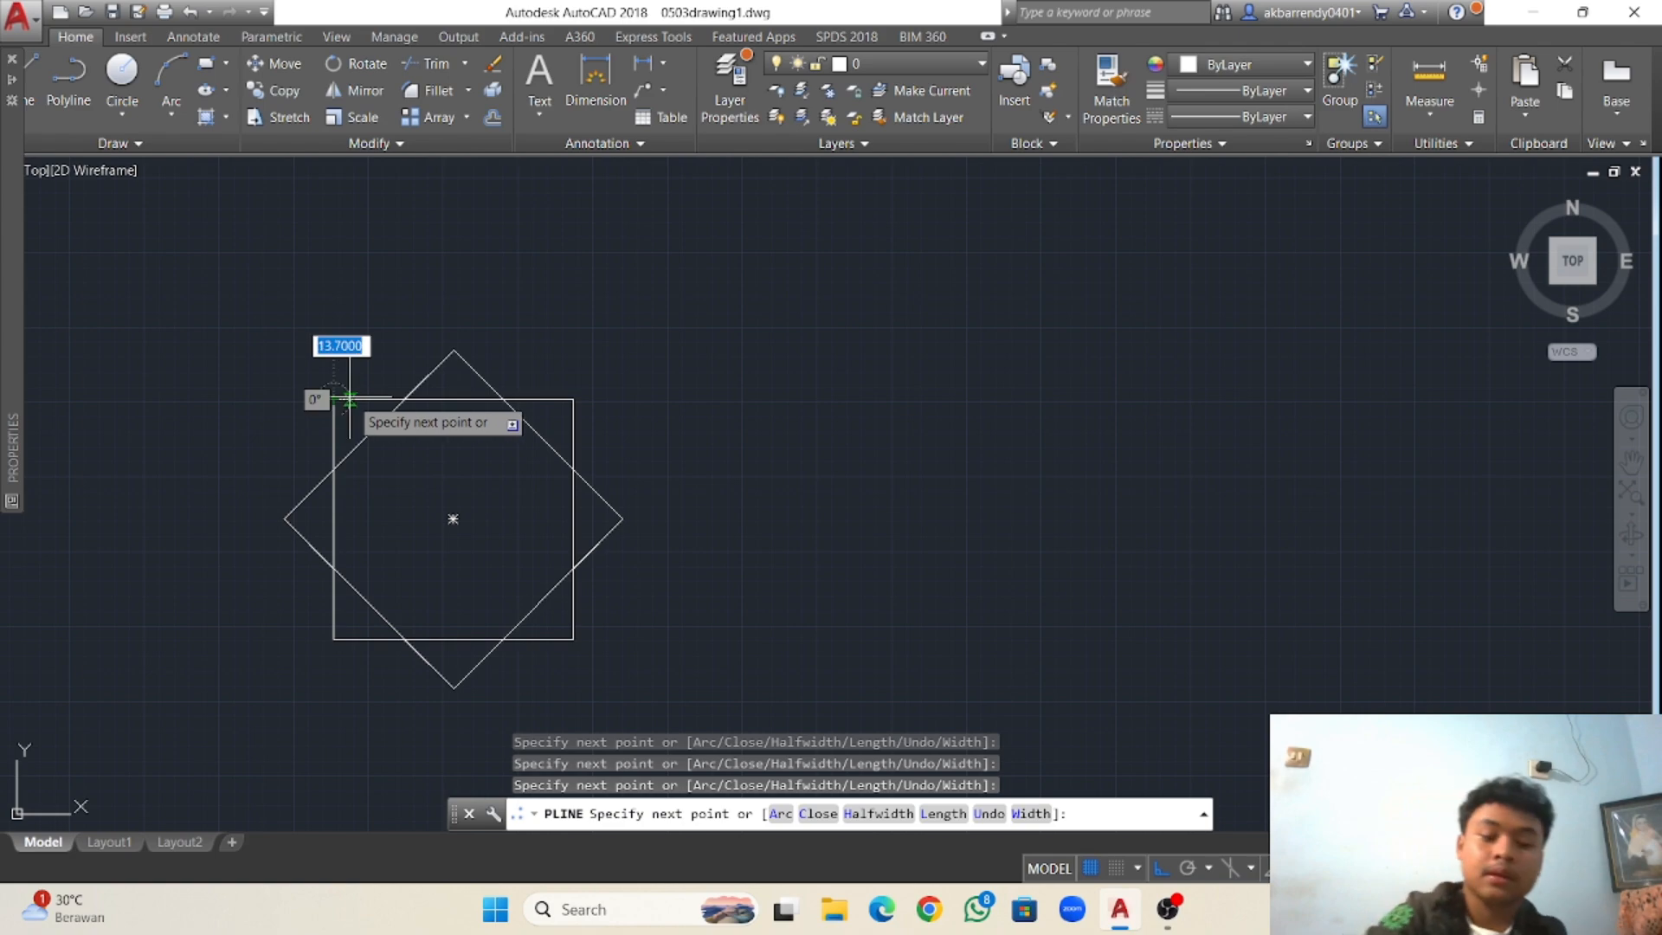
{"action": "key", "text": "Return"}
Move the eight-pointed star outline horizontally into the clear space to the right of the two overlapping squares.
{"action": "left_click", "coordinate": [344, 398]}
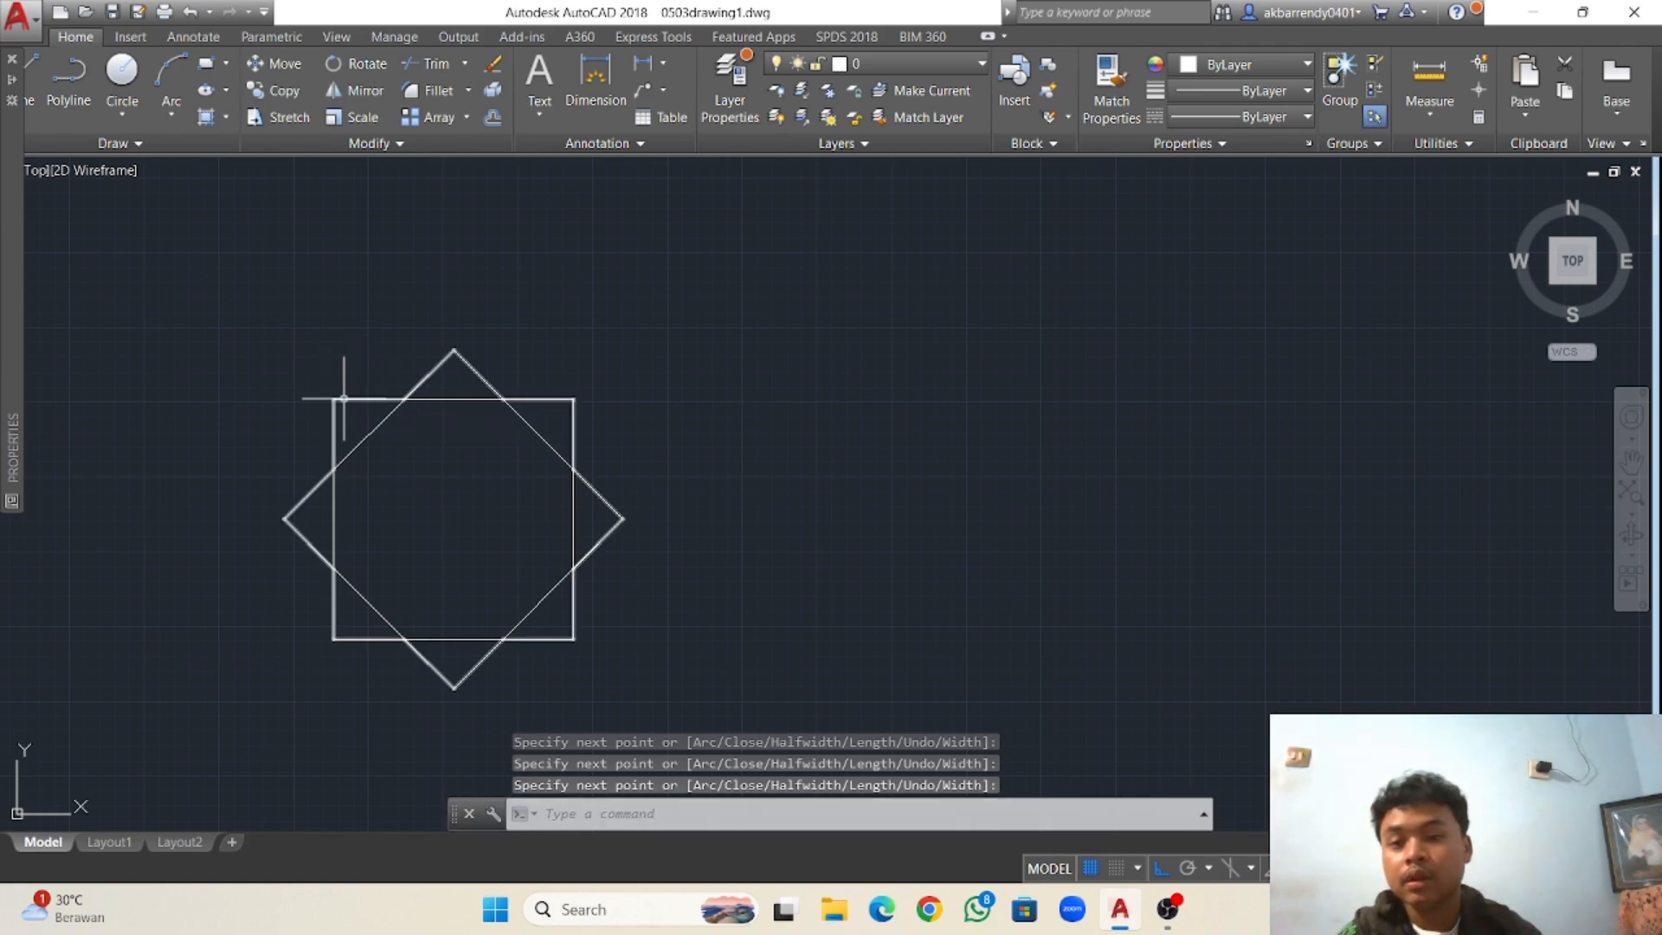
{"action": "left_click", "coordinate": [279, 64]}
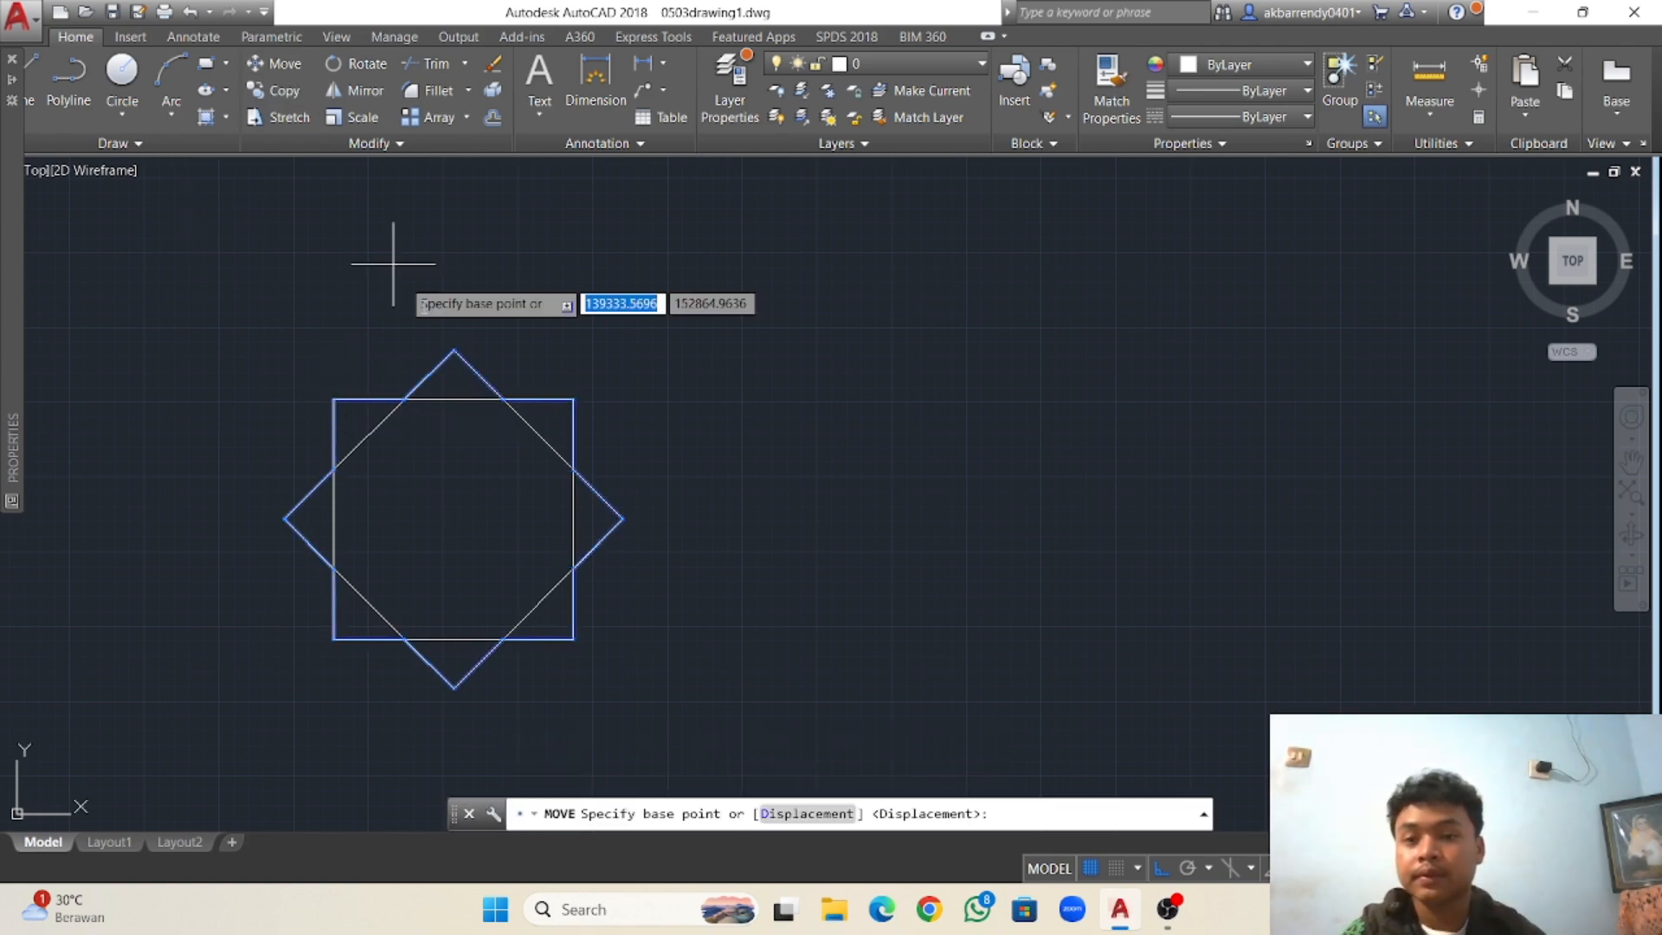
{"action": "left_click", "coordinate": [572, 469]}
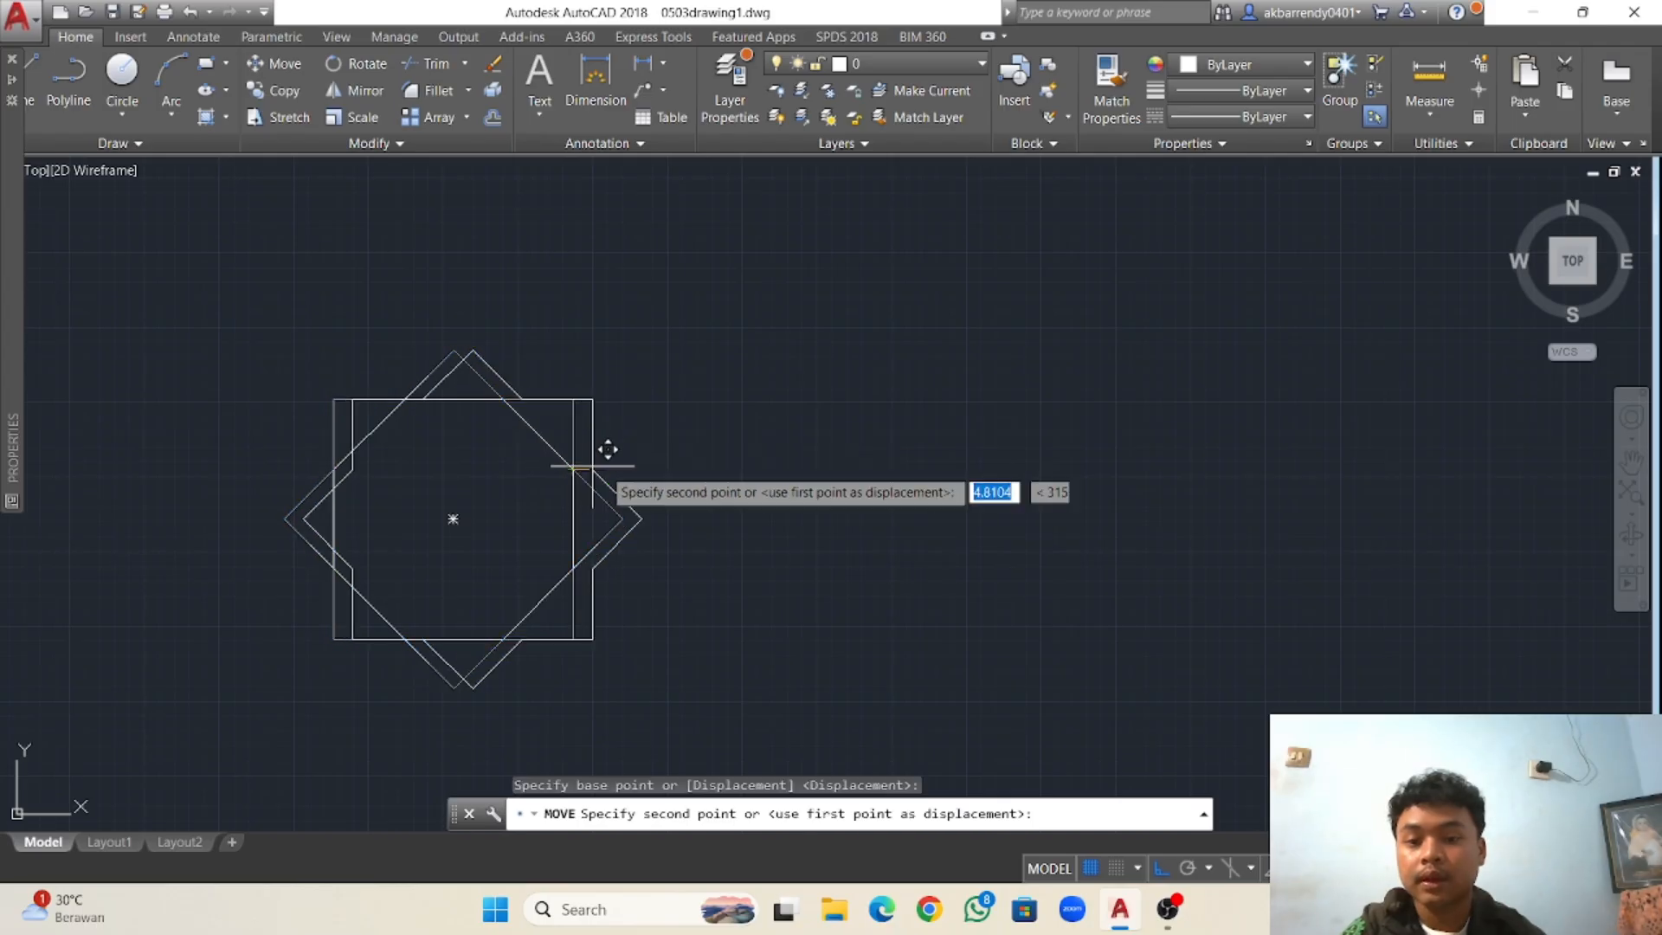
{"action": "left_click", "coordinate": [987, 483]}
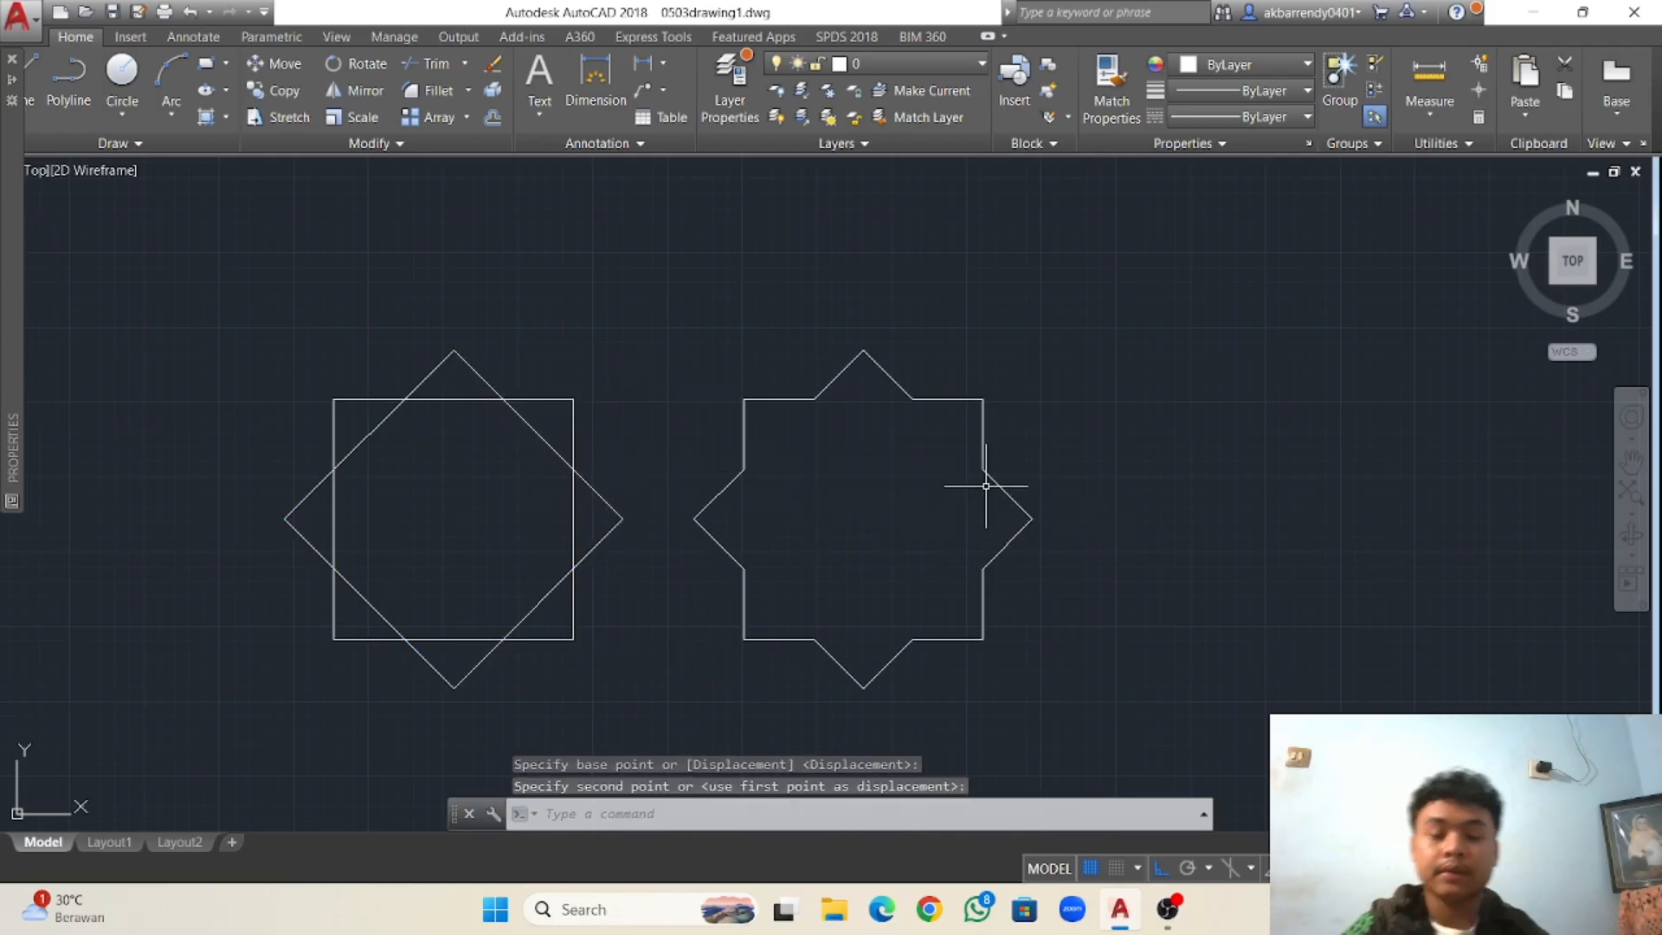
{"action": "left_click", "coordinate": [810, 399]}
{"action": "mouse_move", "coordinate": [813, 400]}
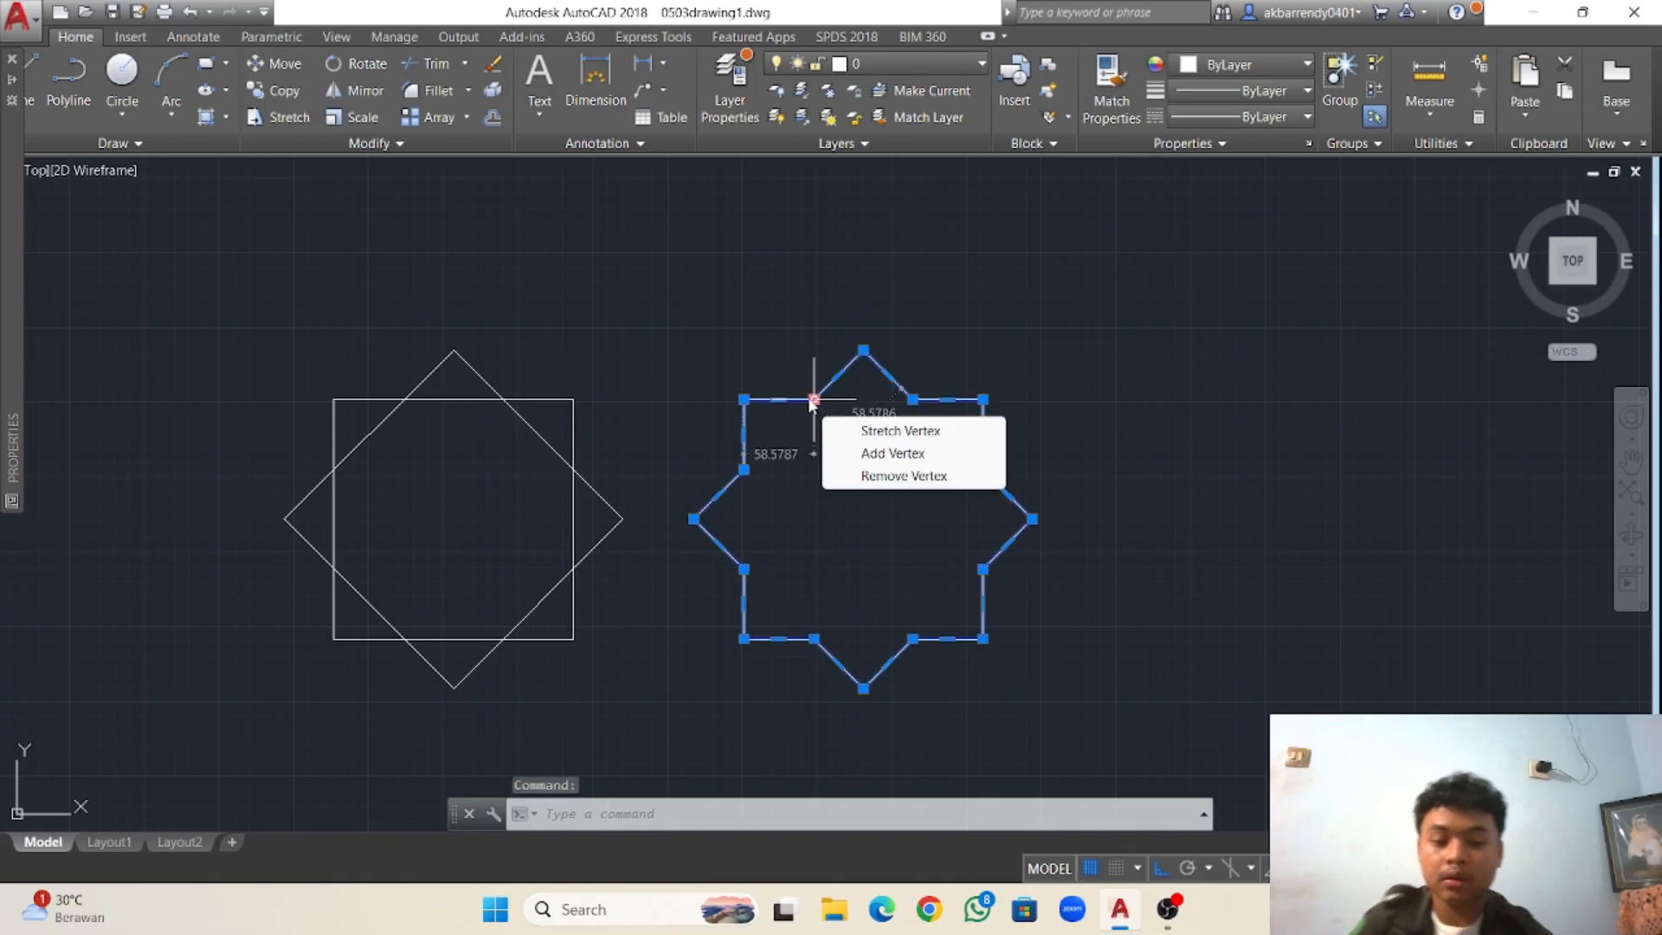
{"action": "key", "text": "Escape"}
{"action": "key", "text": "Escape"}
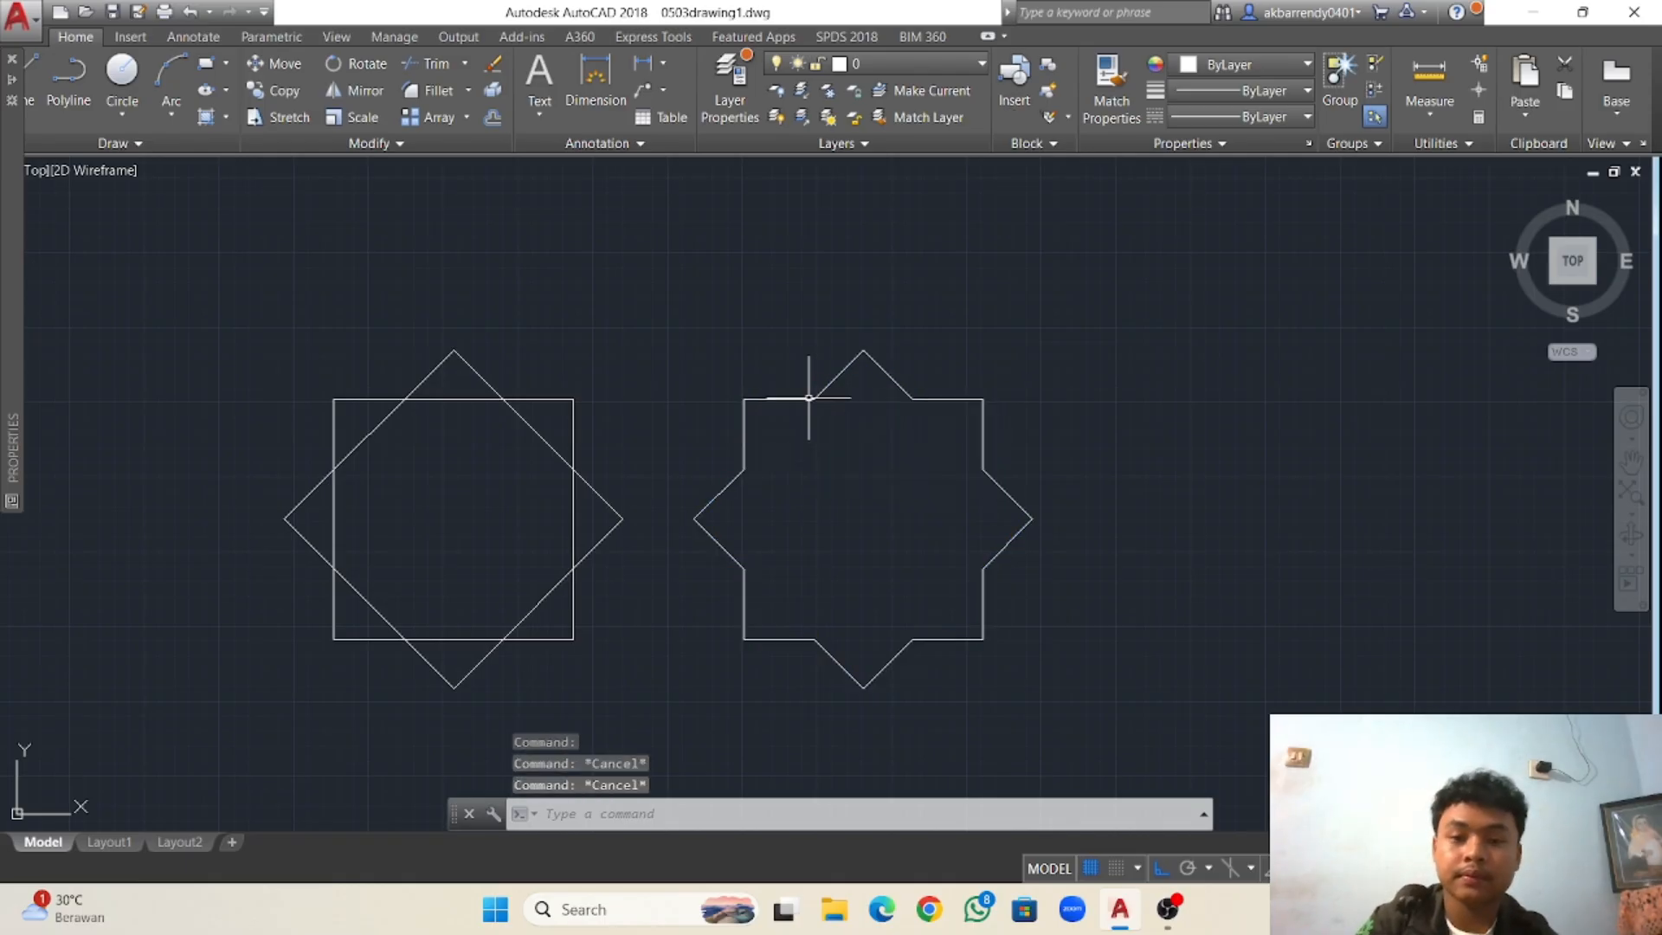
{"action": "type", "text": "o"}
{"action": "key", "text": "Return"}
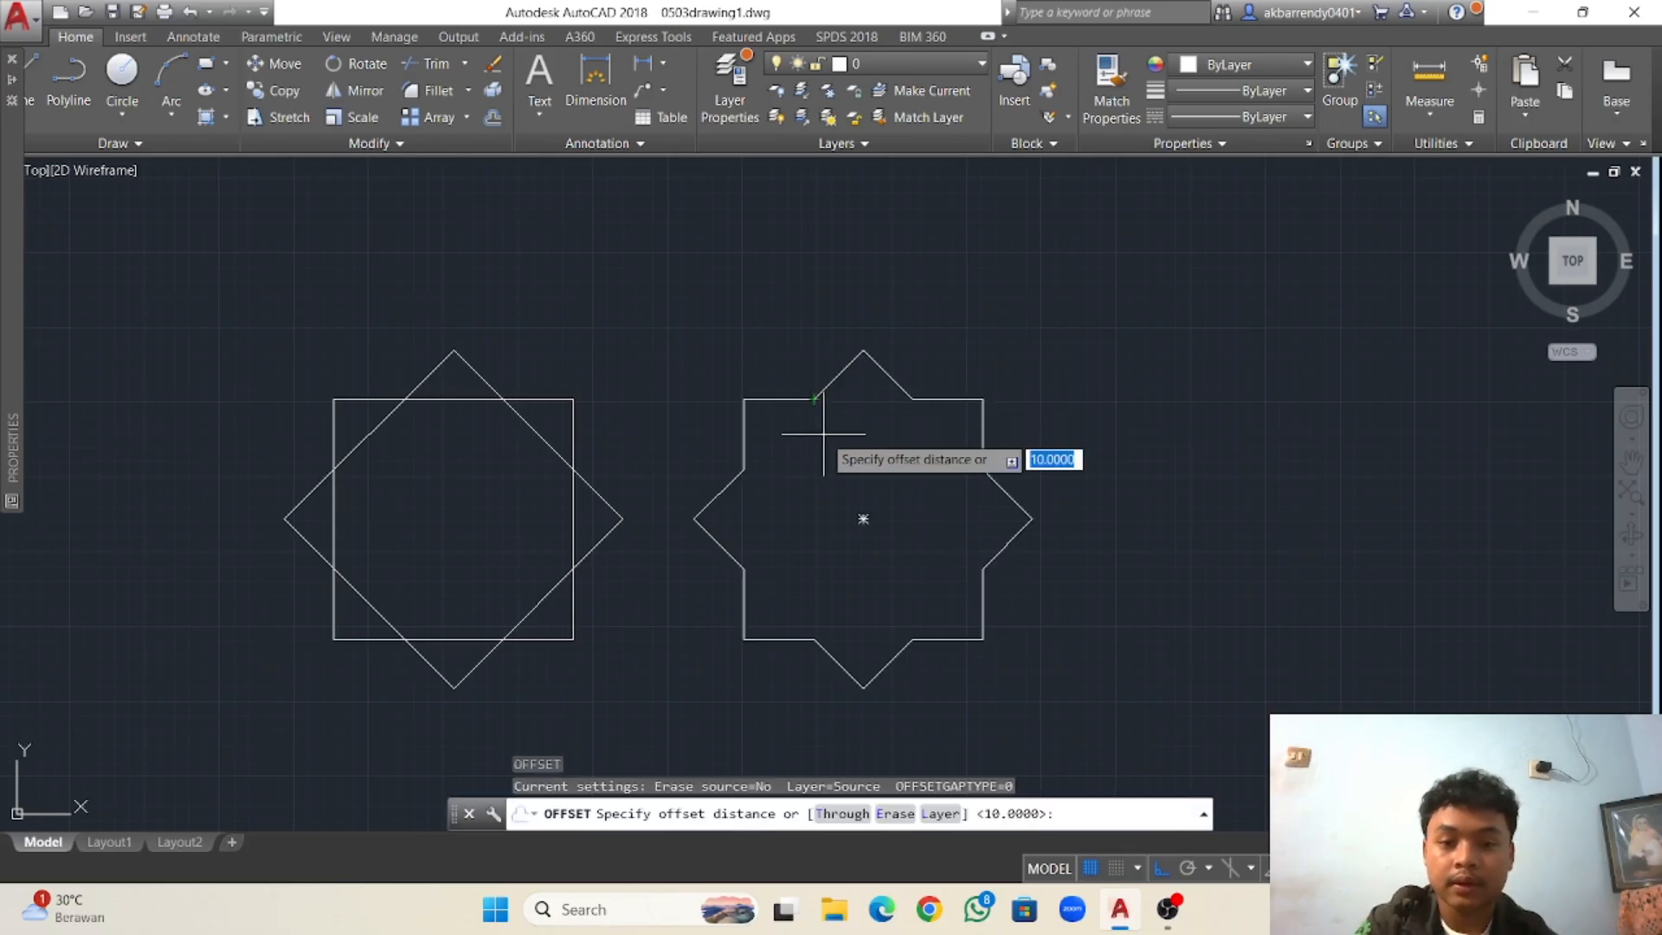
{"action": "key", "text": "Return"}
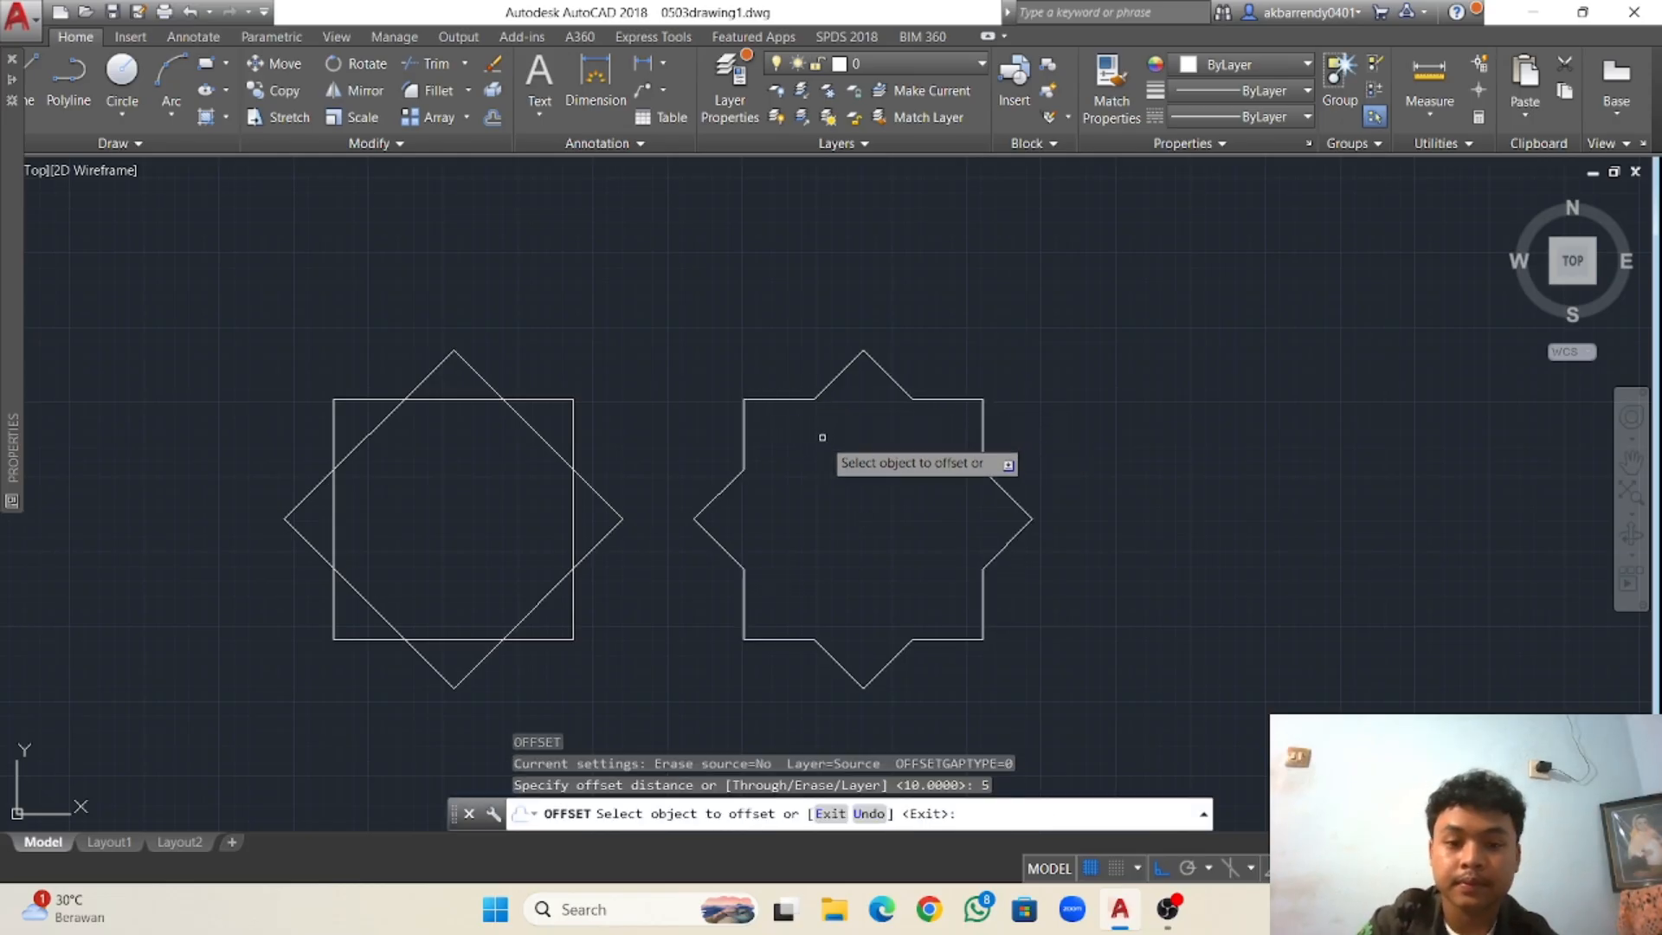
{"action": "key", "text": "Escape"}
{"action": "key", "text": "Escape"}
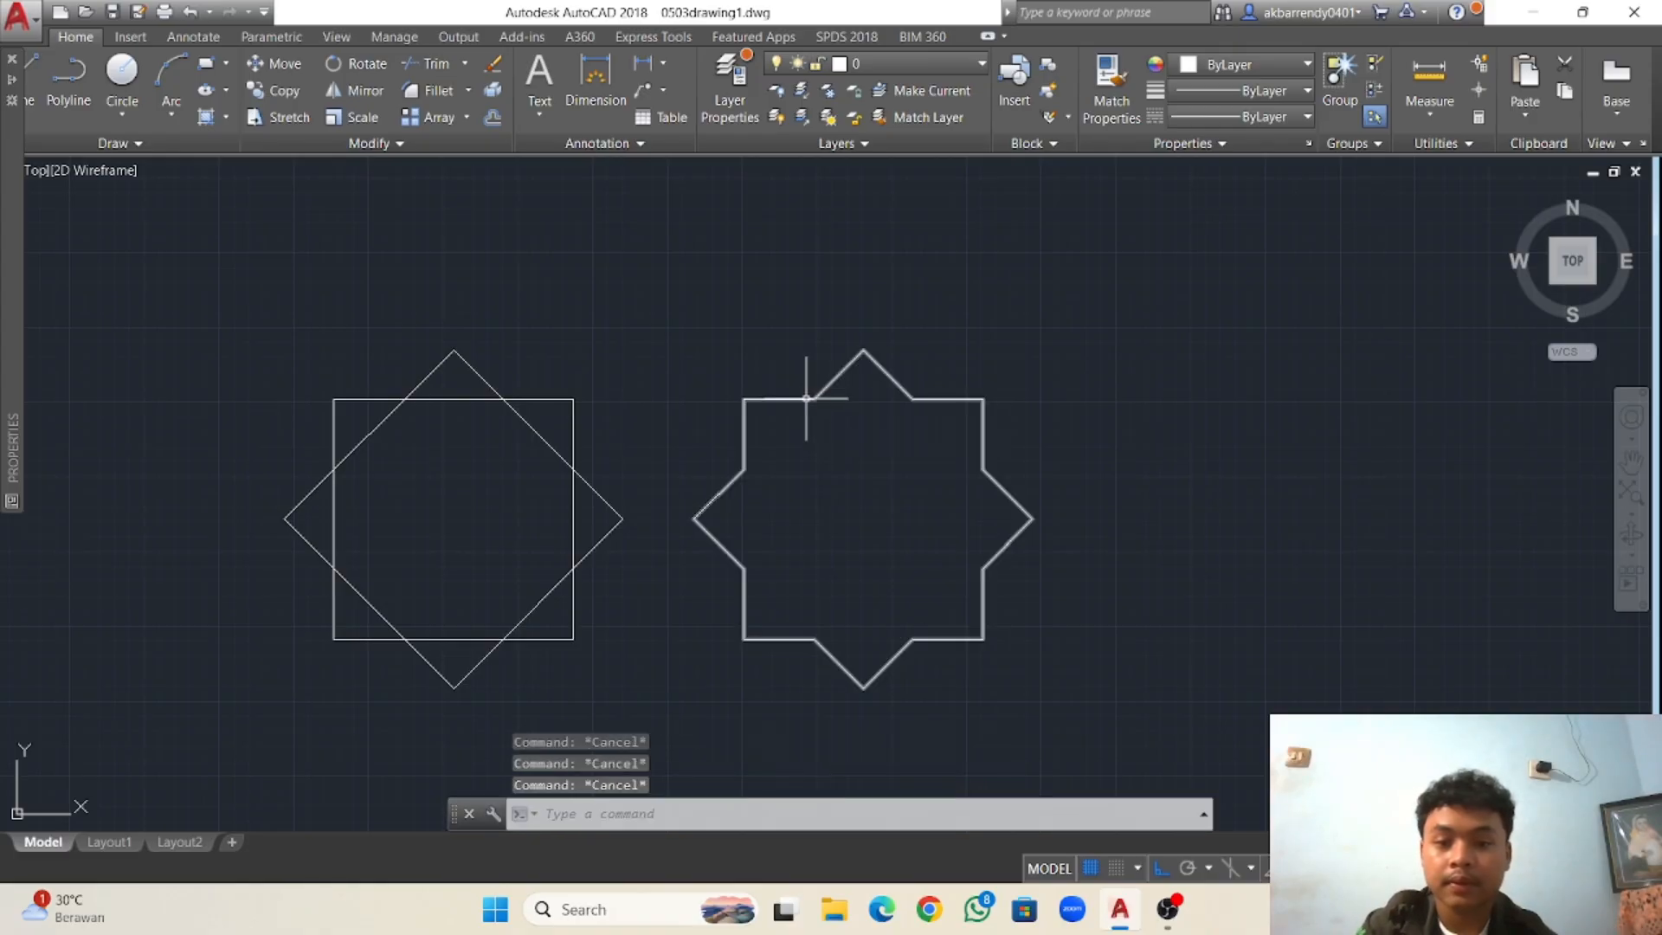
Offset the star outline inward by a distance of 5.
{"action": "left_click", "coordinate": [806, 399]}
{"action": "type", "text": "o"}
{"action": "key", "text": "Return"}
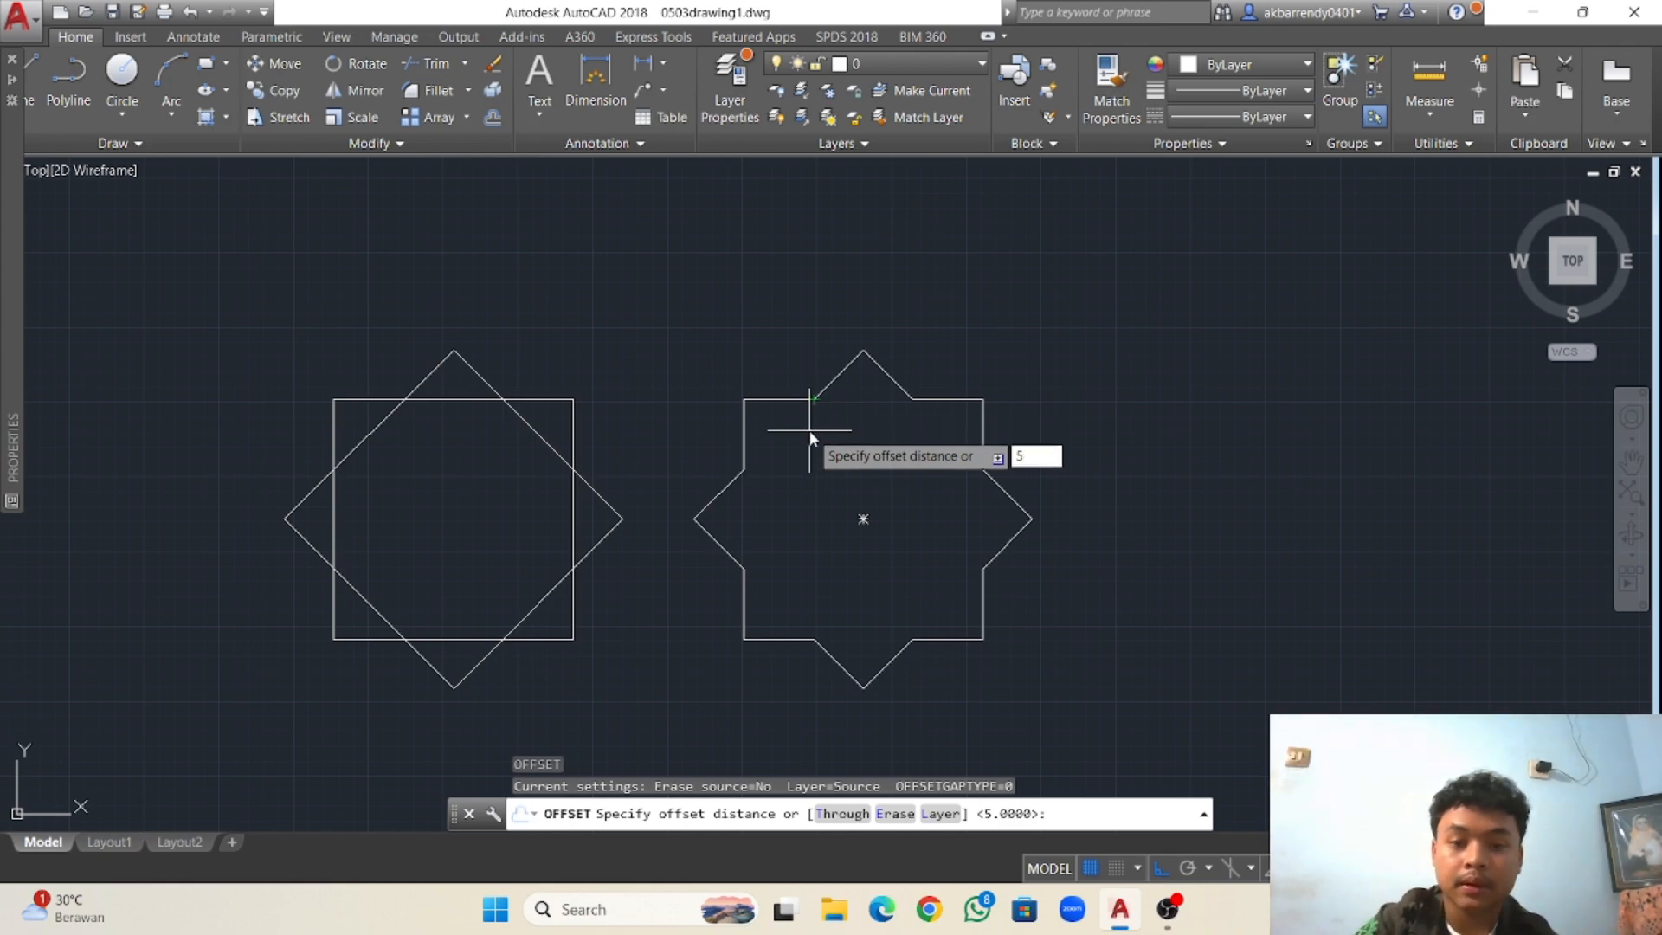
{"action": "key", "text": "Return"}
{"action": "left_click", "coordinate": [816, 399]}
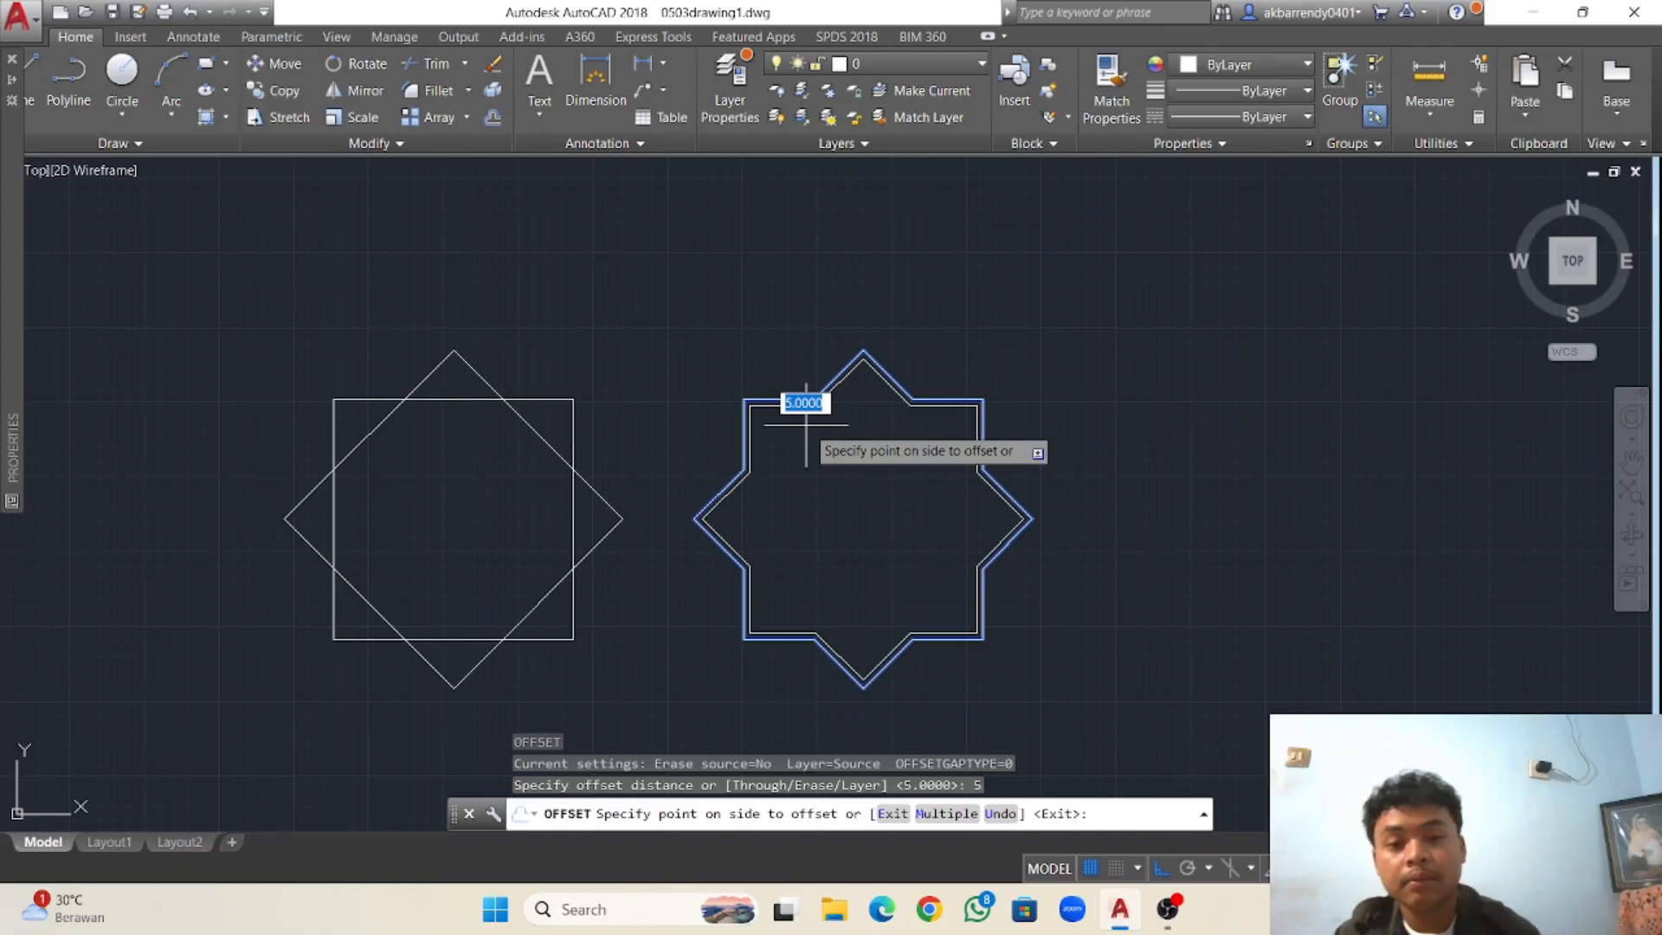
{"action": "left_click", "coordinate": [805, 404]}
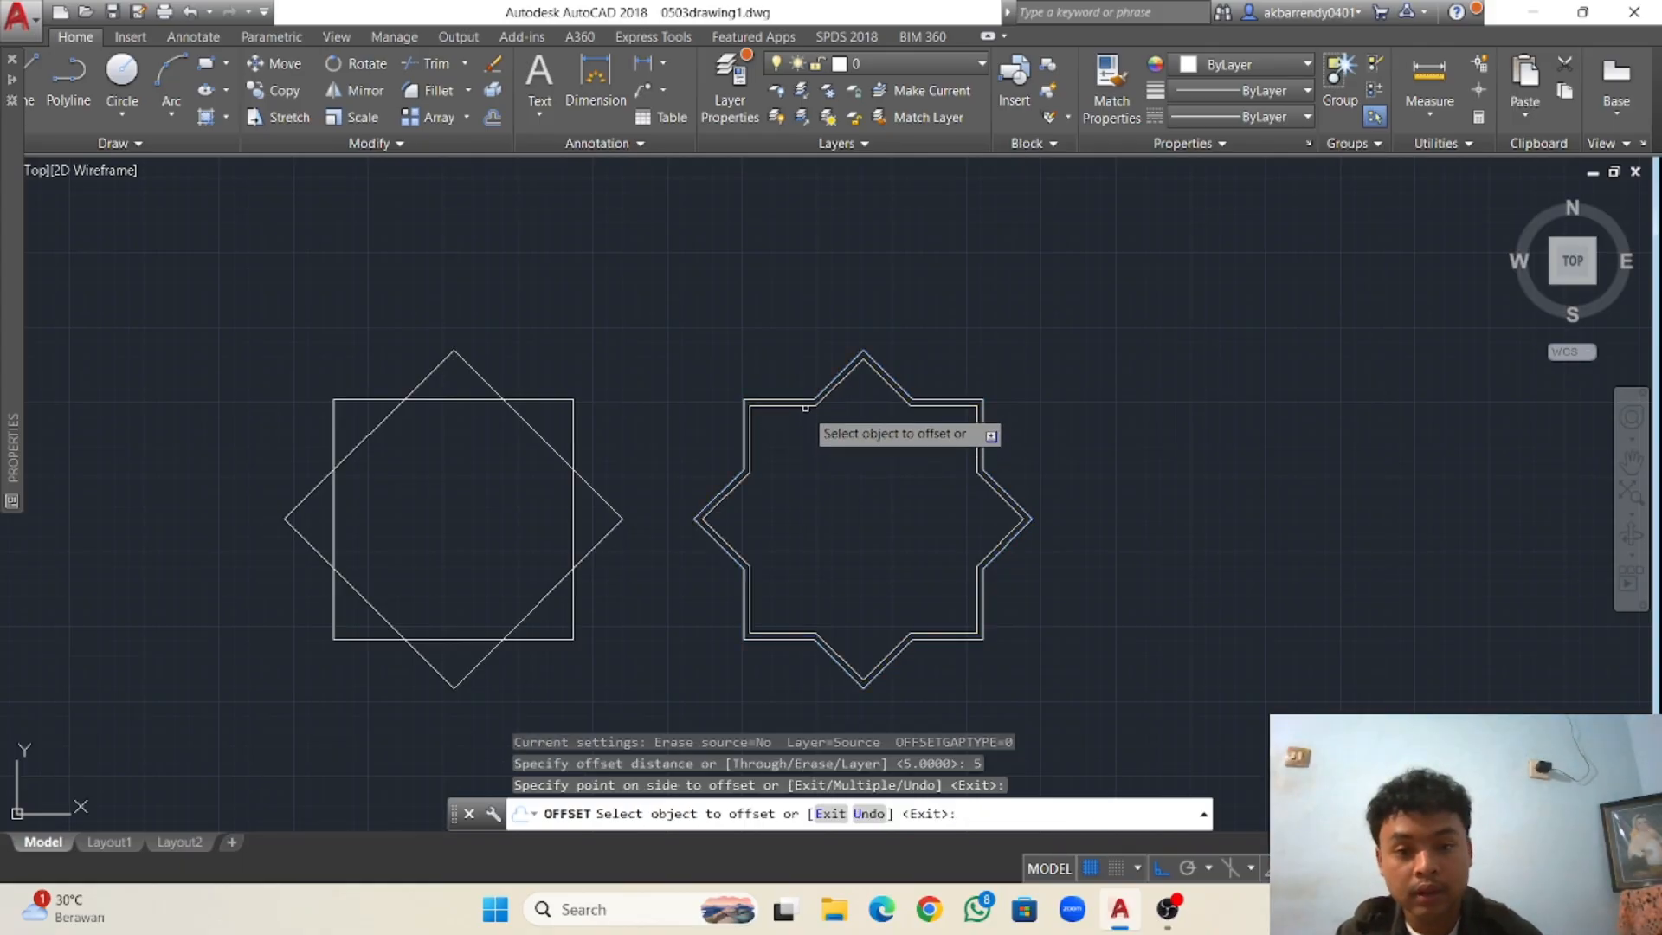
Offset the innermost star inward by 5, and offset the resulting star inward by 10.
{"action": "right_click", "coordinate": [806, 416]}
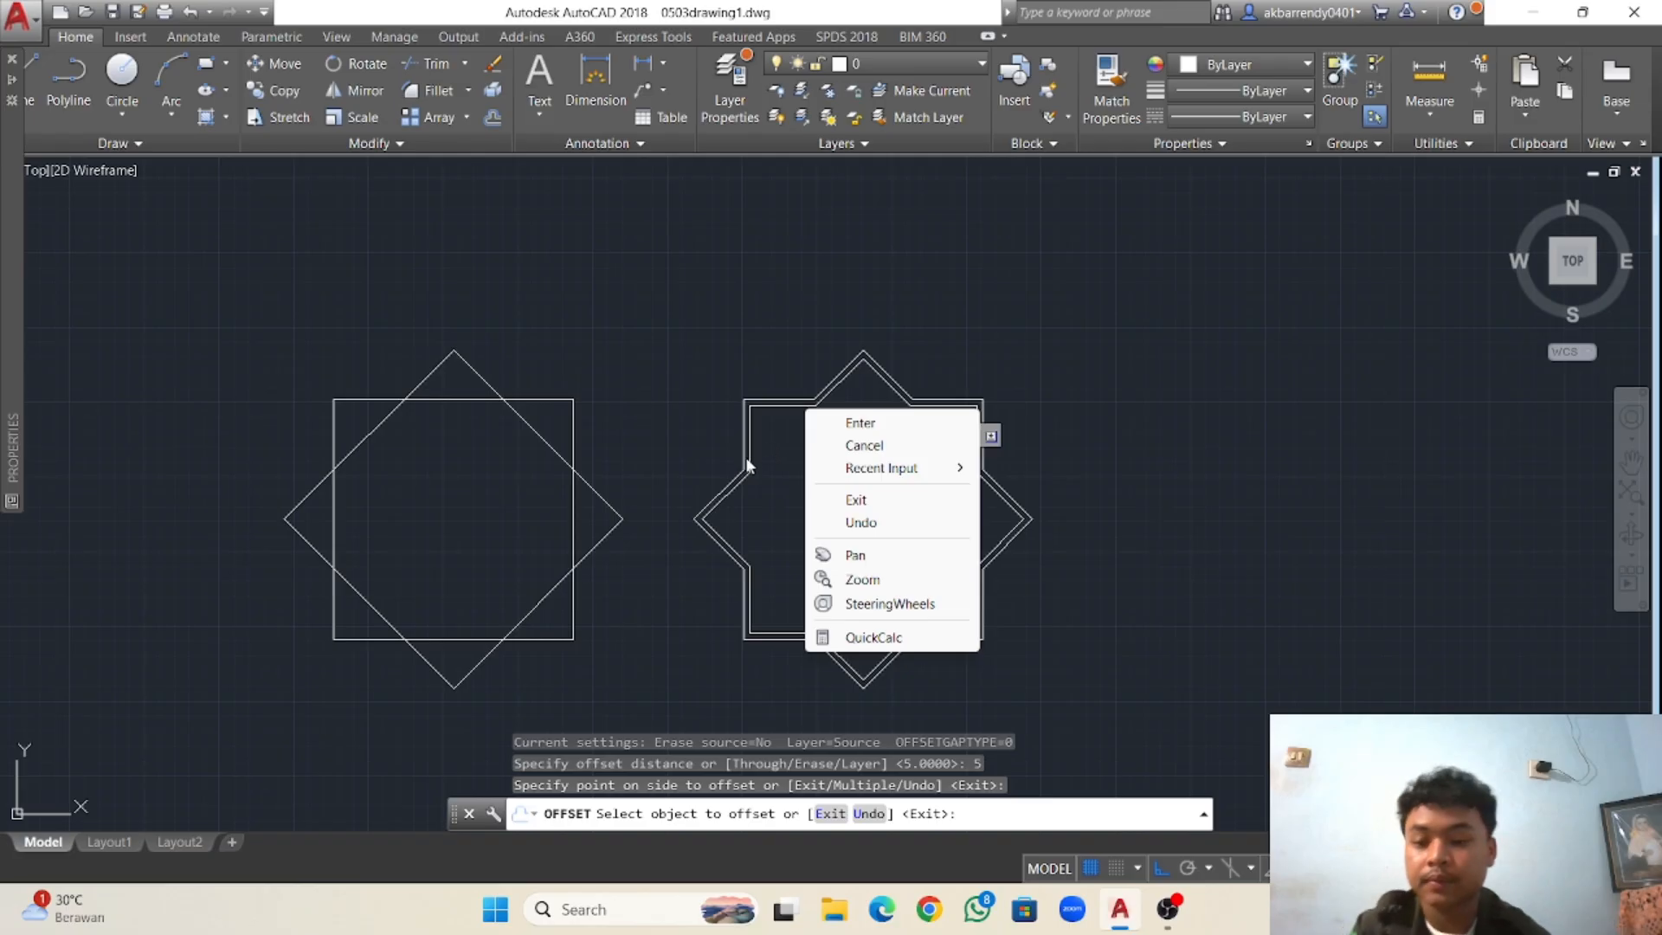
{"action": "left_click", "coordinate": [747, 460]}
{"action": "left_click", "coordinate": [773, 407]}
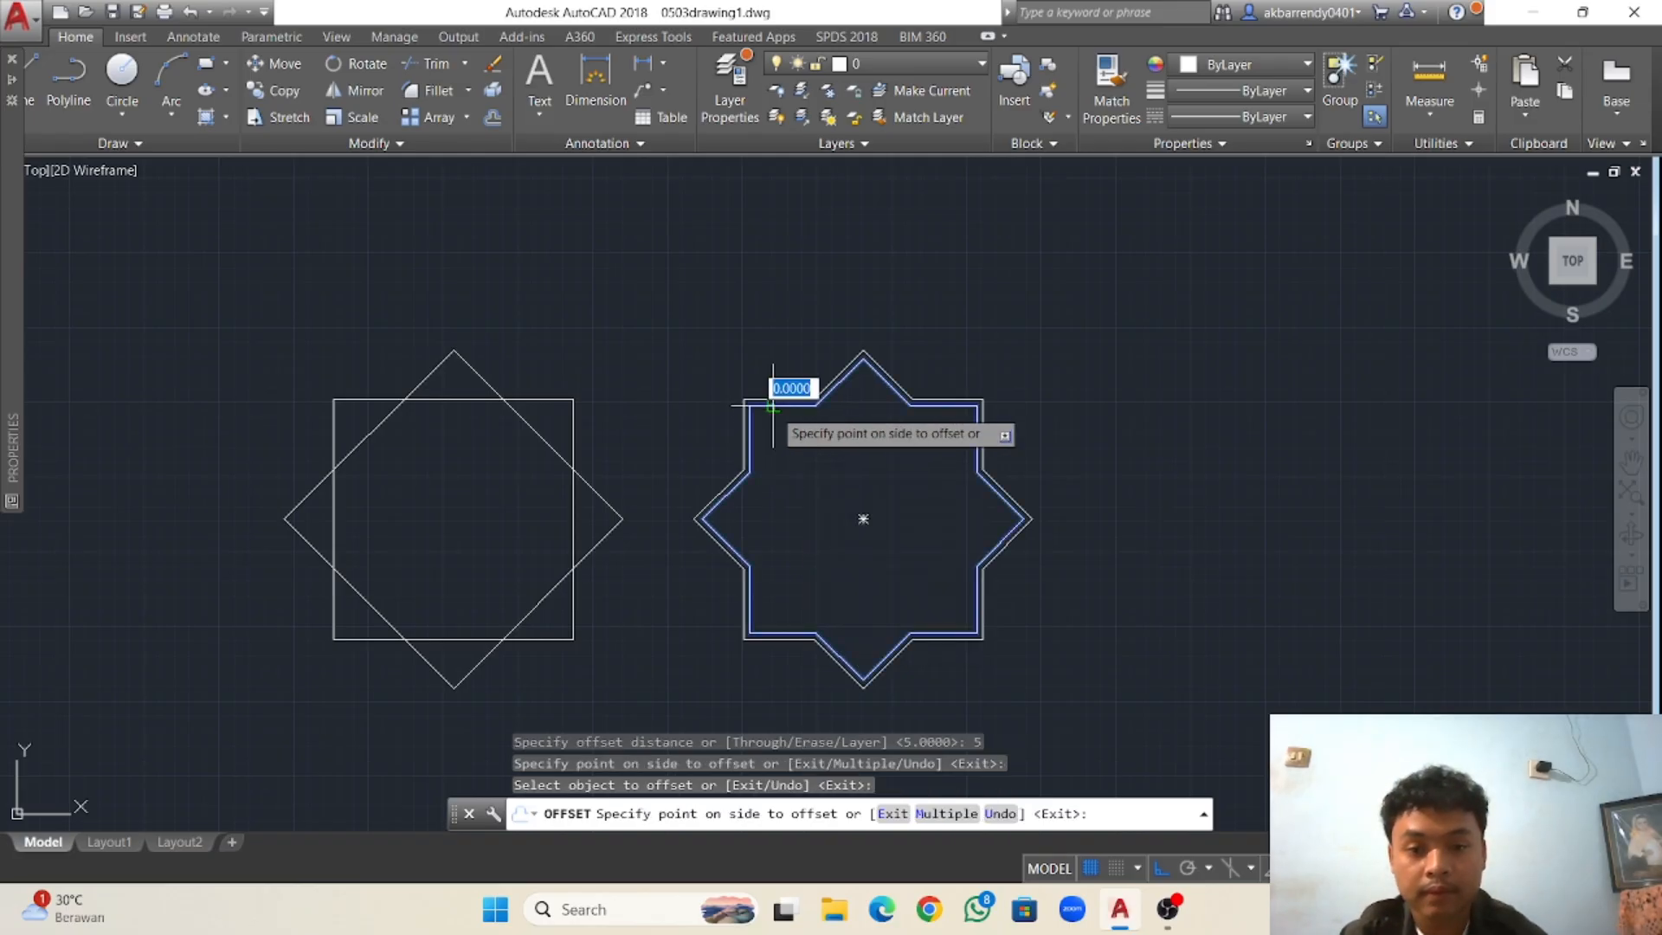
{"action": "left_click", "coordinate": [780, 431]}
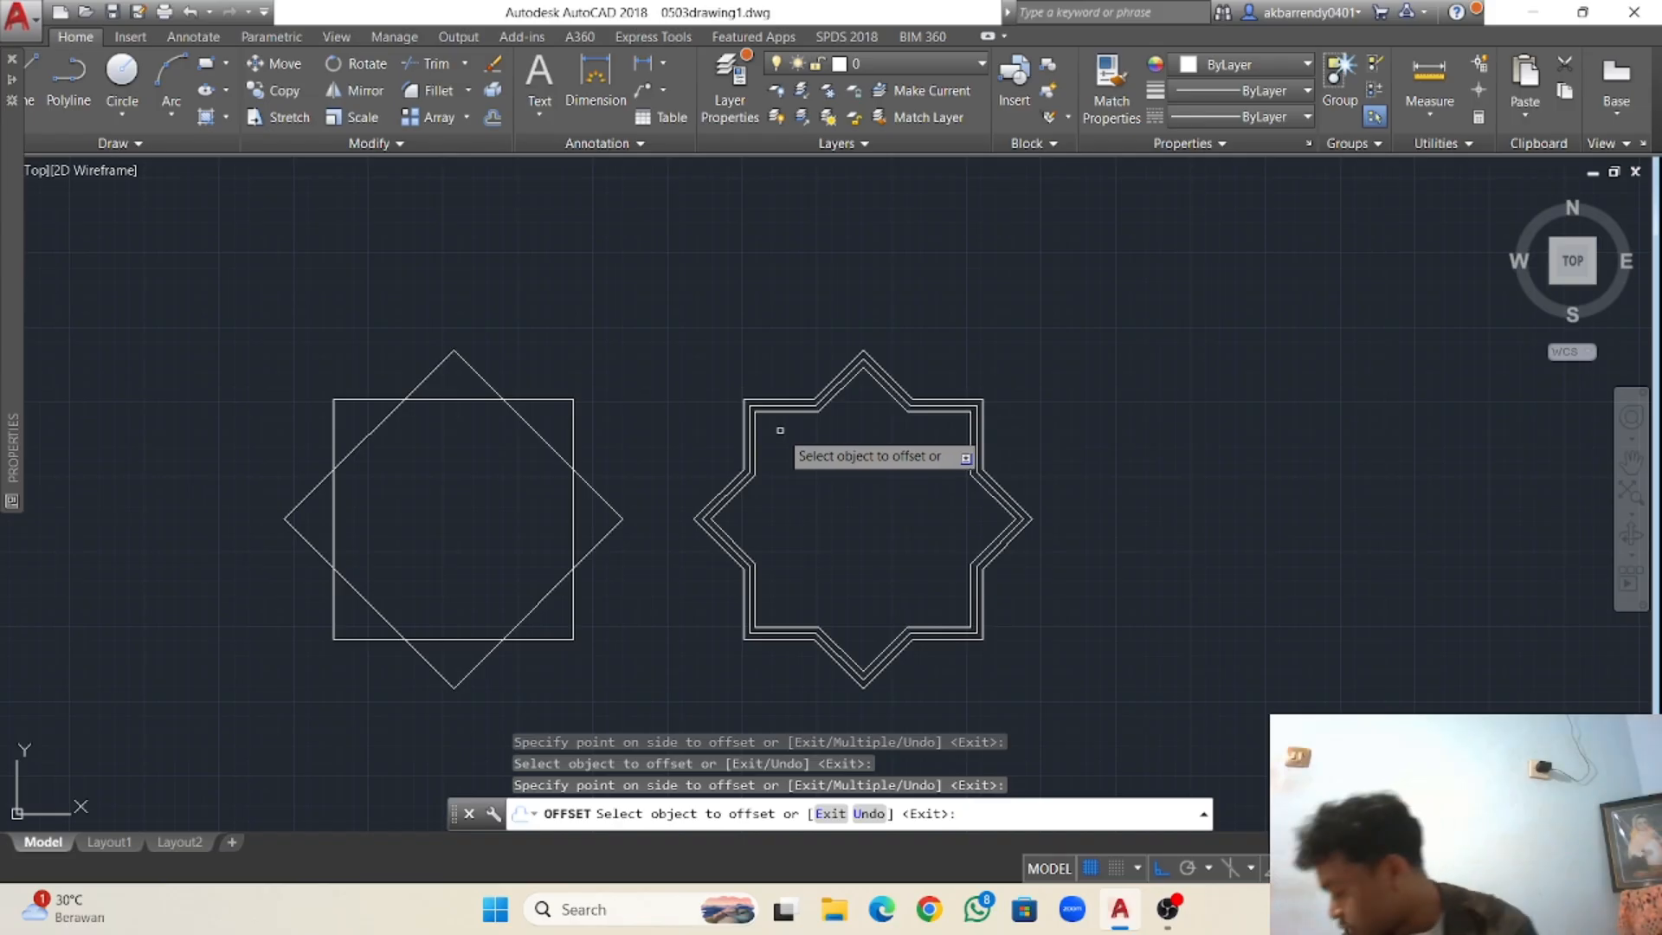
{"action": "left_click", "coordinate": [795, 414]}
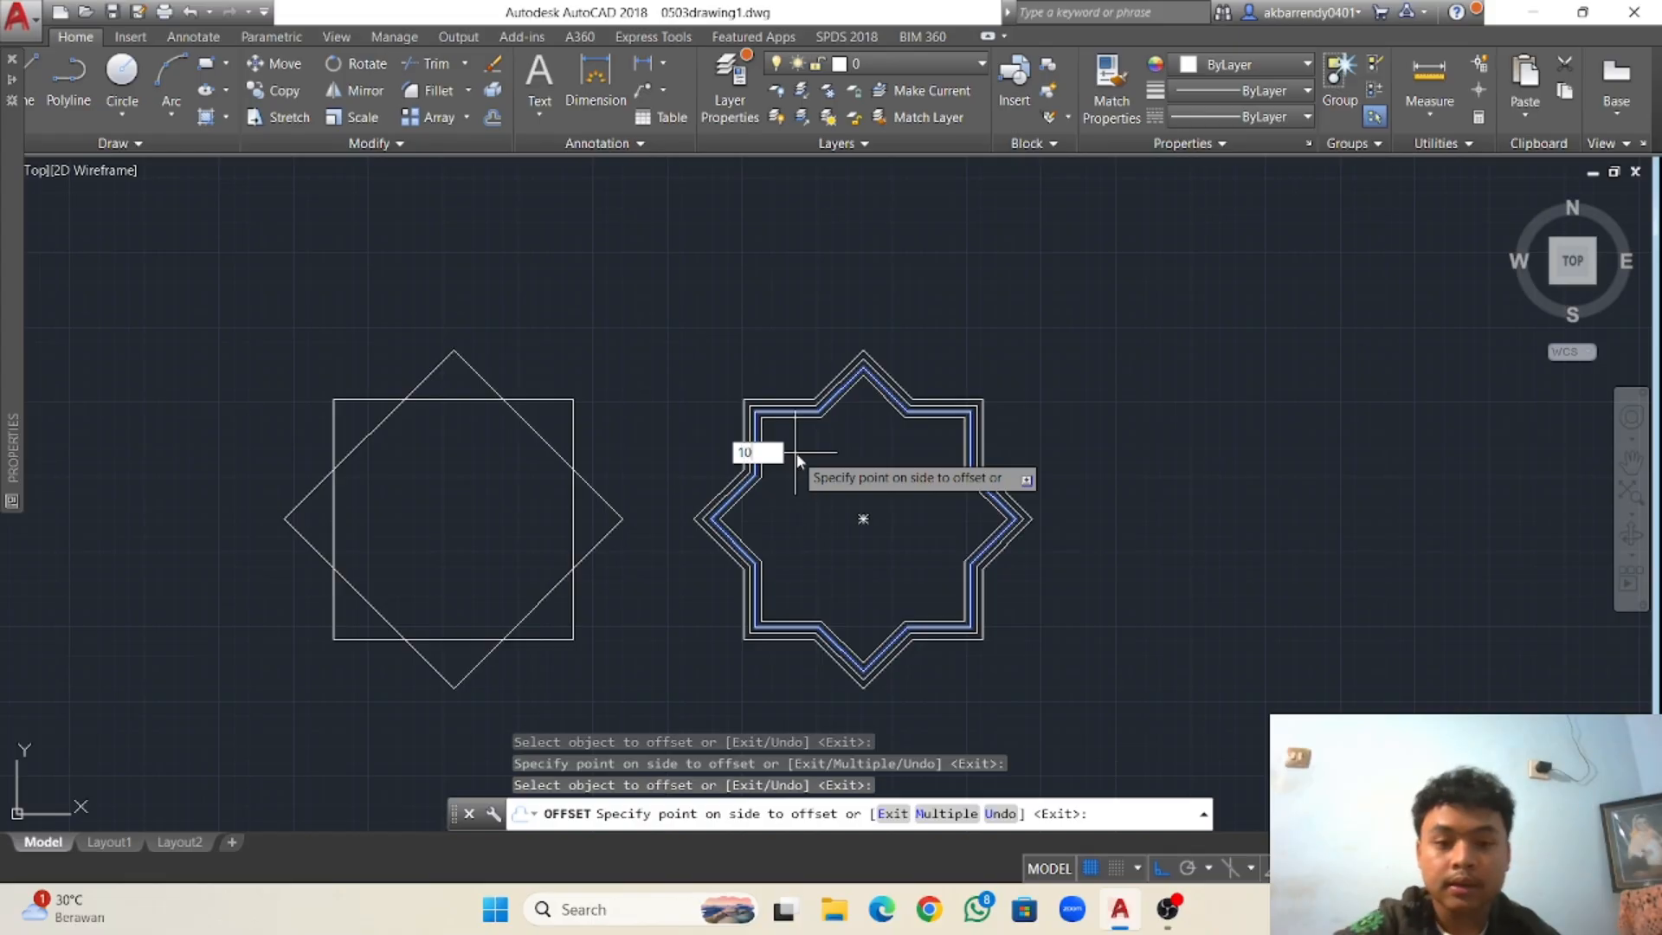
{"action": "left_click", "coordinate": [796, 454]}
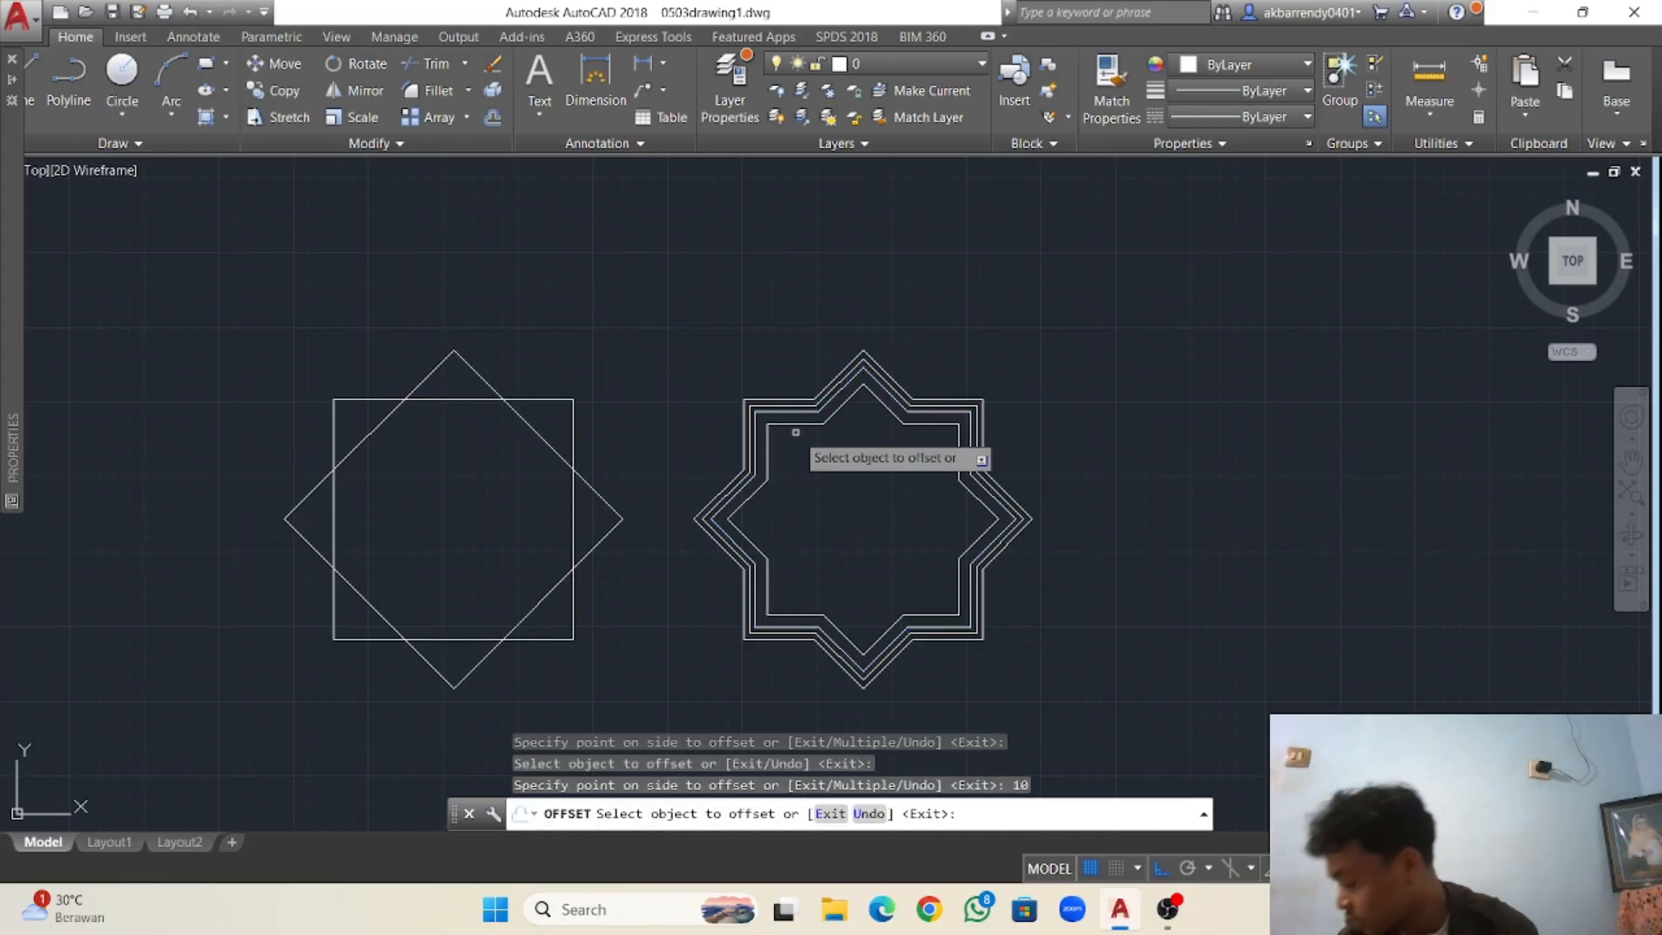
Try to offset the innermost star by an entered value of 5, and undo that offset.
{"action": "left_click", "coordinate": [797, 425]}
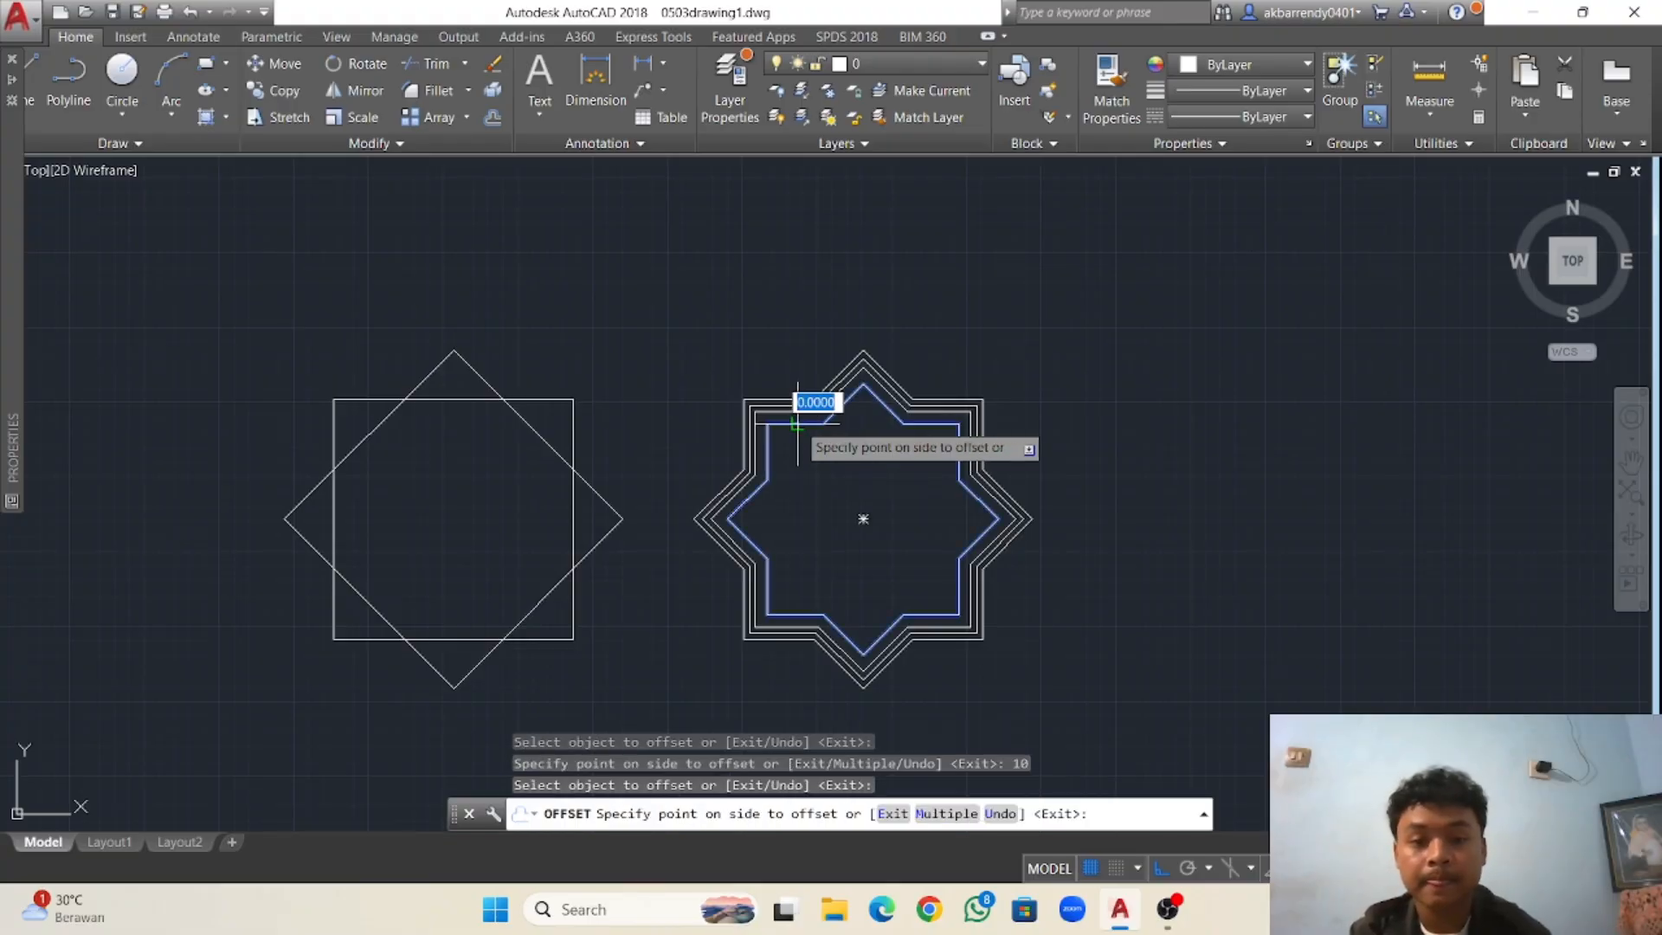
{"action": "type", "text": "5"}
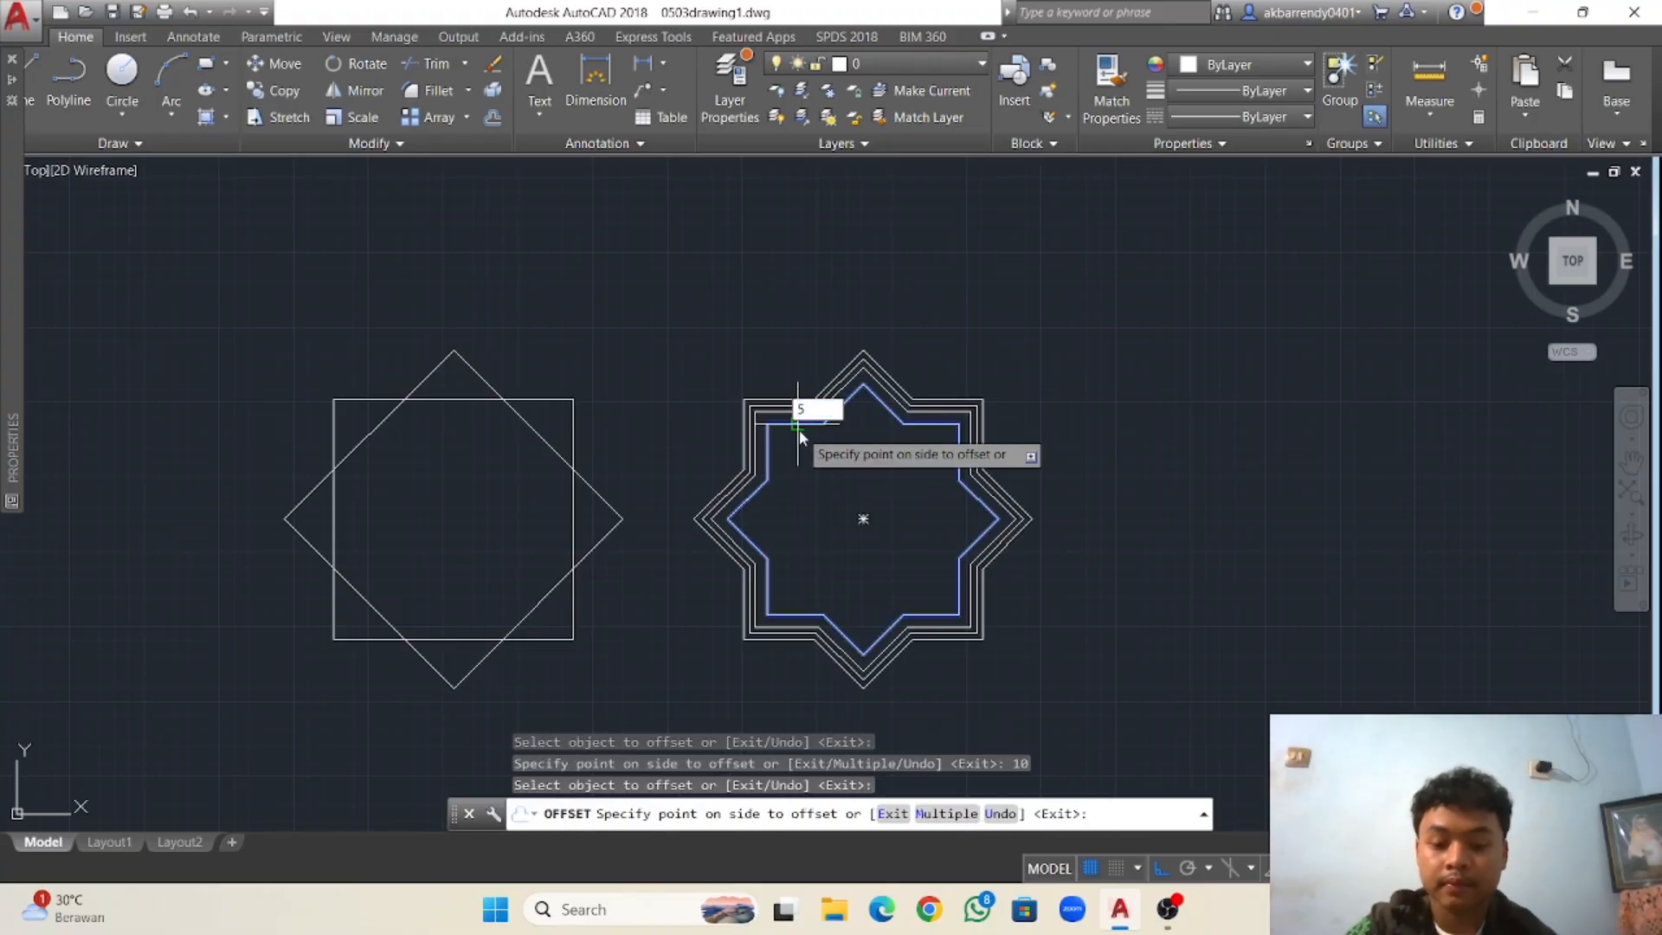
{"action": "key", "text": "Return"}
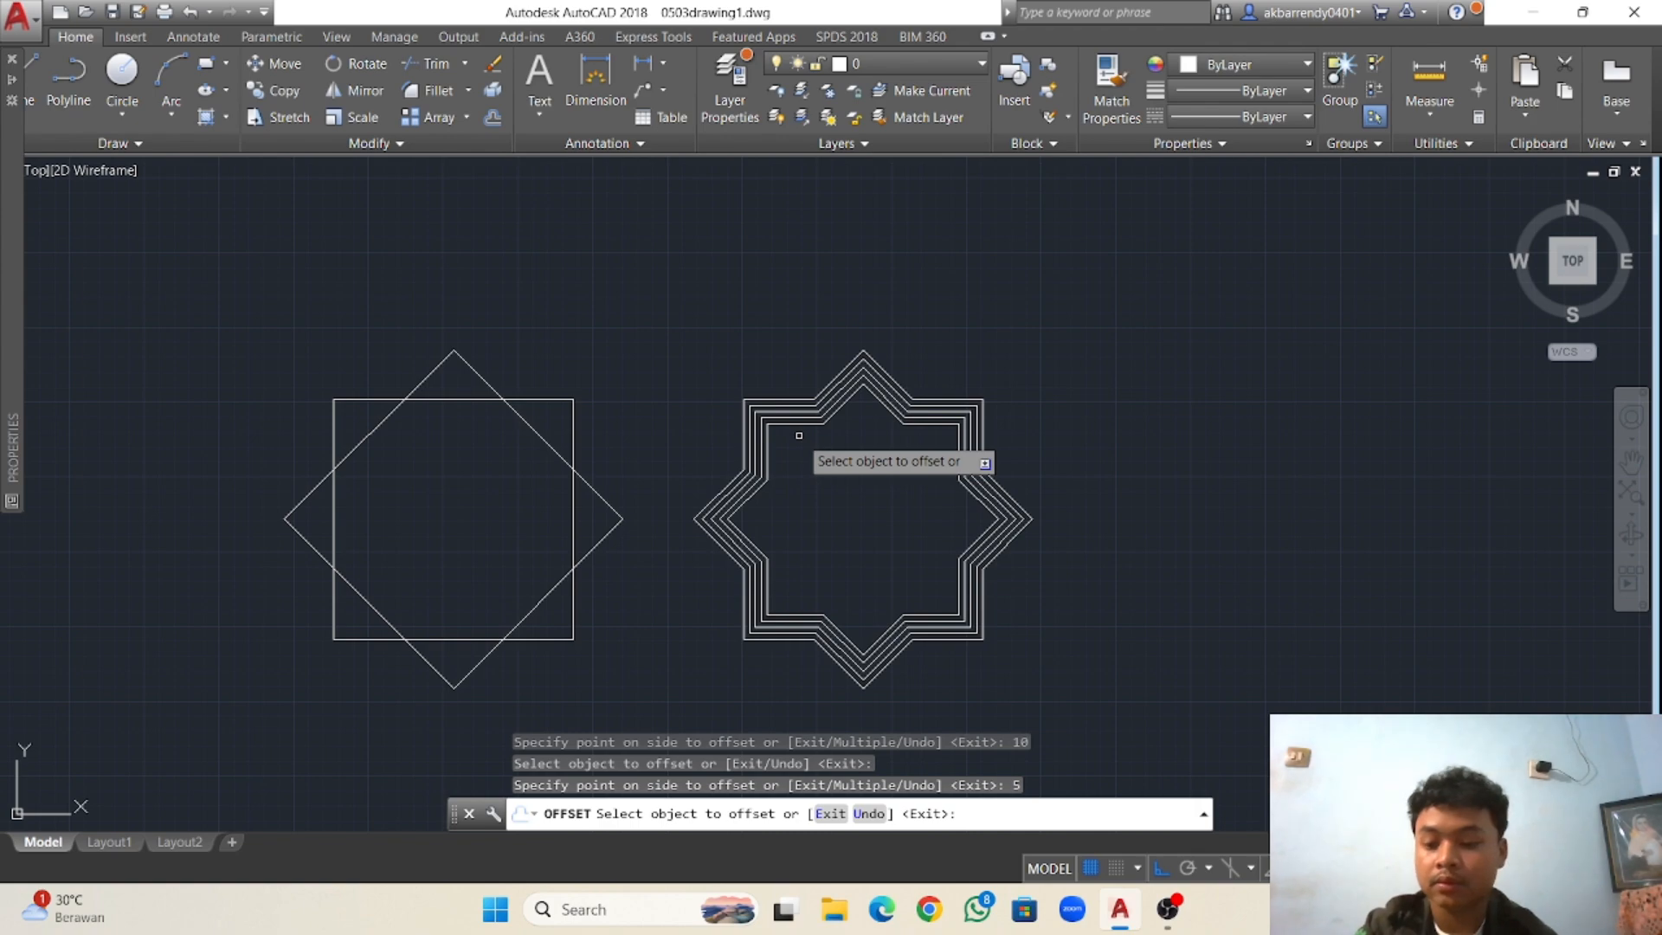
{"action": "key", "text": "ctrl+z"}
Offset the innermost star inward twice by 5 and once more by 10, each time from the newest star.
{"action": "left_click", "coordinate": [798, 424]}
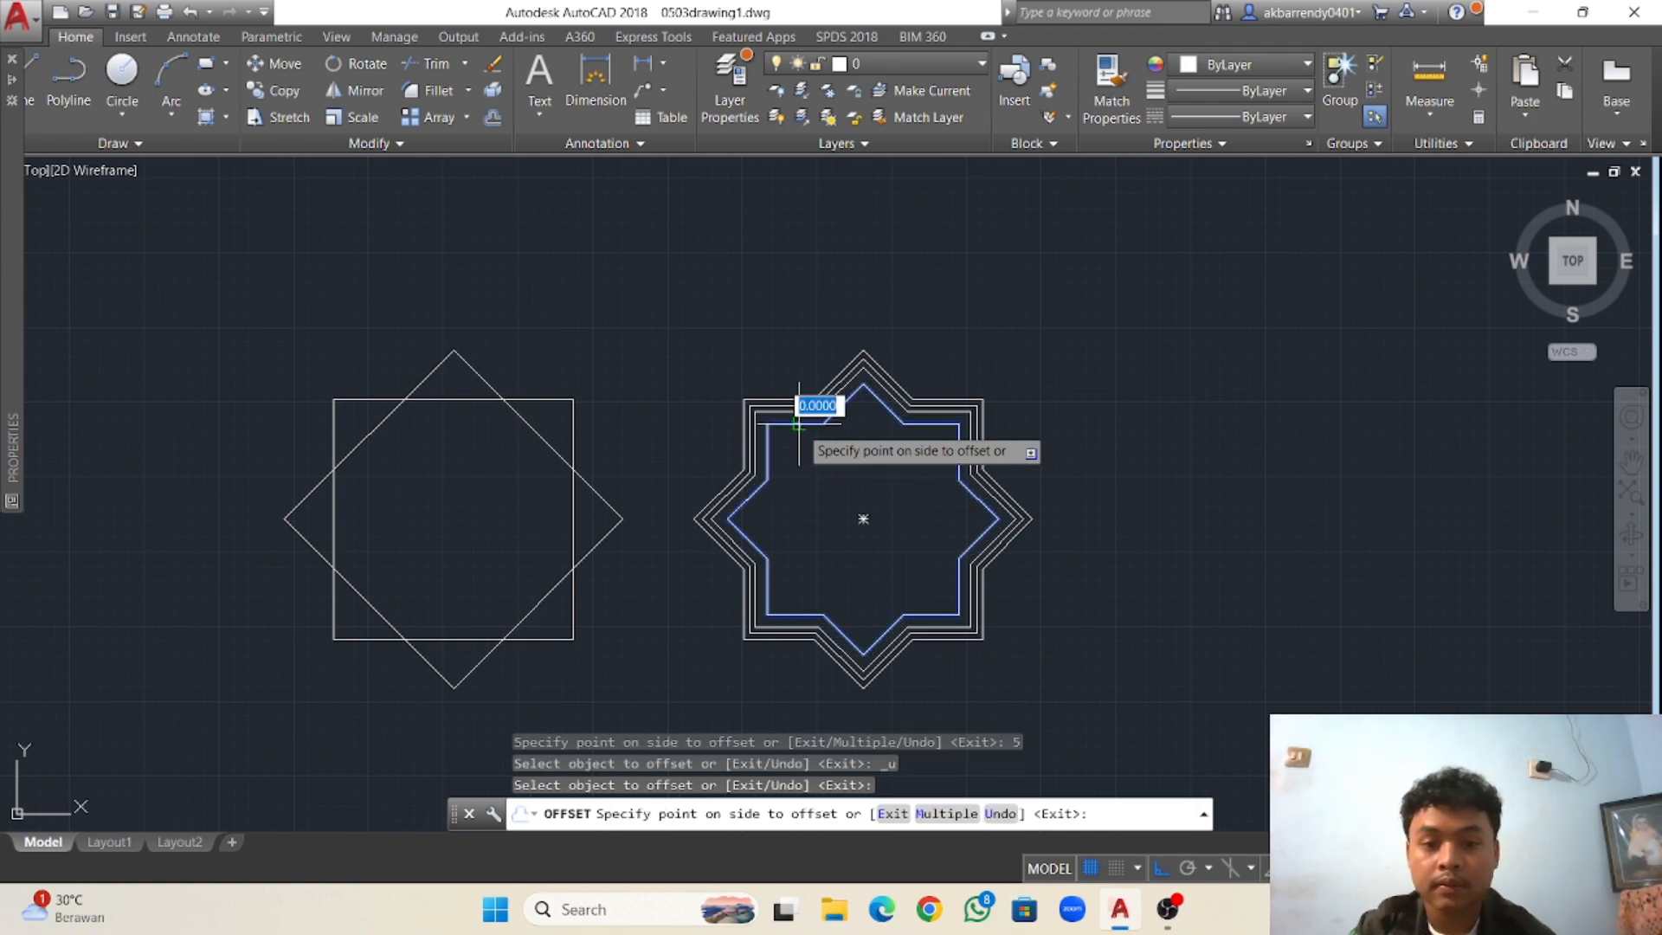
{"action": "left_click", "coordinate": [812, 431]}
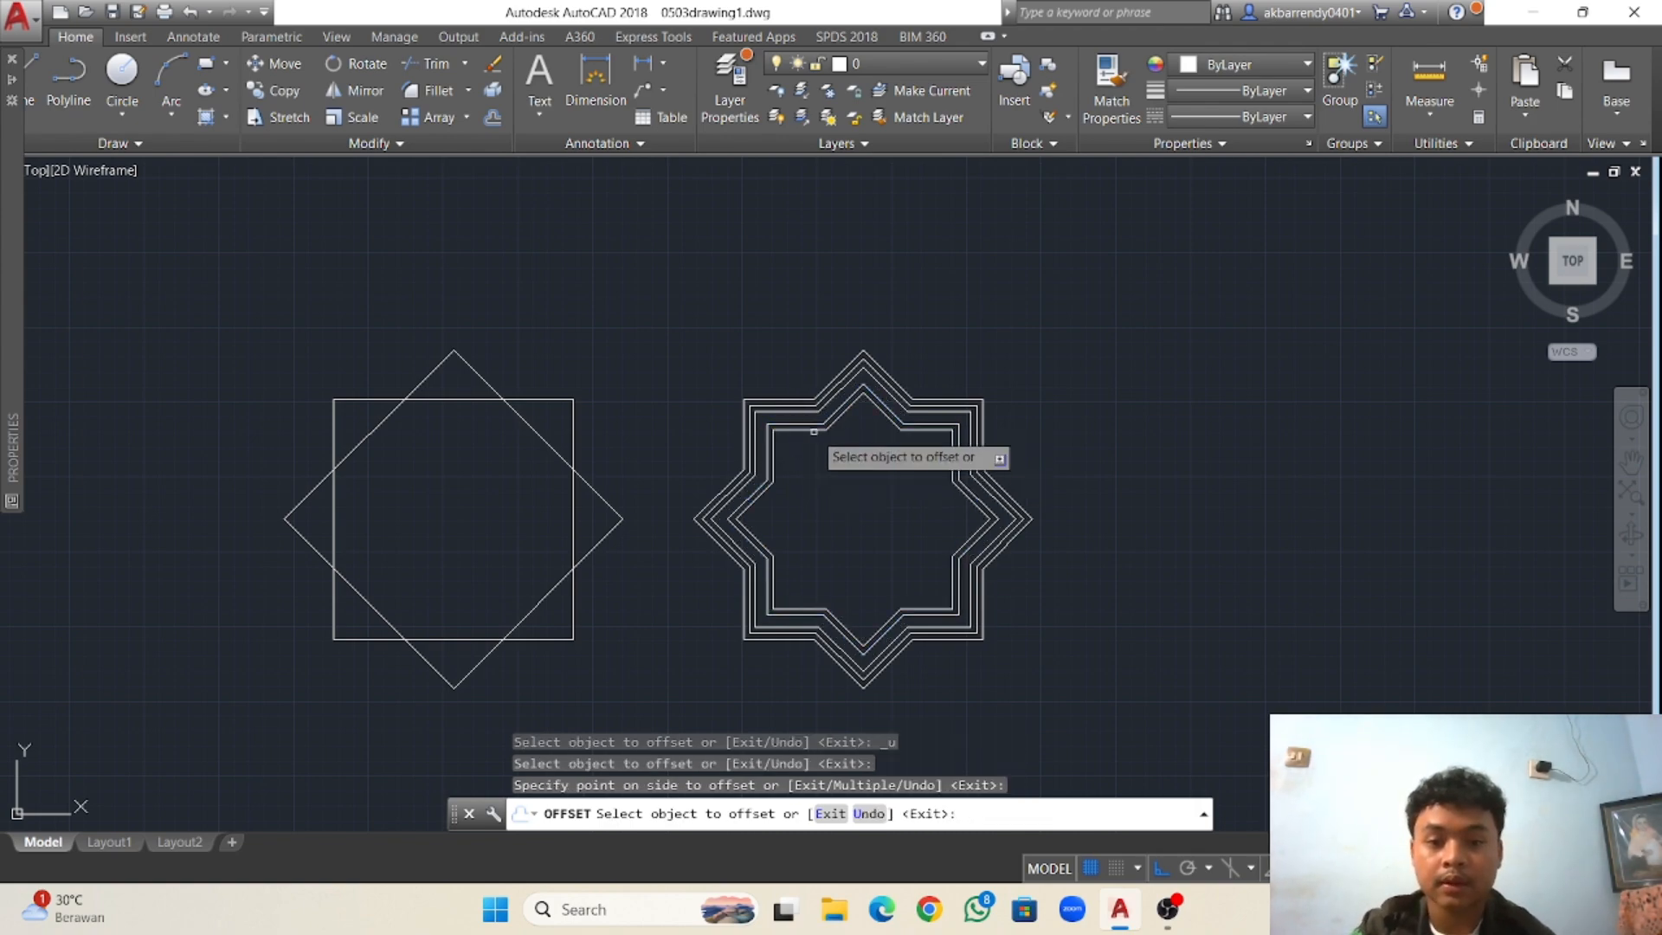
{"action": "left_click", "coordinate": [803, 424]}
{"action": "left_click", "coordinate": [809, 434]}
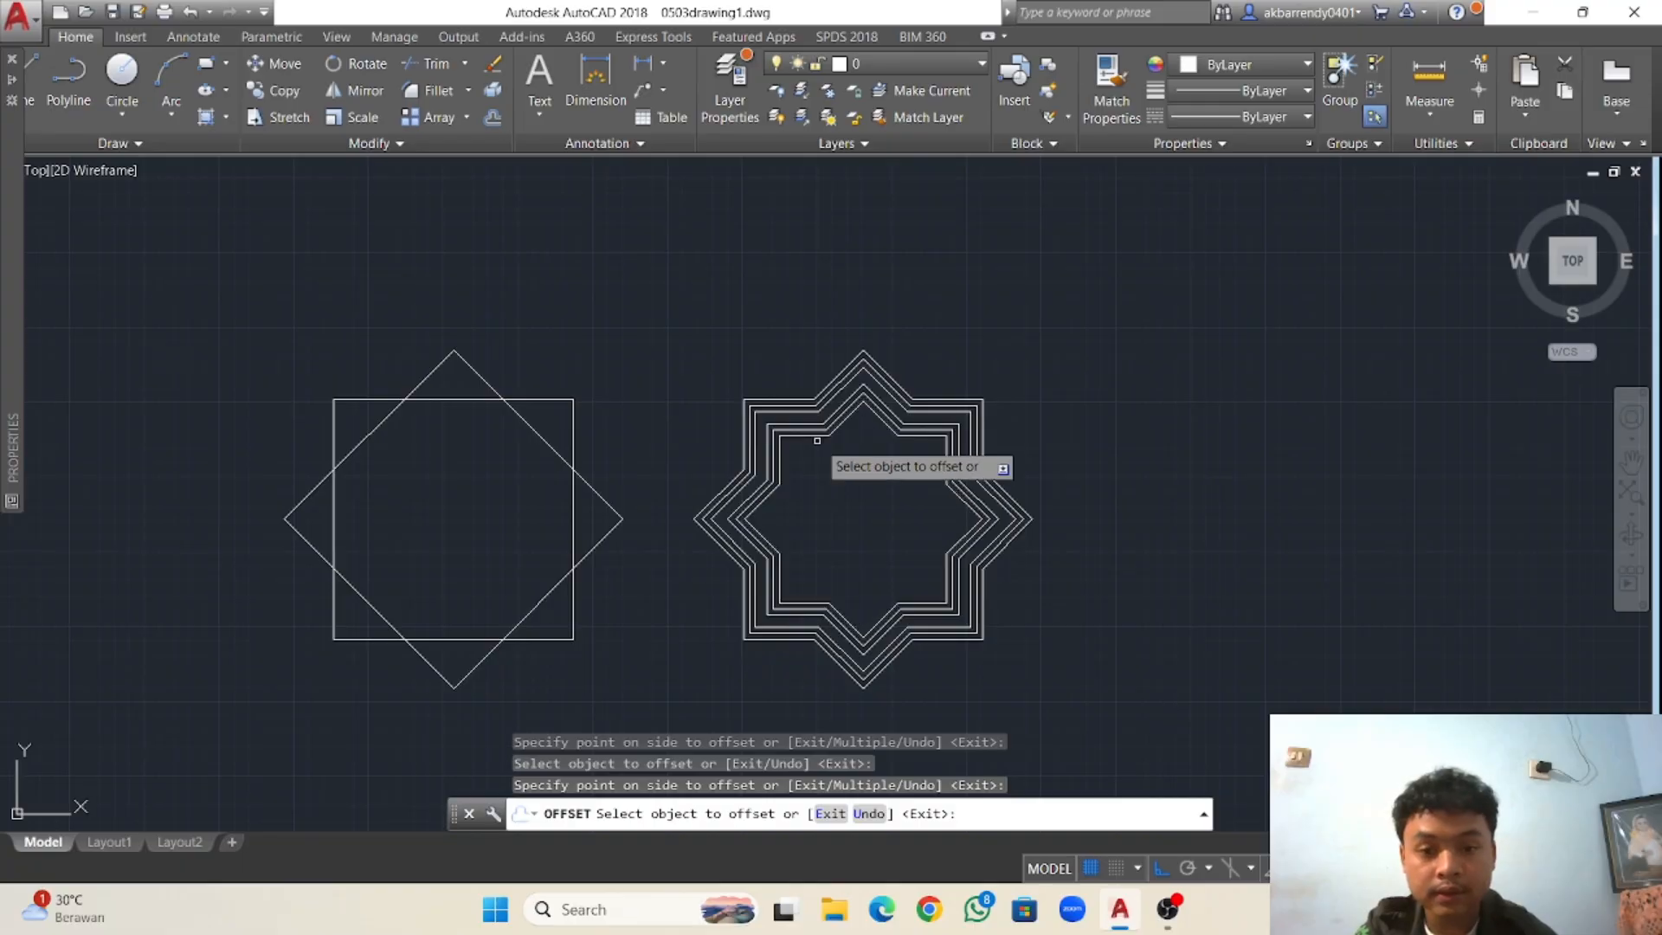
{"action": "left_click", "coordinate": [818, 437]}
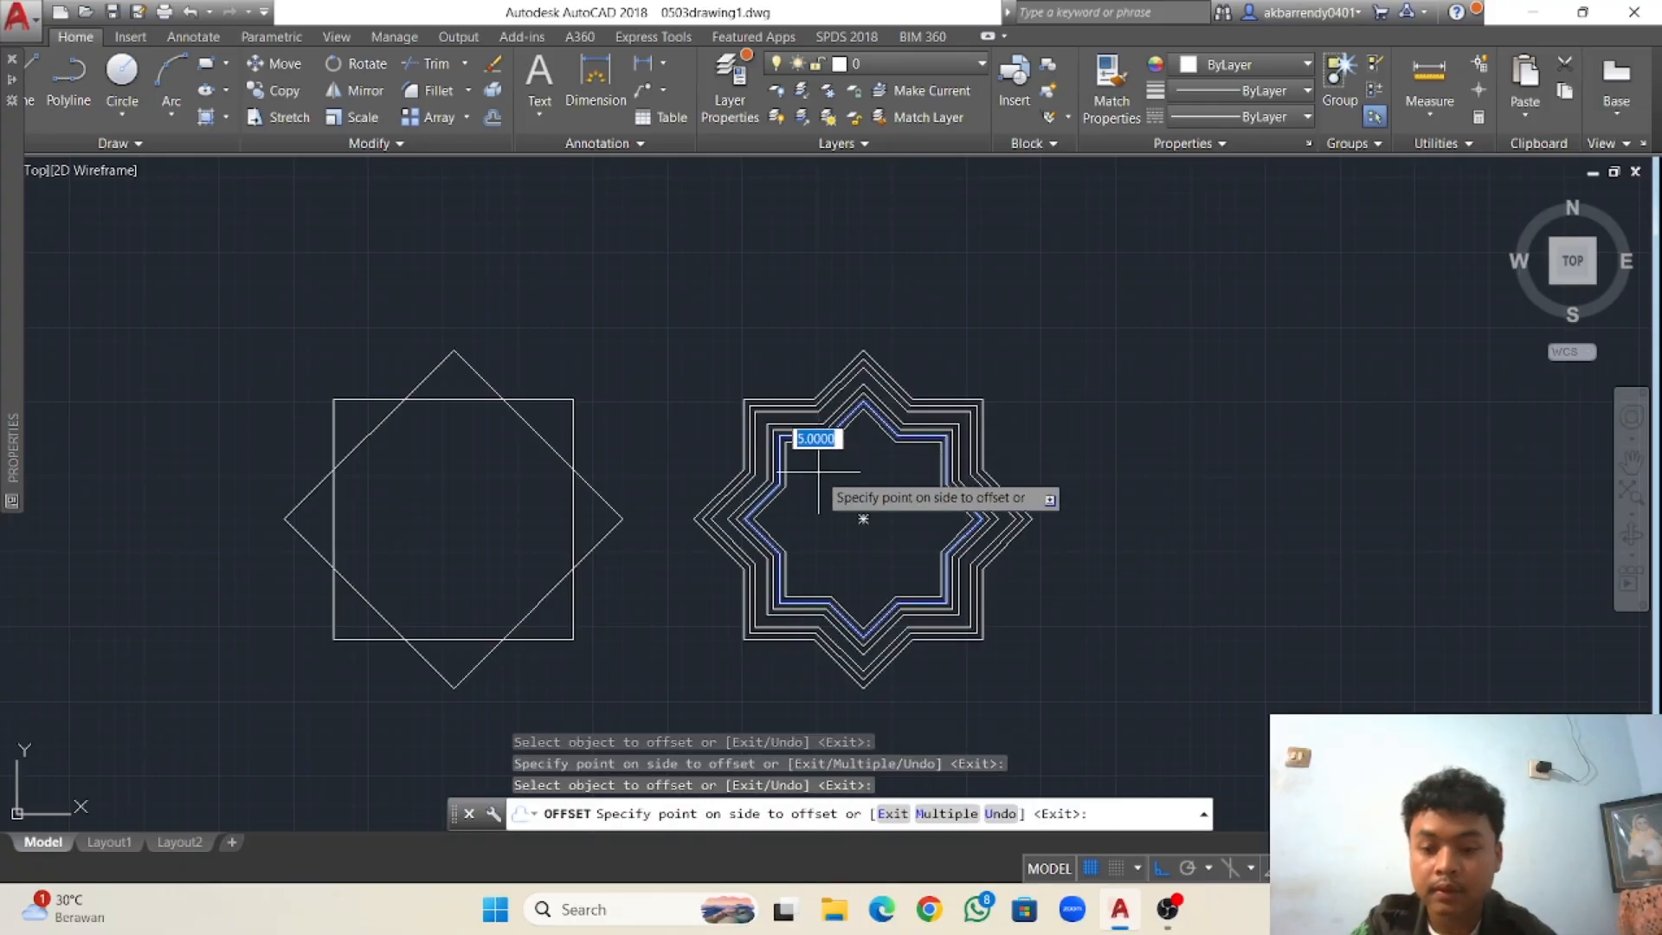
{"action": "key", "text": "Return"}
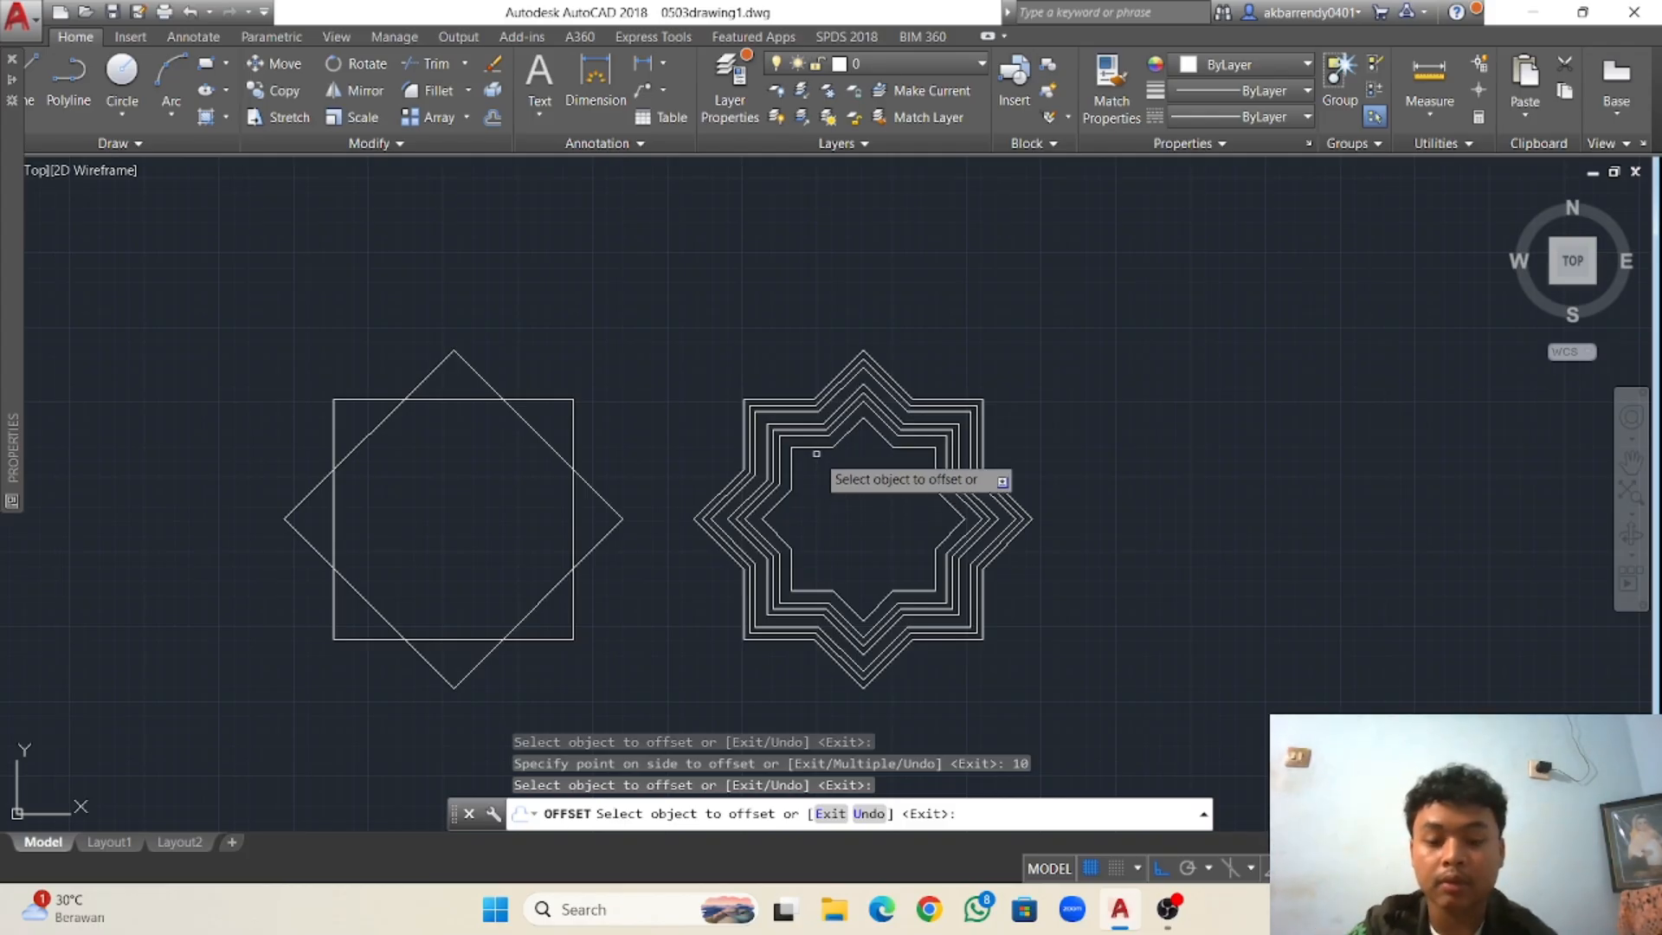
Try to offset the new innermost star by an entered value of 5, and undo that offset.
{"action": "left_click", "coordinate": [820, 450]}
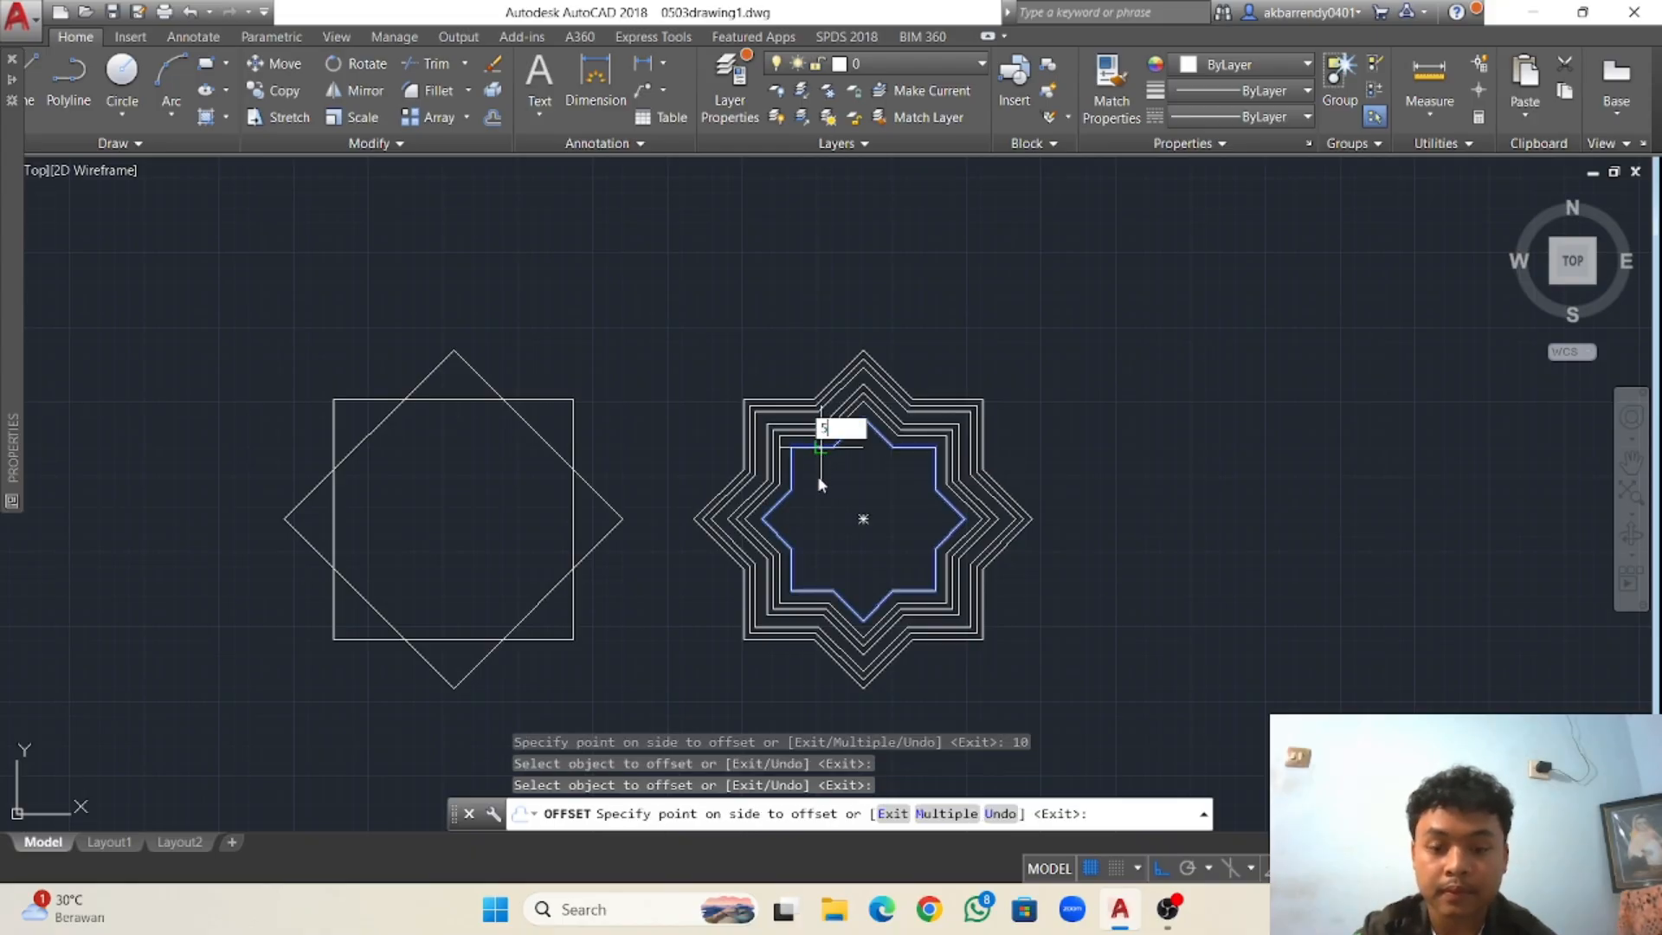
{"action": "type", "text": "5"}
{"action": "key", "text": "Return"}
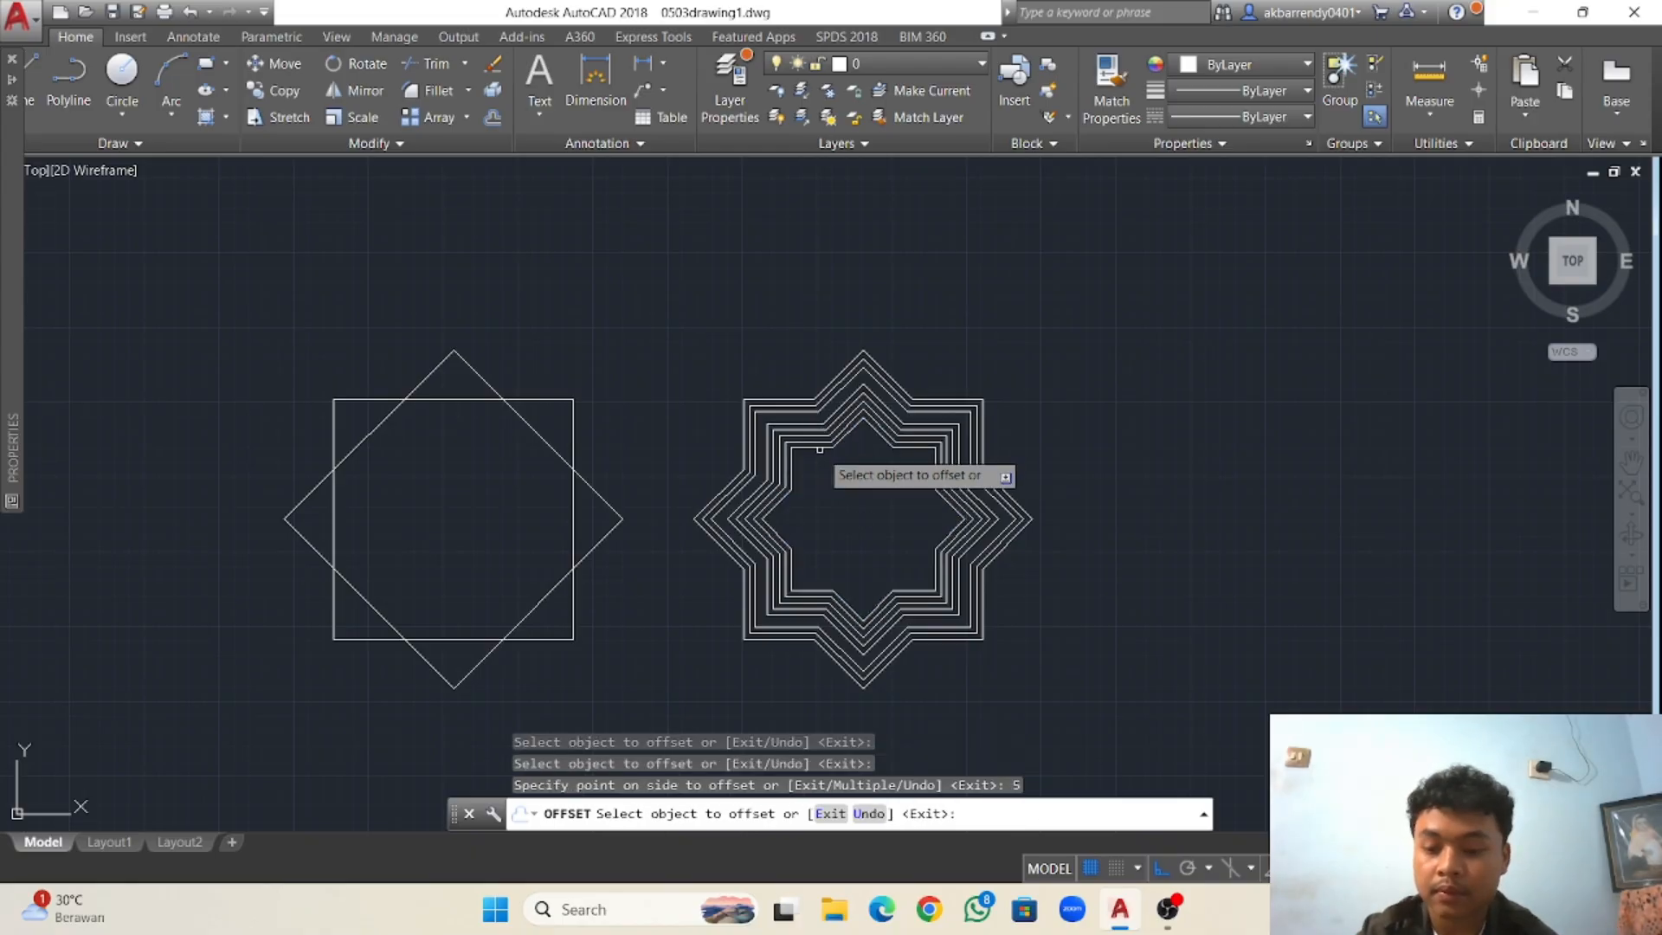
{"action": "key", "text": "ctrl+z"}
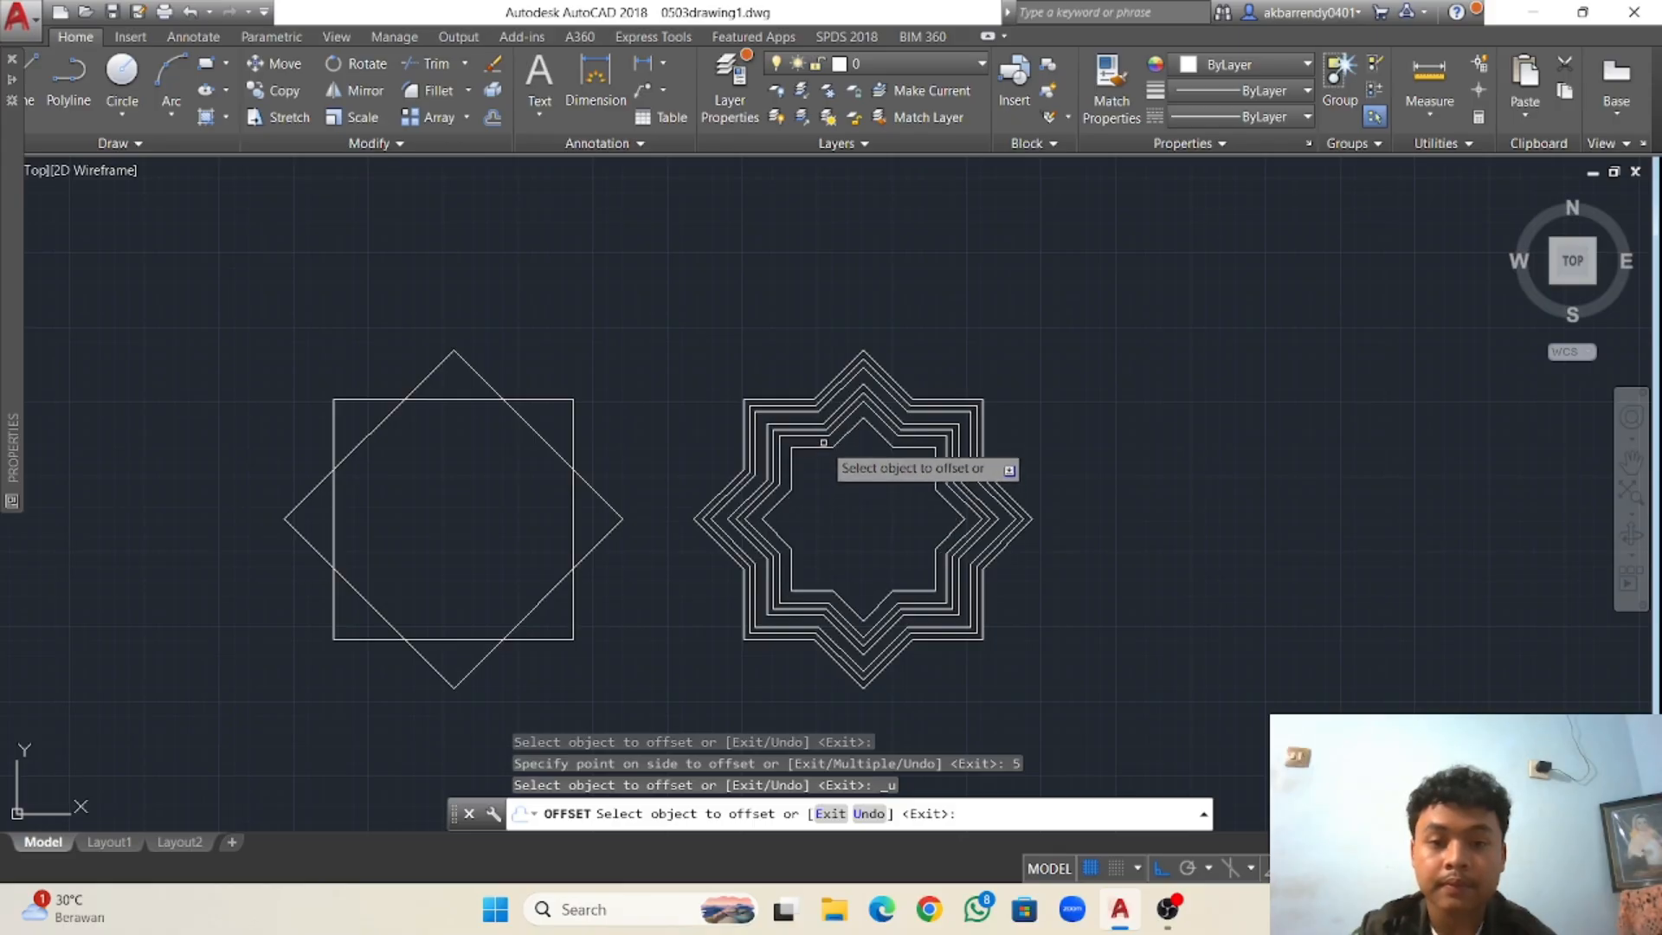
Offset the innermost star inward three times by 5, each time from the newest star.
{"action": "left_click", "coordinate": [824, 443]}
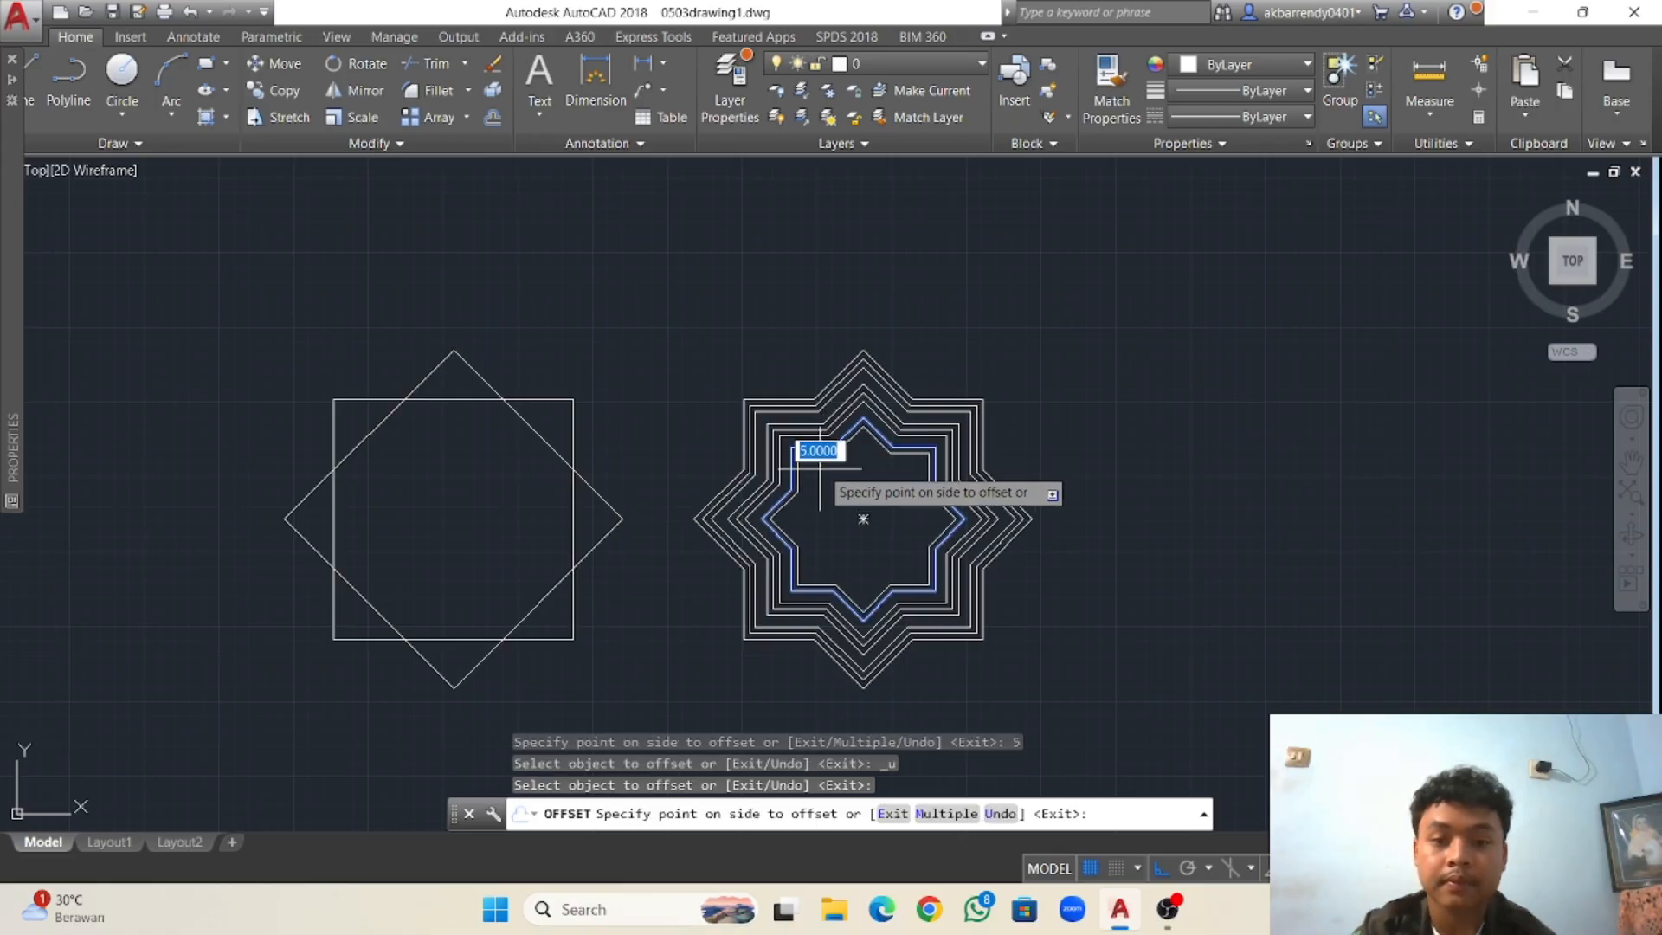
{"action": "left_click", "coordinate": [821, 467]}
{"action": "left_click", "coordinate": [829, 453]}
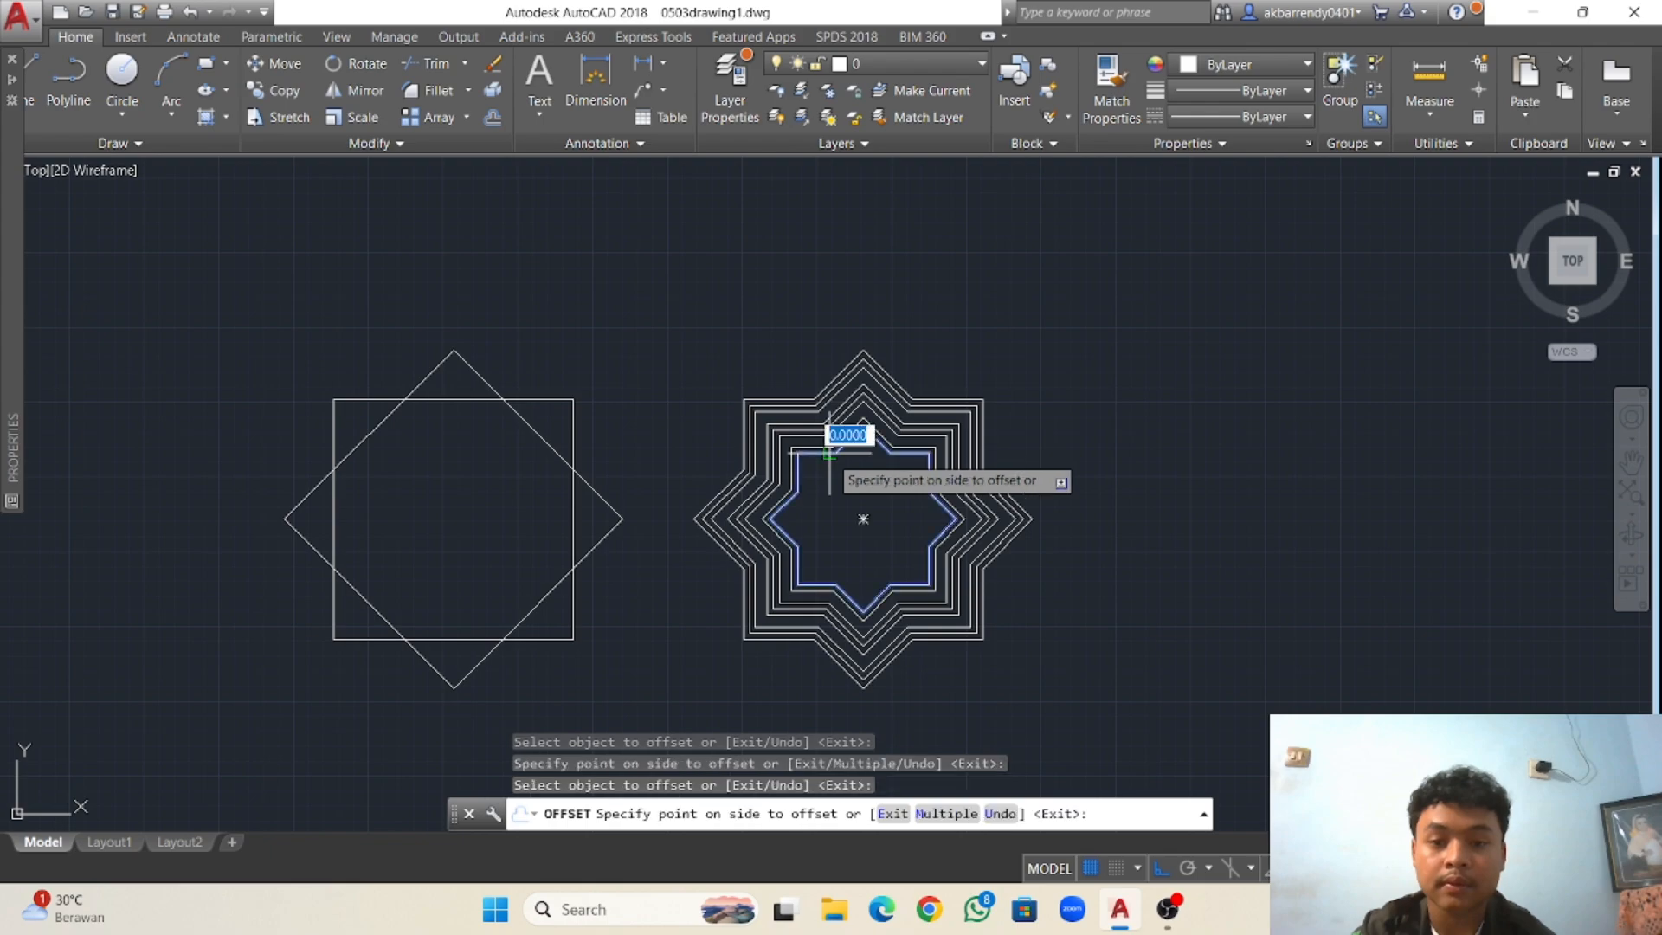
{"action": "left_click", "coordinate": [827, 459]}
{"action": "left_click", "coordinate": [828, 459]}
{"action": "left_click", "coordinate": [829, 461]}
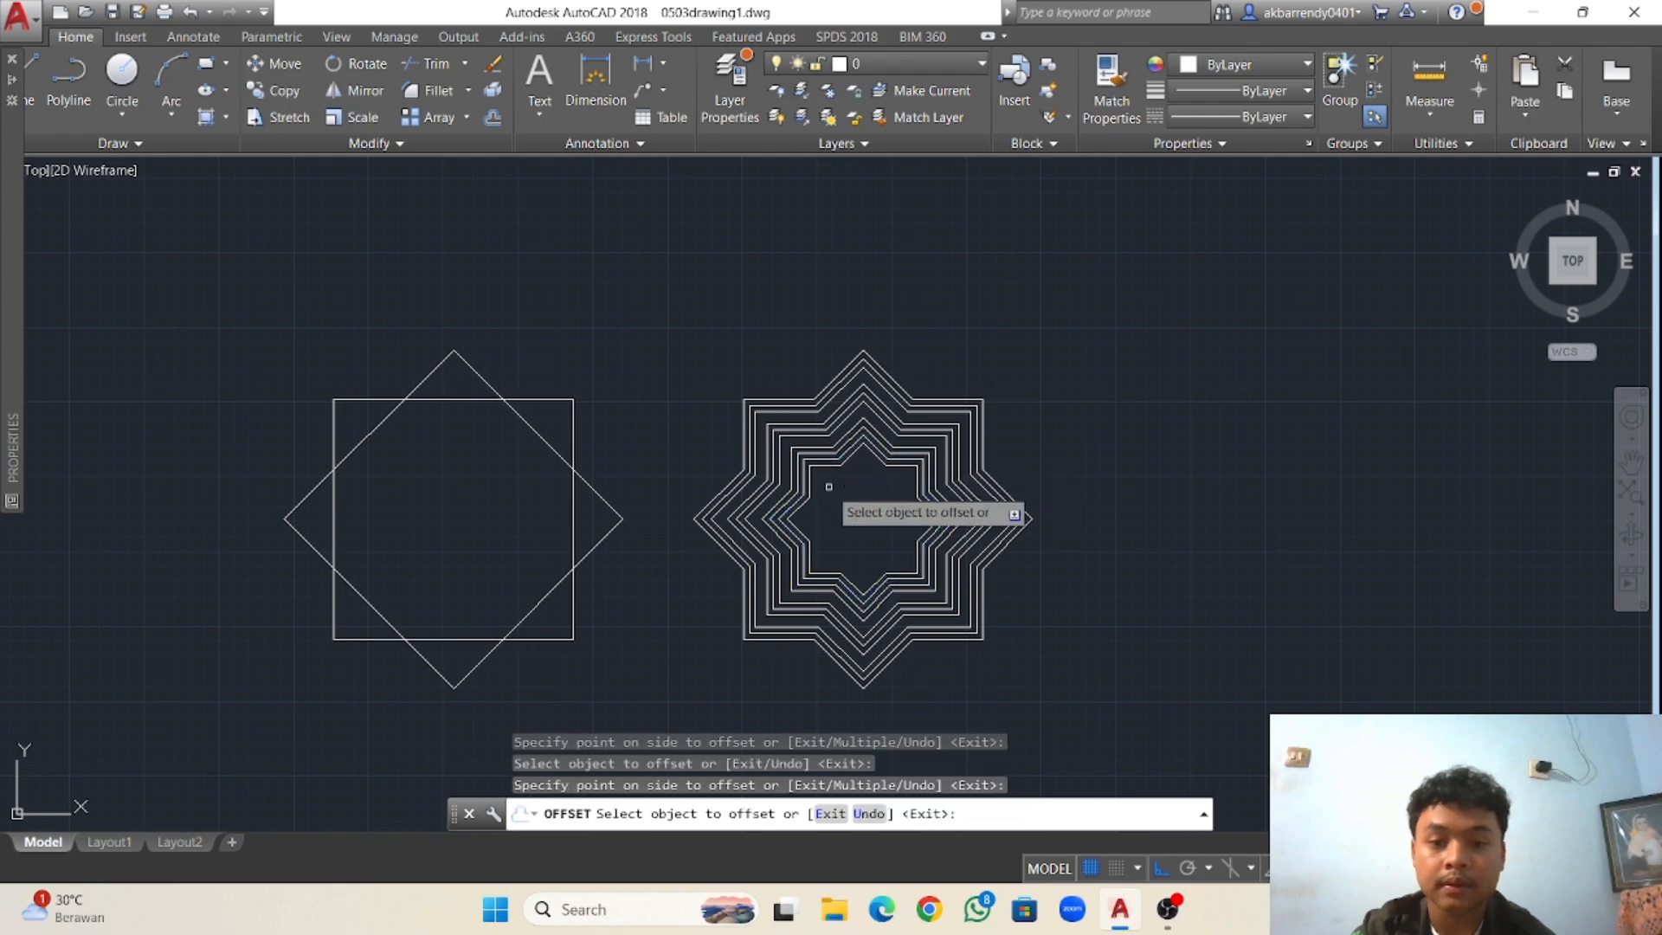
Offset the innermost star inward by 20 to form a small central star.
{"action": "scroll", "coordinate": [829, 463], "scroll_direction": "up", "scroll_amount": 4}
{"action": "left_click", "coordinate": [830, 463]}
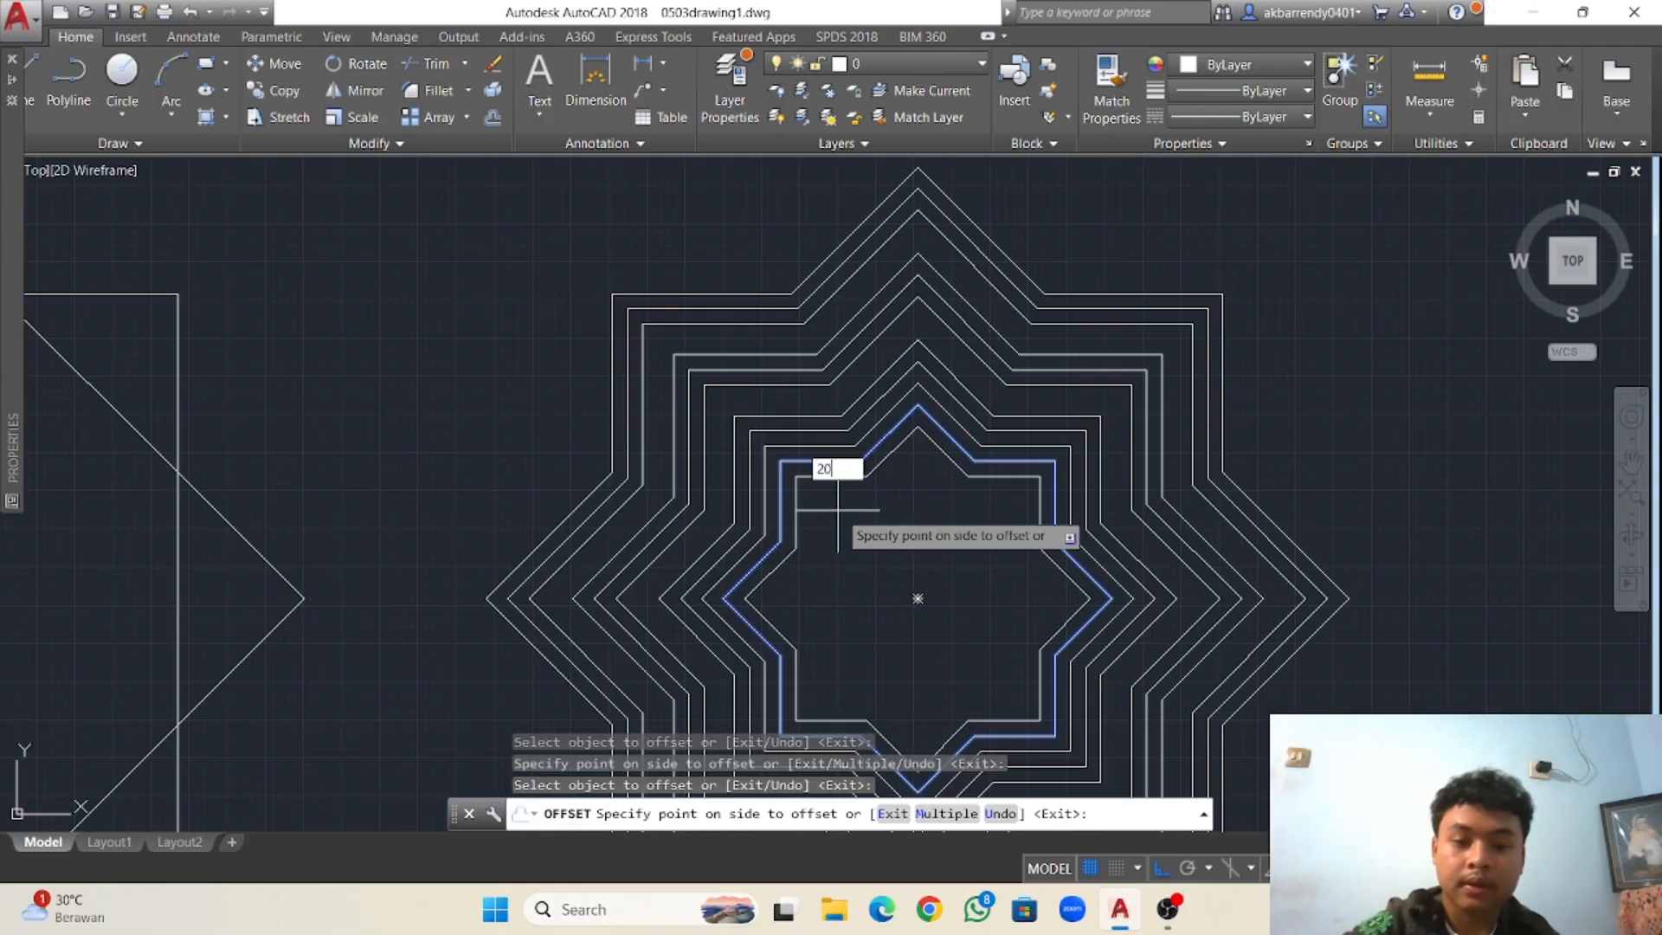
{"action": "type", "text": "20"}
{"action": "key", "text": "Return"}
{"action": "scroll", "coordinate": [836, 519], "scroll_direction": "down", "scroll_amount": 5}
{"action": "scroll", "coordinate": [838, 544], "scroll_direction": "up", "scroll_amount": 4}
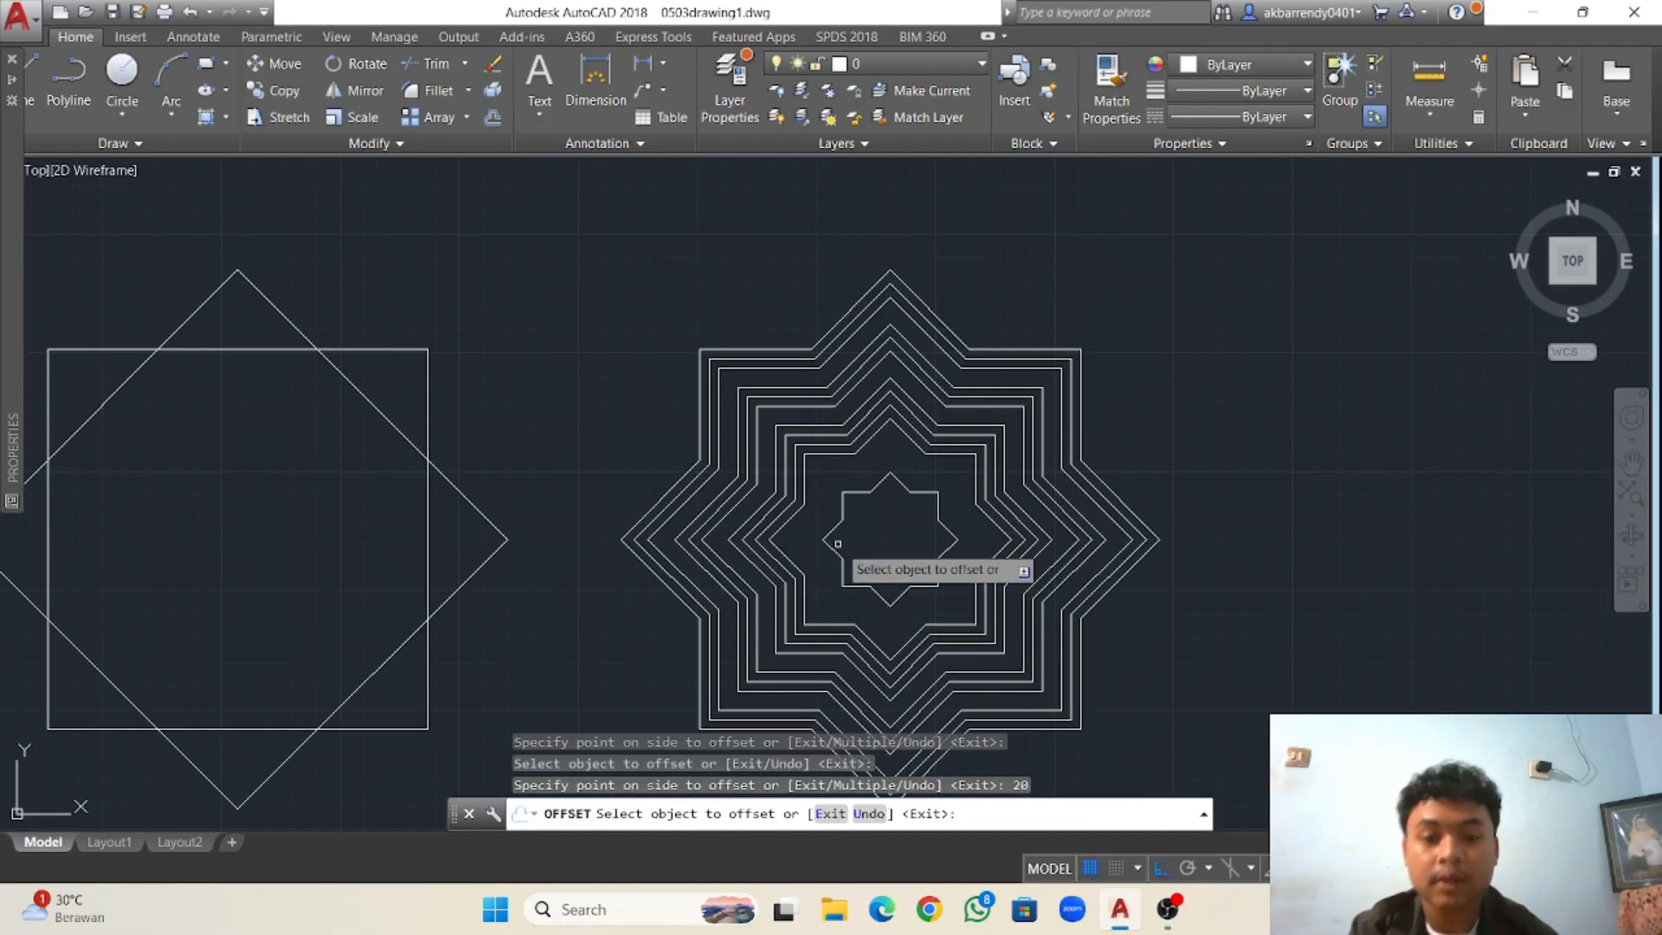
{"action": "middle_click_drag", "start_coordinate": [852, 538], "coordinate": [894, 475]}
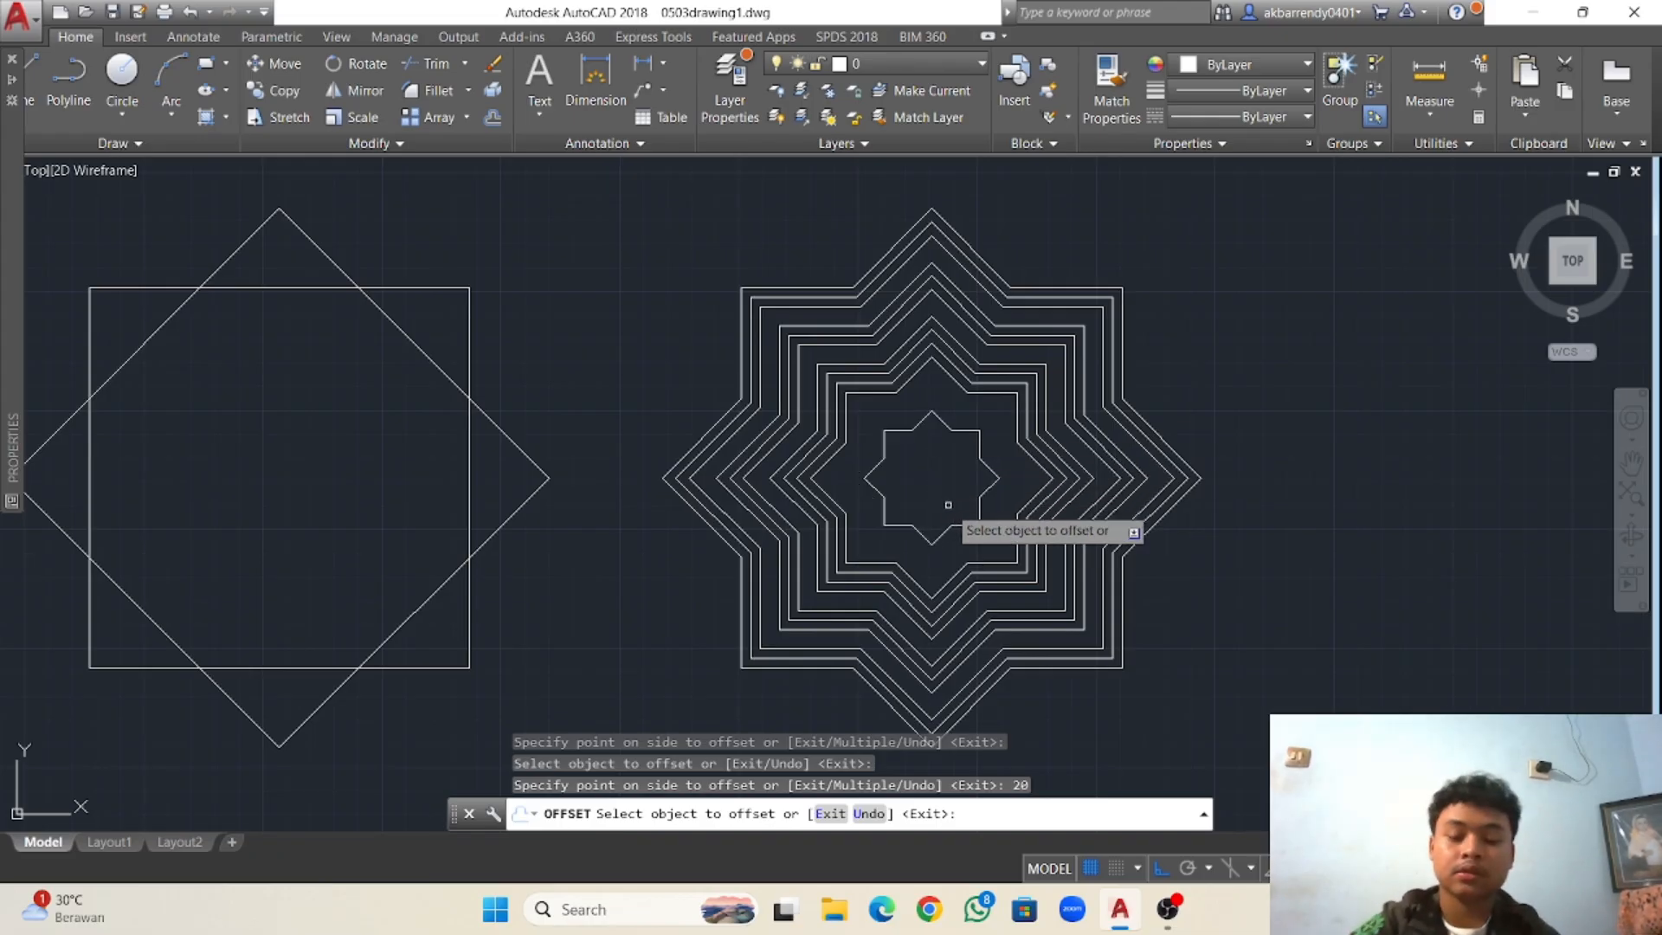
{"action": "type", "text": "20"}
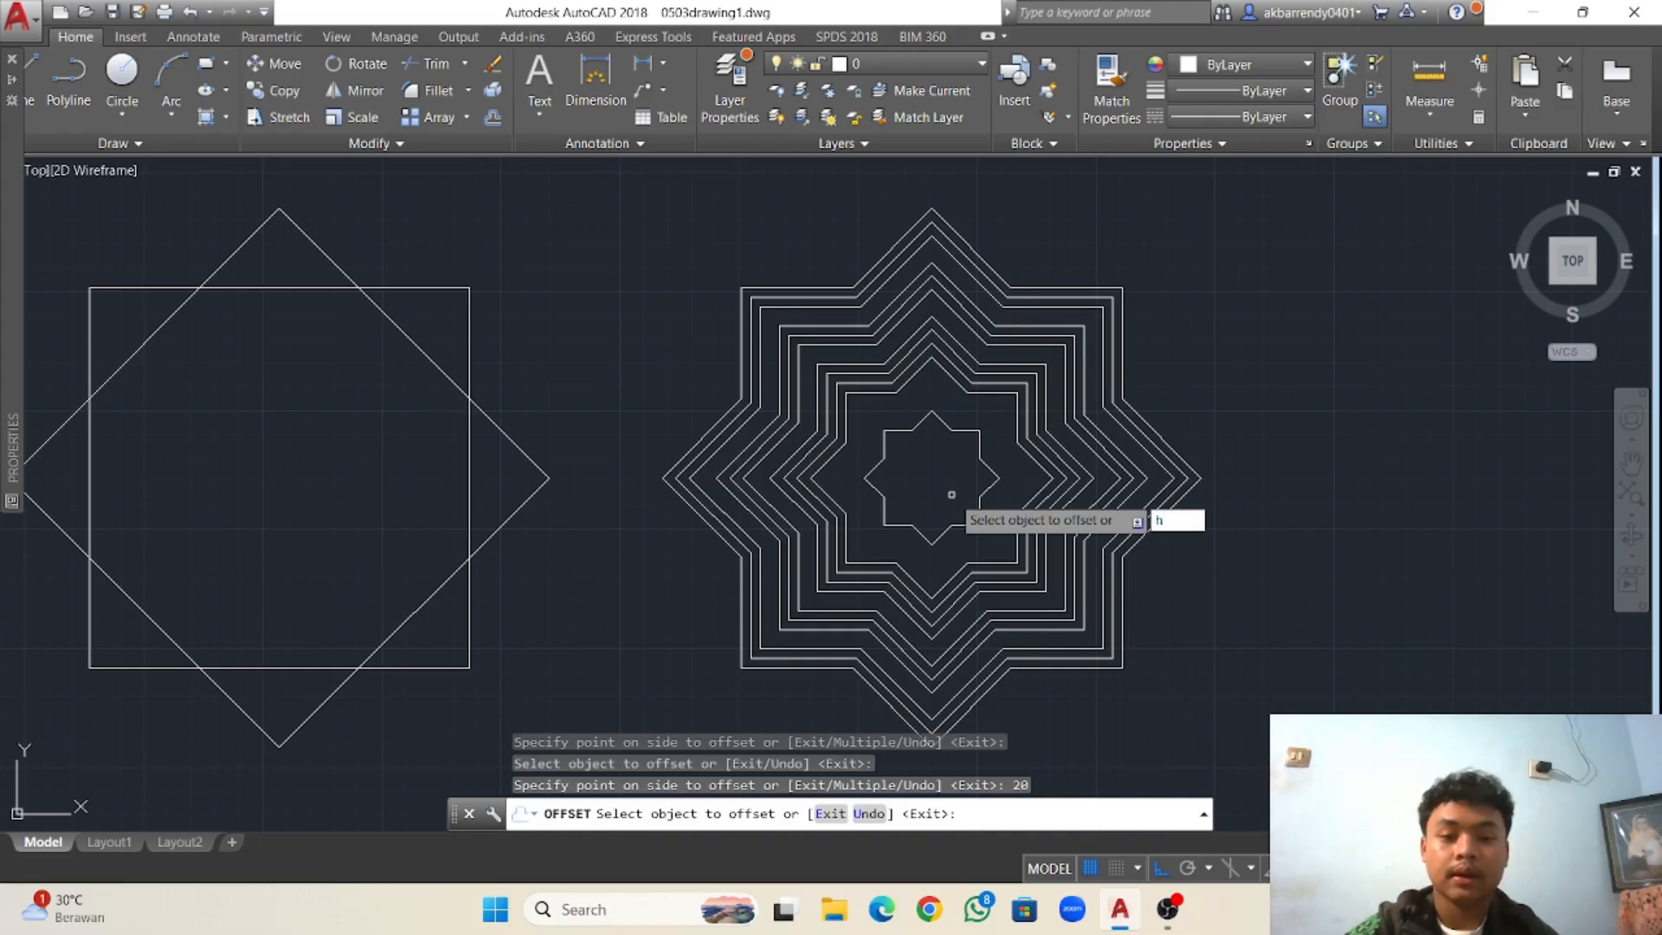
{"action": "key", "text": "Return"}
{"action": "key", "text": "Escape"}
{"action": "key", "text": "Escape"}
{"action": "key", "text": "Escape"}
{"action": "key", "text": "Escape"}
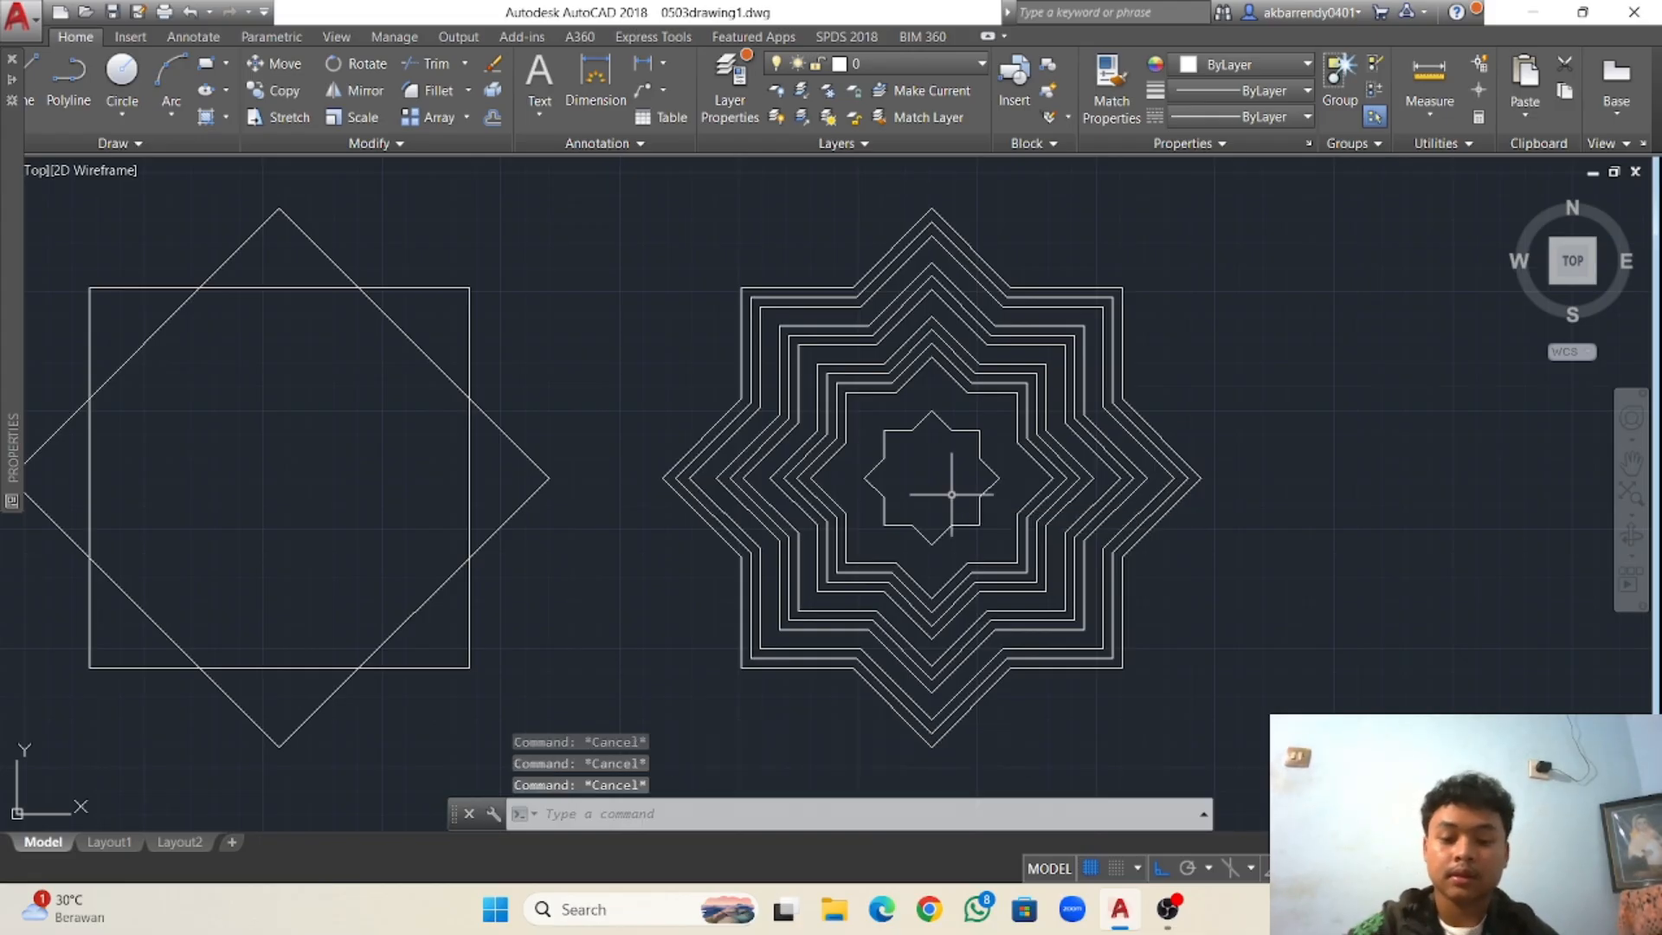
Hatch the small central star with the GR_SPHER gradient pattern.
{"action": "type", "text": "h"}
{"action": "key", "text": "Return"}
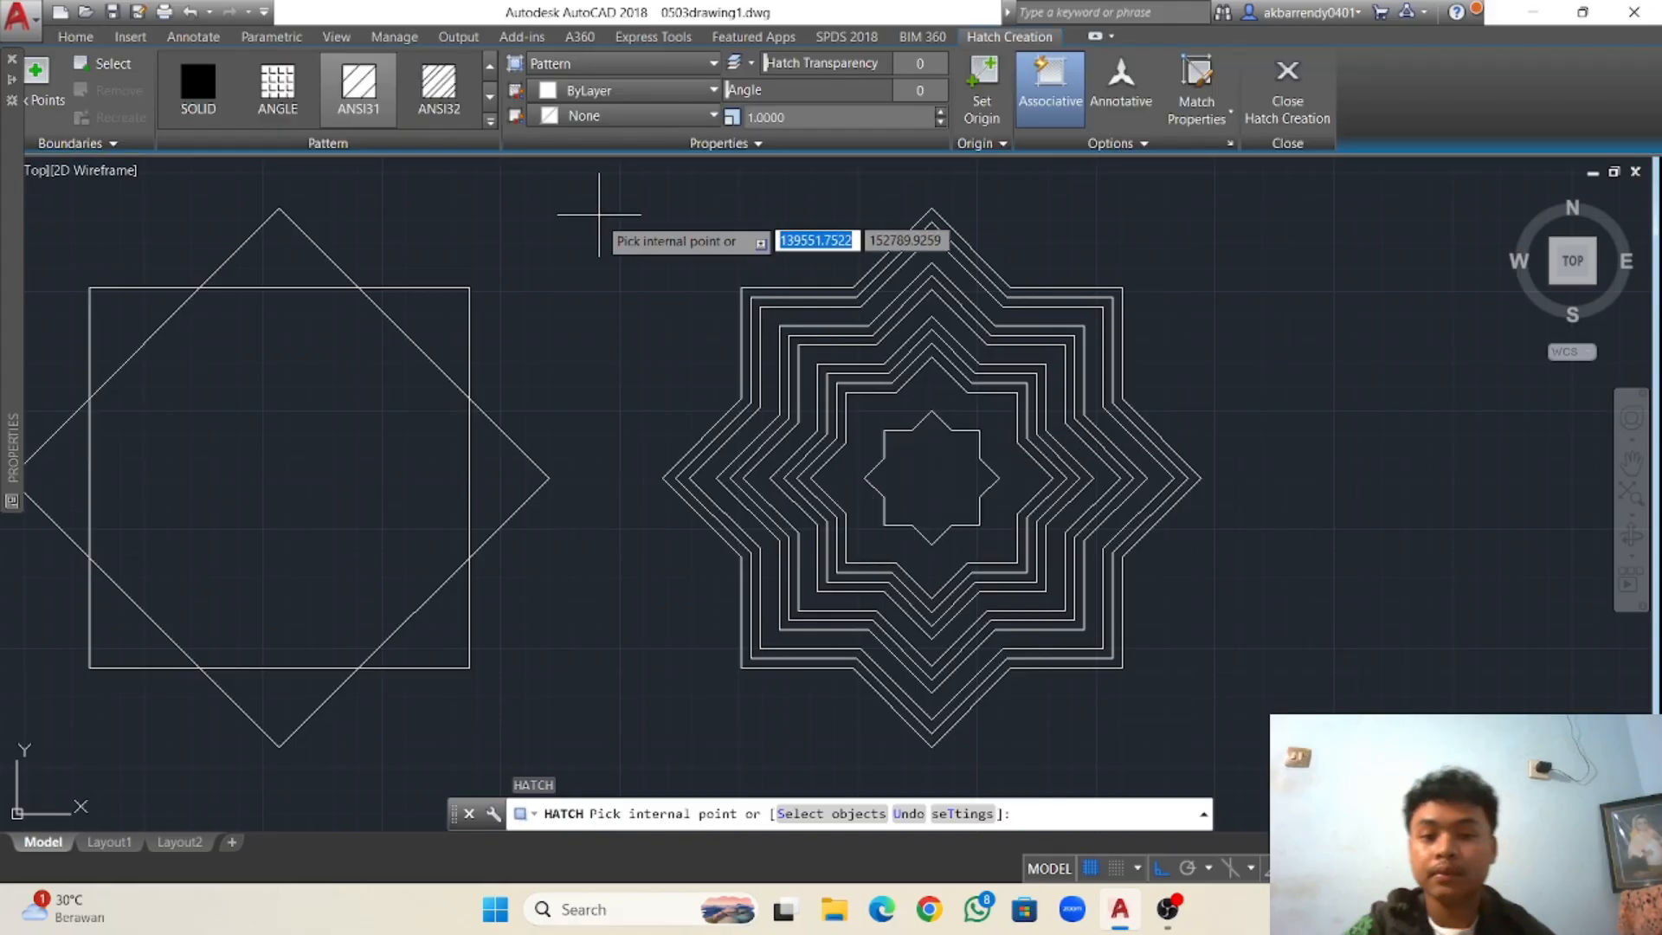
{"action": "left_click", "coordinate": [490, 122]}
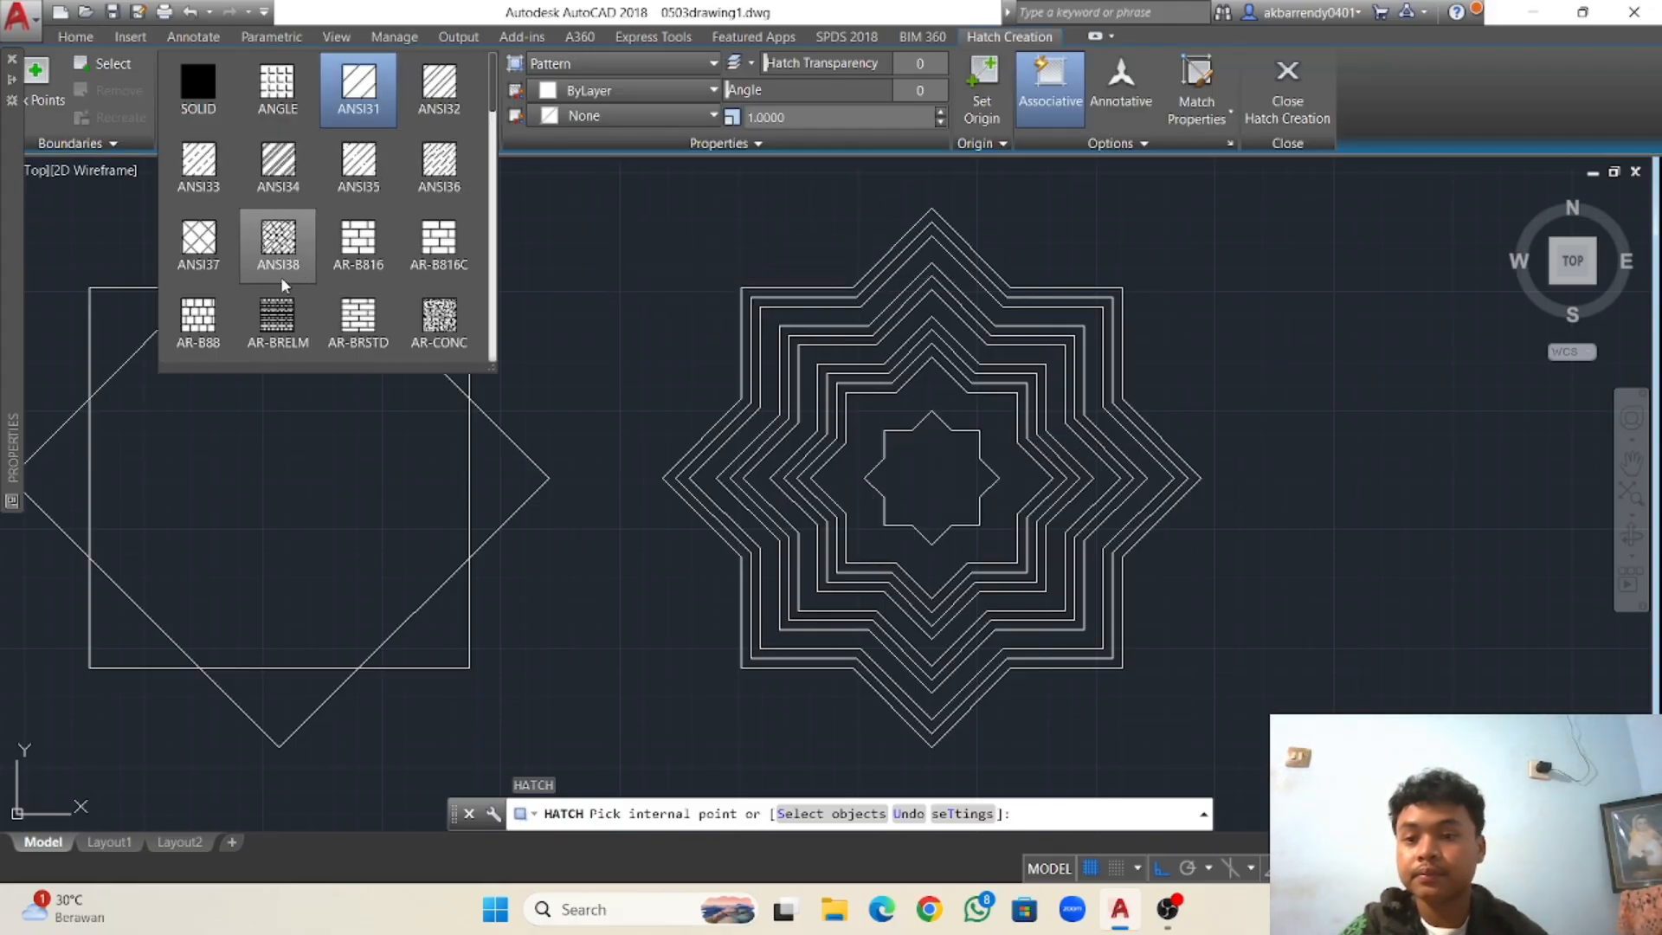
{"action": "scroll", "coordinate": [280, 277], "scroll_direction": "down", "scroll_amount": 1}
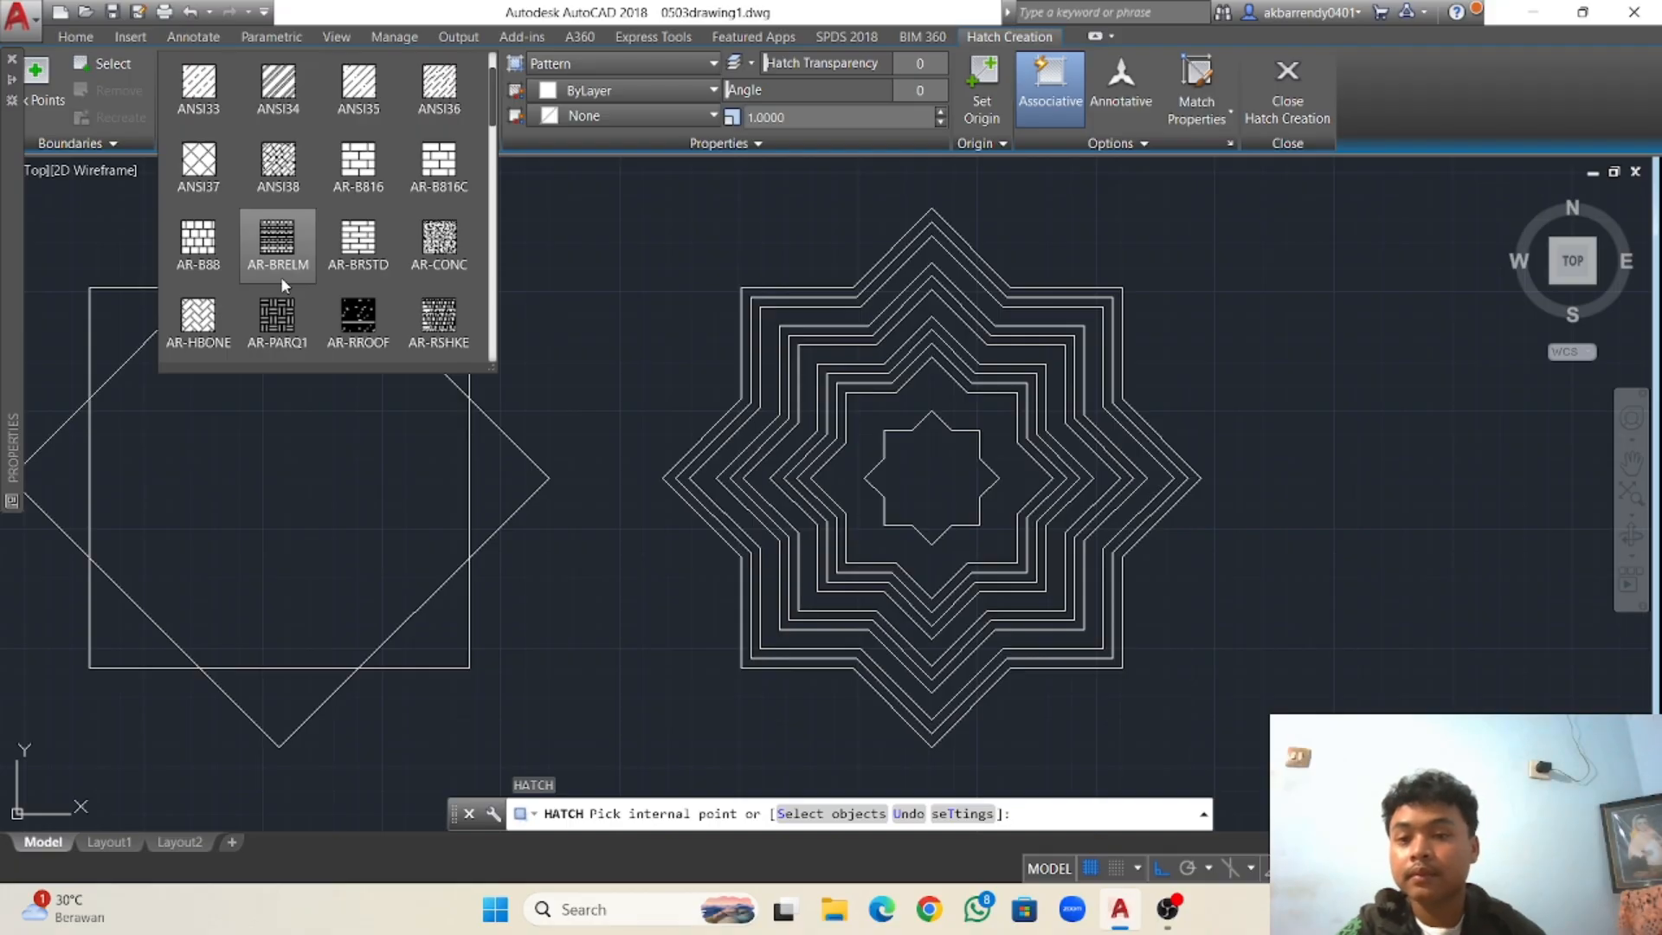
{"action": "scroll", "coordinate": [280, 277], "scroll_direction": "down", "scroll_amount": 7}
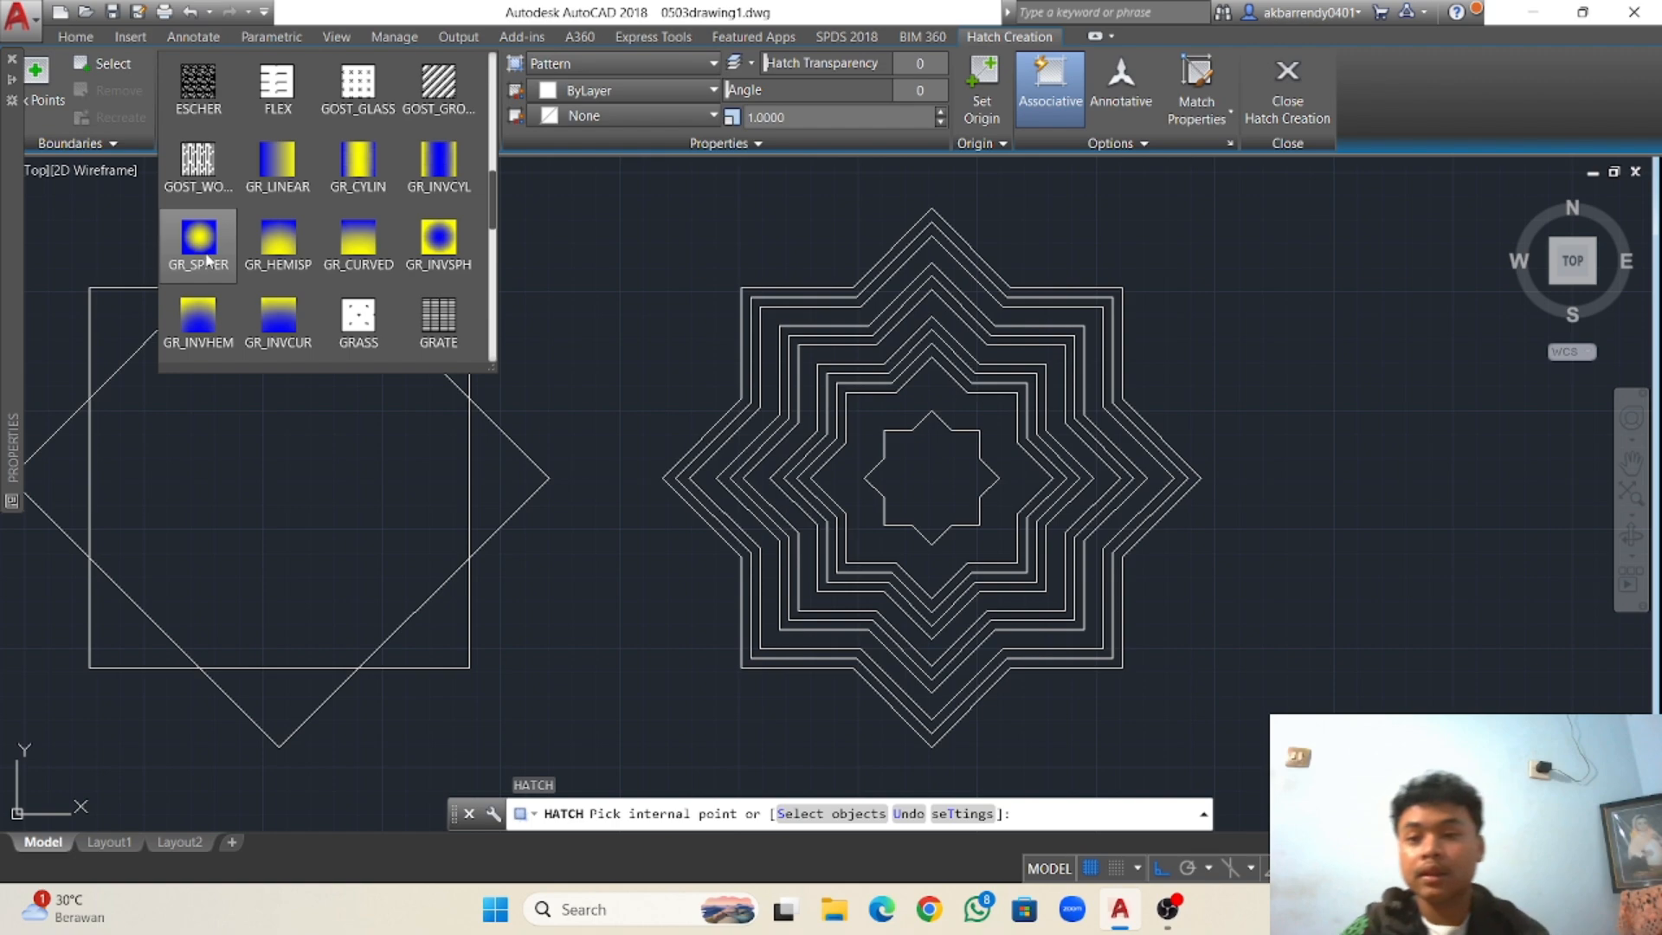
{"action": "left_click", "coordinate": [199, 246]}
{"action": "left_click", "coordinate": [926, 486]}
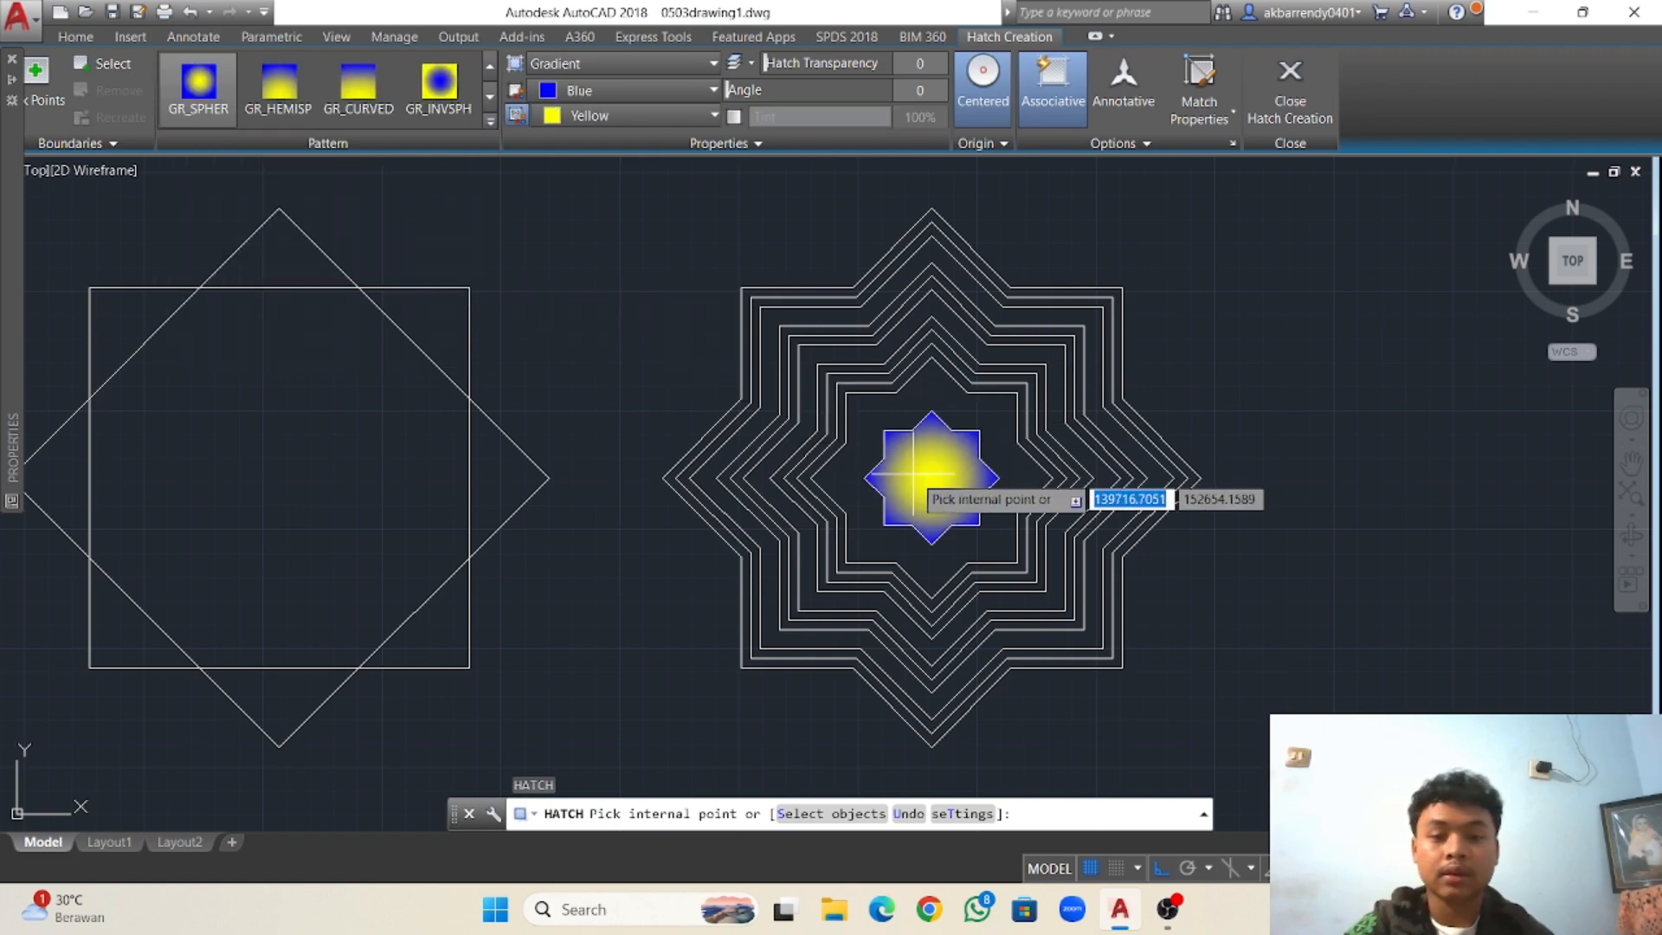
Set the central star's gradient colours to black (0,0,0) and white, and finish the hatch.
{"action": "left_click", "coordinate": [559, 92]}
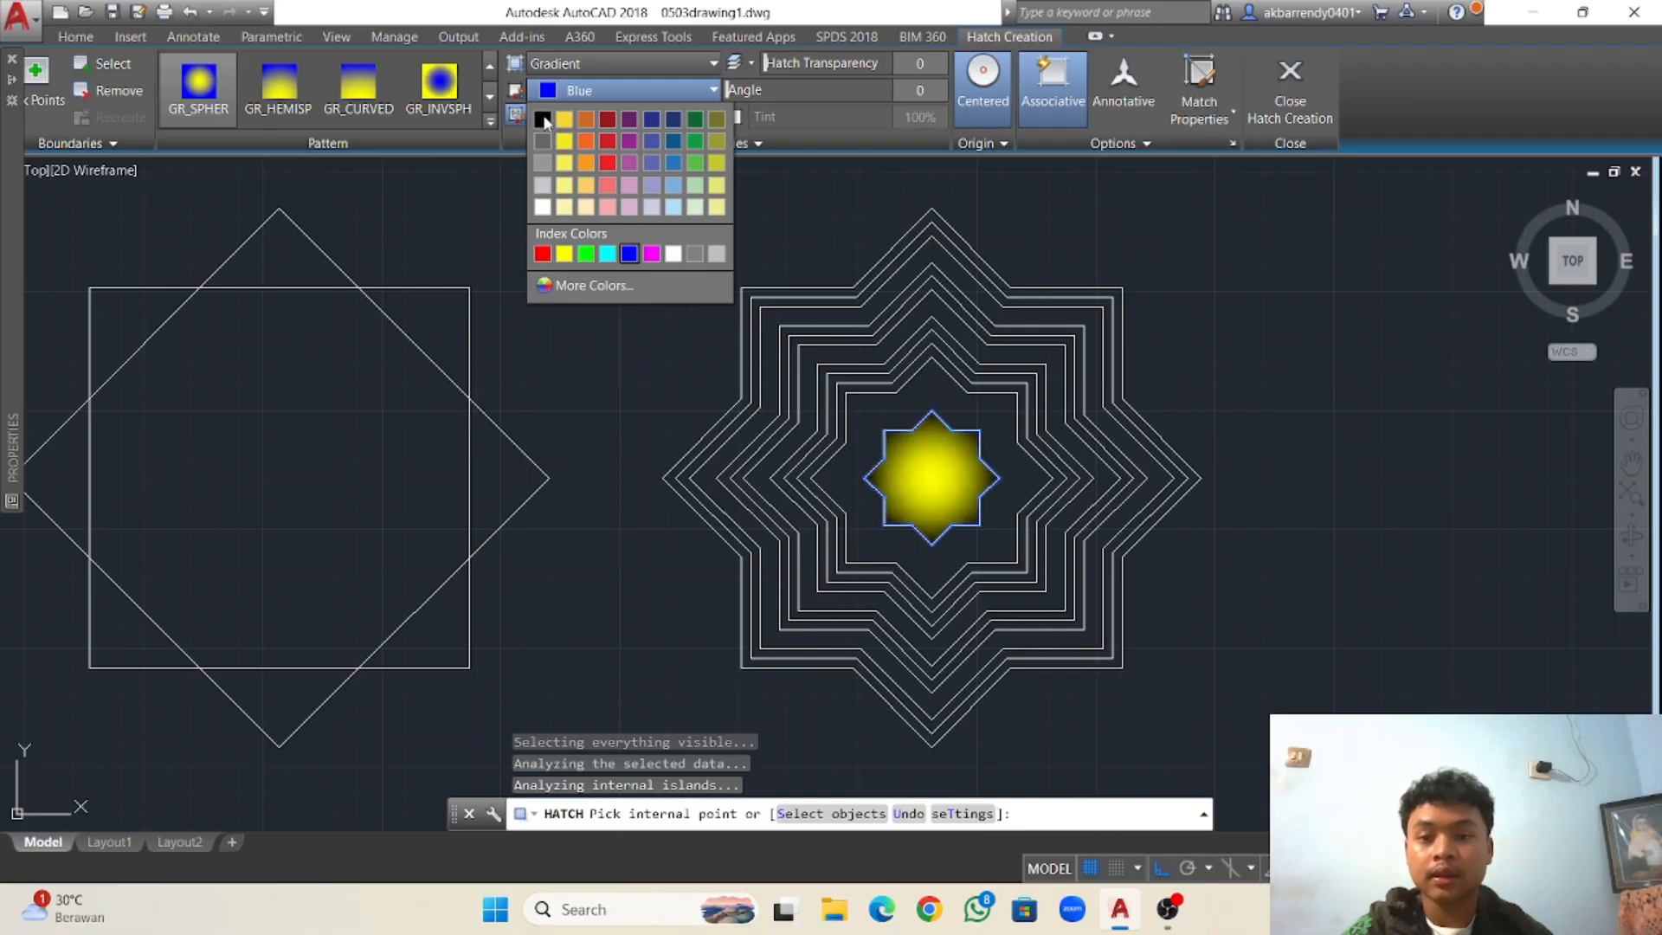
{"action": "left_click", "coordinate": [543, 117]}
{"action": "left_click", "coordinate": [558, 116]}
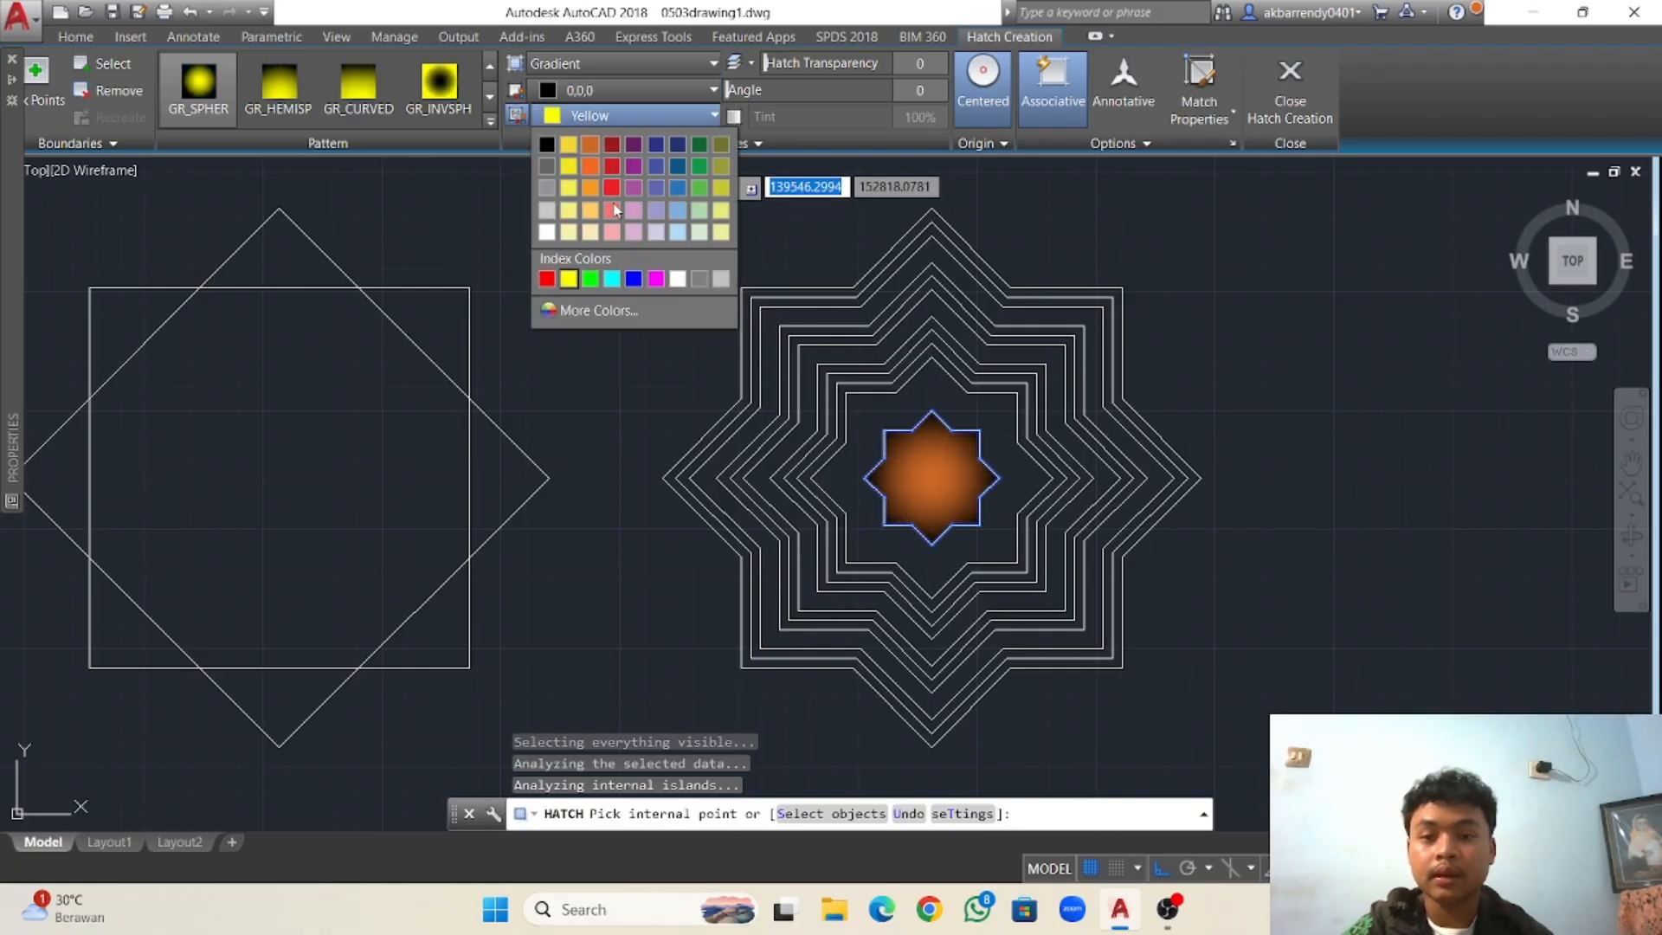
{"action": "left_click", "coordinate": [676, 277]}
{"action": "scroll", "coordinate": [762, 325], "scroll_direction": "down", "scroll_amount": 2}
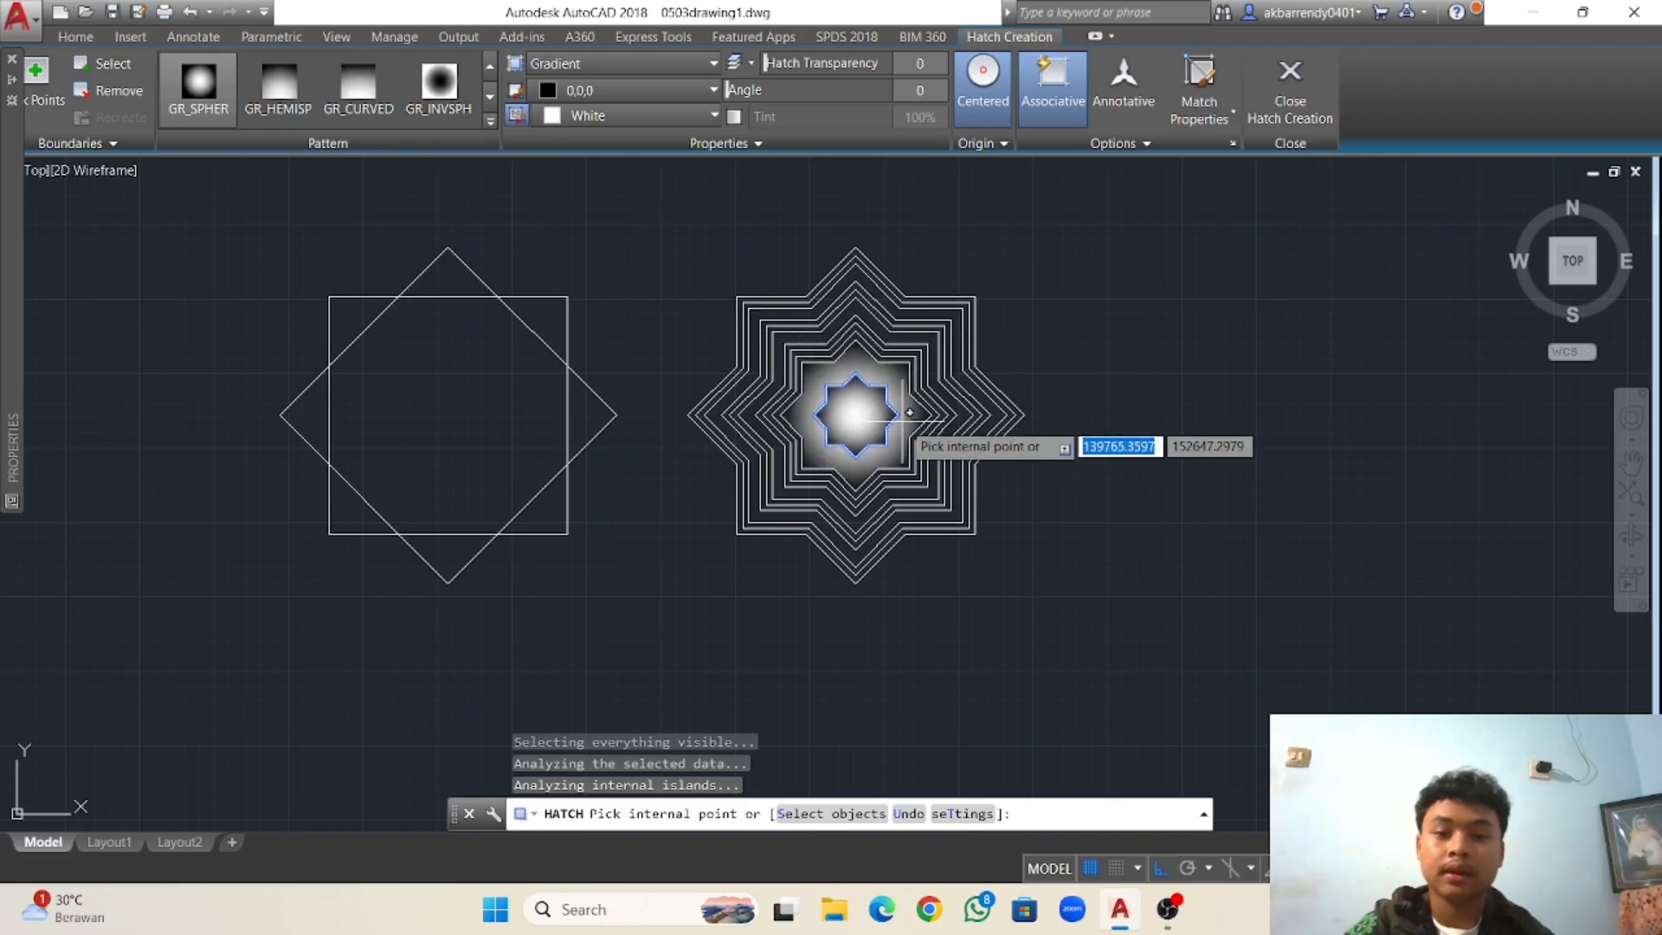
{"action": "scroll", "coordinate": [853, 364], "scroll_direction": "down", "scroll_amount": 2}
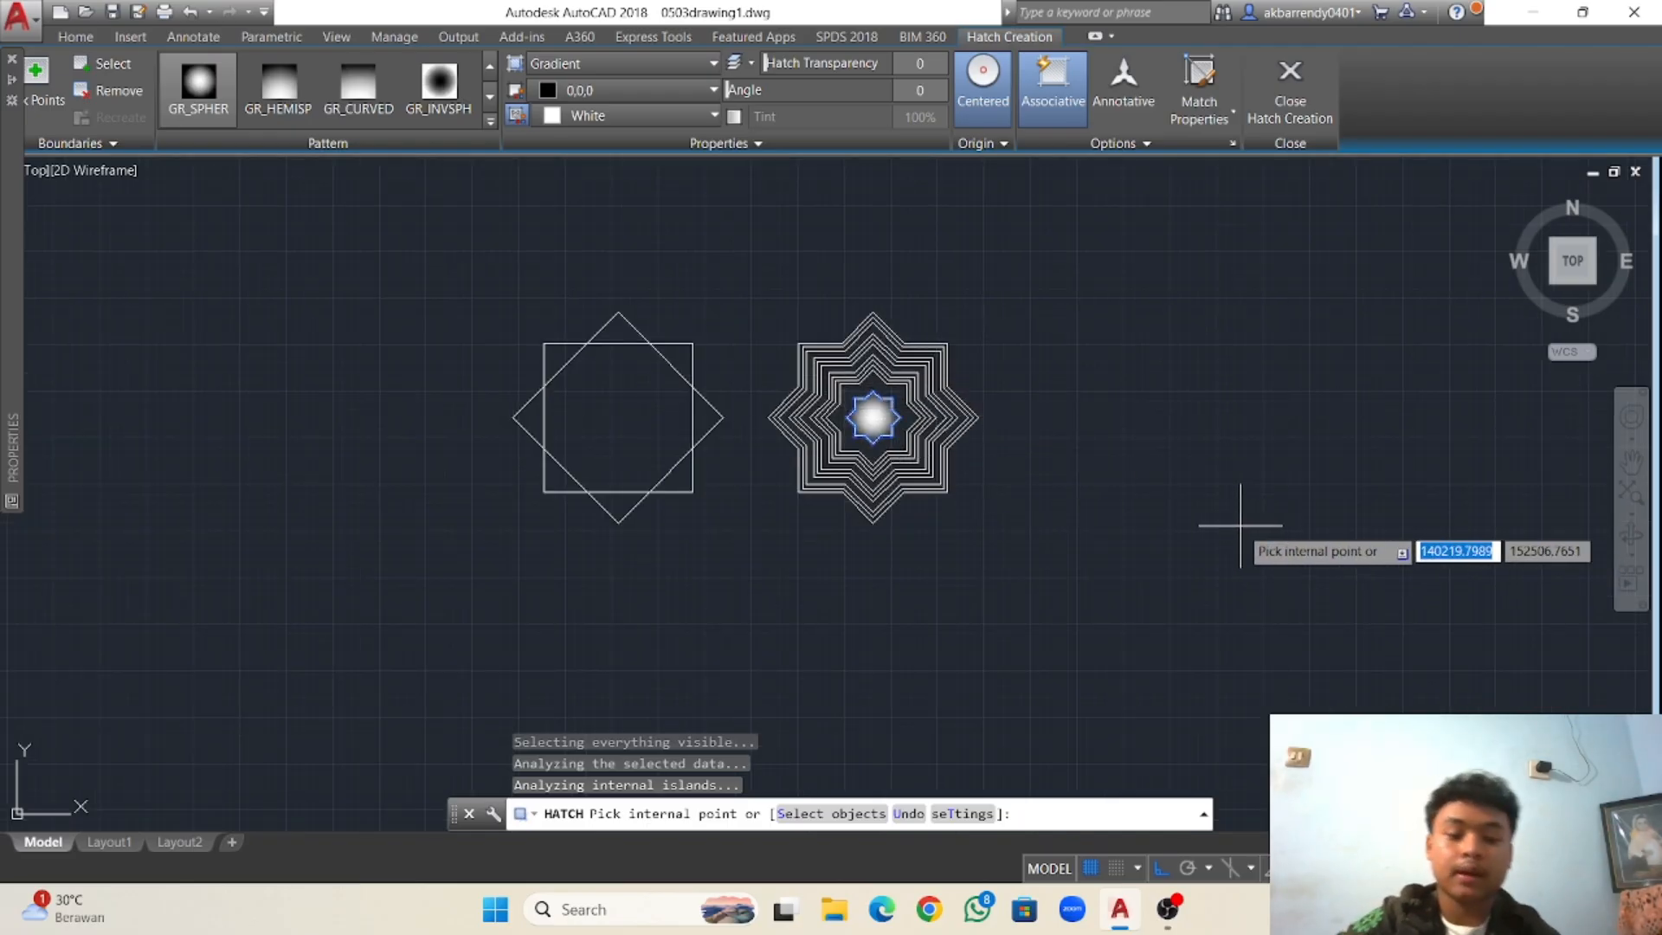
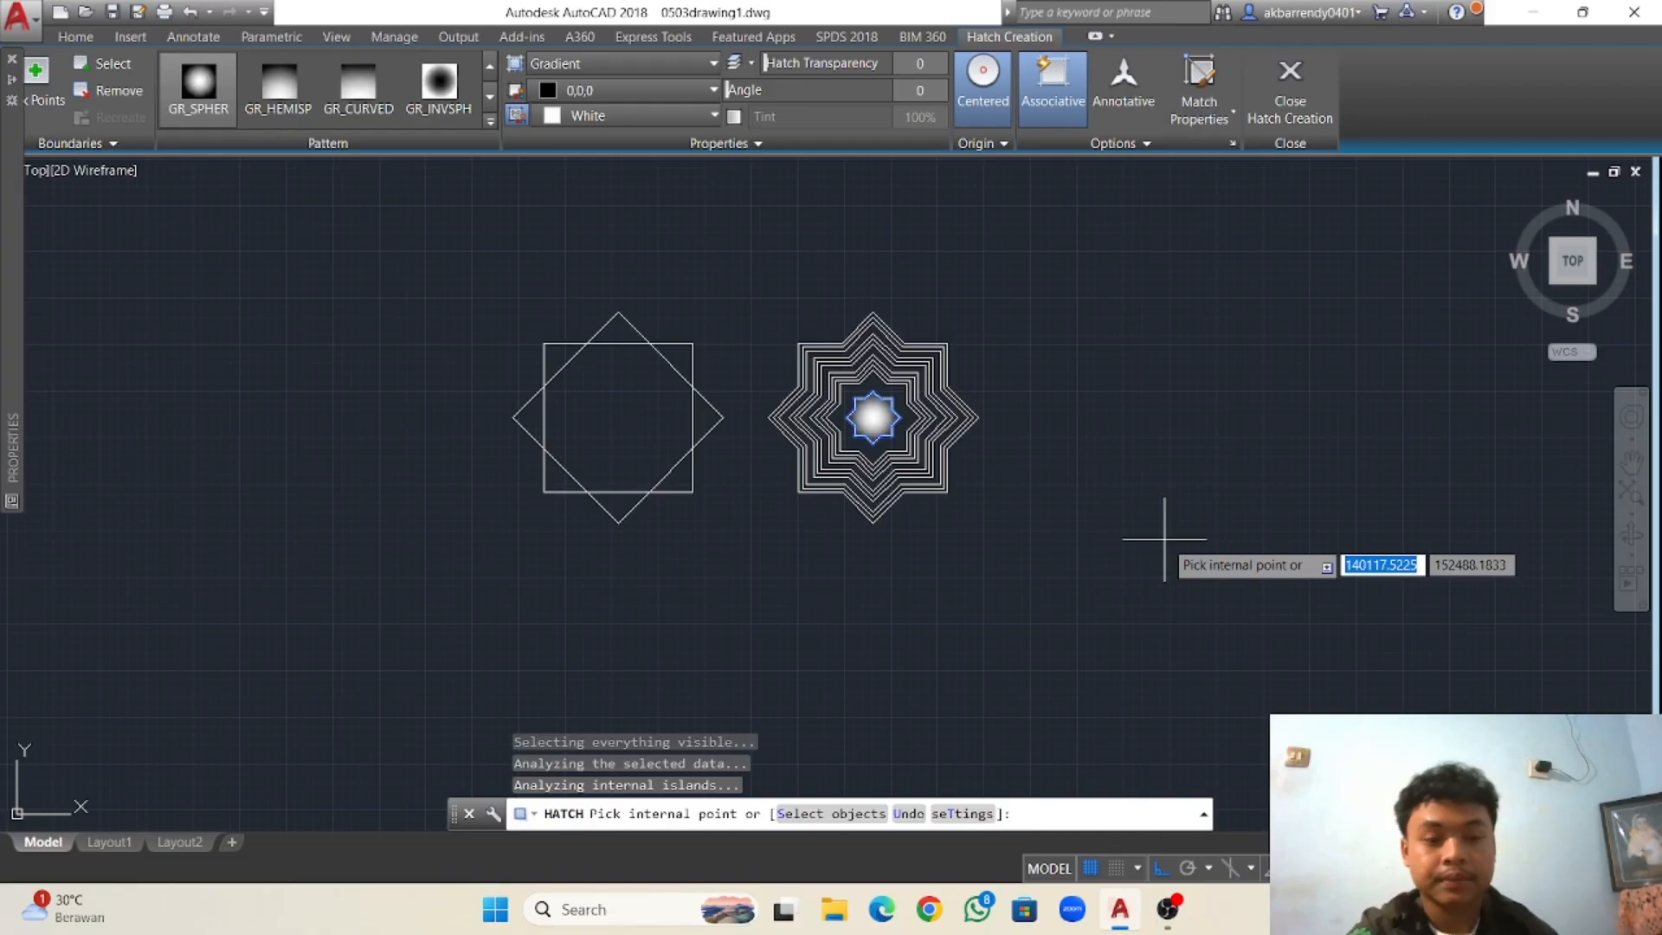
{"action": "key", "text": "Return"}
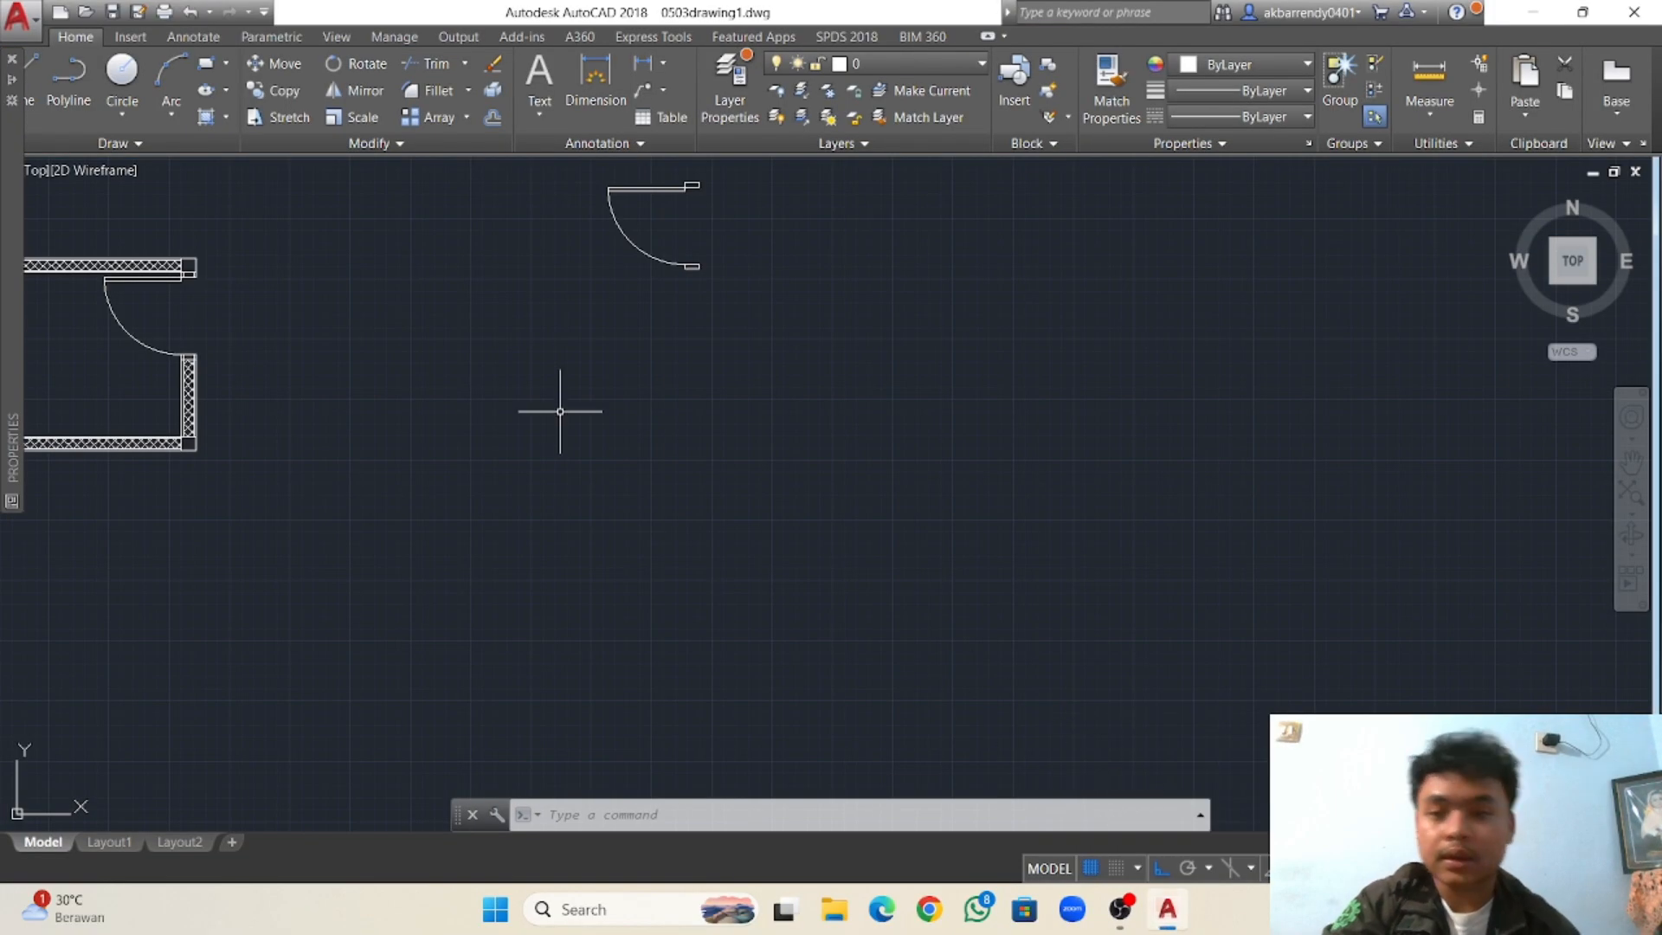
Draw a 200 by 200 square beside the room plan with hatched walls.
{"action": "middle_click_drag", "start_coordinate": [557, 415], "coordinate": [800, 476]}
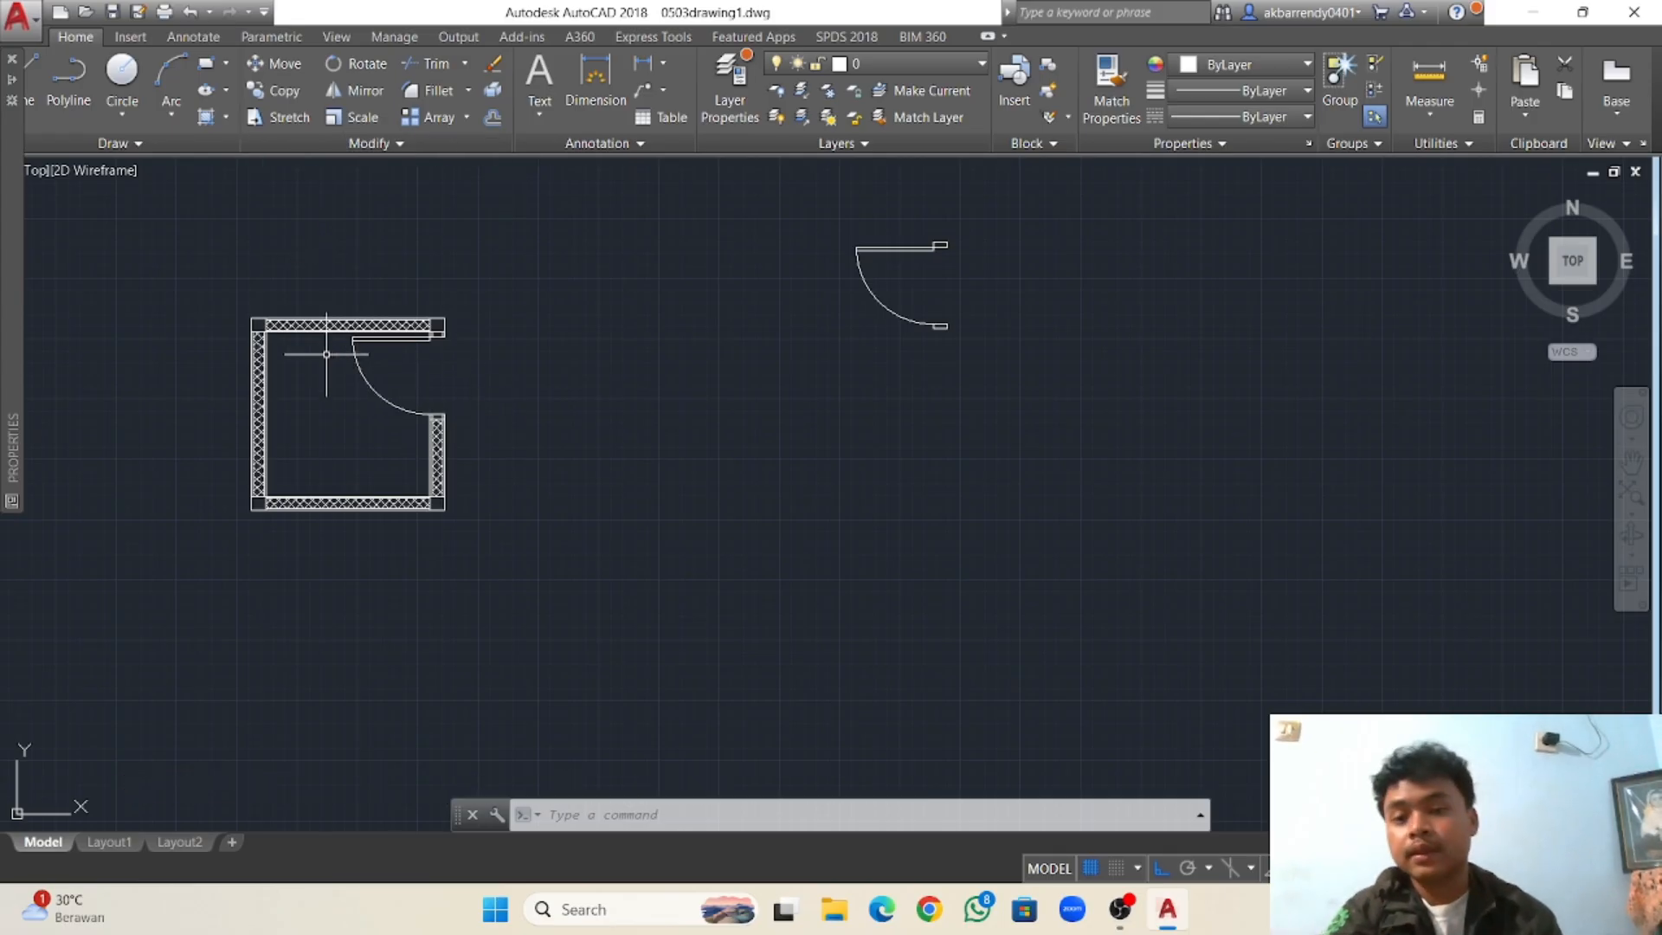
{"action": "scroll", "coordinate": [453, 402], "scroll_direction": "up", "scroll_amount": 2}
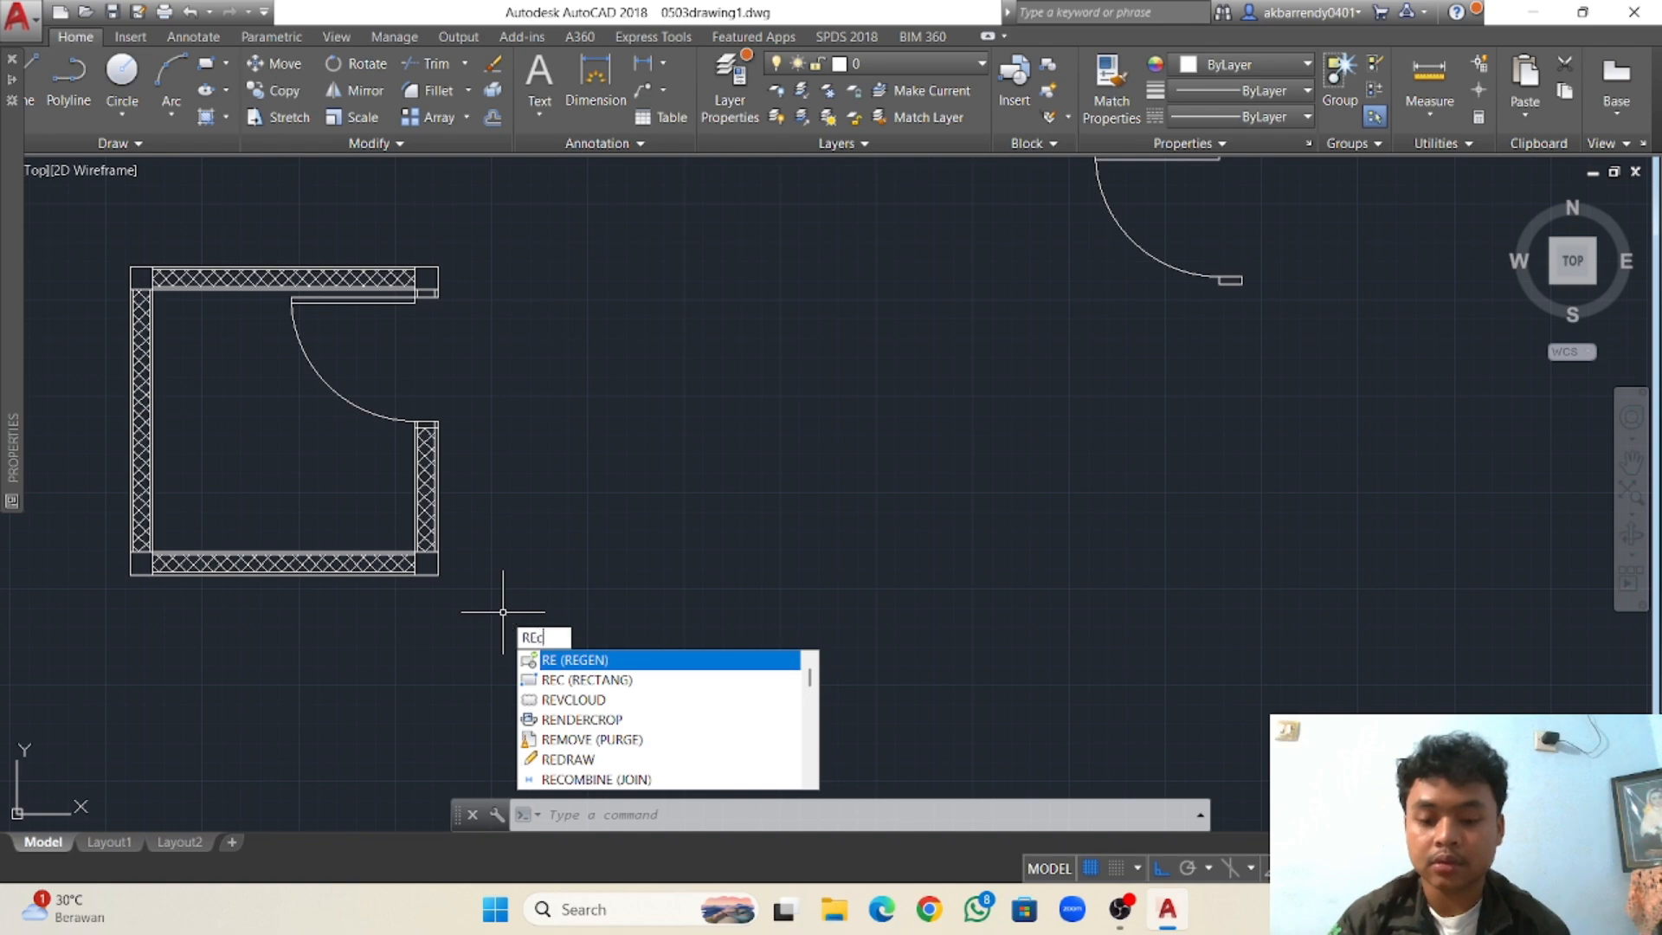
{"action": "key", "text": "Return"}
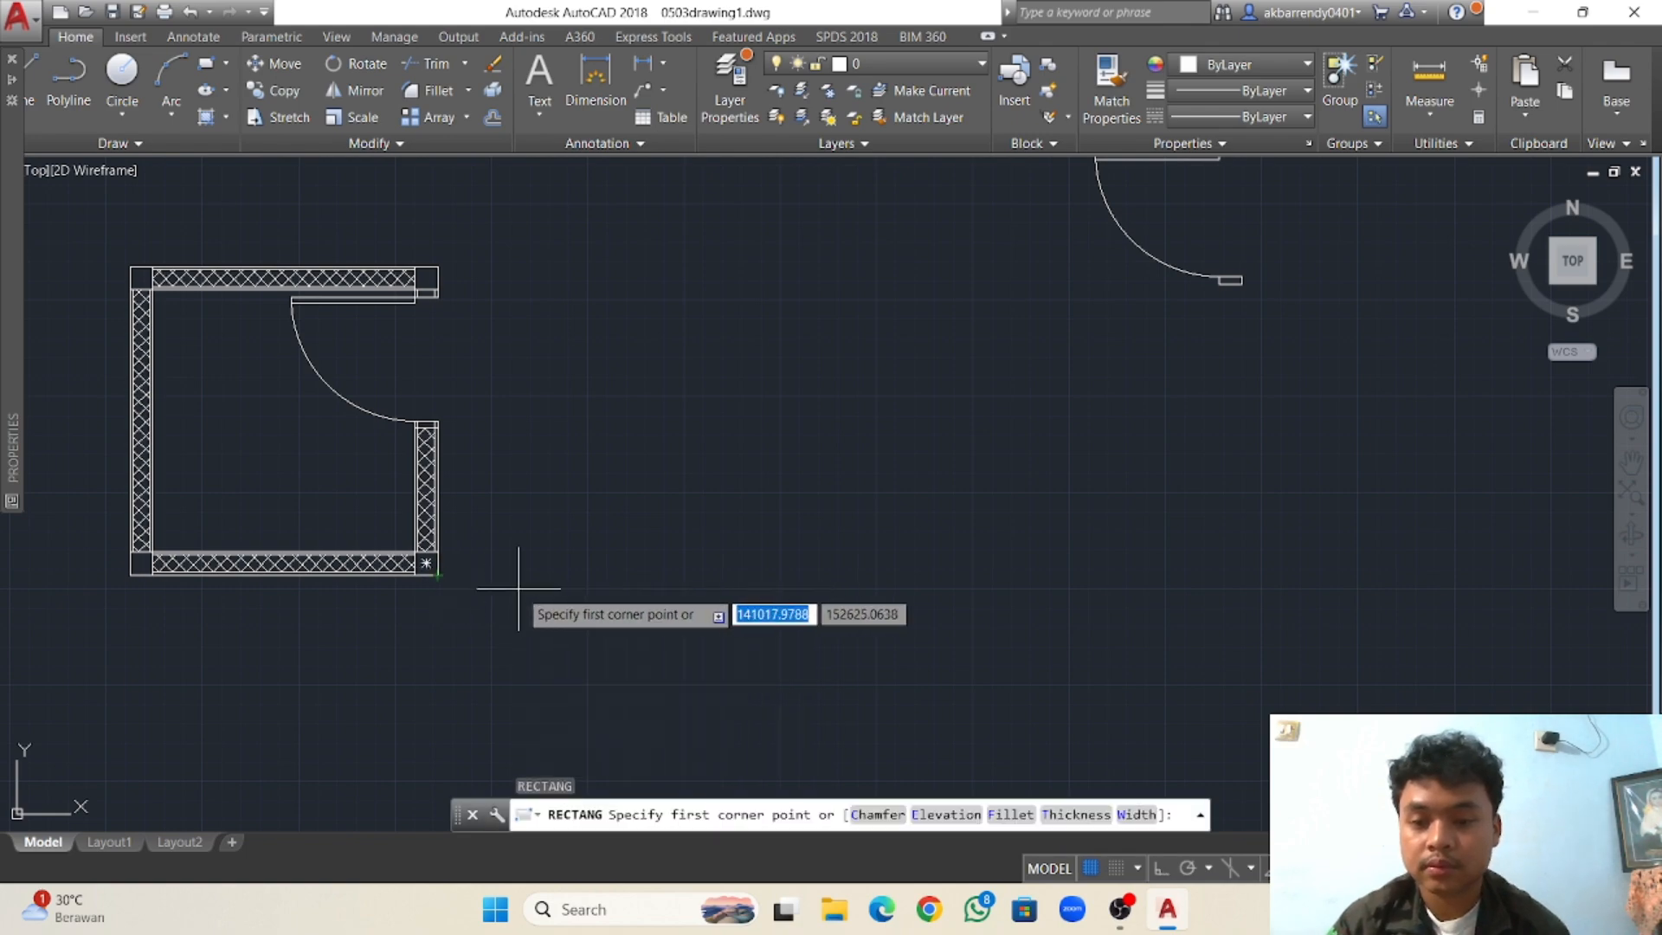
{"action": "left_click", "coordinate": [555, 575]}
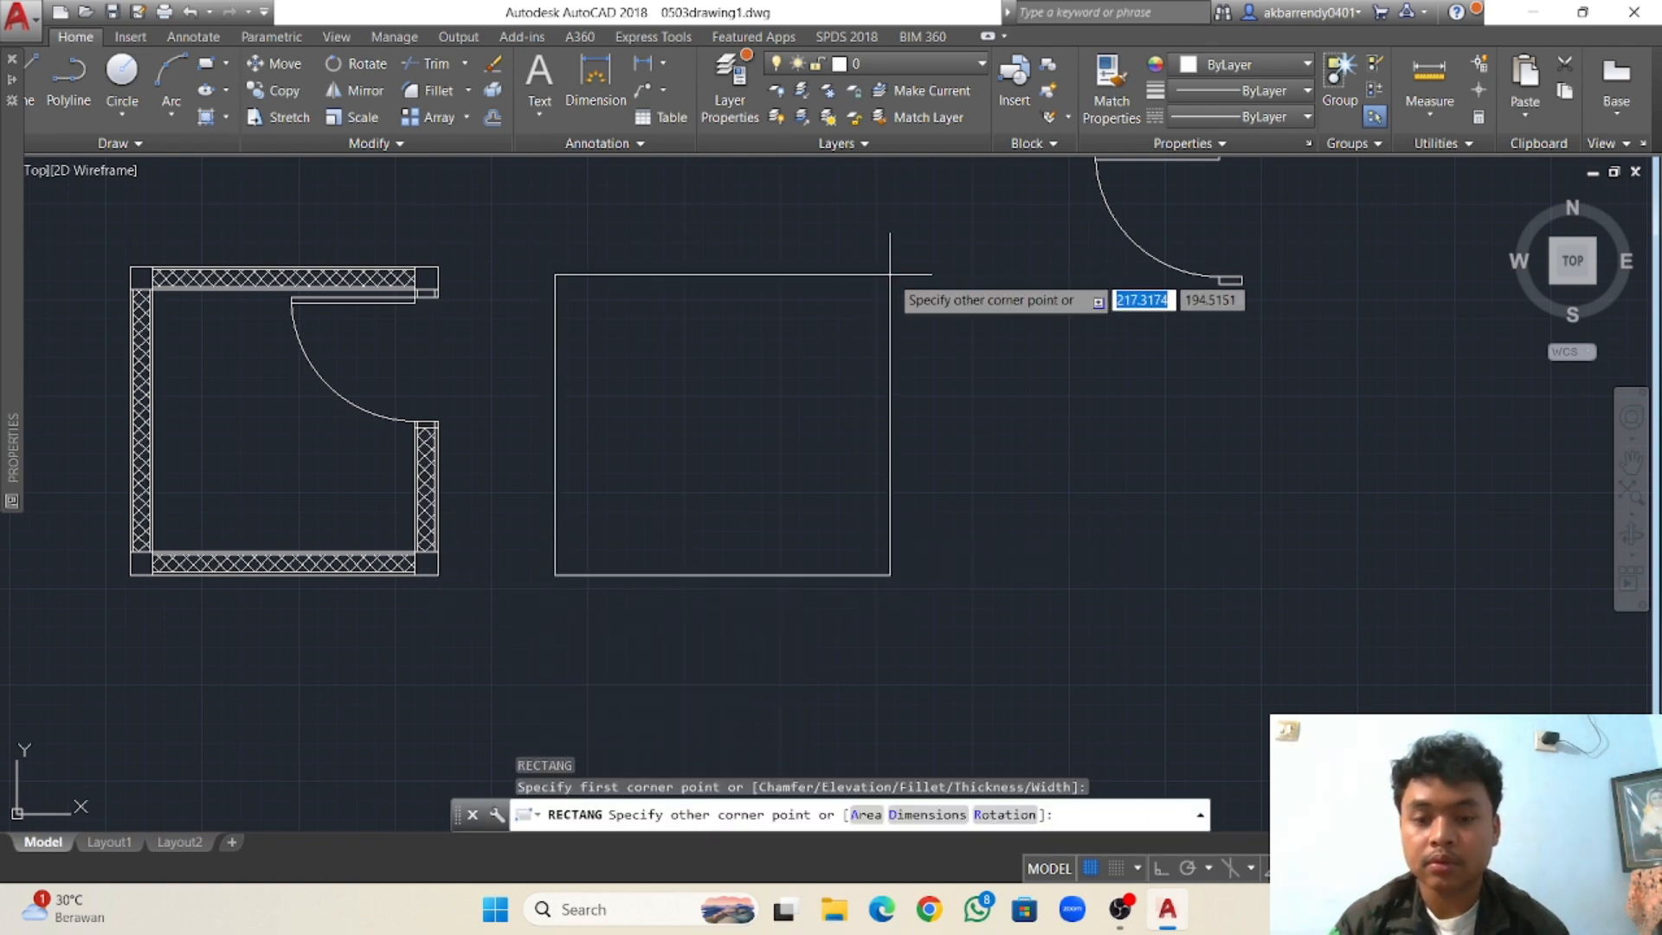
{"action": "type", "text": "200"}
{"action": "key", "text": "Tab"}
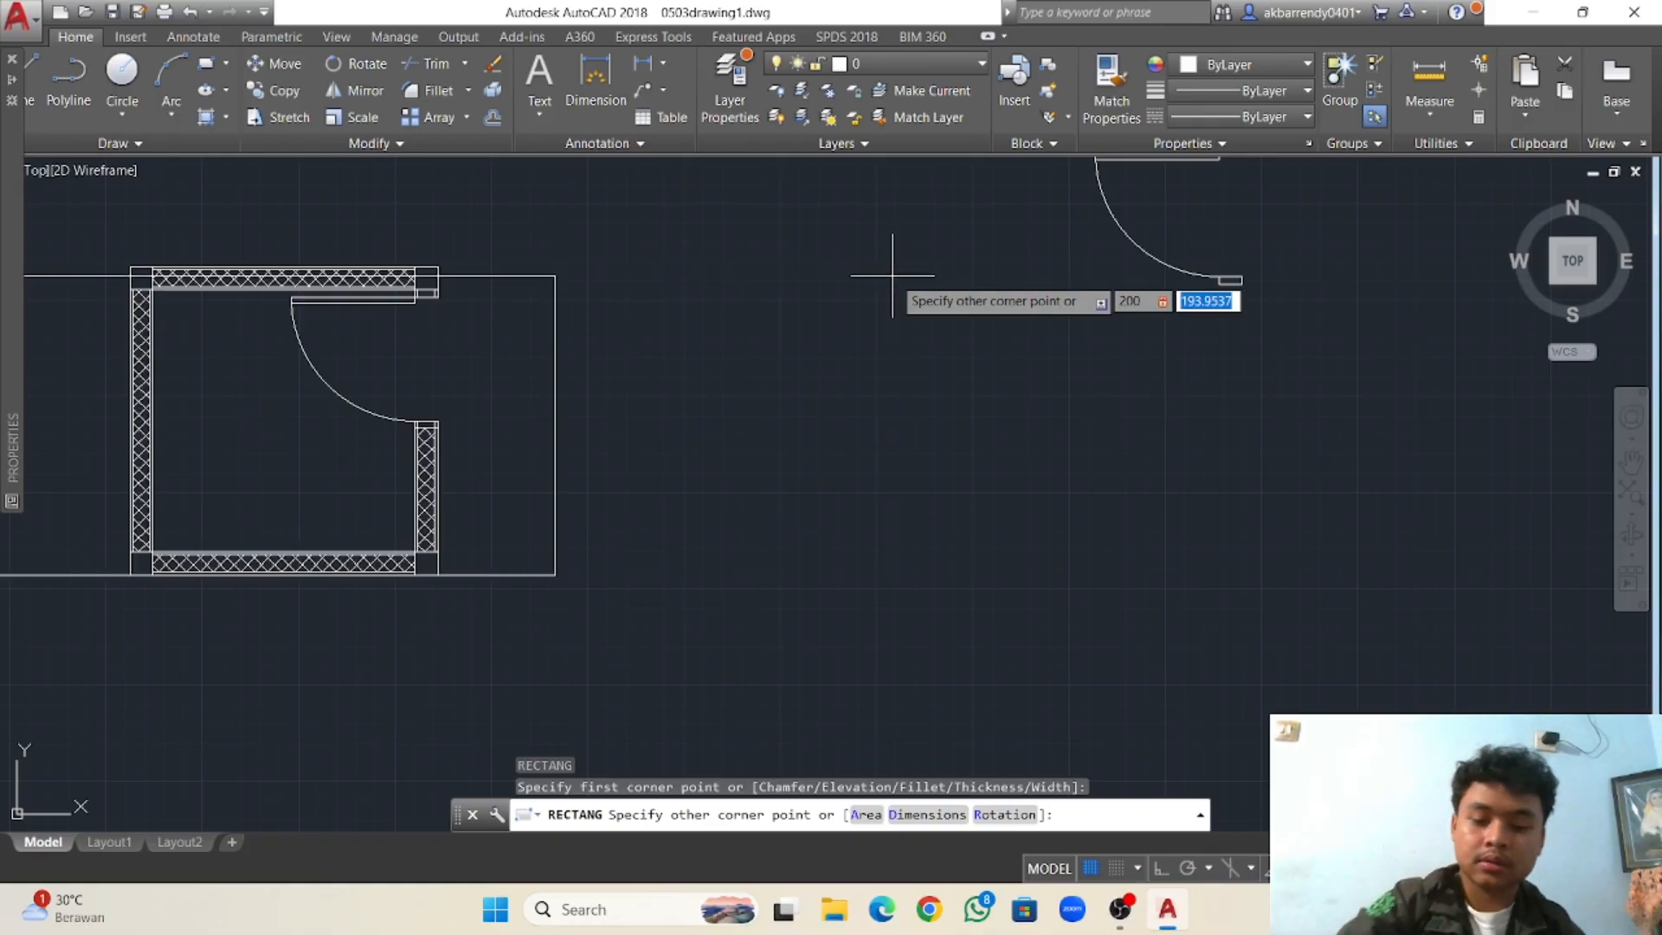
{"action": "type", "text": "200"}
{"action": "key", "text": "Return"}
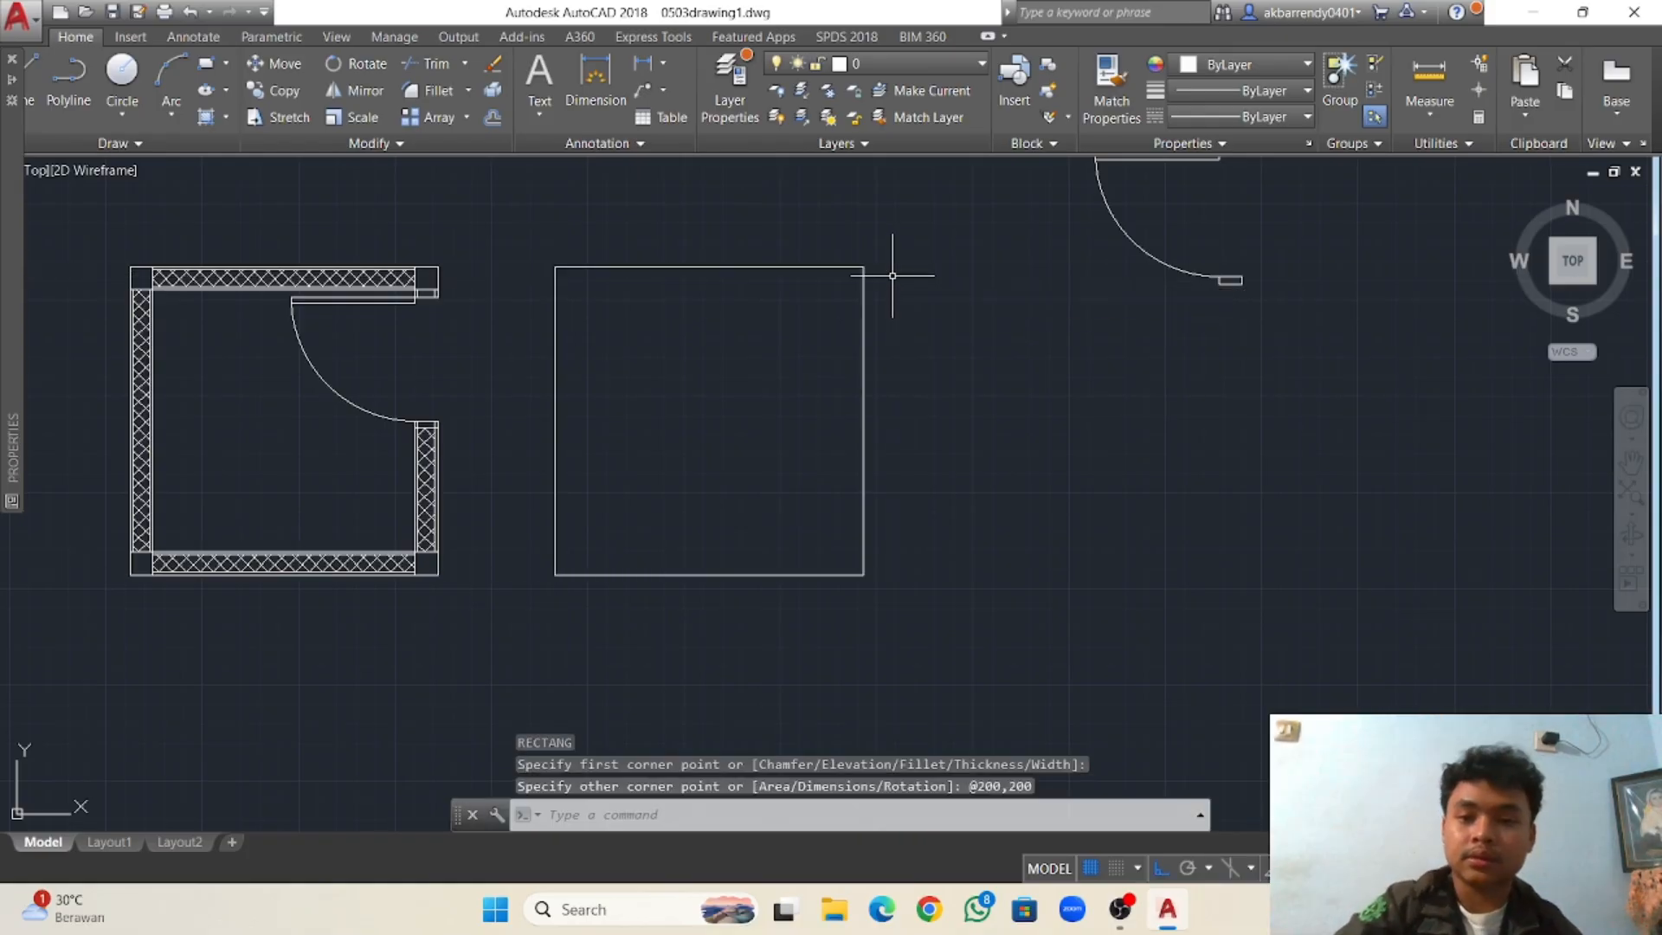
Offset the new square inward twice by 7.5, the second time from the newly offset square.
{"action": "left_click", "coordinate": [530, 231]}
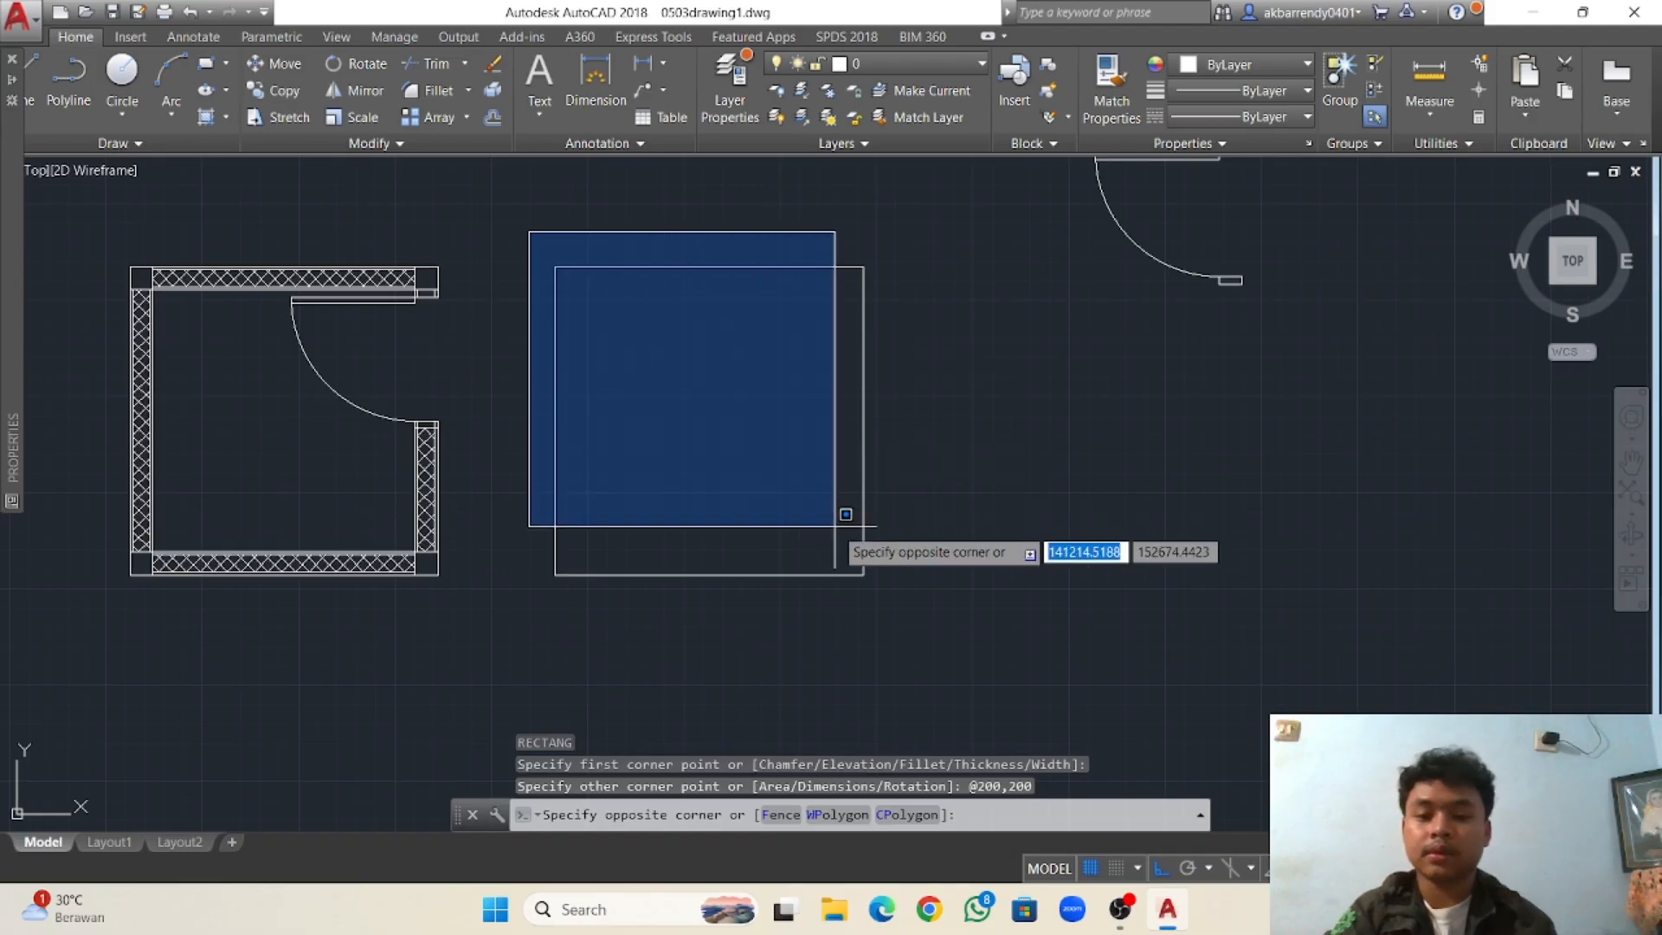
{"action": "left_click", "coordinate": [911, 606]}
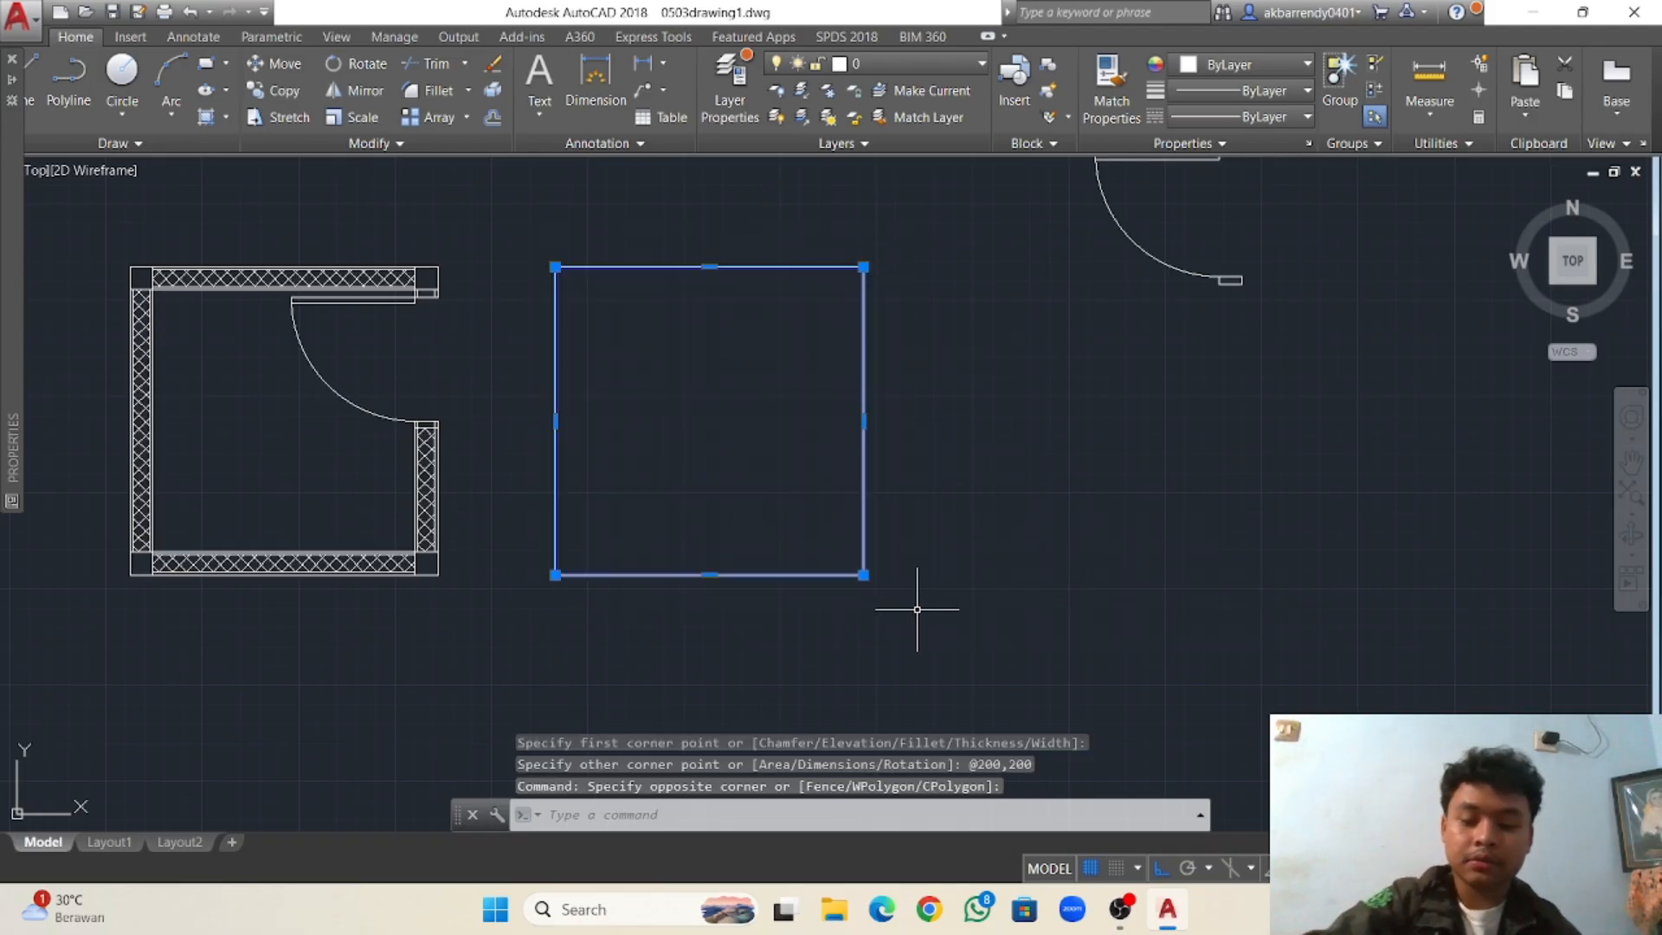
{"action": "key", "text": "Return"}
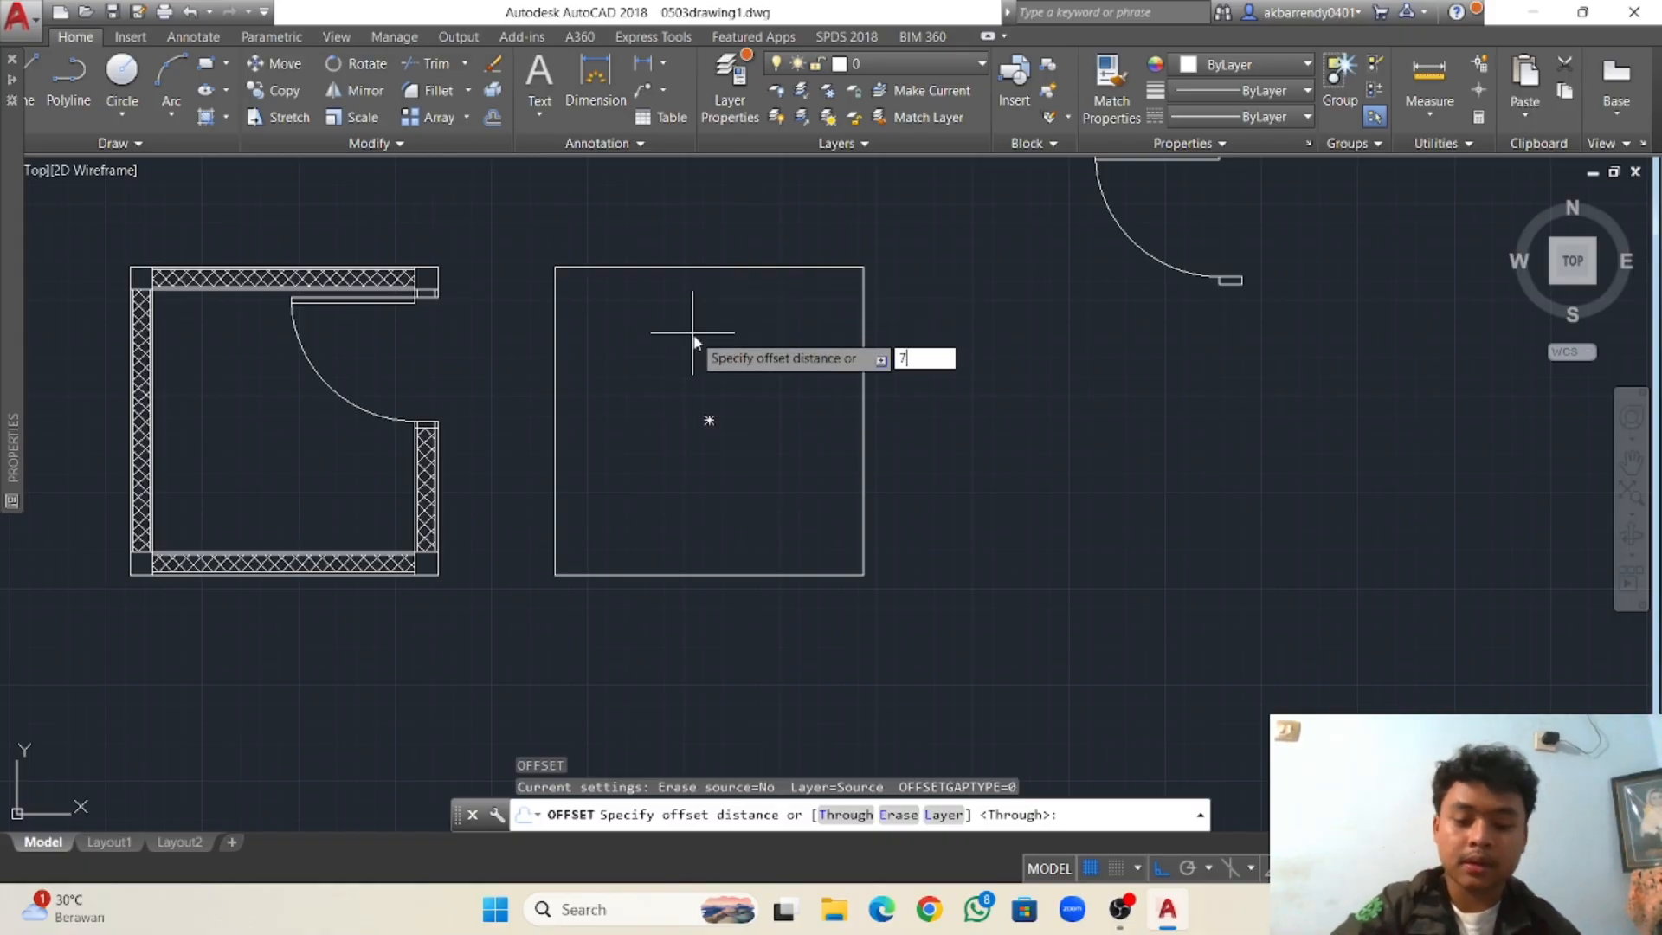
{"action": "type", "text": "7.5"}
{"action": "key", "text": "Return"}
{"action": "left_click", "coordinate": [692, 267]}
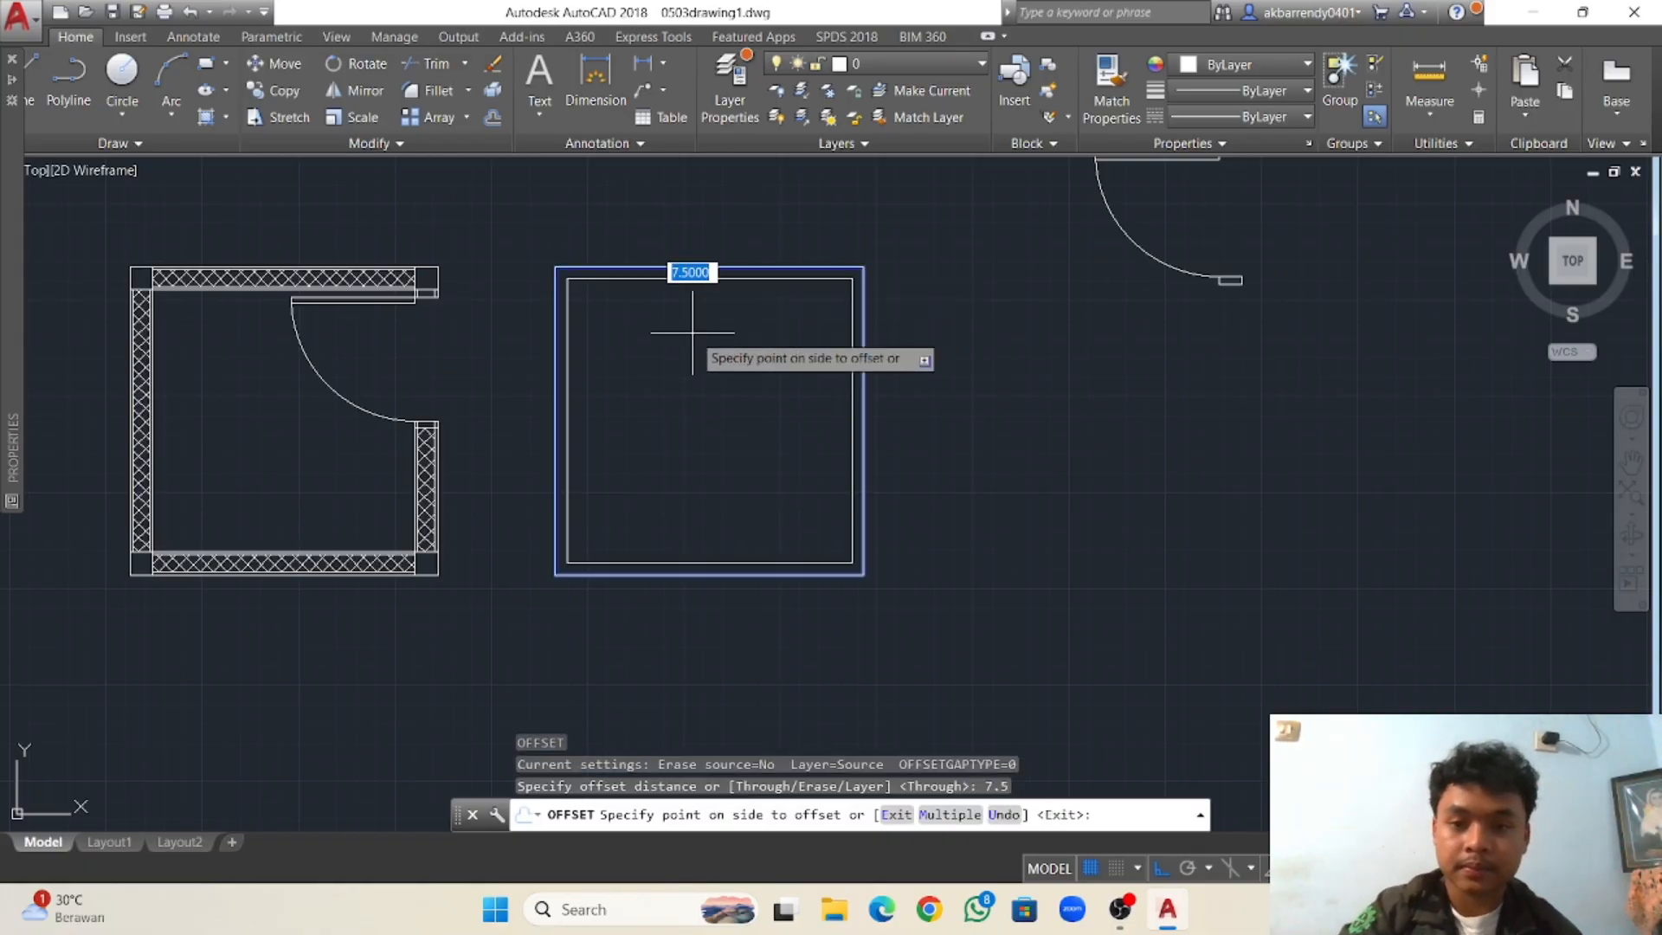
{"action": "left_click", "coordinate": [697, 338]}
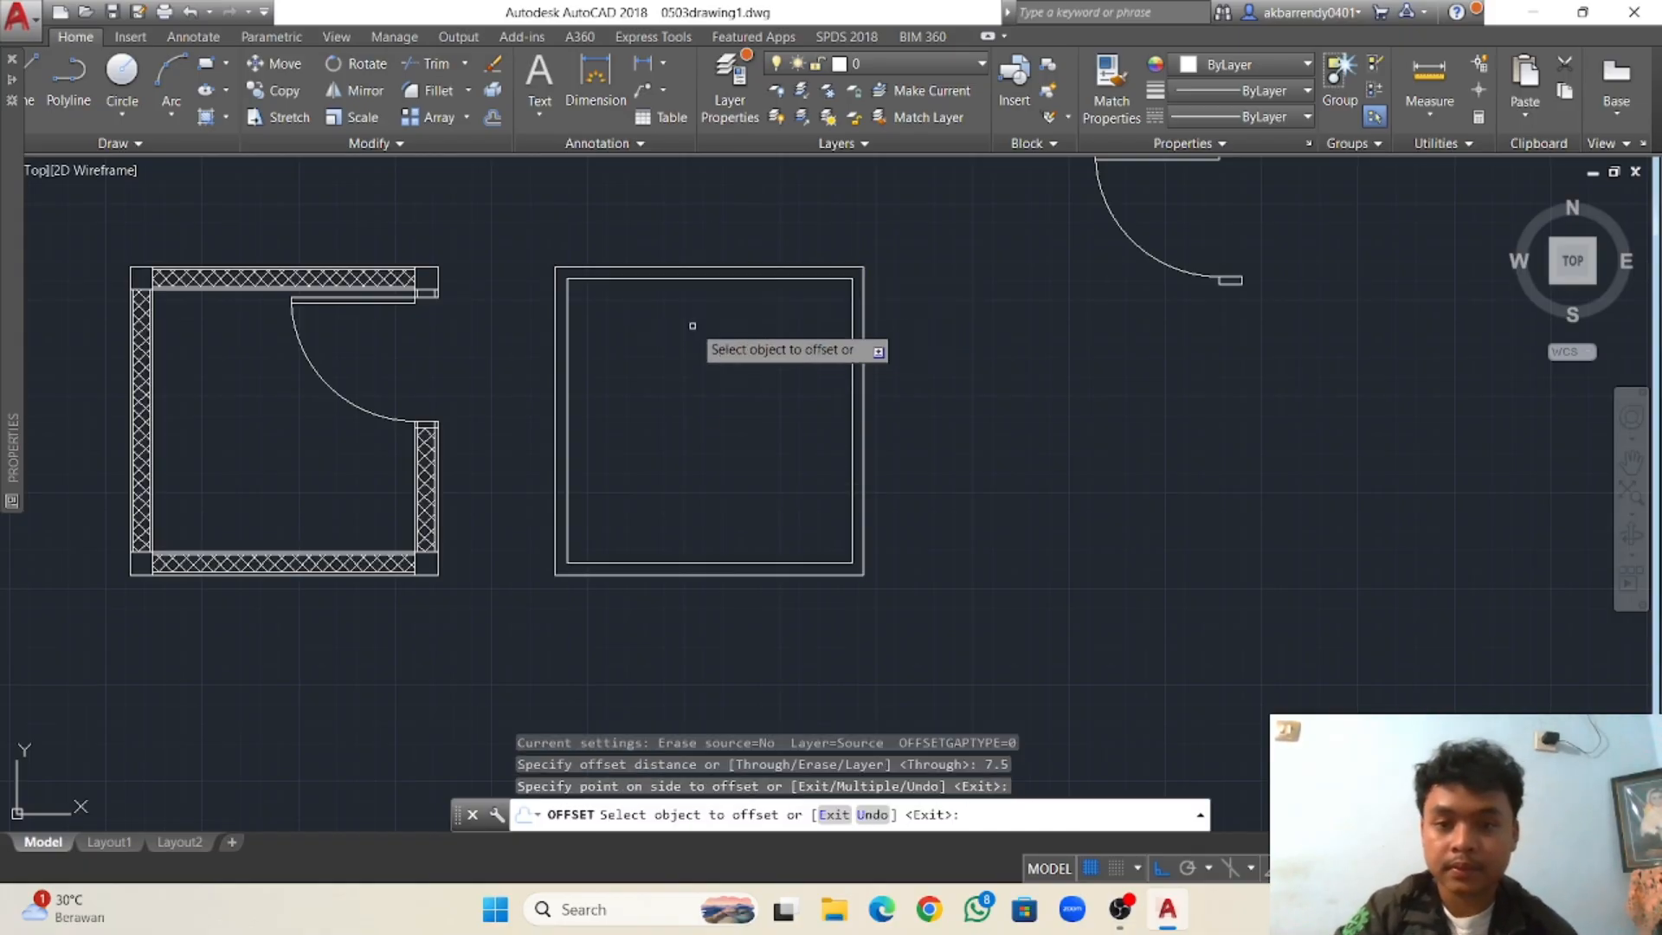
{"action": "left_click", "coordinate": [693, 280]}
{"action": "left_click", "coordinate": [693, 339]}
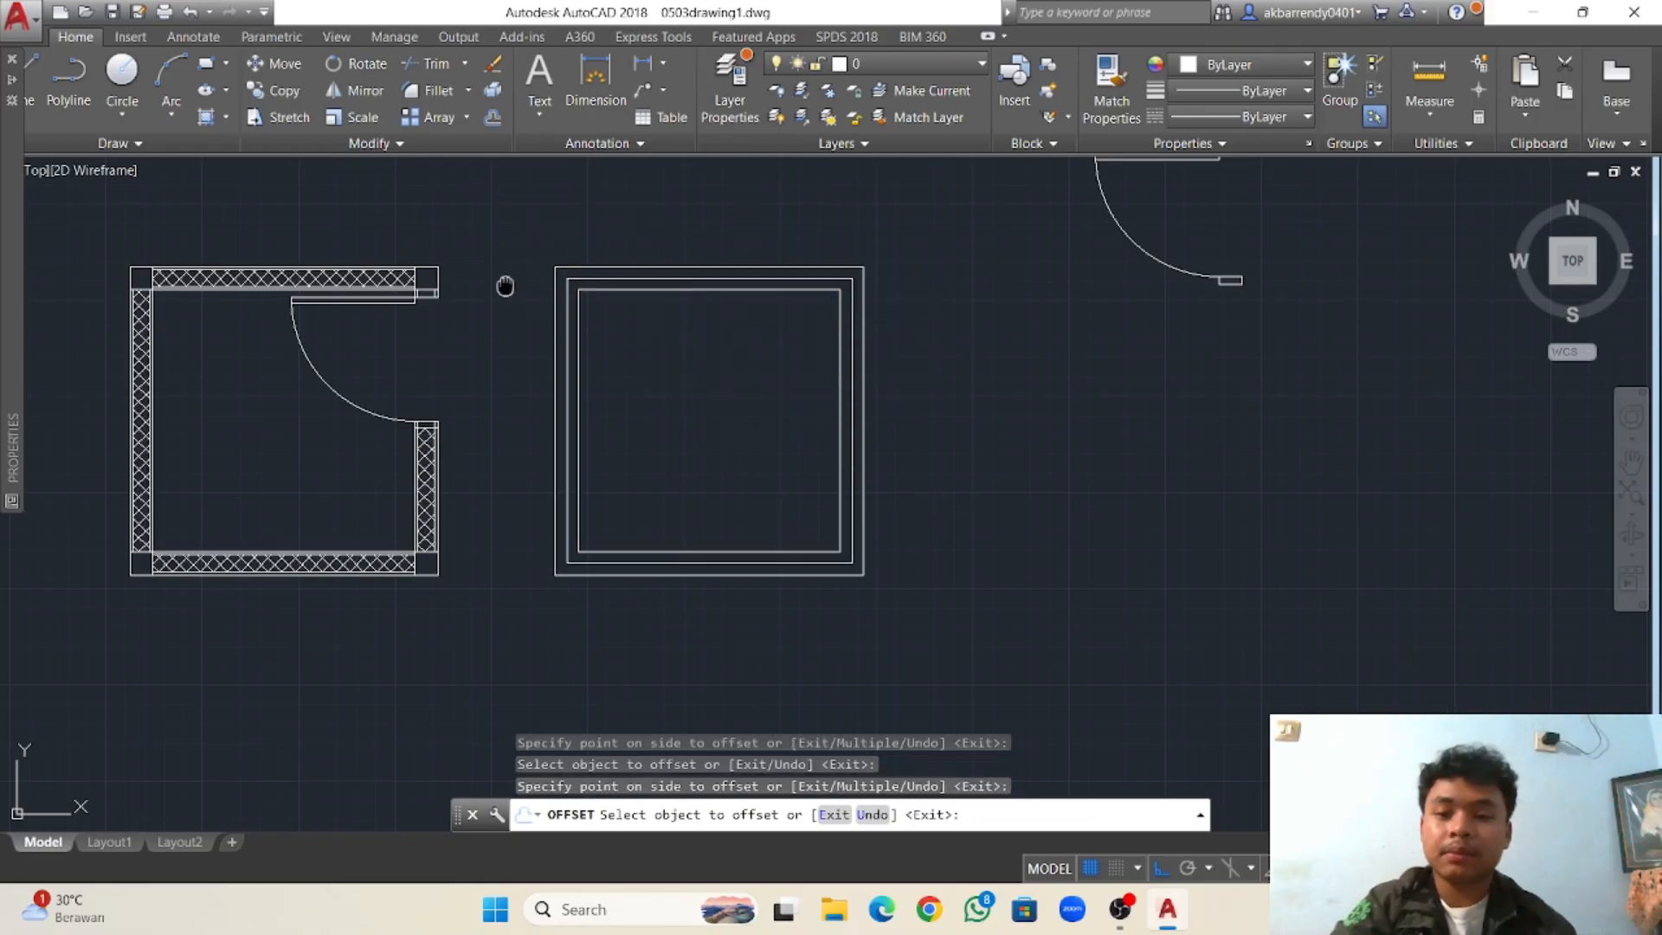
Offset the middle of the three squares outward by 5.5 and end the command.
{"action": "middle_click_drag", "start_coordinate": [505, 282], "coordinate": [546, 362]}
{"action": "scroll", "coordinate": [610, 397], "scroll_direction": "up", "scroll_amount": 2}
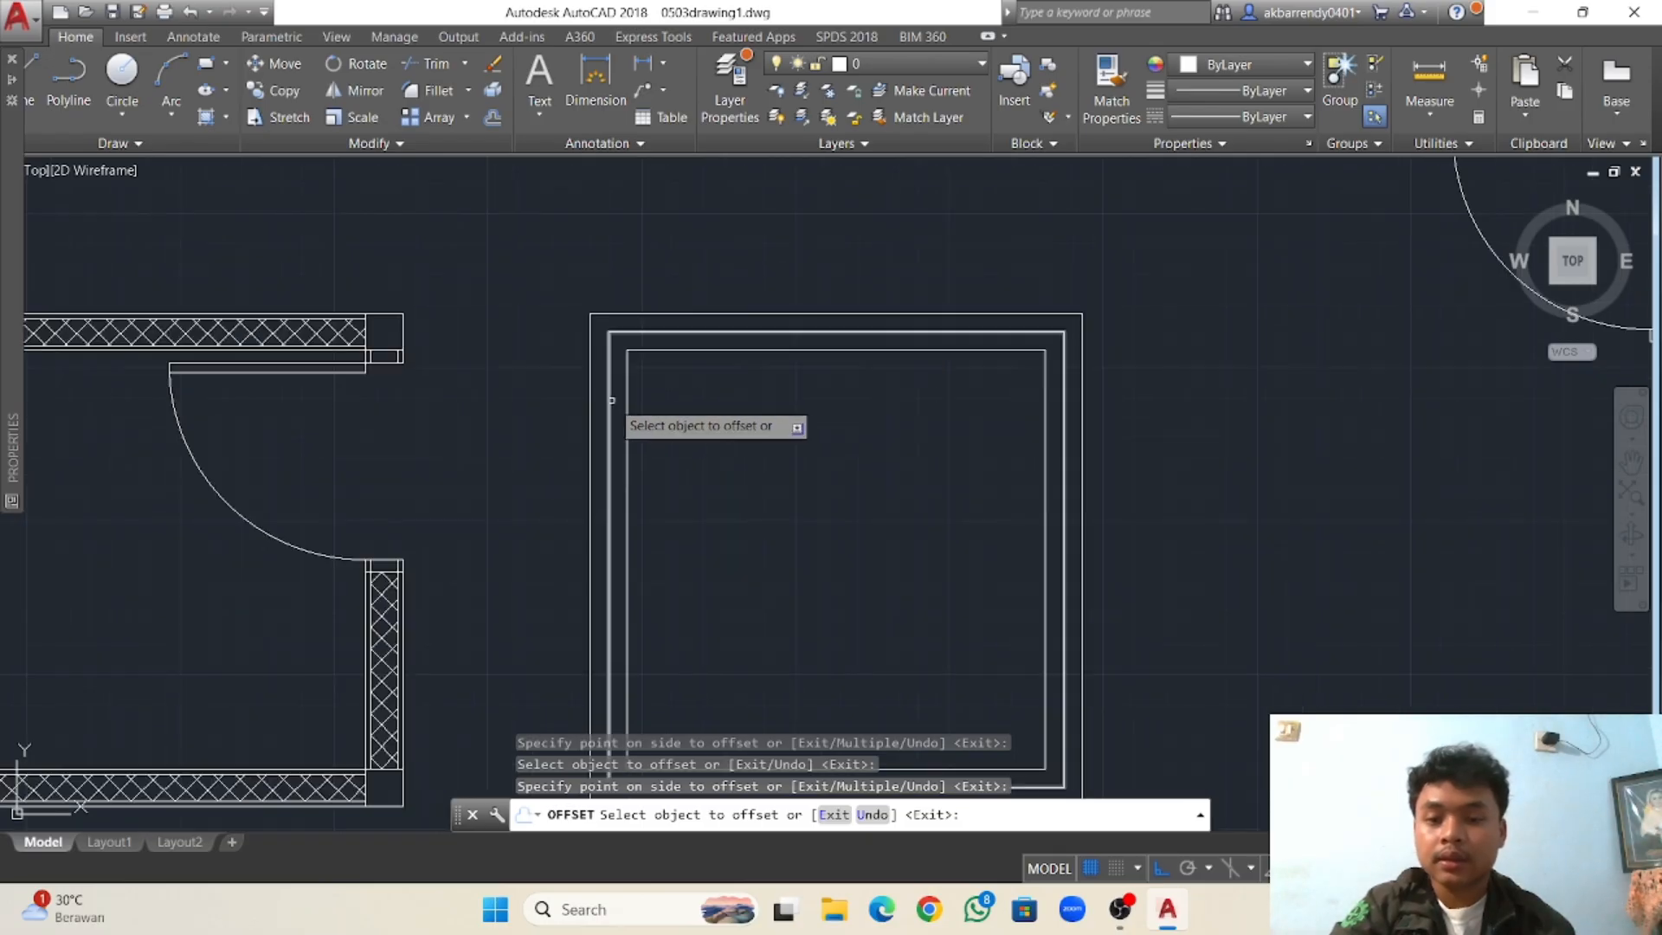
{"action": "middle_click_drag", "start_coordinate": [609, 397], "coordinate": [618, 310]}
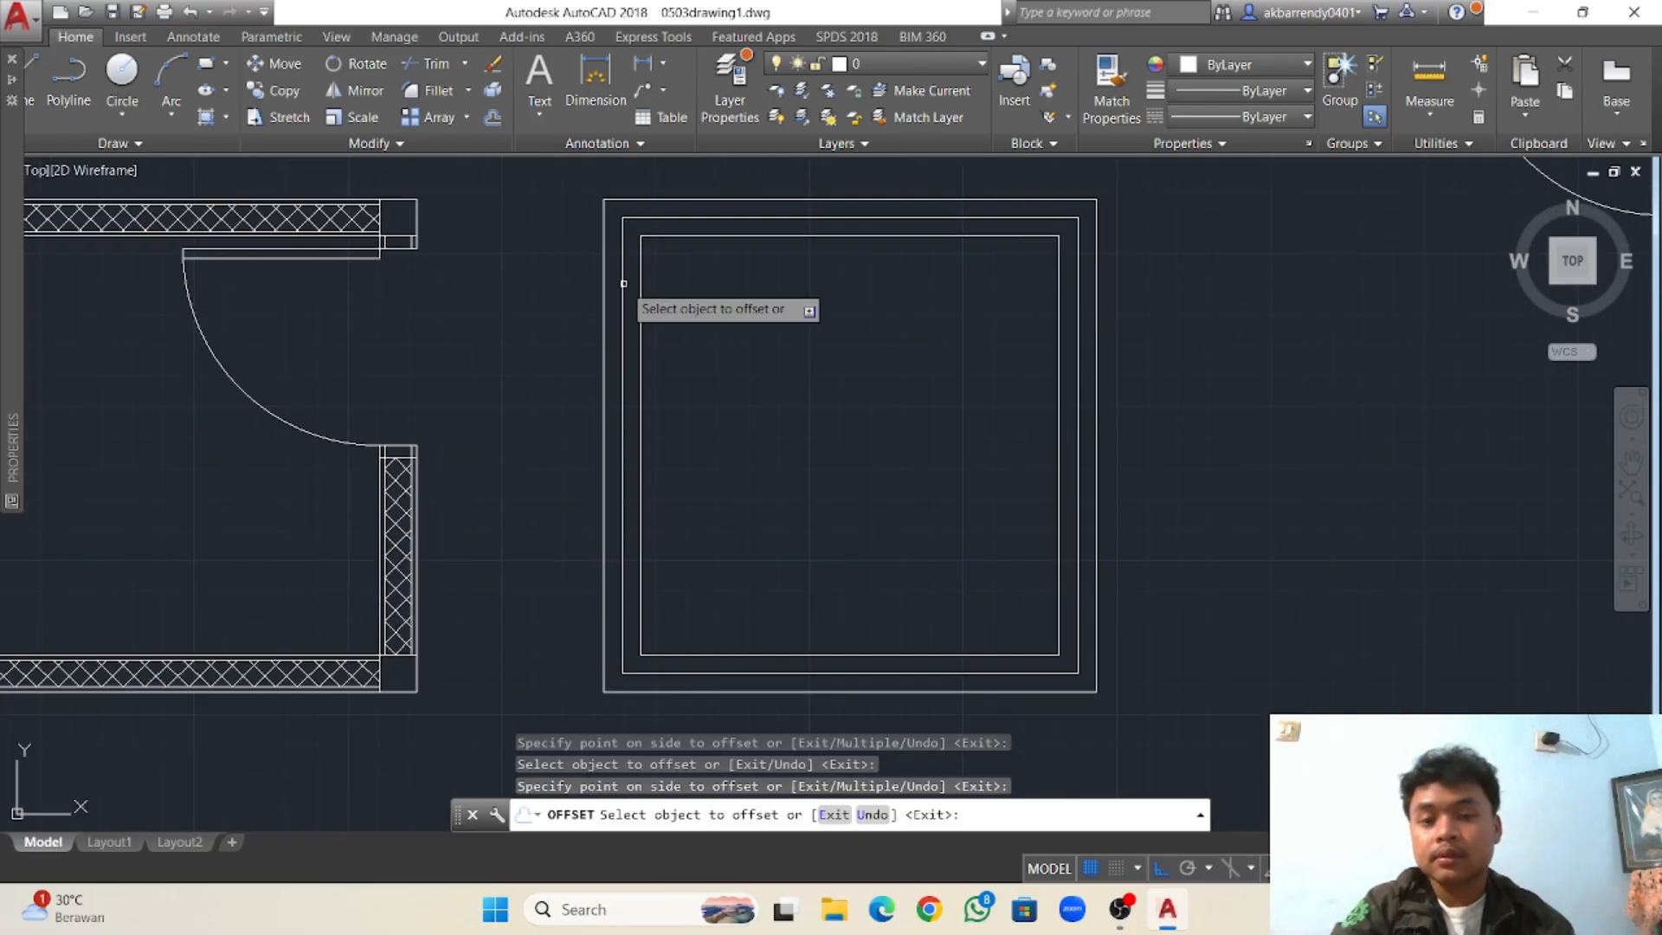
{"action": "left_click", "coordinate": [621, 314]}
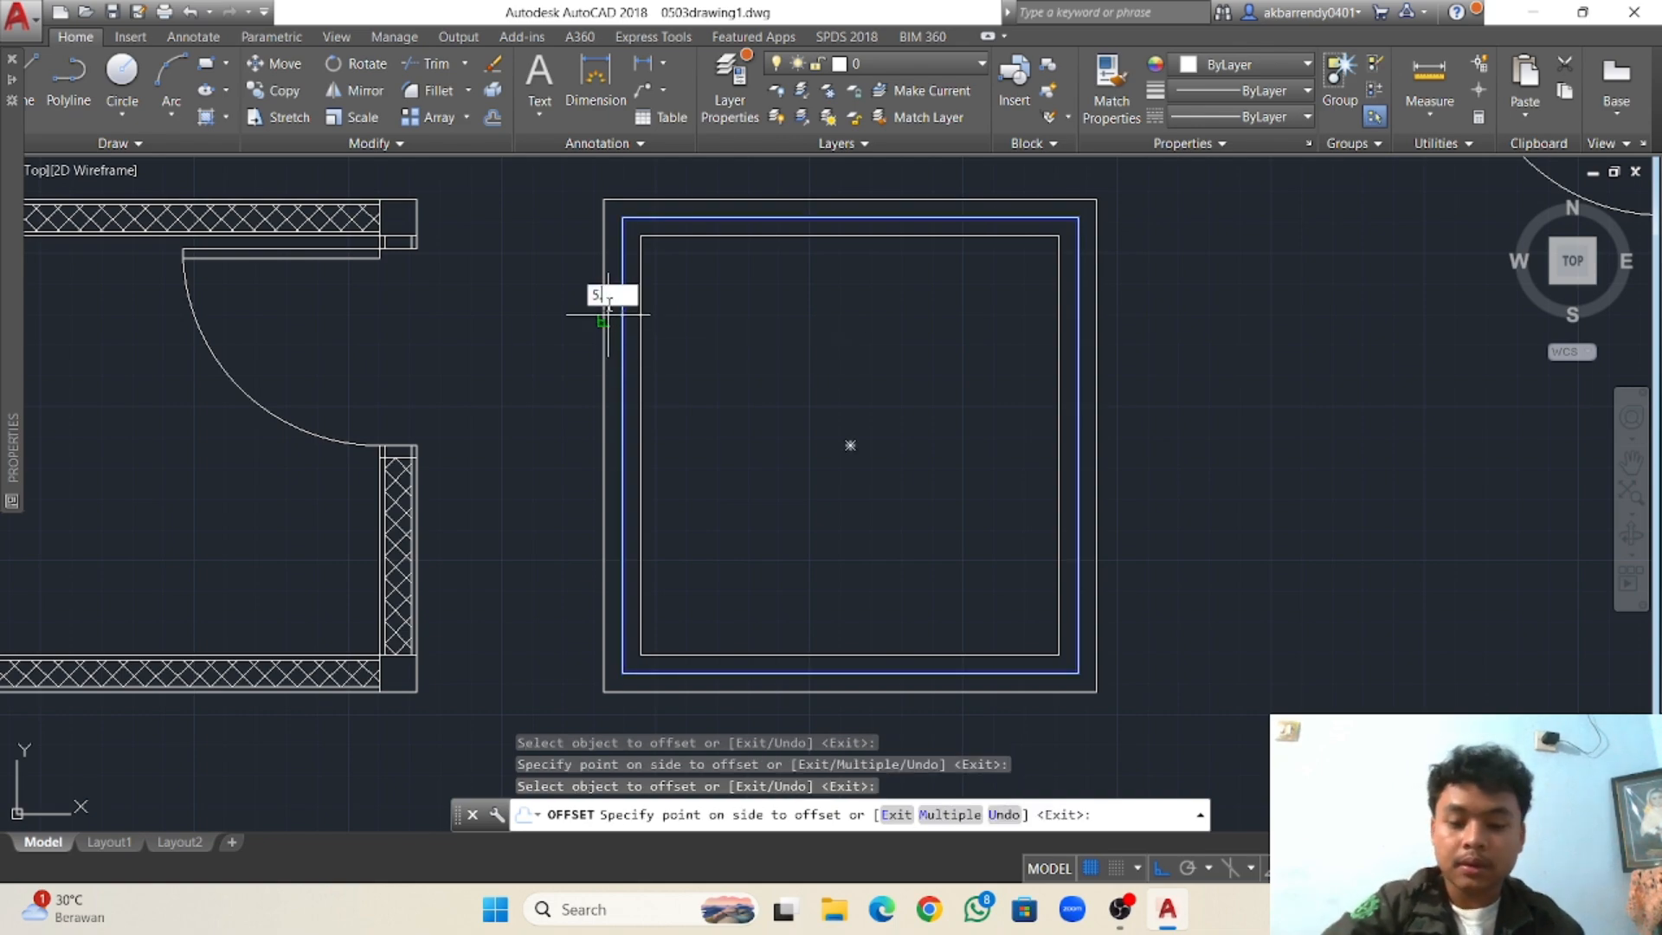
{"action": "type", "text": "5.5"}
{"action": "key", "text": "Return"}
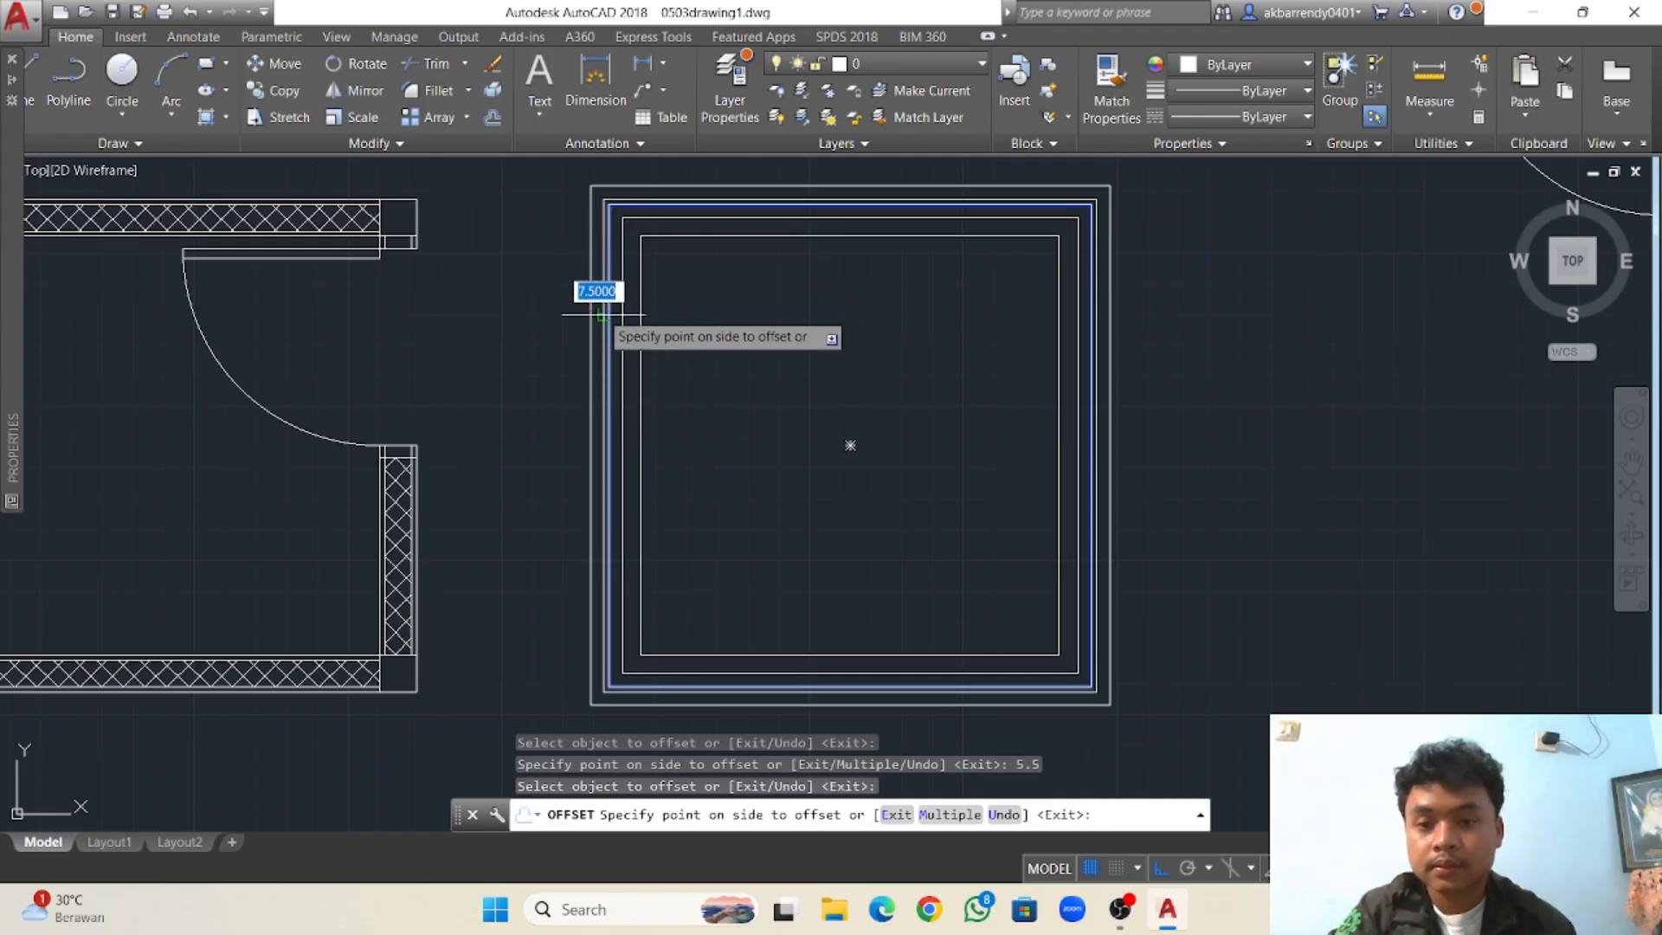
{"action": "key", "text": "Escape"}
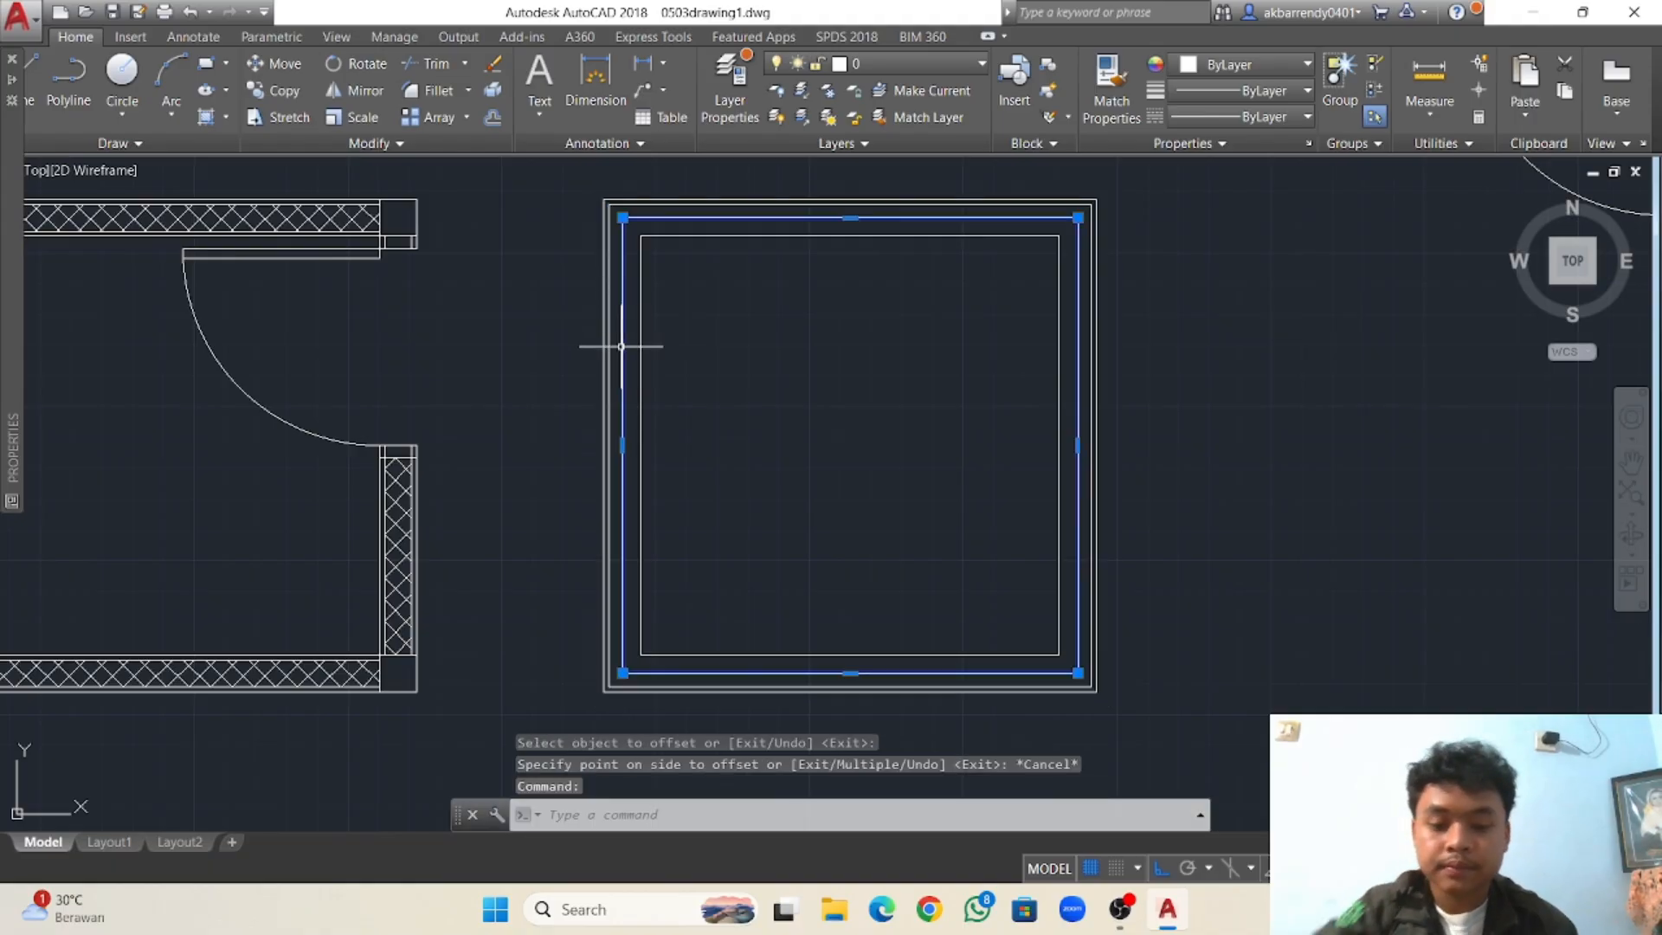
Offset the middle square inward by 5.5.
{"action": "type", "text": "o"}
{"action": "key", "text": "Return"}
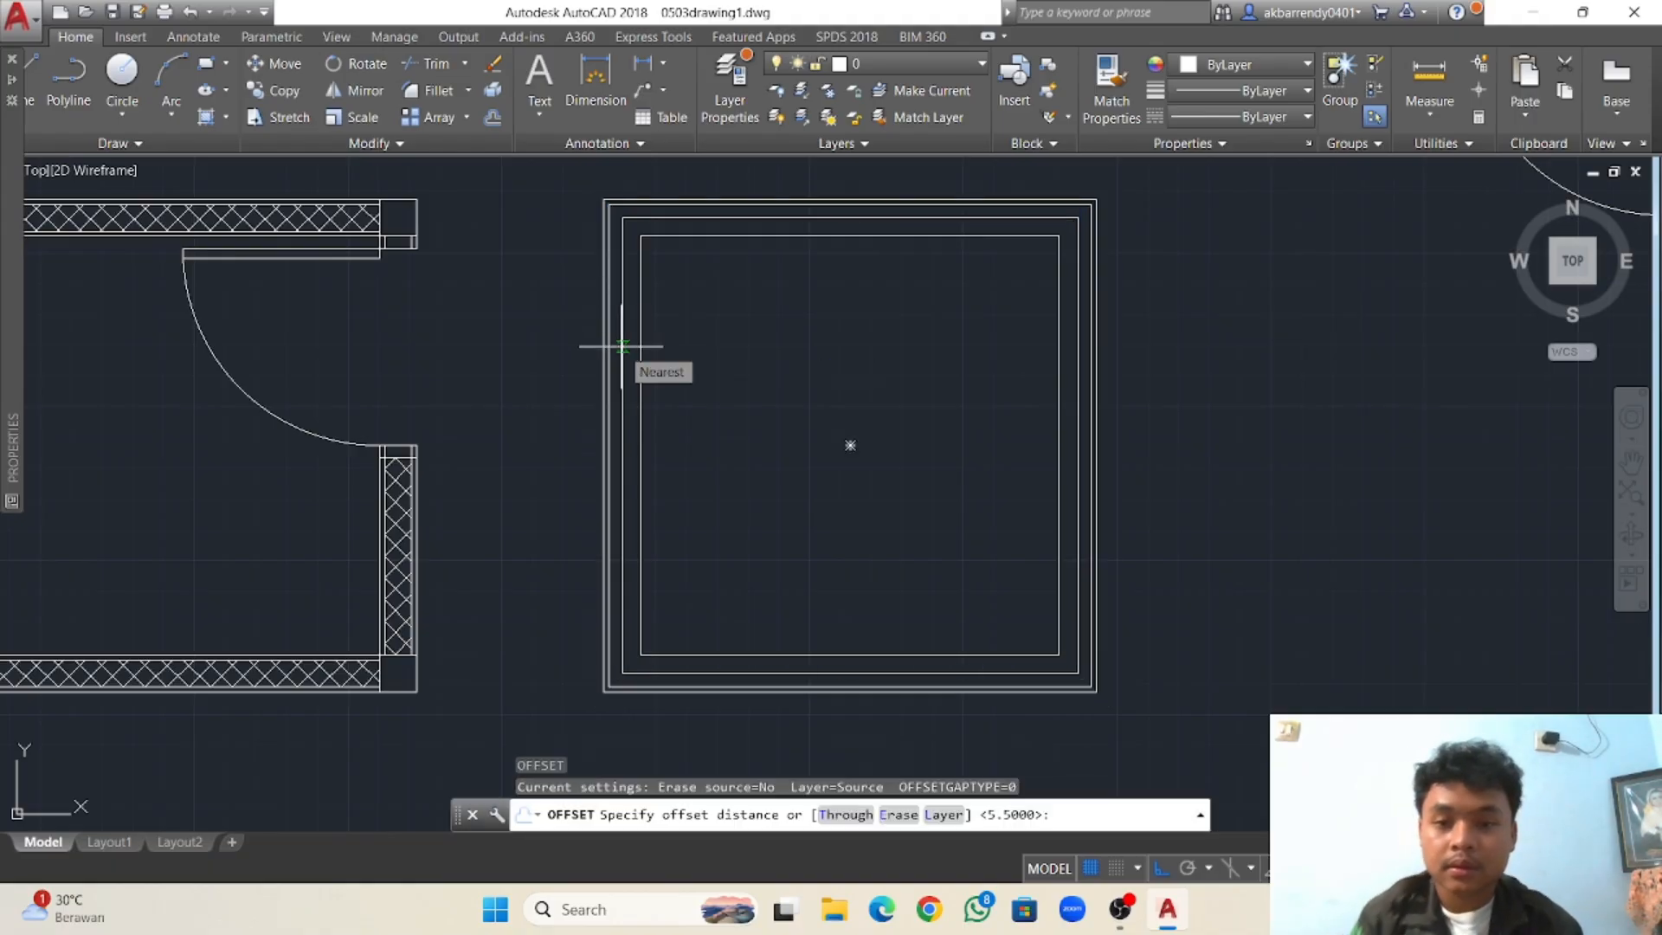
{"action": "key", "text": "Return"}
{"action": "left_click", "coordinate": [622, 341]}
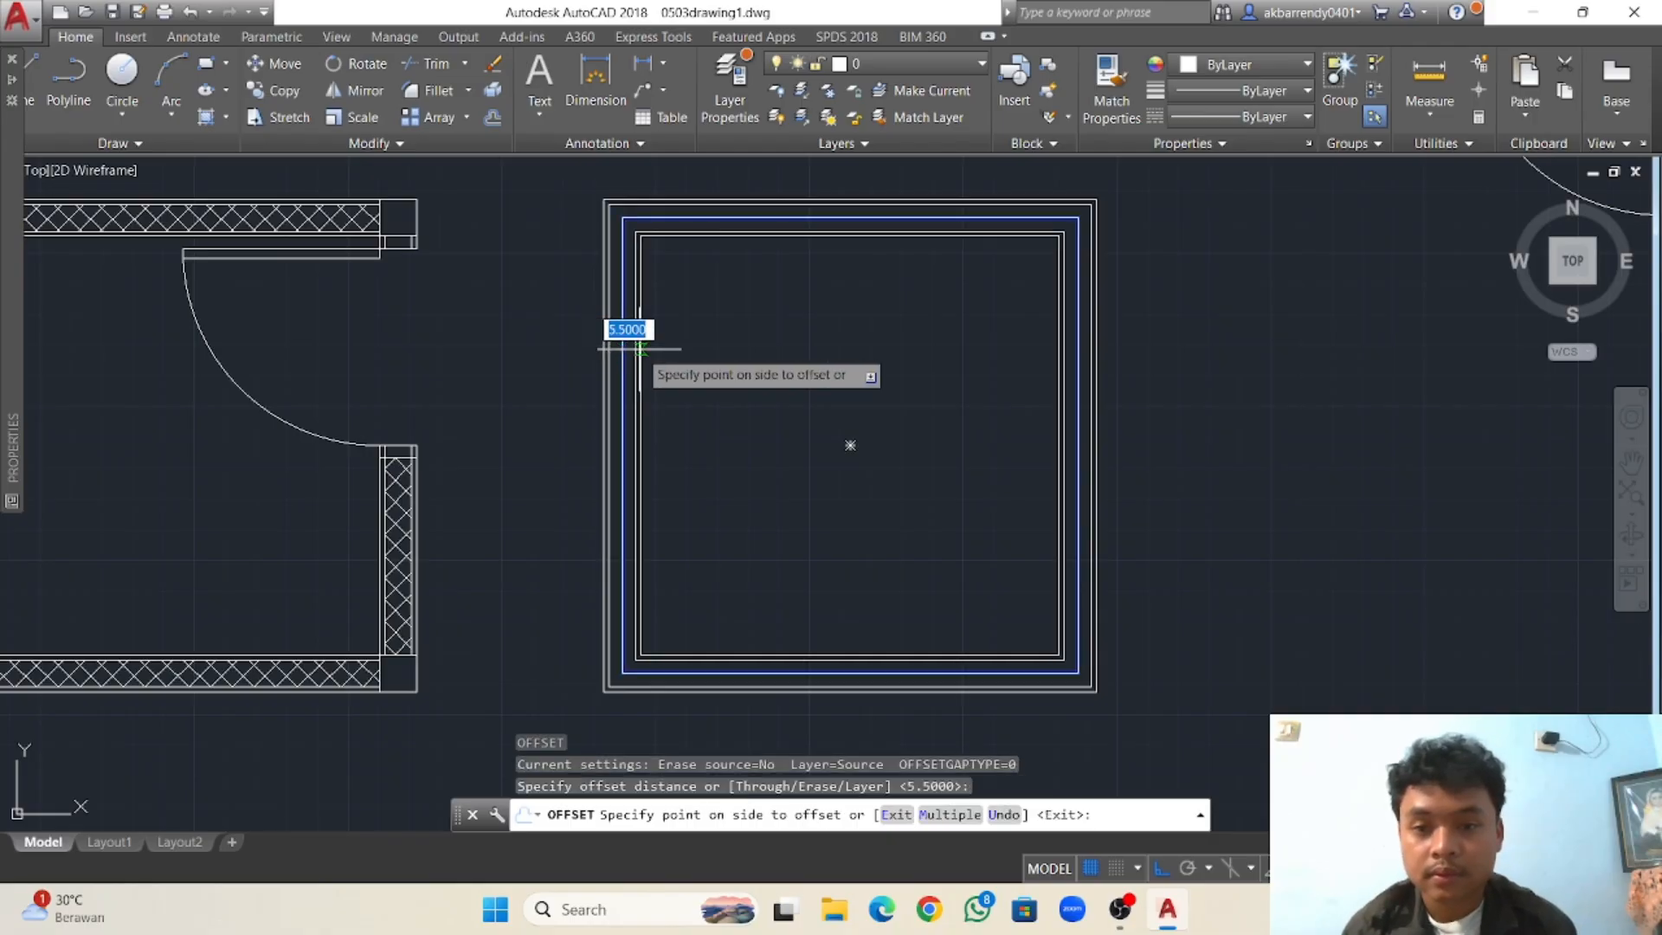
{"action": "left_click", "coordinate": [637, 337]}
{"action": "middle_click_drag", "start_coordinate": [680, 288], "coordinate": [680, 339]}
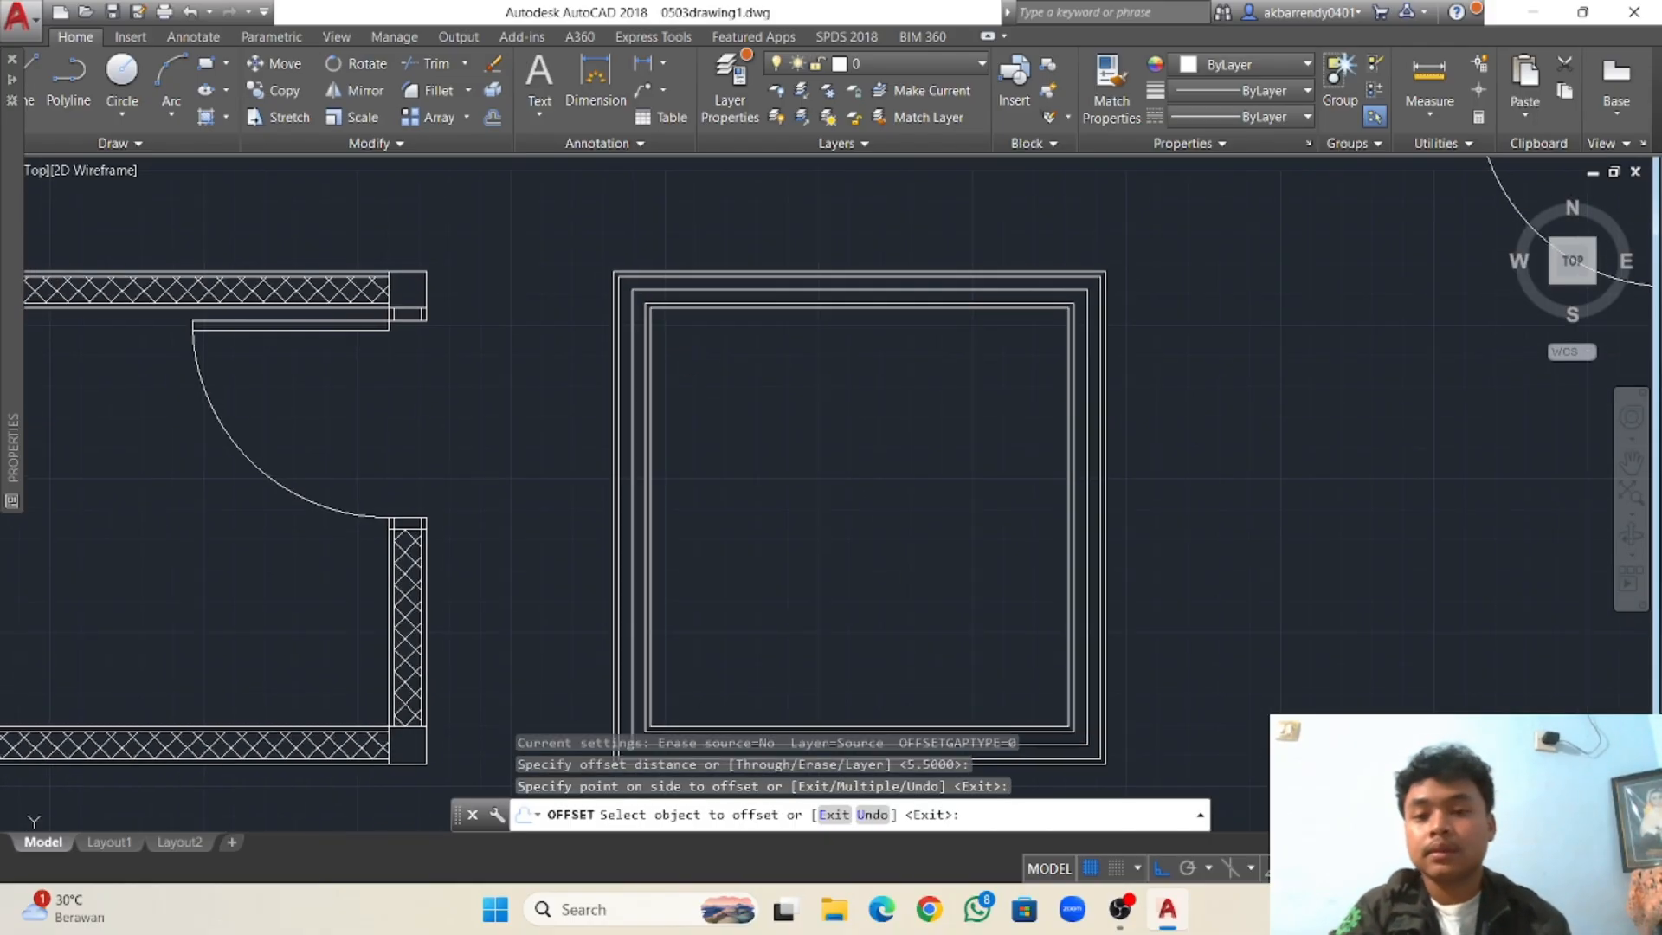
{"action": "scroll", "coordinate": [734, 326], "scroll_direction": "up", "scroll_amount": 2}
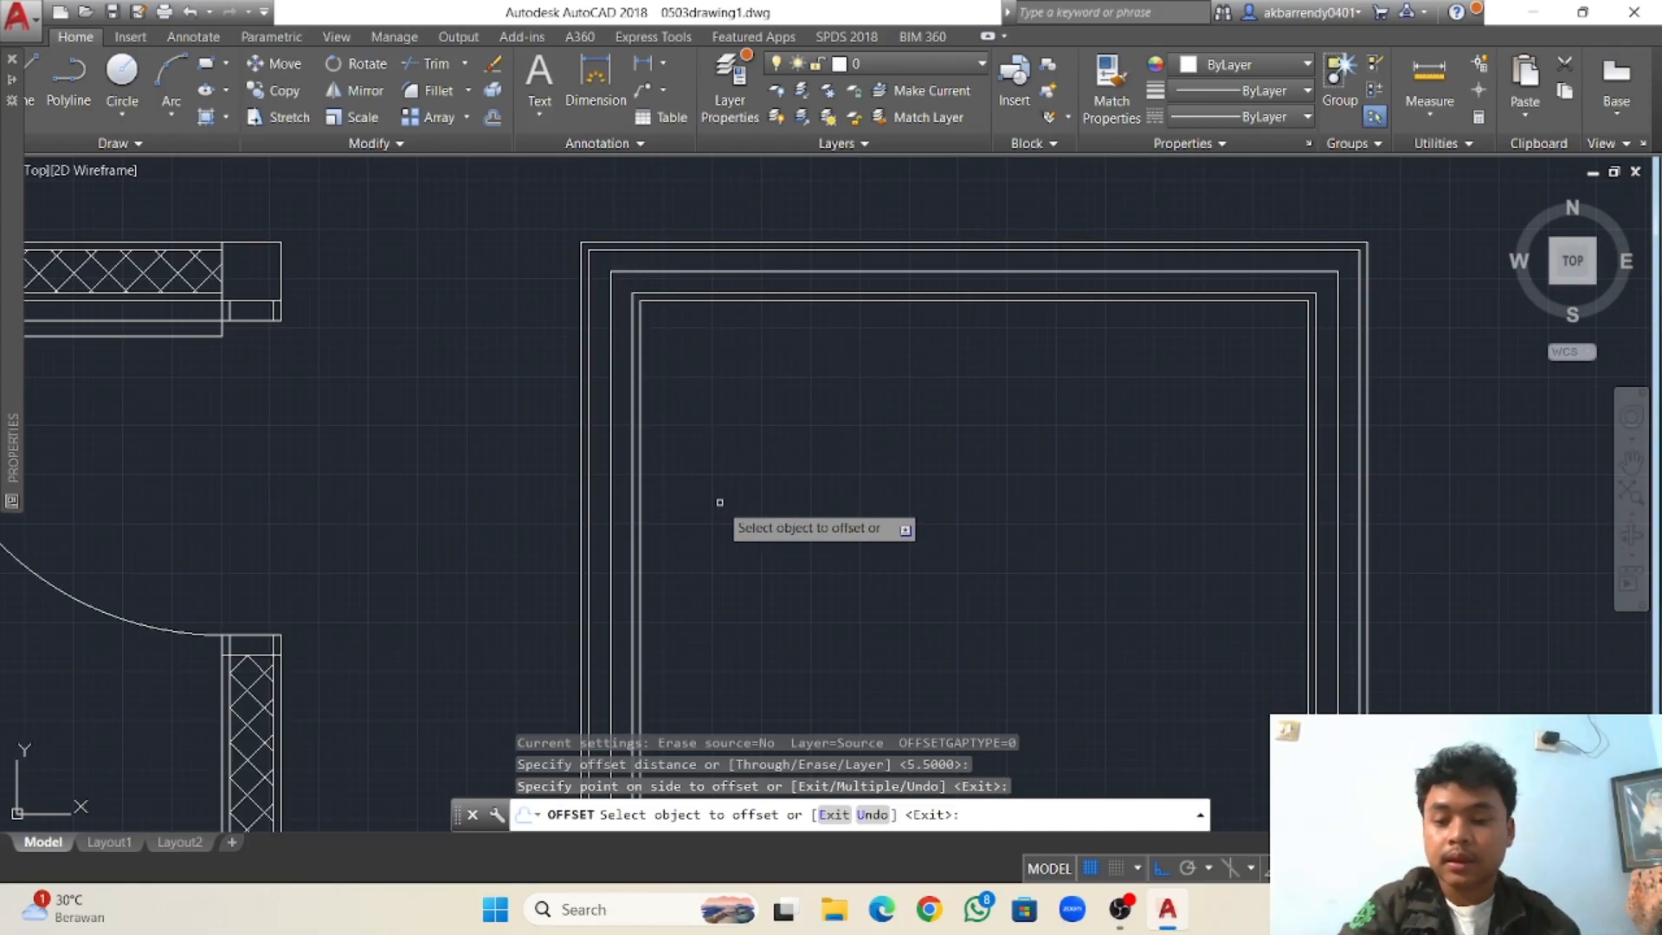
Draw a rectangle across the new room's upper-left wall corner, from the outermost square's corner to the innermost square's corner.
{"action": "key", "text": "Escape"}
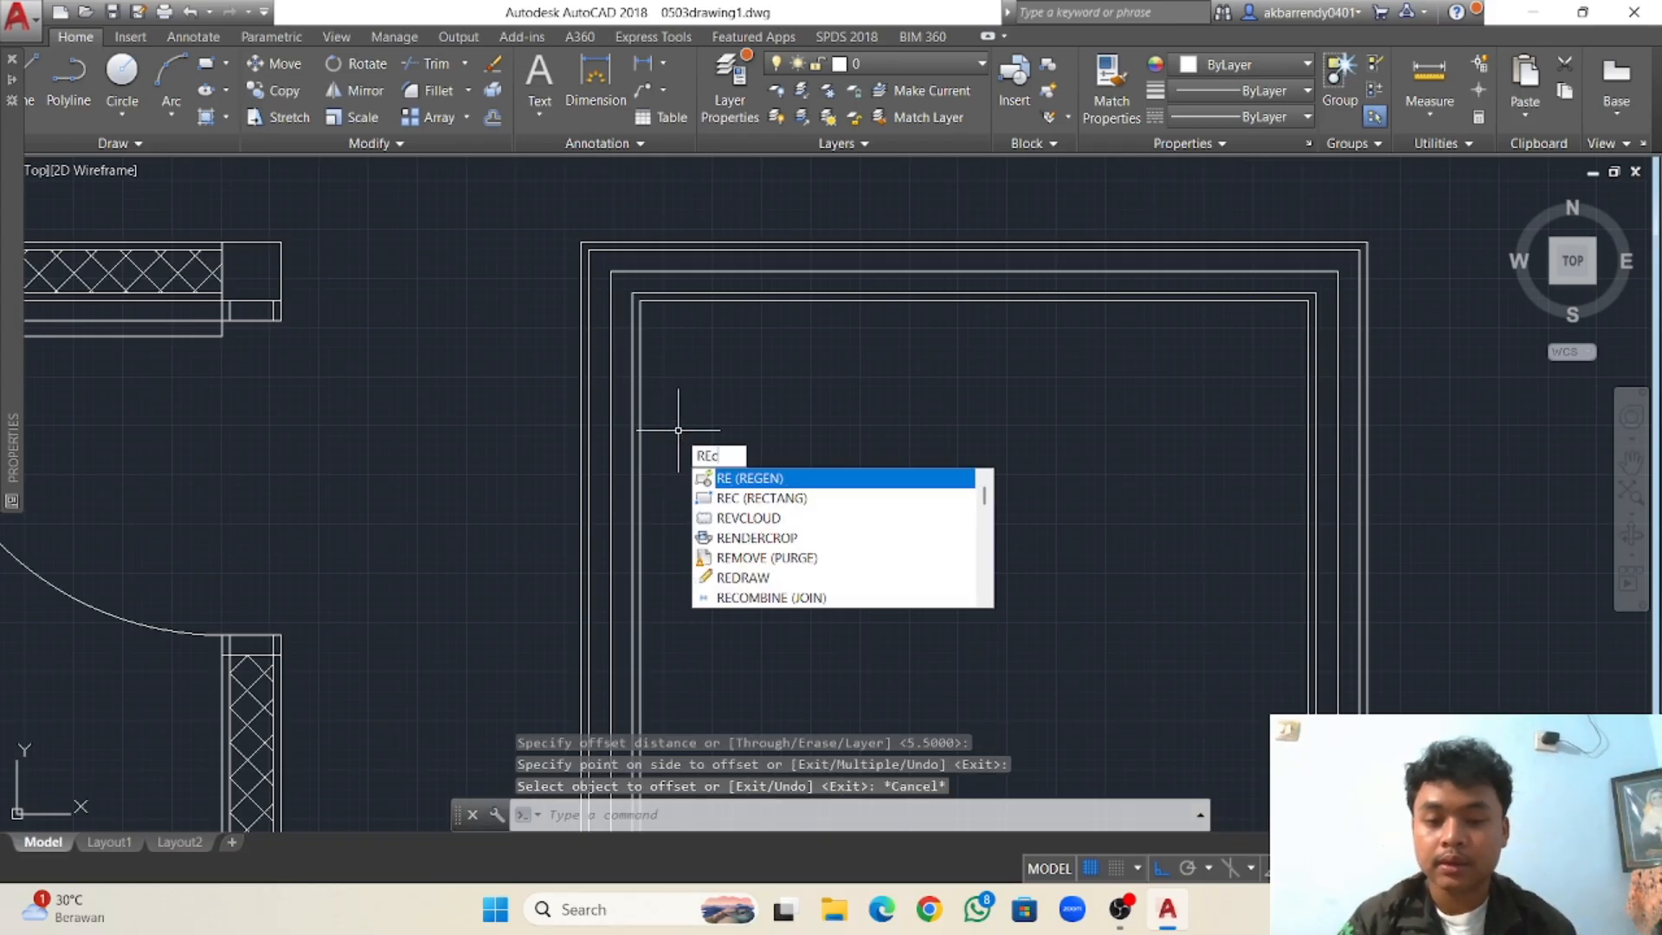
{"action": "key", "text": "Return"}
{"action": "left_click", "coordinate": [579, 242]}
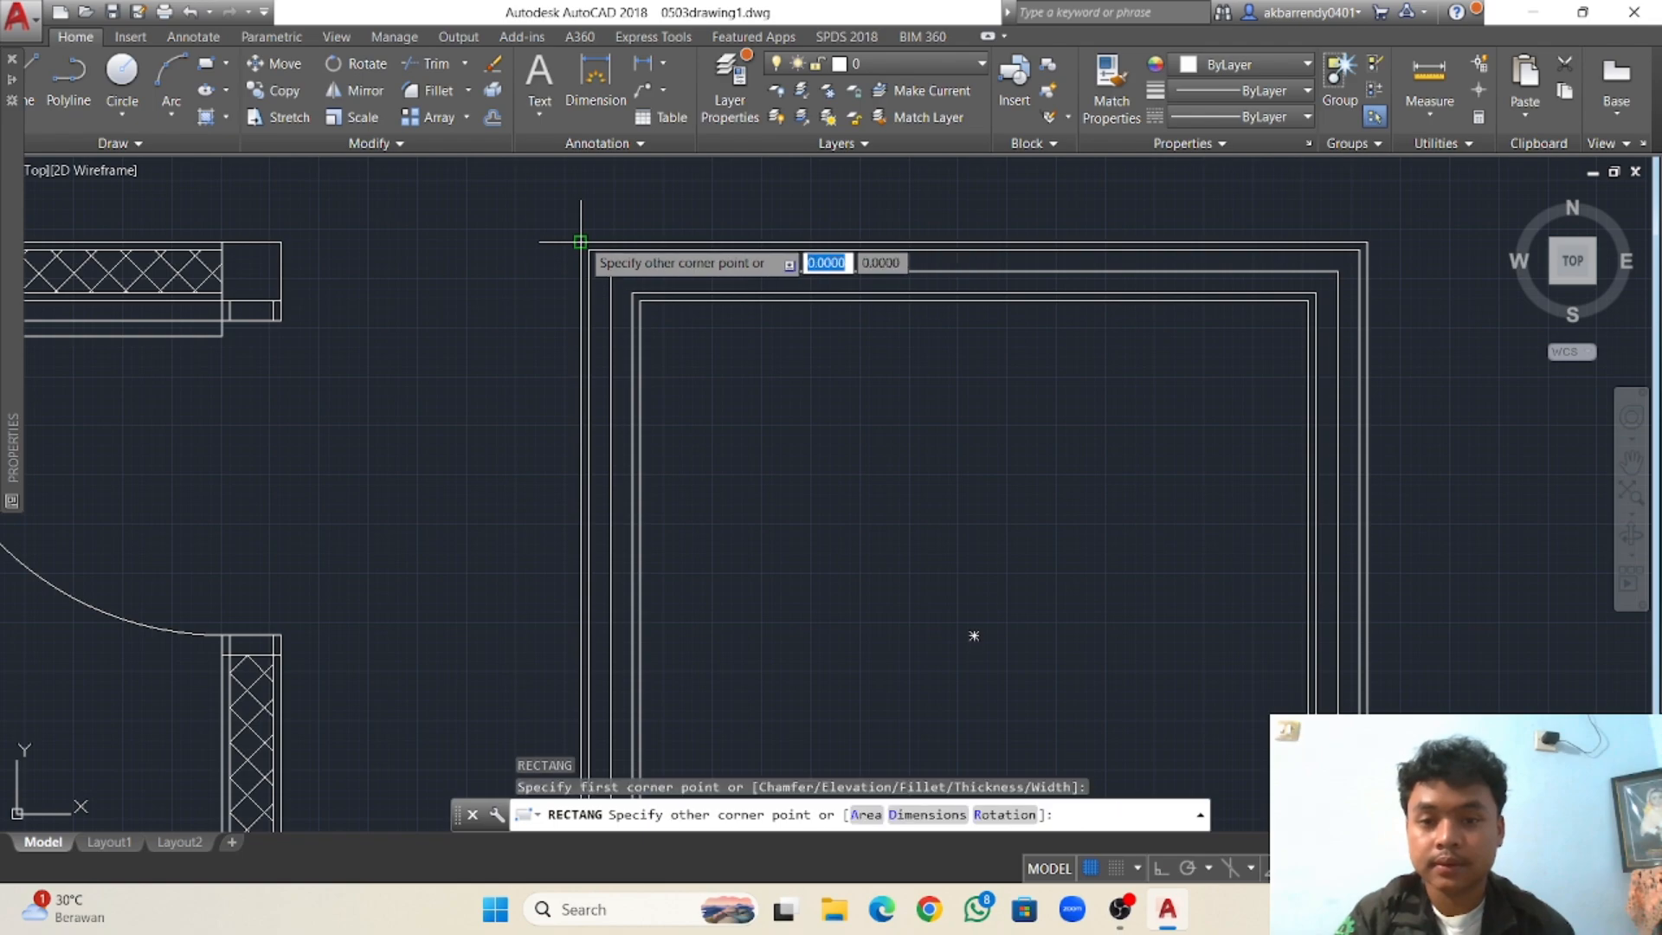
{"action": "scroll", "coordinate": [638, 299], "scroll_direction": "up", "scroll_amount": 4}
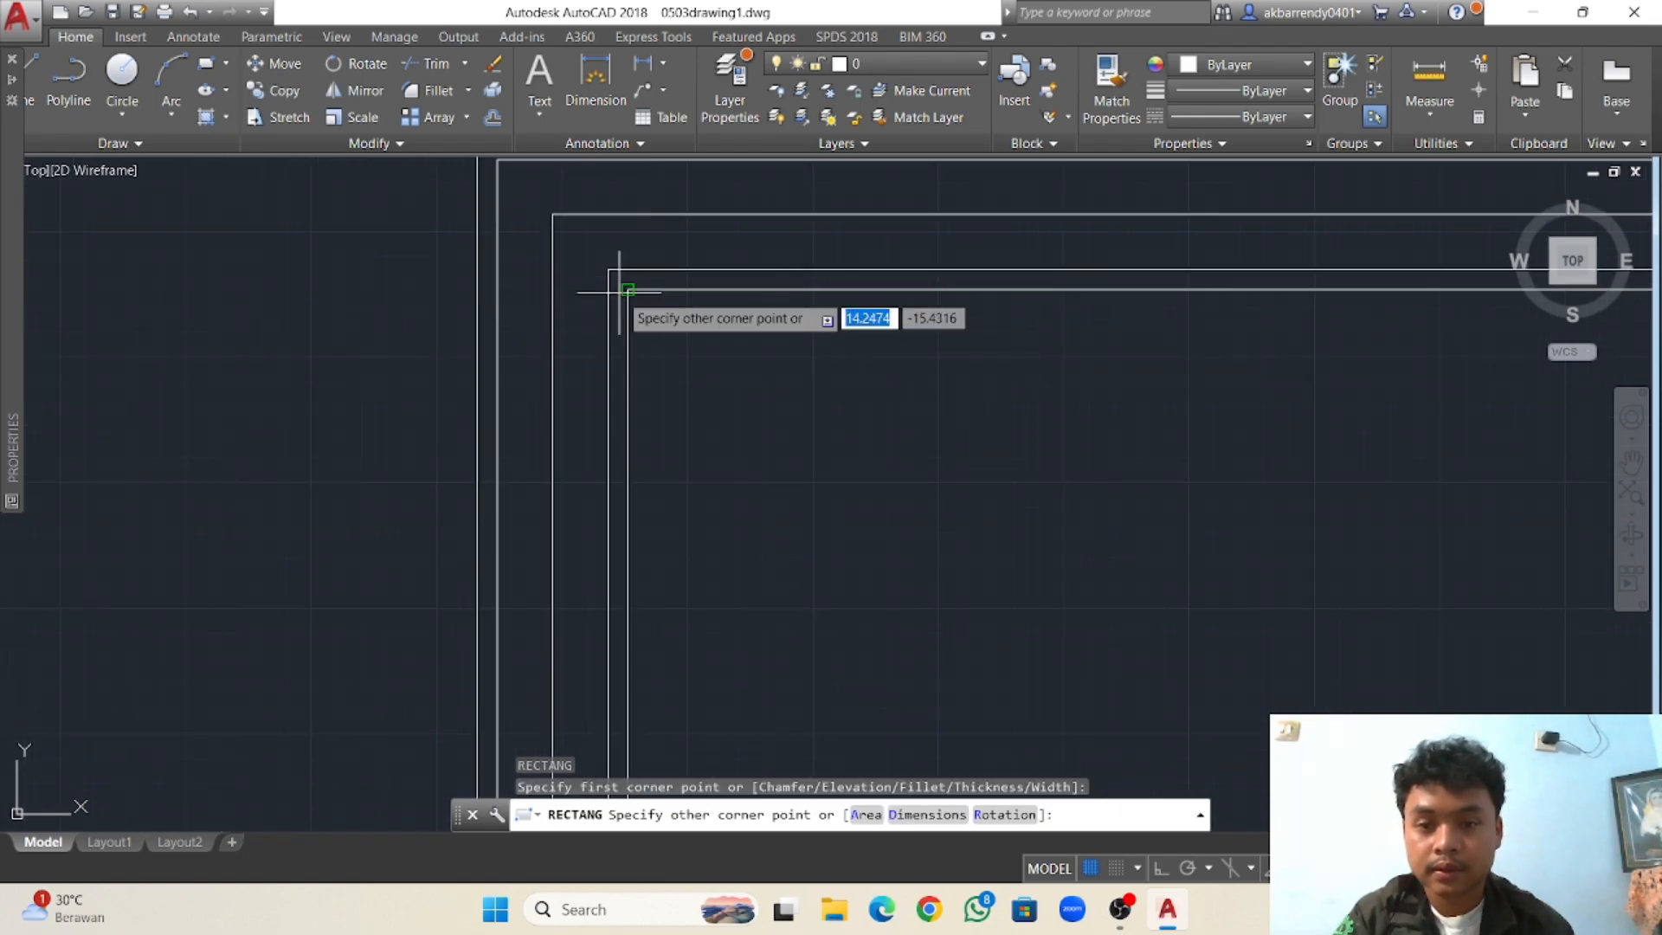
{"action": "left_click", "coordinate": [629, 297]}
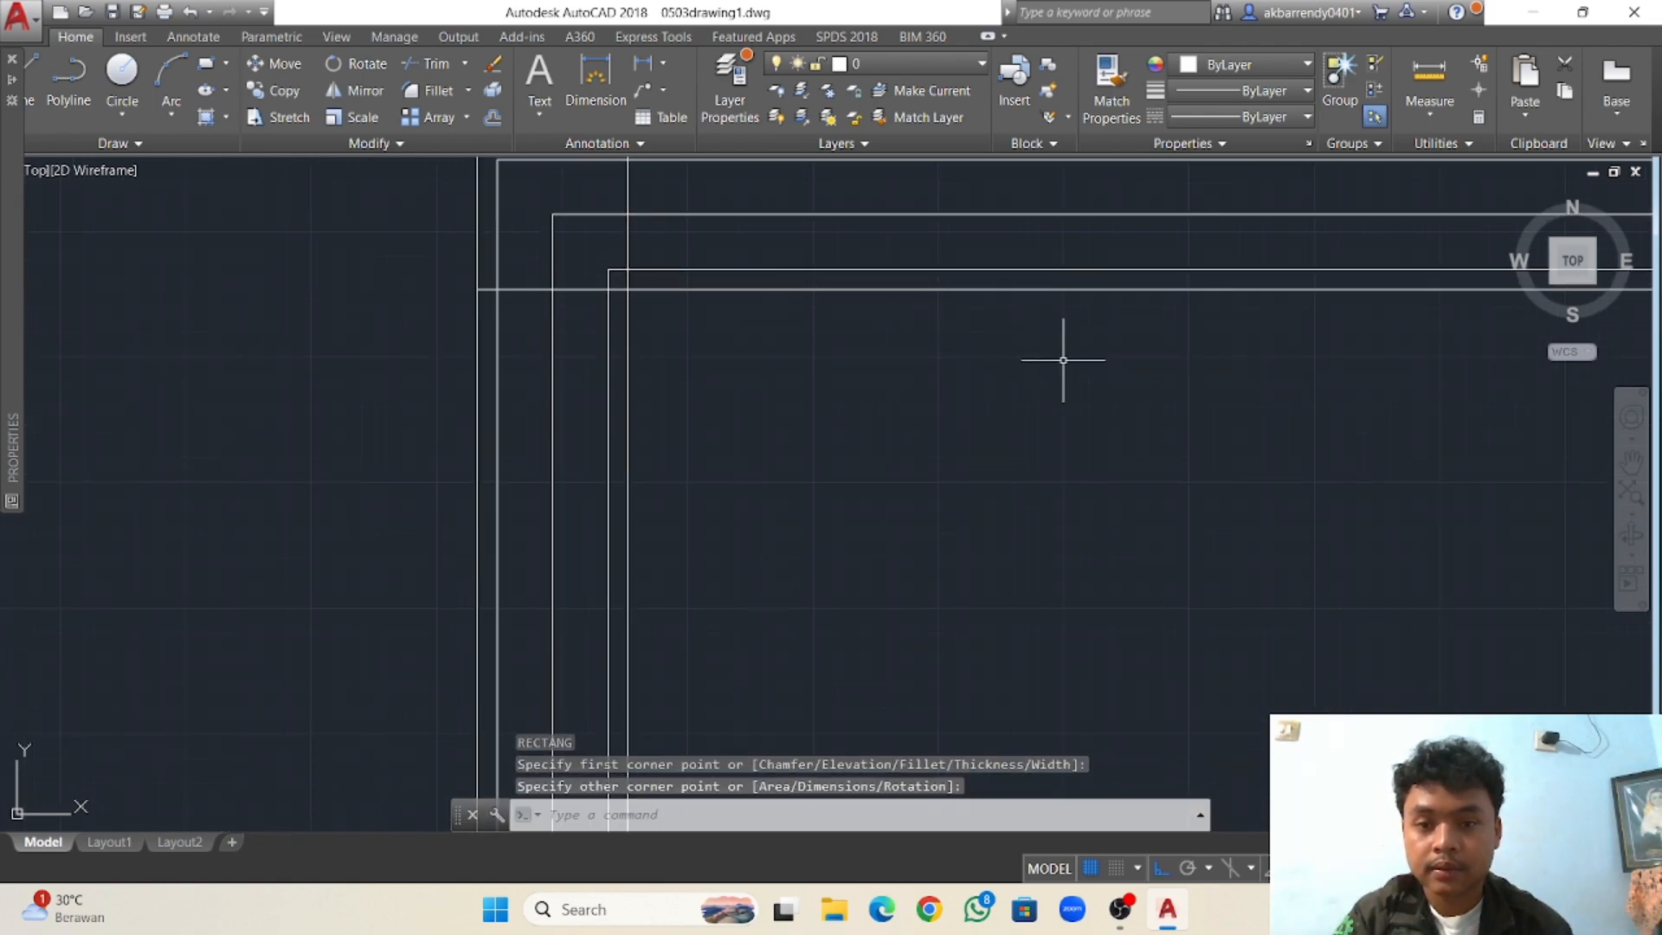
Draw a 15 by 15 rectangle at the room's upper-right wall corner, from the outermost corner to the innermost corner.
{"action": "scroll", "coordinate": [1063, 360], "scroll_direction": "down", "scroll_amount": 4}
{"action": "middle_click_drag", "start_coordinate": [864, 360], "coordinate": [623, 346]}
{"action": "scroll", "coordinate": [891, 278], "scroll_direction": "up", "scroll_amount": 4}
{"action": "middle_click_drag", "start_coordinate": [890, 278], "coordinate": [995, 342]}
{"action": "key", "text": "Return"}
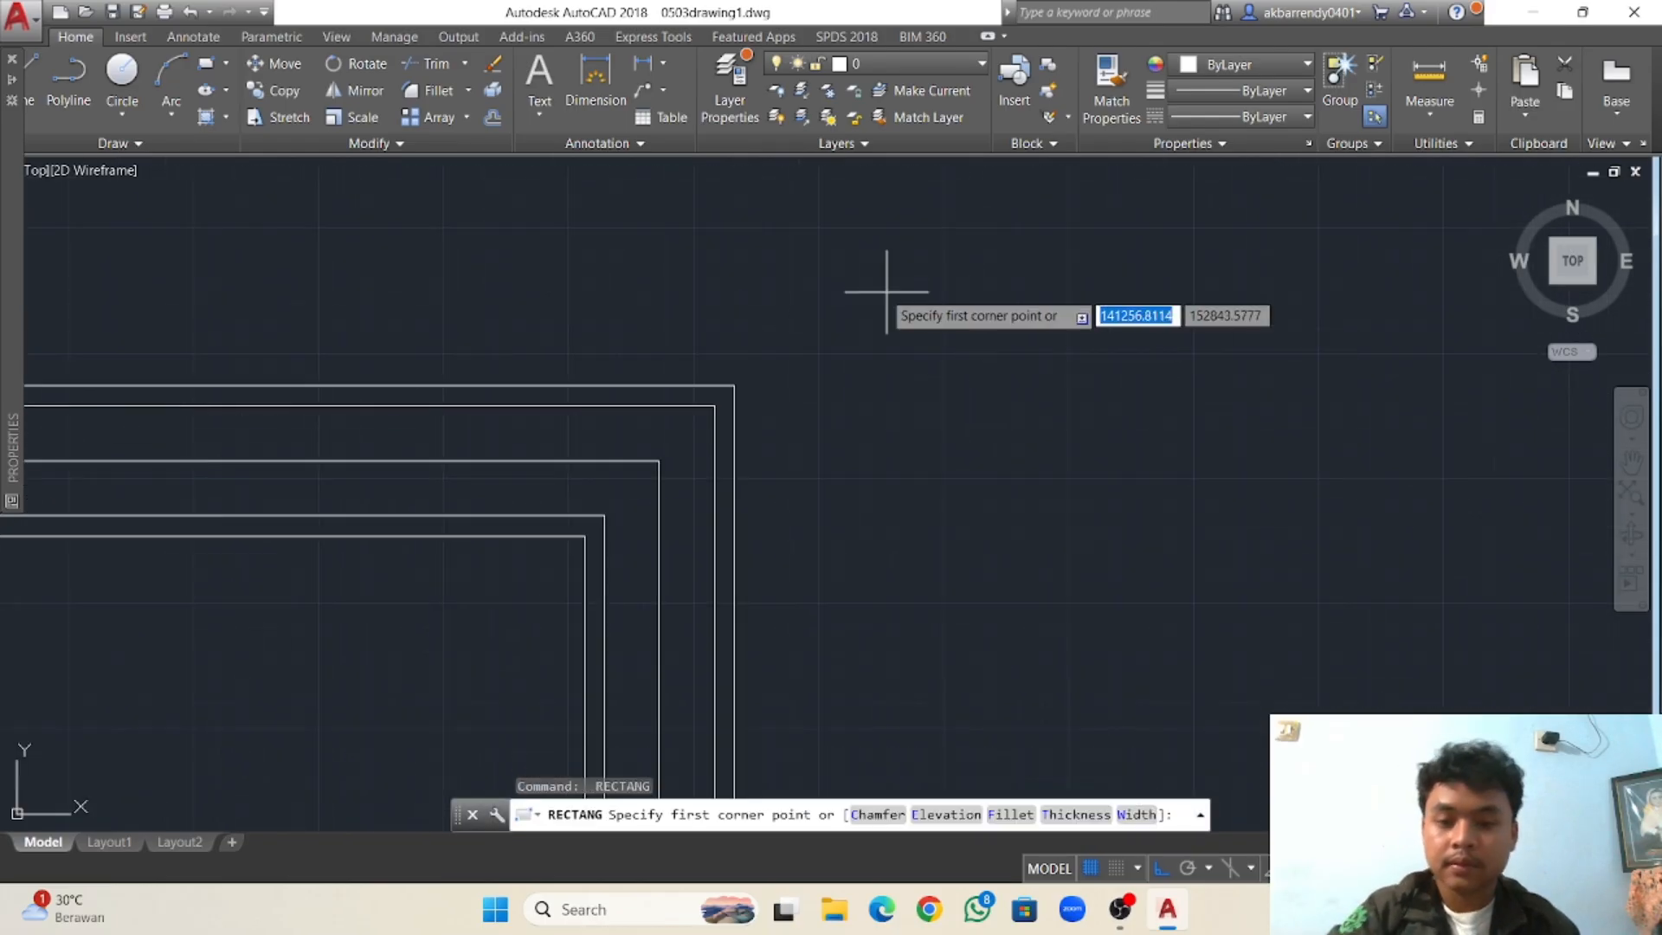
{"action": "left_click", "coordinate": [734, 385]}
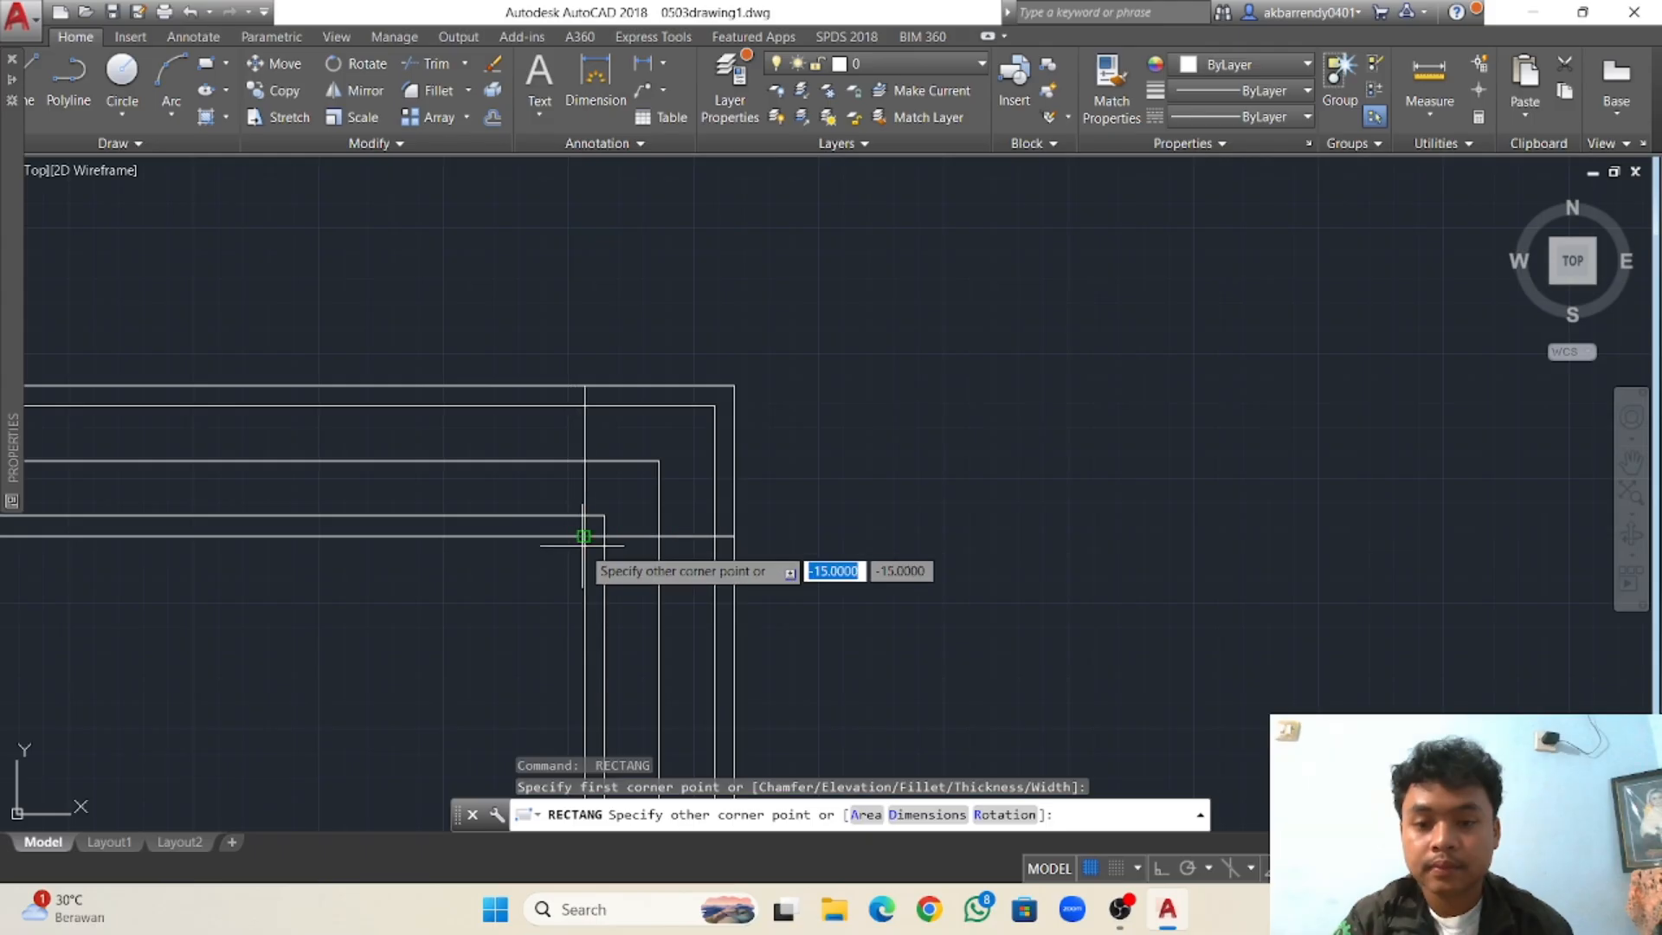
{"action": "left_click", "coordinate": [582, 545]}
Draw a rectangle at the room's lower-right wall corner, from the innermost square's corner to the outermost square's corner.
{"action": "scroll", "coordinate": [695, 485], "scroll_direction": "down", "scroll_amount": 5}
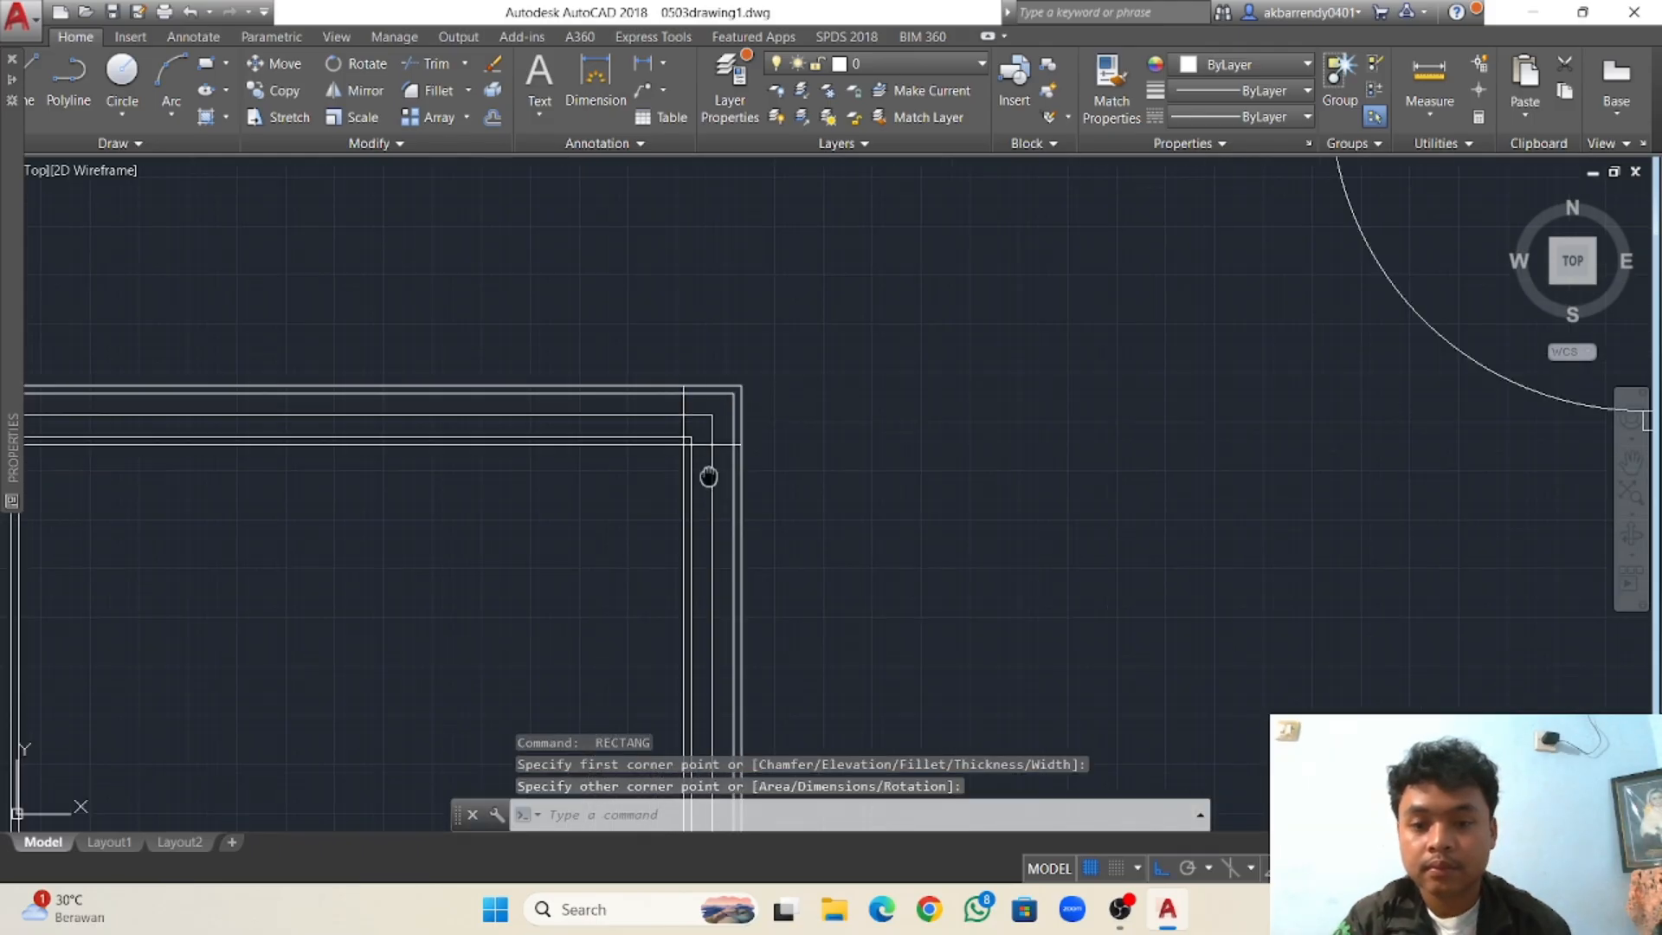
{"action": "middle_click_drag", "start_coordinate": [704, 400], "coordinate": [715, 274]}
{"action": "scroll", "coordinate": [748, 289], "scroll_direction": "up", "scroll_amount": 4}
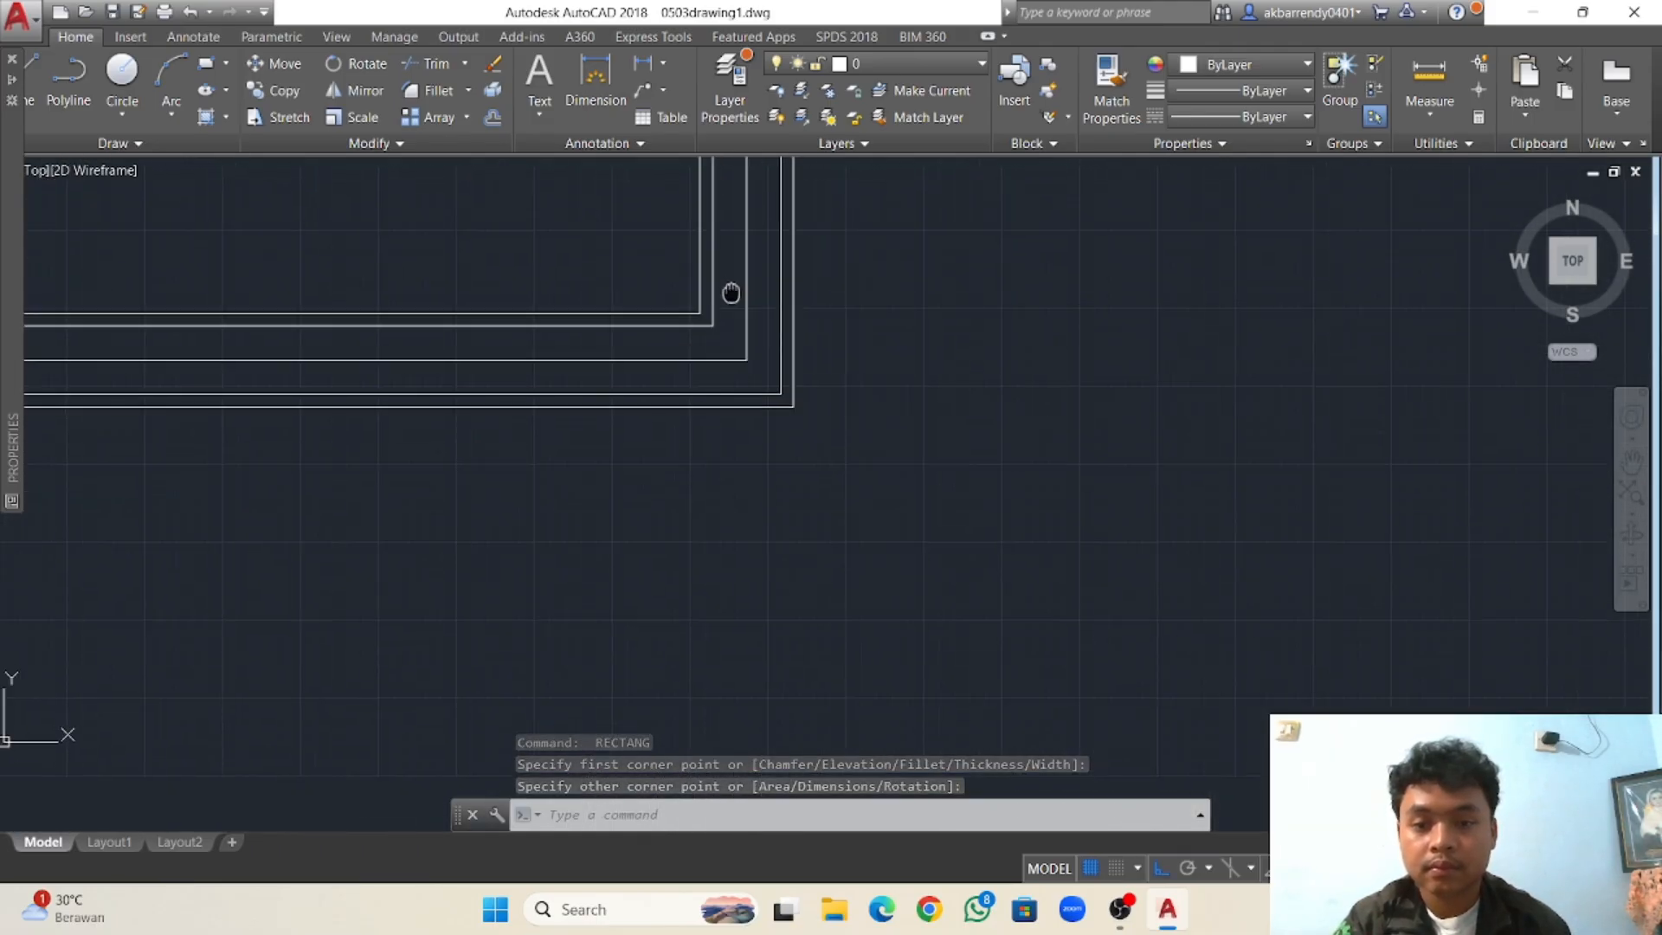
{"action": "key", "text": "space"}
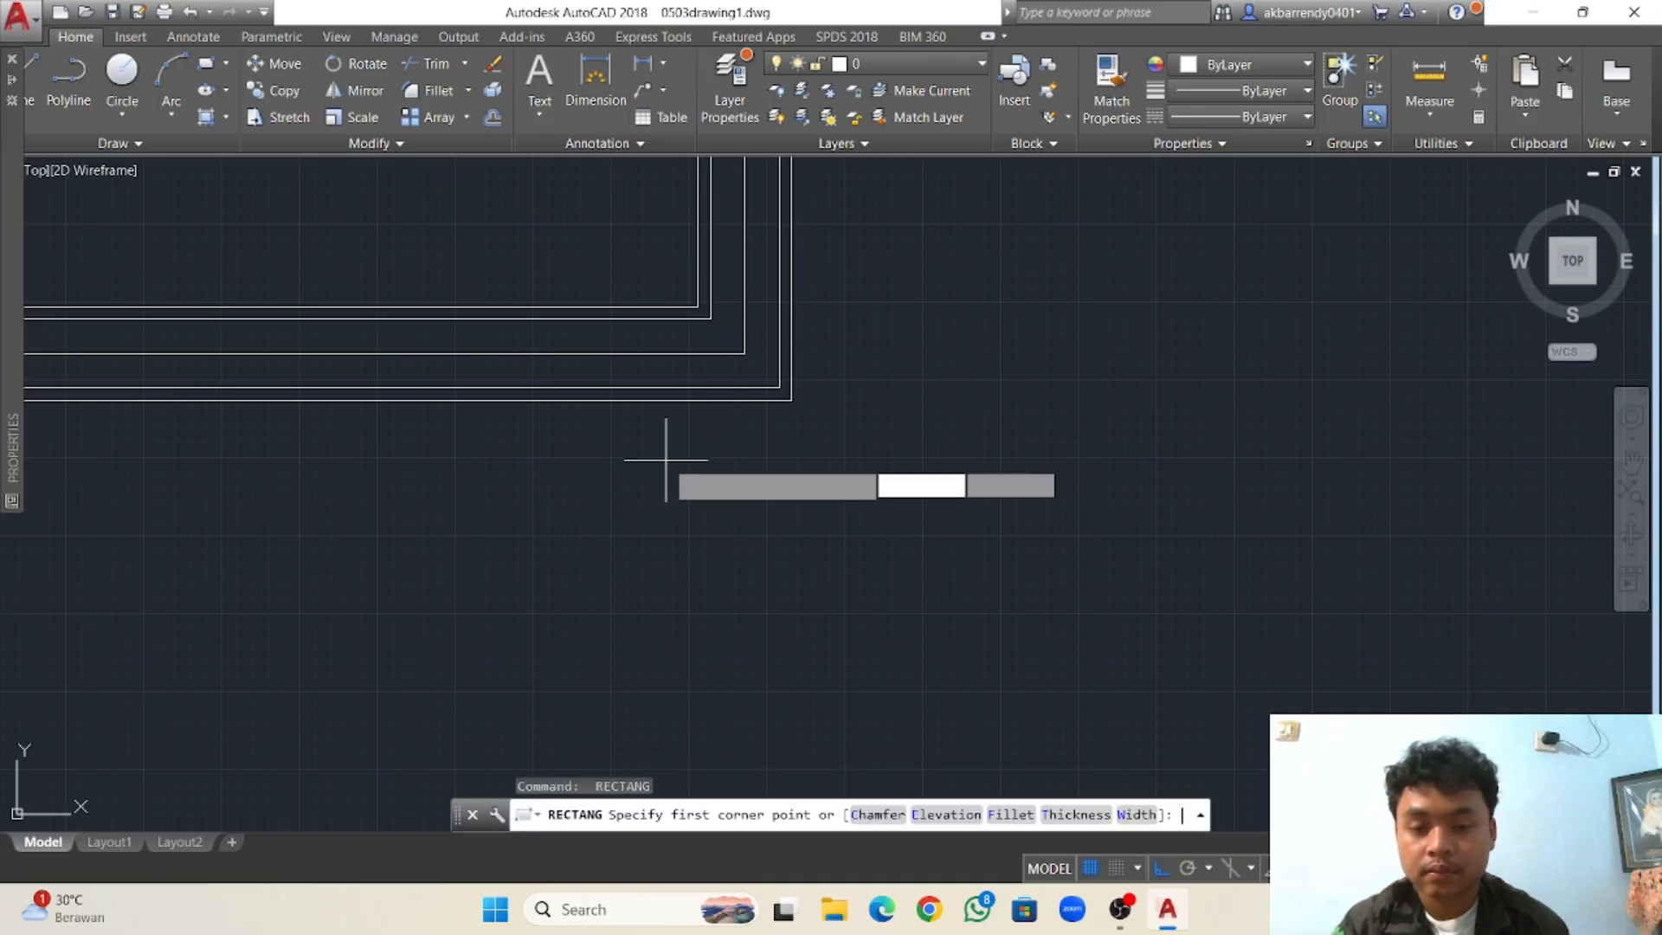
{"action": "scroll", "coordinate": [688, 298], "scroll_direction": "up", "scroll_amount": 2}
{"action": "left_click", "coordinate": [698, 312]}
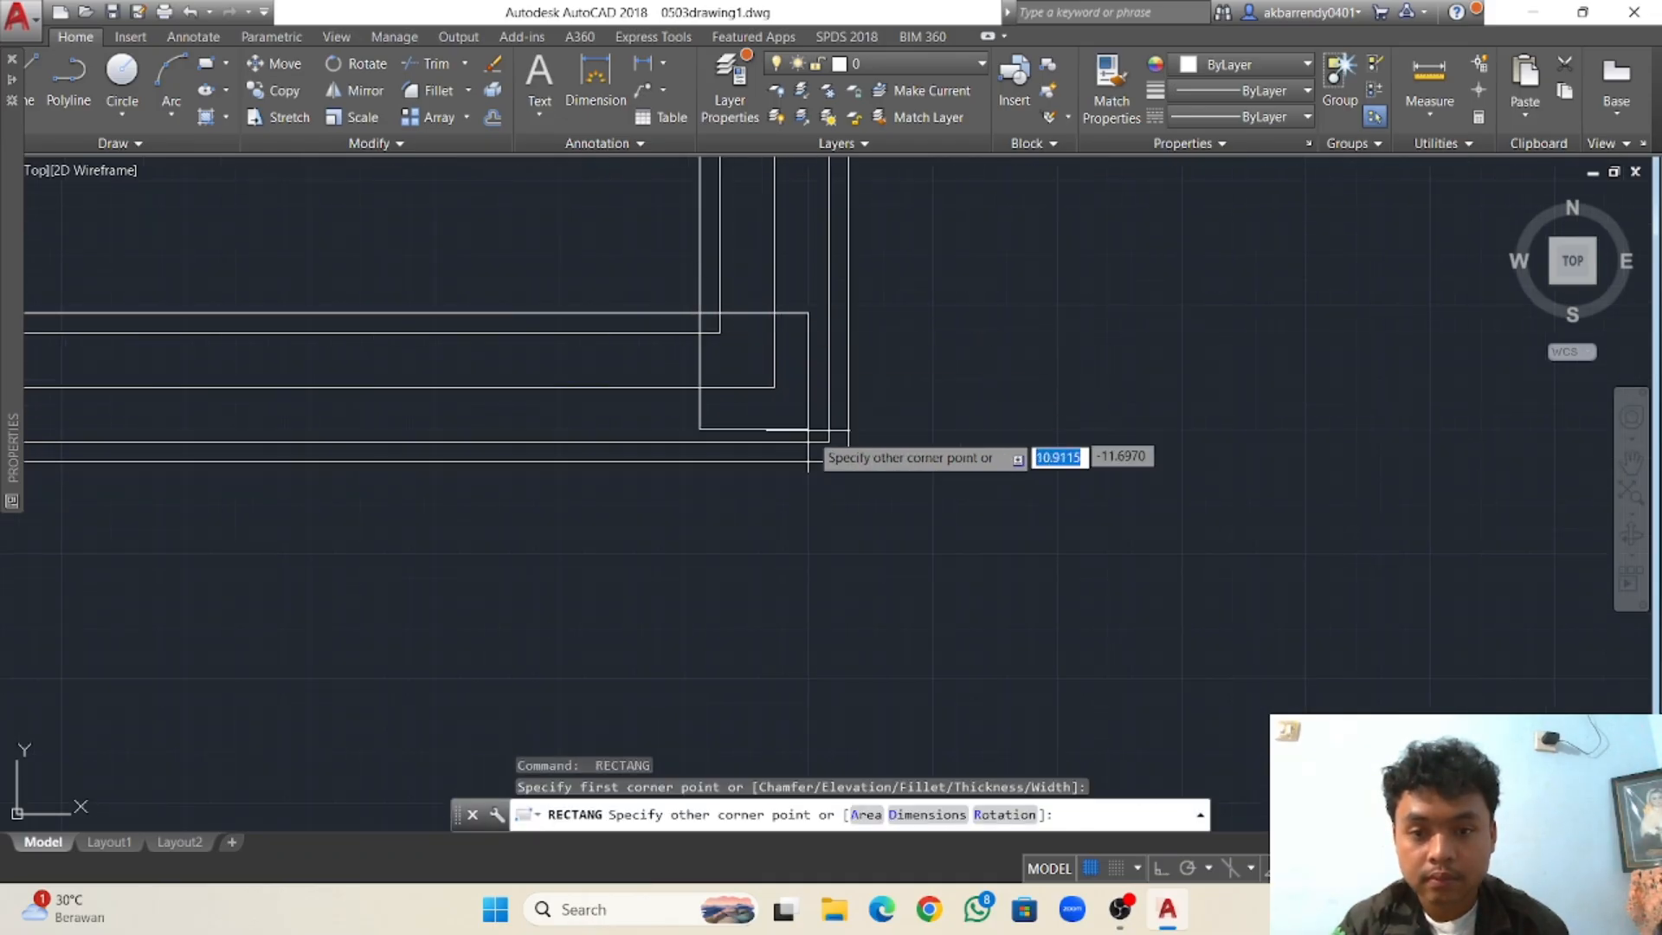
{"action": "left_click", "coordinate": [850, 457]}
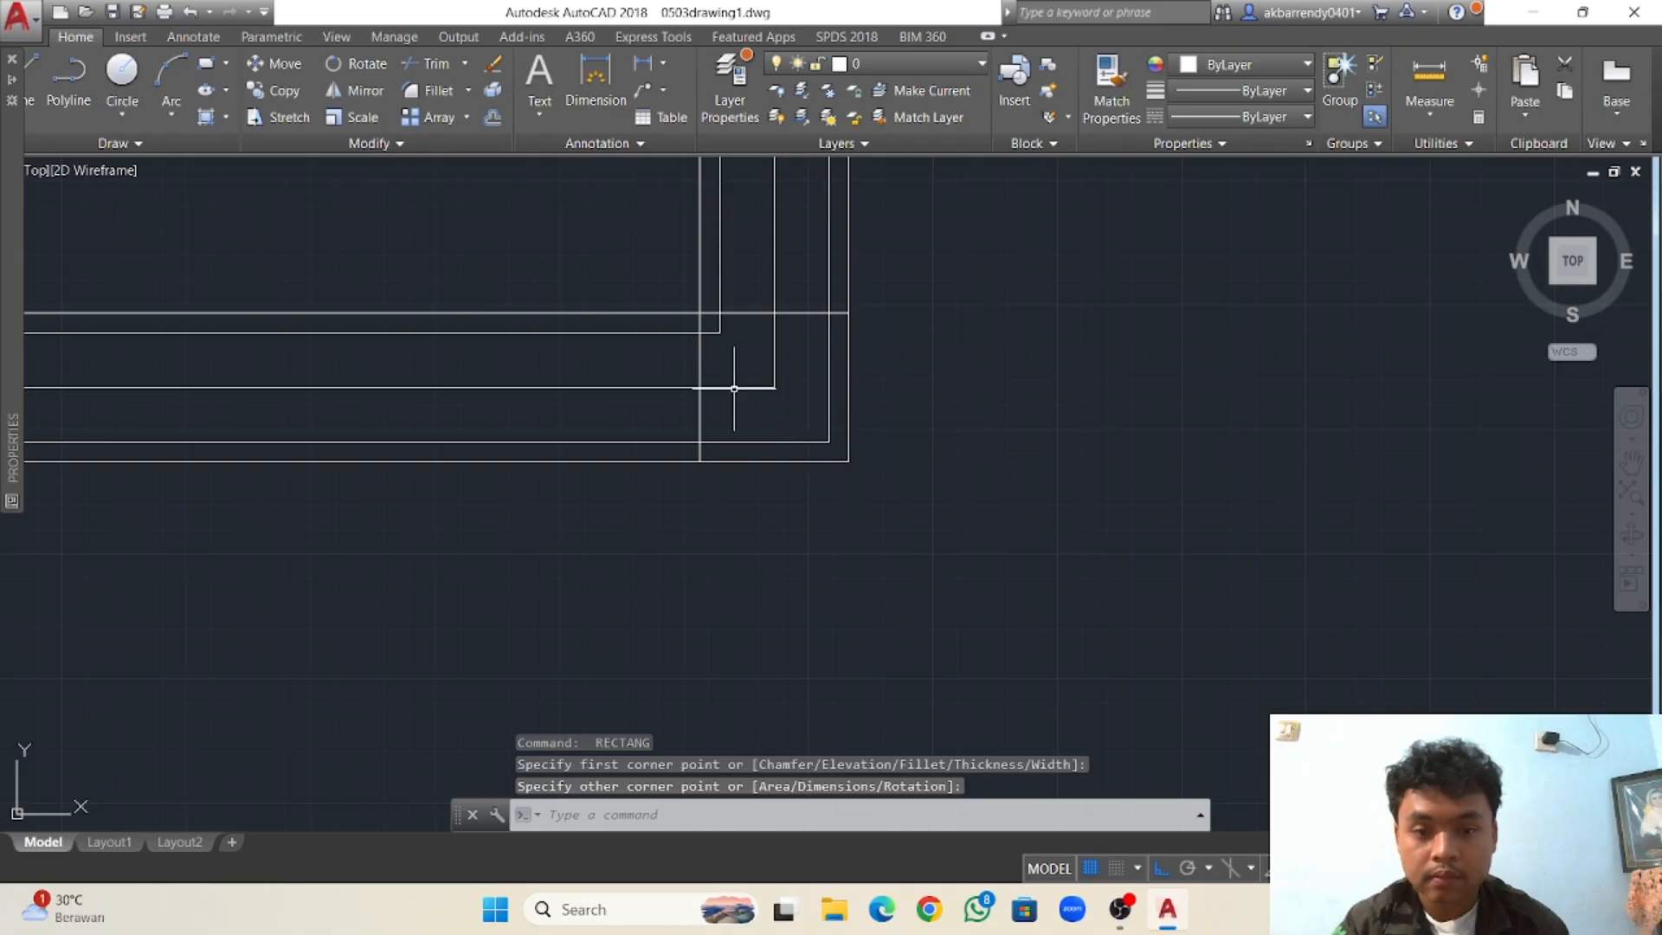
Draw a rectangle at the room's lower-left wall corner, from the outermost square's corner to the innermost square's corner.
{"action": "middle_click_drag", "start_coordinate": [734, 389], "coordinate": [897, 398]}
{"action": "scroll", "coordinate": [680, 321], "scroll_direction": "down", "scroll_amount": 4}
{"action": "middle_click_drag", "start_coordinate": [476, 312], "coordinate": [695, 346]}
{"action": "middle_click_drag", "start_coordinate": [365, 327], "coordinate": [525, 332]}
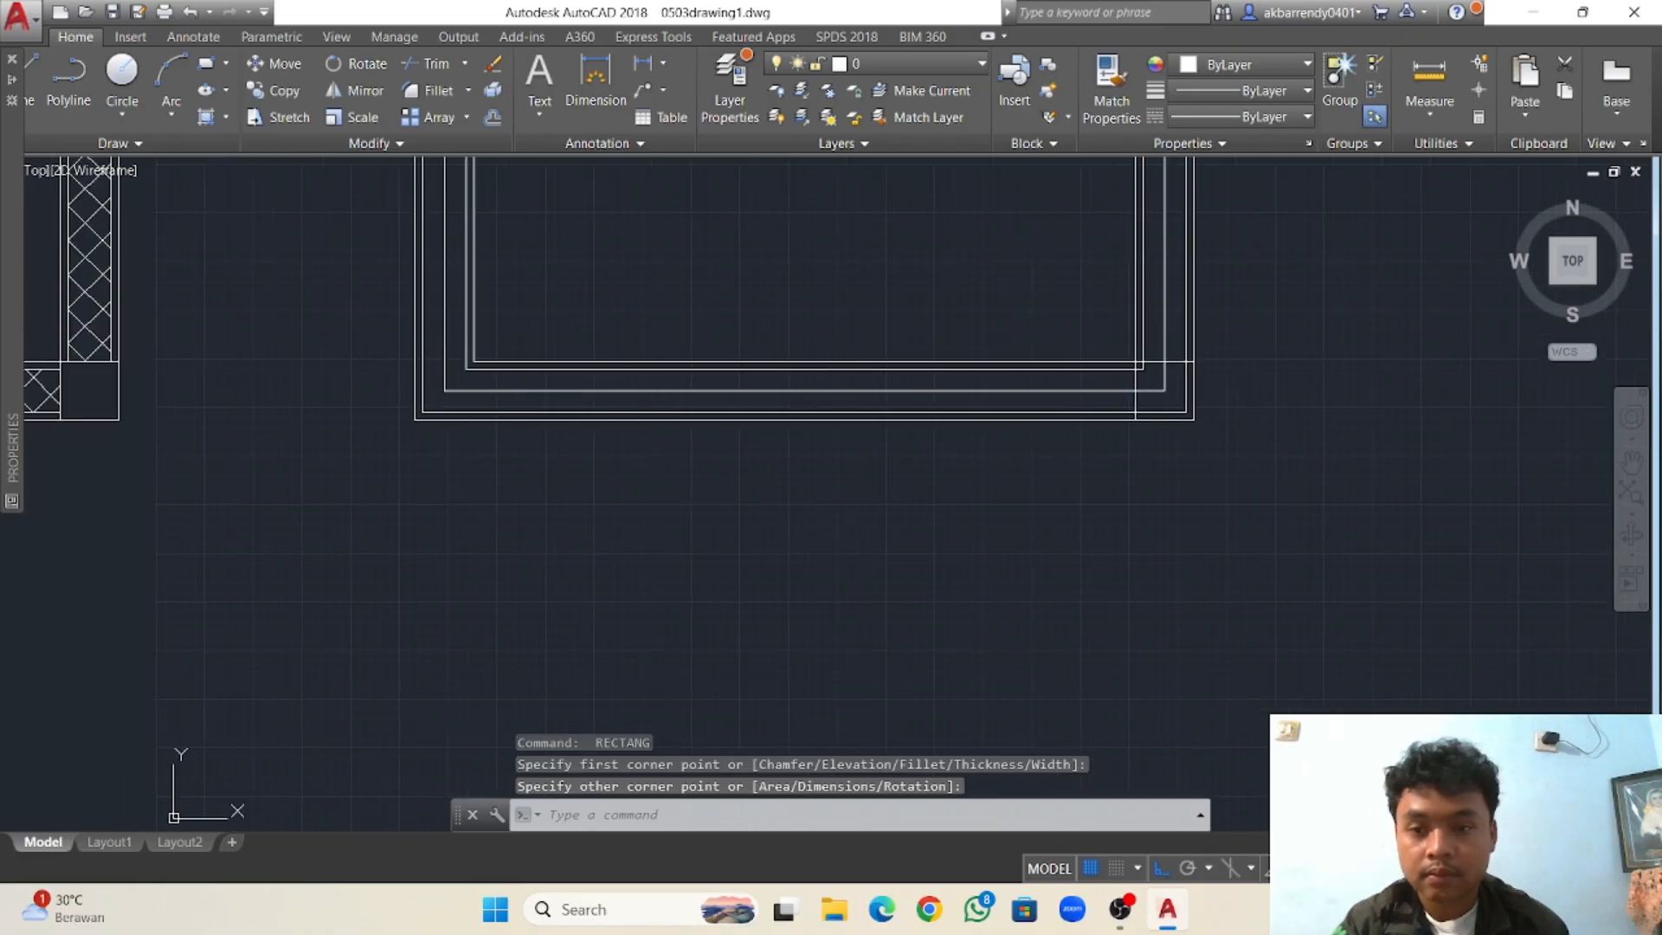
{"action": "key", "text": "Return"}
{"action": "scroll", "coordinate": [417, 424], "scroll_direction": "up", "scroll_amount": 4}
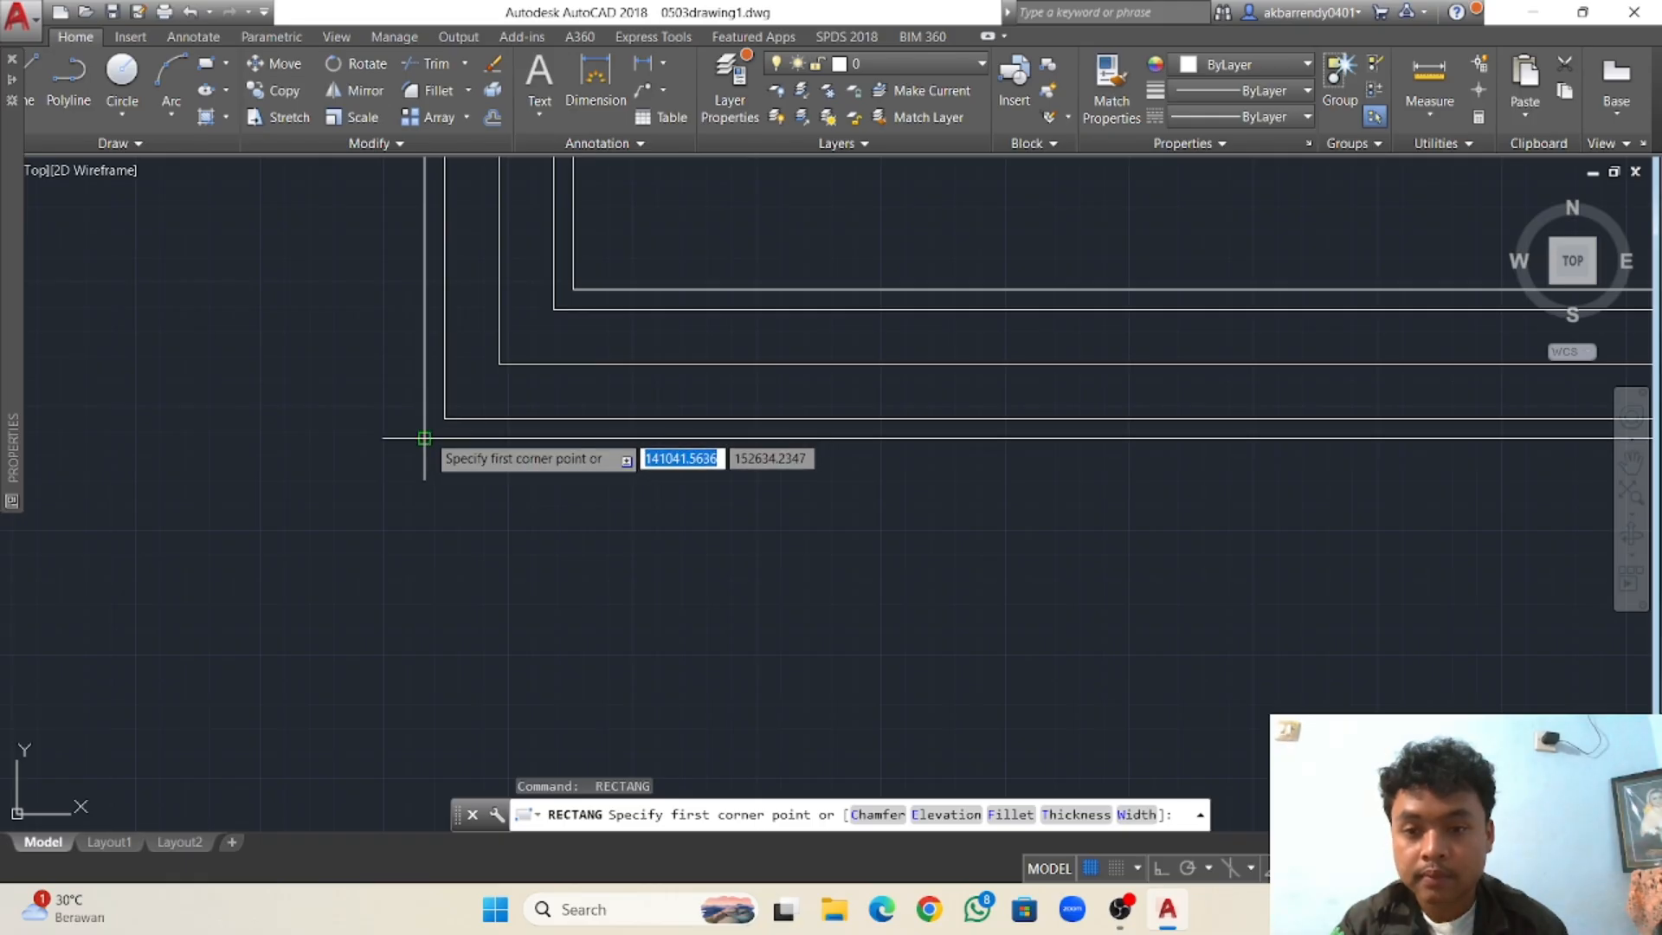
{"action": "left_click", "coordinate": [424, 437]}
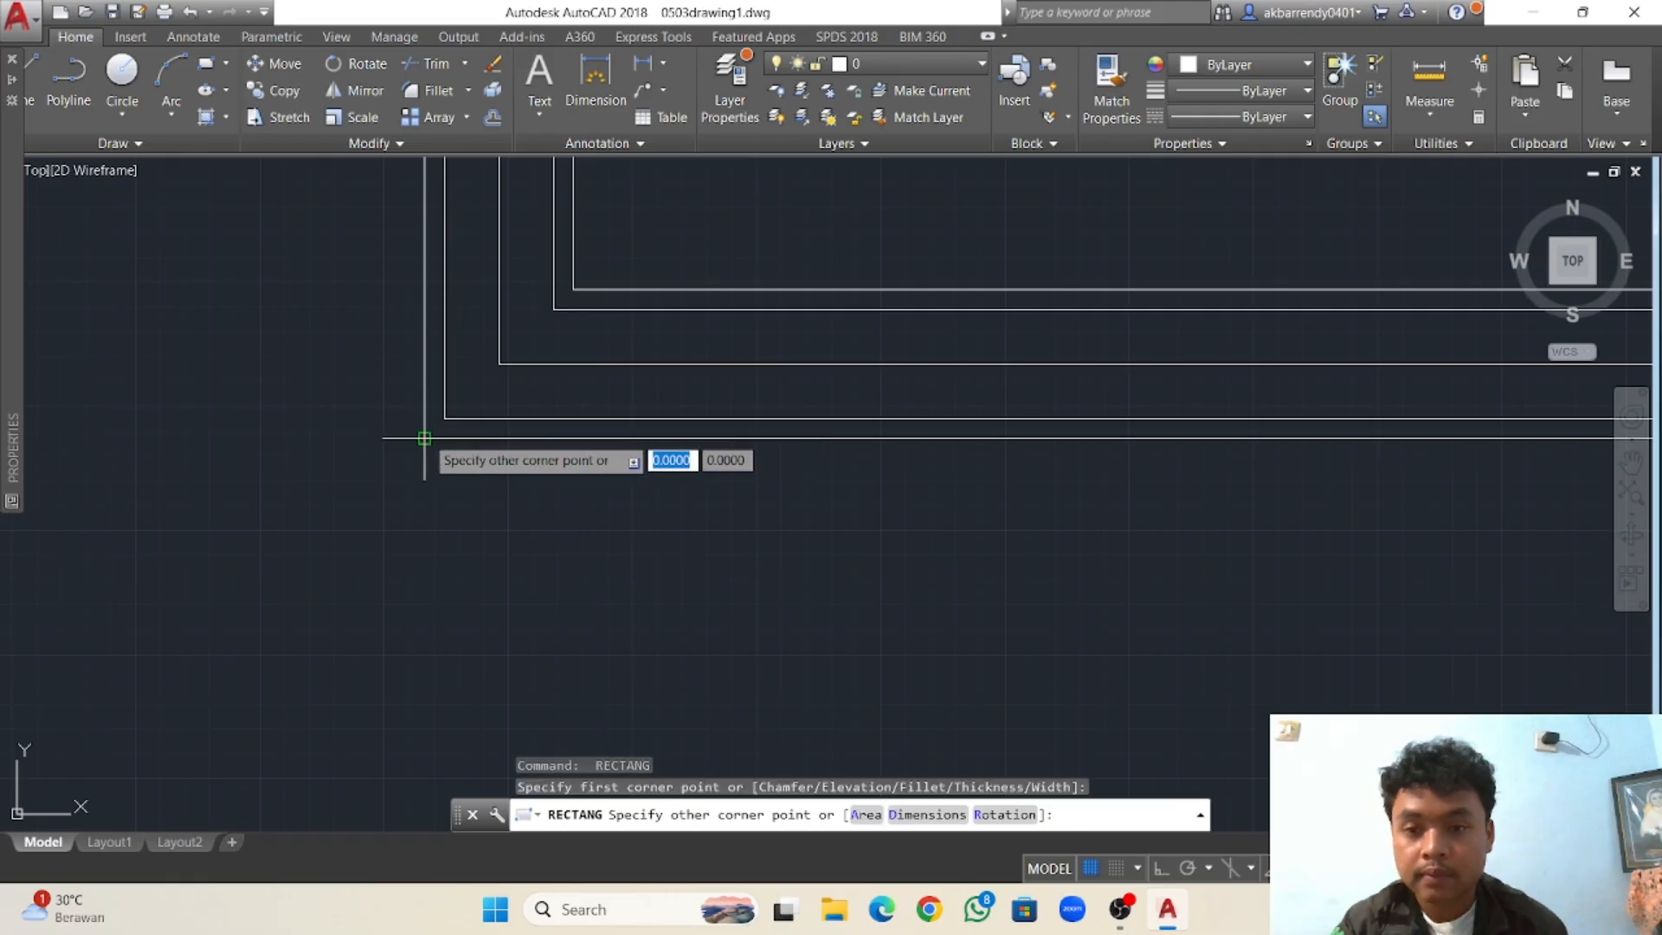
{"action": "left_click", "coordinate": [574, 289]}
Trim the offset wall lines inside the upper-right corner square, using all objects as cutting edges.
{"action": "scroll", "coordinate": [864, 245], "scroll_direction": "down", "scroll_amount": 3}
{"action": "scroll", "coordinate": [776, 396], "scroll_direction": "down", "scroll_amount": 3}
{"action": "middle_click_drag", "start_coordinate": [776, 369], "coordinate": [784, 437]}
{"action": "scroll", "coordinate": [922, 335], "scroll_direction": "up", "scroll_amount": 4}
{"action": "mouse_move", "coordinate": [908, 329]}
{"action": "middle_mouse_down"}
{"action": "mouse_move", "coordinate": [876, 351]}
{"action": "mouse_move", "coordinate": [852, 297]}
{"action": "mouse_move", "coordinate": [810, 382]}
{"action": "middle_mouse_up"}
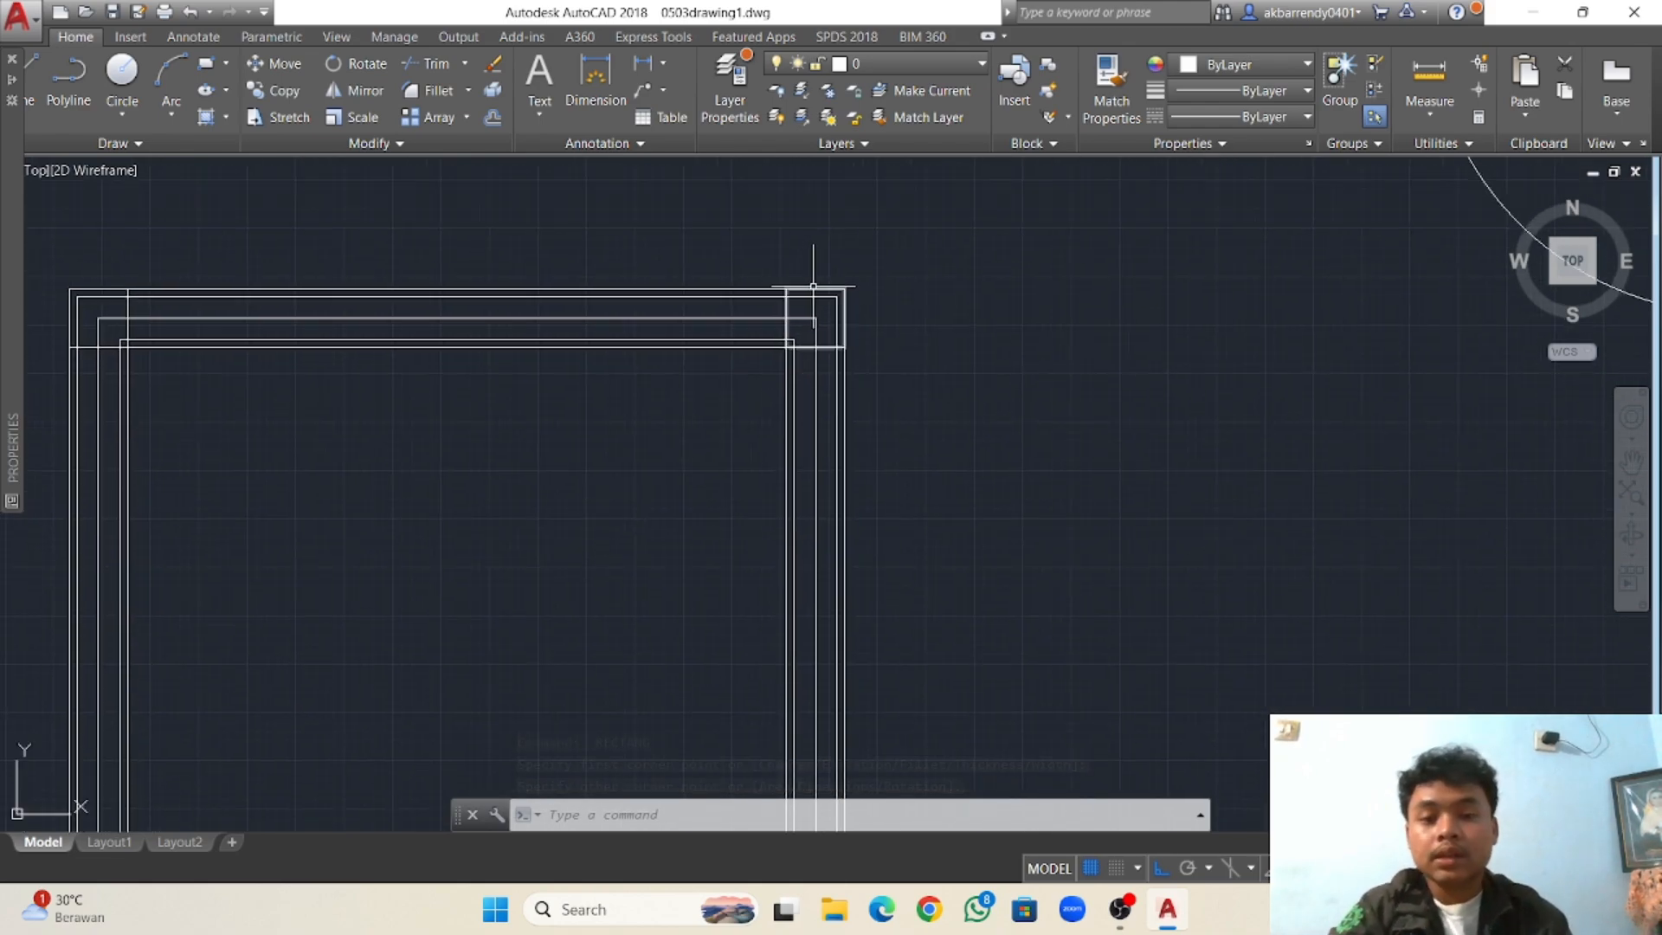
{"action": "scroll", "coordinate": [811, 290], "scroll_direction": "up", "scroll_amount": 4}
{"action": "type", "text": "t"}
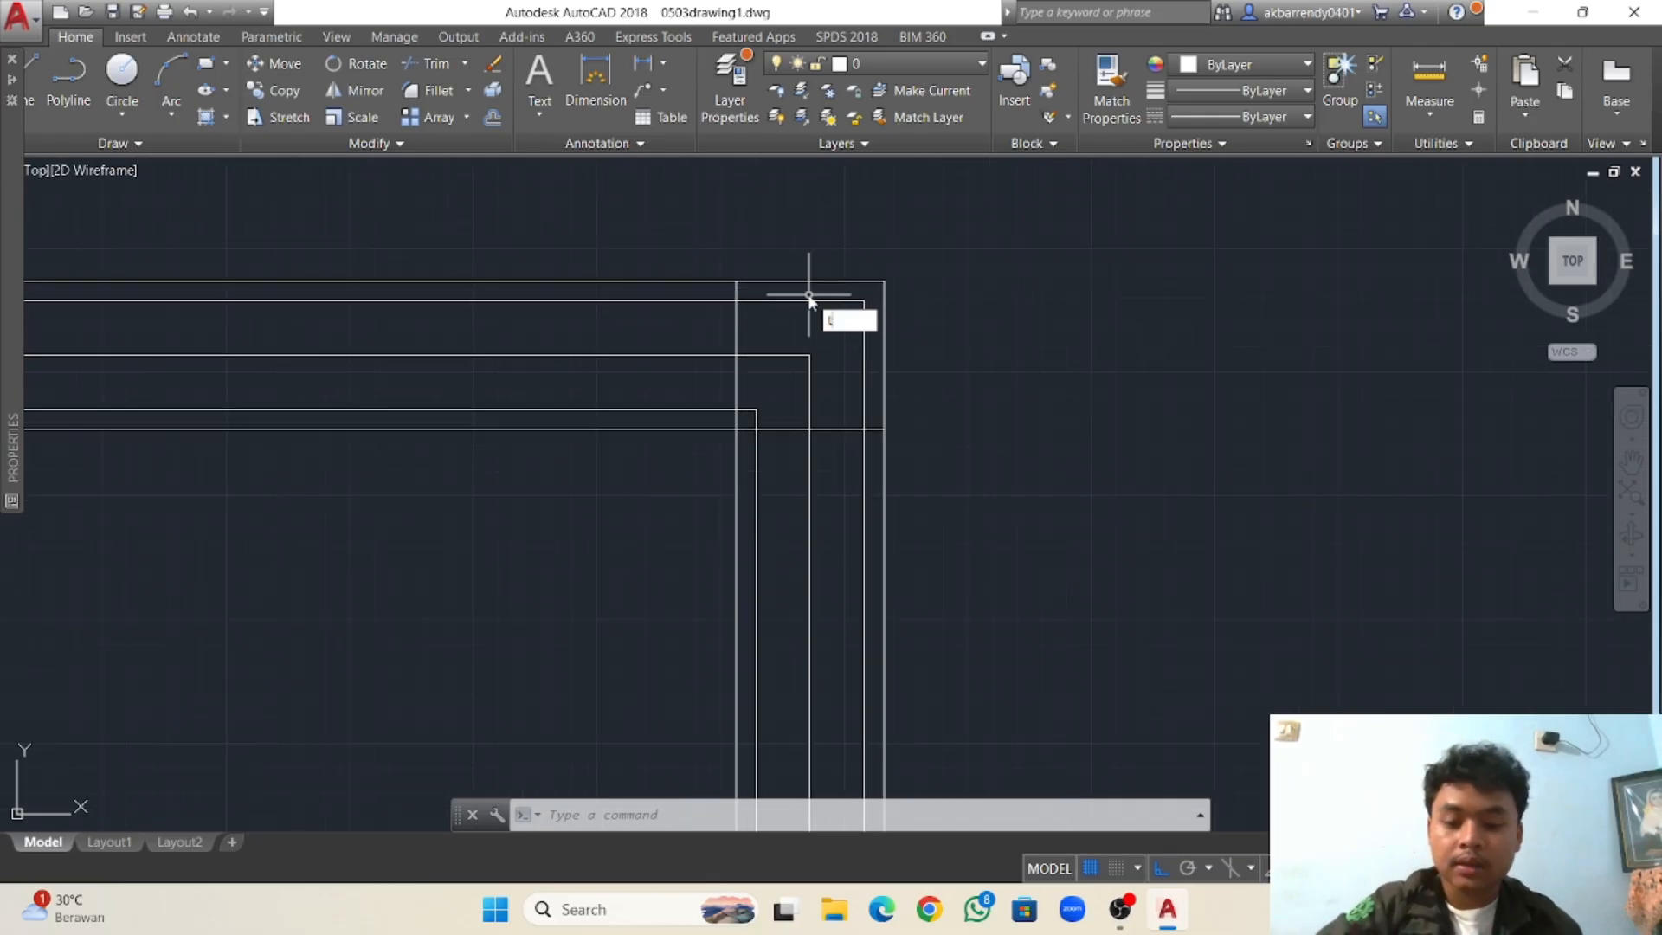
{"action": "type", "text": "r"}
{"action": "key", "text": "Return"}
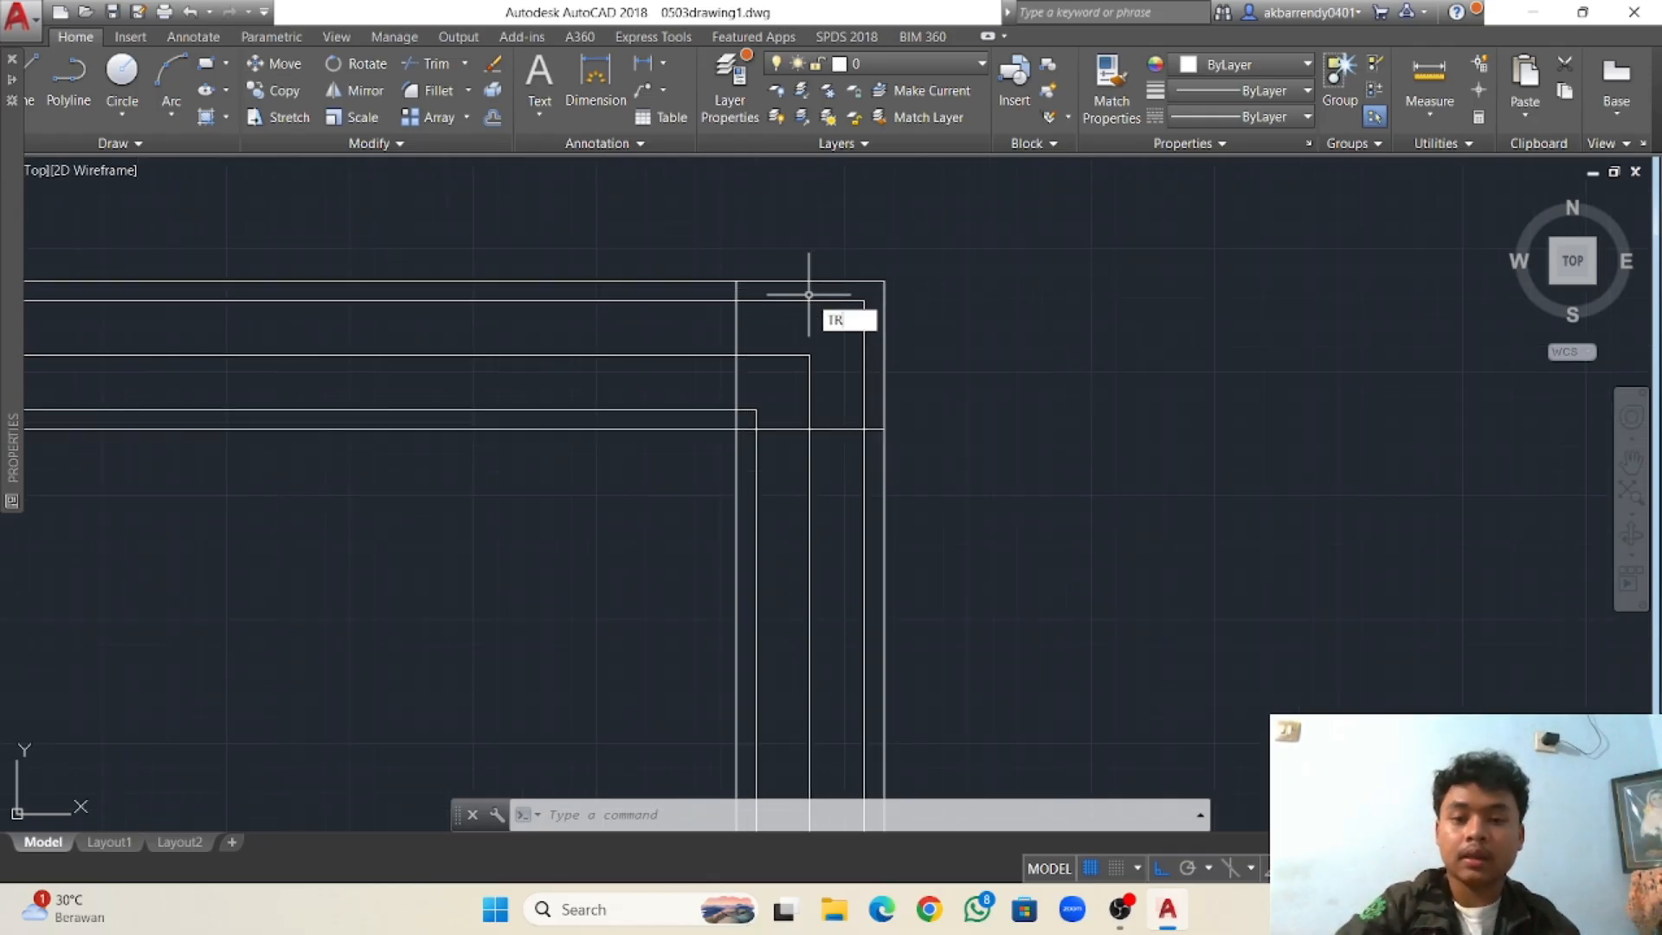
{"action": "key", "text": "Return"}
{"action": "left_click", "coordinate": [768, 294]}
{"action": "left_click", "coordinate": [752, 276]}
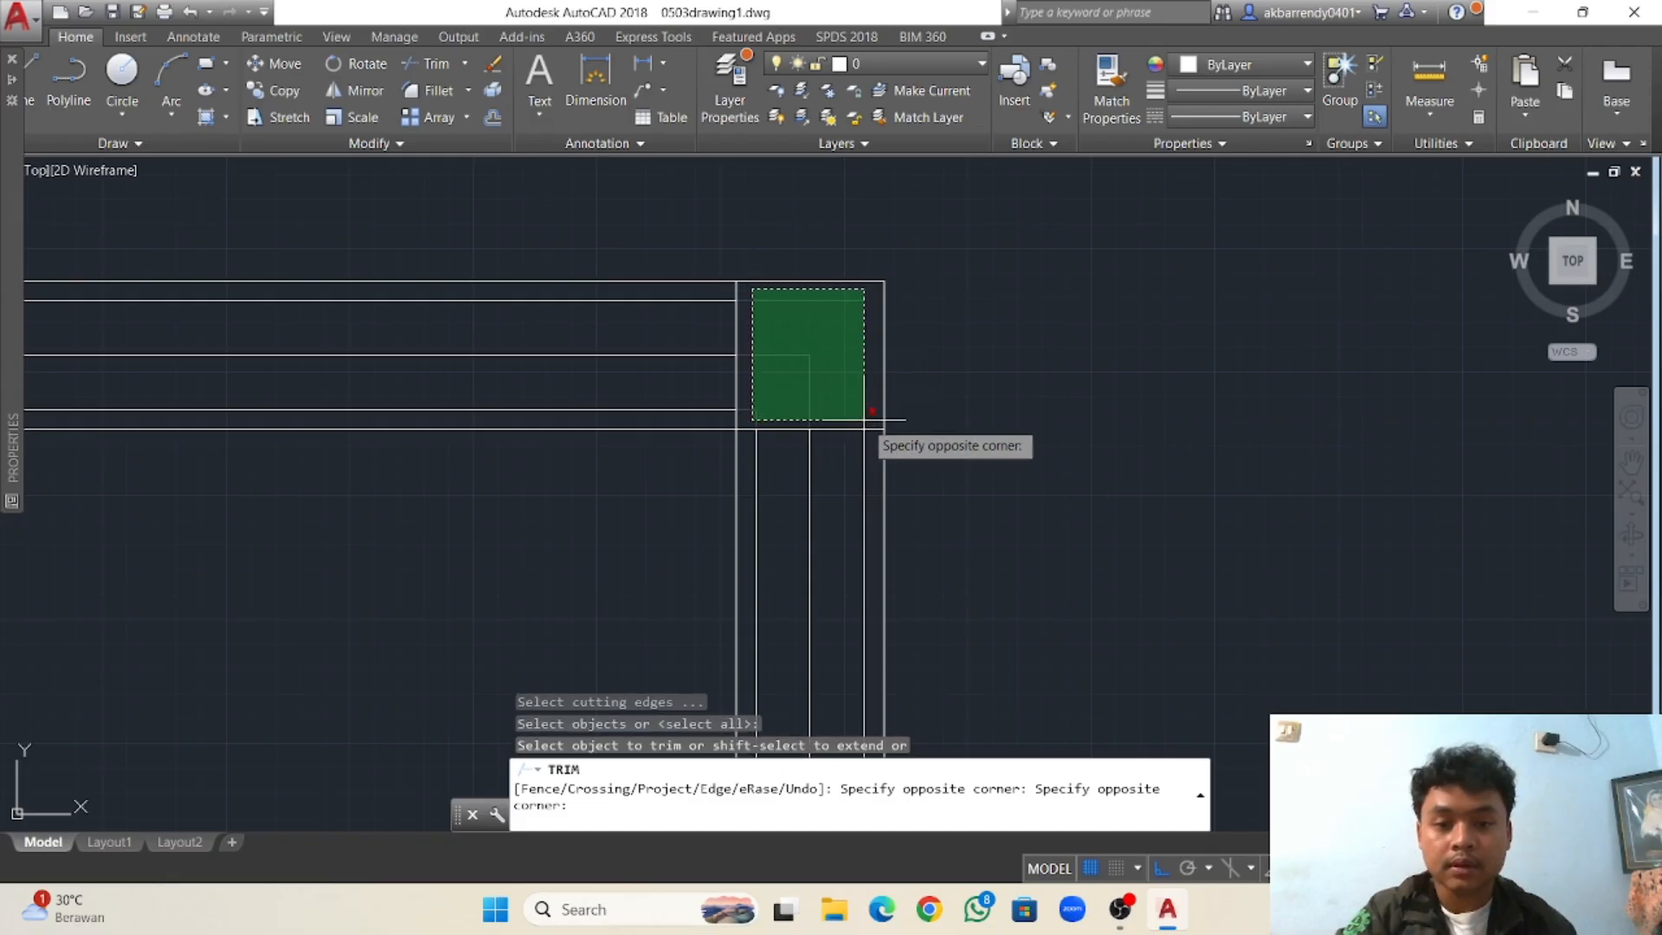
{"action": "left_click", "coordinate": [872, 411]}
Trim the offset wall lines inside the lower-right corner square.
{"action": "scroll", "coordinate": [863, 407], "scroll_direction": "down", "scroll_amount": 2}
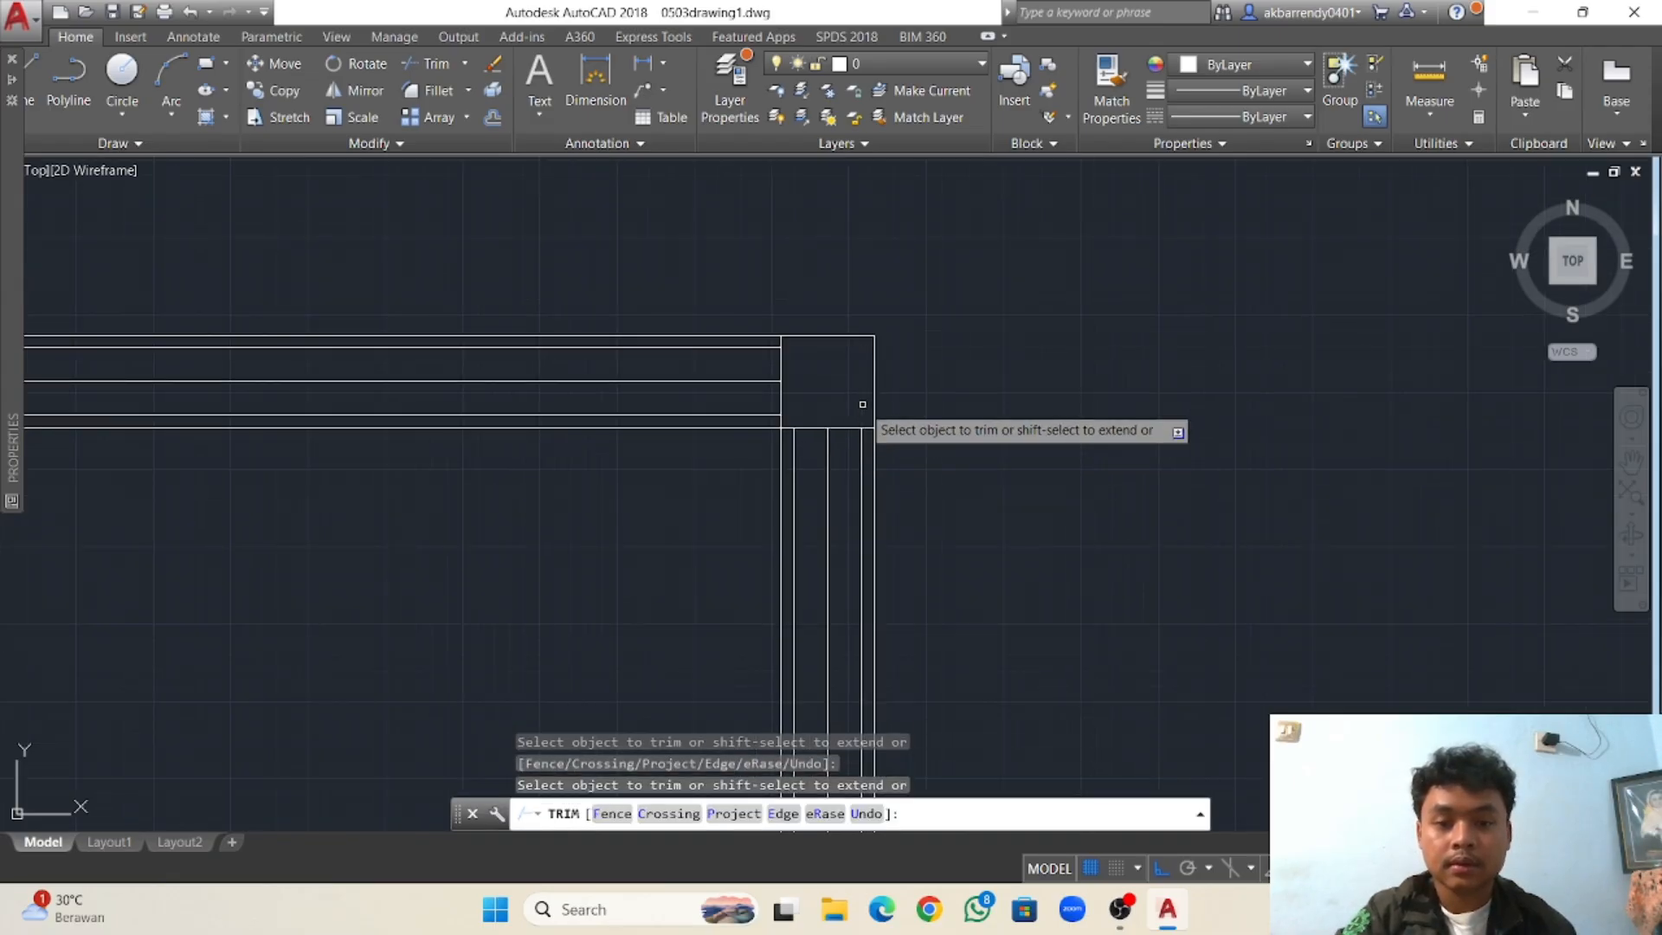
{"action": "scroll", "coordinate": [862, 404], "scroll_direction": "down", "scroll_amount": 3}
{"action": "scroll", "coordinate": [952, 463], "scroll_direction": "up", "scroll_amount": 5}
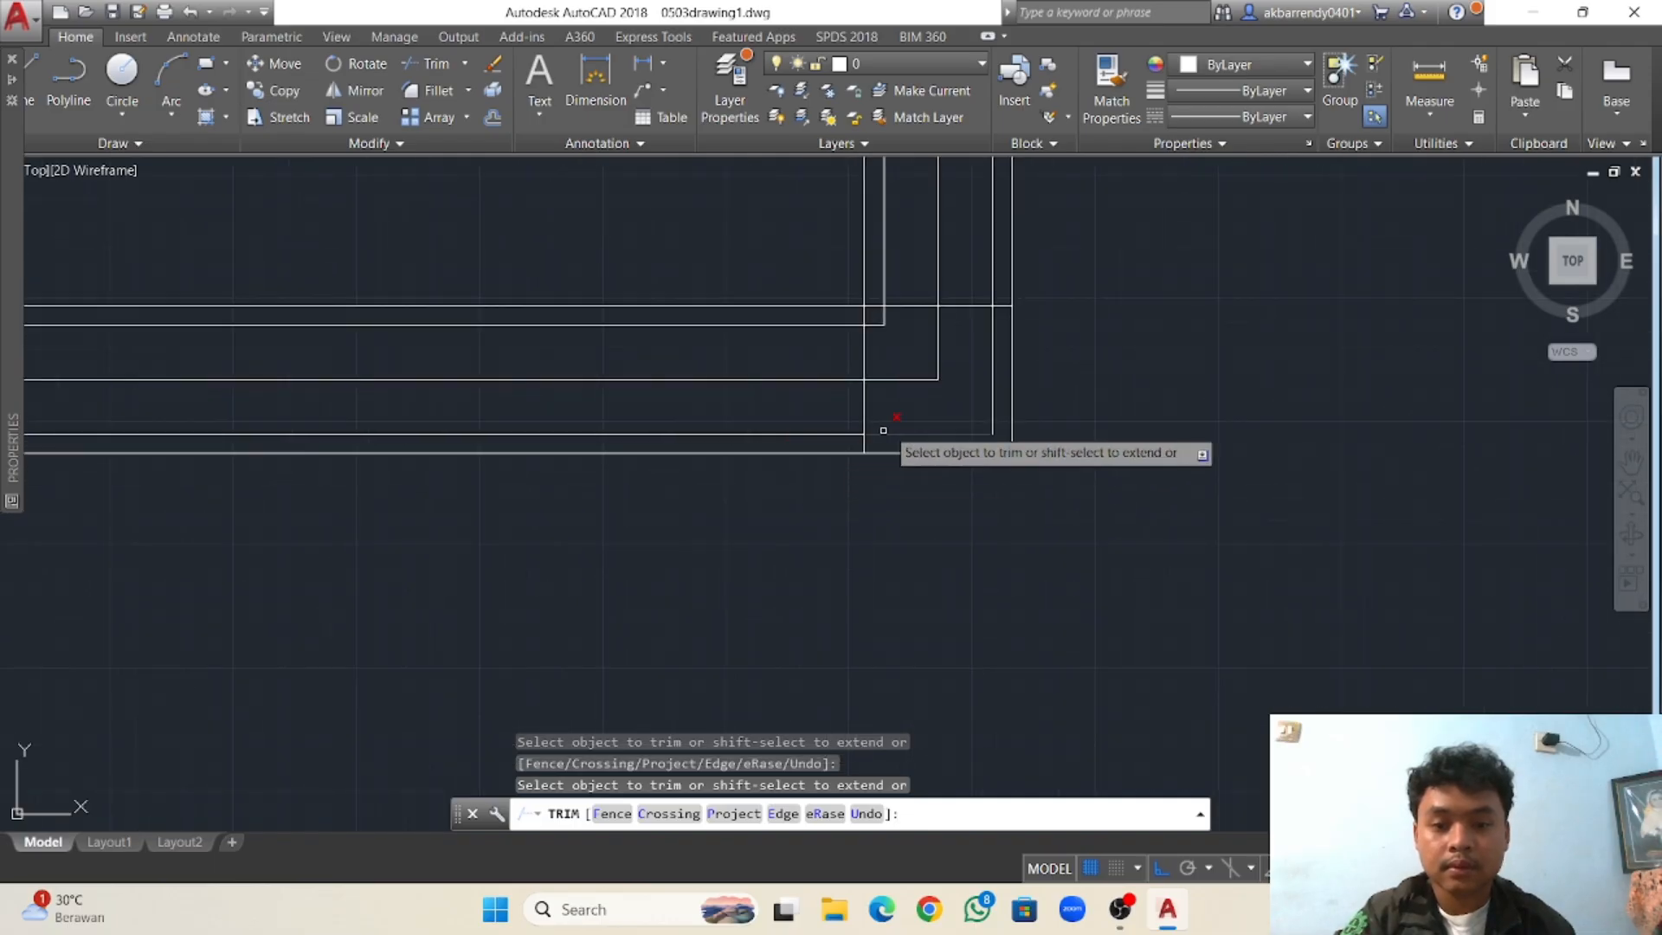
{"action": "left_click", "coordinate": [872, 316]}
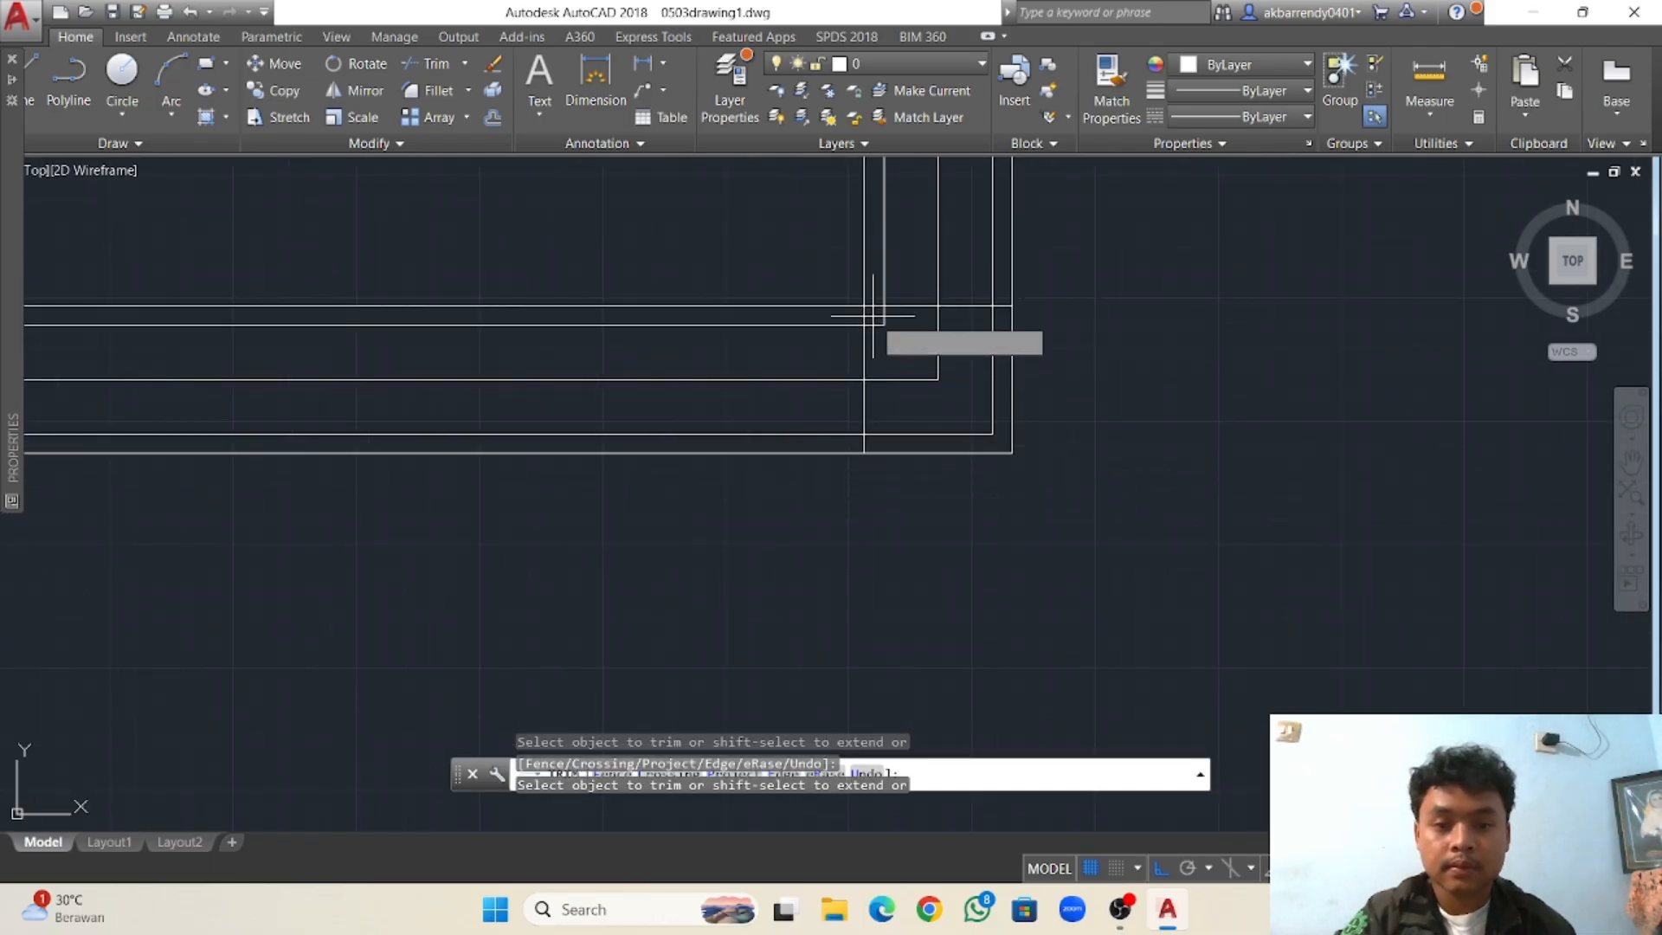
{"action": "left_click", "coordinate": [995, 437]}
Trim the offset wall lines inside the lower-left corner square.
{"action": "scroll", "coordinate": [964, 434], "scroll_direction": "down", "scroll_amount": 4}
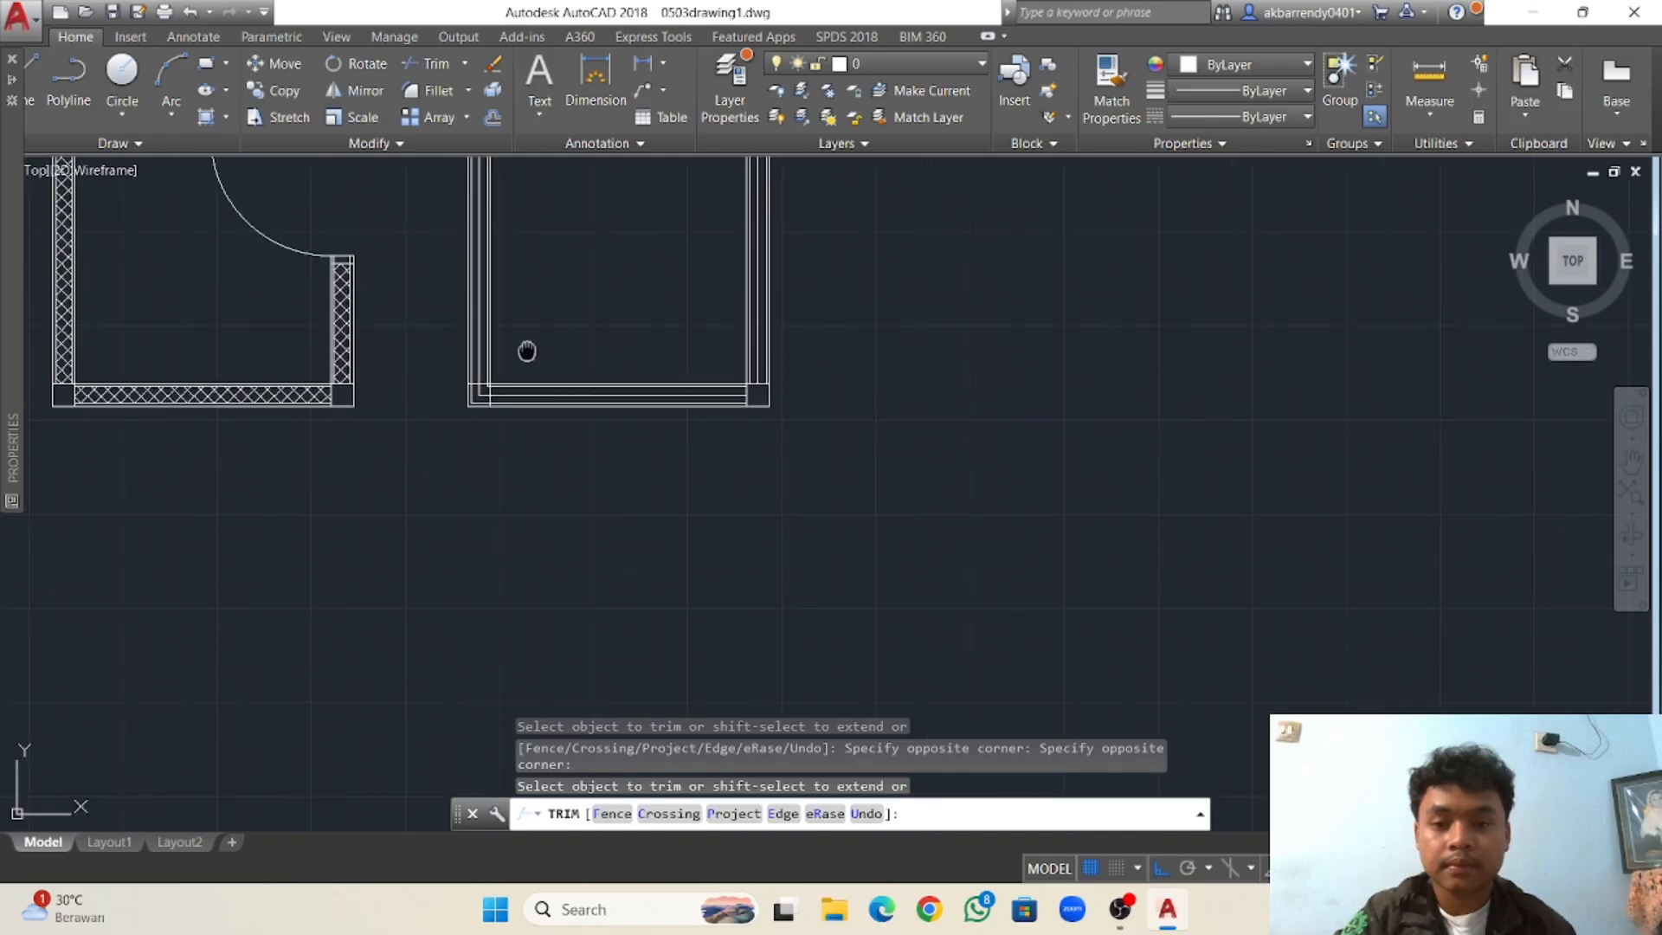
{"action": "scroll", "coordinate": [533, 405], "scroll_direction": "up", "scroll_amount": 4}
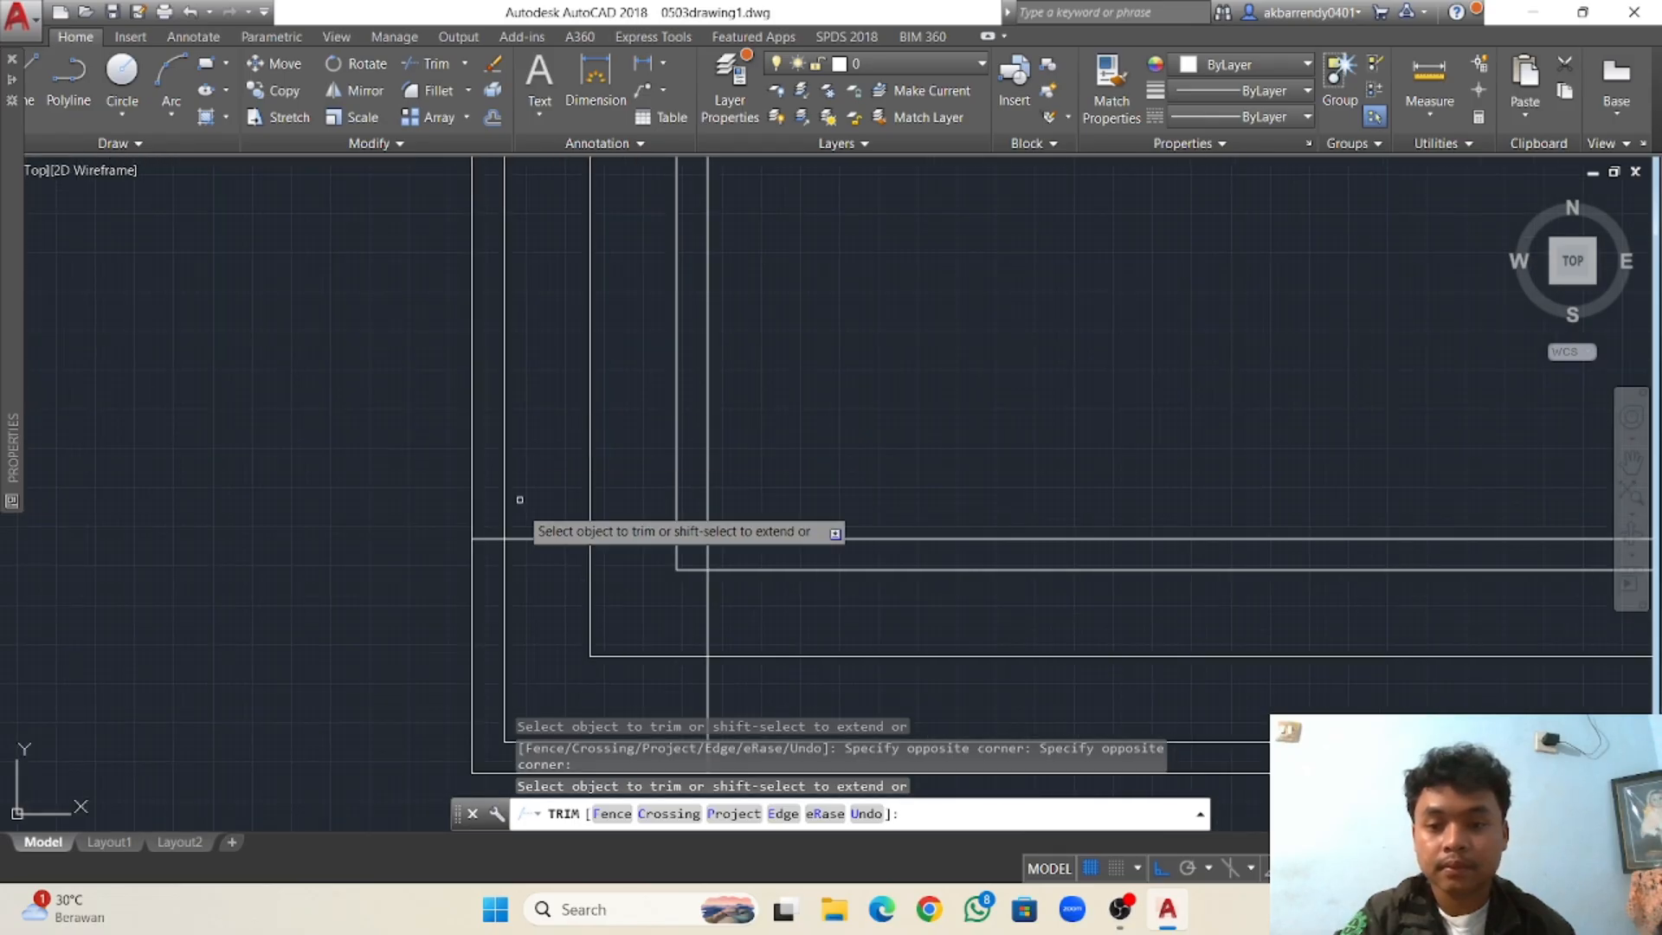
{"action": "left_click", "coordinate": [682, 549]}
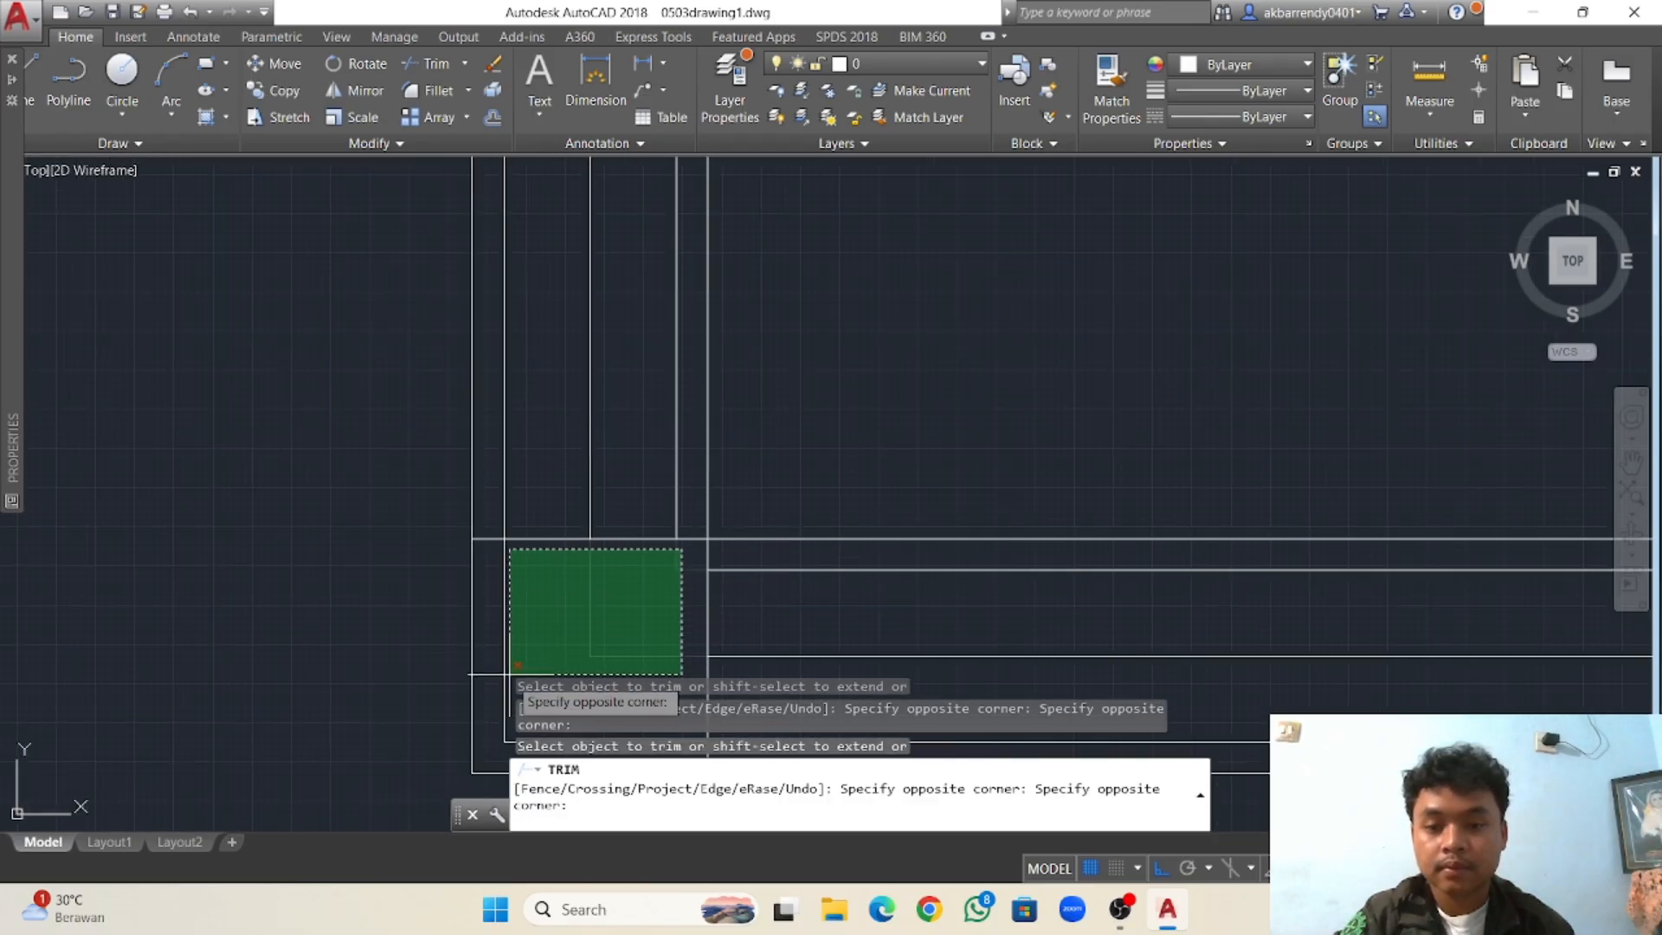
{"action": "middle_click_drag", "start_coordinate": [505, 732], "coordinate": [540, 504]}
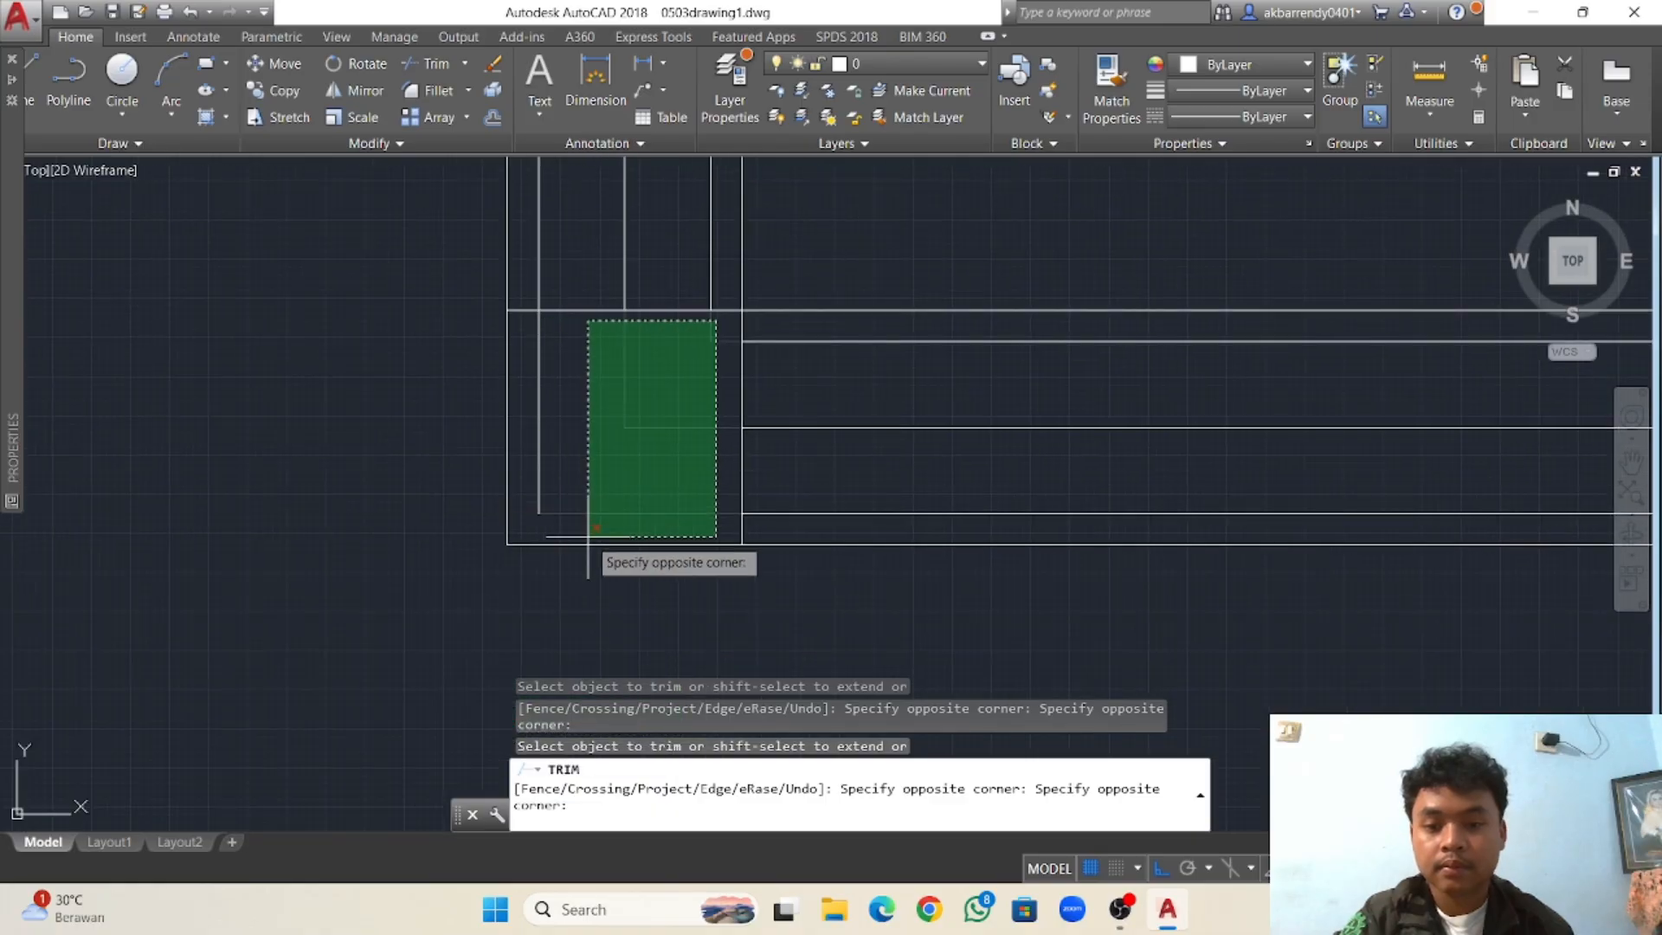
{"action": "left_click", "coordinate": [532, 530]}
Trim the offset wall lines inside the upper-left corner square and end the trimming.
{"action": "scroll", "coordinate": [535, 538], "scroll_direction": "down", "scroll_amount": 3}
{"action": "middle_click_drag", "start_coordinate": [541, 400], "coordinate": [598, 537]}
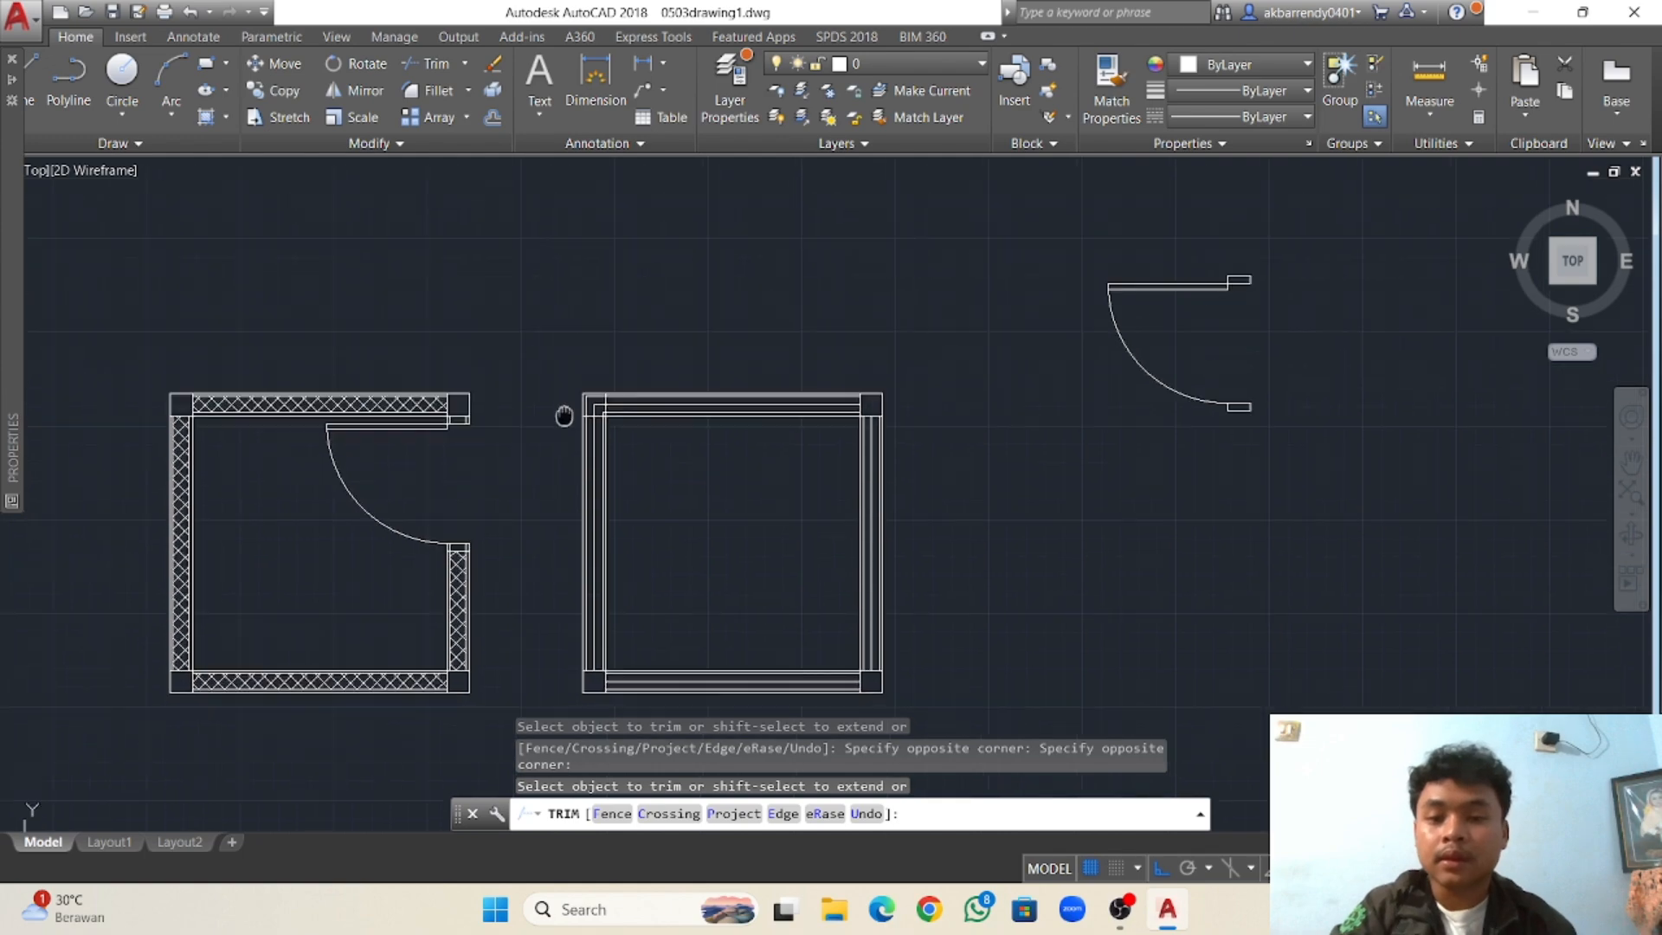
{"action": "scroll", "coordinate": [575, 412], "scroll_direction": "up", "scroll_amount": 8}
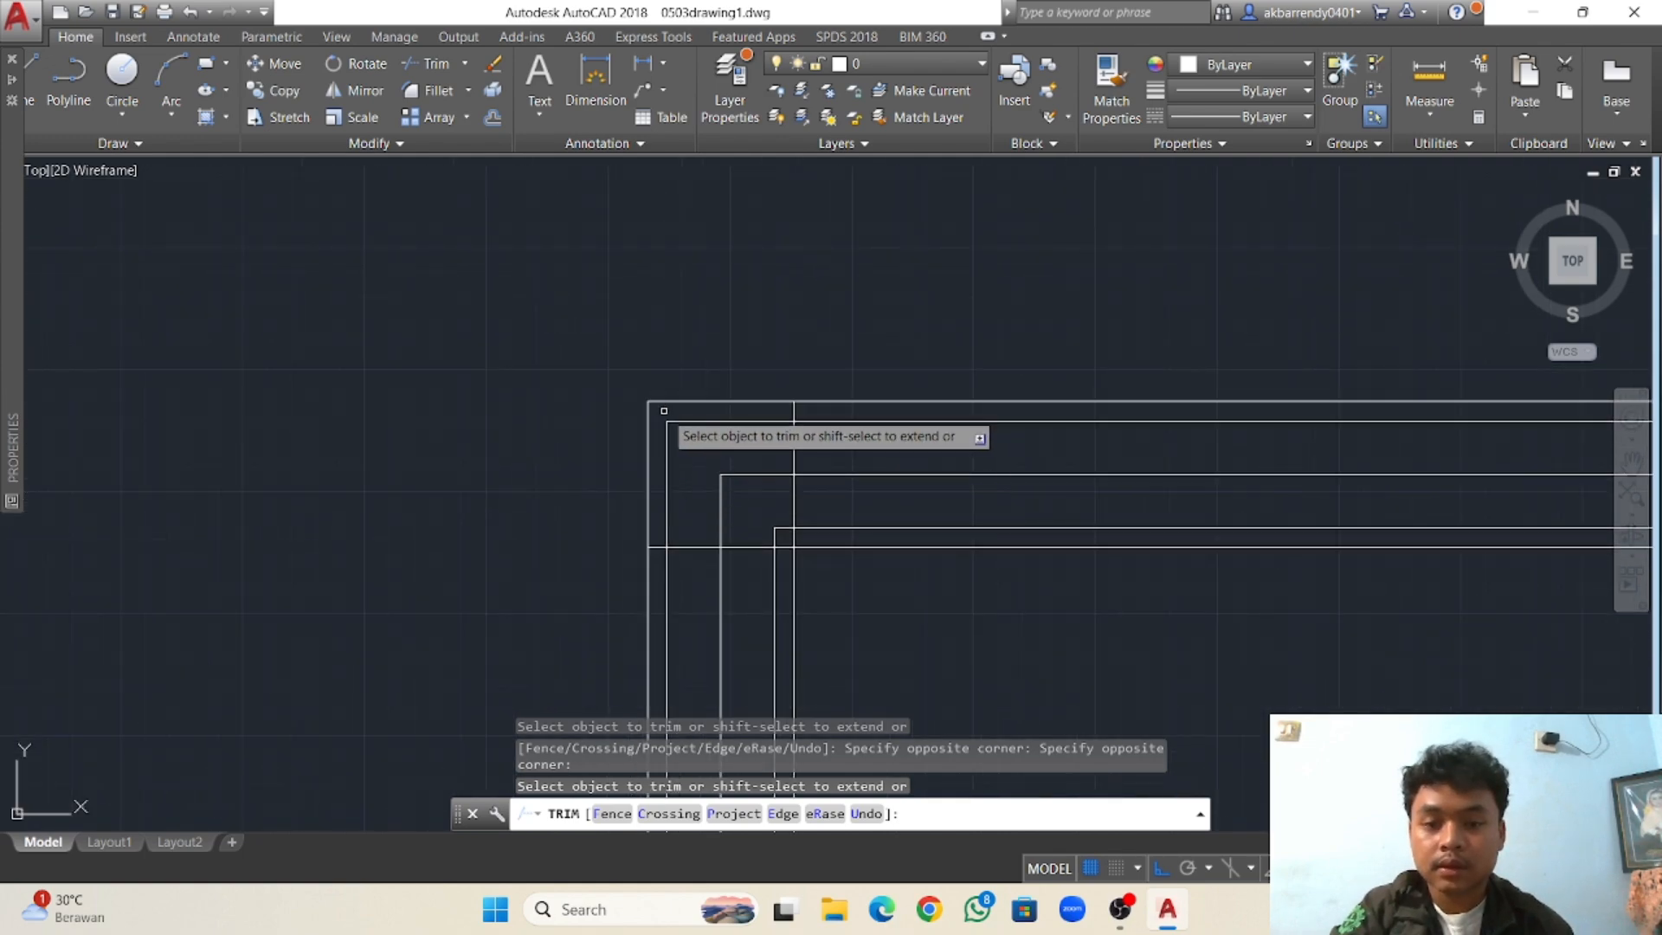
{"action": "left_click", "coordinate": [664, 410]}
{"action": "left_click", "coordinate": [786, 554]}
{"action": "scroll", "coordinate": [788, 545], "scroll_direction": "down", "scroll_amount": 2}
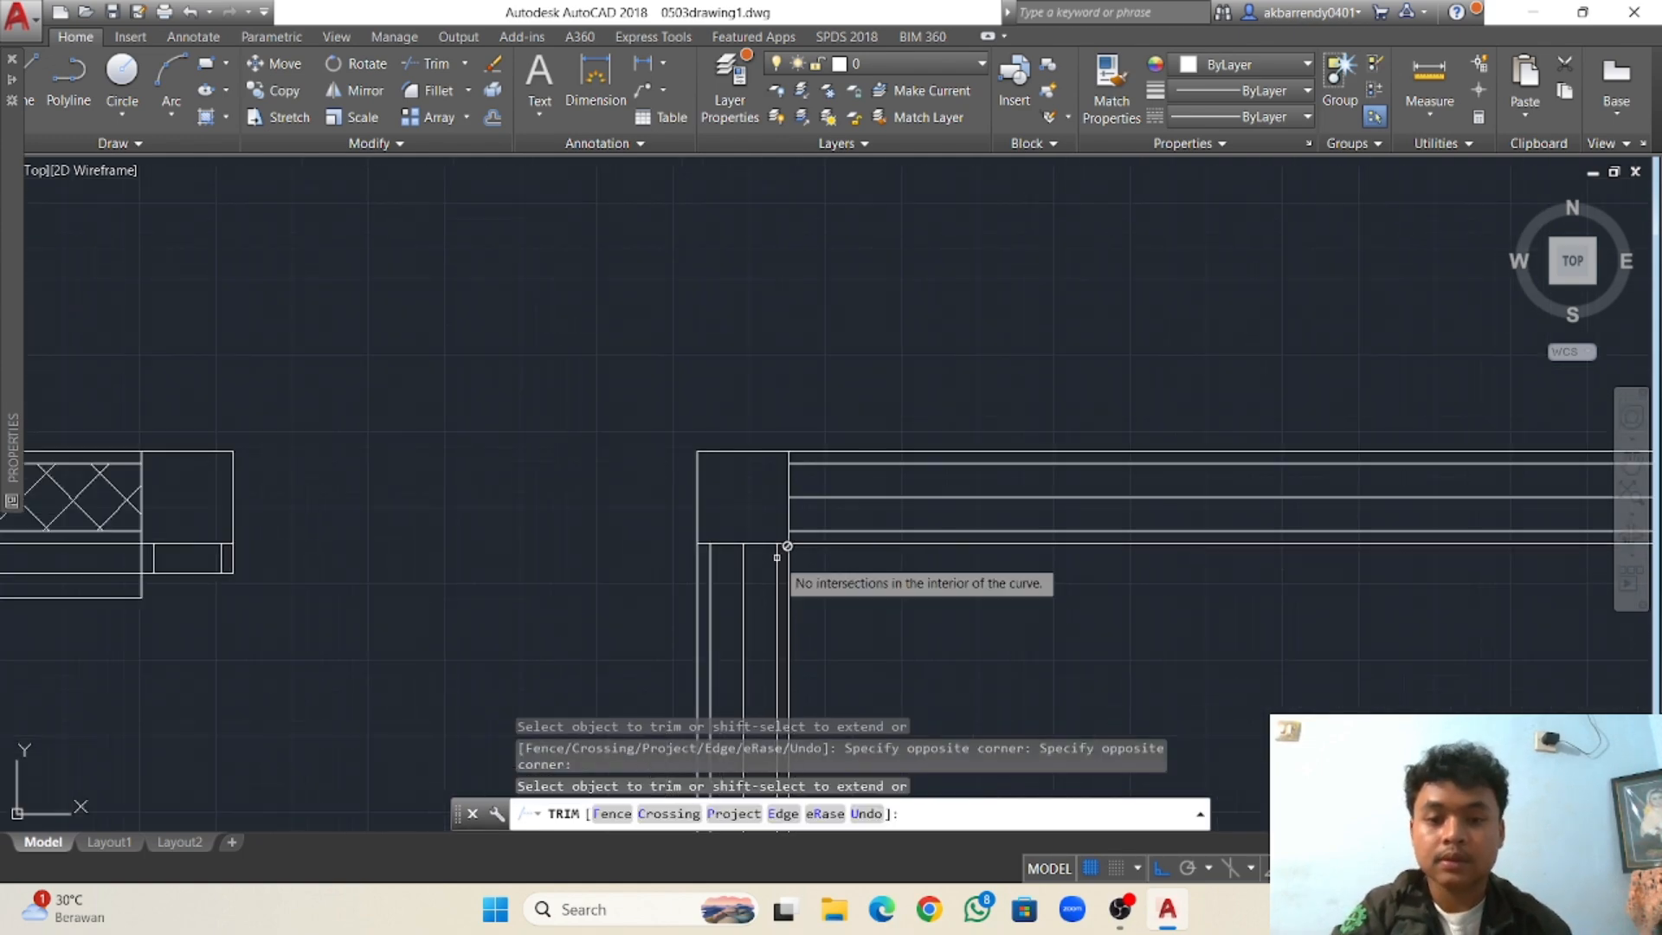
{"action": "middle_click_drag", "start_coordinate": [786, 545], "coordinate": [605, 285]}
{"action": "key", "text": "Escape"}
Erase the centre lines of the new room's upper and right-hand walls.
{"action": "middle_click_drag", "start_coordinate": [679, 341], "coordinate": [640, 247]}
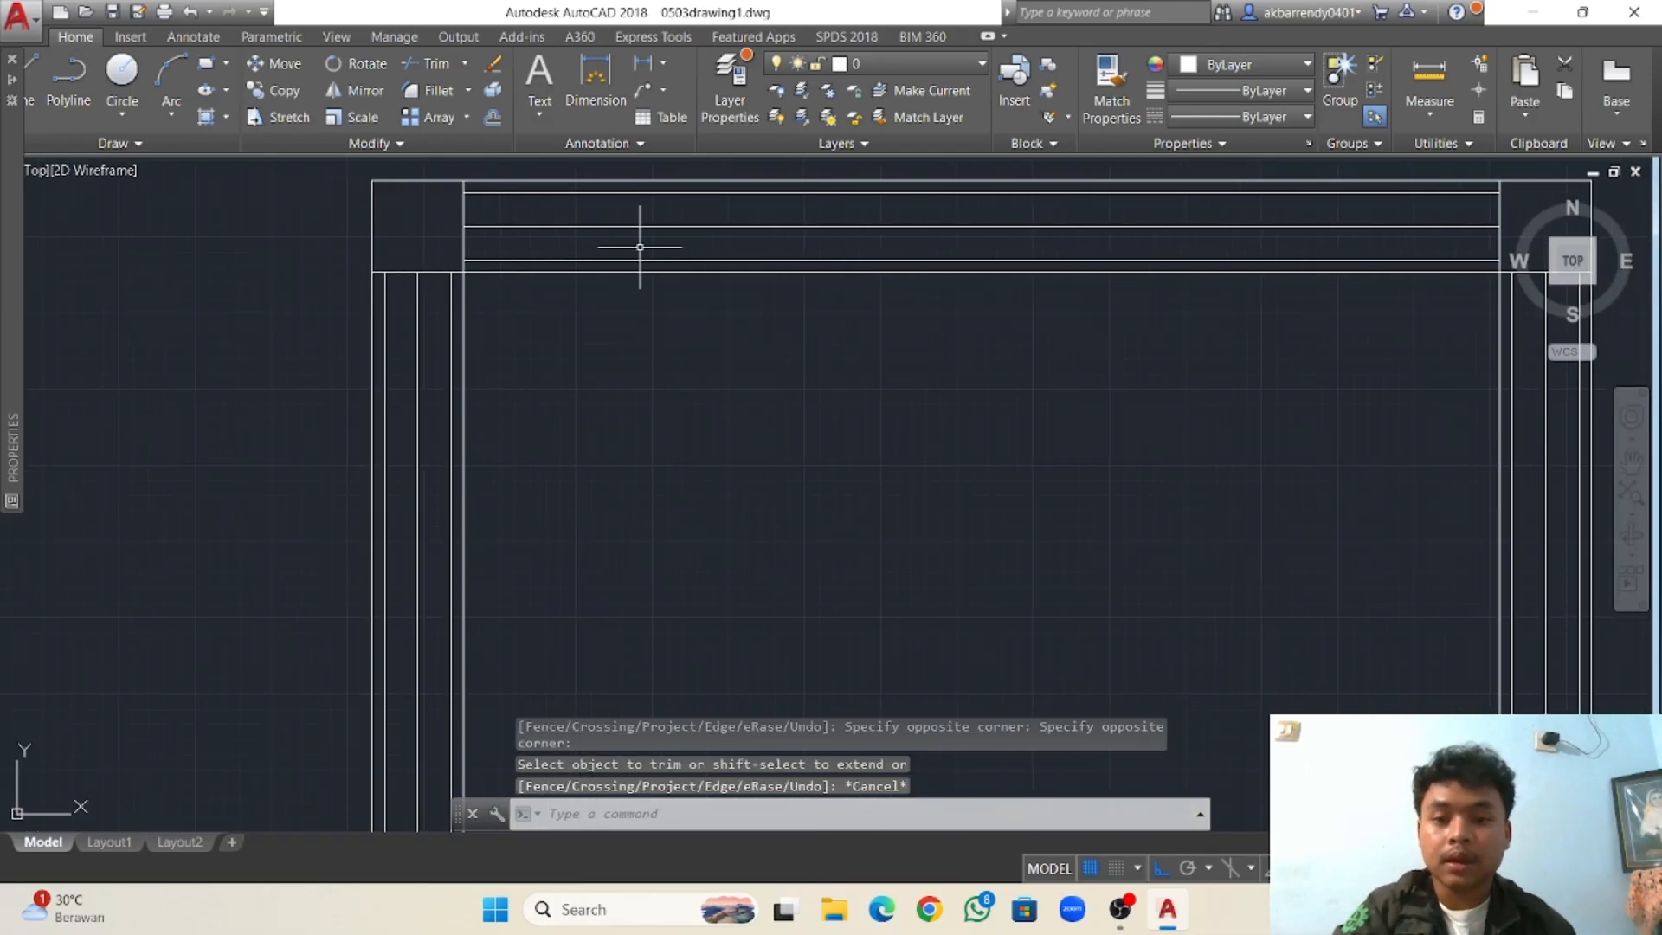
{"action": "left_click", "coordinate": [644, 225]}
{"action": "key", "text": "Delete"}
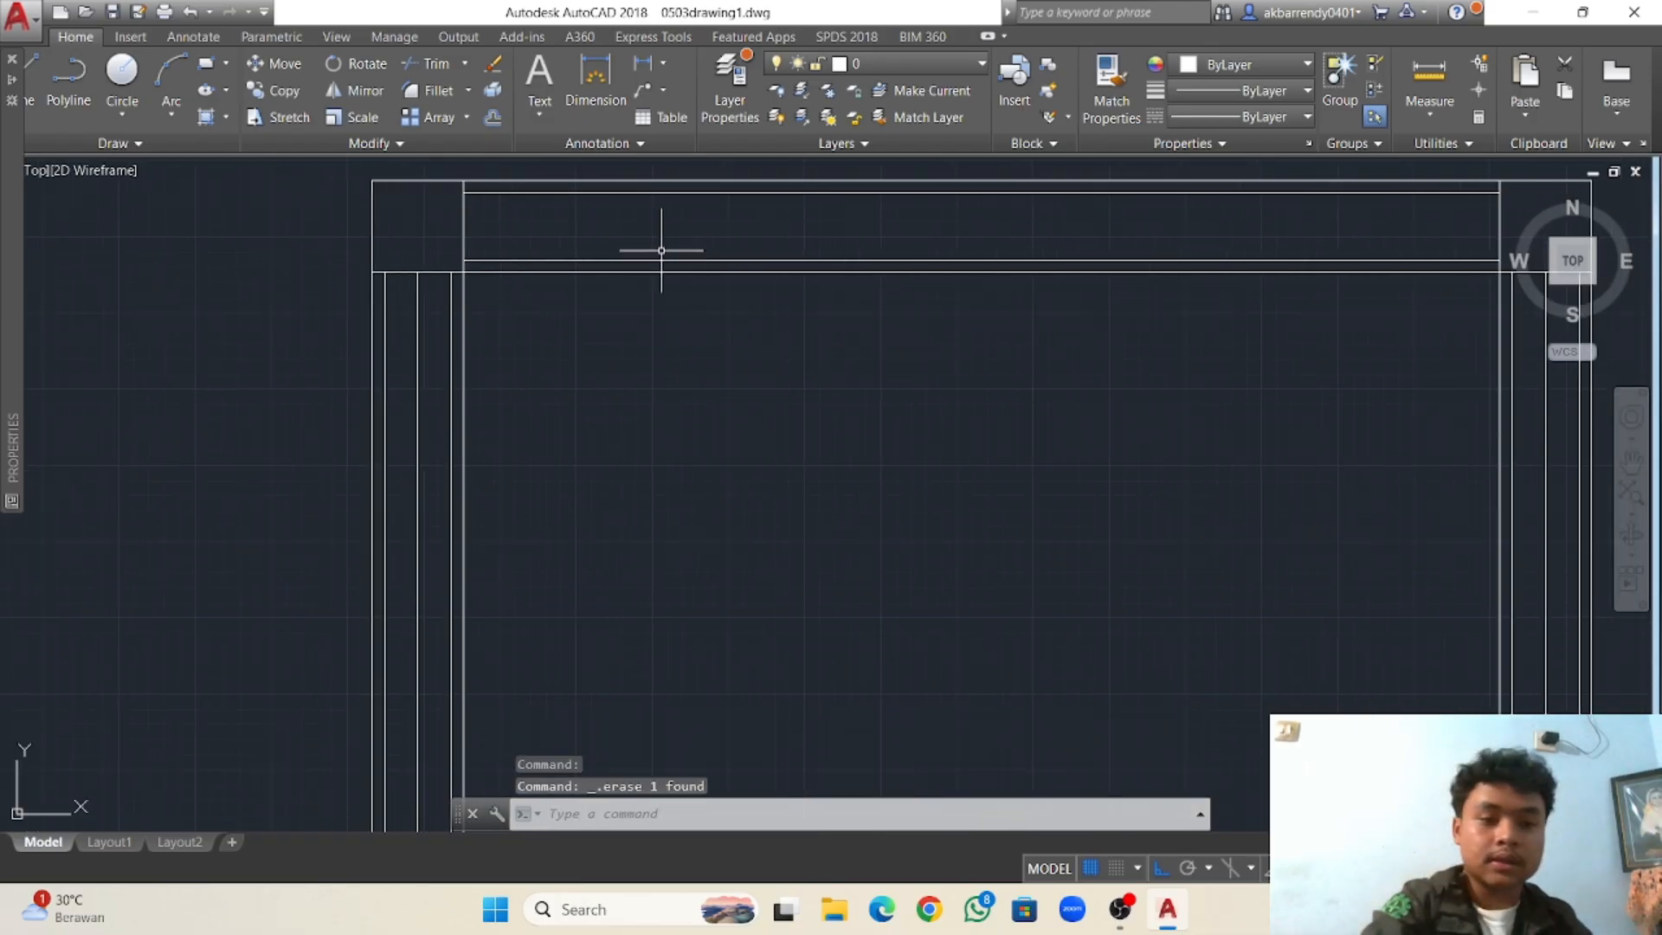
{"action": "middle_click_drag", "start_coordinate": [868, 357], "coordinate": [485, 283]}
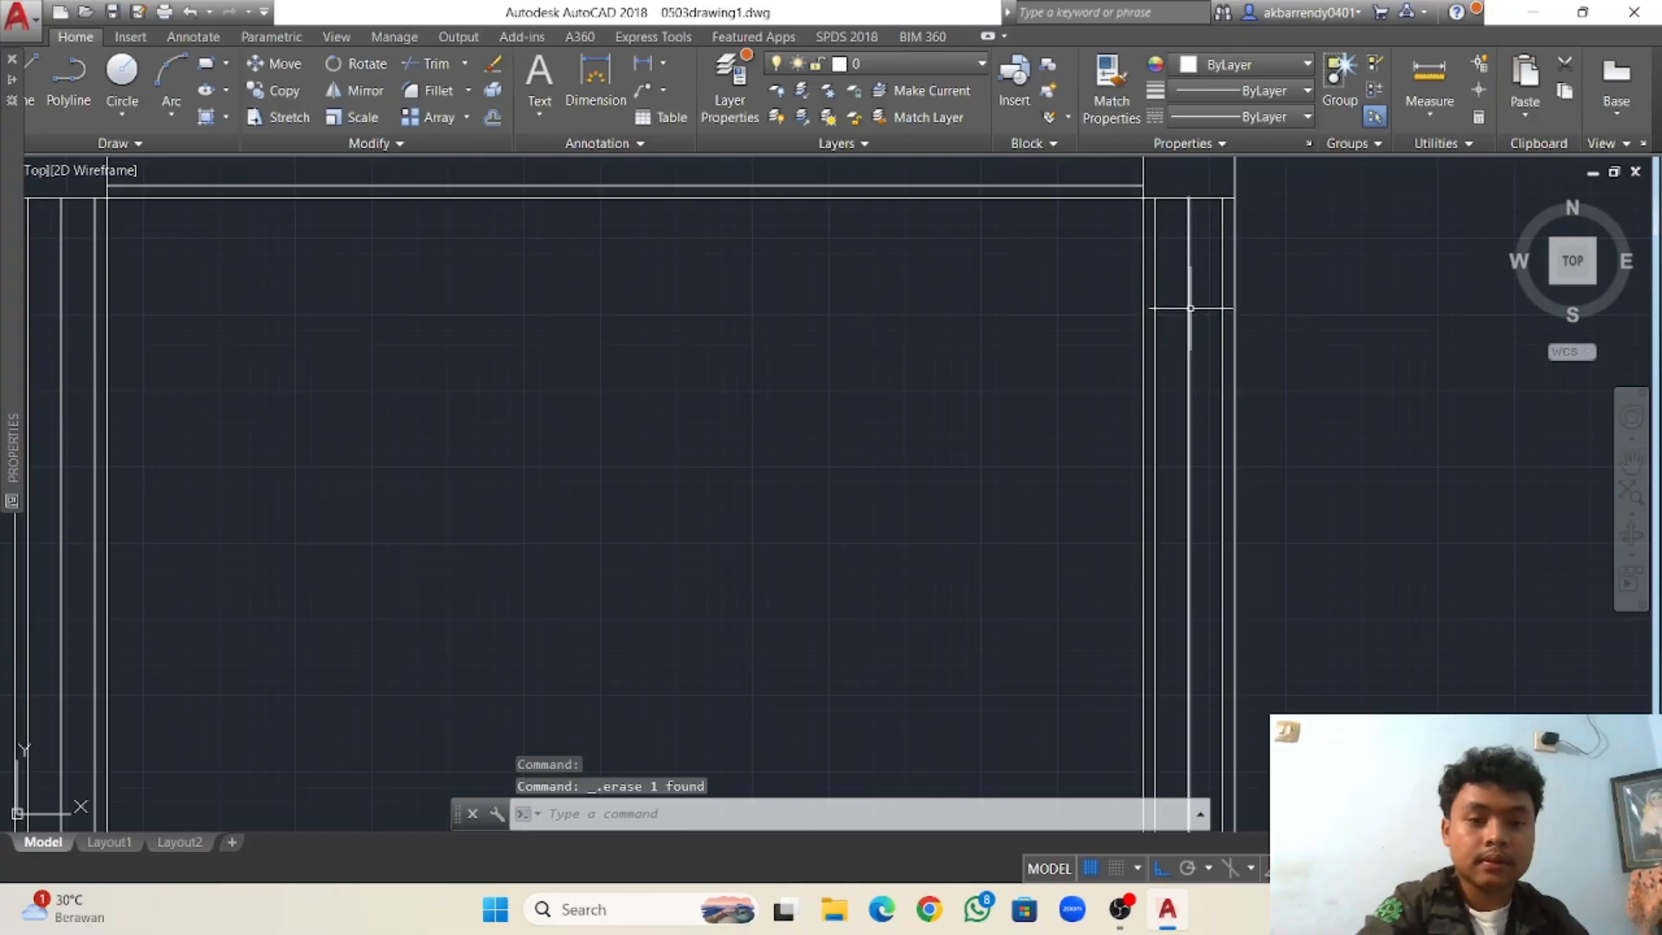
Erase the centre lines of the new room's lower and left-hand walls.
{"action": "scroll", "coordinate": [1094, 374], "scroll_direction": "down", "scroll_amount": 5}
{"action": "middle_click_drag", "start_coordinate": [1094, 375], "coordinate": [1038, 289]}
{"action": "scroll", "coordinate": [1023, 476], "scroll_direction": "up", "scroll_amount": 5}
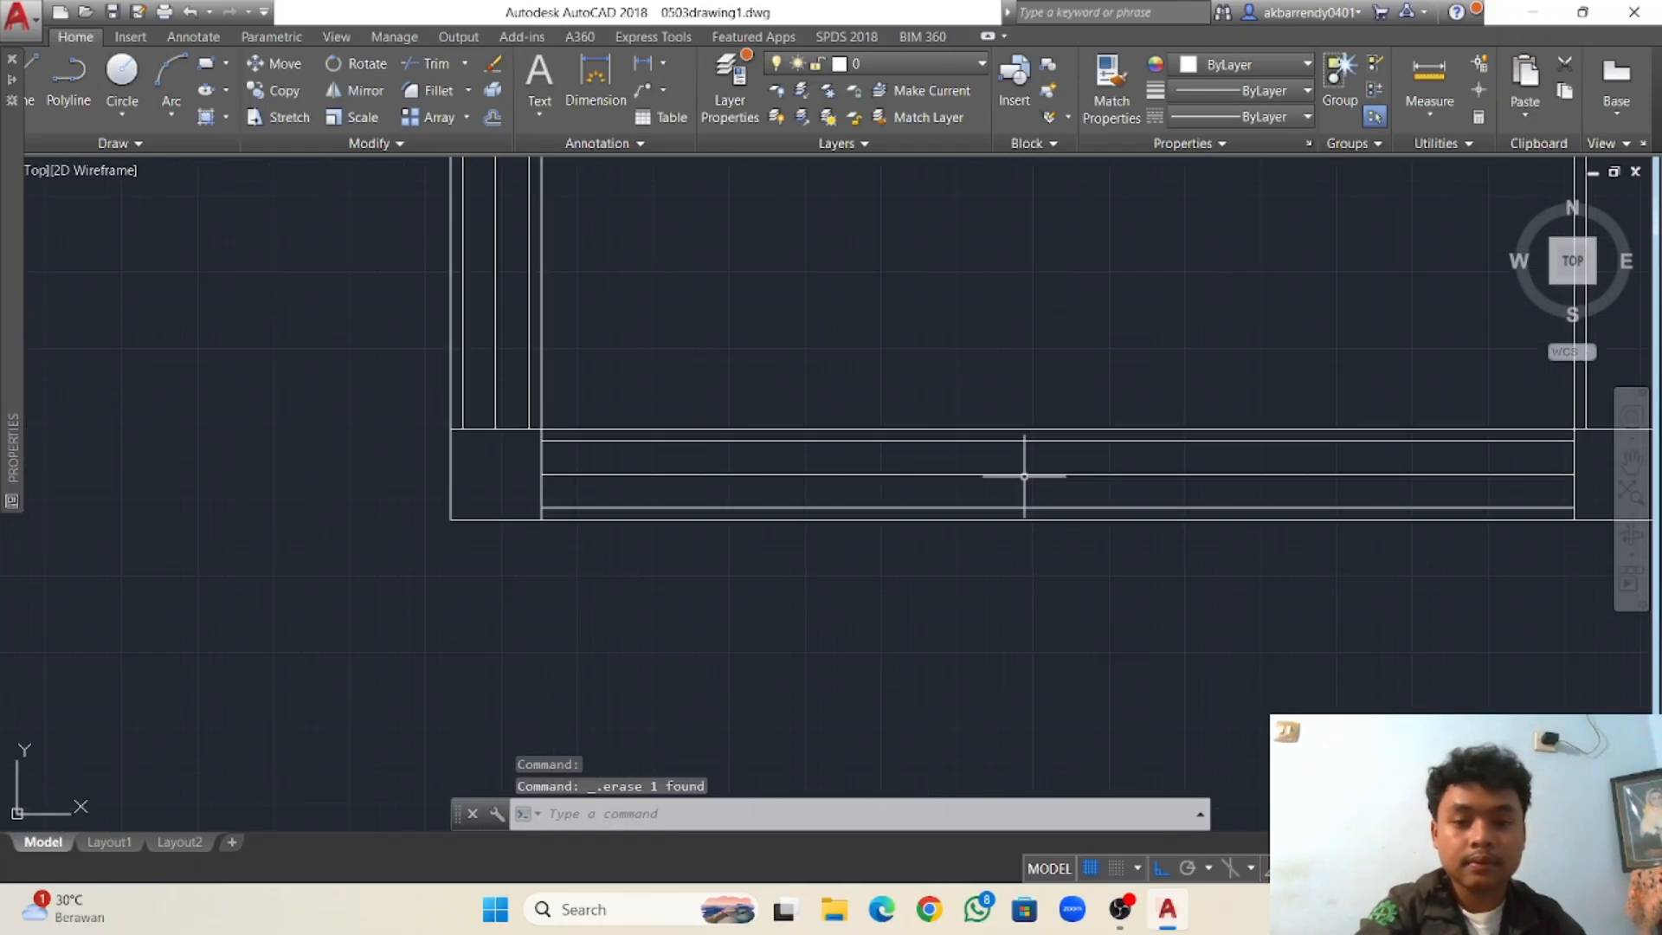
{"action": "scroll", "coordinate": [1024, 476], "scroll_direction": "up", "scroll_amount": 2}
{"action": "left_click", "coordinate": [1029, 461]}
{"action": "key", "text": "Delete"}
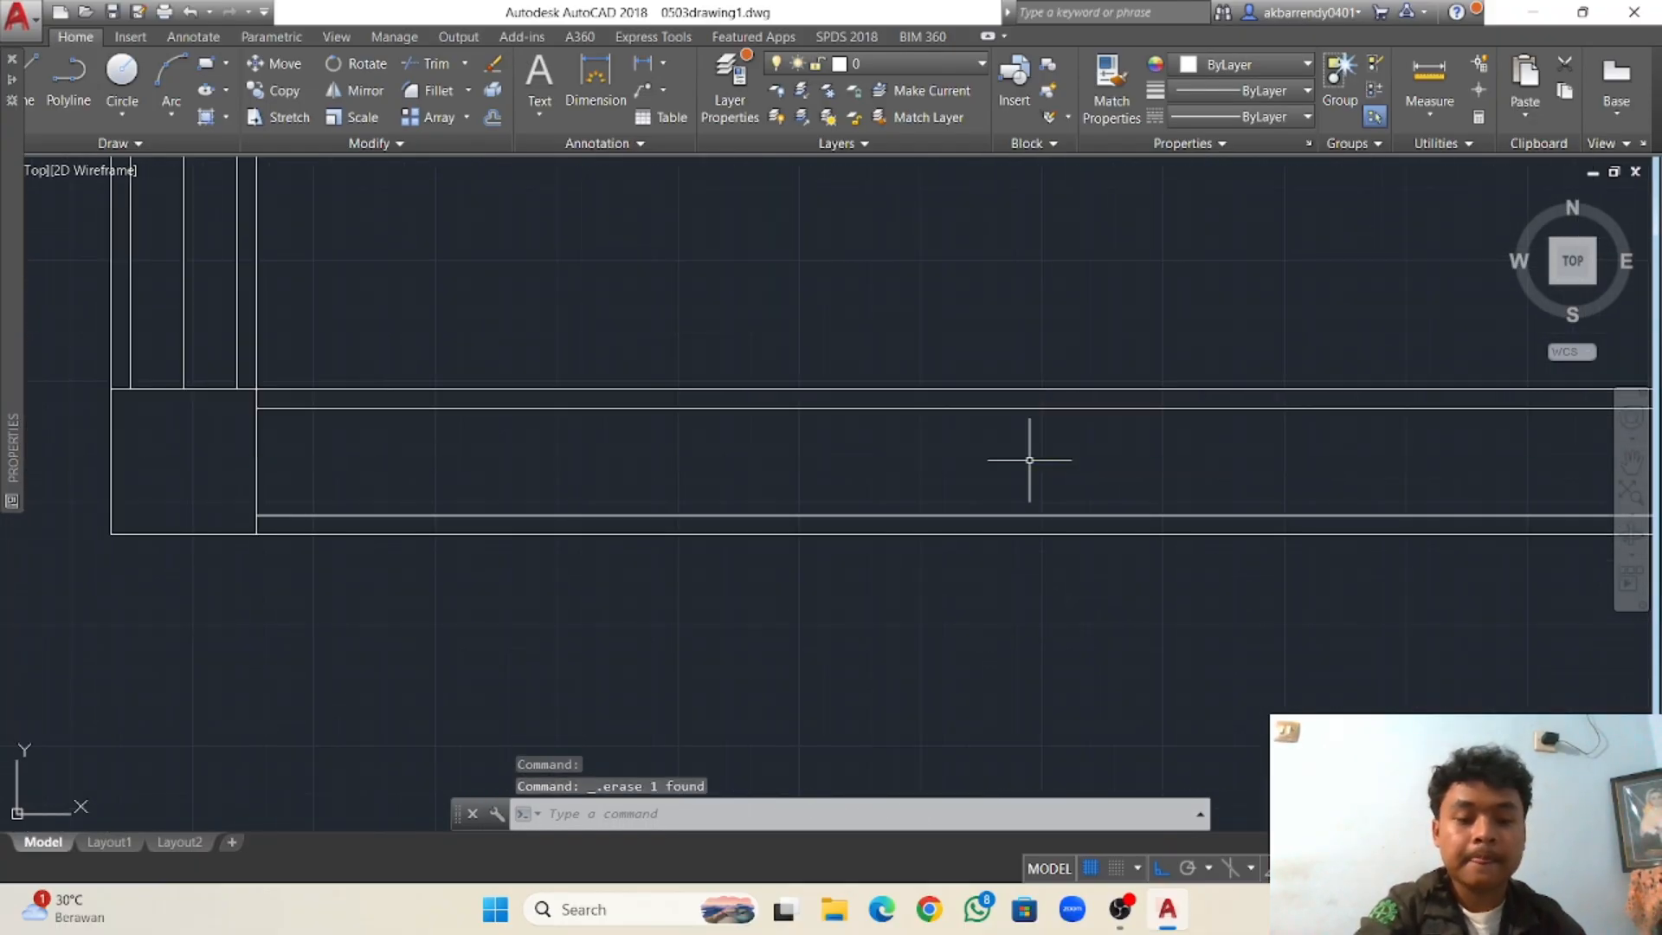
{"action": "scroll", "coordinate": [493, 334], "scroll_direction": "down", "scroll_amount": 6}
{"action": "middle_click_drag", "start_coordinate": [494, 334], "coordinate": [586, 437]}
{"action": "scroll", "coordinate": [616, 404], "scroll_direction": "up", "scroll_amount": 6}
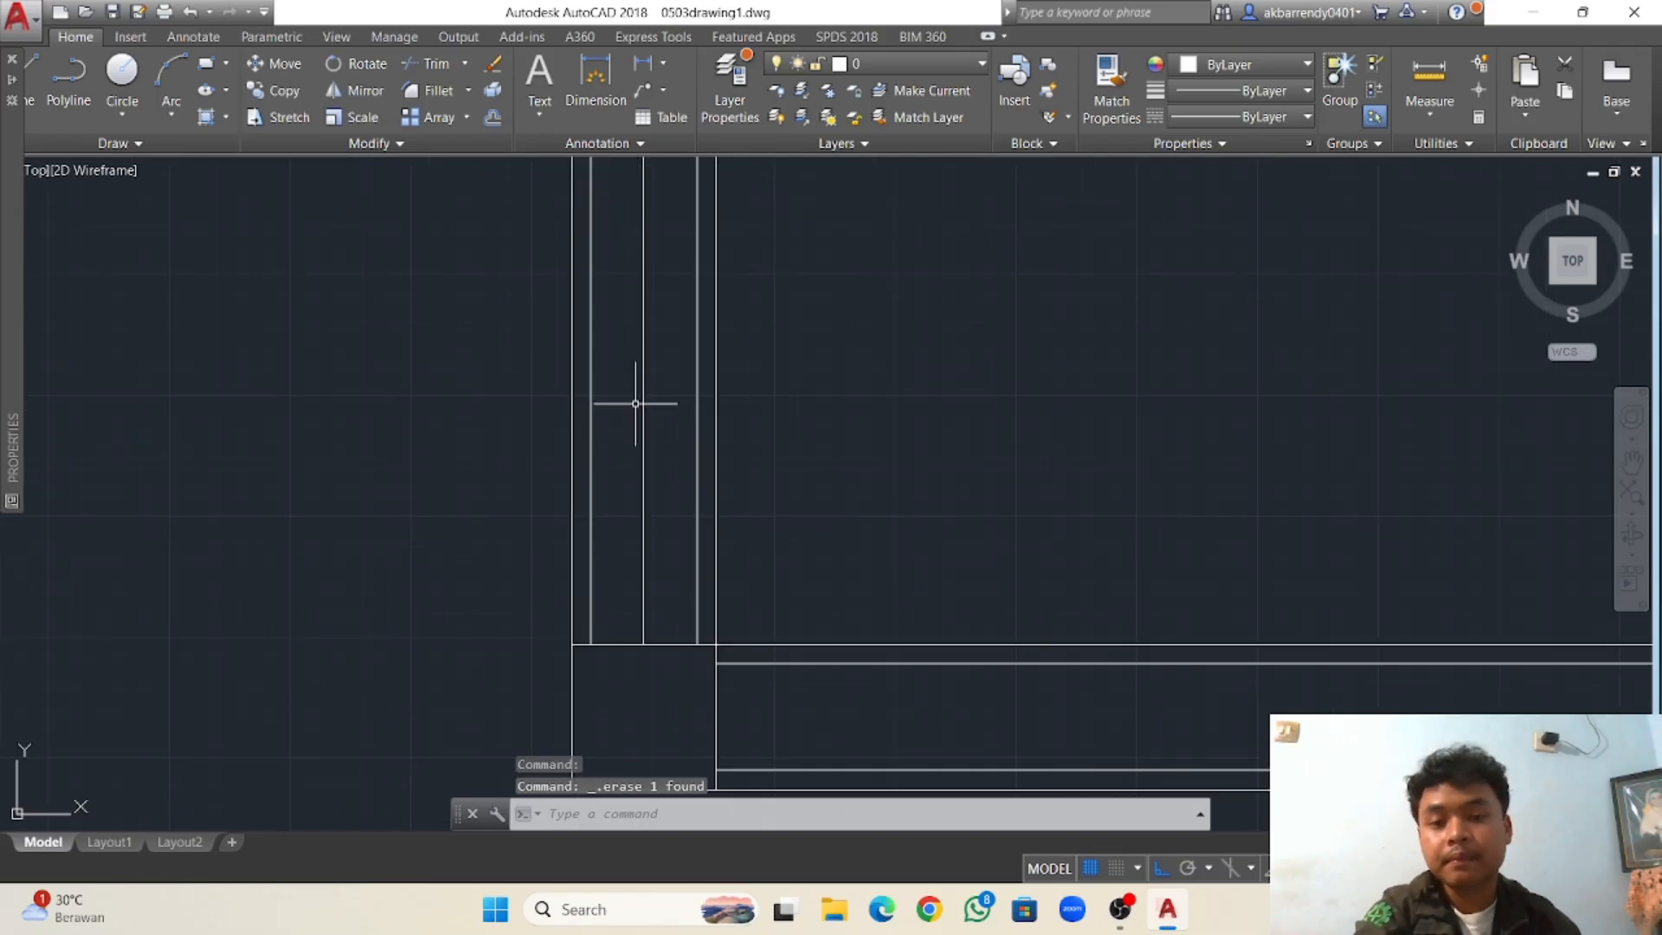
{"action": "scroll", "coordinate": [642, 398], "scroll_direction": "down", "scroll_amount": 6}
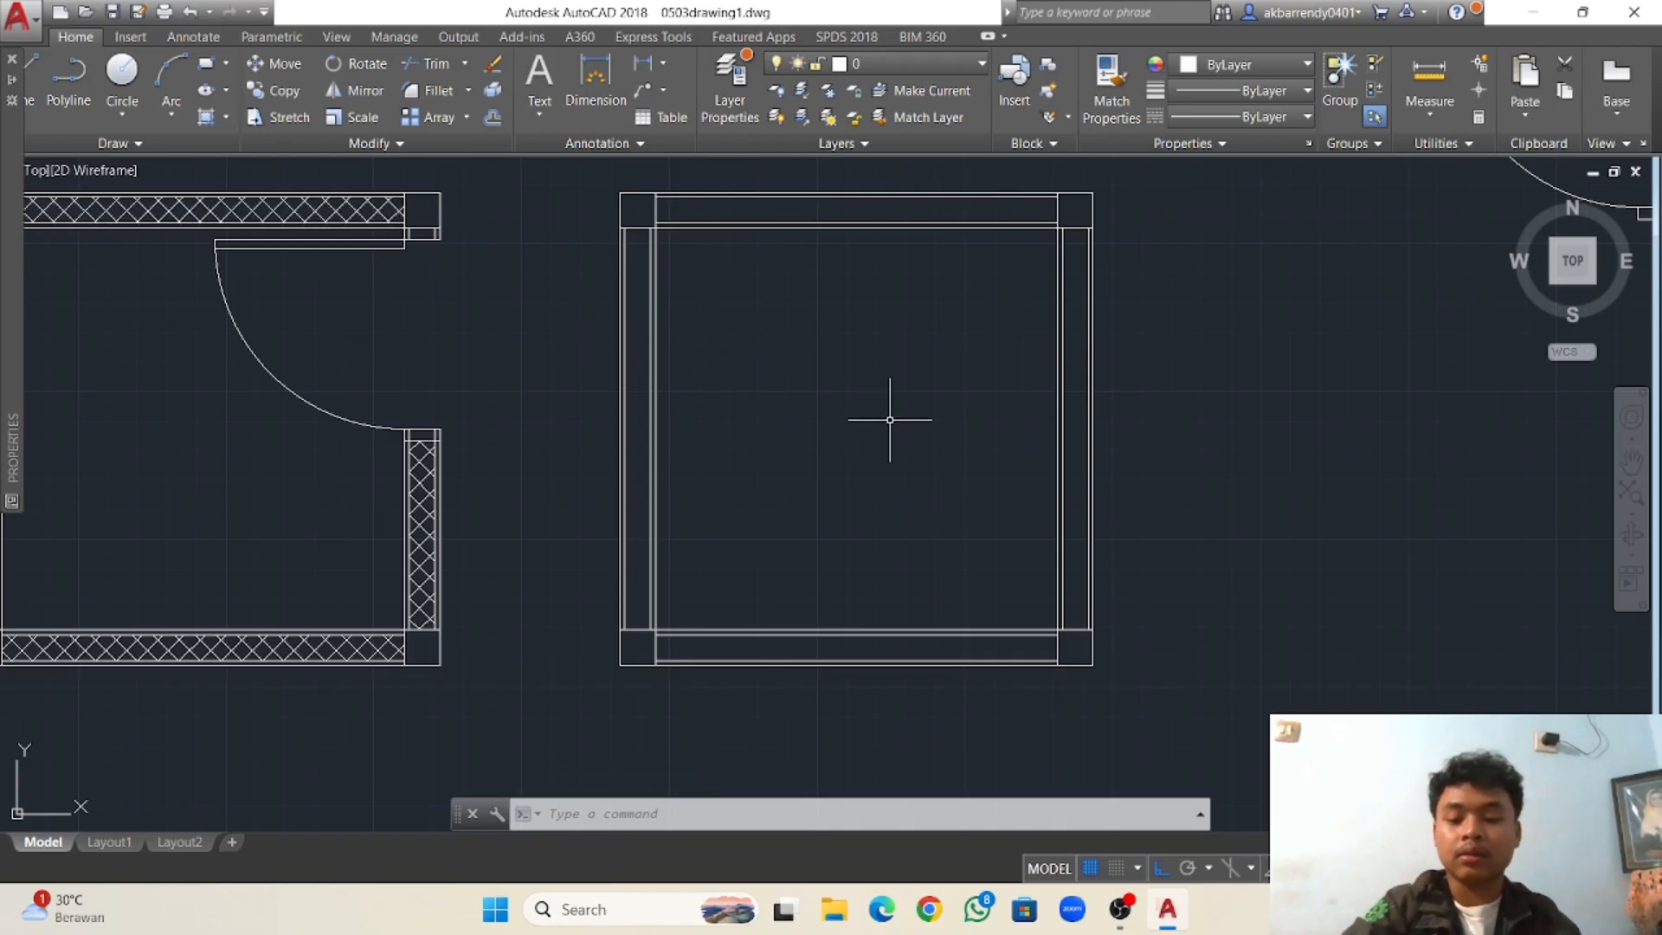
Hatch the new room's left-hand wall with the ANSI37 pattern at a scale of 50.
{"action": "key", "text": "Return"}
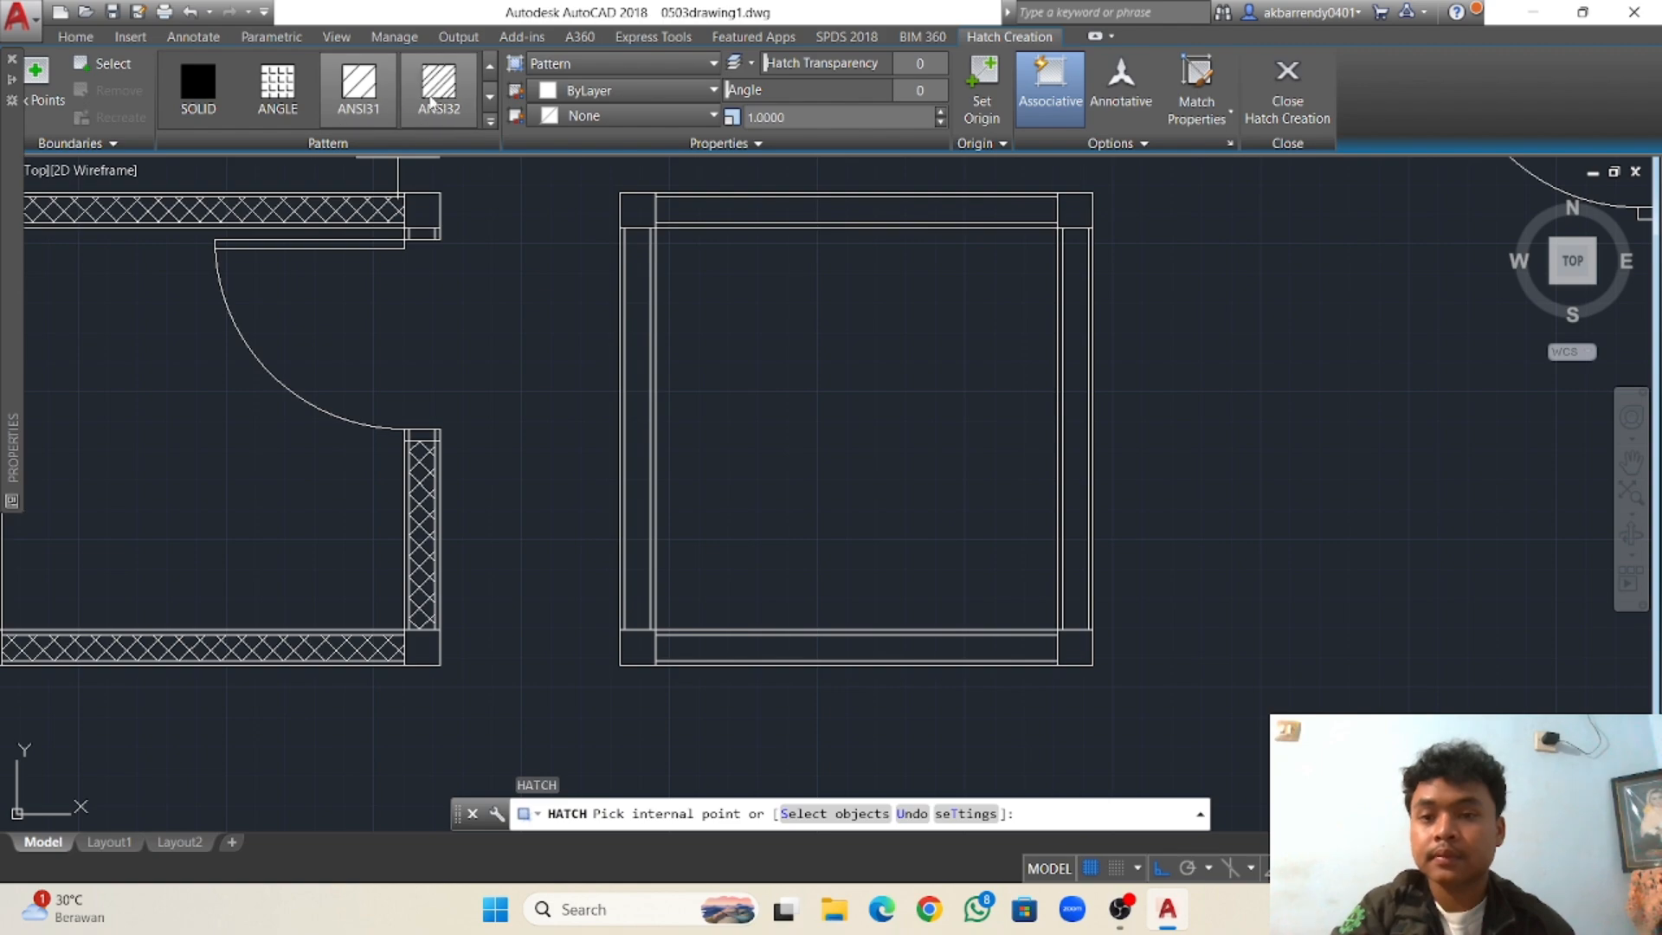
{"action": "left_click", "coordinate": [488, 121]}
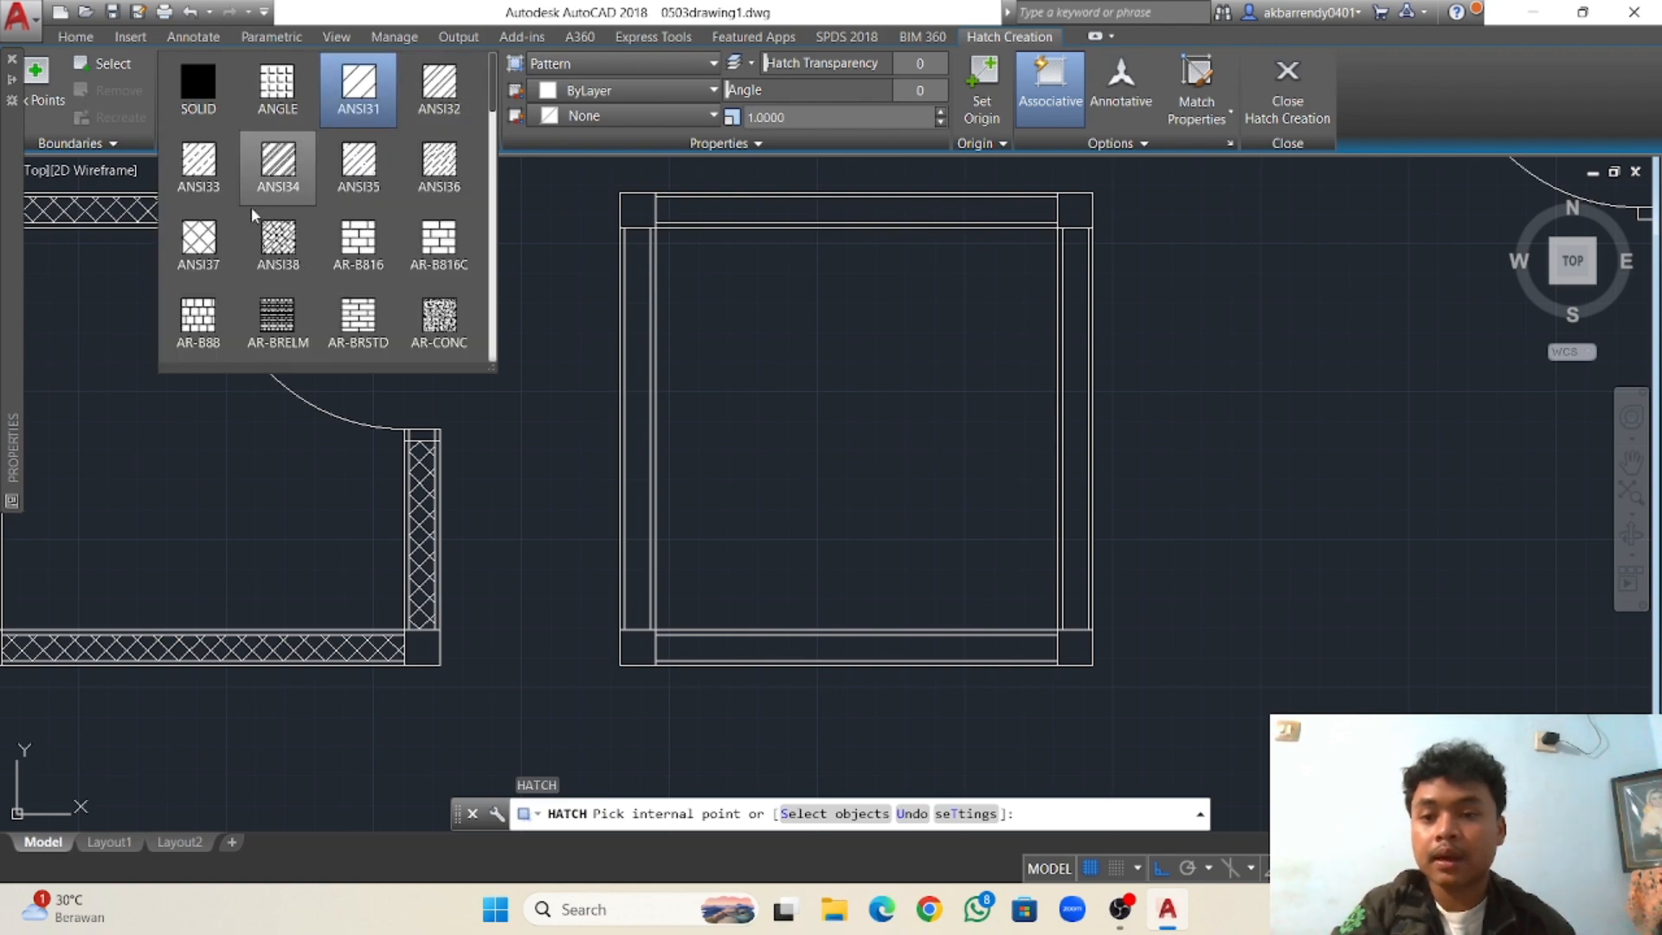
{"action": "left_click", "coordinate": [208, 229]}
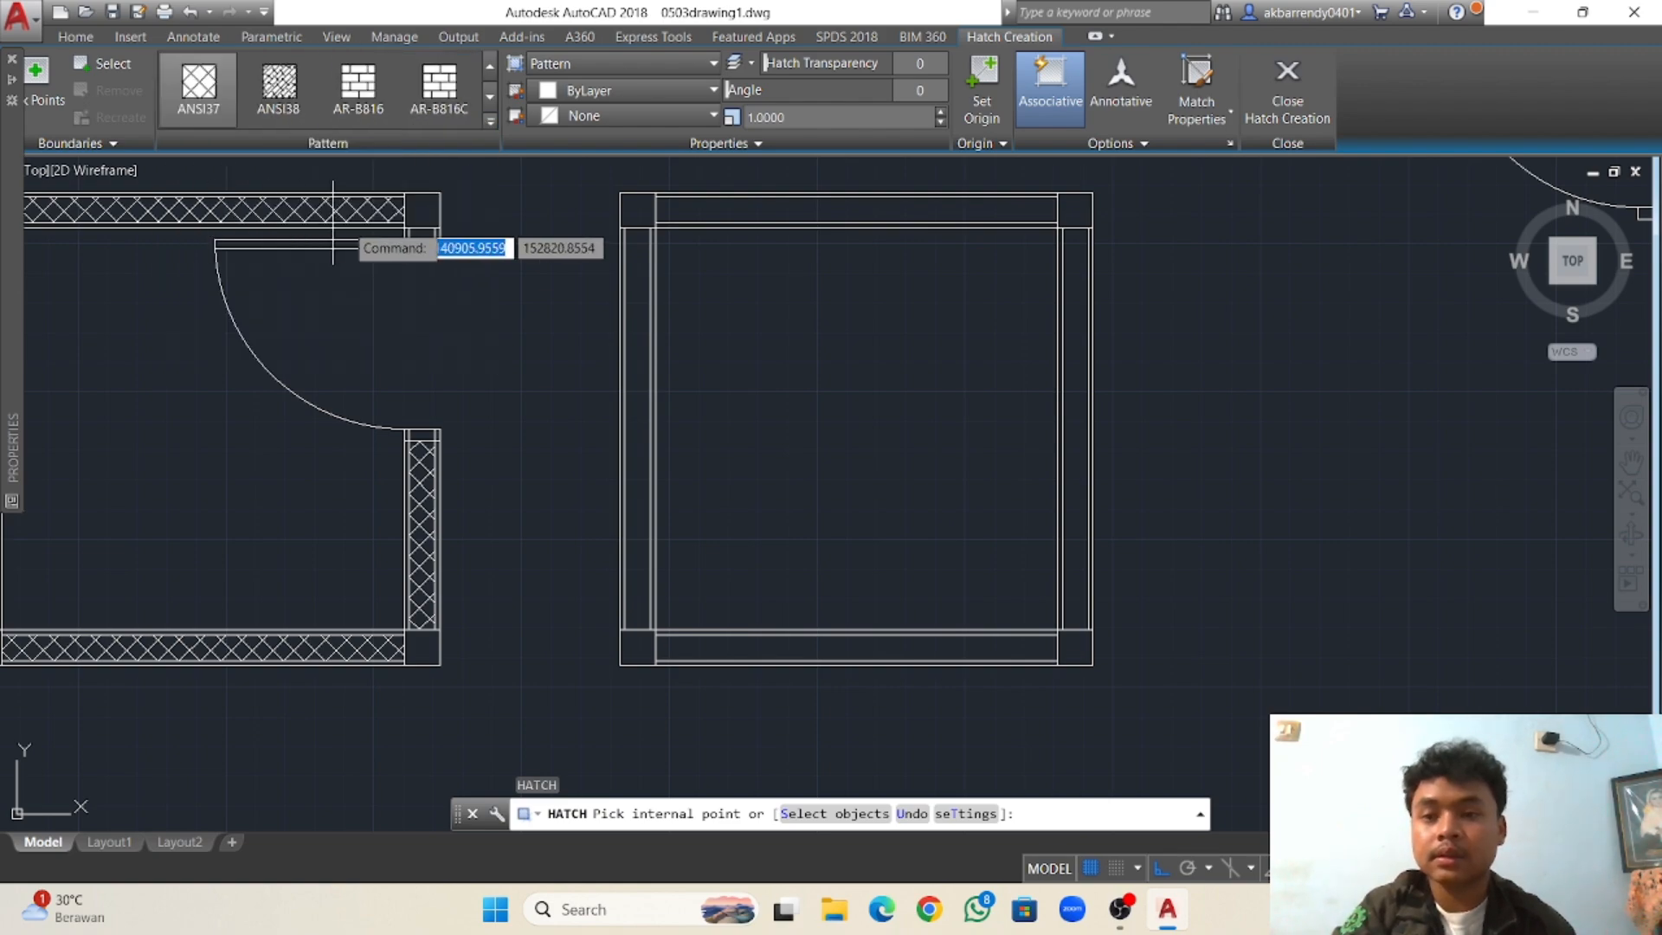
{"action": "left_click", "coordinate": [781, 118]}
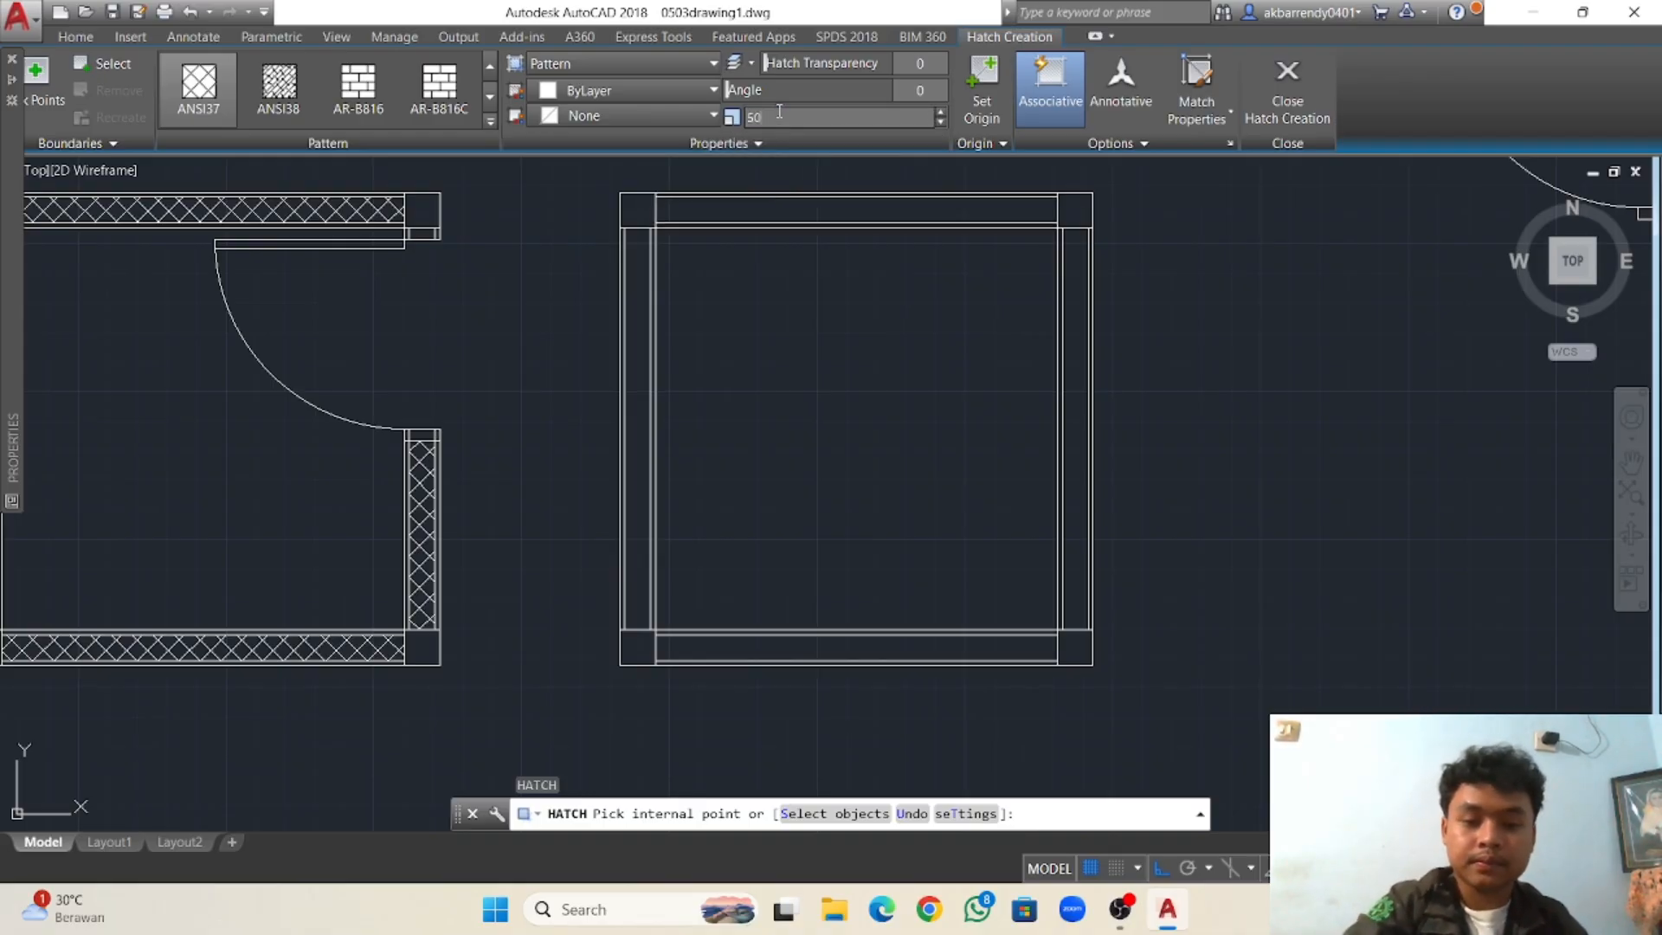
{"action": "left_click", "coordinate": [637, 282]}
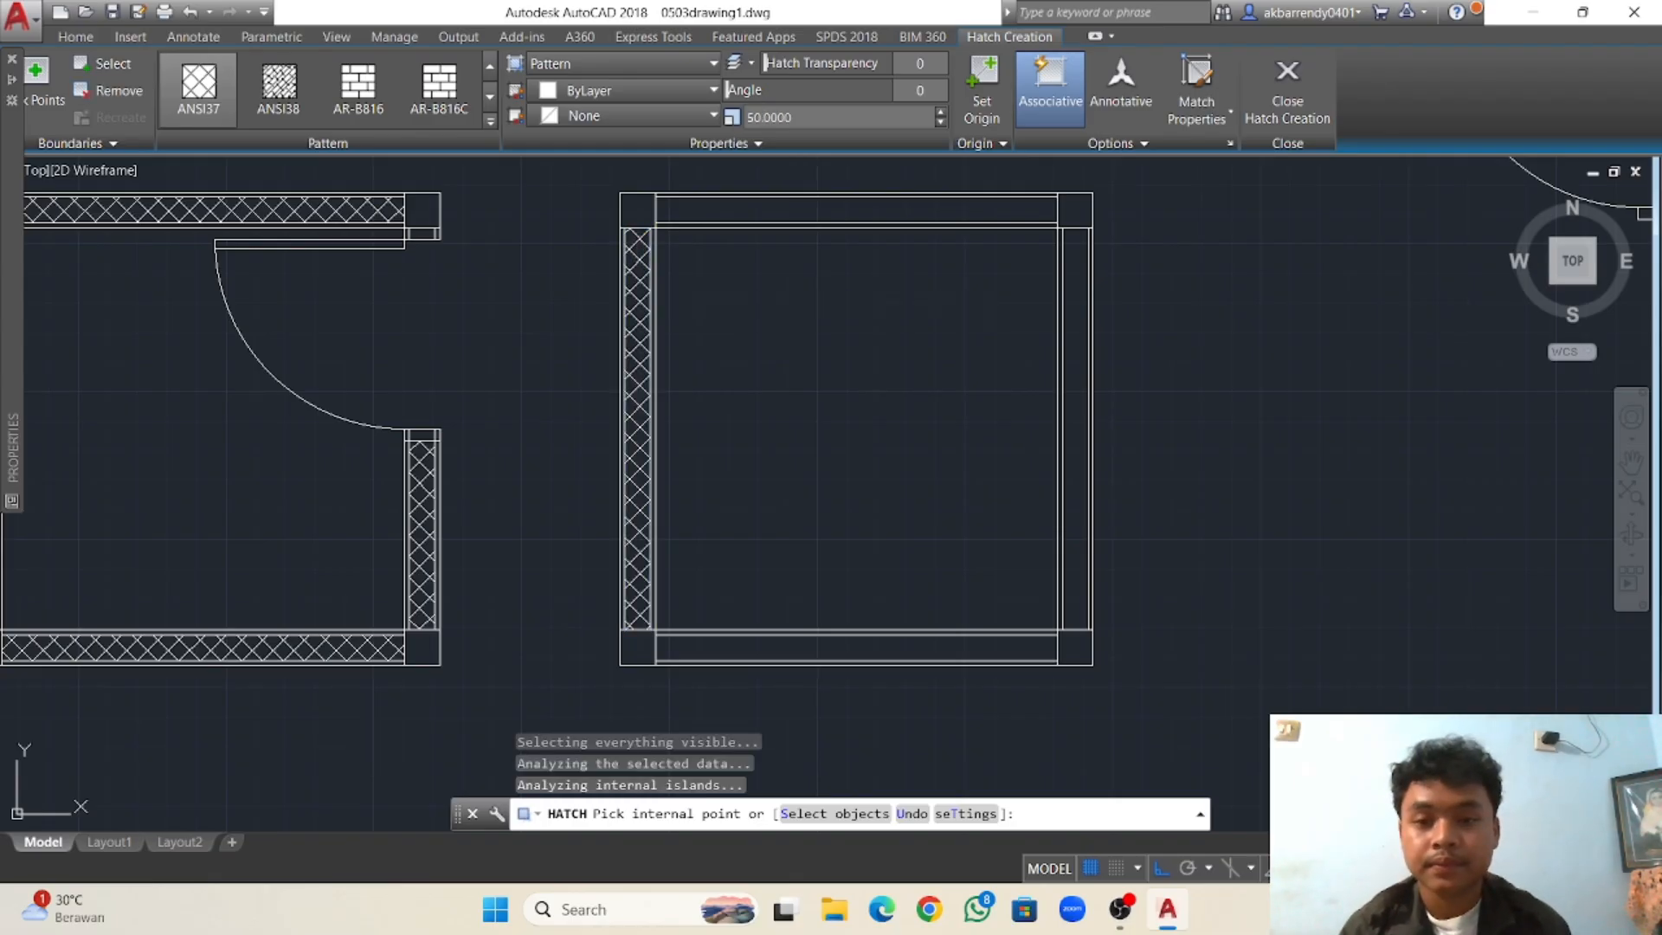
{"action": "key", "text": "Return"}
Hatch the new room's upper wall with the same ANSI37 pattern at scale 50.
{"action": "mouse_move", "coordinate": [824, 304]}
{"action": "middle_mouse_down"}
{"action": "mouse_move", "coordinate": [816, 285]}
{"action": "mouse_move", "coordinate": [680, 375]}
{"action": "middle_mouse_up"}
{"action": "type", "text": "h"}
{"action": "key", "text": "Return"}
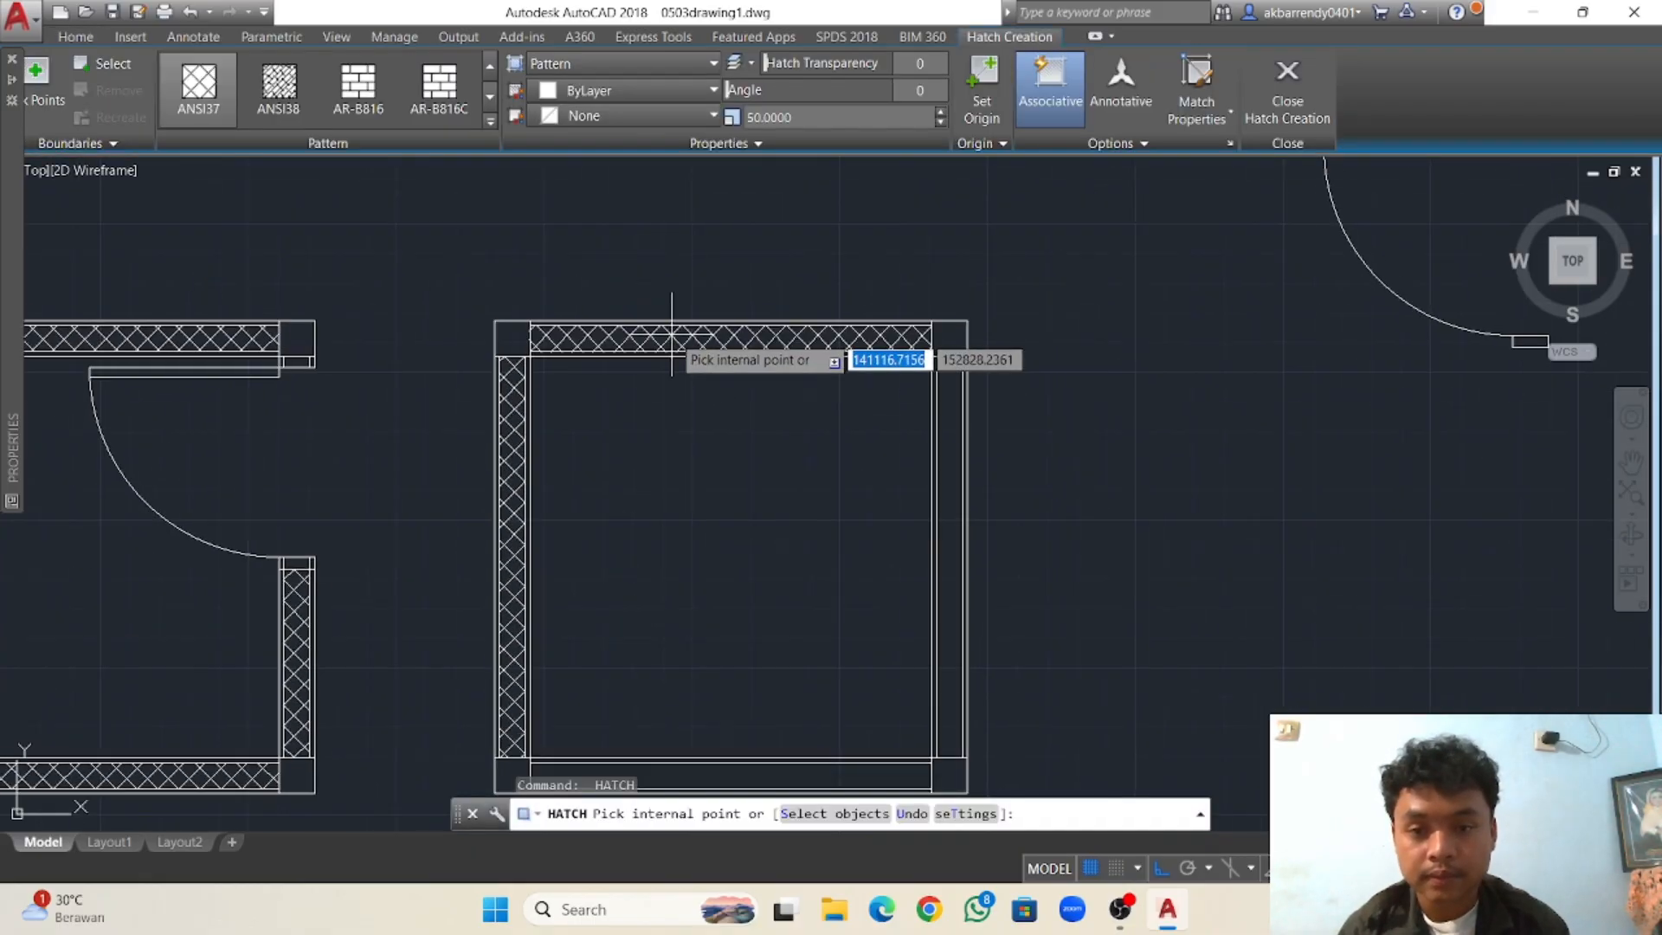
{"action": "left_click", "coordinate": [671, 335]}
{"action": "key", "text": "Return"}
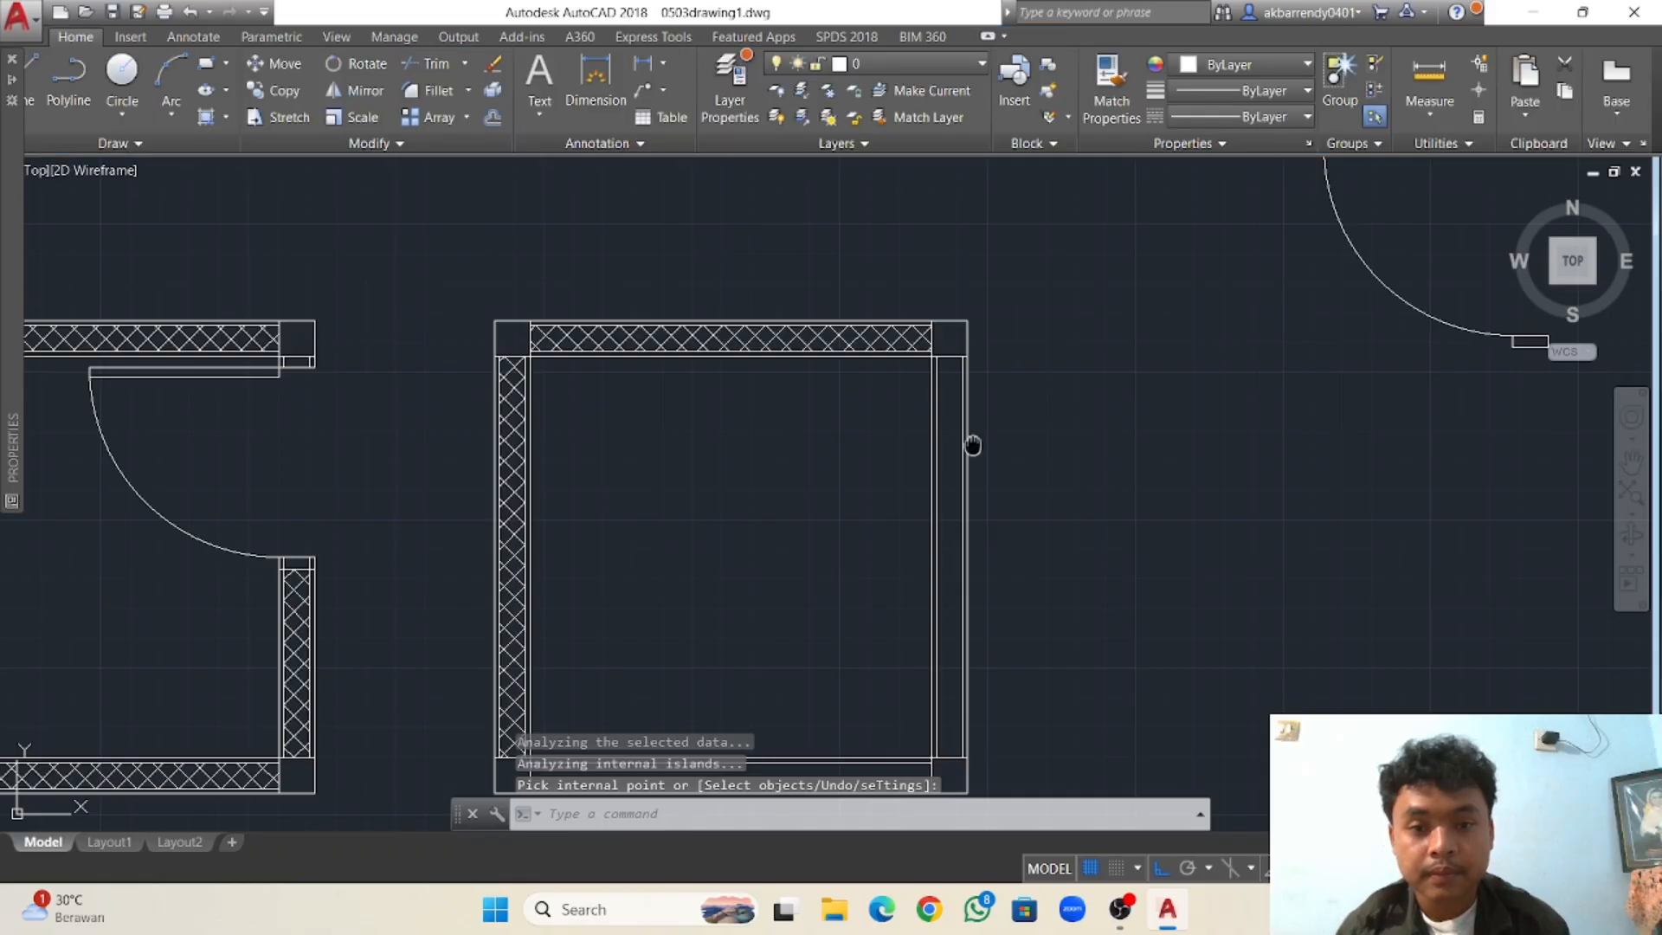
Hatch the new room's right-hand wall between its two corner columns with ANSI37 at scale 50.
{"action": "middle_click_drag", "start_coordinate": [972, 445], "coordinate": [880, 360]}
{"action": "type", "text": "h"}
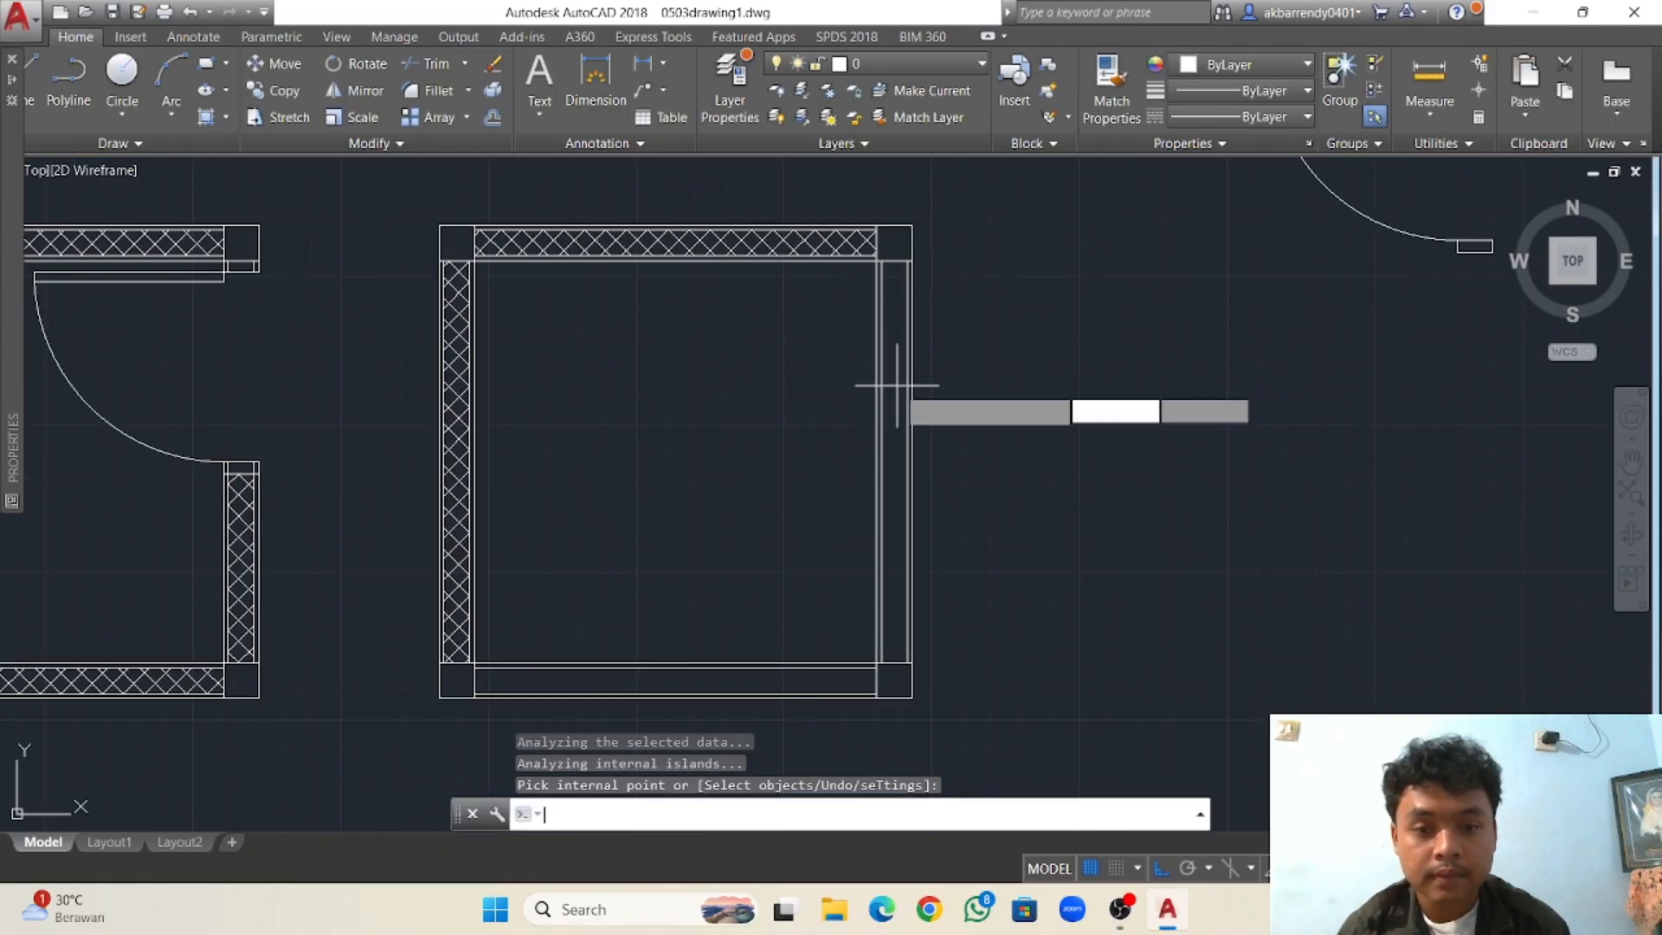
{"action": "key", "text": "Return"}
{"action": "left_click", "coordinate": [892, 381]}
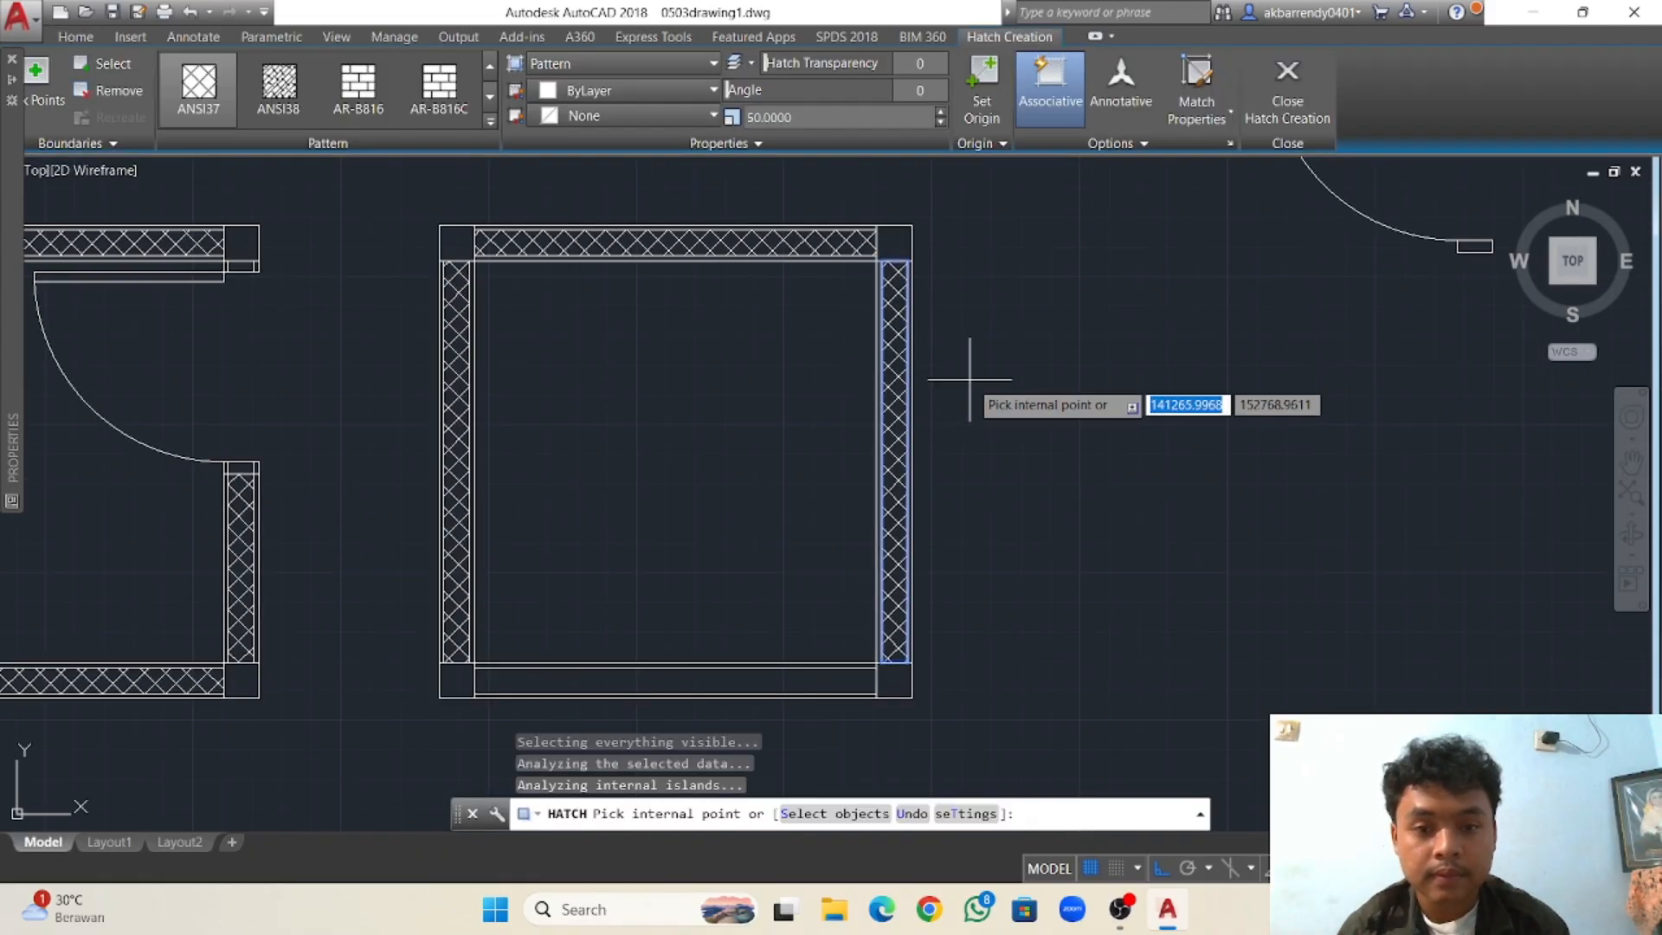
{"action": "key", "text": "Return"}
Hatch the new room's lower wall between its corner columns with ANSI37 at scale 50.
{"action": "middle_click_drag", "start_coordinate": [920, 412], "coordinate": [888, 327]}
{"action": "type", "text": "h"}
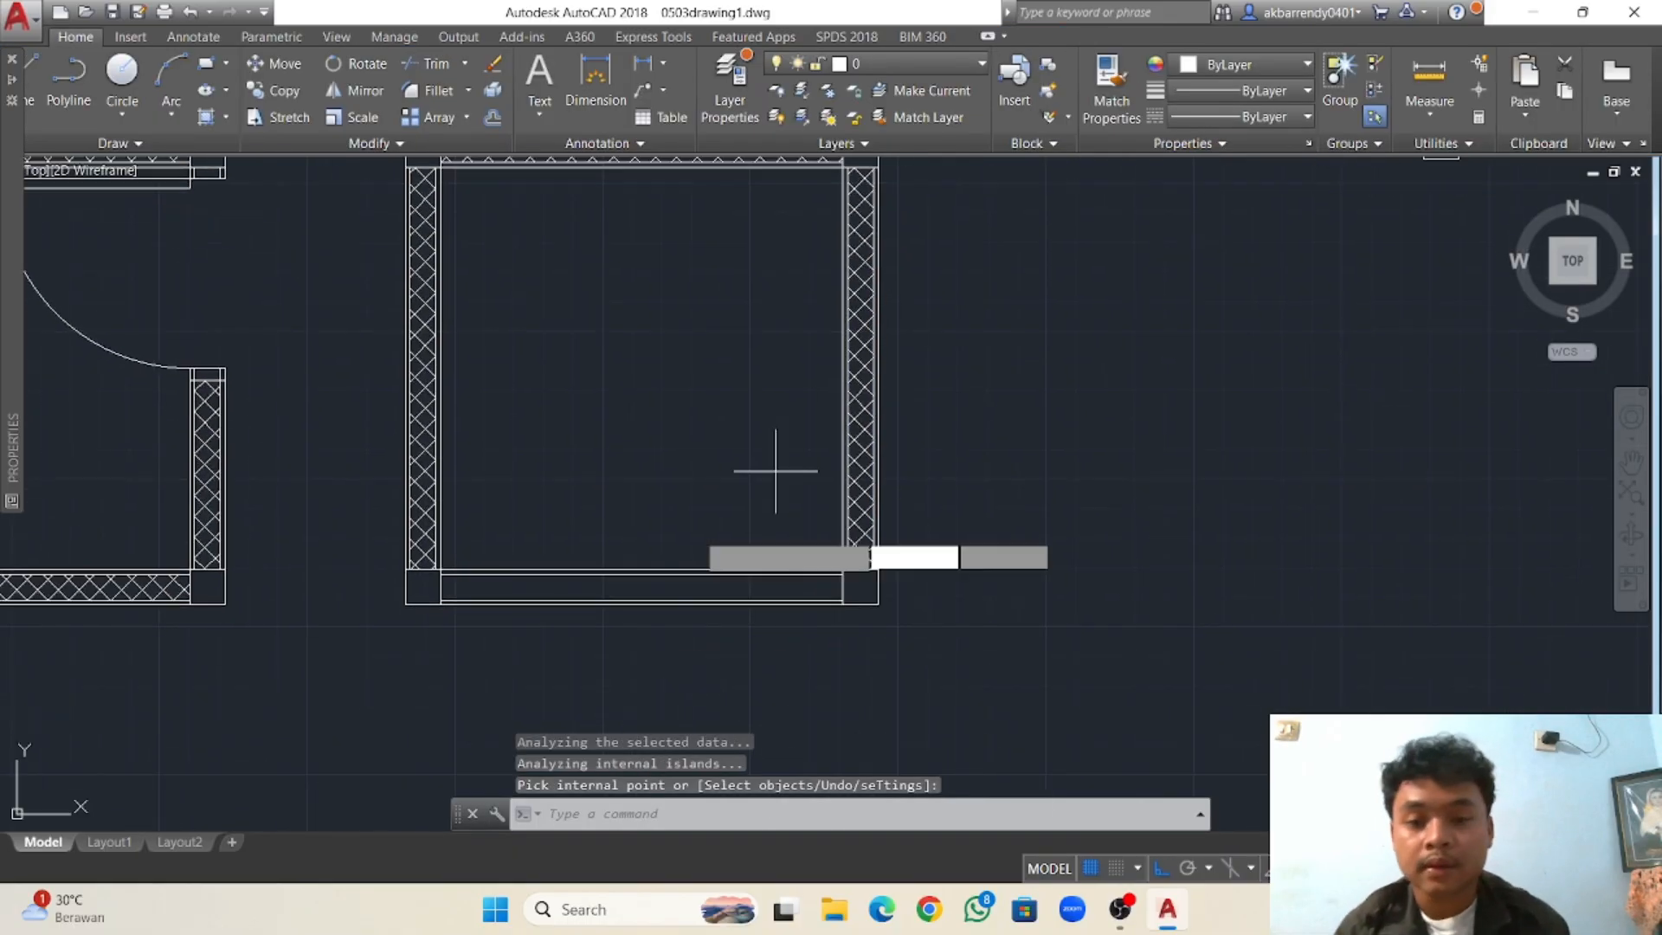
{"action": "key", "text": "Return"}
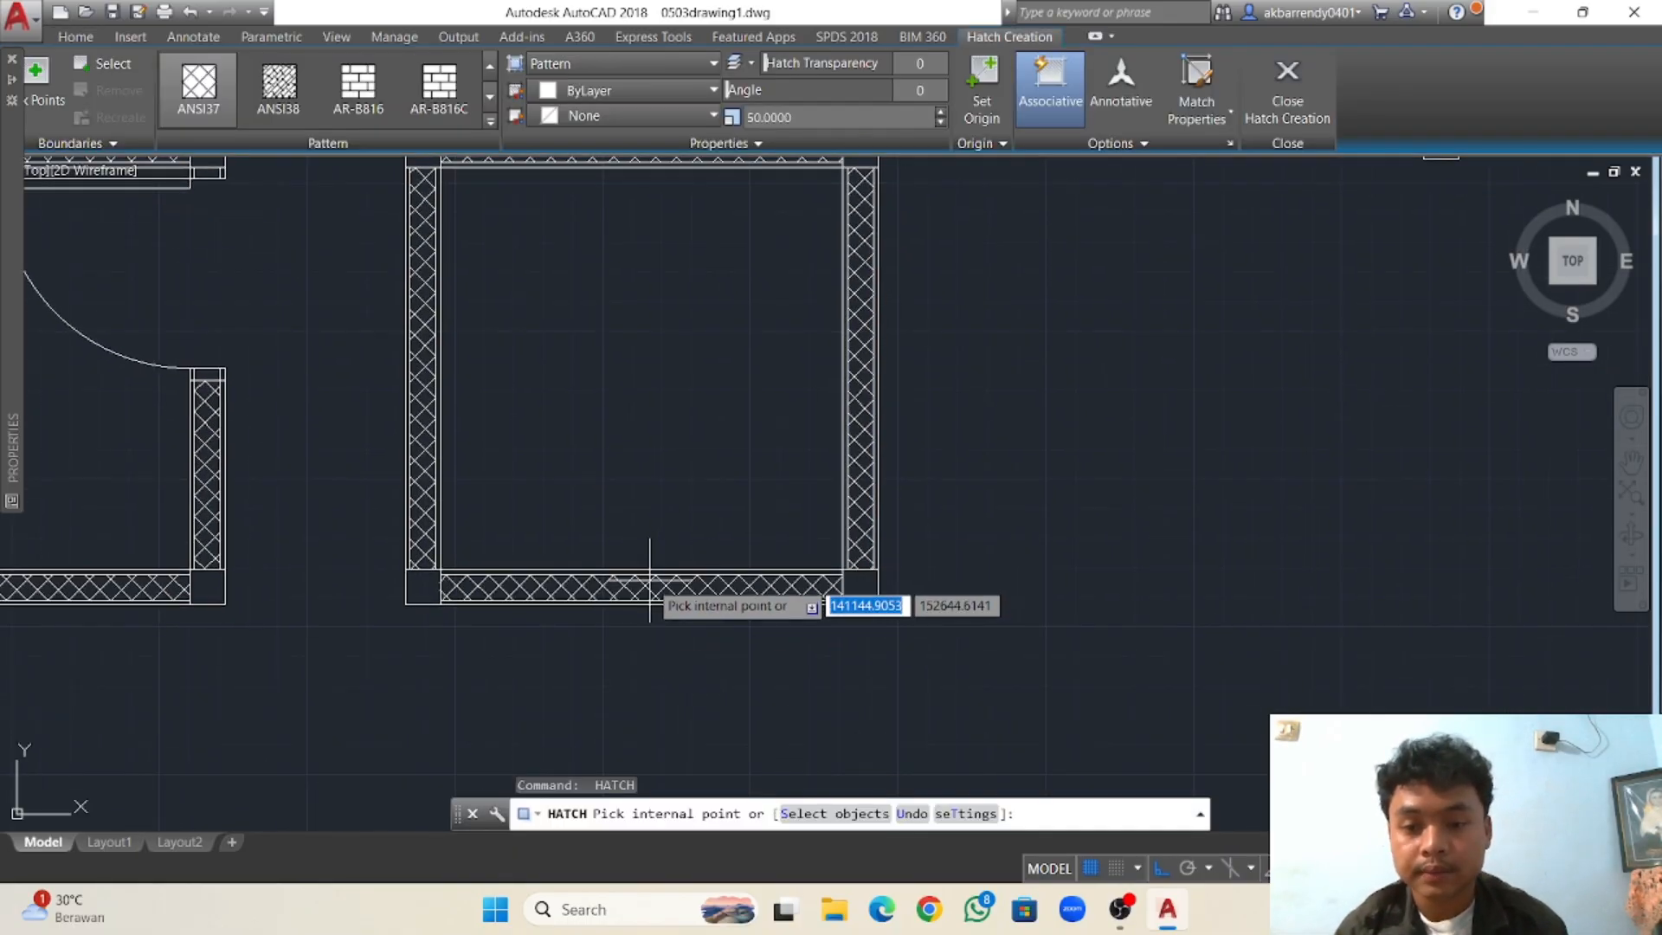
{"action": "left_click", "coordinate": [649, 579]}
{"action": "key", "text": "Return"}
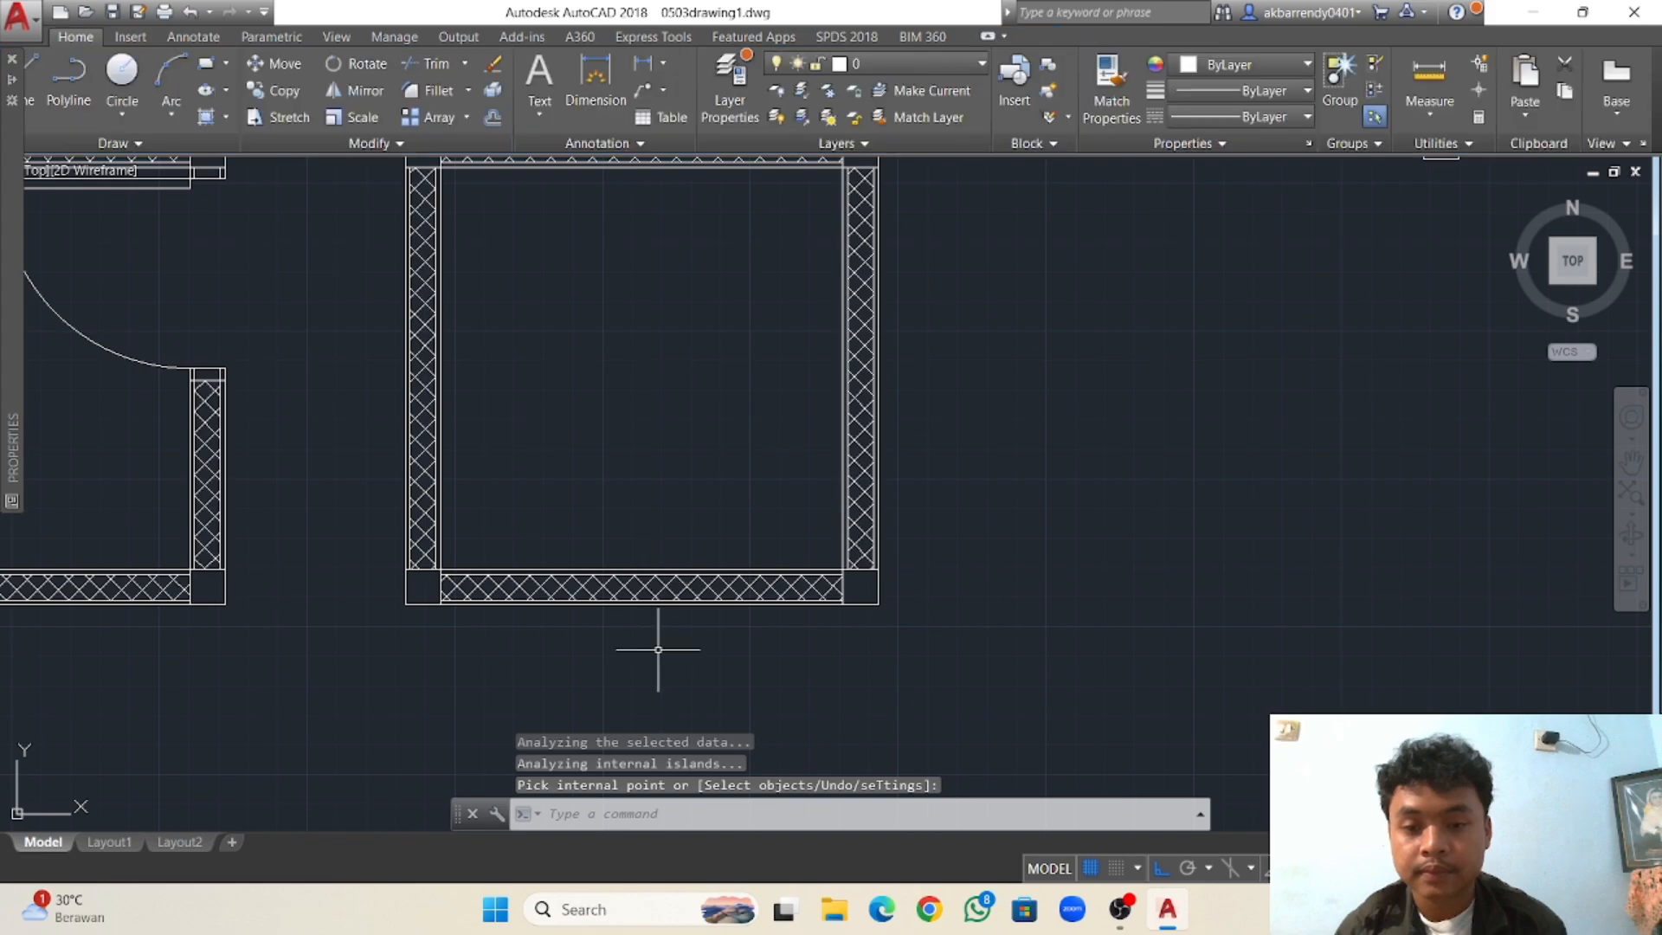
{"action": "scroll", "coordinate": [645, 510], "scroll_direction": "down", "scroll_amount": 4}
{"action": "scroll", "coordinate": [644, 511], "scroll_direction": "up", "scroll_amount": 5}
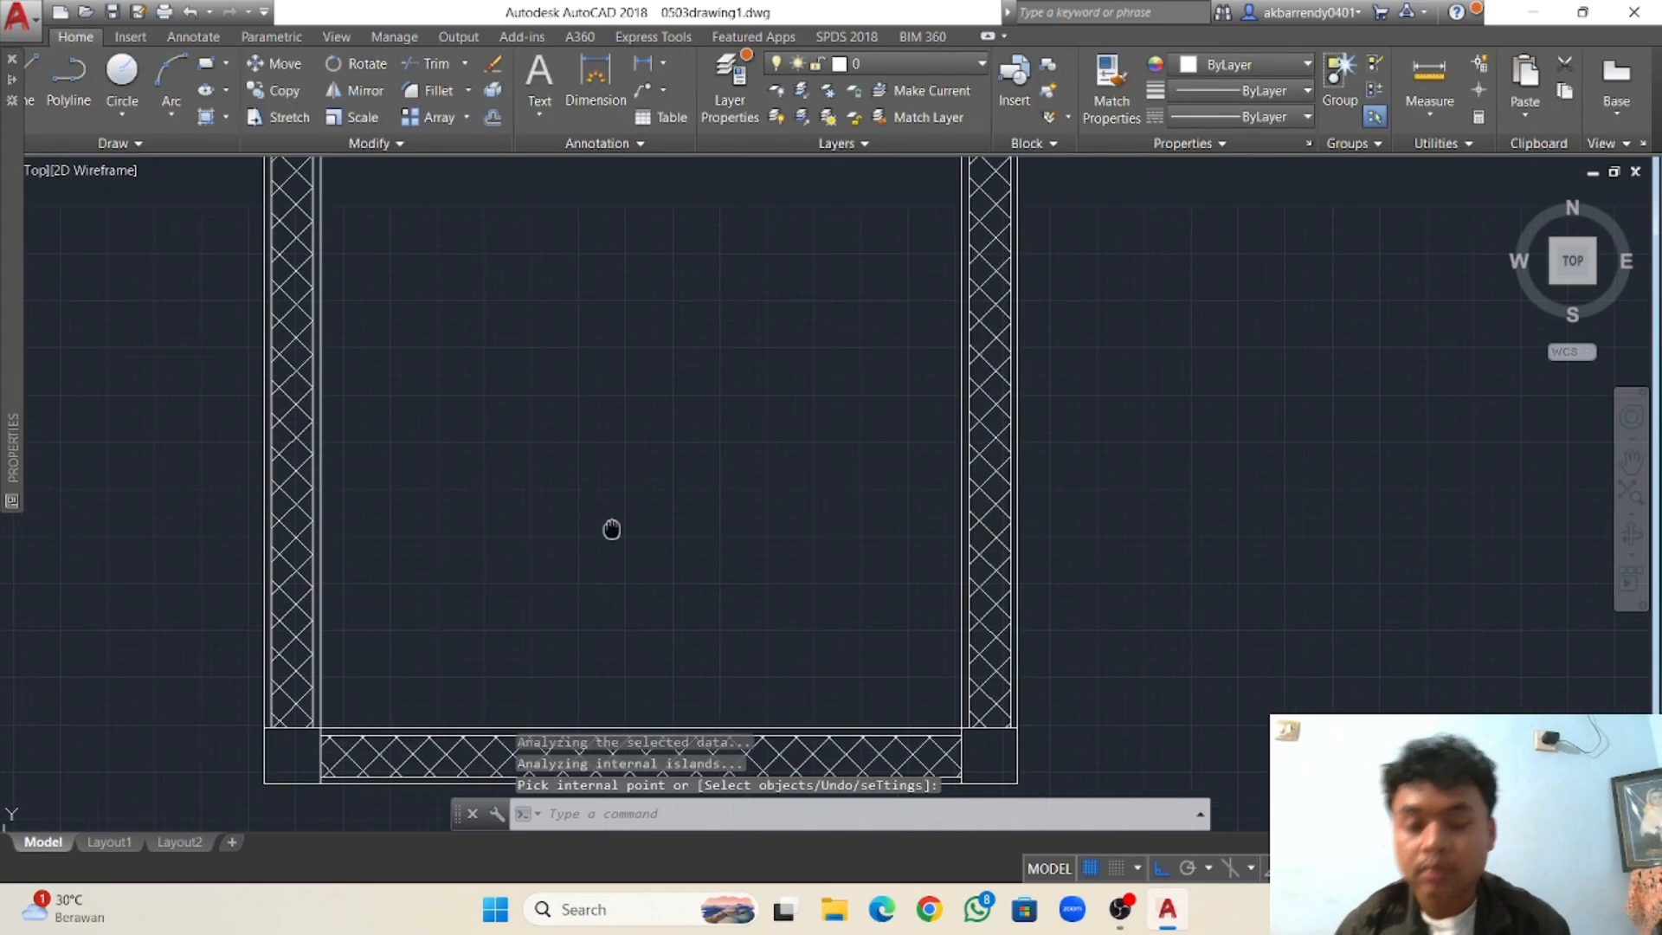
{"action": "scroll", "coordinate": [902, 375], "scroll_direction": "down", "scroll_amount": 4}
{"action": "middle_click_drag", "start_coordinate": [994, 271], "coordinate": [870, 400]}
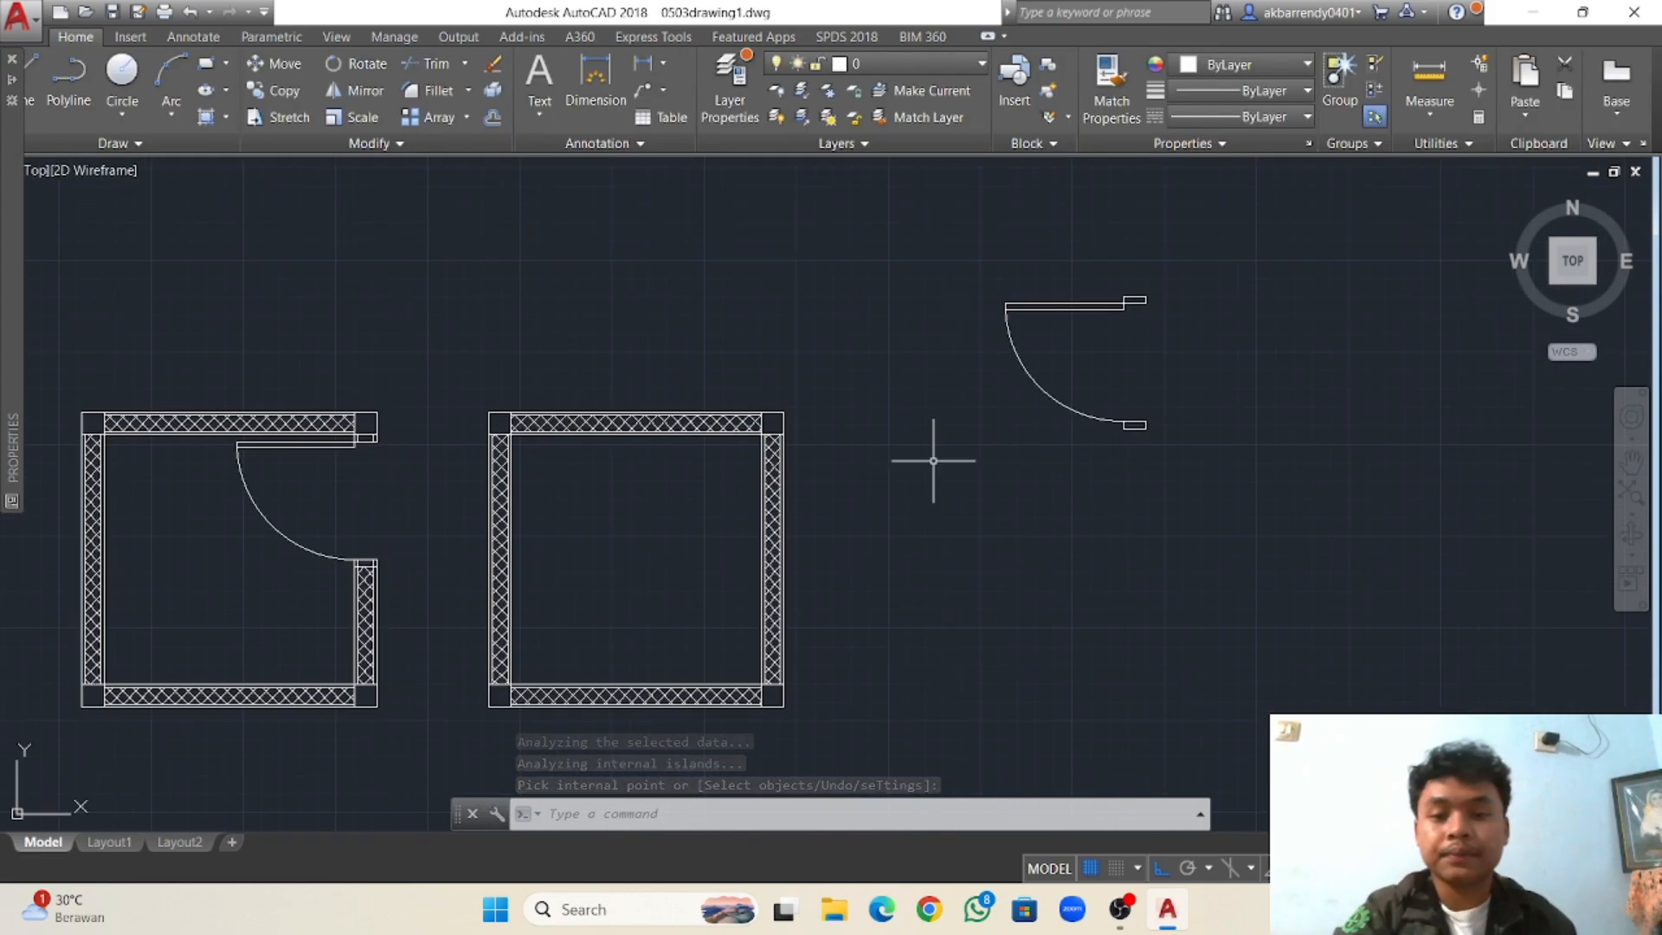
{"action": "middle_click_drag", "start_coordinate": [932, 476], "coordinate": [920, 425]}
{"action": "middle_click_drag", "start_coordinate": [947, 345], "coordinate": [948, 361]}
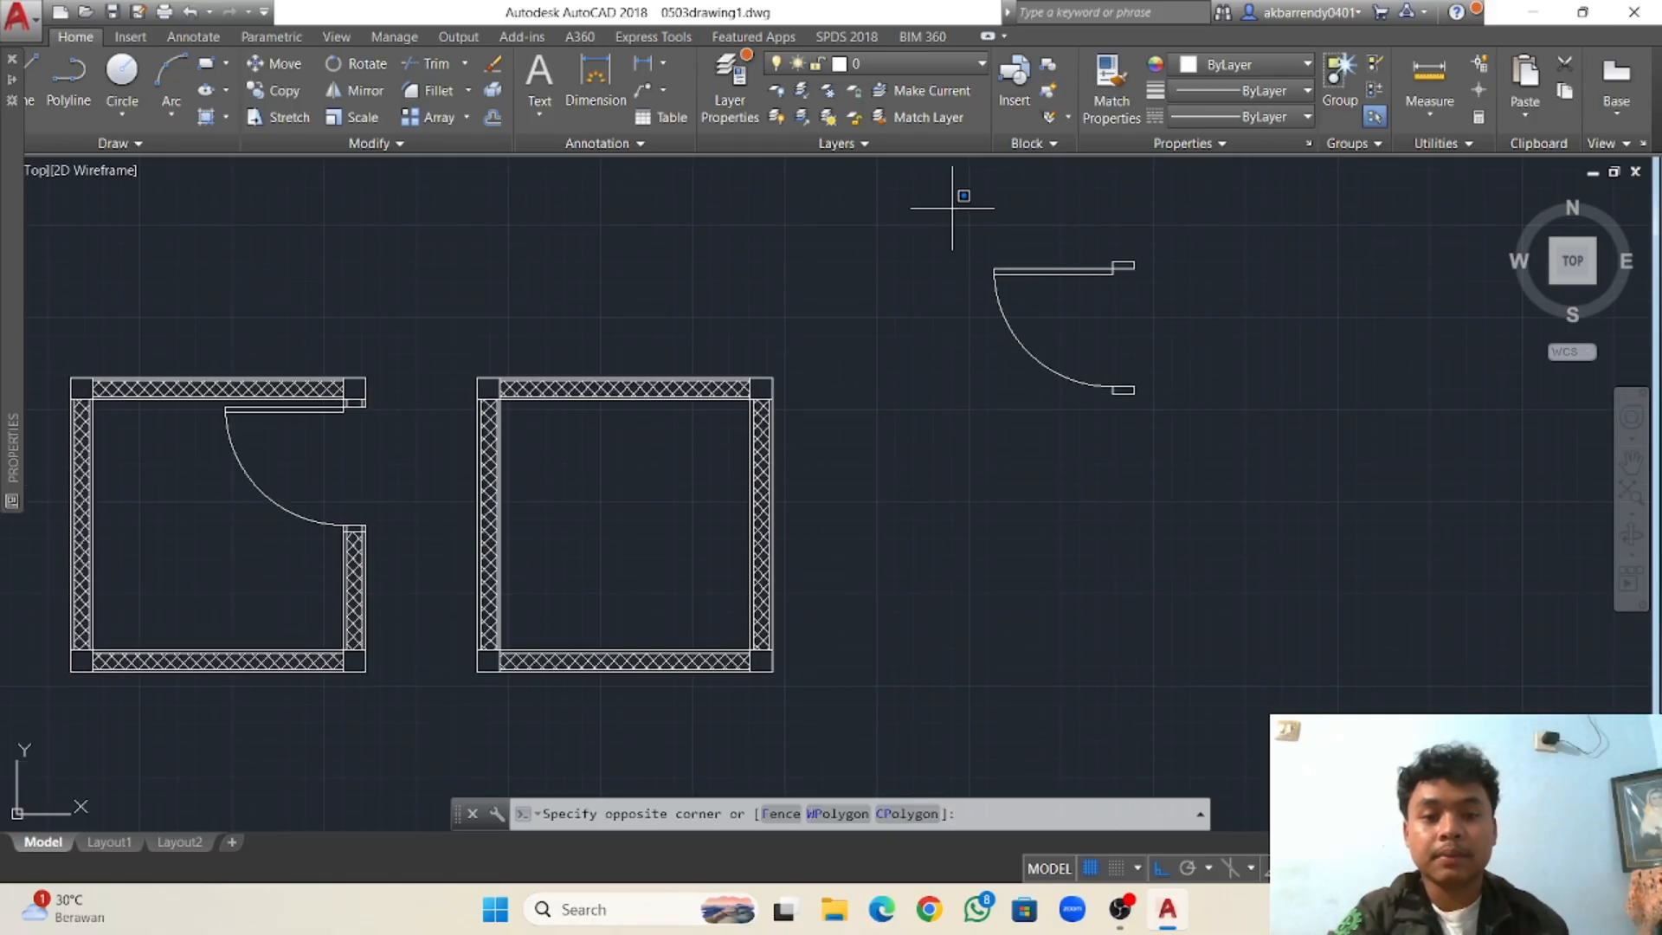
{"action": "left_click", "coordinate": [1222, 431]}
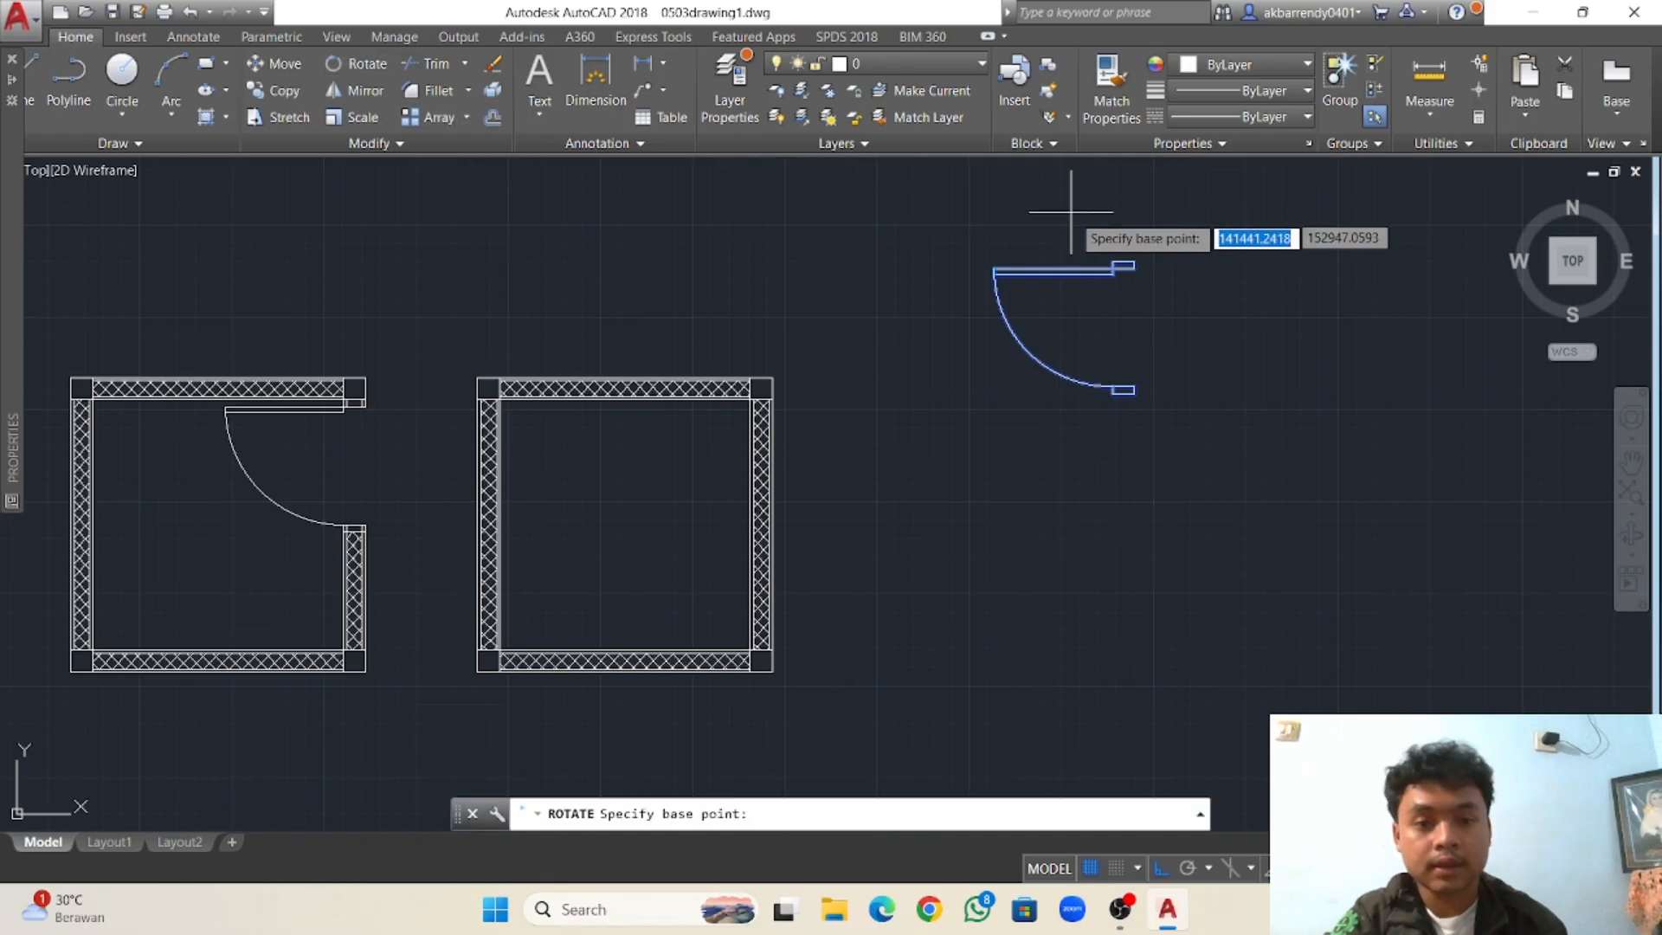
{"action": "key", "text": "Escape"}
Move the separate door by its upper jamb's top outer corner to the lower outer corner of the new room's upper-right column.
{"action": "left_click", "coordinate": [962, 225]}
{"action": "left_click", "coordinate": [1174, 390]}
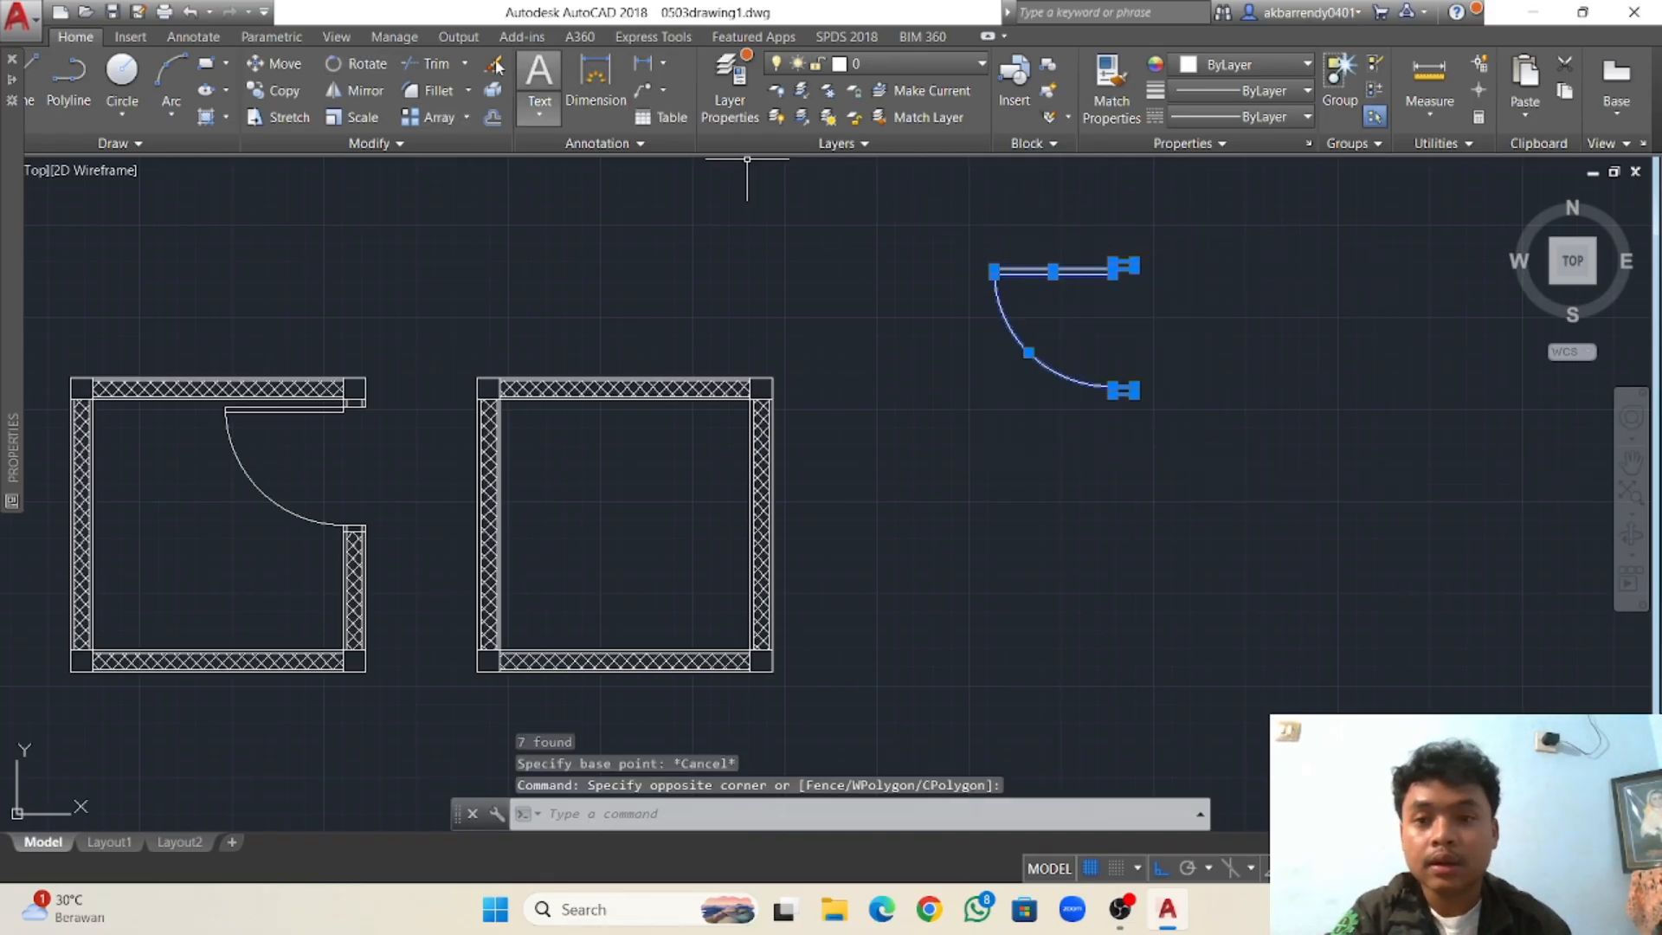
{"action": "type", "text": "m"}
{"action": "key", "text": "Return"}
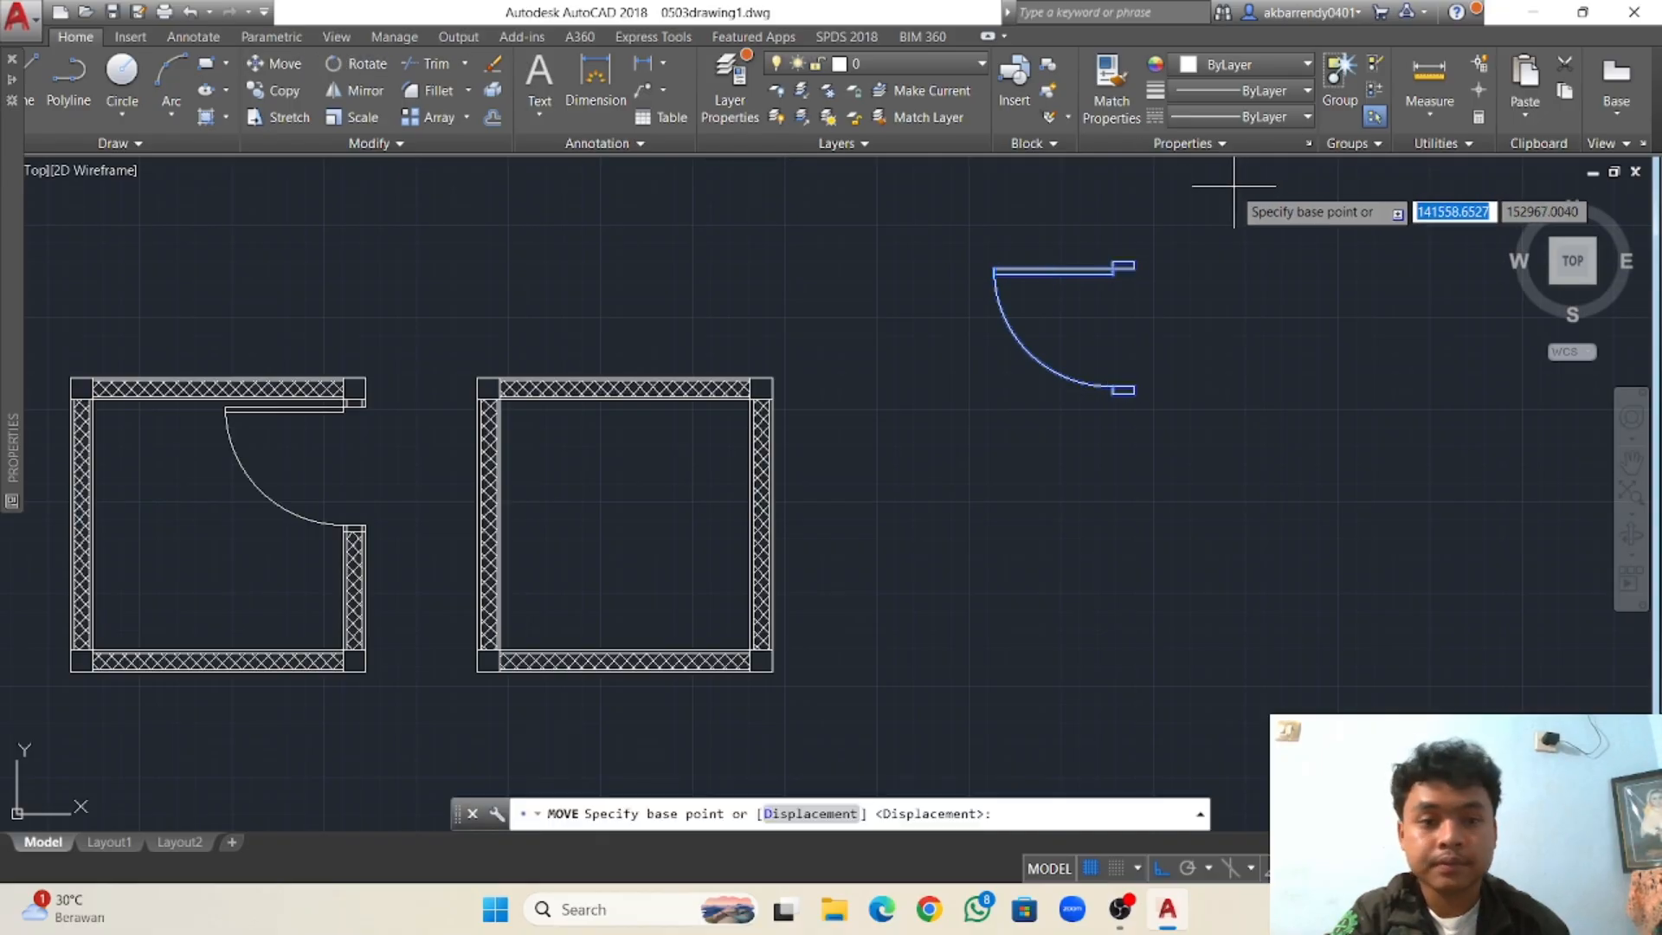
{"action": "scroll", "coordinate": [1113, 285], "scroll_direction": "up", "scroll_amount": 2}
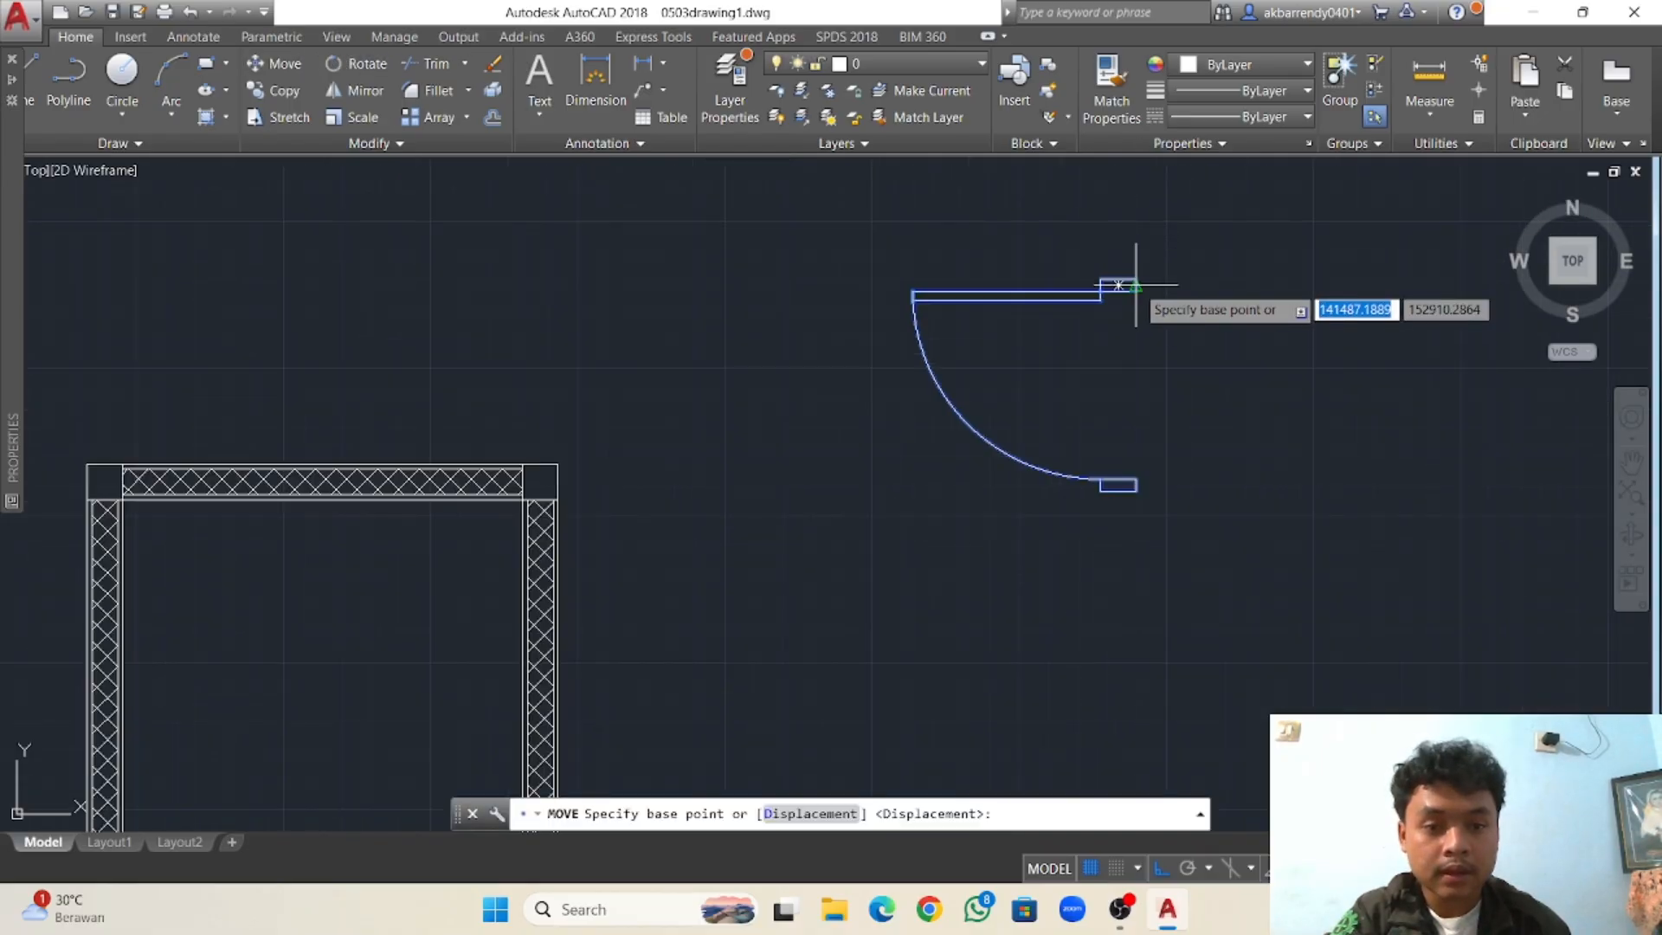
{"action": "left_click", "coordinate": [1136, 279]}
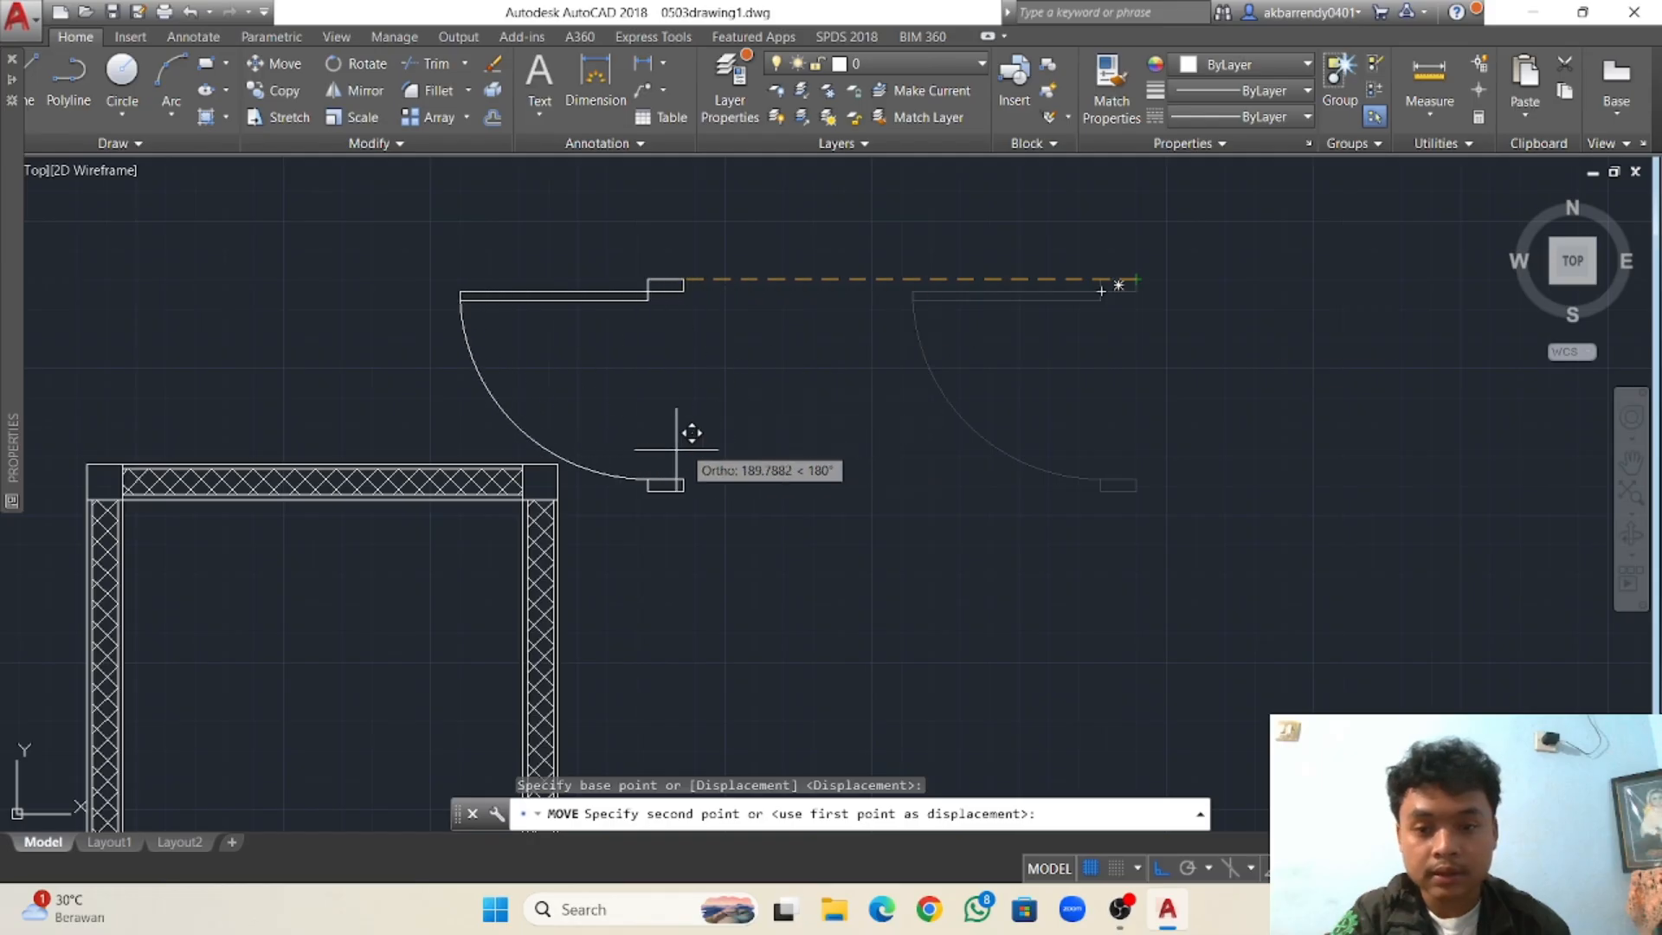
{"action": "scroll", "coordinate": [561, 489], "scroll_direction": "up", "scroll_amount": 6}
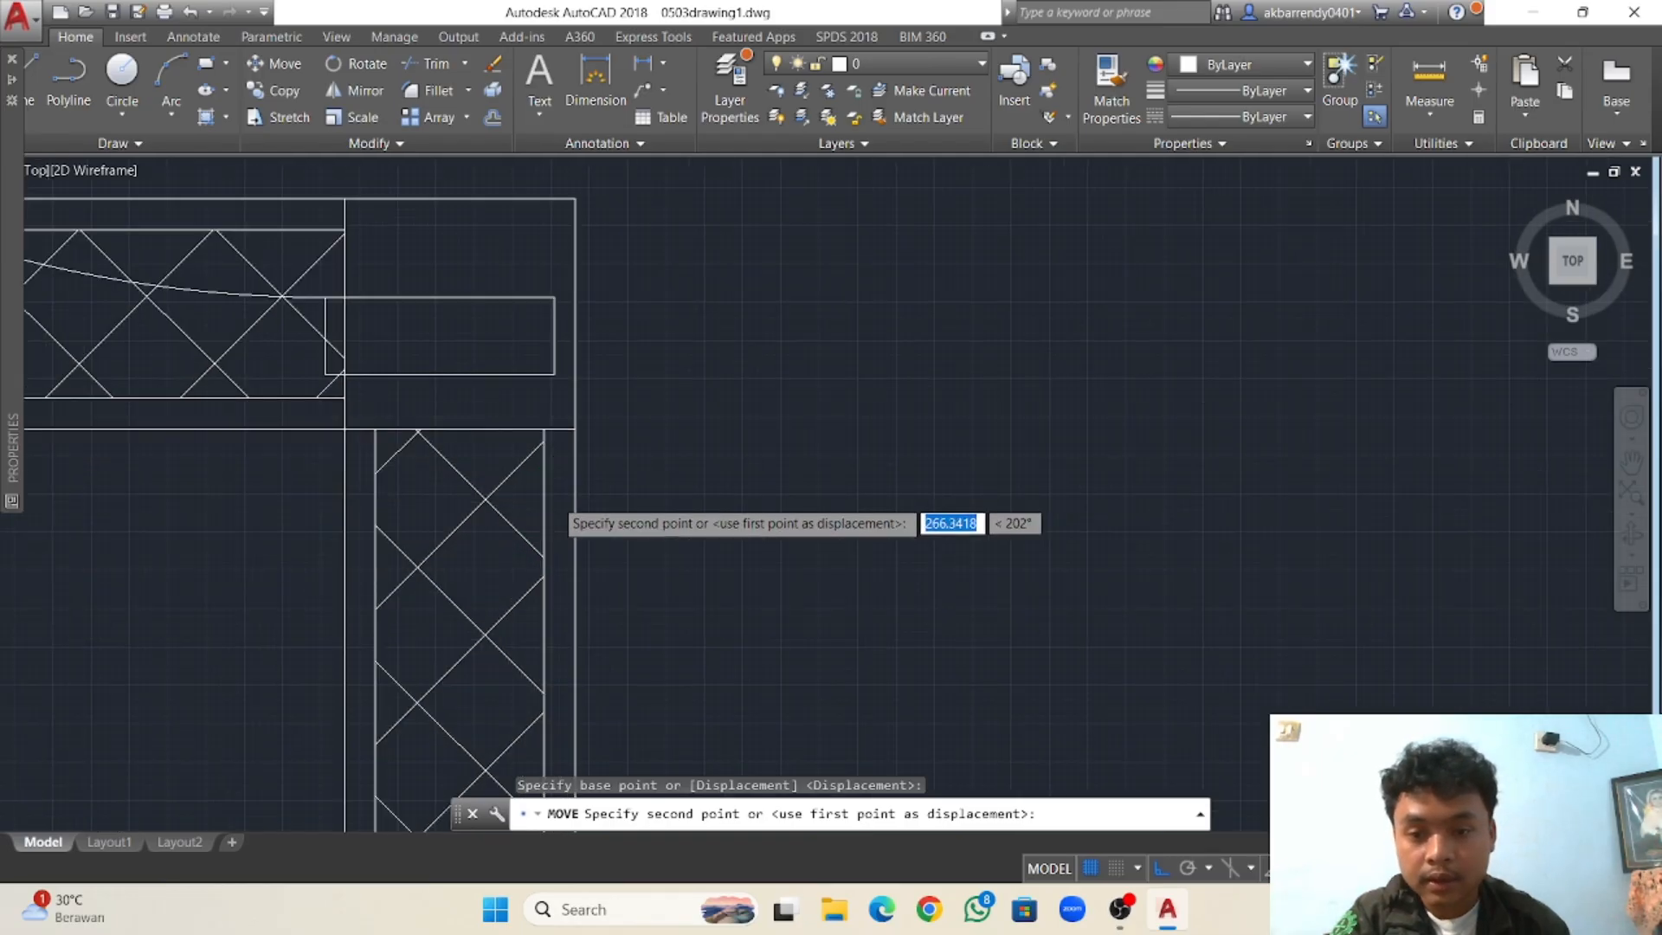
{"action": "scroll", "coordinate": [561, 485], "scroll_direction": "up", "scroll_amount": 2}
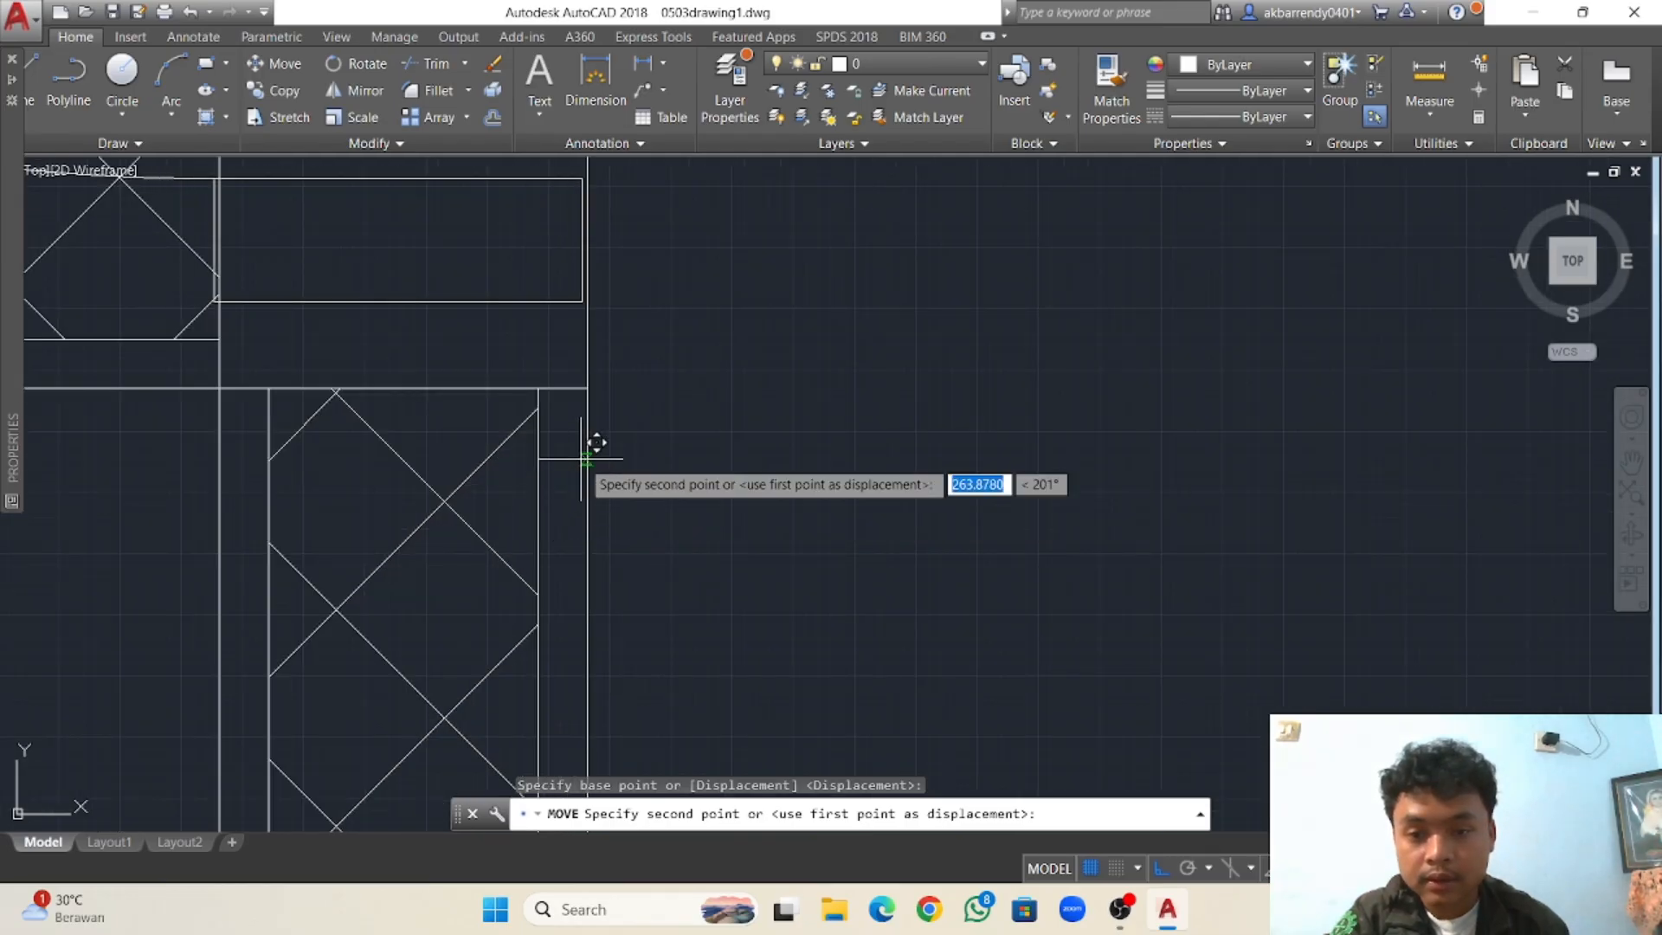
{"action": "left_click", "coordinate": [602, 372]}
Examine the door's position in the new room's right-hand wall and compare it with the finished room.
{"action": "scroll", "coordinate": [588, 393], "scroll_direction": "down", "scroll_amount": 3}
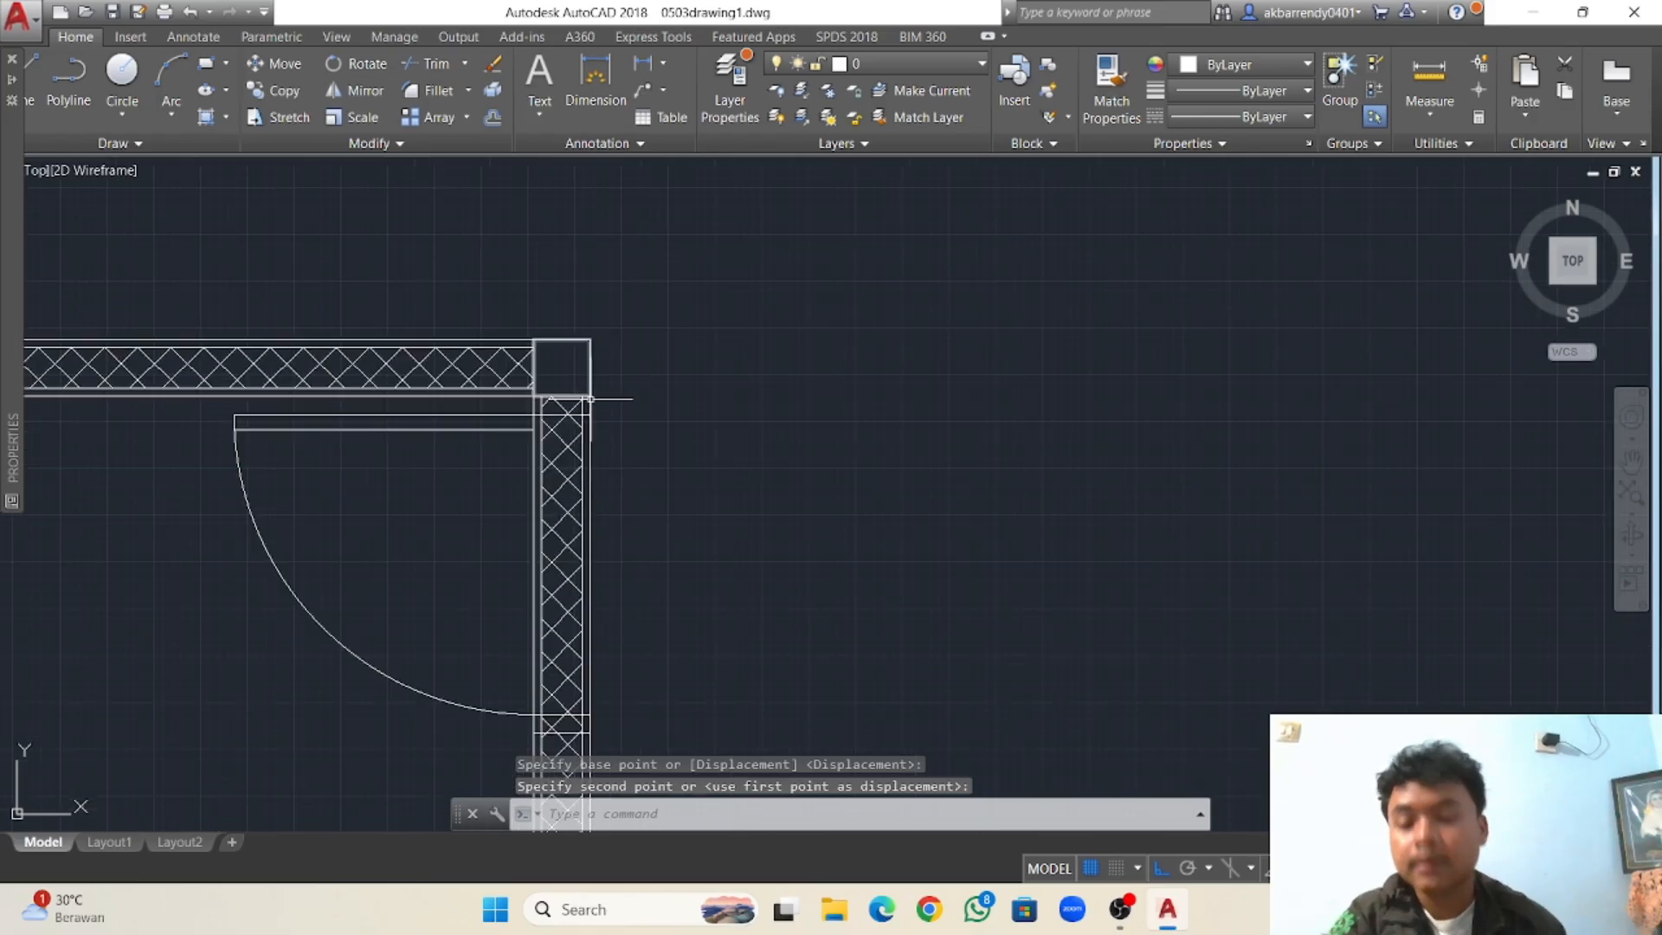
{"action": "middle_click_drag", "start_coordinate": [521, 530], "coordinate": [515, 460]}
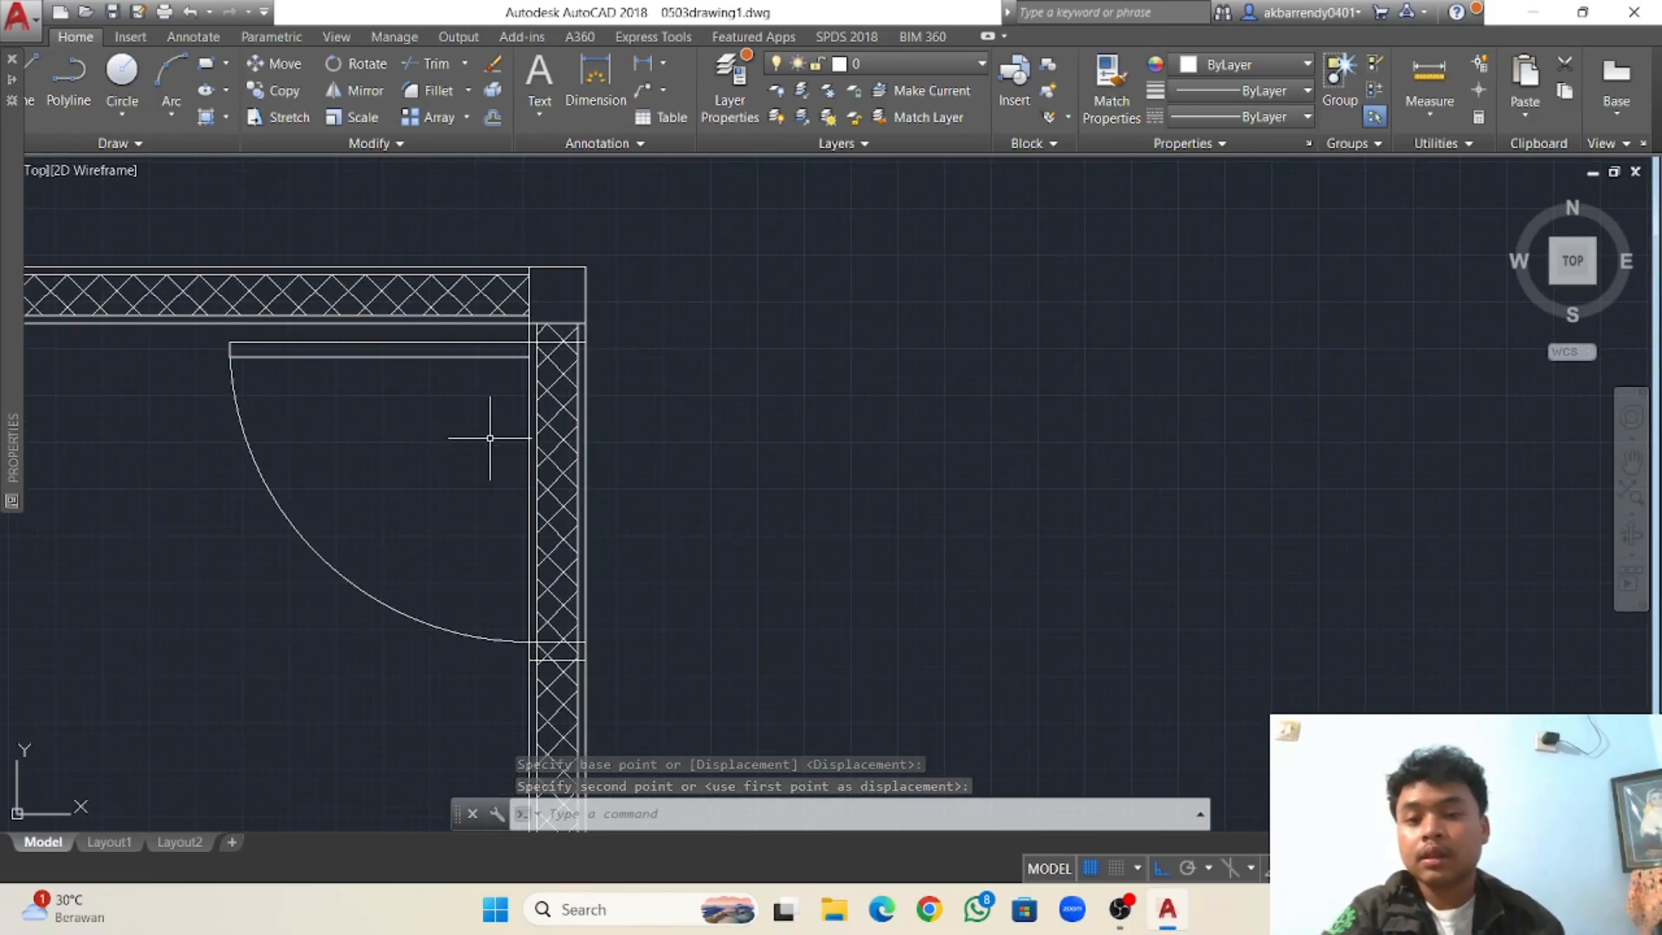
{"action": "scroll", "coordinate": [490, 438], "scroll_direction": "down", "scroll_amount": 3}
{"action": "scroll", "coordinate": [483, 434], "scroll_direction": "up", "scroll_amount": 5}
{"action": "scroll", "coordinate": [605, 370], "scroll_direction": "down", "scroll_amount": 7}
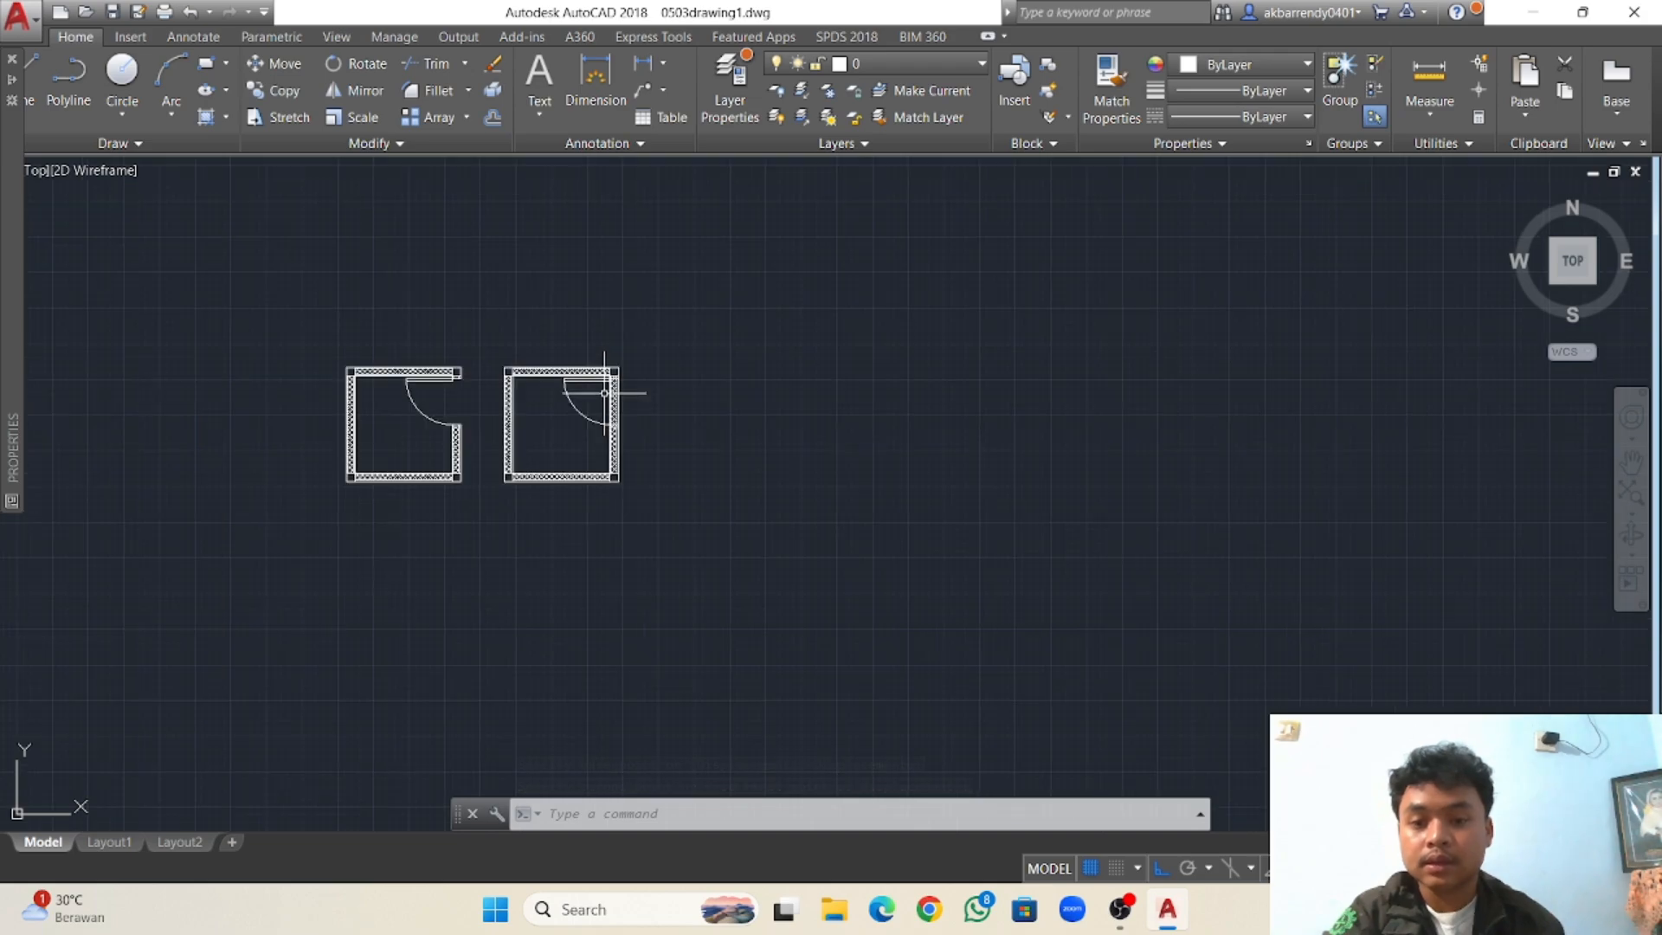
{"action": "scroll", "coordinate": [606, 394], "scroll_direction": "up", "scroll_amount": 2}
{"action": "scroll", "coordinate": [757, 429], "scroll_direction": "up", "scroll_amount": 6}
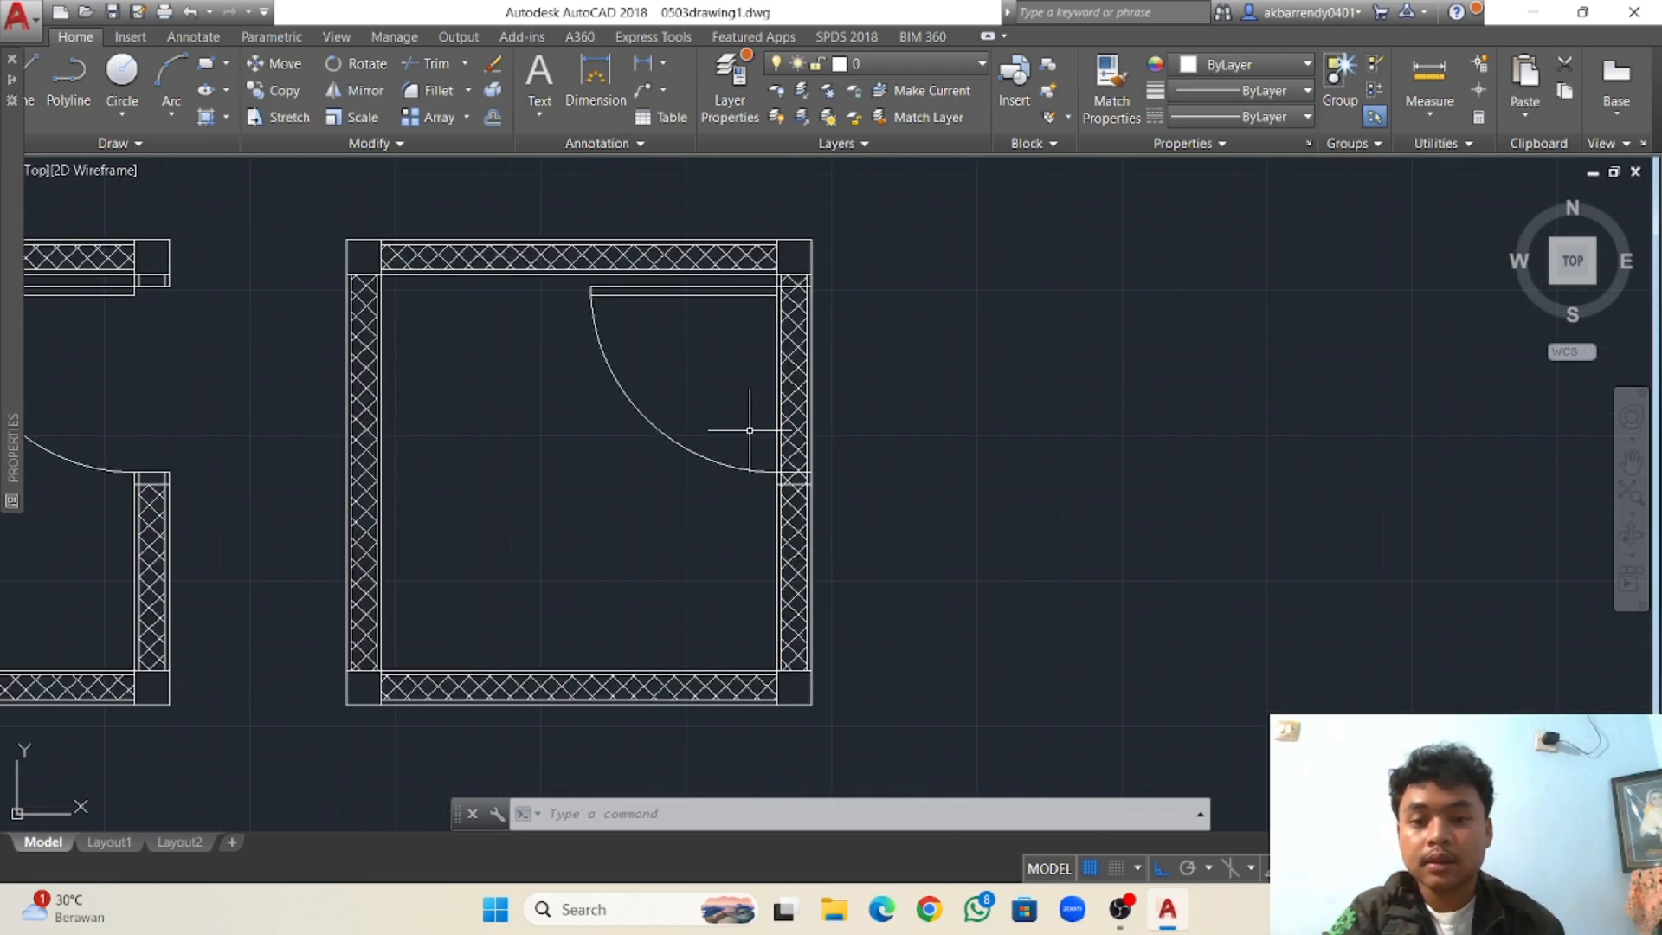
{"action": "mouse_move", "coordinate": [744, 375]}
{"action": "middle_mouse_down"}
{"action": "mouse_move", "coordinate": [732, 445]}
{"action": "mouse_move", "coordinate": [708, 423]}
{"action": "middle_mouse_up"}
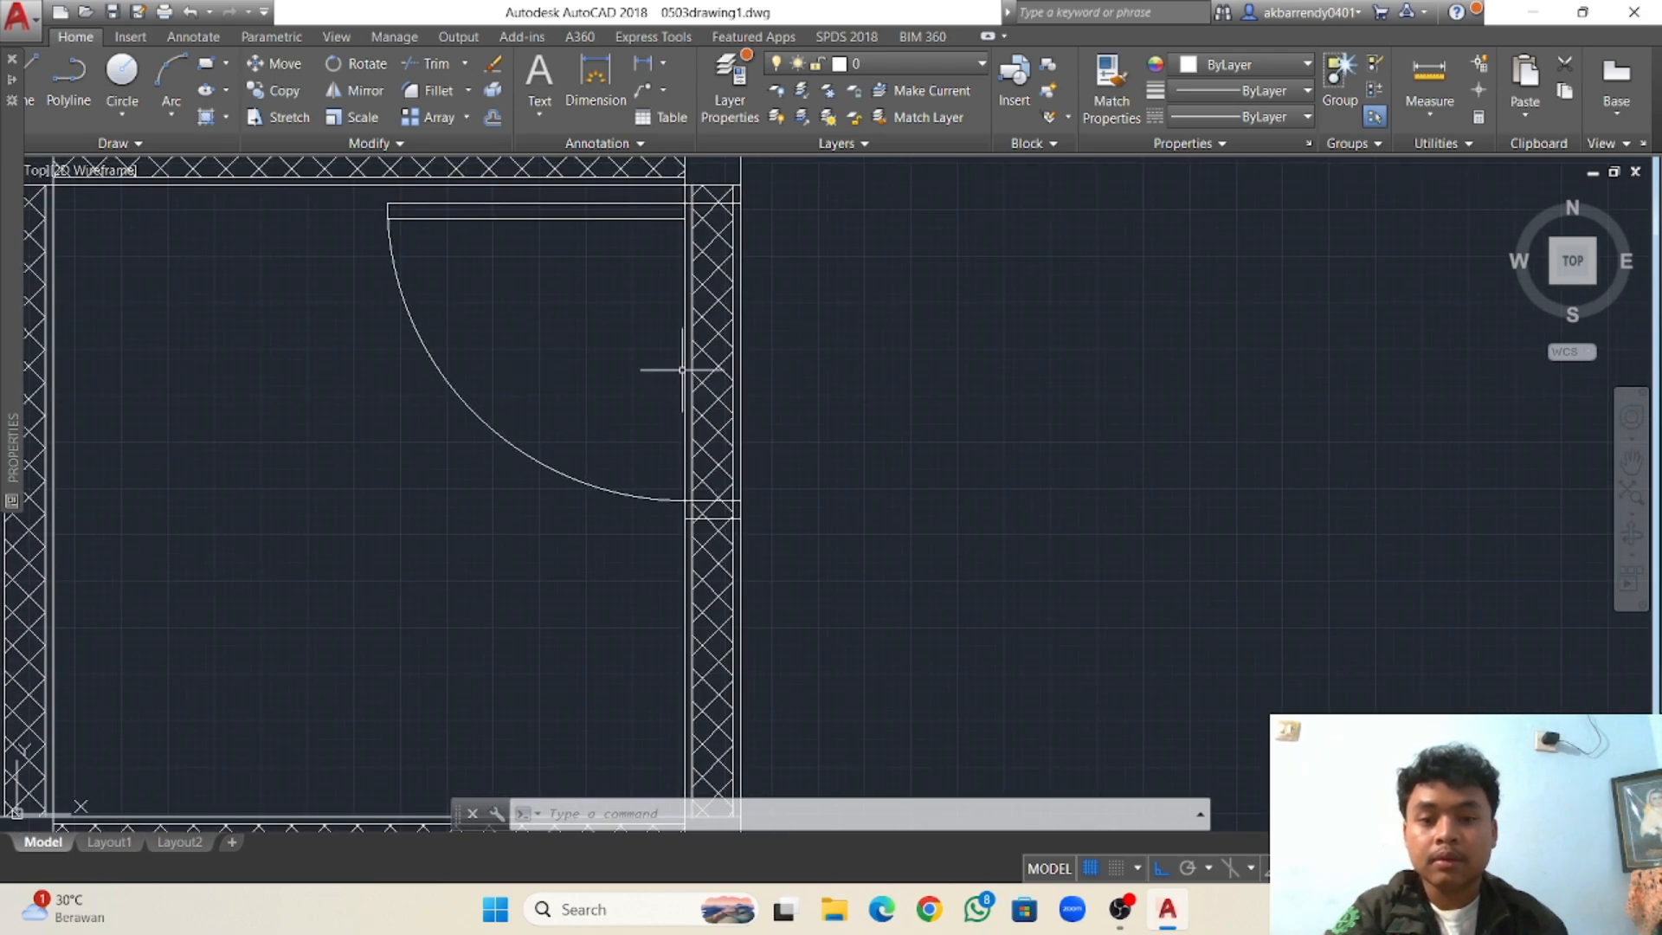
{"action": "scroll", "coordinate": [740, 301], "scroll_direction": "up", "scroll_amount": 2}
{"action": "scroll", "coordinate": [714, 329], "scroll_direction": "down", "scroll_amount": 4}
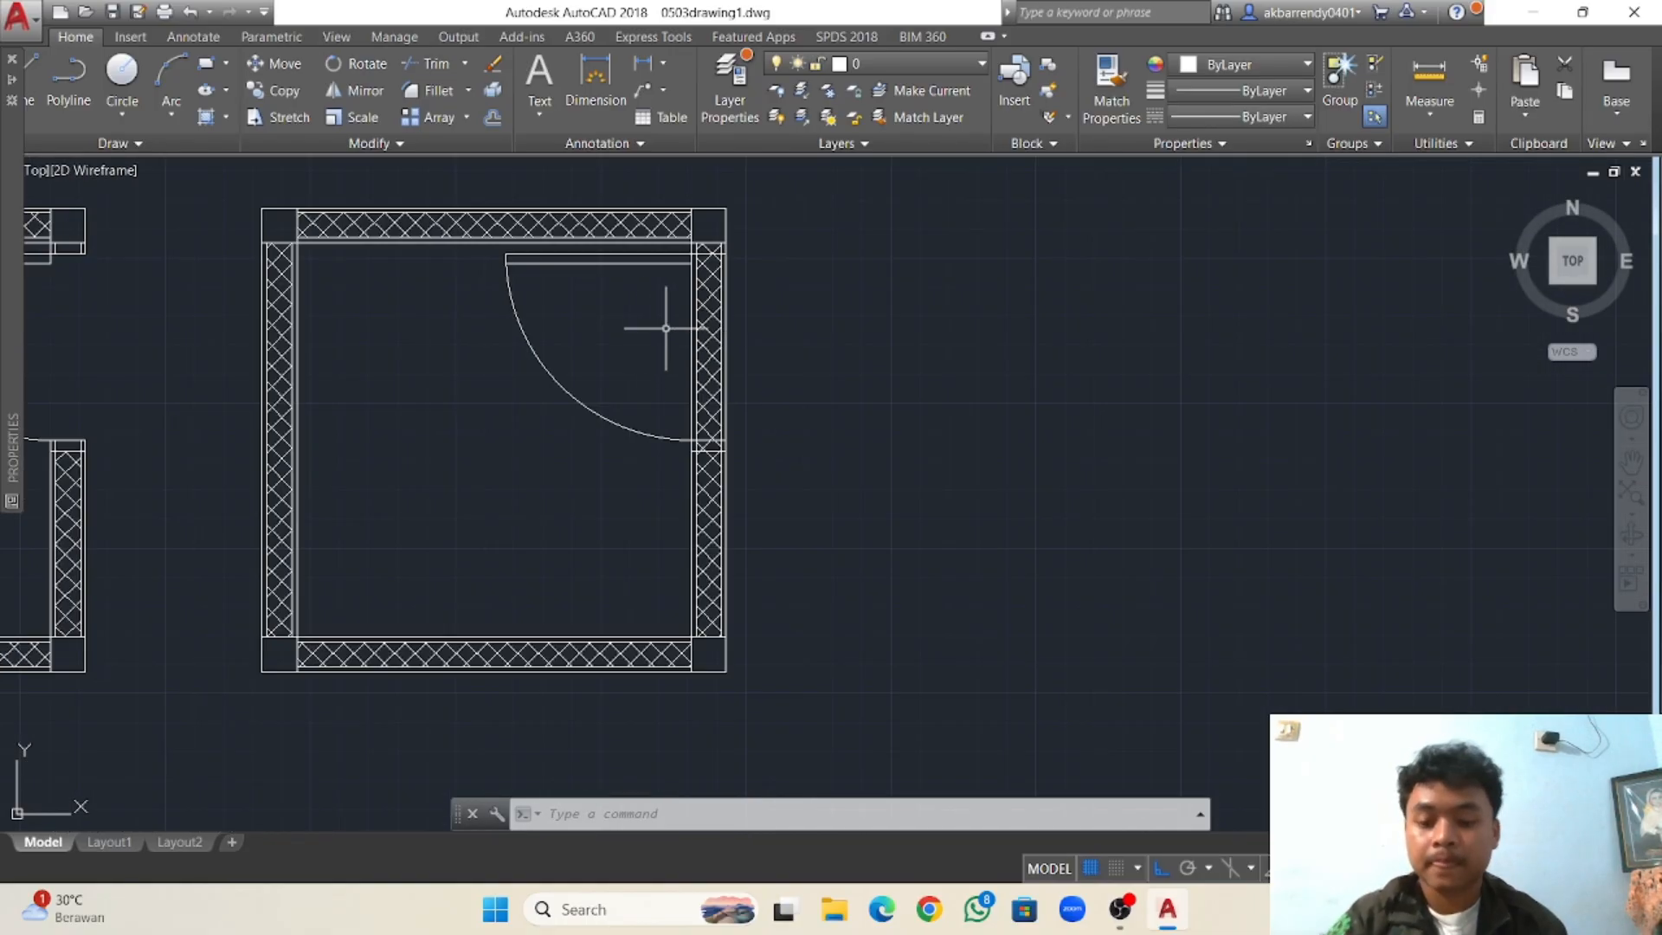
Trim the right-hand wall's lines and hatch between the two door jambs to open the doorway.
{"action": "key", "text": "Return"}
{"action": "key", "text": "Return"}
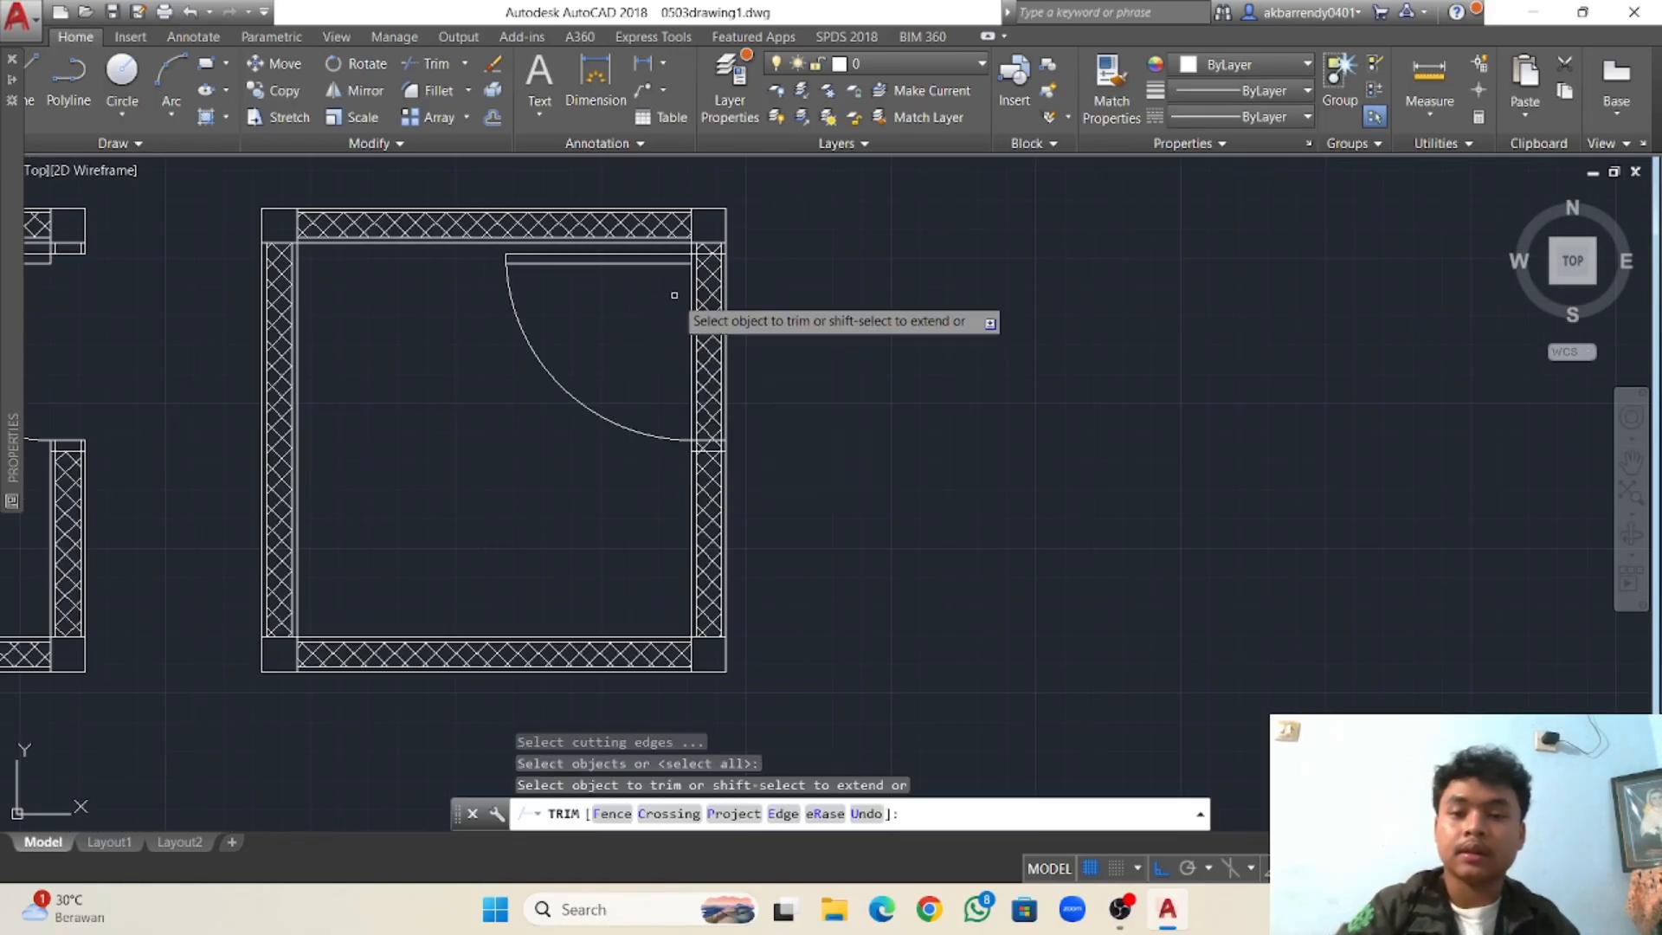
{"action": "left_click", "coordinate": [676, 276]}
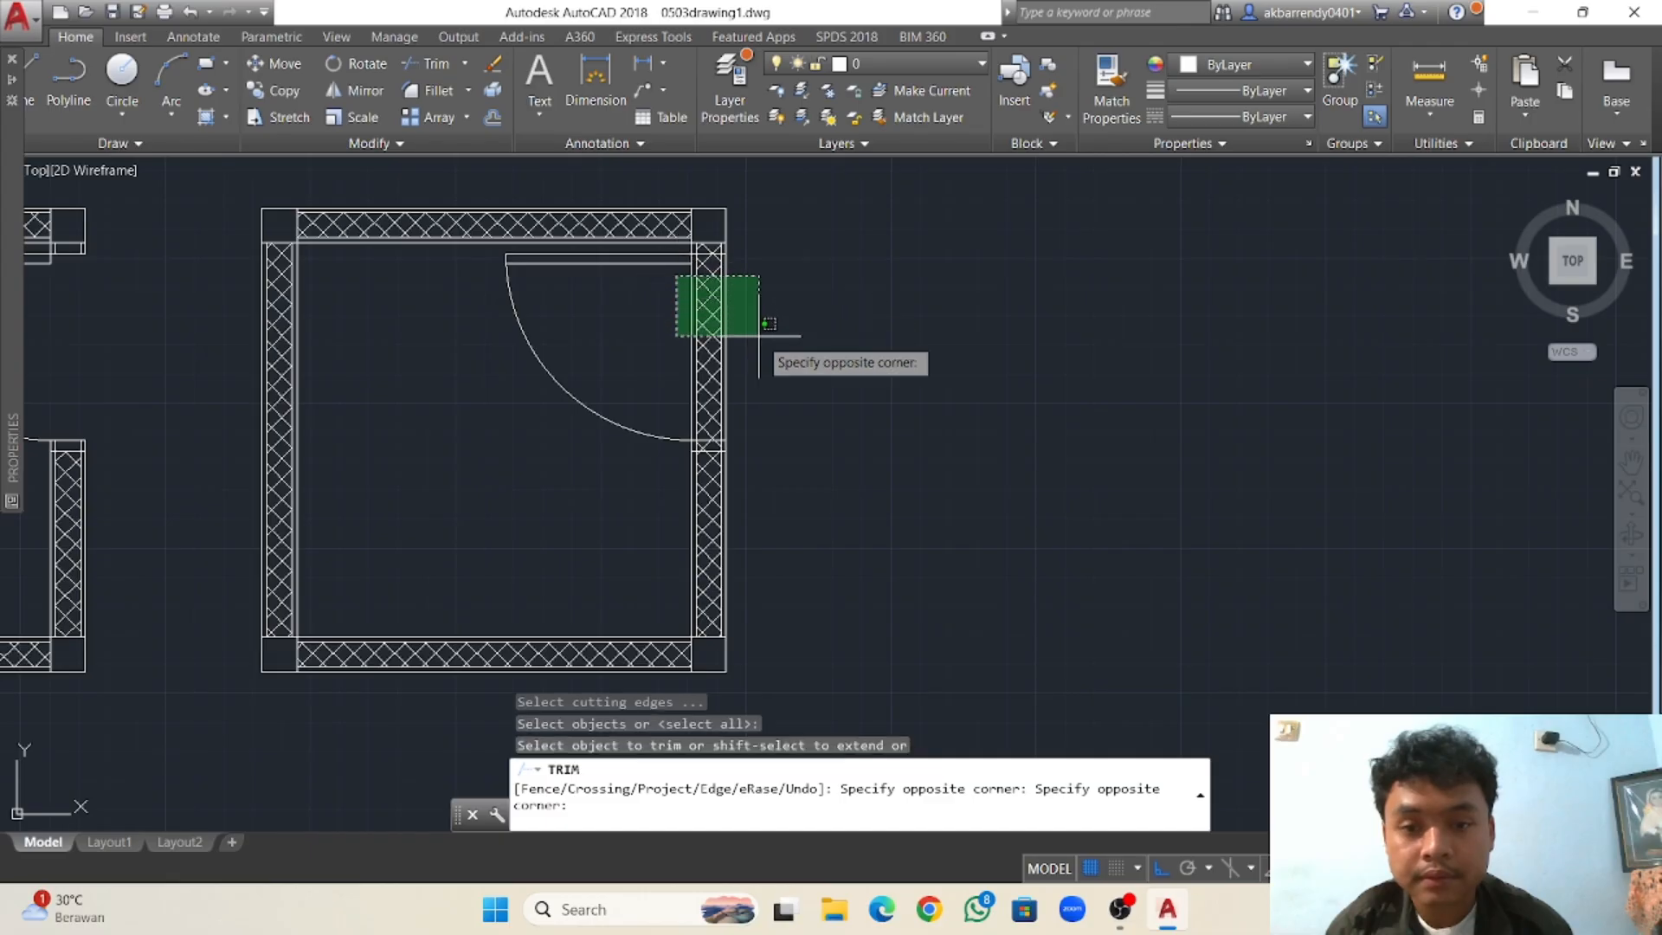
{"action": "left_click", "coordinate": [782, 389]}
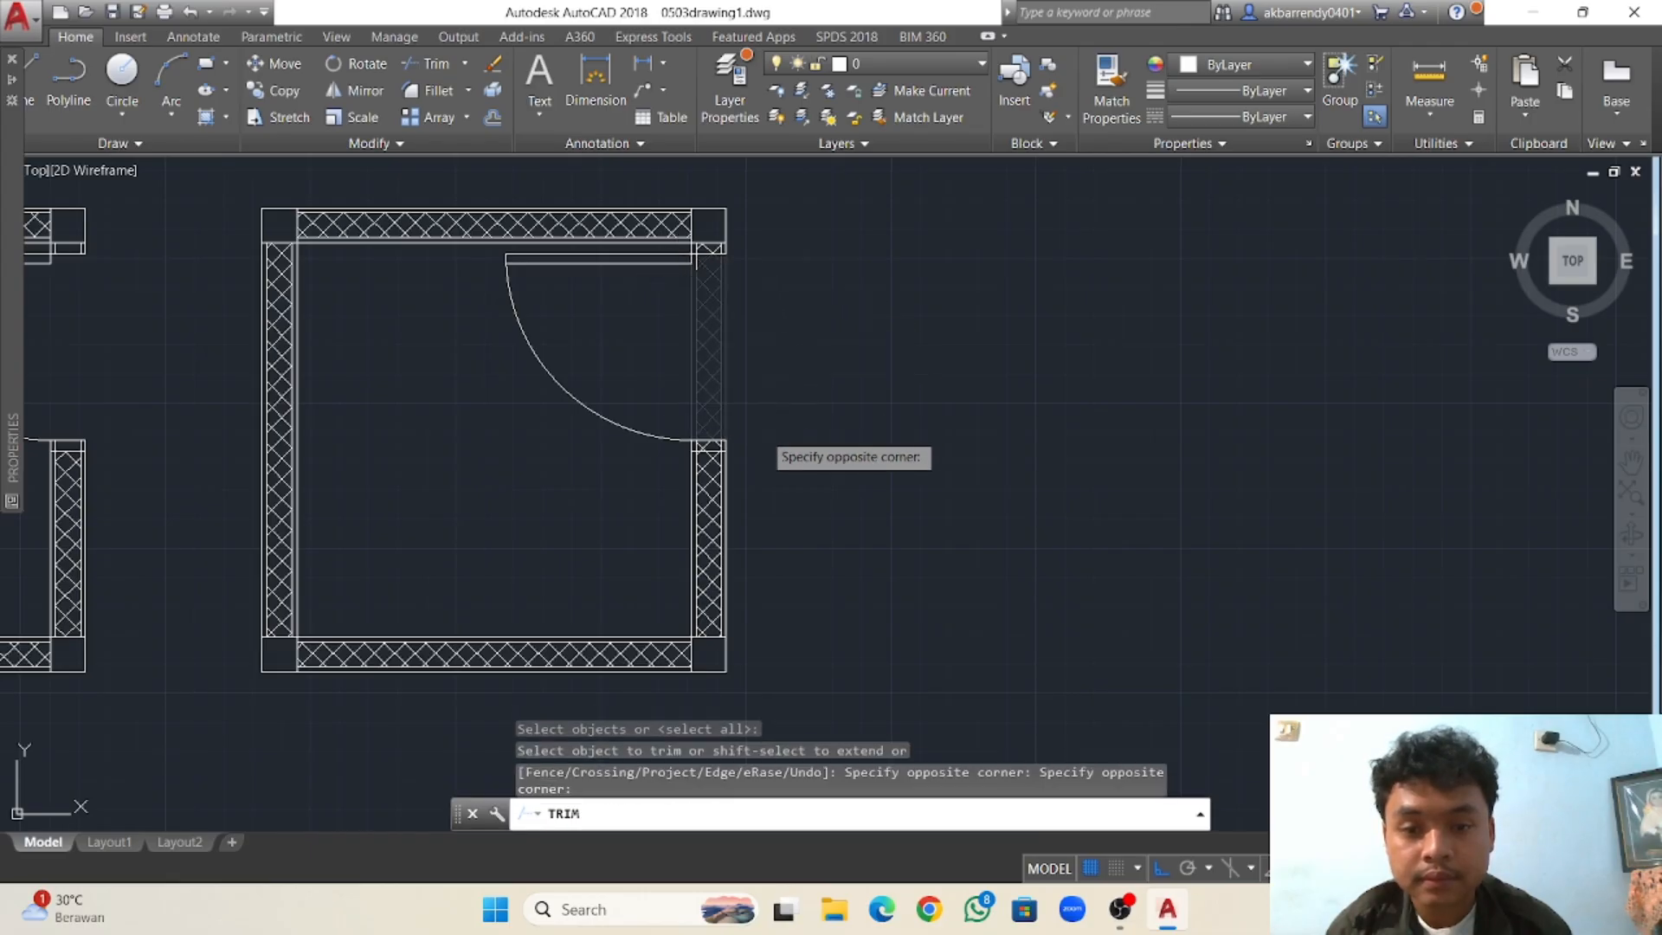
Trim the leftover hatch inside the upper door jamb.
{"action": "scroll", "coordinate": [743, 390], "scroll_direction": "up", "scroll_amount": 5}
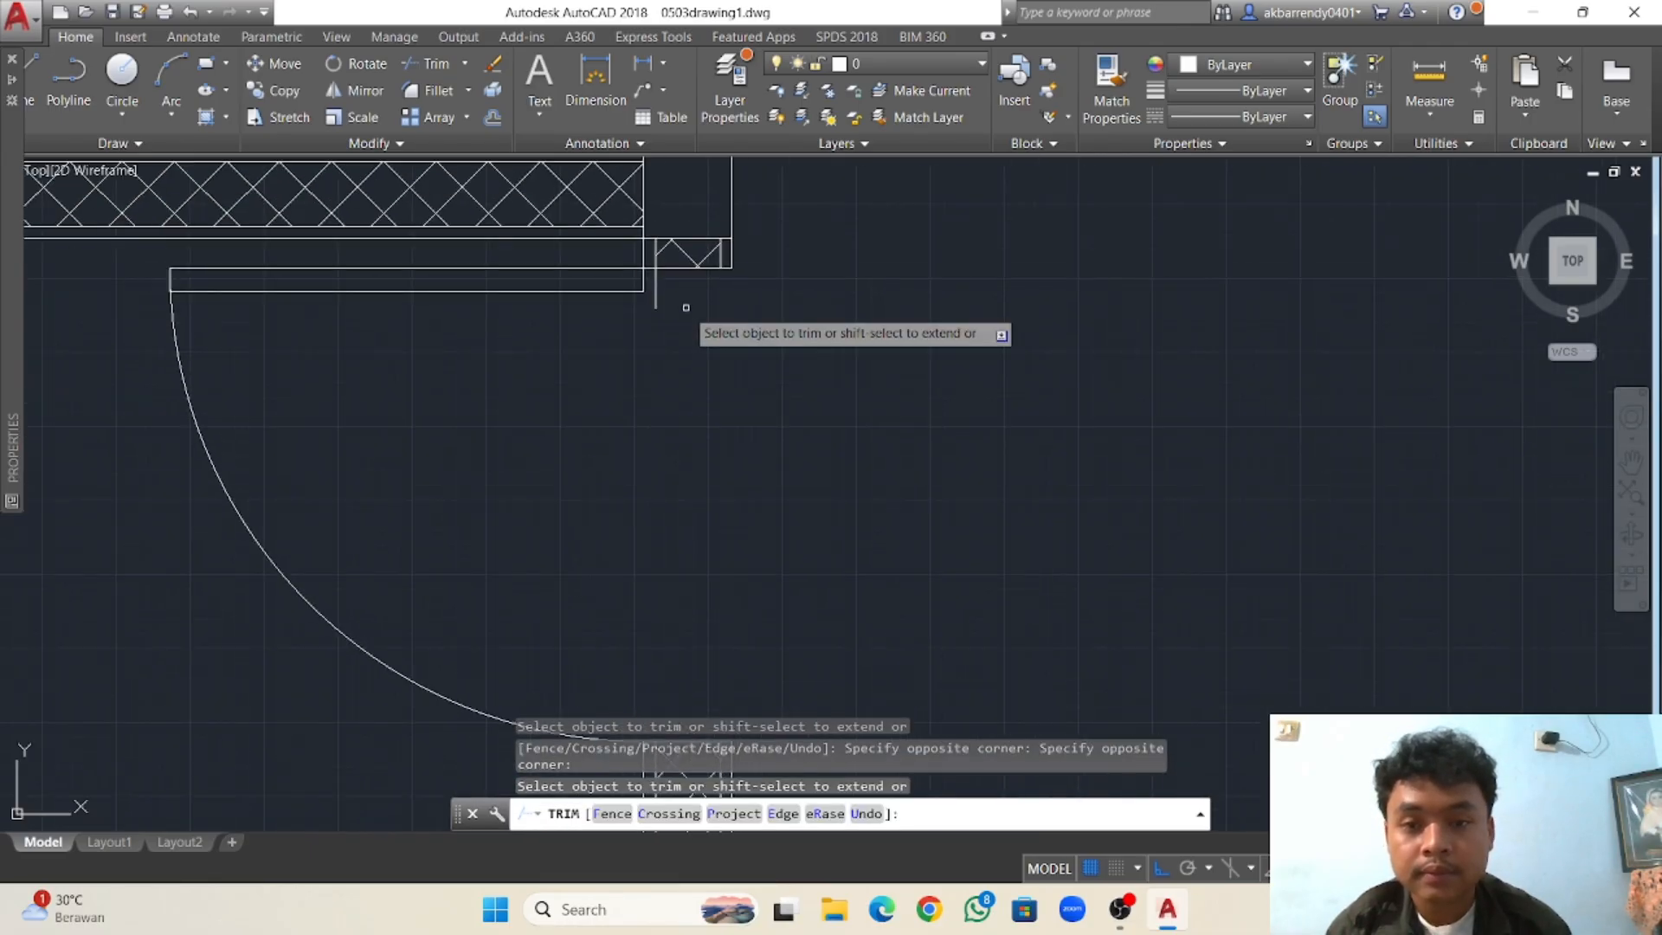
{"action": "left_click", "coordinate": [681, 259]}
{"action": "left_click", "coordinate": [685, 253]}
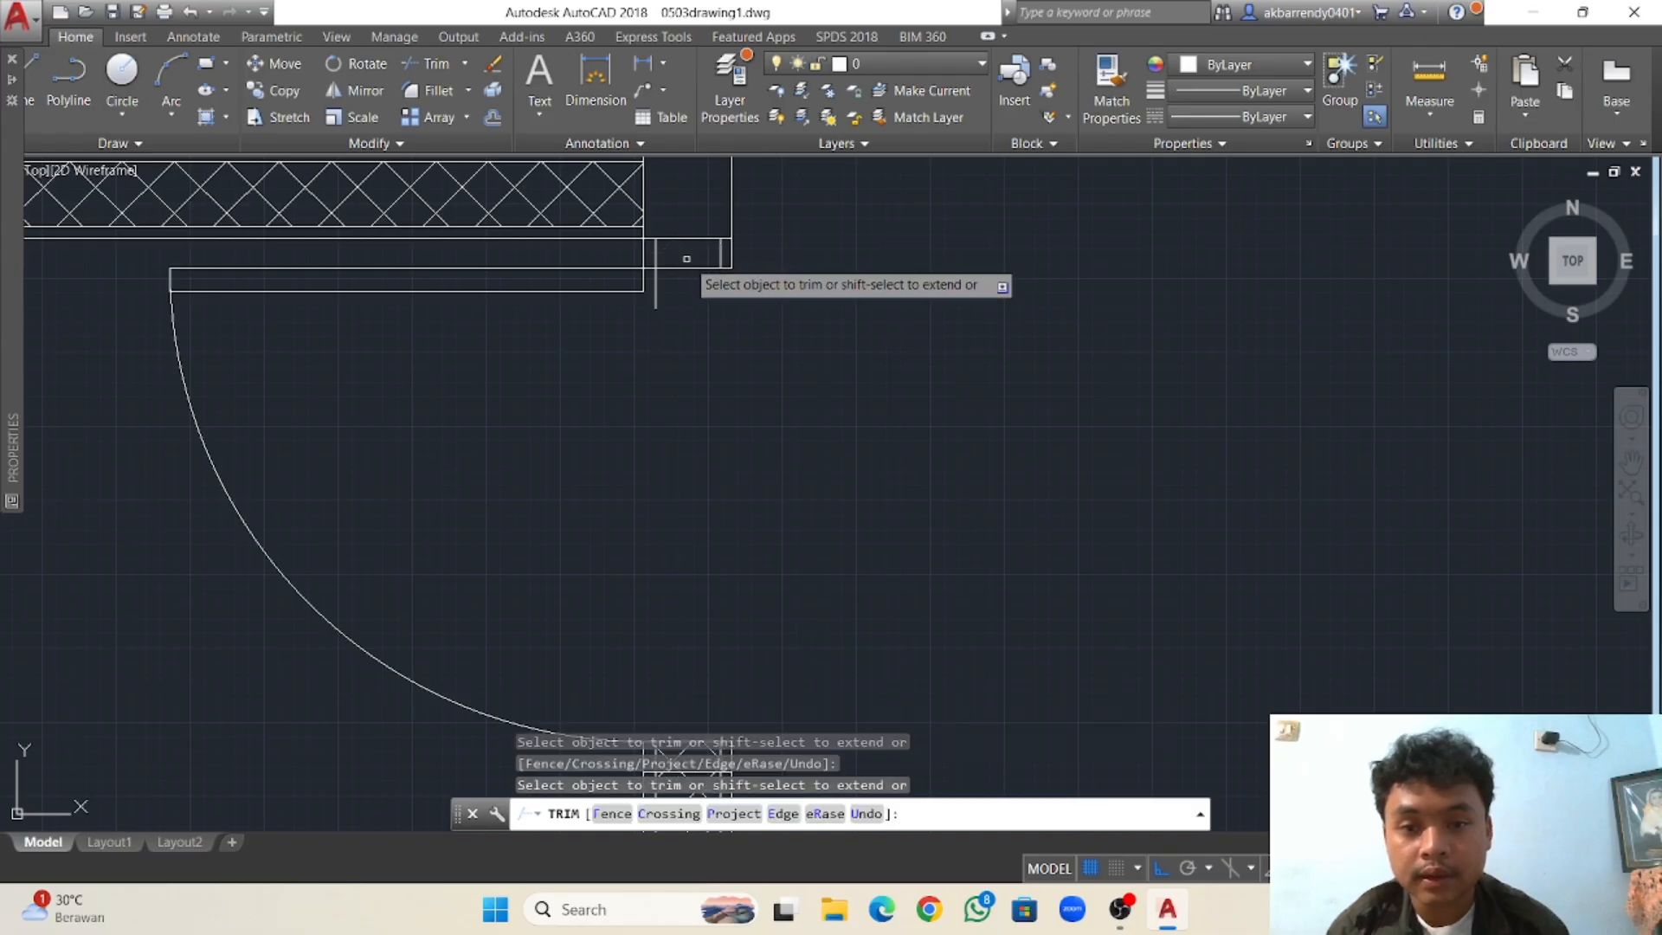
Trim the leftover hatch inside the lower door jamb of the right-hand wall.
{"action": "scroll", "coordinate": [656, 407], "scroll_direction": "down", "scroll_amount": 2}
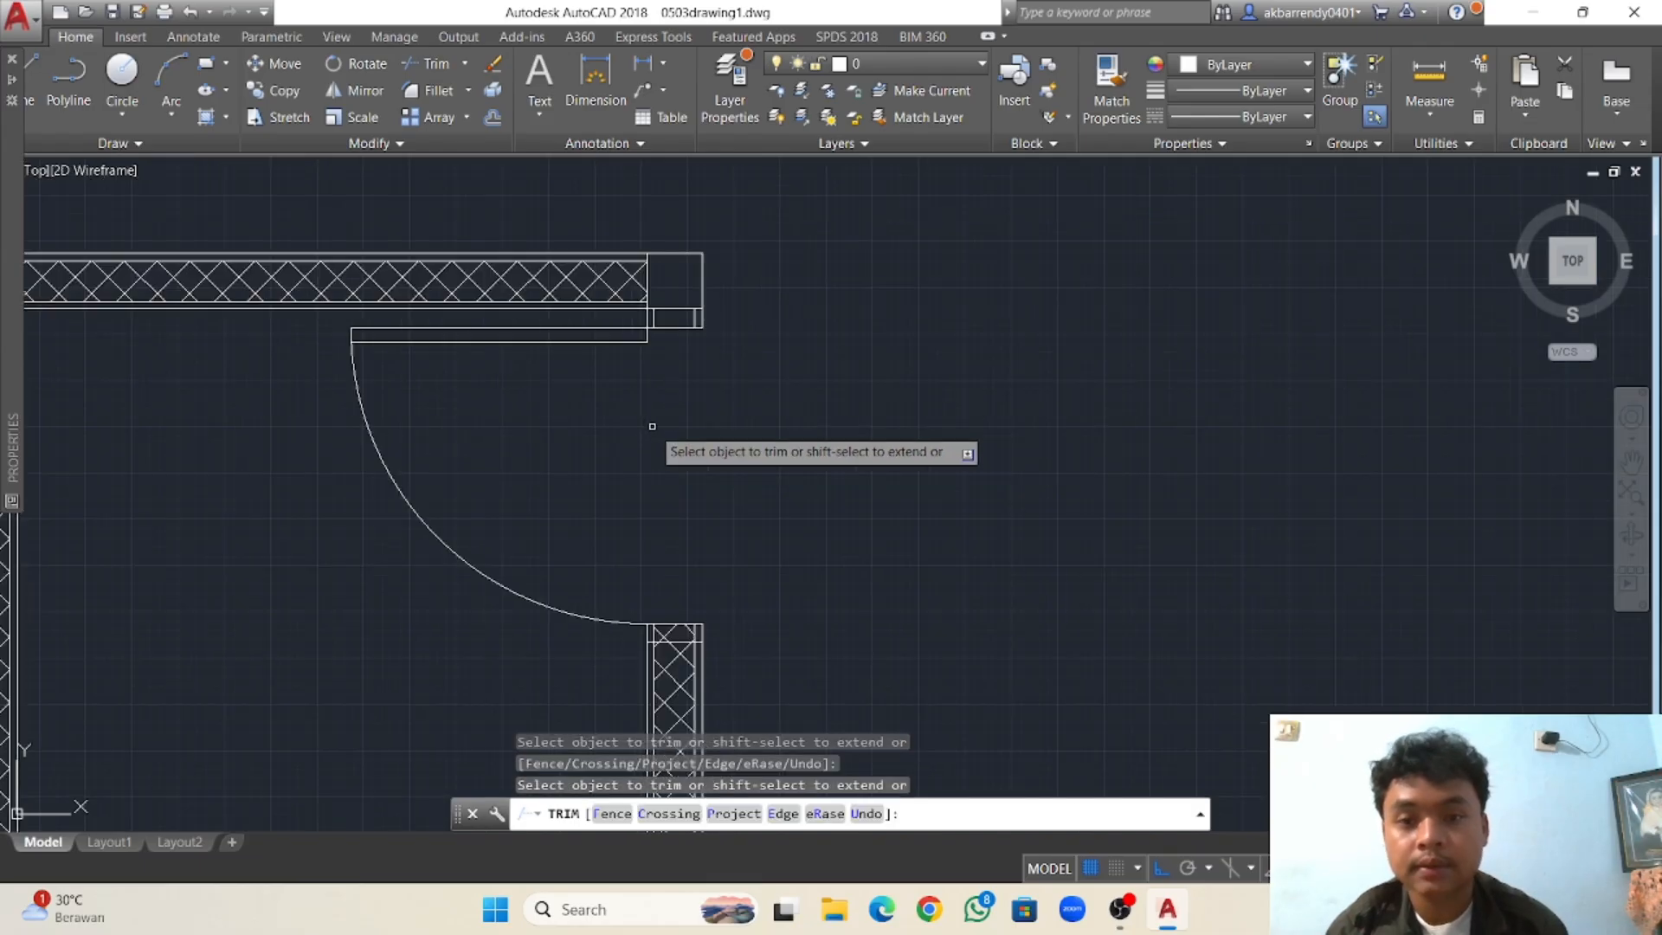
{"action": "middle_click_drag", "start_coordinate": [653, 425], "coordinate": [658, 394]}
{"action": "scroll", "coordinate": [660, 482], "scroll_direction": "up", "scroll_amount": 4}
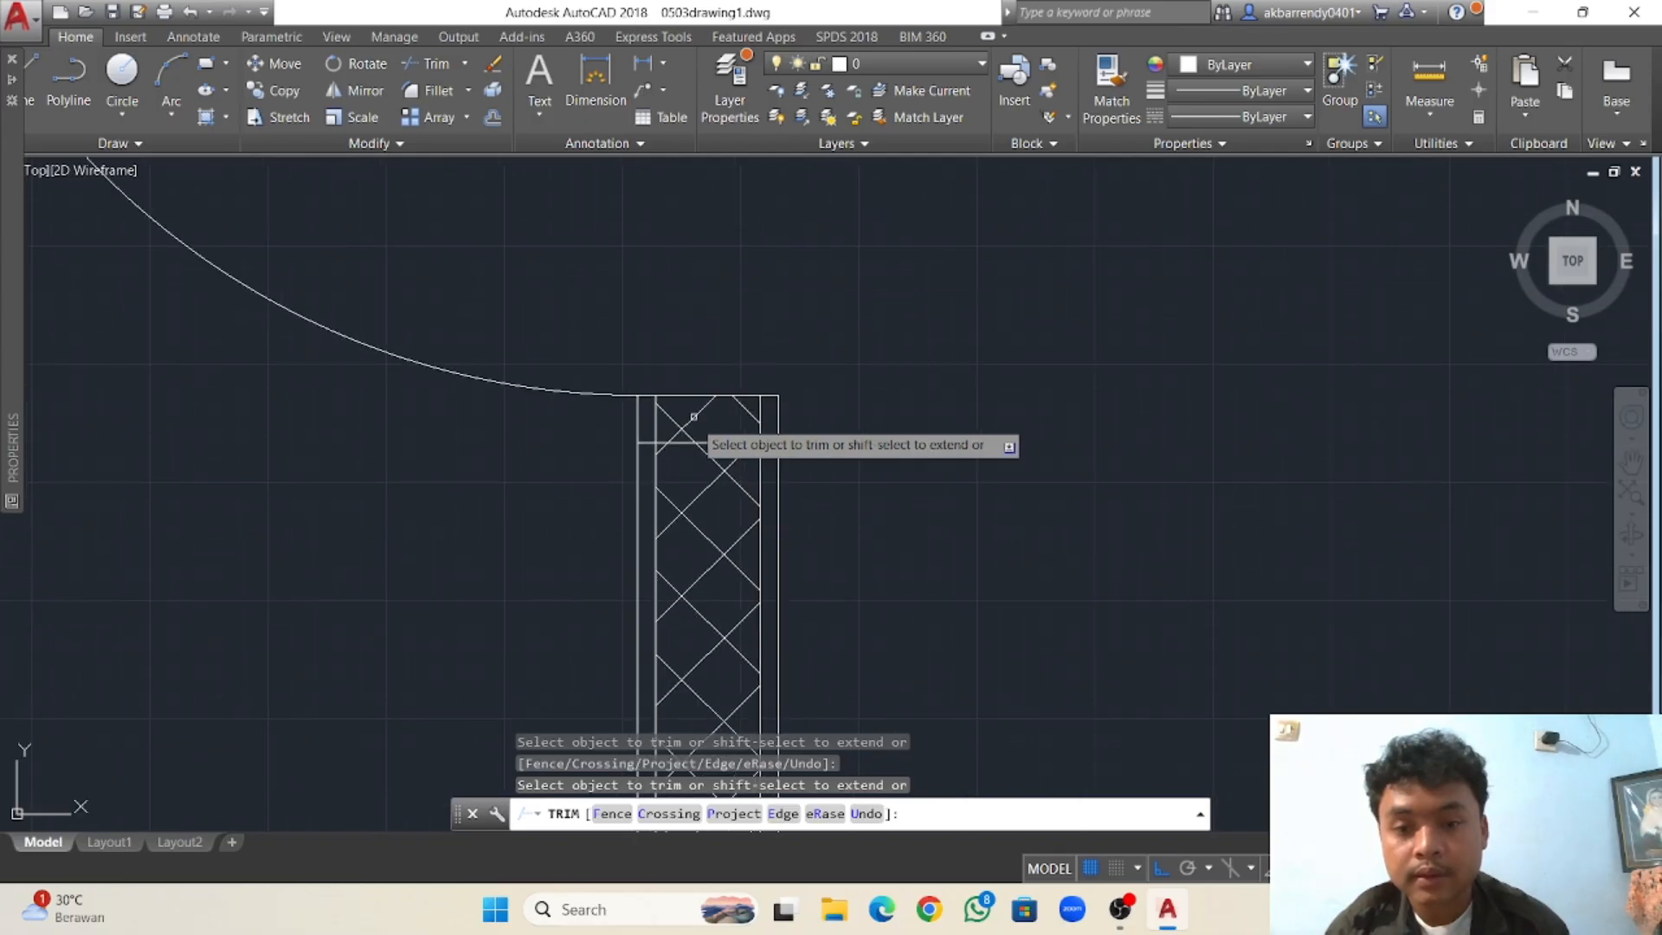
{"action": "left_click", "coordinate": [692, 415]}
{"action": "scroll", "coordinate": [745, 326], "scroll_direction": "down", "scroll_amount": 4}
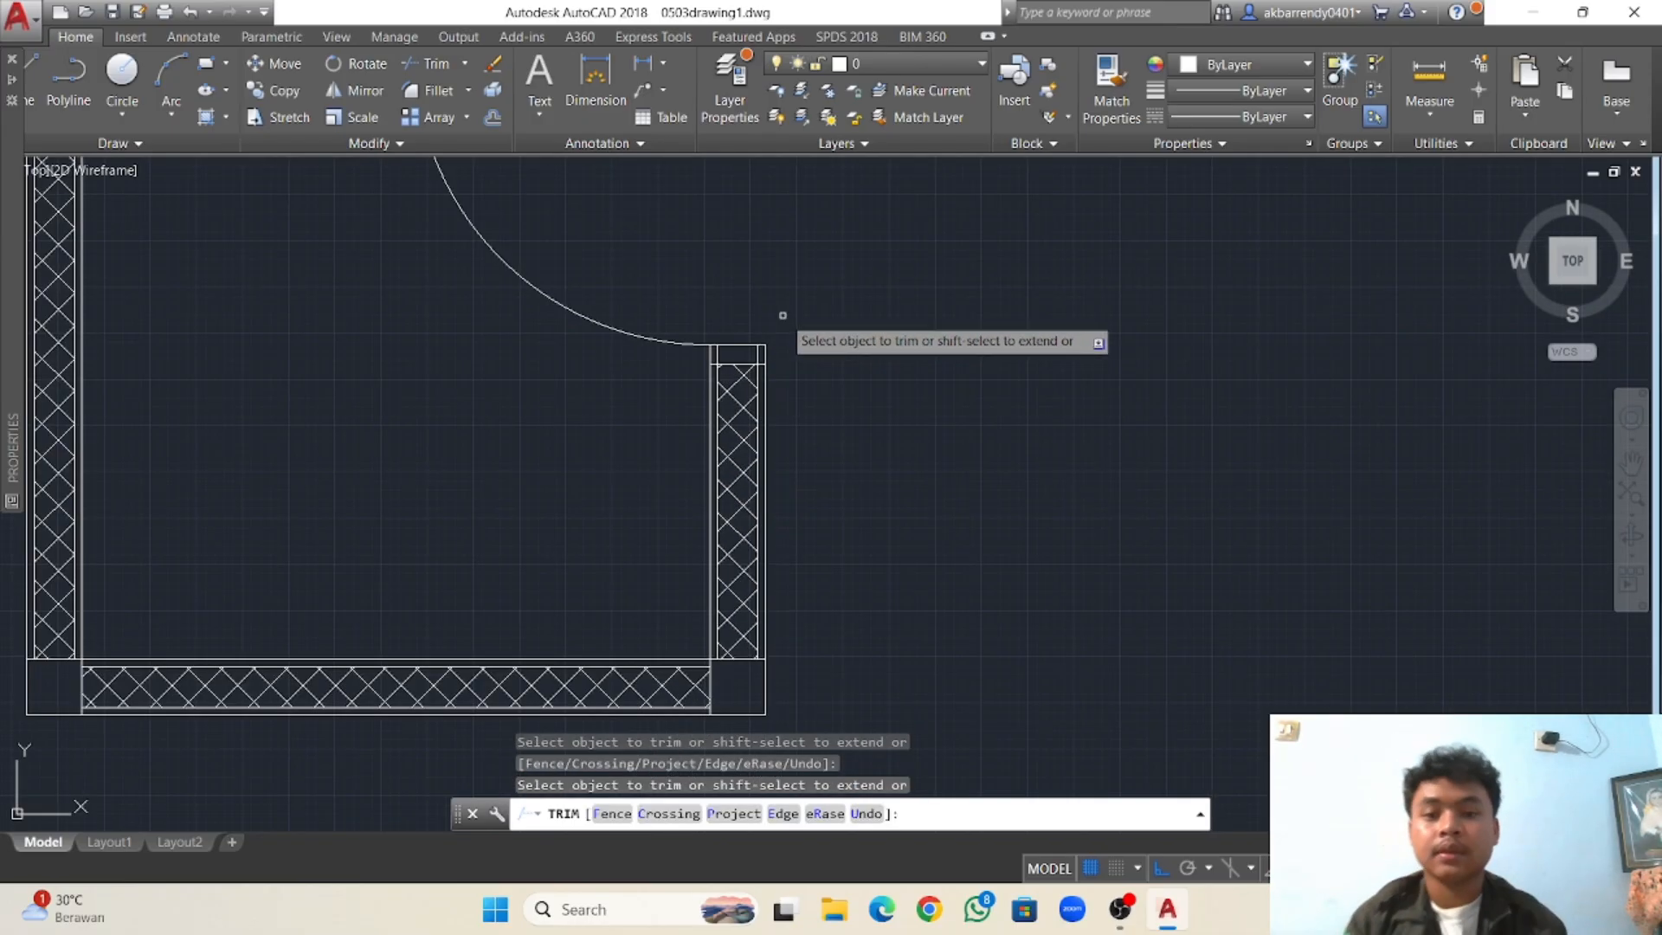
{"action": "middle_click_drag", "start_coordinate": [779, 319], "coordinate": [766, 477]}
{"action": "scroll", "coordinate": [767, 477], "scroll_direction": "down", "scroll_amount": 4}
{"action": "middle_click_drag", "start_coordinate": [761, 400], "coordinate": [712, 416]}
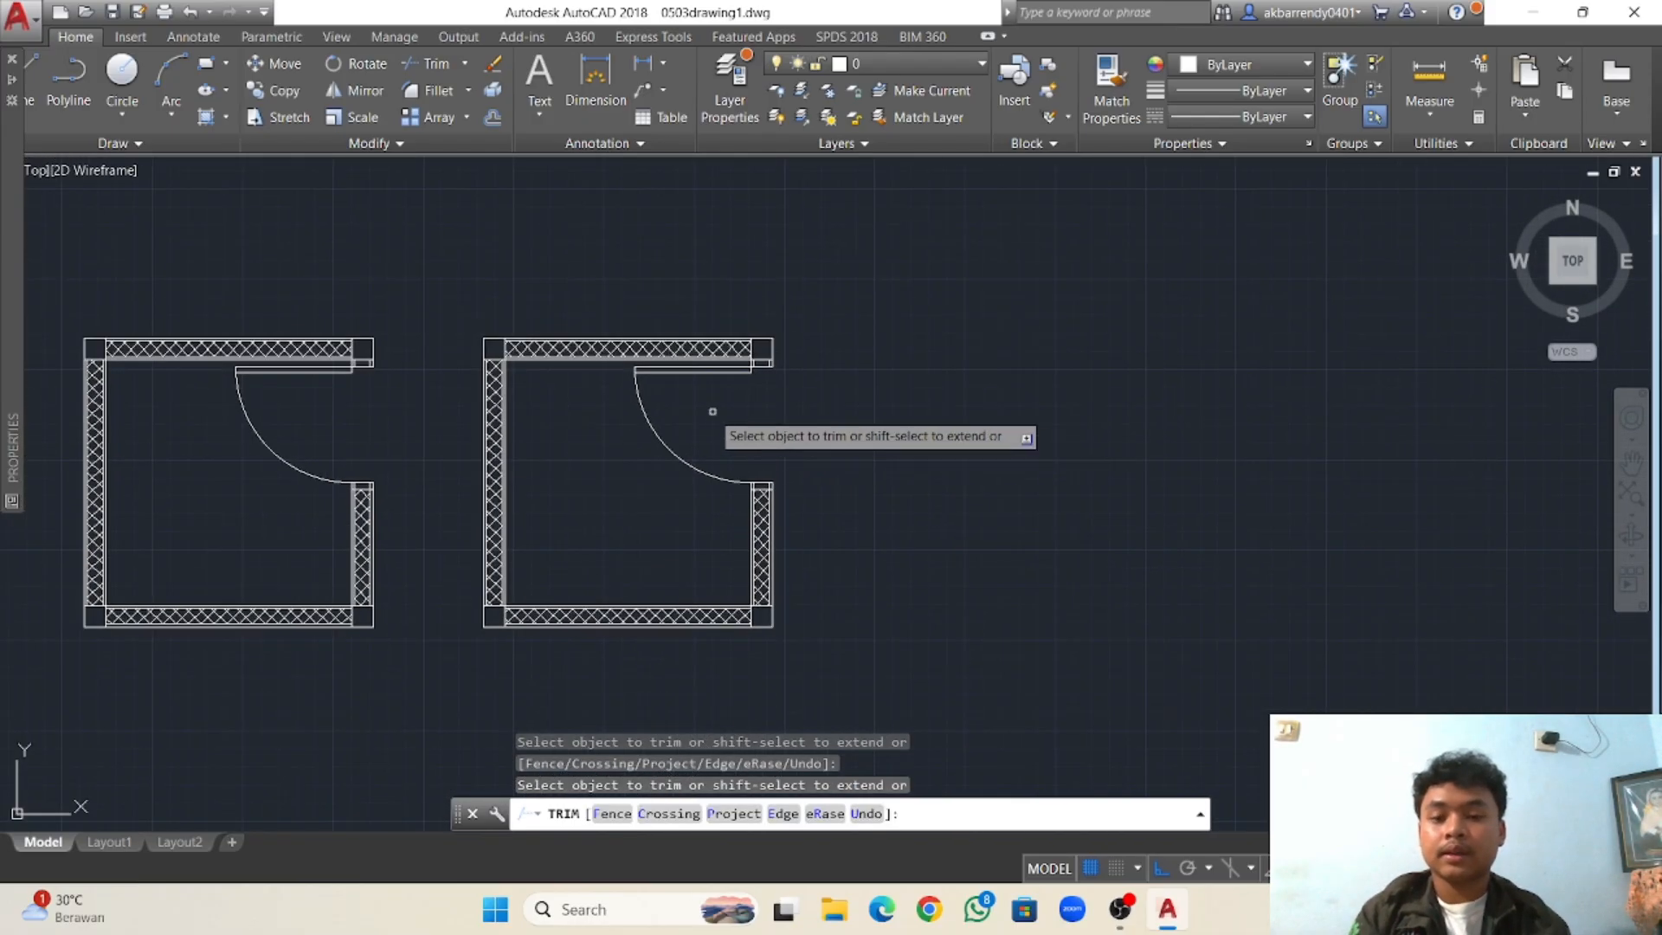
{"action": "mouse_move", "coordinate": [612, 366]}
{"action": "middle_mouse_down"}
{"action": "mouse_move", "coordinate": [832, 413]}
{"action": "mouse_move", "coordinate": [785, 359]}
{"action": "middle_mouse_up"}
{"action": "scroll", "coordinate": [829, 380], "scroll_direction": "up", "scroll_amount": 2}
{"action": "scroll", "coordinate": [793, 452], "scroll_direction": "down", "scroll_amount": 2}
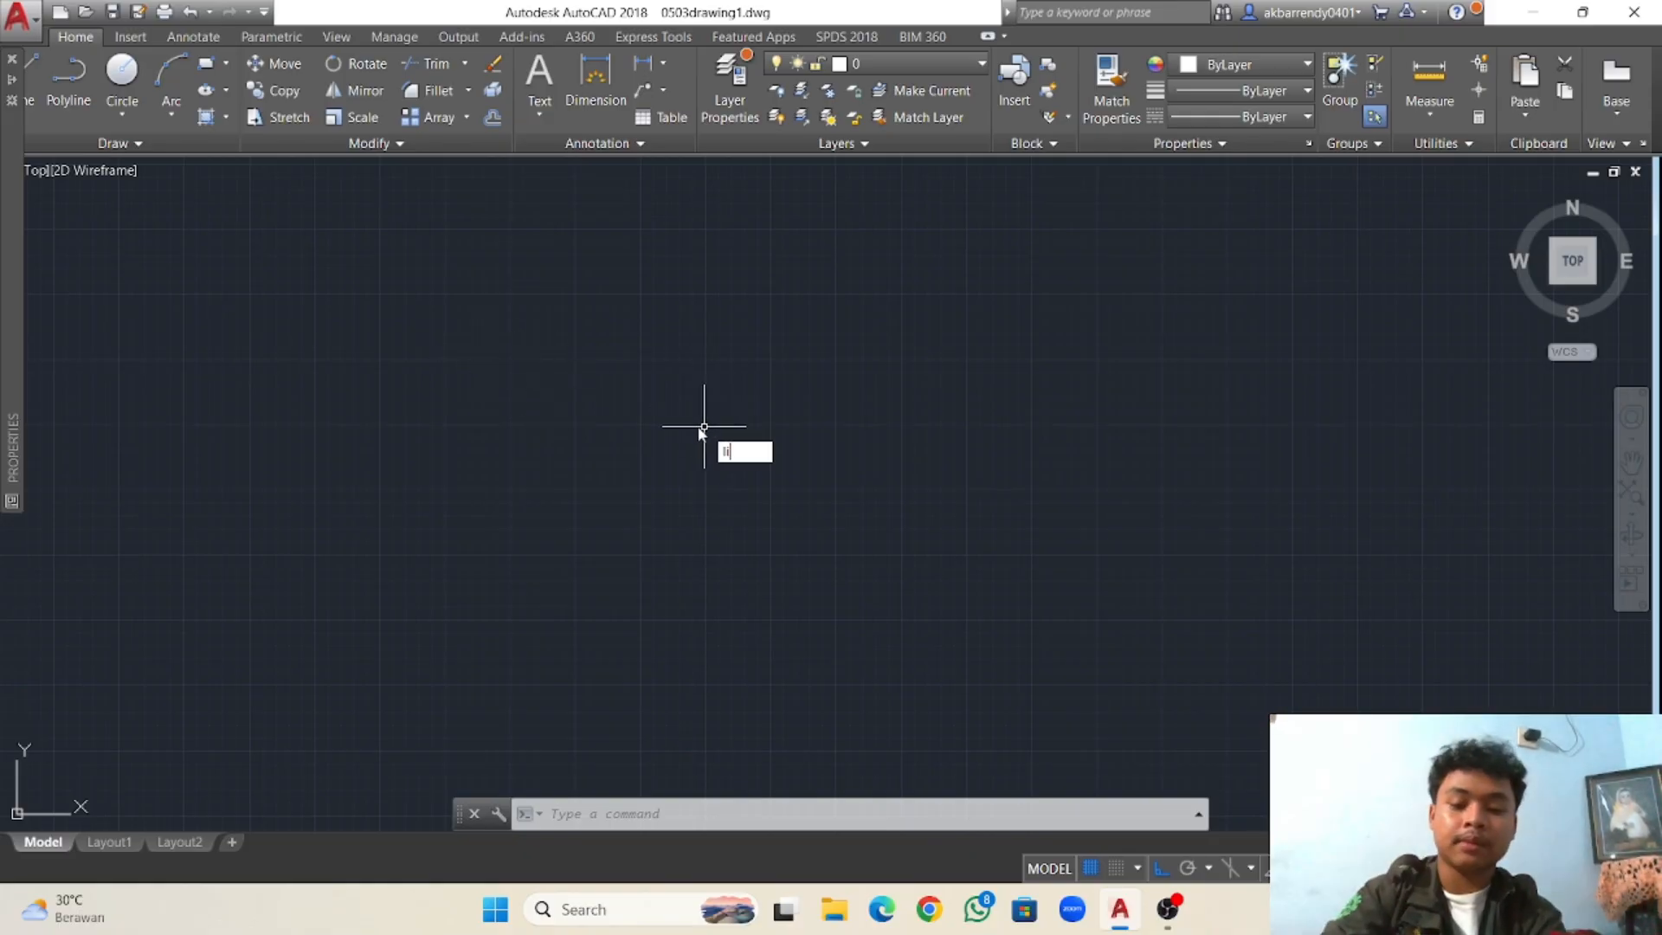
Draw a vertical practice line in an empty area of the drawing.
{"action": "type", "text": "li"}
{"action": "key", "text": "Return"}
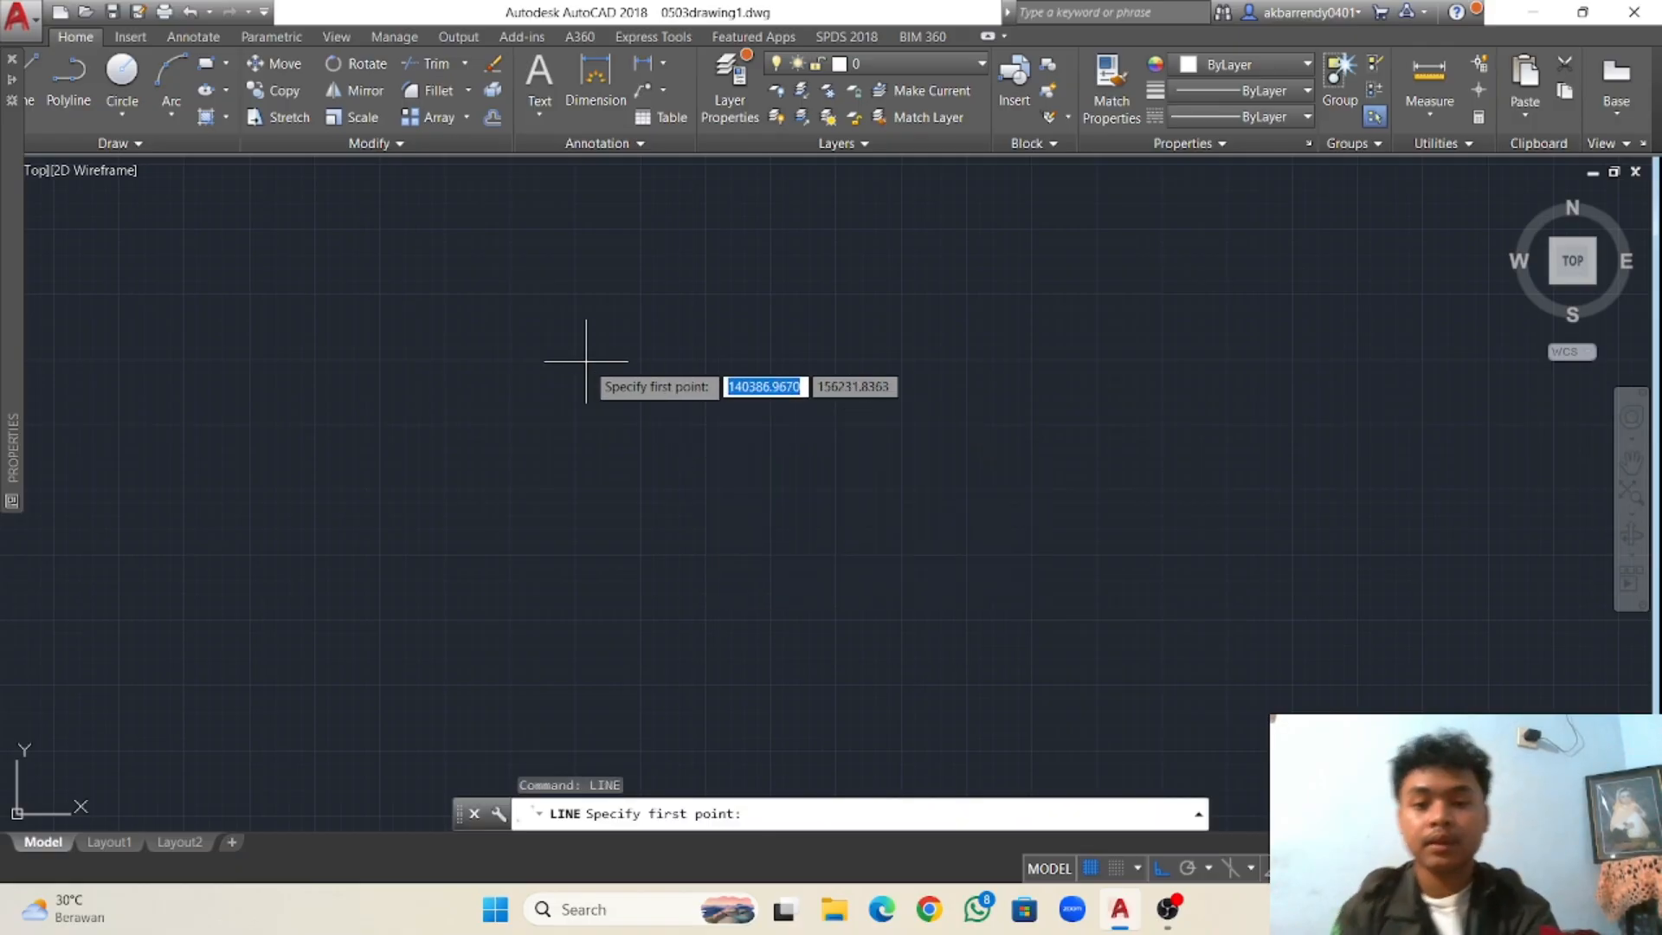
{"action": "left_click", "coordinate": [564, 328]}
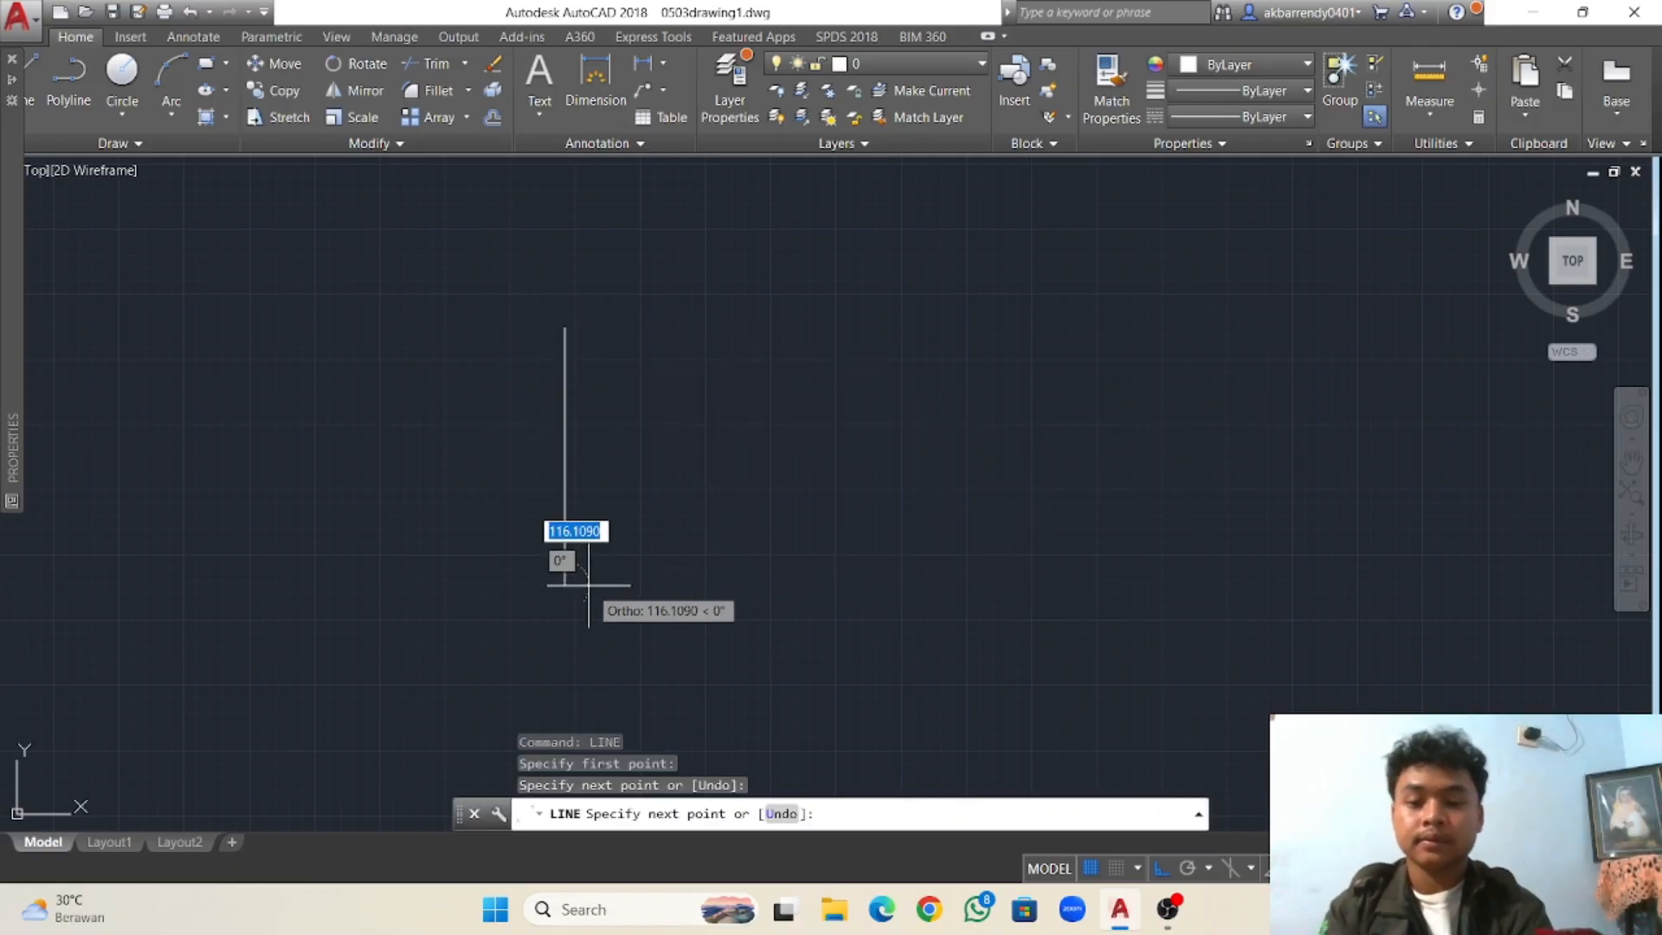
{"action": "left_click", "coordinate": [585, 585]}
{"action": "key", "text": "Return"}
Copy the vertical line from its lower endpoint three times to the right, making a row of four parallel lines.
{"action": "left_click", "coordinate": [467, 290]}
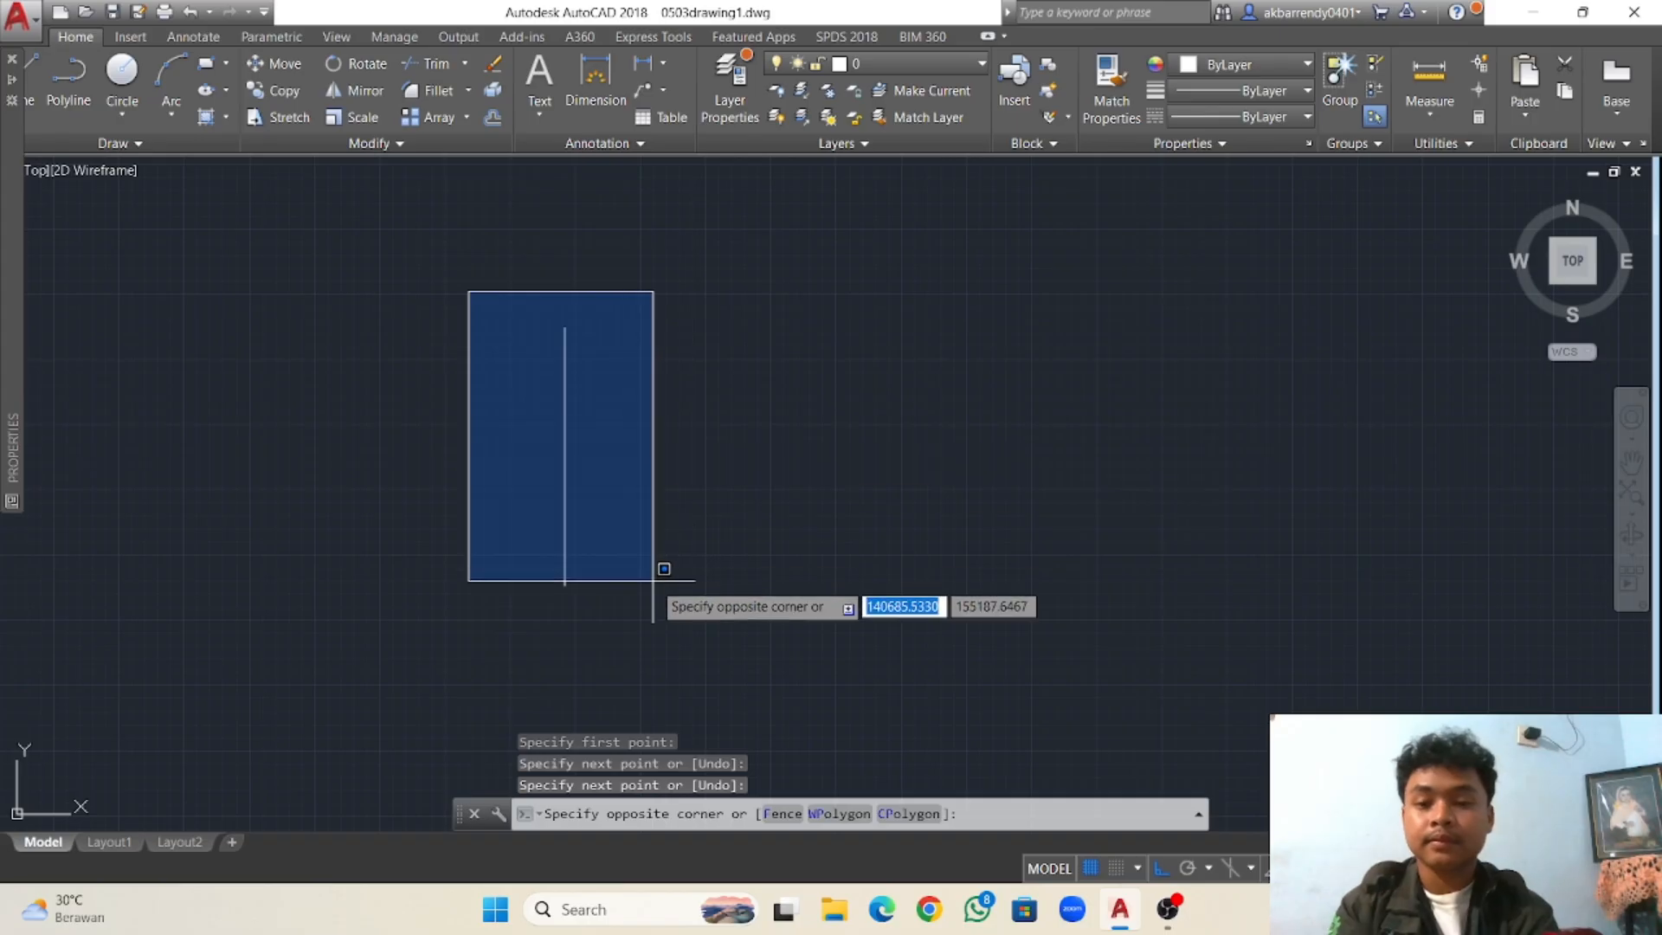
{"action": "left_click", "coordinate": [640, 606]}
{"action": "type", "text": "co"}
{"action": "key", "text": "Return"}
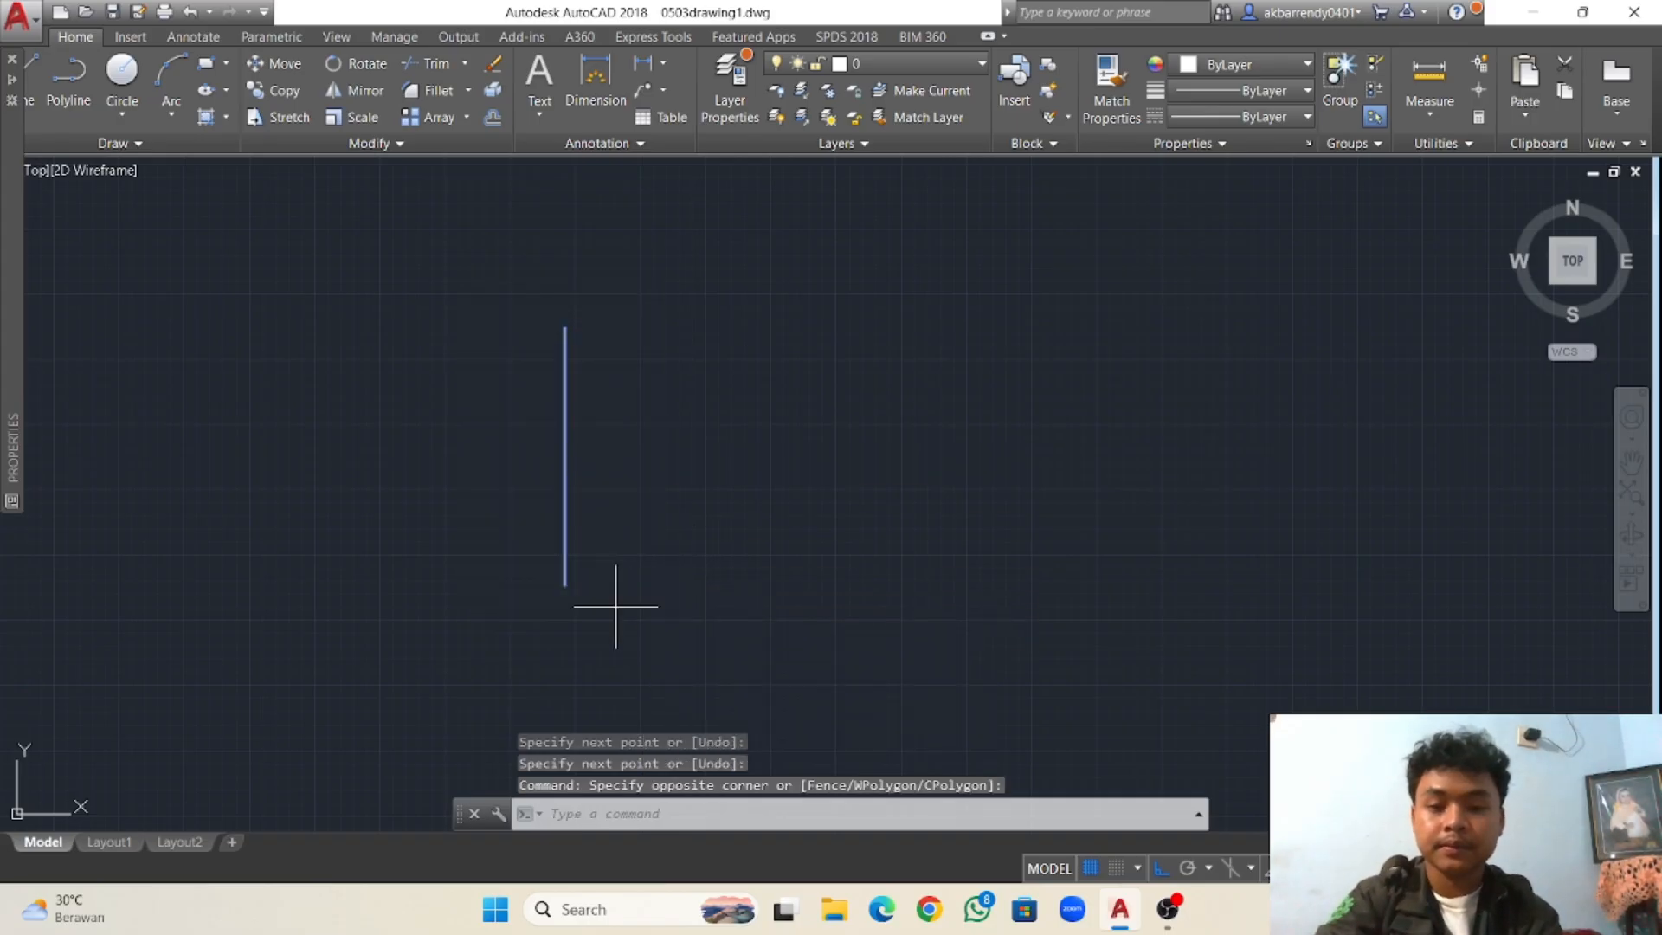
{"action": "left_click", "coordinate": [564, 585]}
{"action": "left_click", "coordinate": [661, 561]}
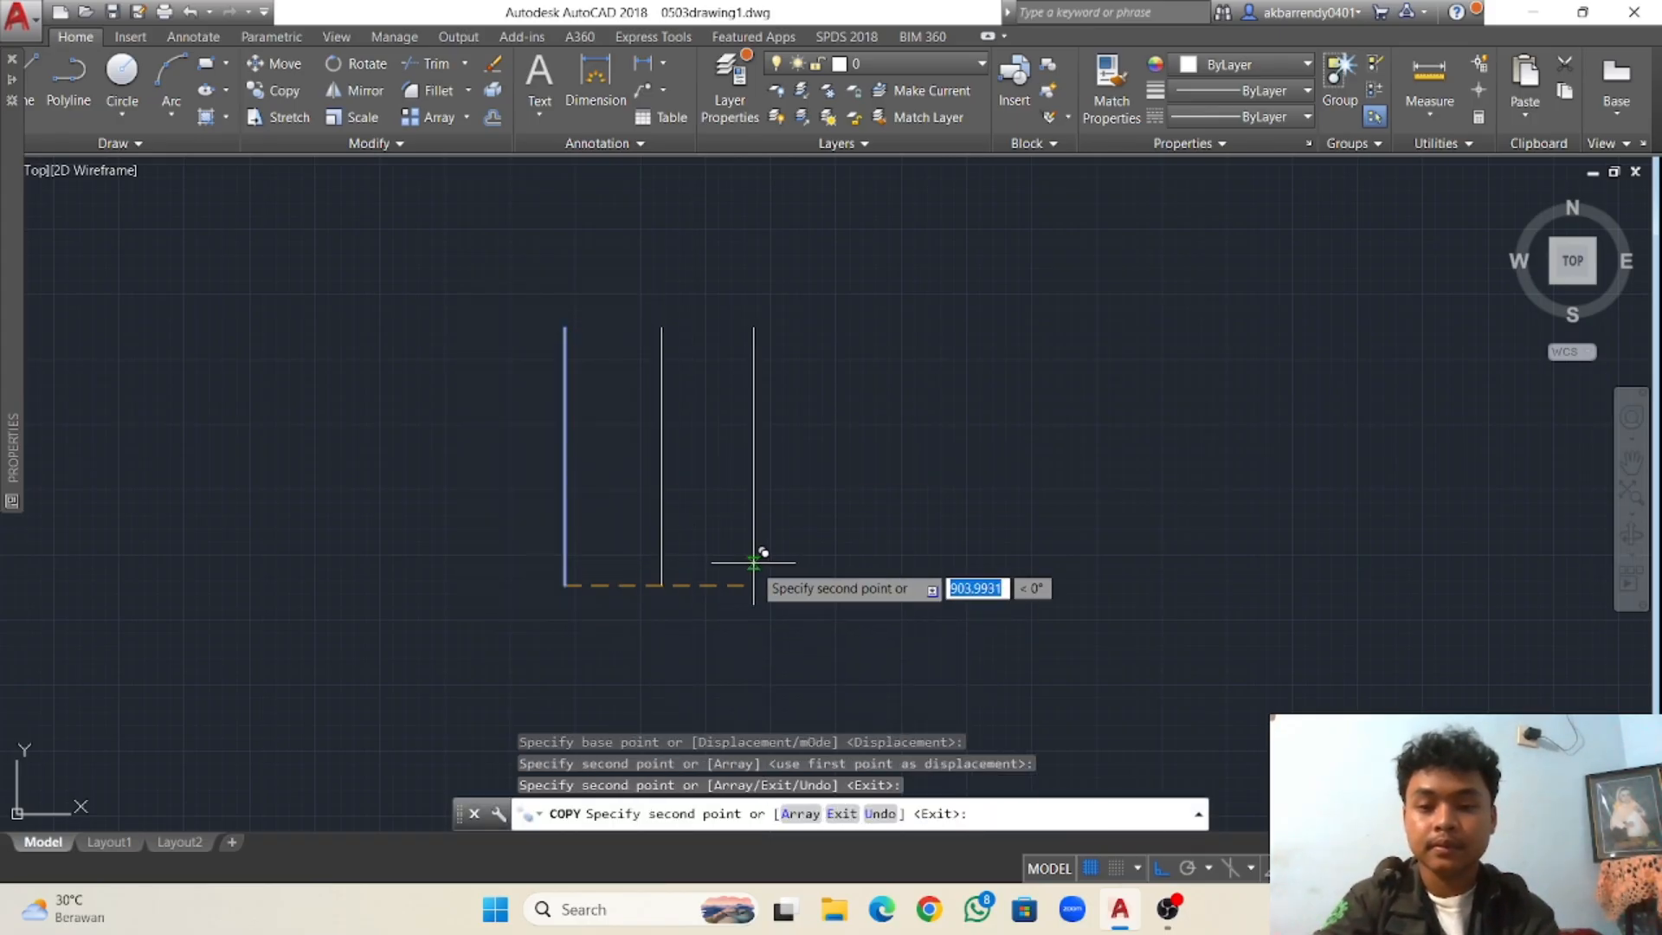
{"action": "left_click", "coordinate": [754, 561]}
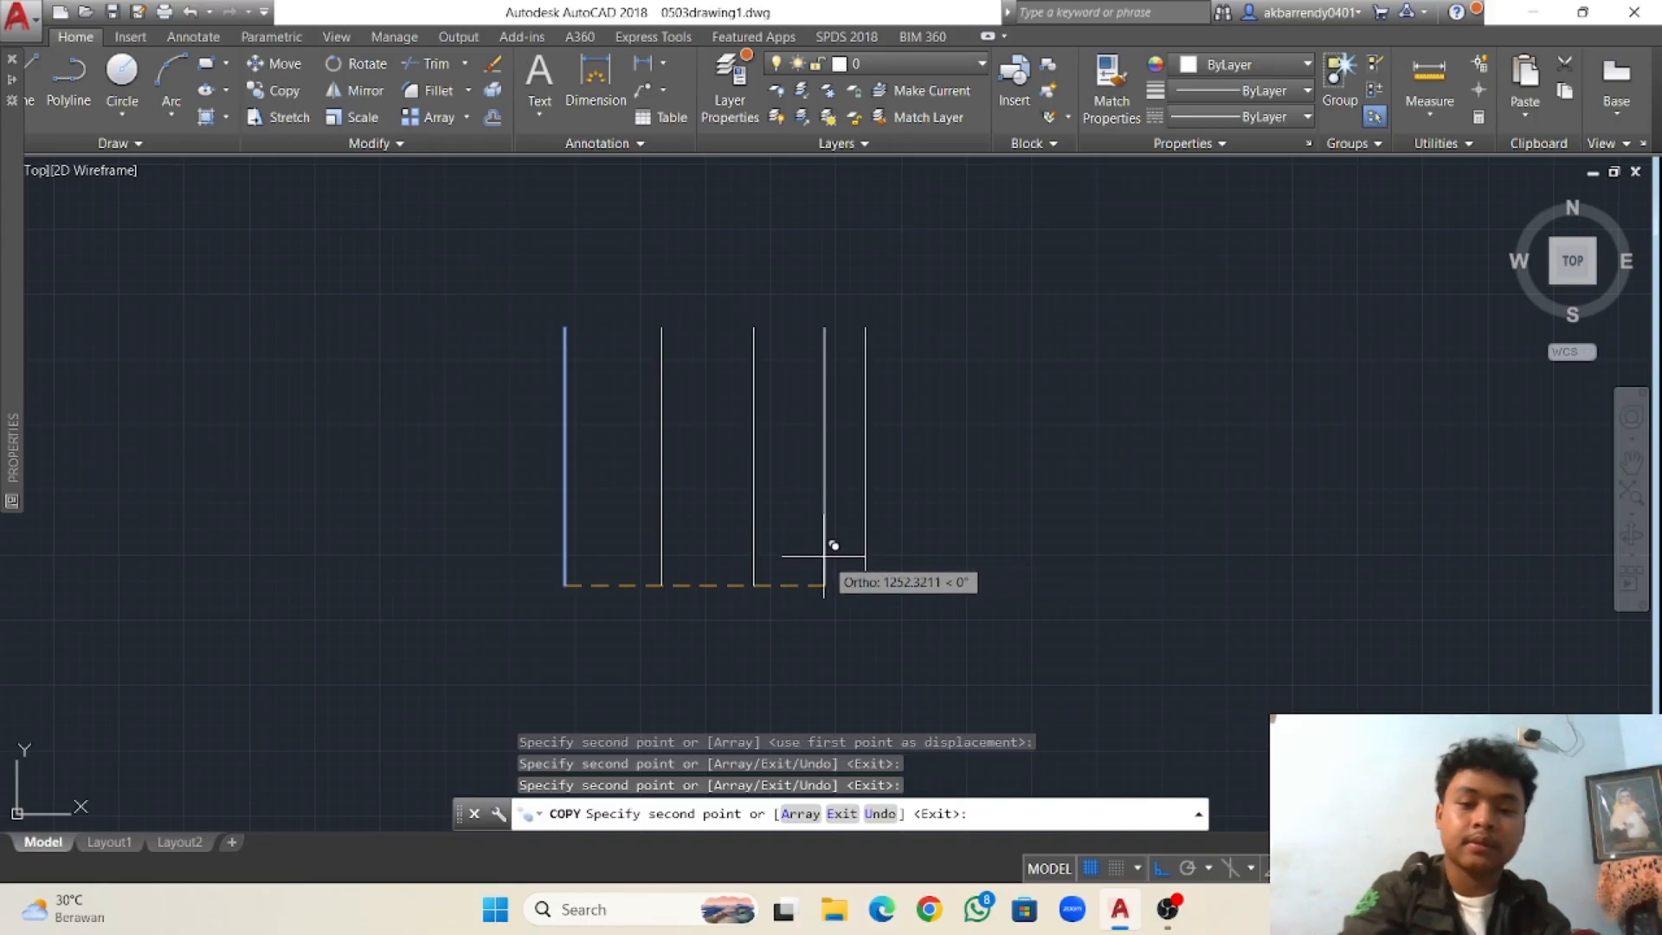
{"action": "key", "text": "Return"}
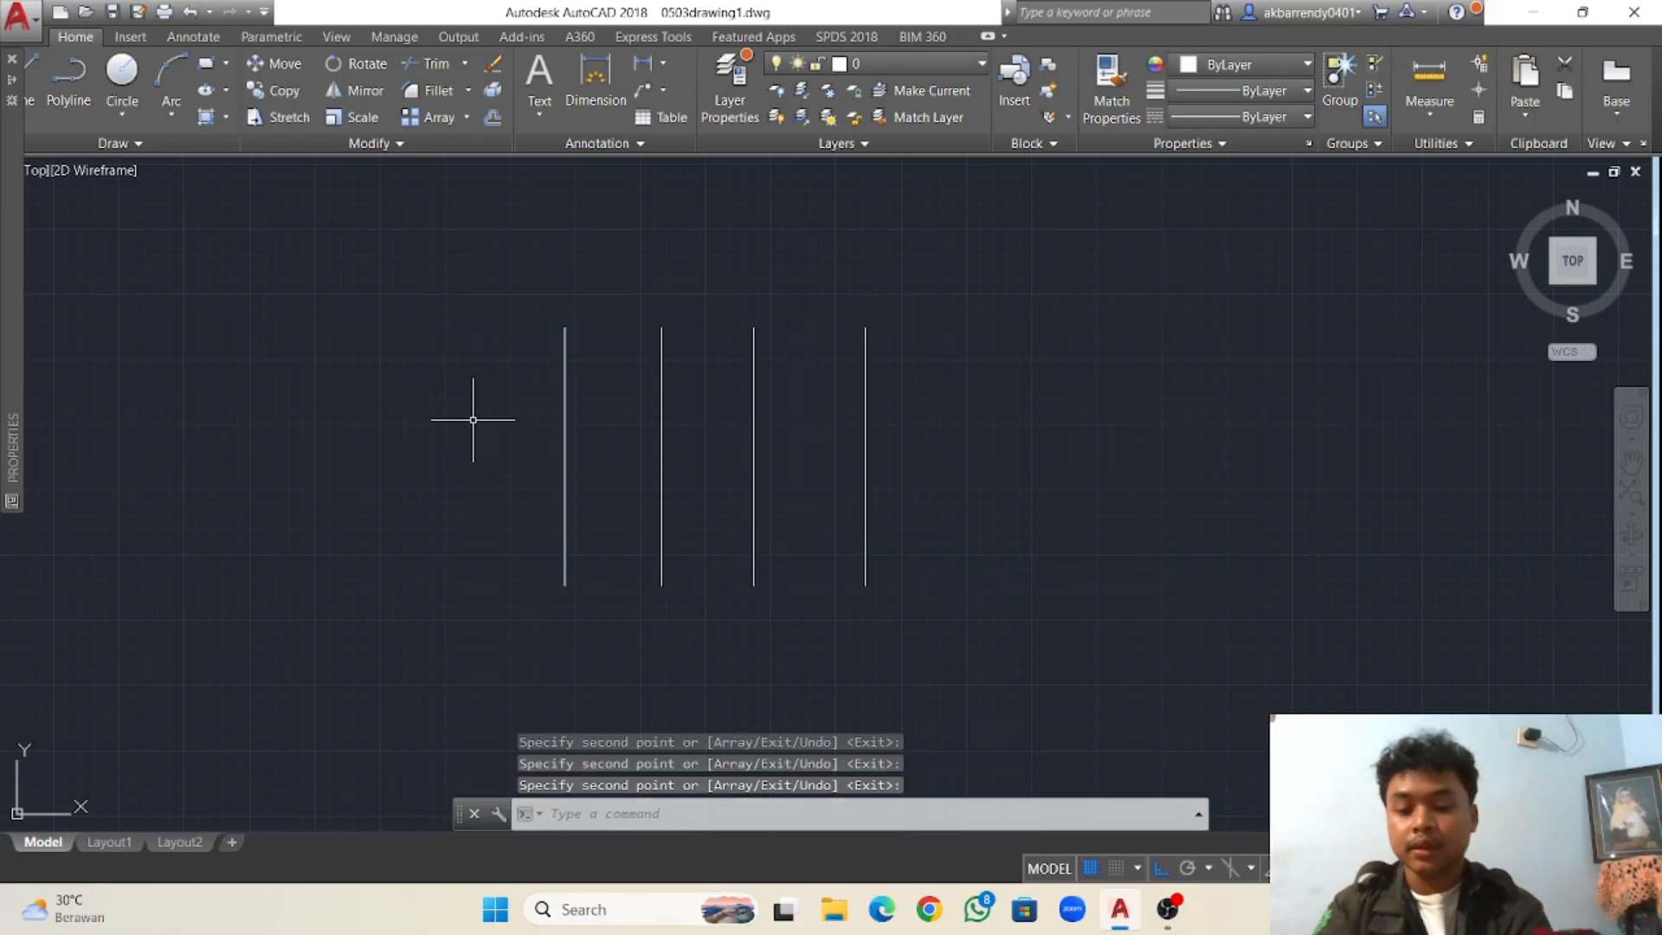
Draw two horizontal lines, one below the other, crossing the upper and middle parts of all four vertical lines.
{"action": "type", "text": "l"}
{"action": "key", "text": "Return"}
{"action": "left_click", "coordinate": [483, 390]}
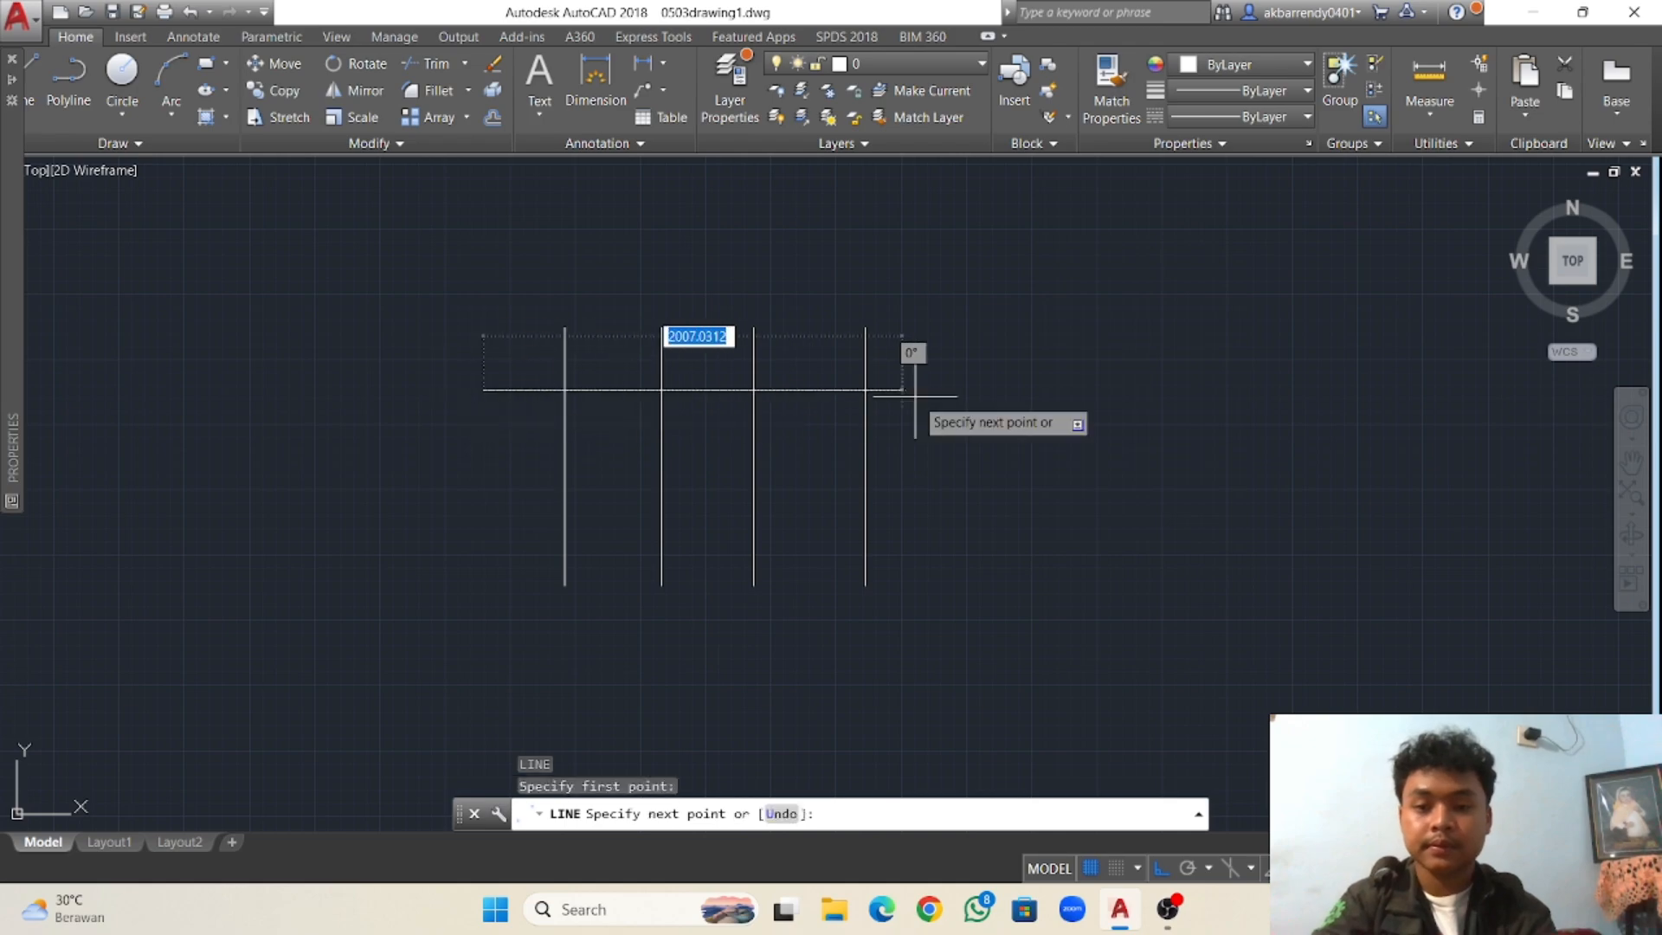
{"action": "left_click", "coordinate": [969, 391]}
{"action": "key", "text": "Return"}
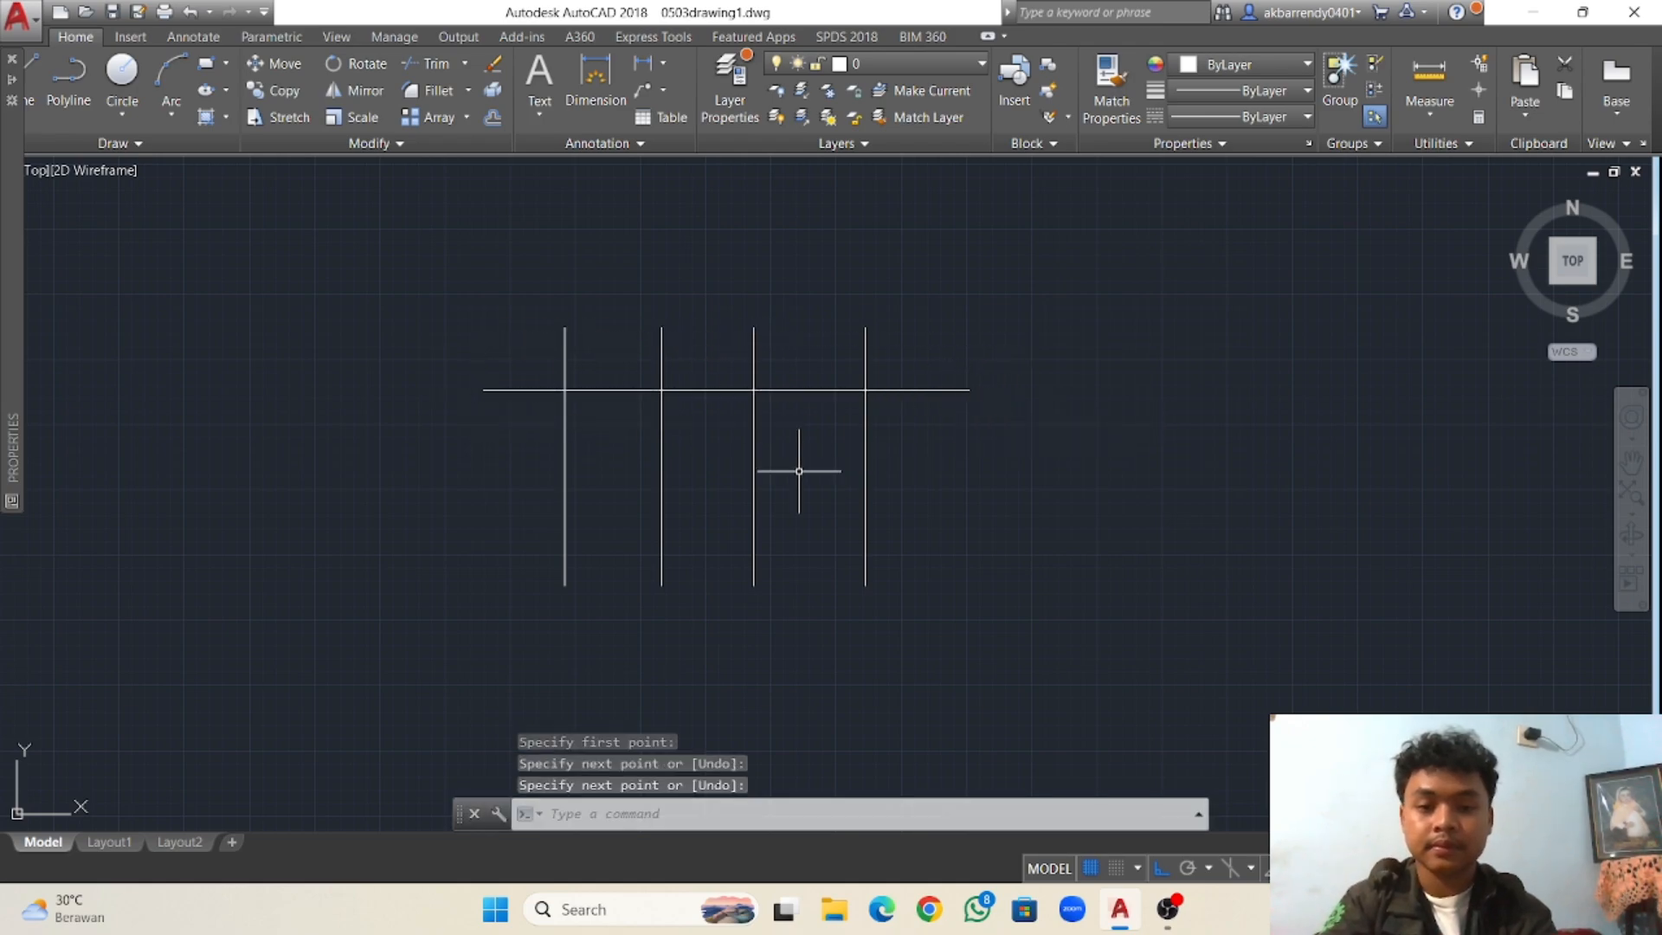
{"action": "key", "text": "Return"}
{"action": "left_click", "coordinate": [467, 450]}
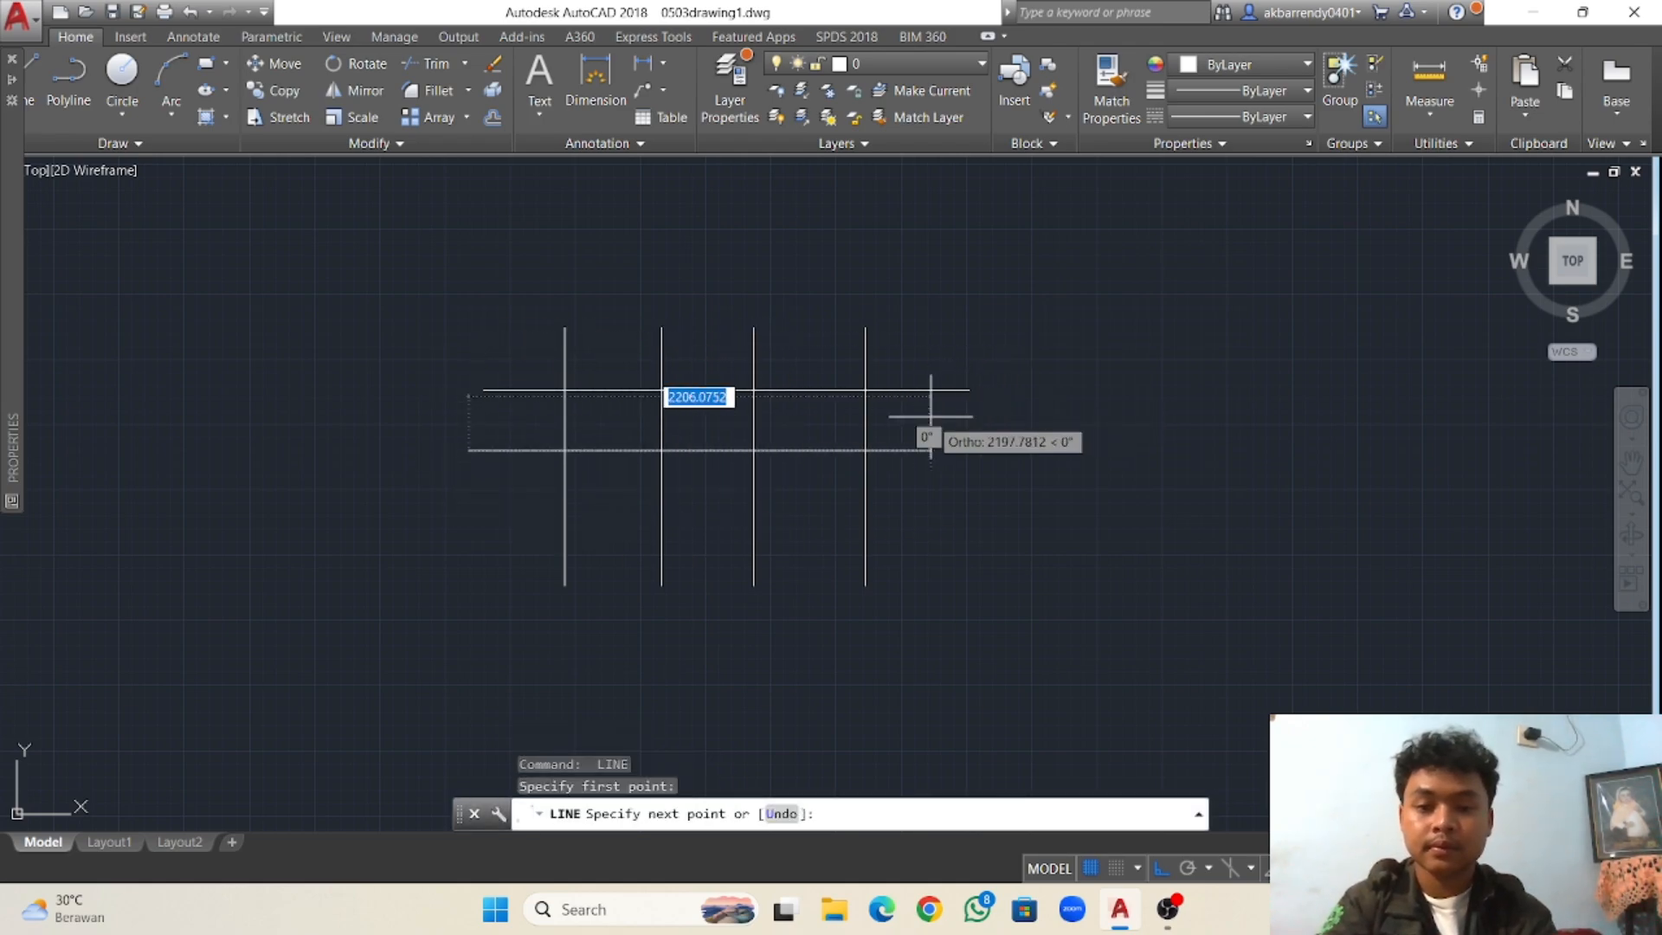
{"action": "left_click", "coordinate": [963, 450]}
{"action": "key", "text": "Return"}
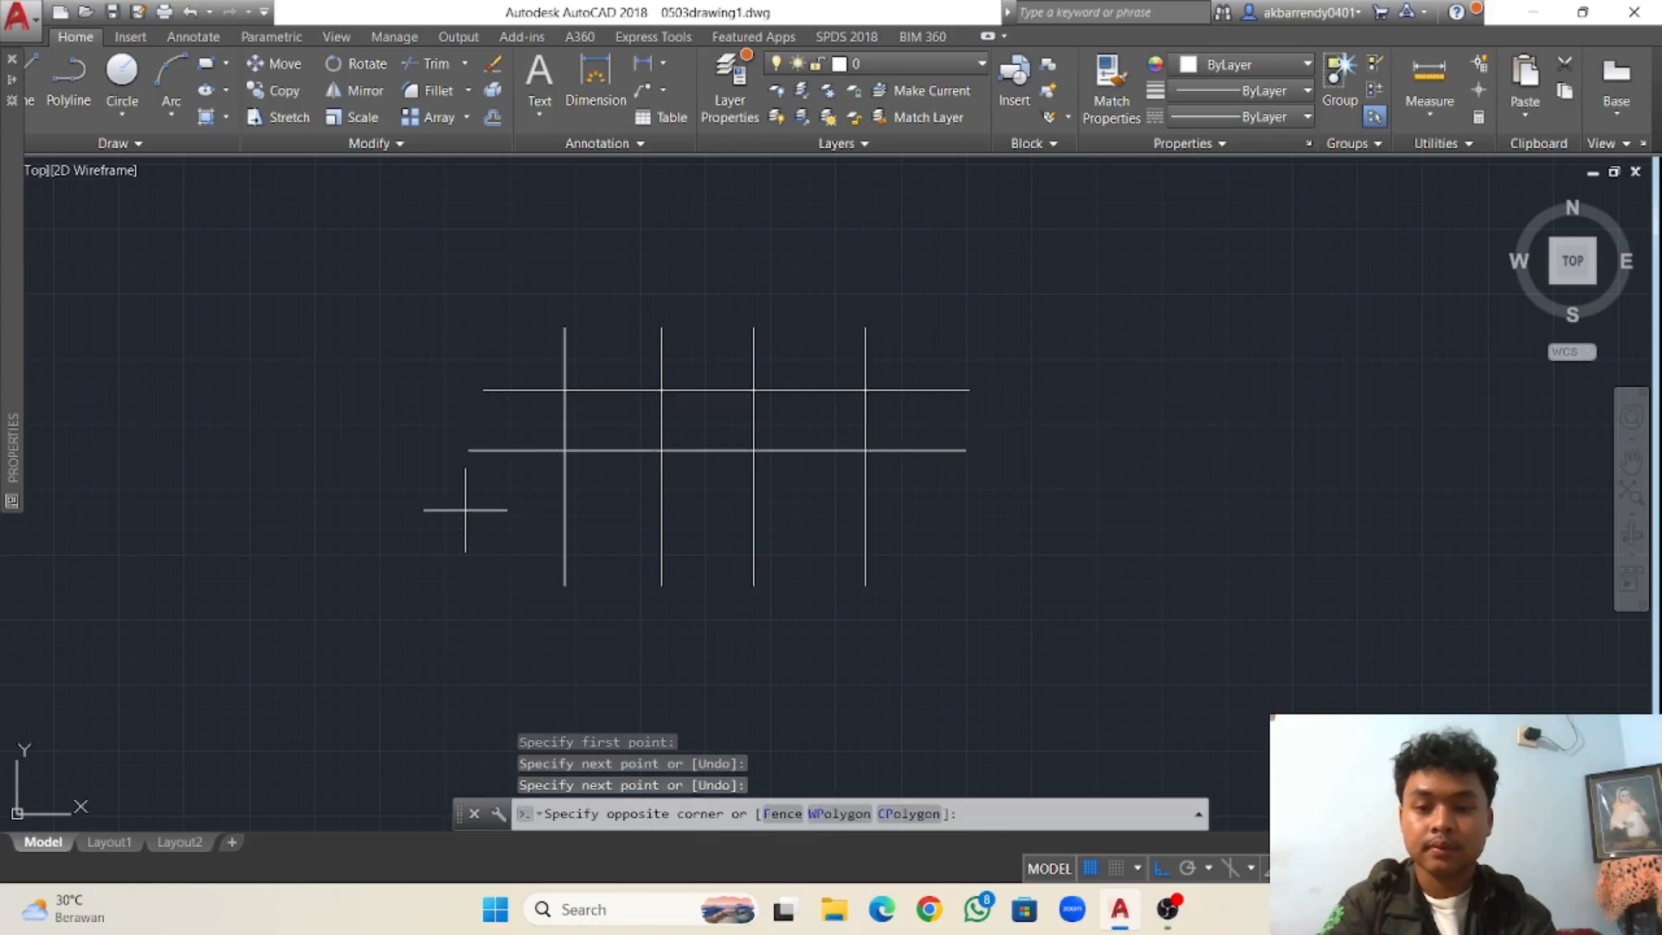
Draw a third horizontal line across all four vertical lines, below the other two.
{"action": "key", "text": "Return"}
{"action": "key", "text": "Return"}
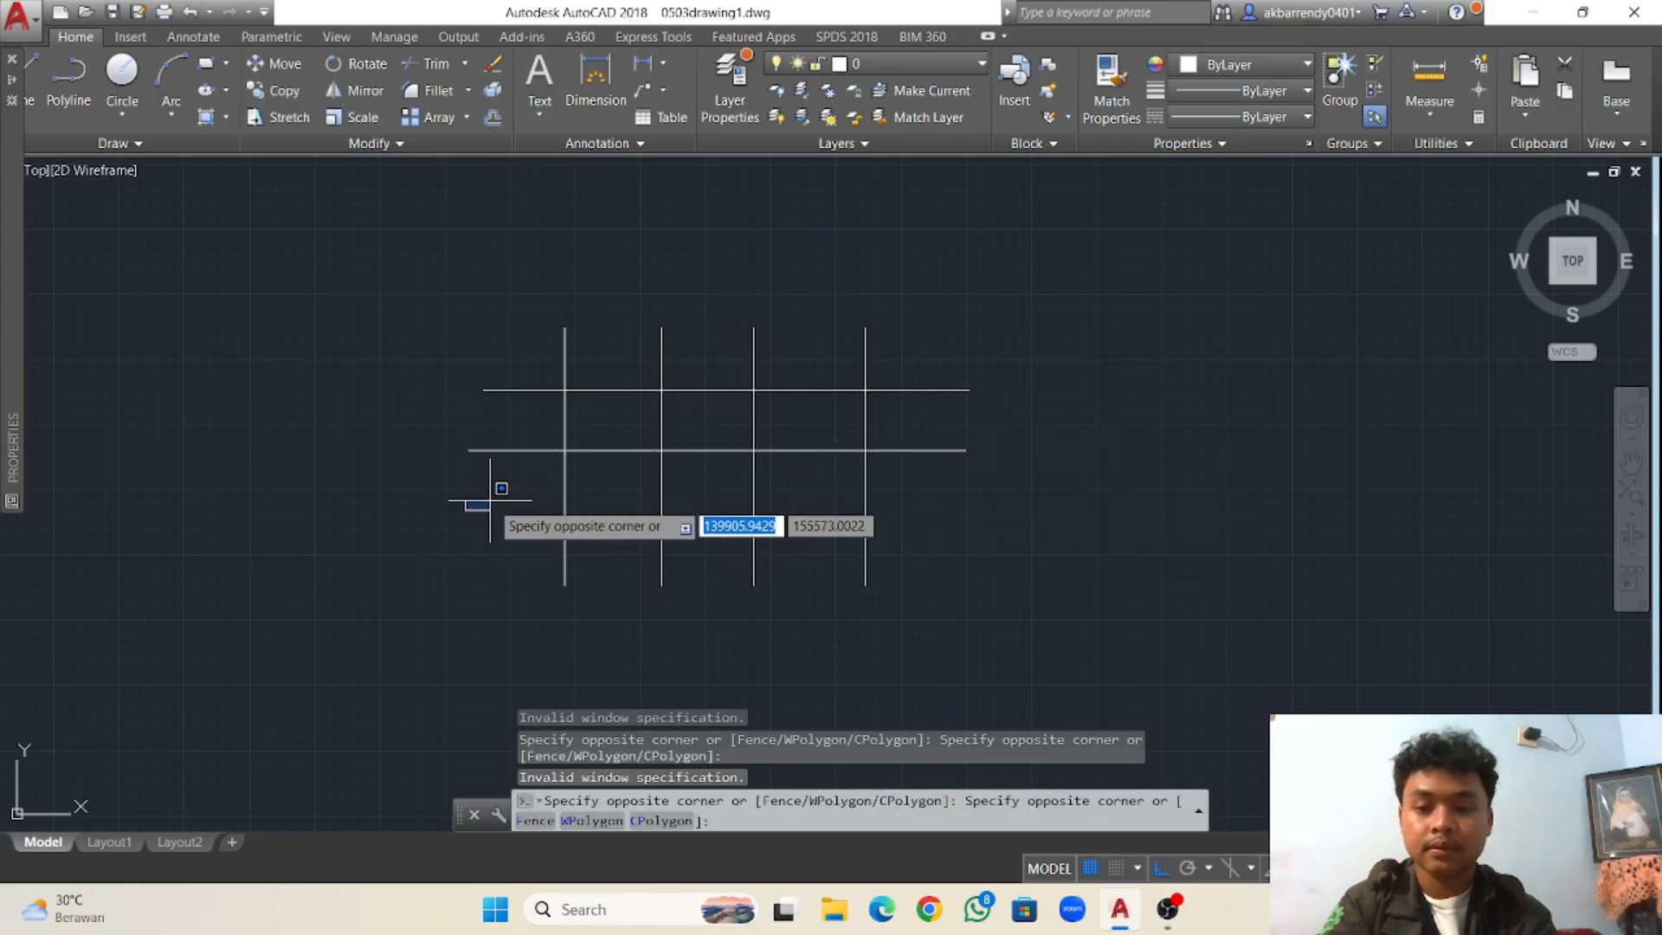
{"action": "key", "text": "Escape"}
{"action": "key", "text": "Return"}
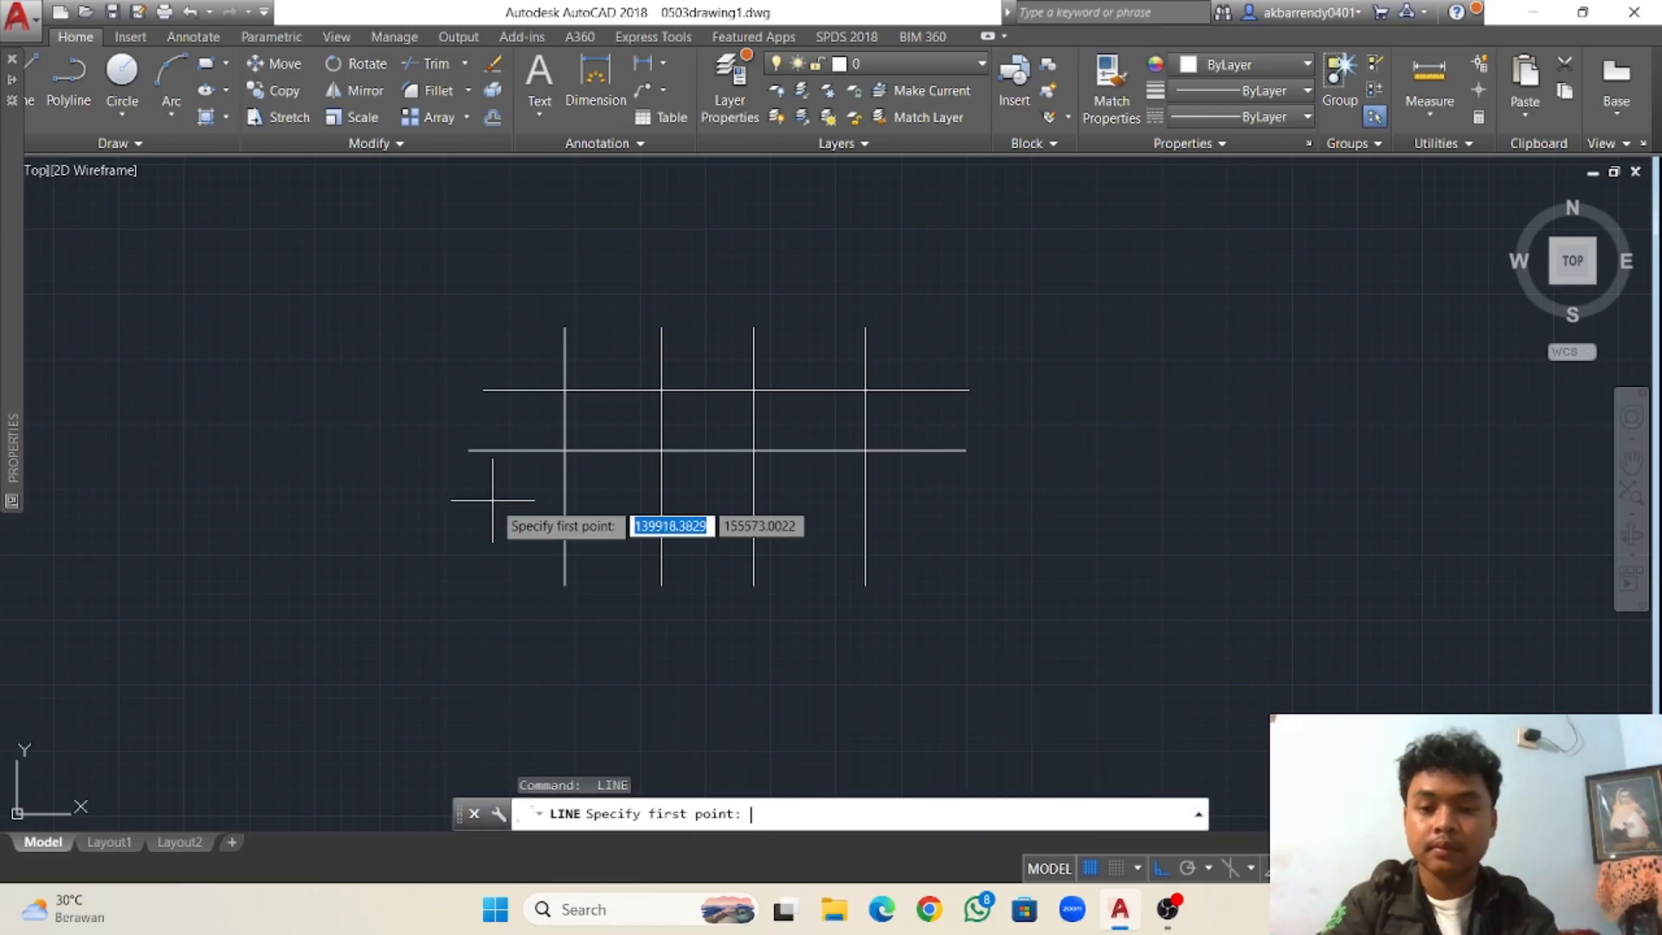
{"action": "left_click", "coordinate": [485, 499]}
{"action": "left_click", "coordinate": [968, 500]}
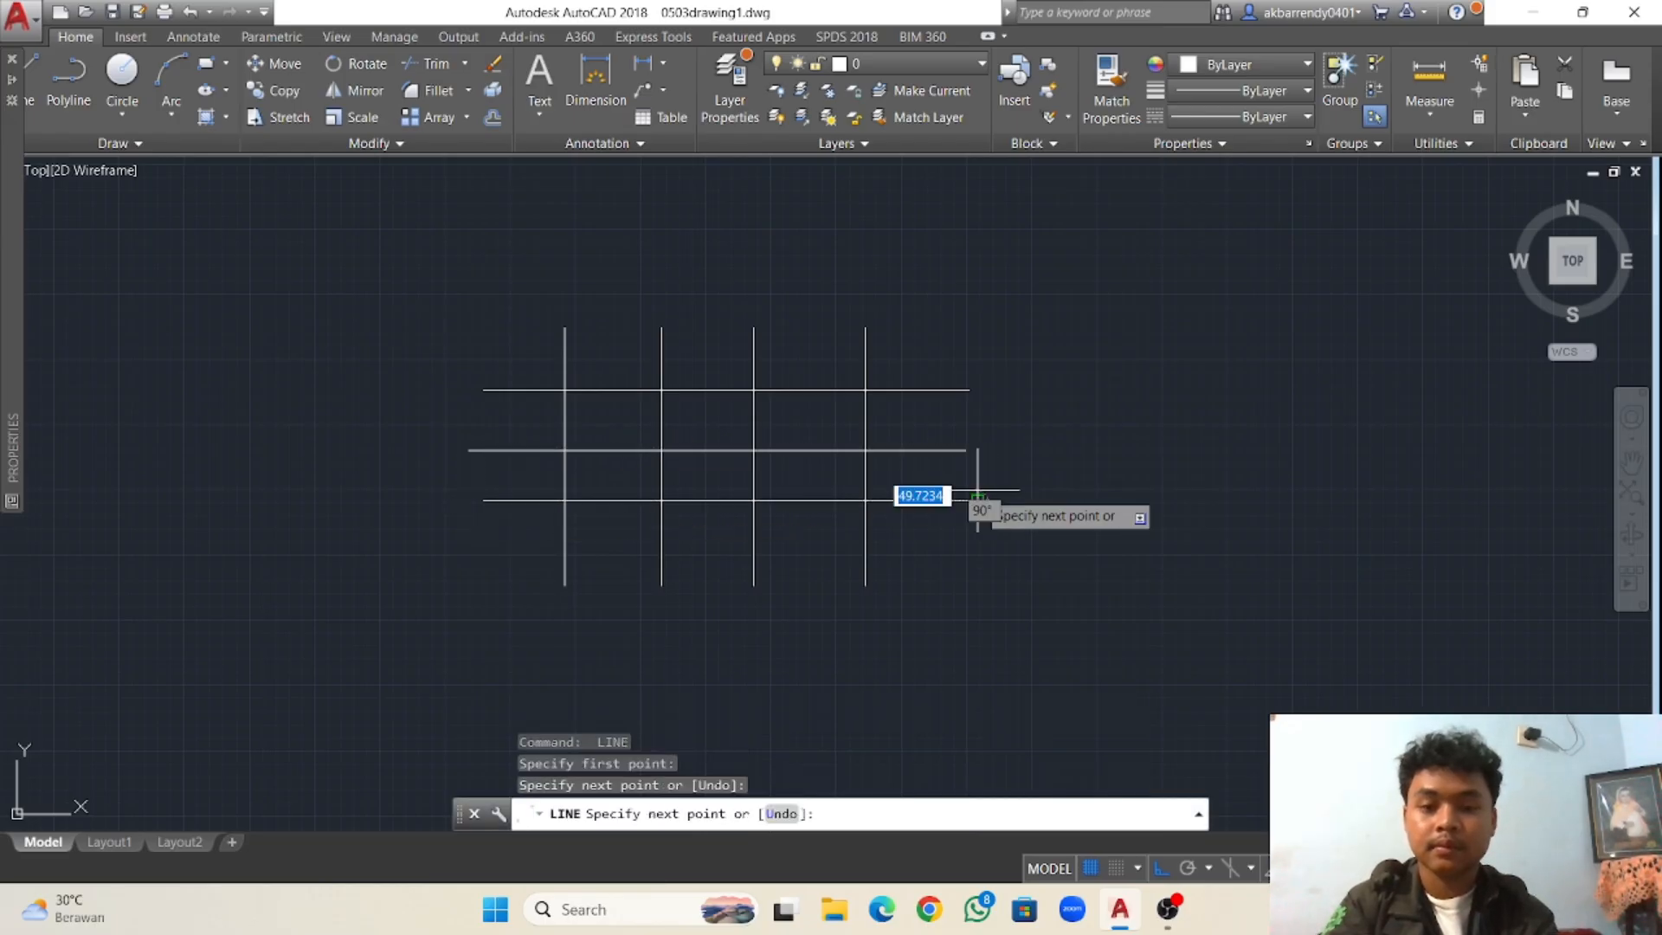
{"action": "key", "text": "Return"}
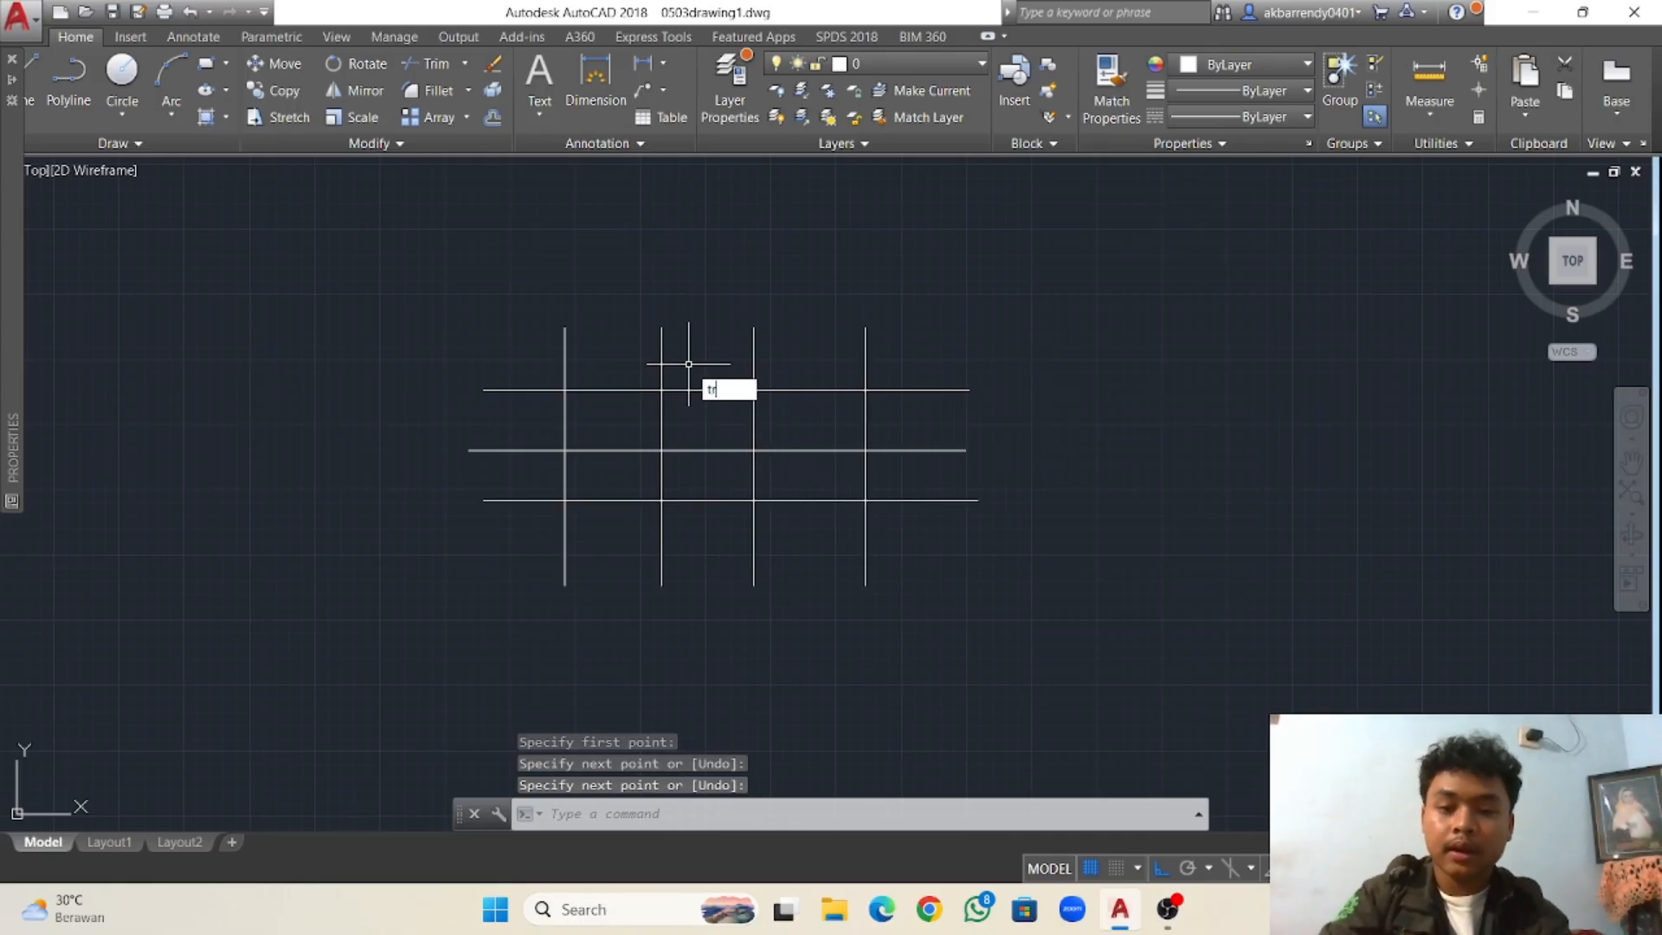
Trim the three segments of the upper horizontal line that lie between the outermost vertical lines.
{"action": "type", "text": "tr"}
{"action": "key", "text": "Return"}
{"action": "key", "text": "Return"}
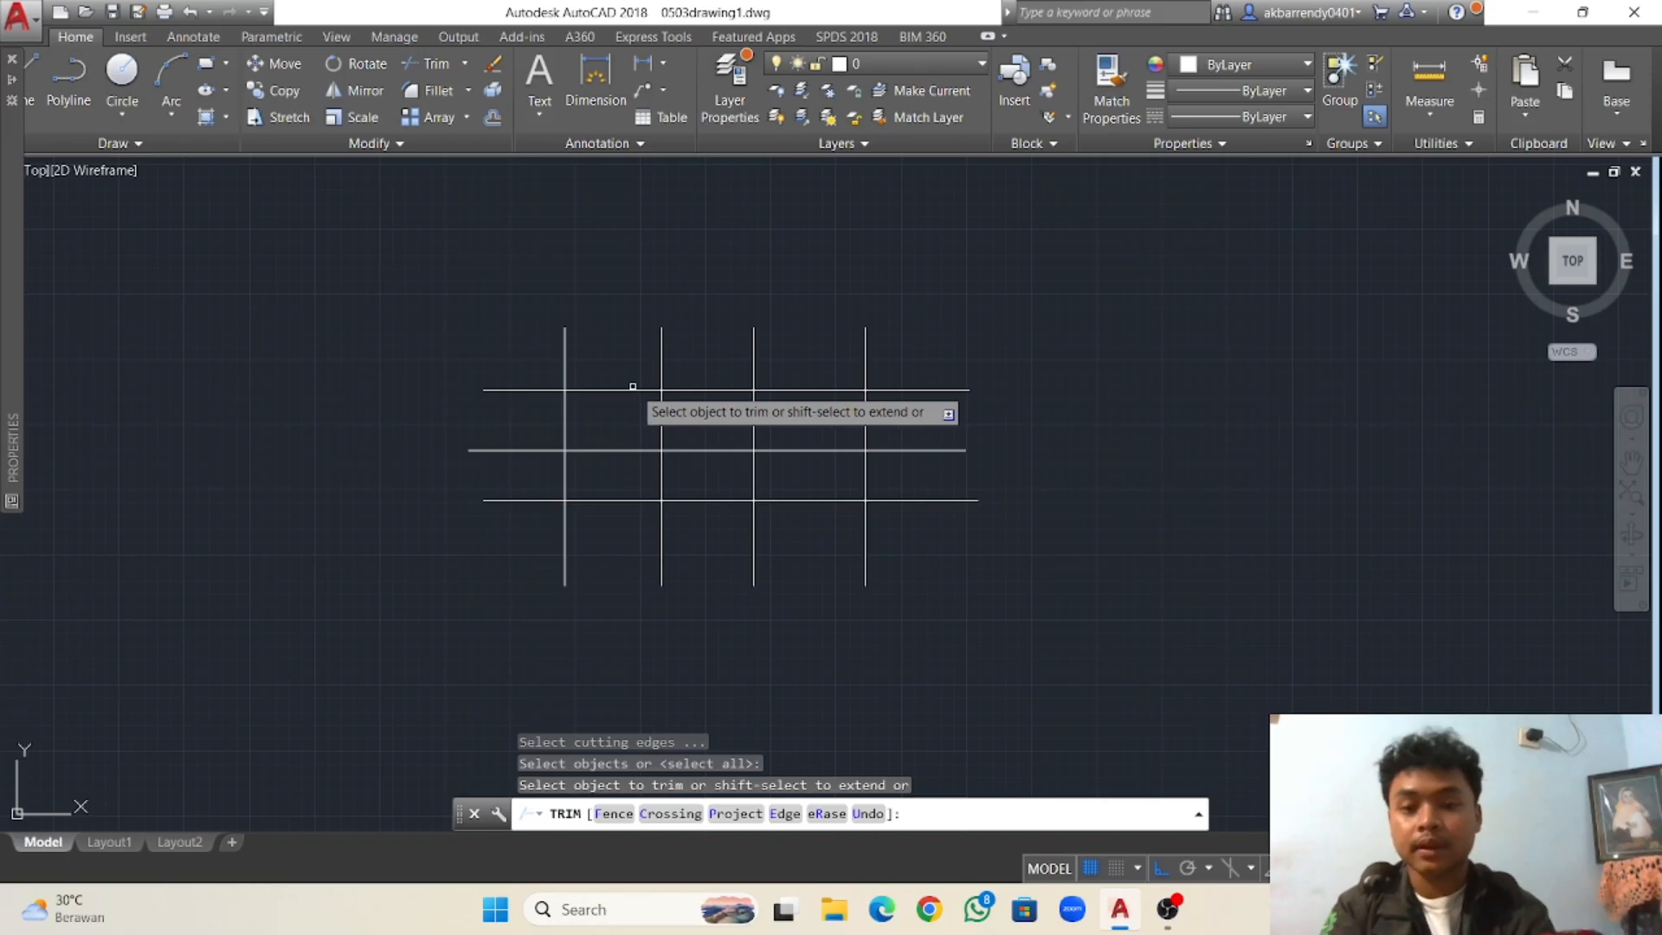
{"action": "left_click", "coordinate": [633, 388]}
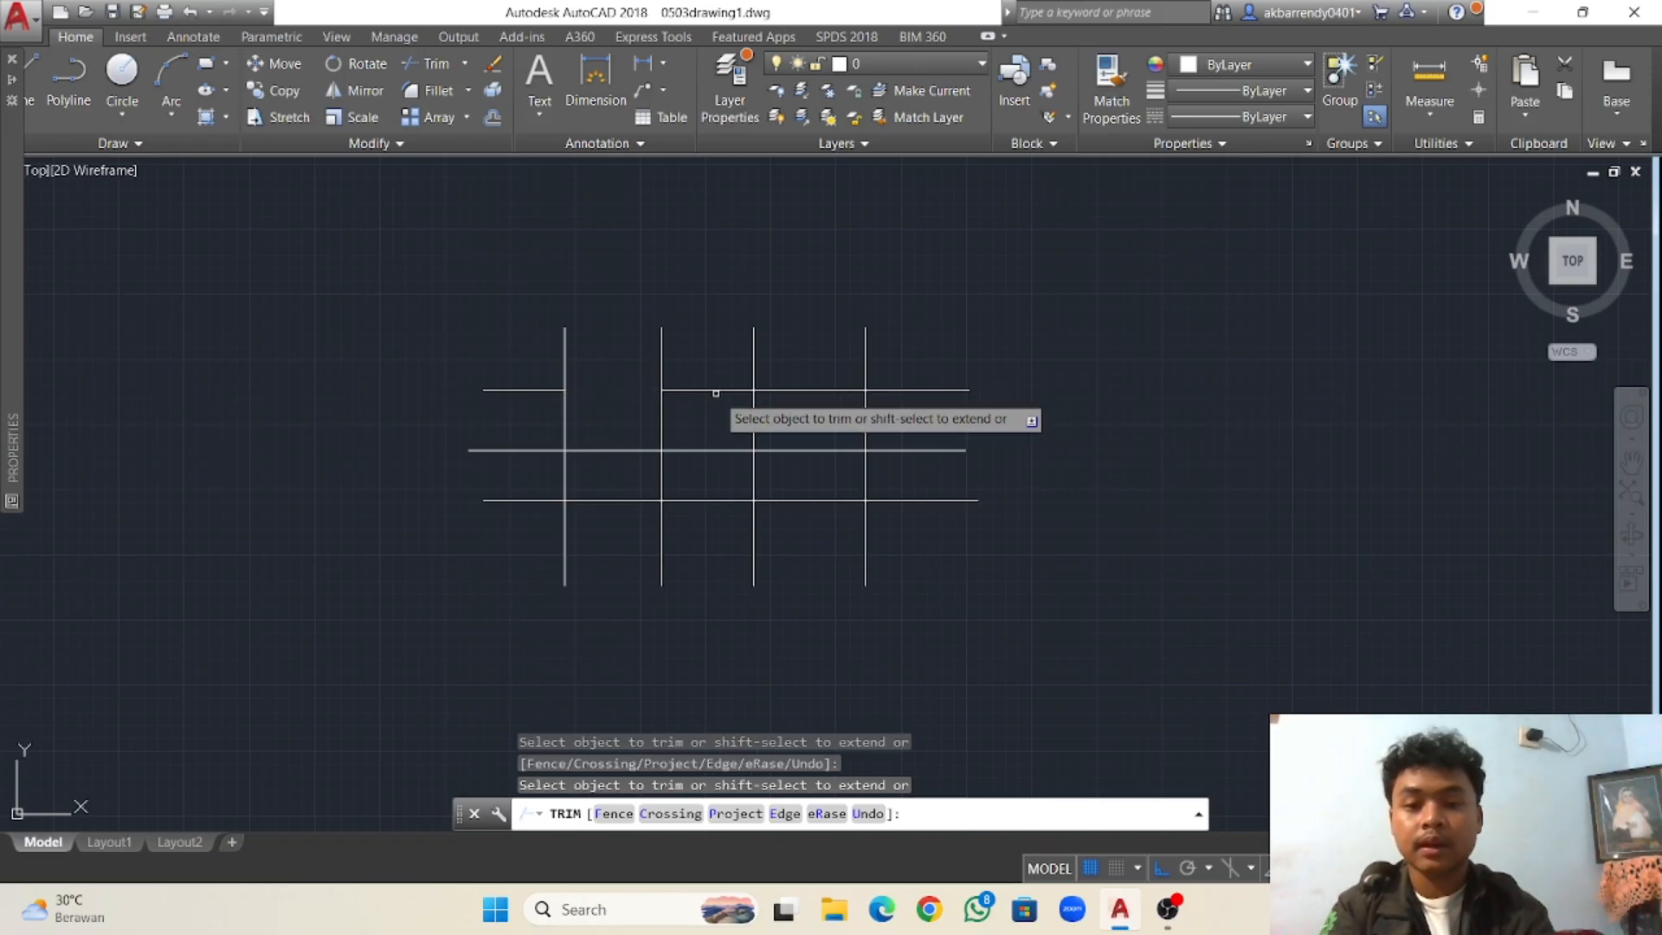
{"action": "left_click", "coordinate": [714, 391]}
{"action": "left_click", "coordinate": [797, 388]}
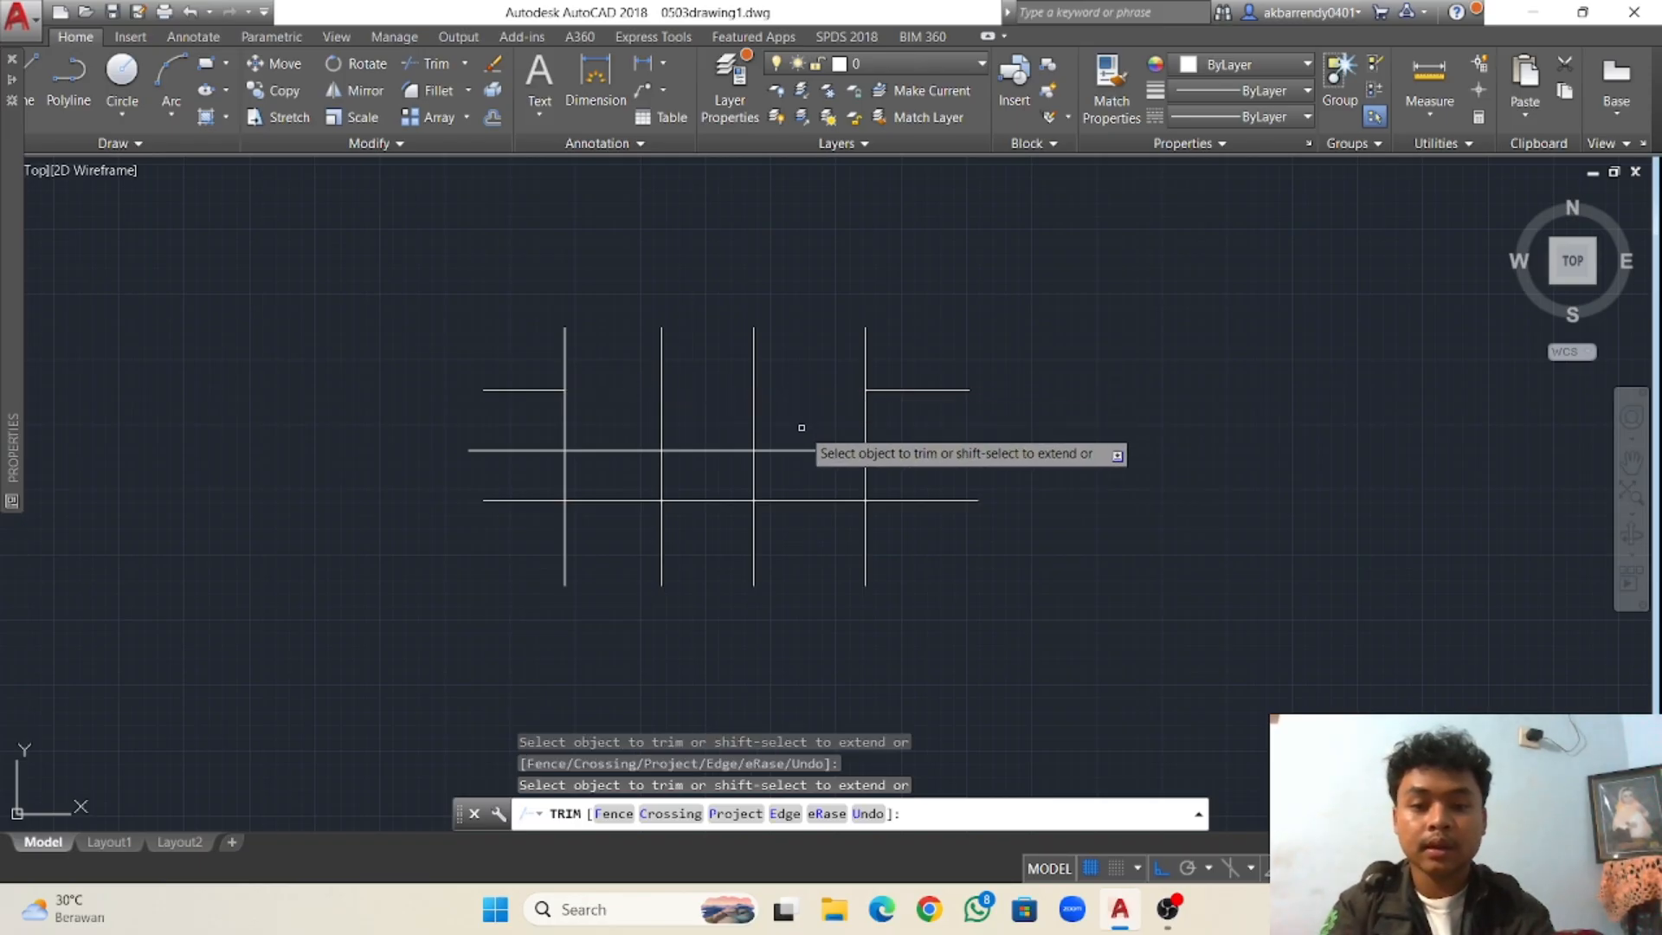
Trim the middle and lower horizontal lines between the outermost vertical lines, leaving only their outer ends.
{"action": "left_click", "coordinate": [808, 451]}
{"action": "left_click", "coordinate": [808, 500]}
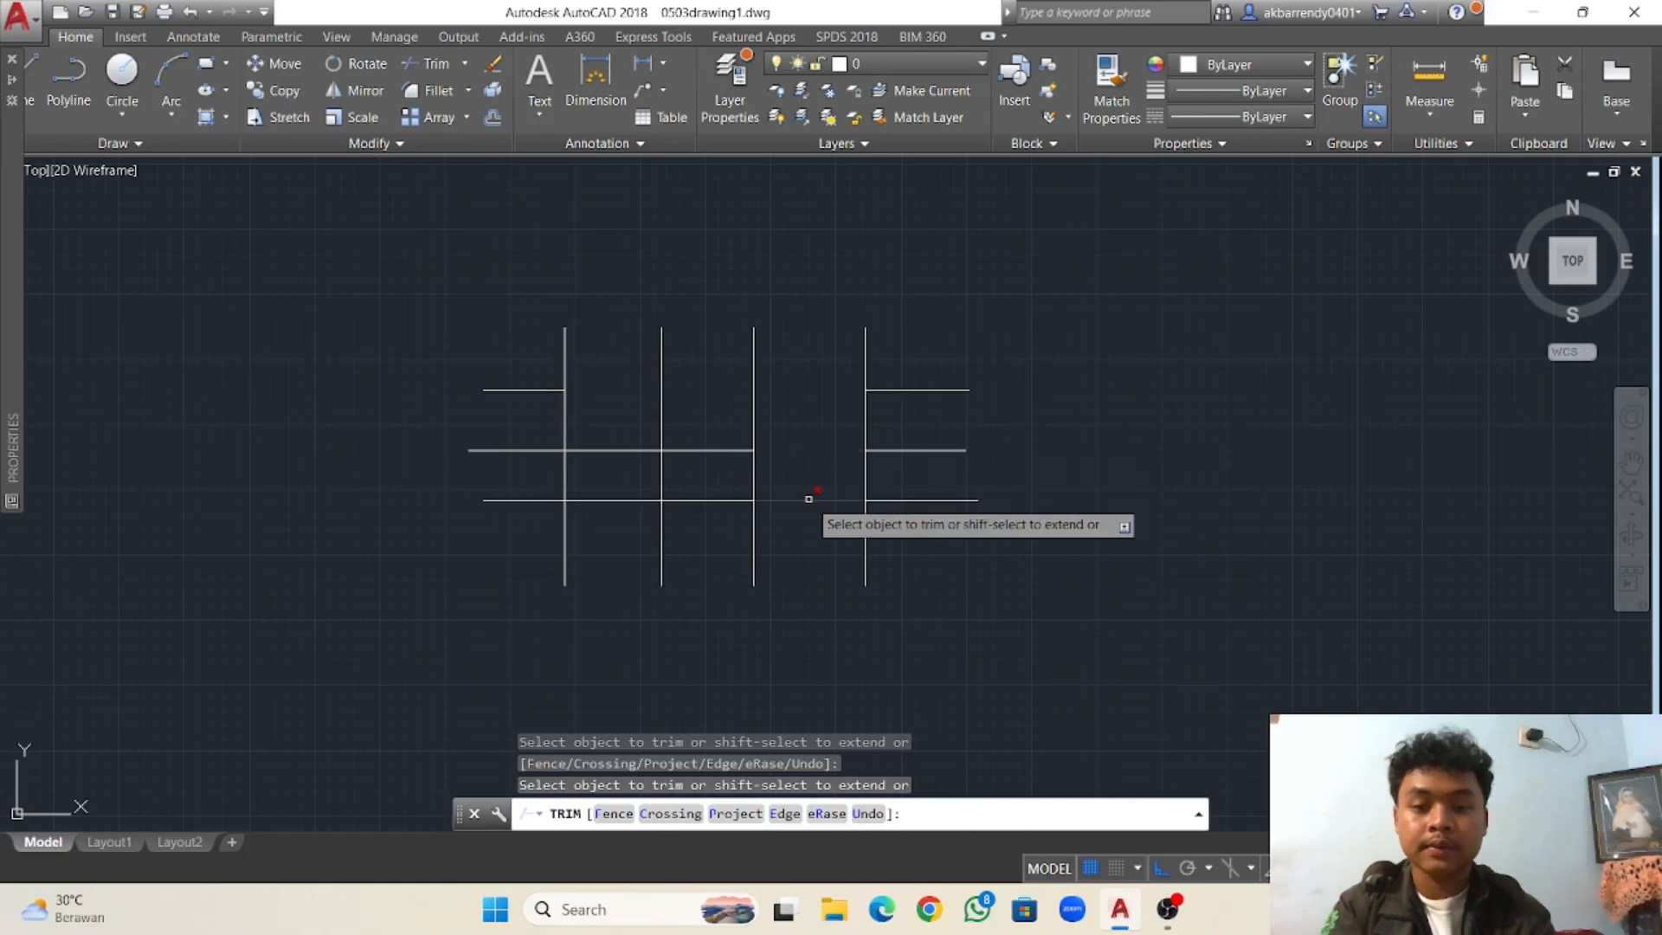
{"action": "left_click", "coordinate": [701, 451]}
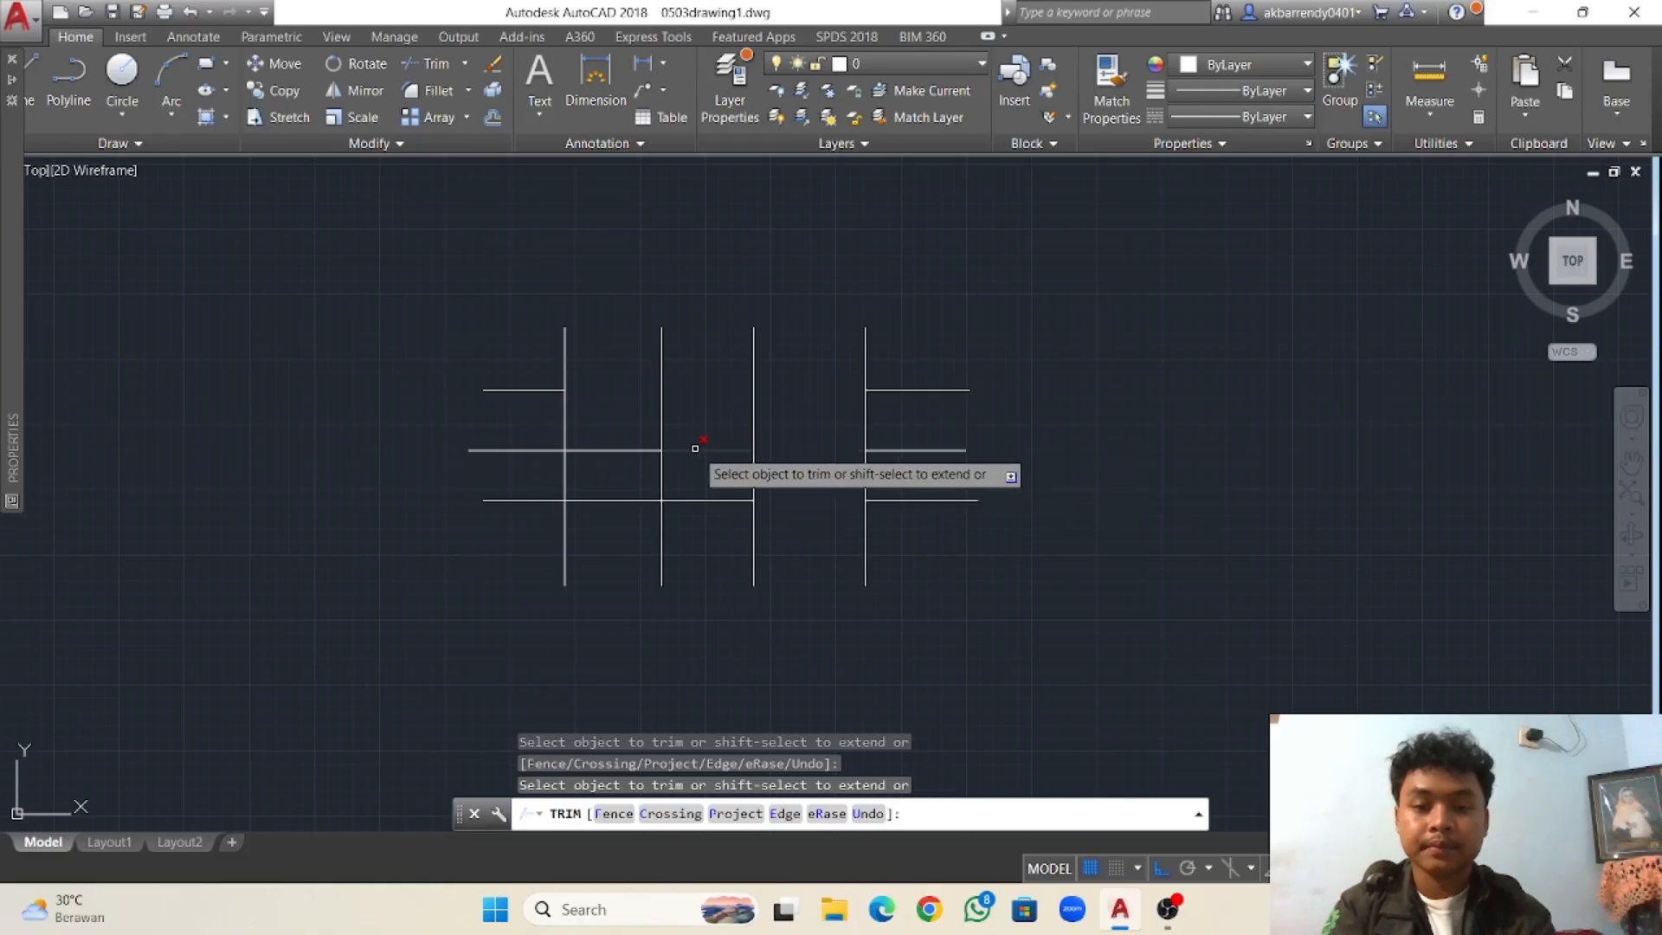
{"action": "left_click", "coordinate": [704, 501]}
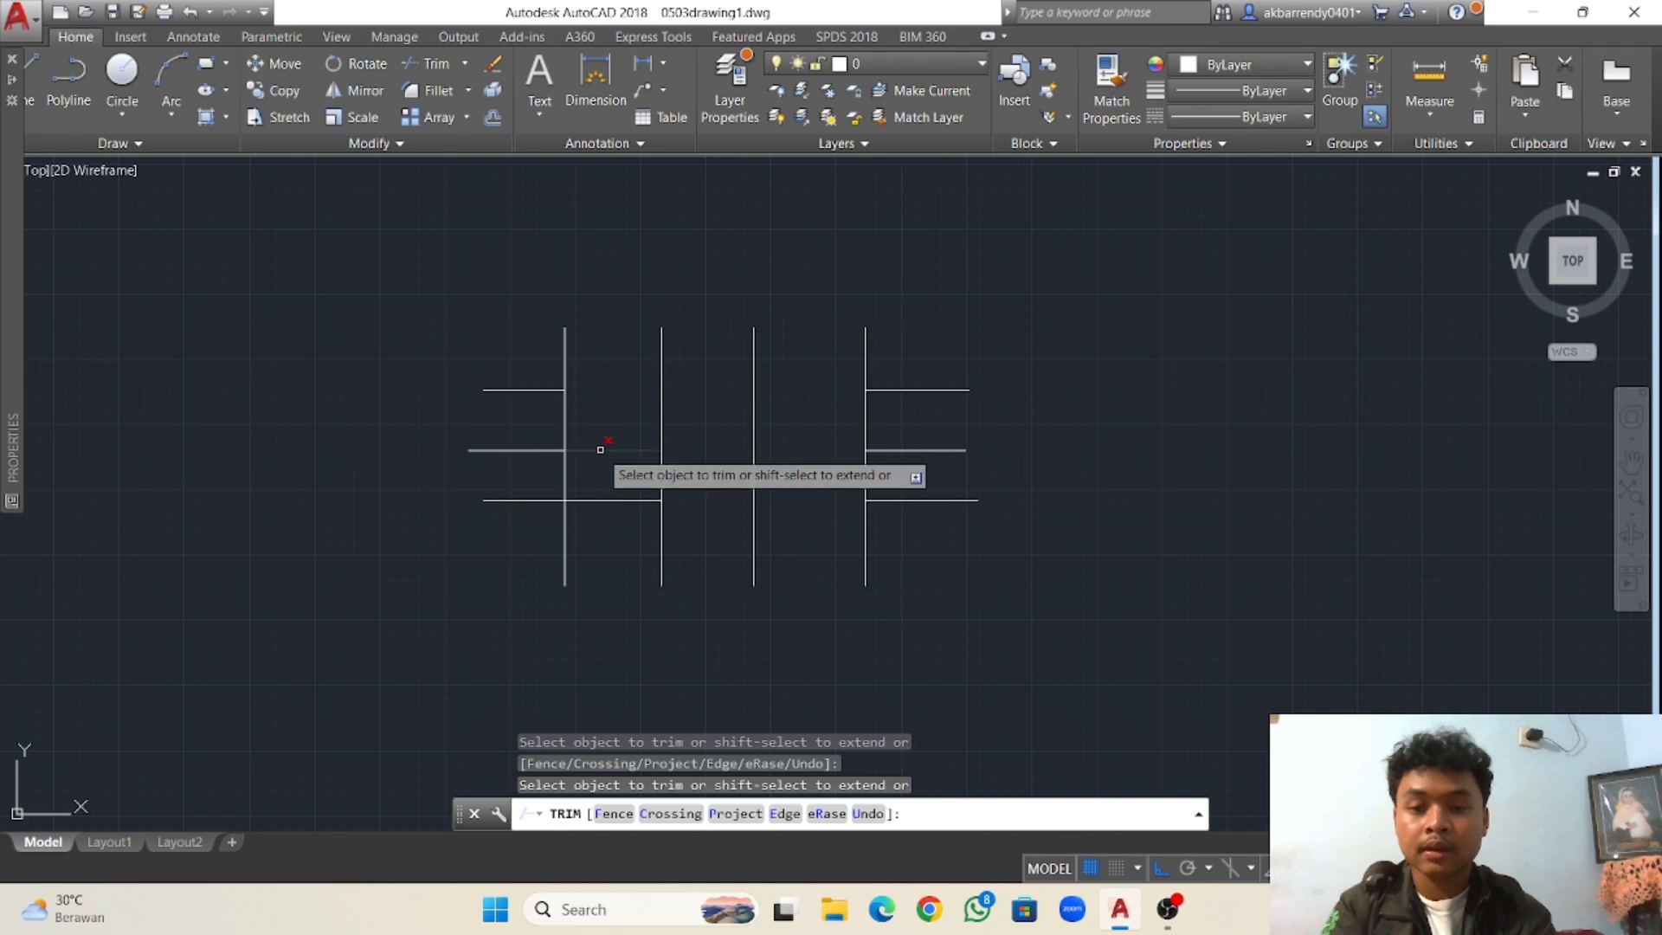
{"action": "left_click", "coordinate": [599, 449]}
{"action": "left_click", "coordinate": [611, 499]}
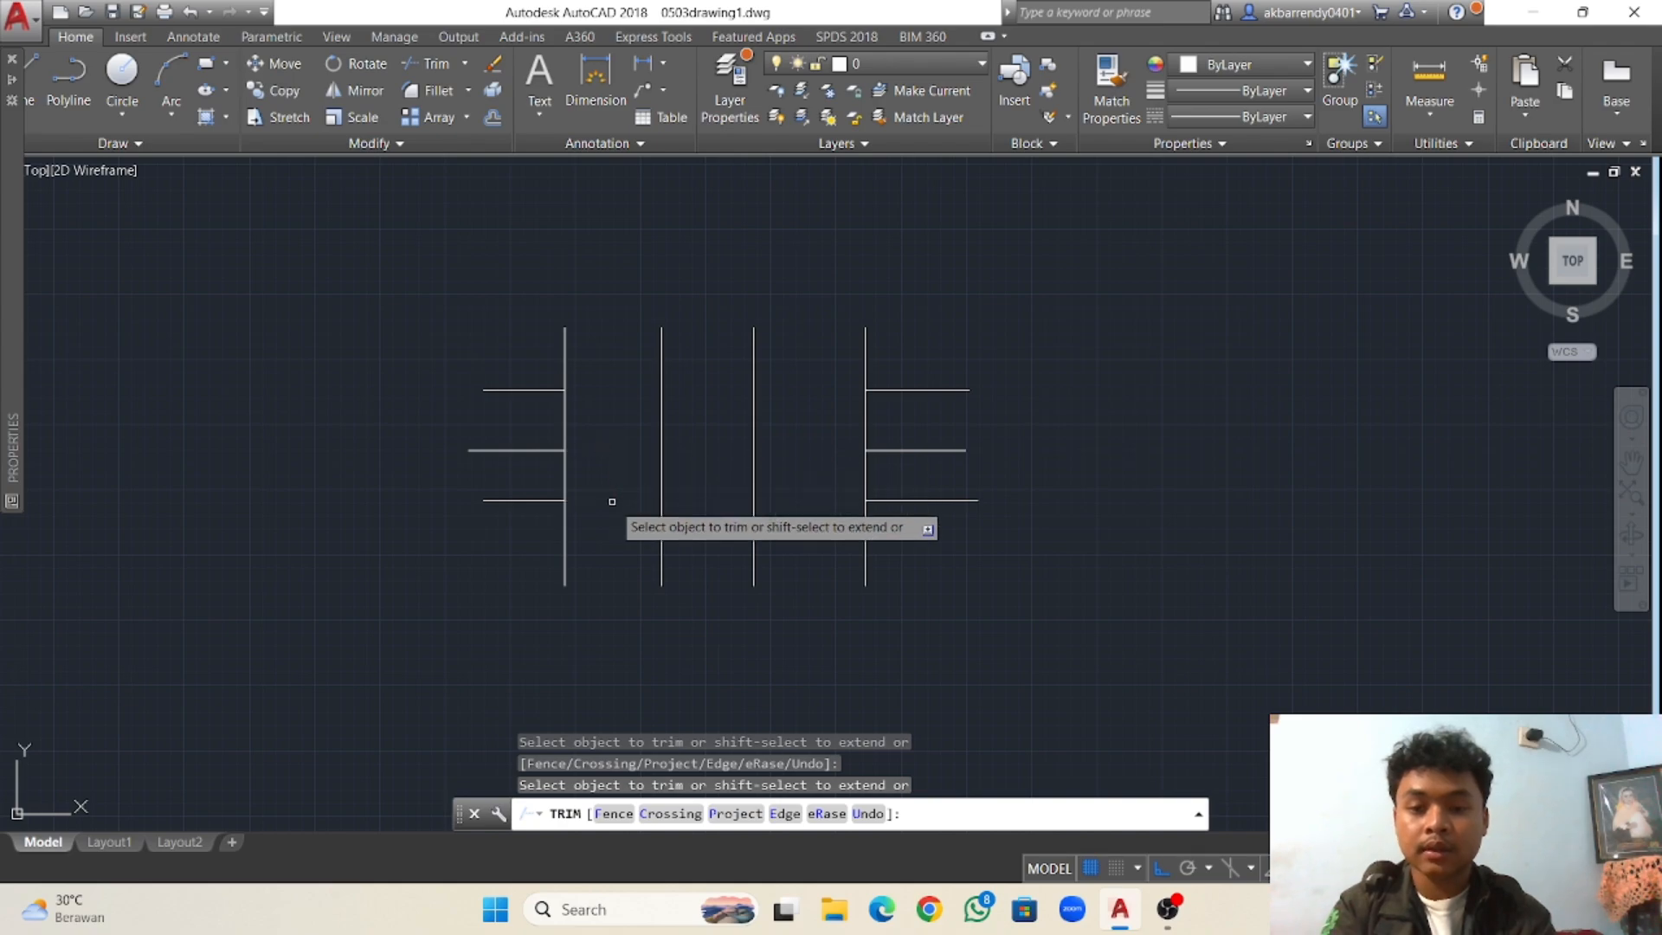
Trim the leftmost vertical line between the upper and middle horizontal lines, and end the Trim command.
{"action": "left_click", "coordinate": [561, 437]}
{"action": "left_click", "coordinate": [564, 479]}
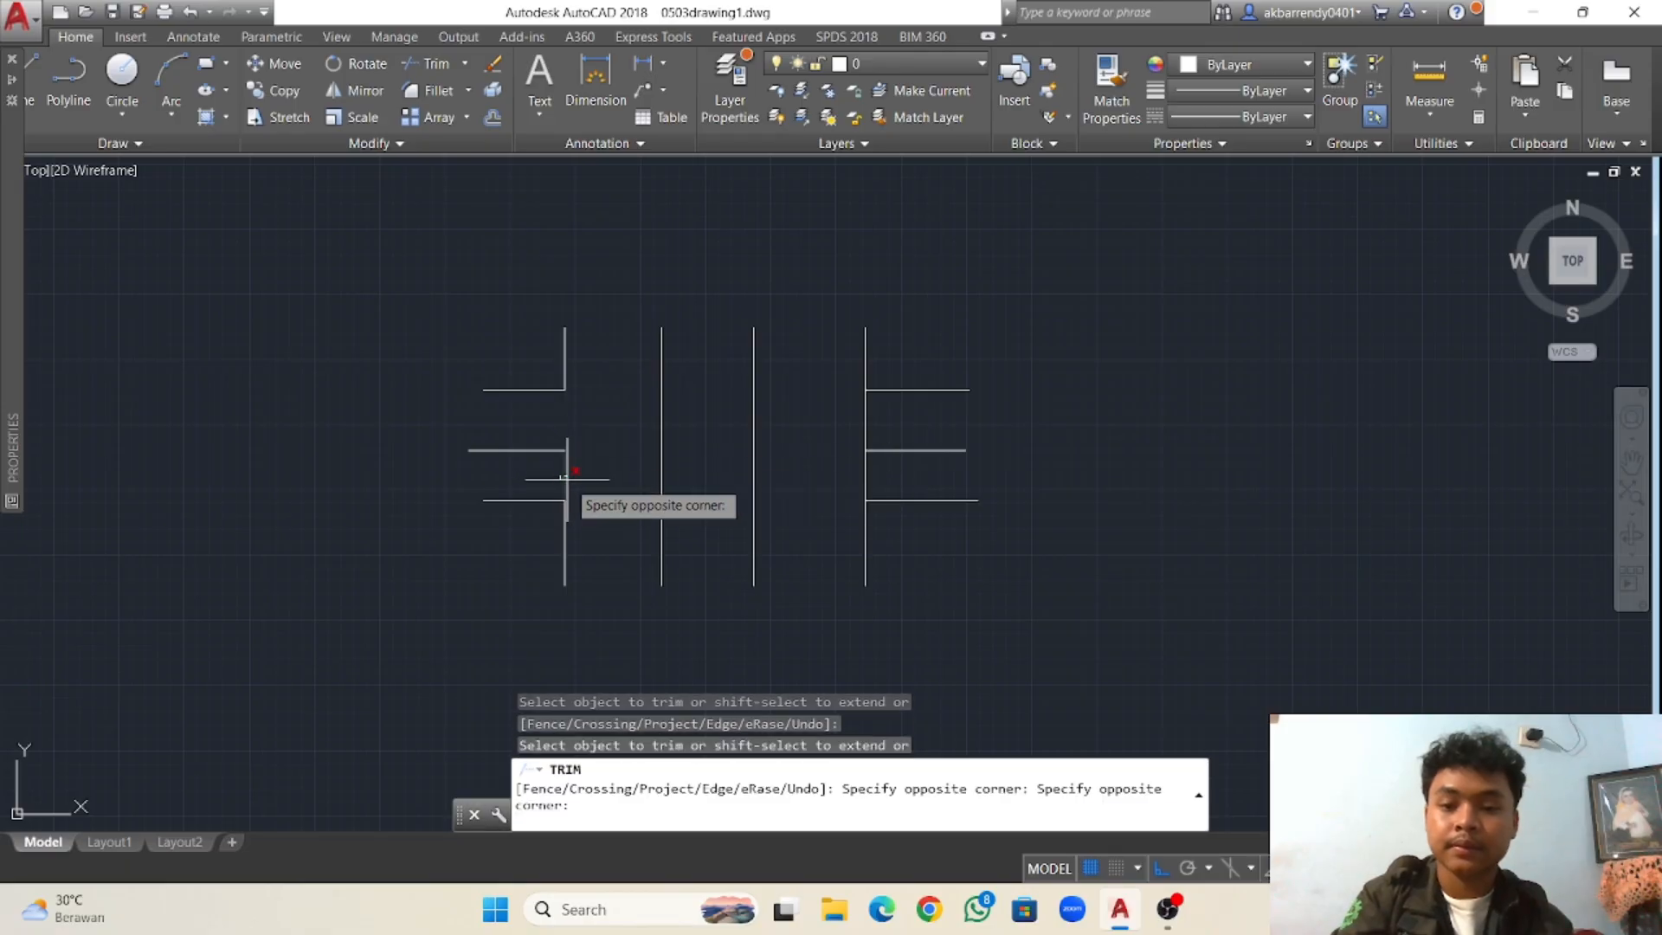
{"action": "key", "text": "Escape"}
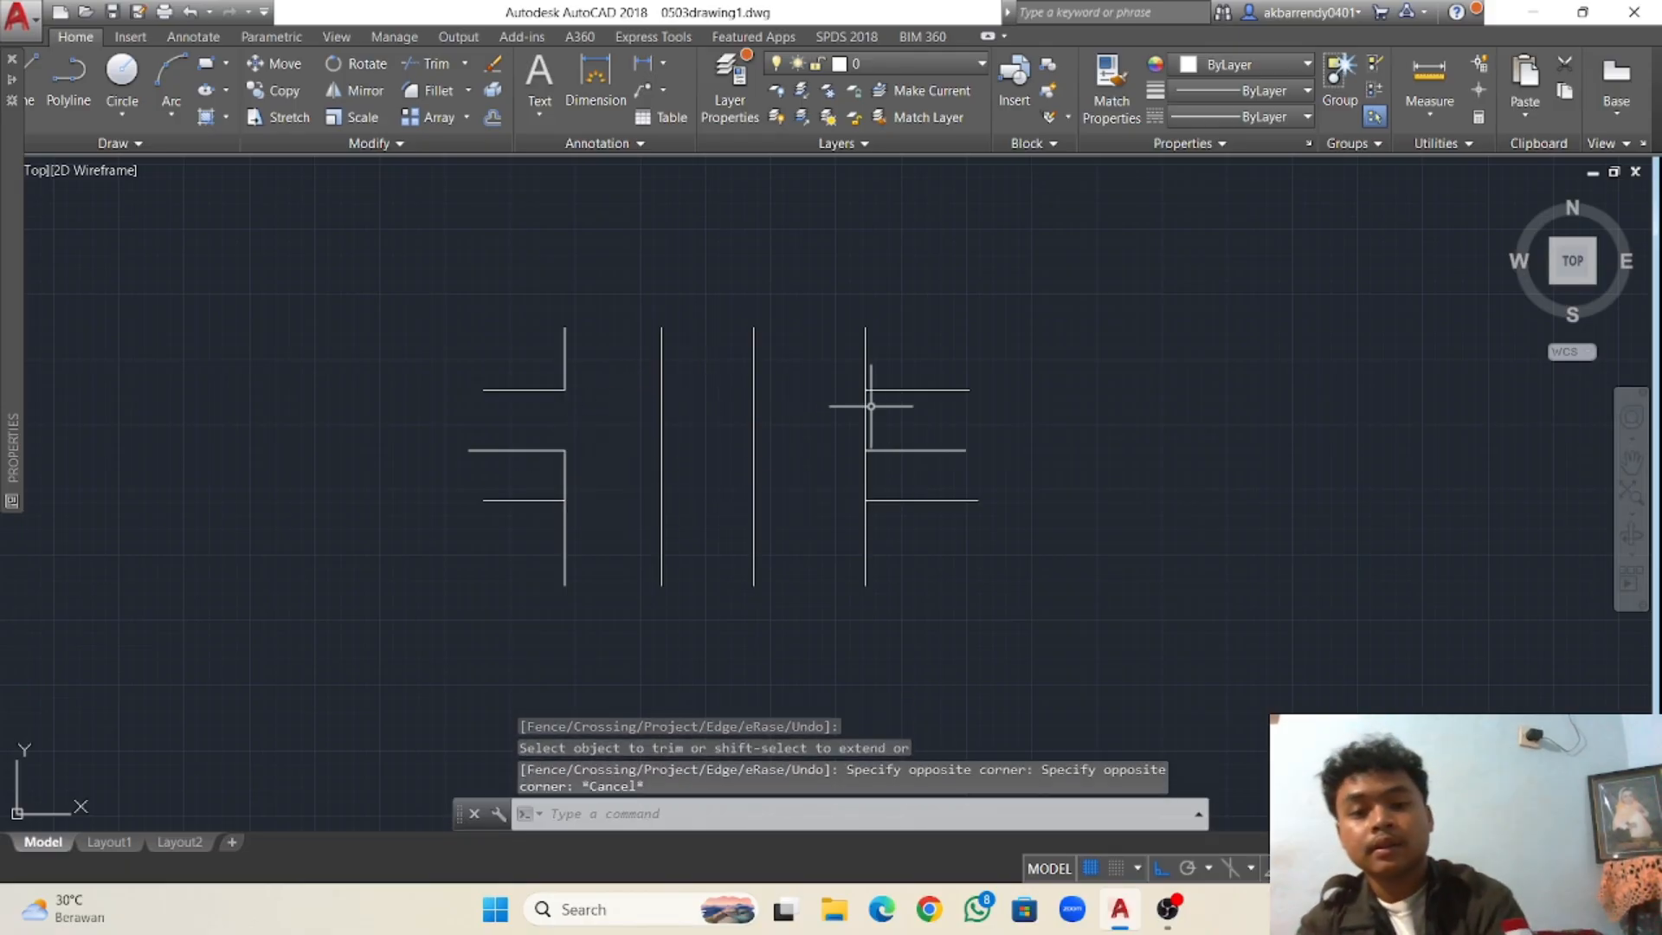
Draw a single vertical line in an empty area beyond the trimmed practice grid.
{"action": "middle_click_drag", "start_coordinate": [1230, 392], "coordinate": [821, 427]}
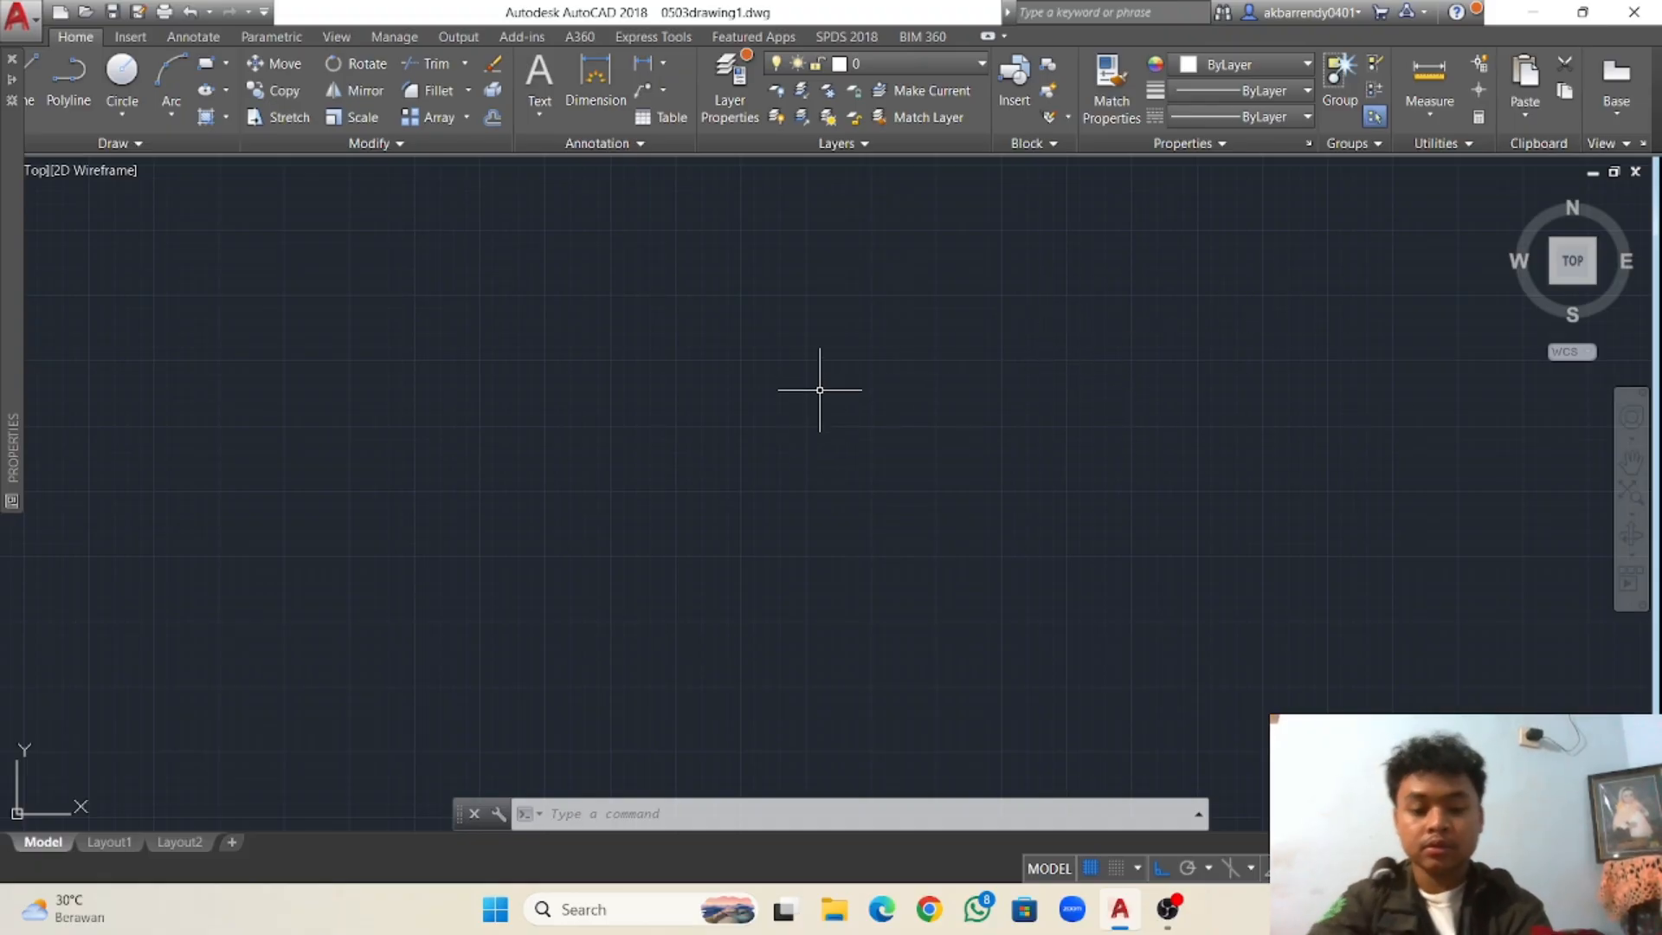
{"action": "type", "text": "l"}
{"action": "key", "text": "Return"}
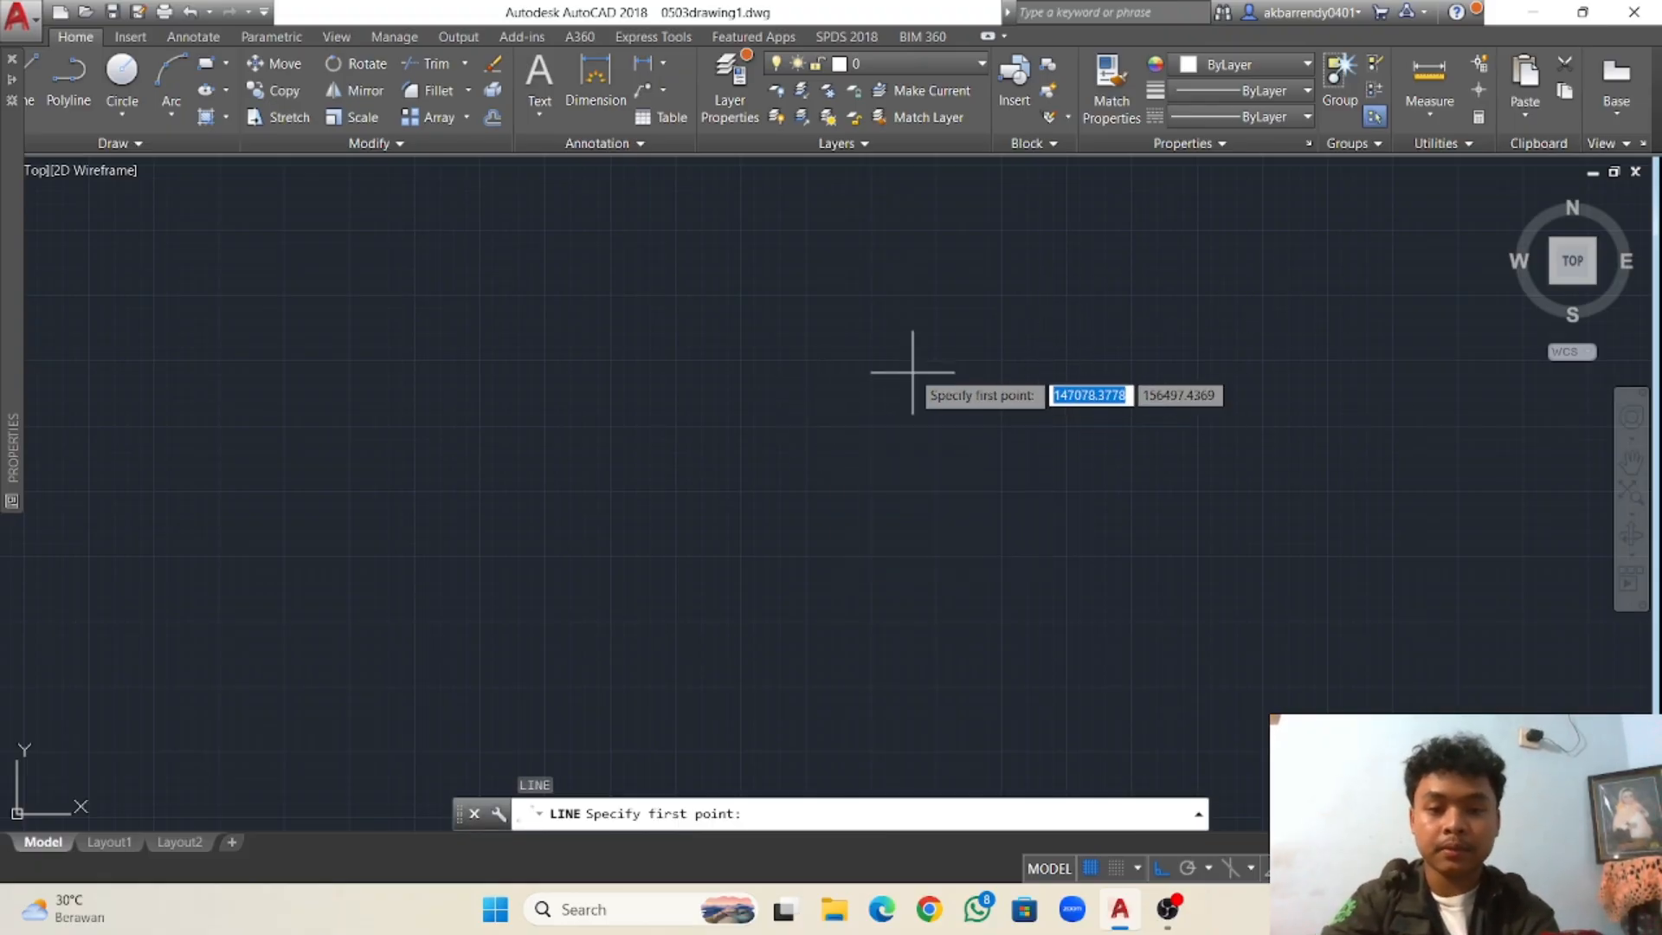
{"action": "left_click", "coordinate": [876, 295]}
{"action": "left_click", "coordinate": [912, 616]}
{"action": "key", "text": "Return"}
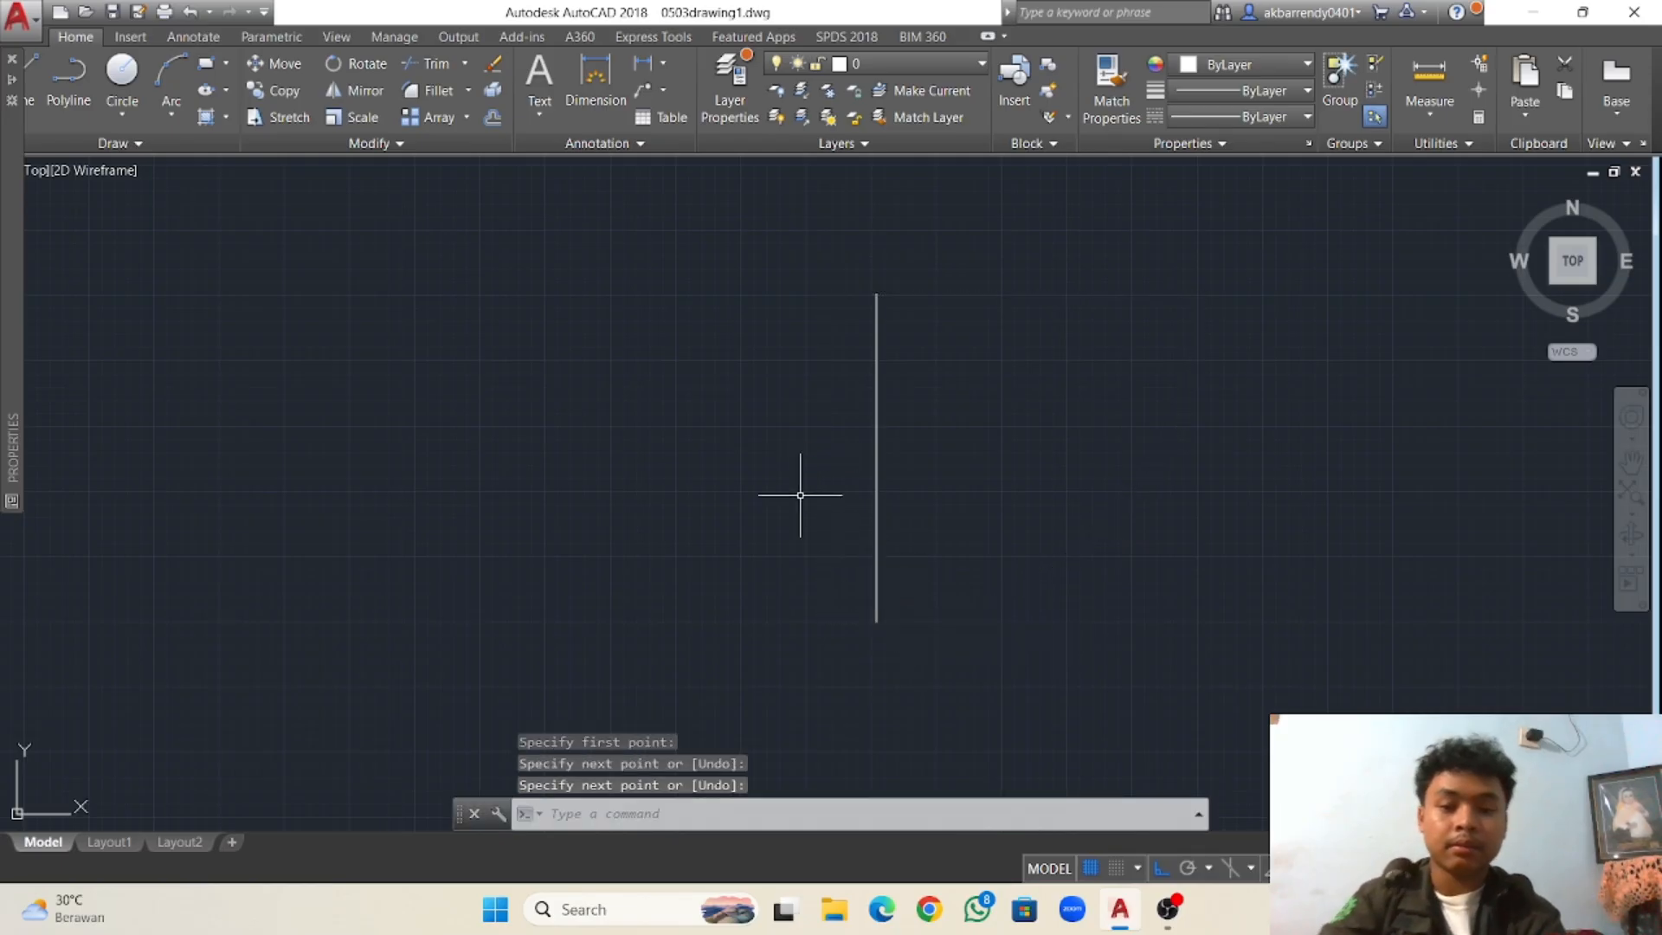
Draw a horizontal line left of the new vertical line, level with its upper part and stopping short of it.
{"action": "key", "text": "Return"}
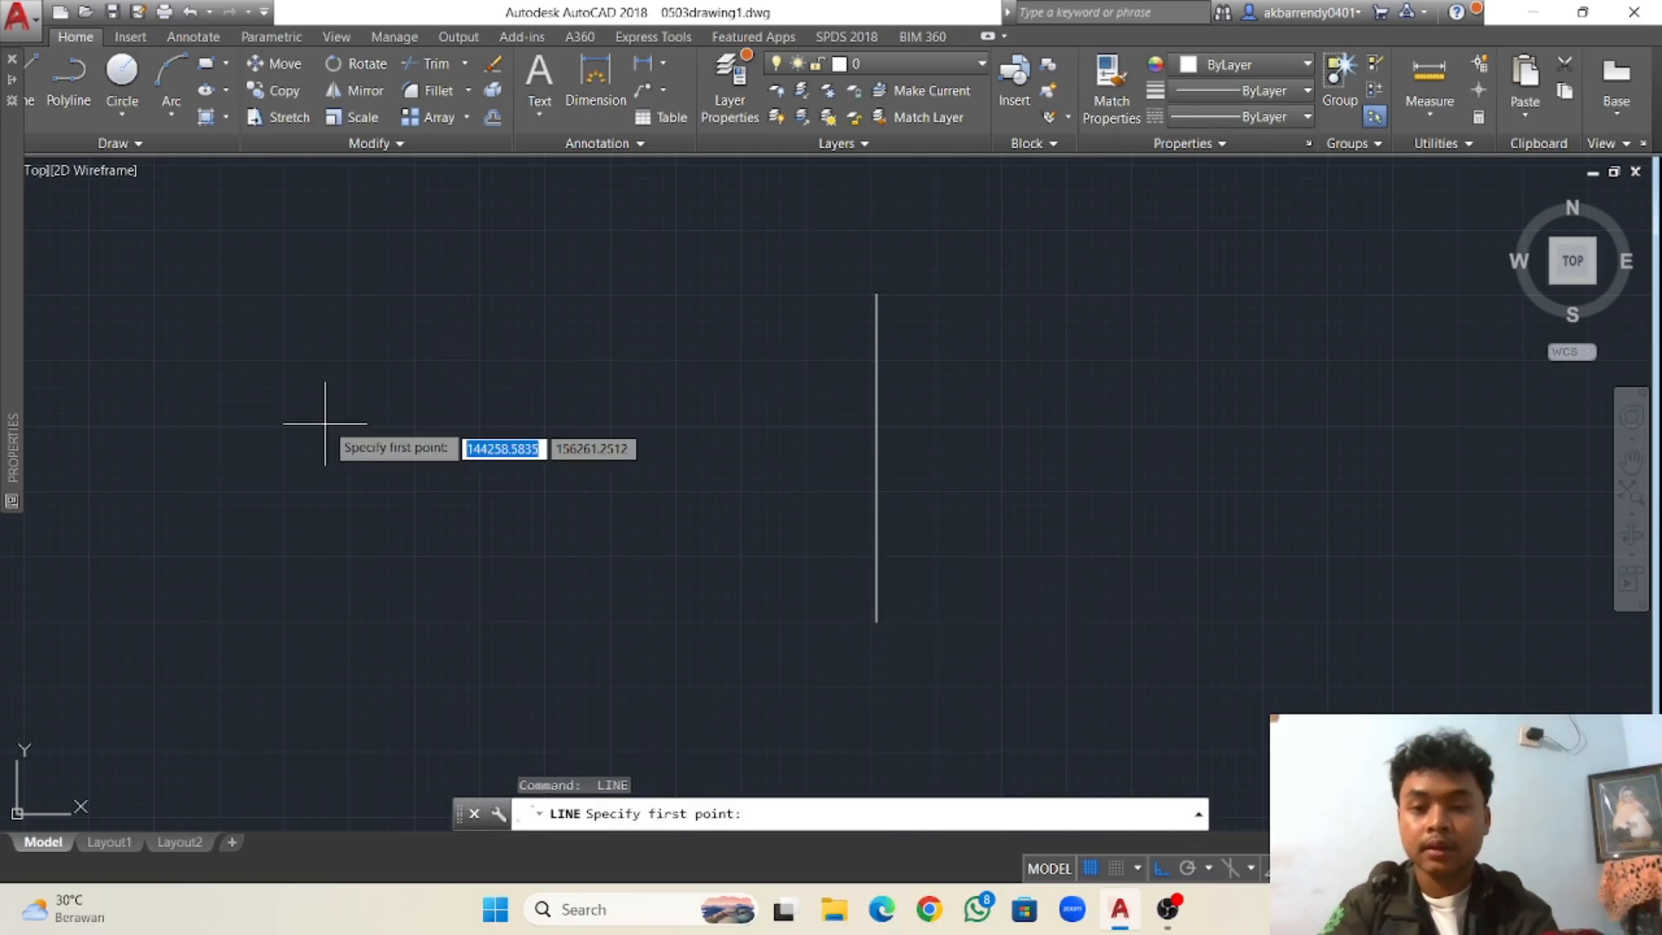
{"action": "left_click", "coordinate": [442, 366]}
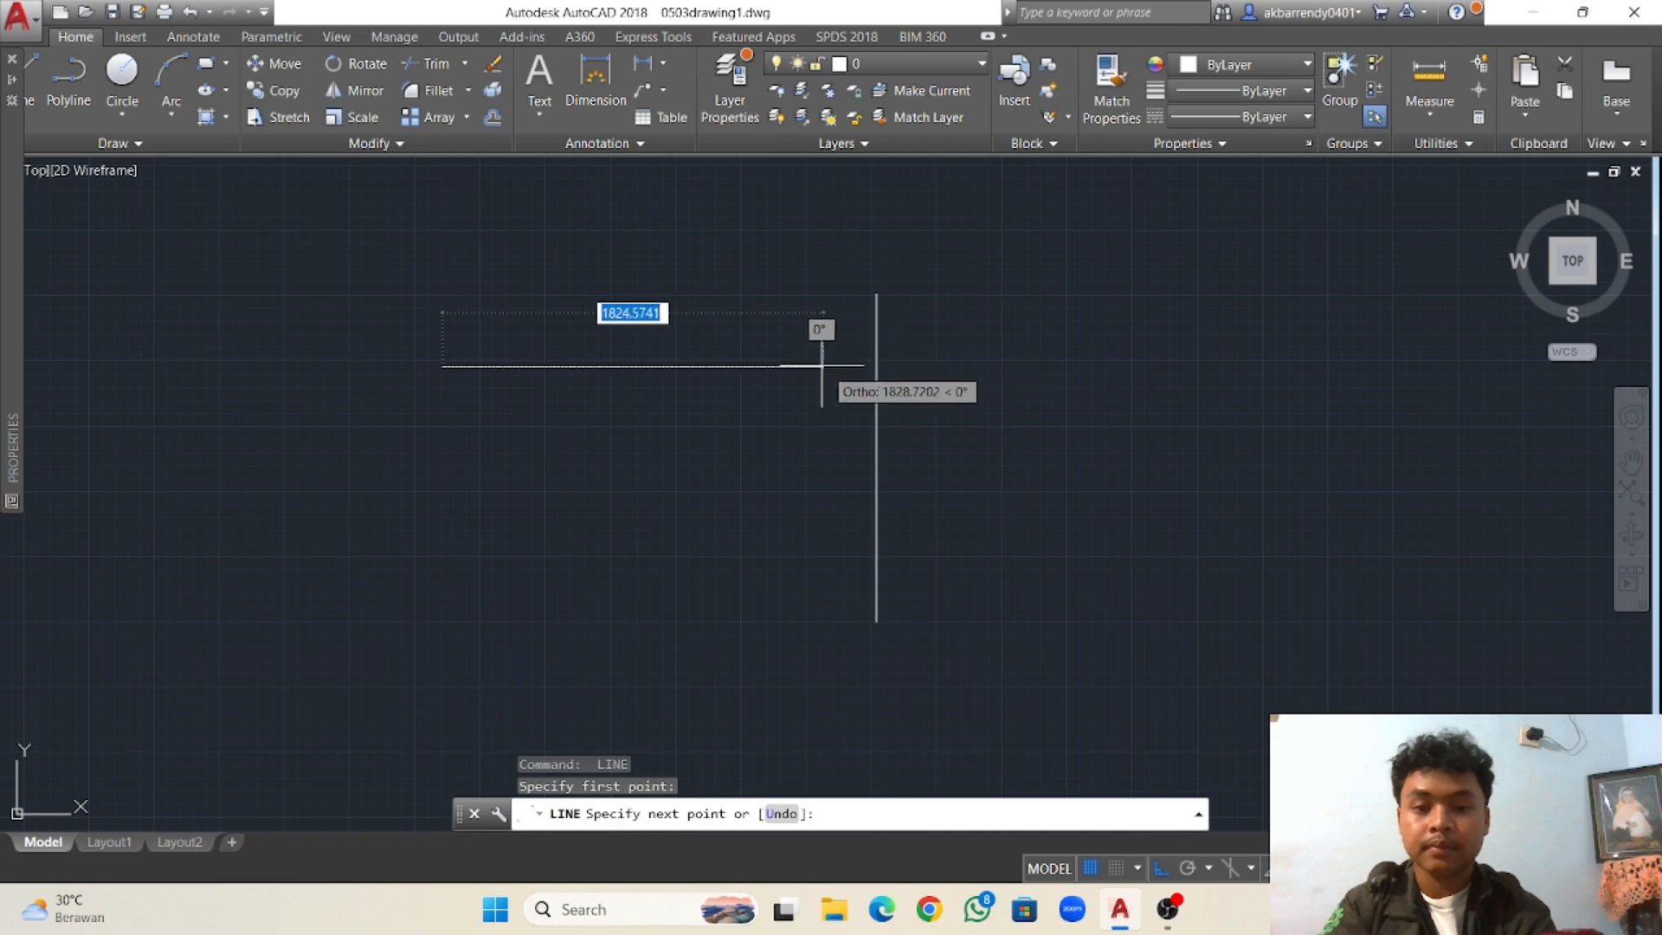
{"action": "left_click", "coordinate": [748, 367]}
{"action": "key", "text": "Return"}
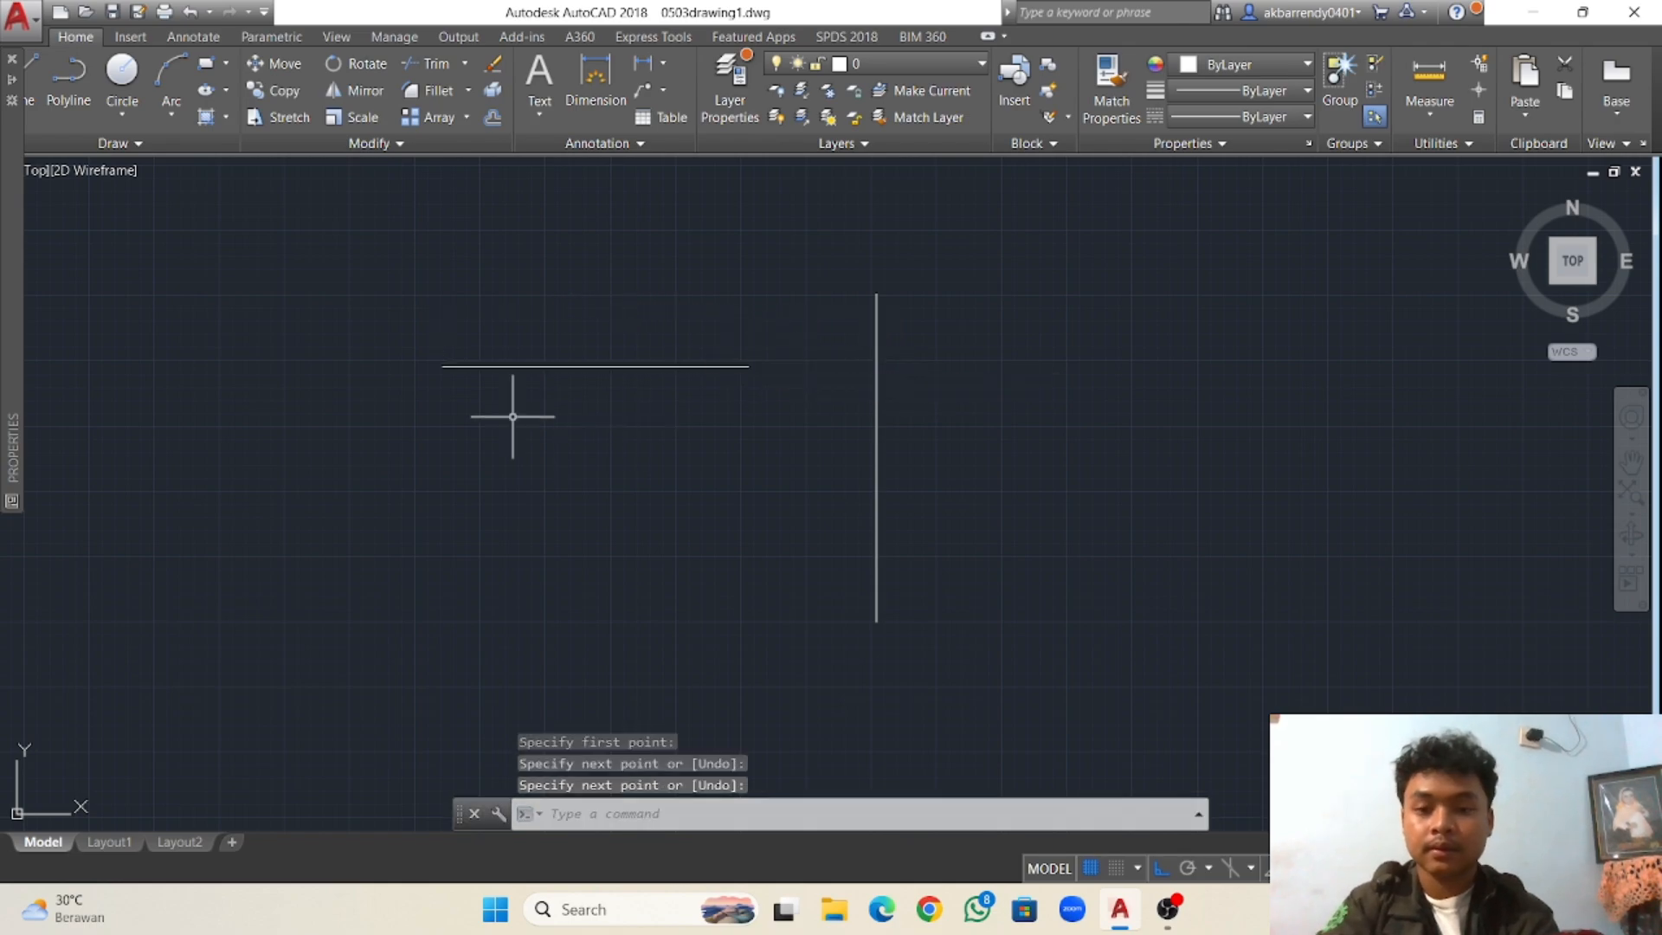
Draw two more horizontal lines below the first one, stopping short of the vertical line, the lowest about 1447 units long.
{"action": "key", "text": "Return"}
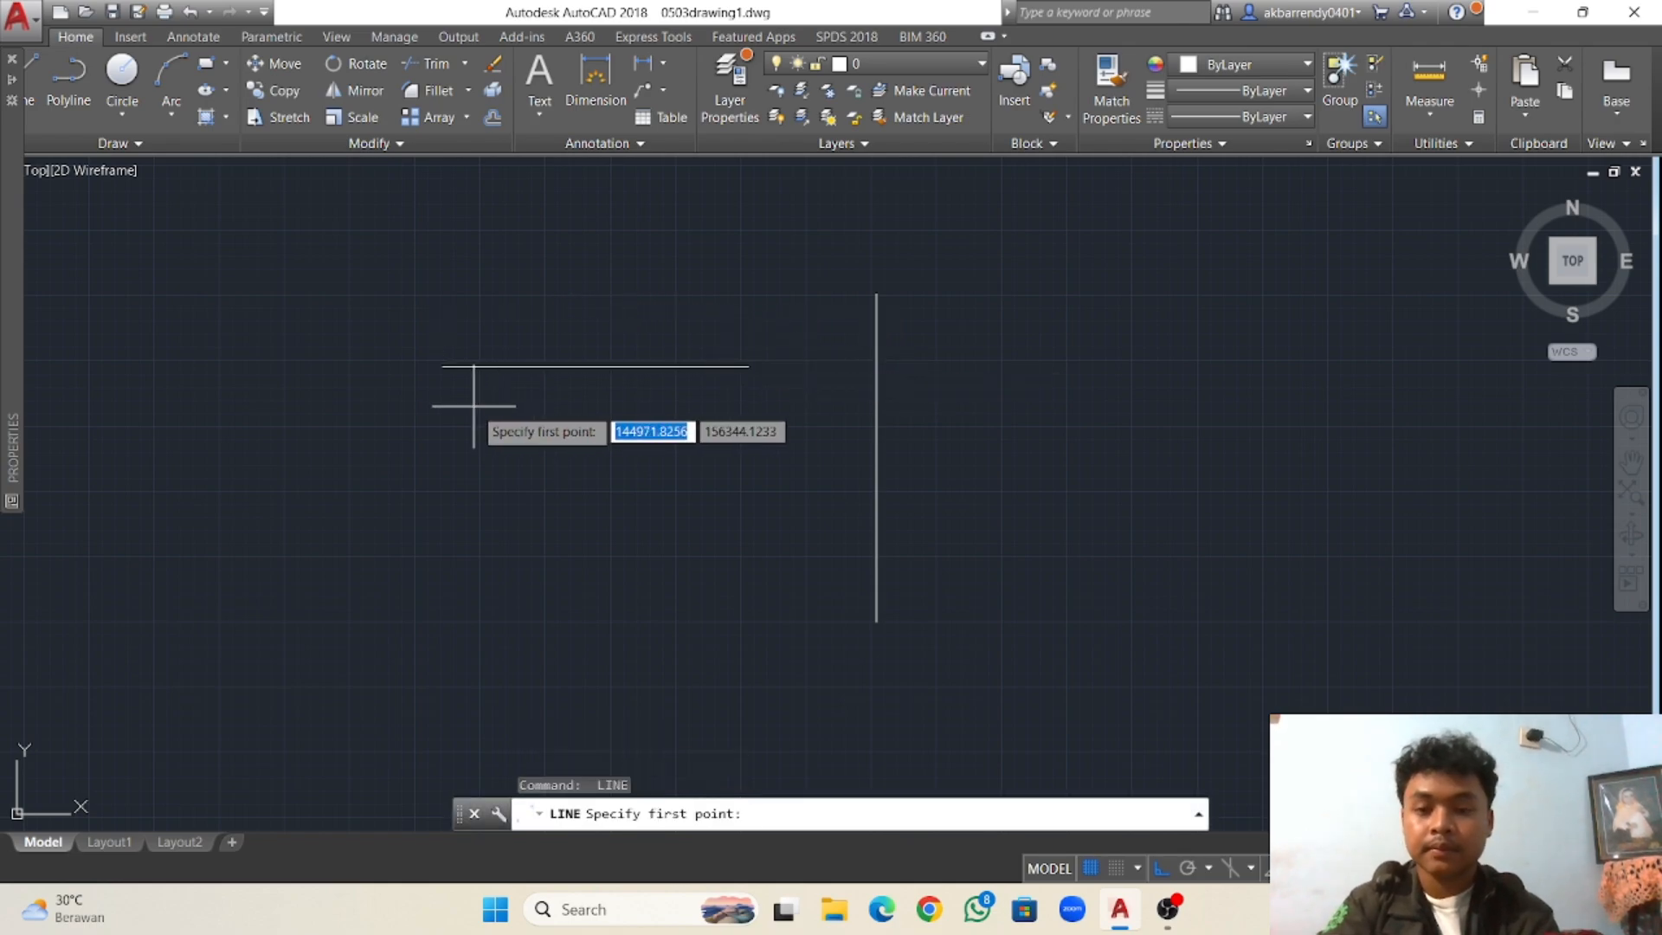
{"action": "left_click", "coordinate": [433, 431]}
{"action": "left_click", "coordinate": [752, 431]}
{"action": "key", "text": "Return"}
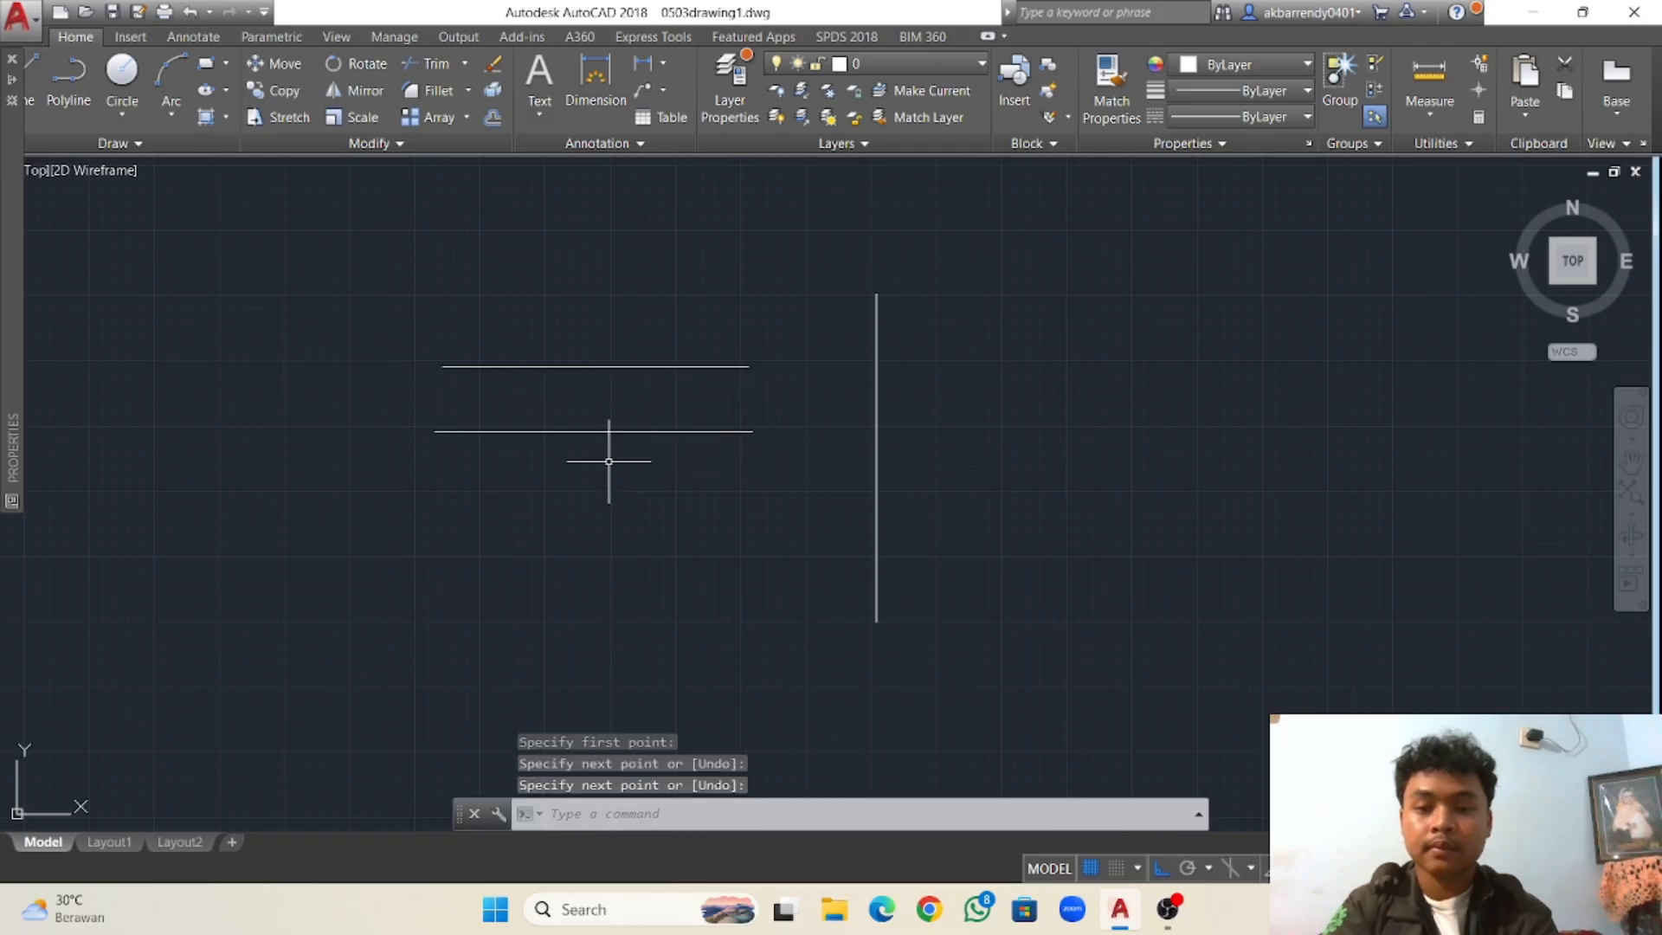
{"action": "key", "text": "Return"}
{"action": "left_click", "coordinate": [448, 484]}
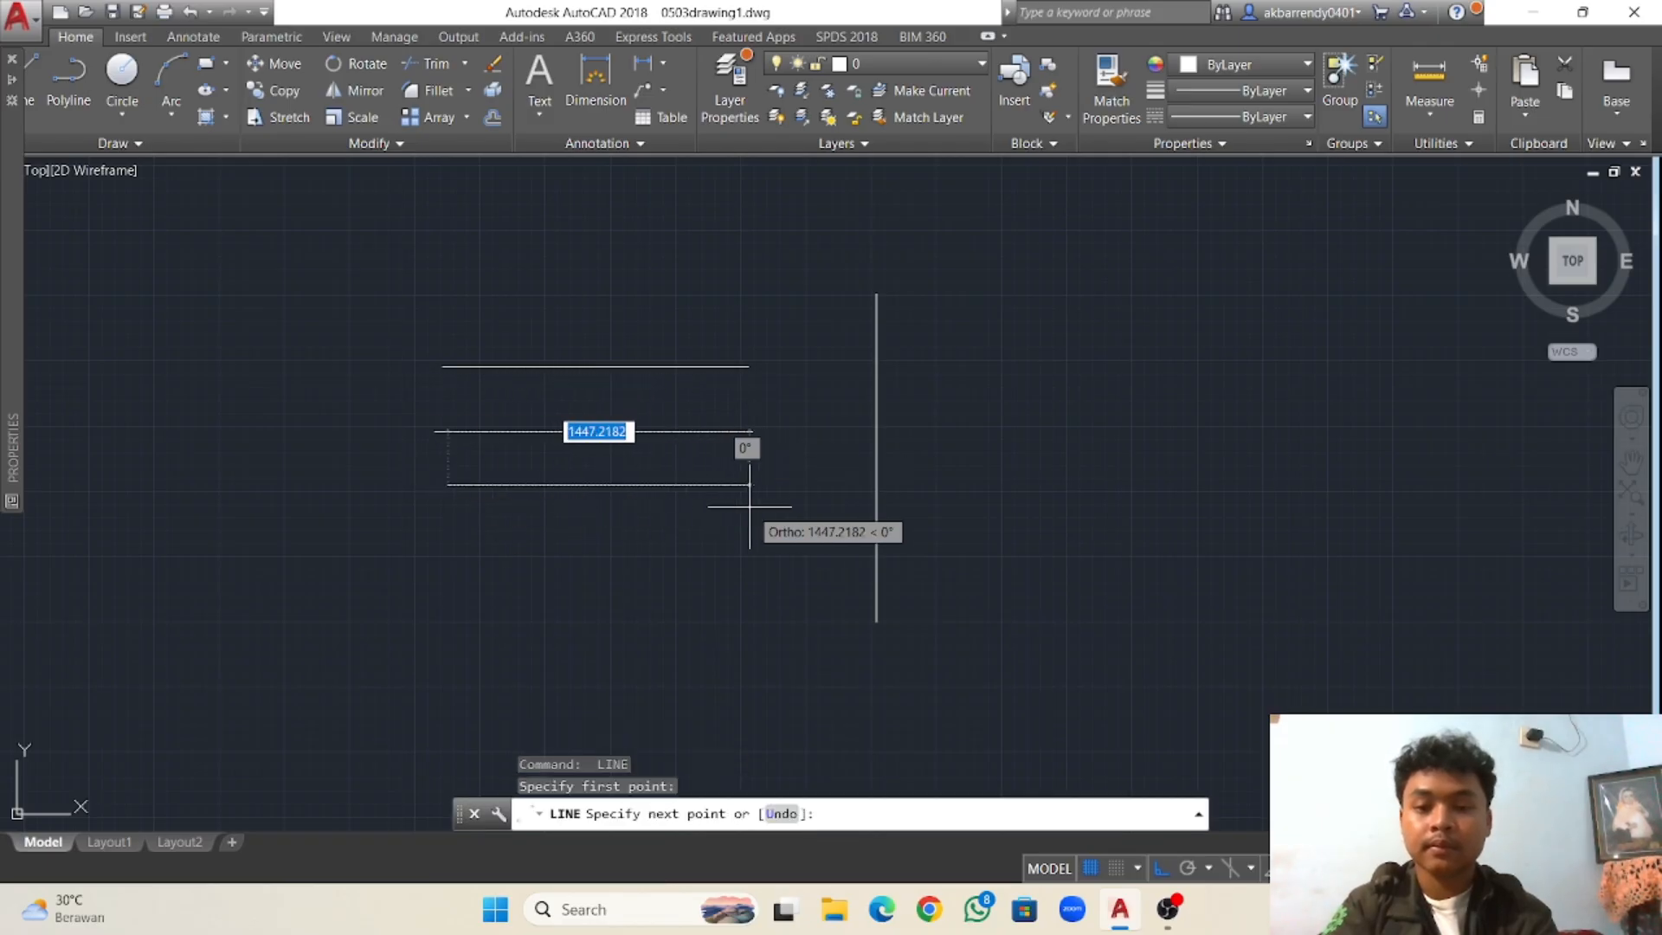
{"action": "left_click", "coordinate": [750, 506]}
{"action": "key", "text": "Return"}
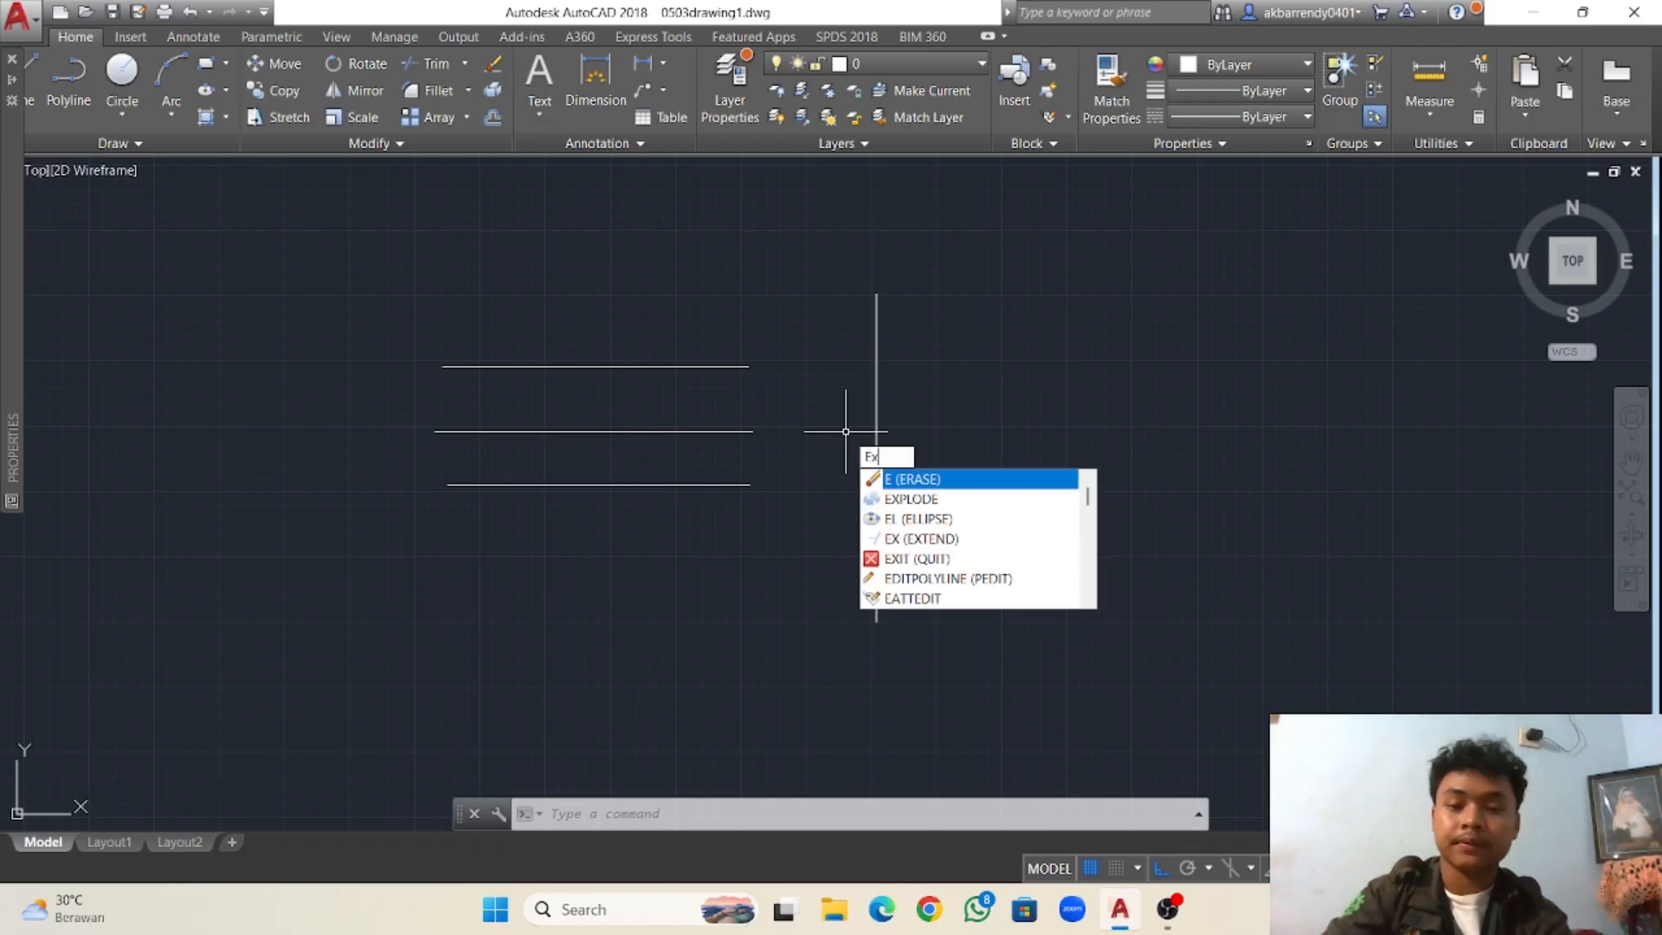
Extend the three horizontal lines to the vertical line, using all objects as boundary edges.
{"action": "key", "text": "Return"}
{"action": "key", "text": "Return"}
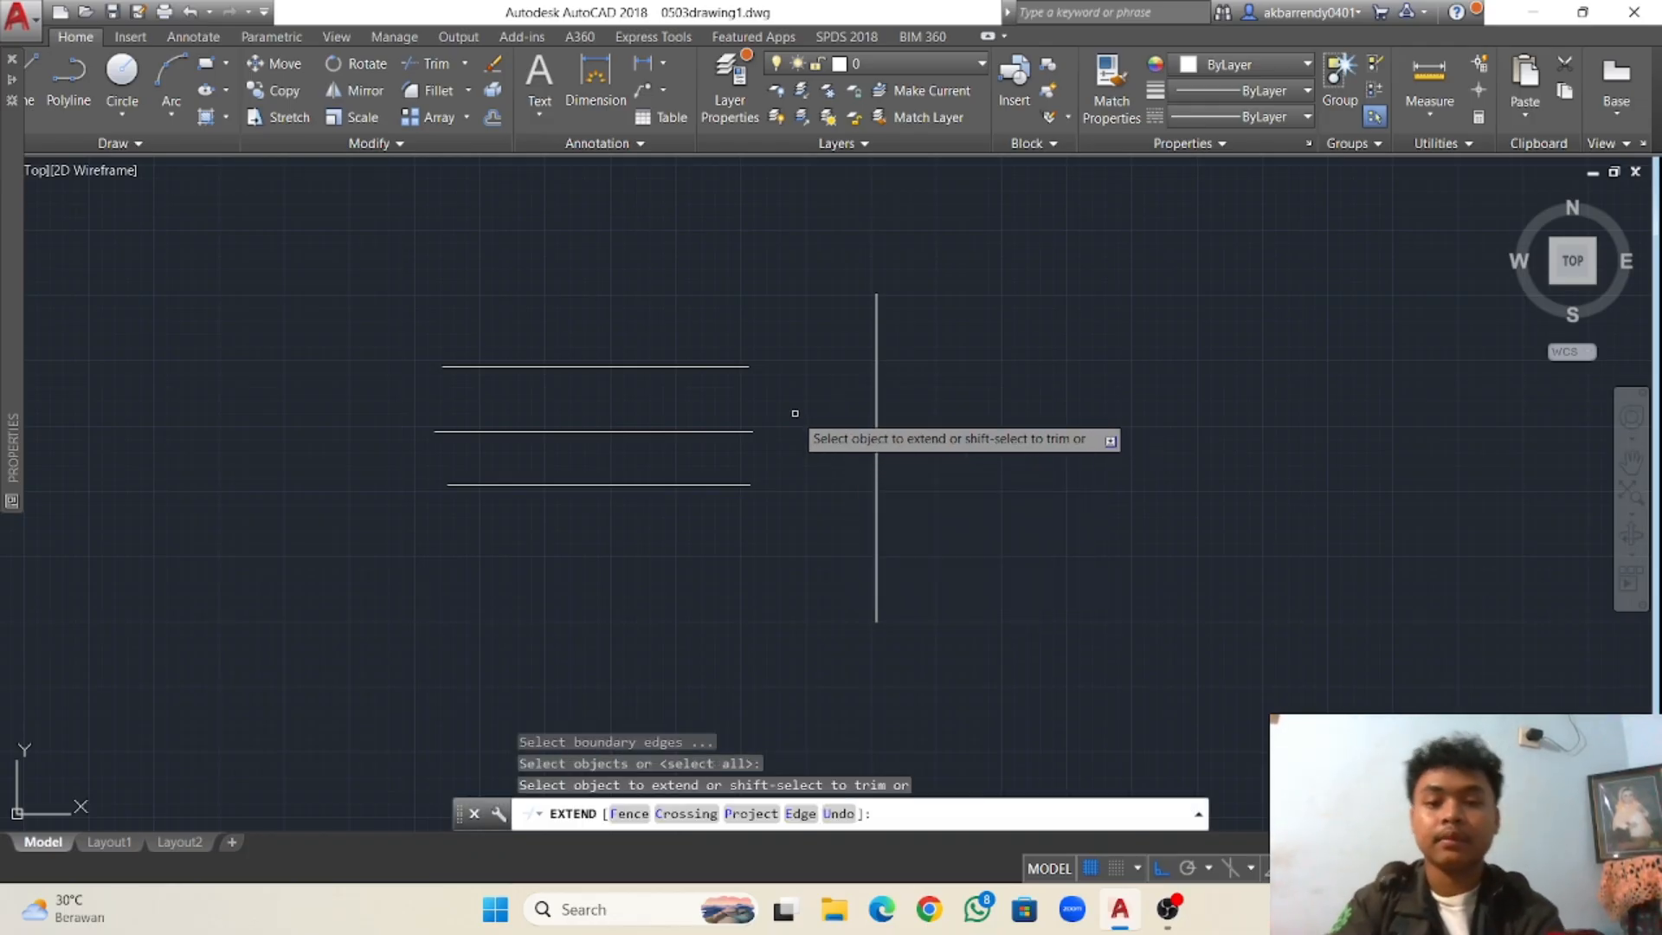
{"action": "left_click", "coordinate": [741, 367]}
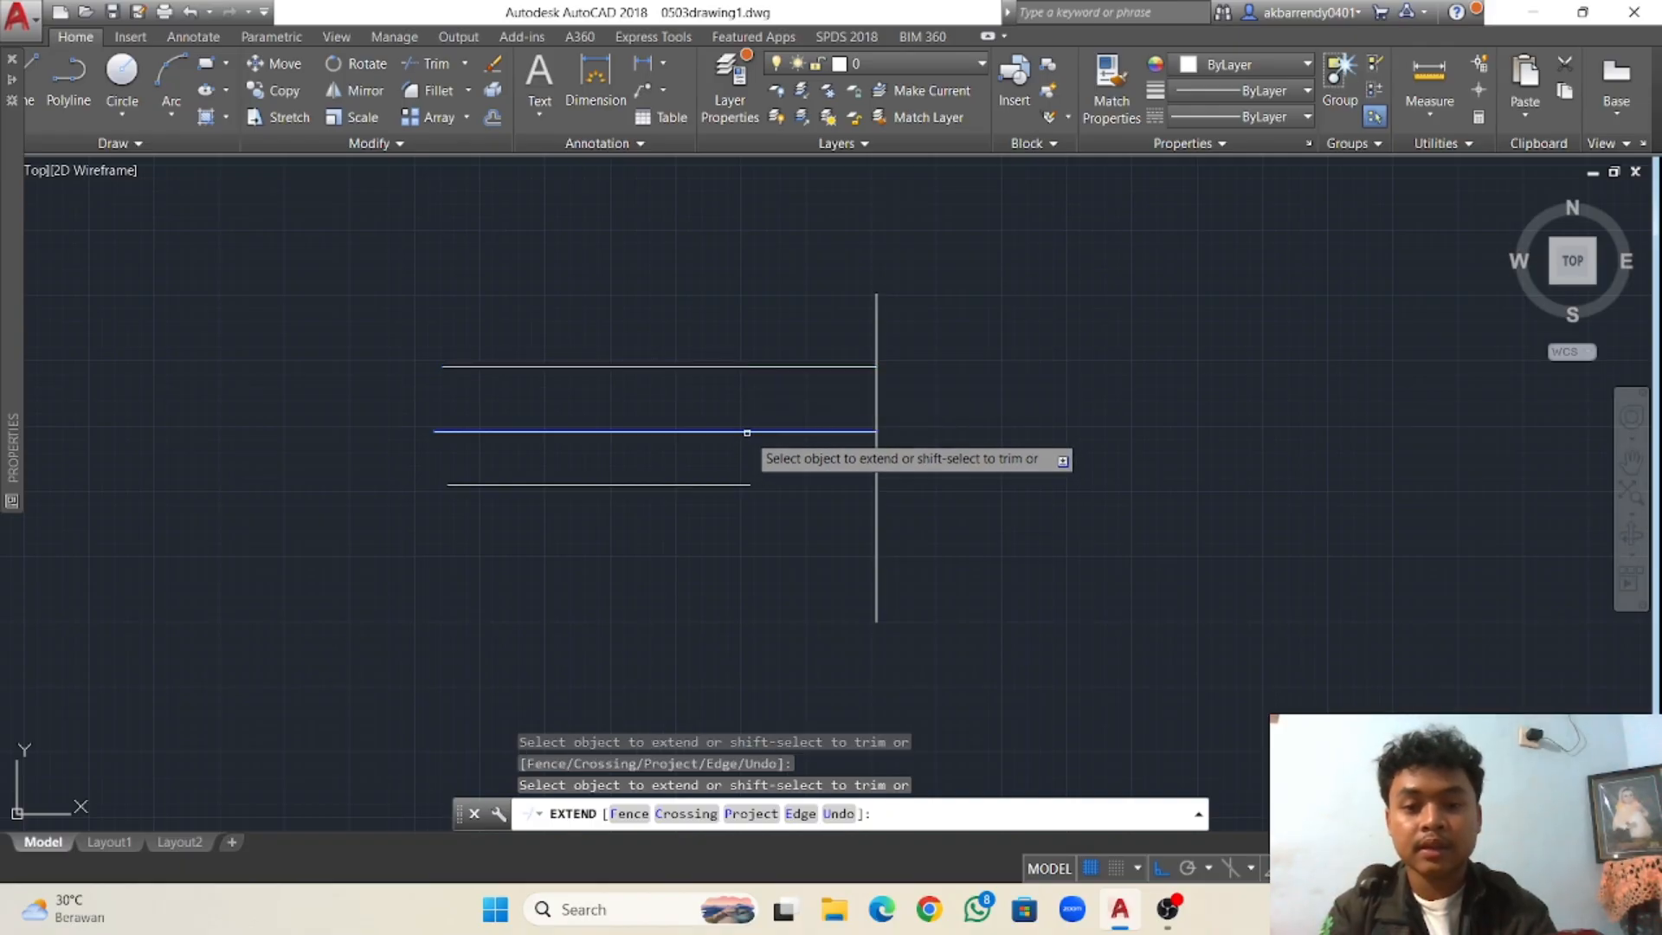
{"action": "left_click", "coordinate": [747, 487]}
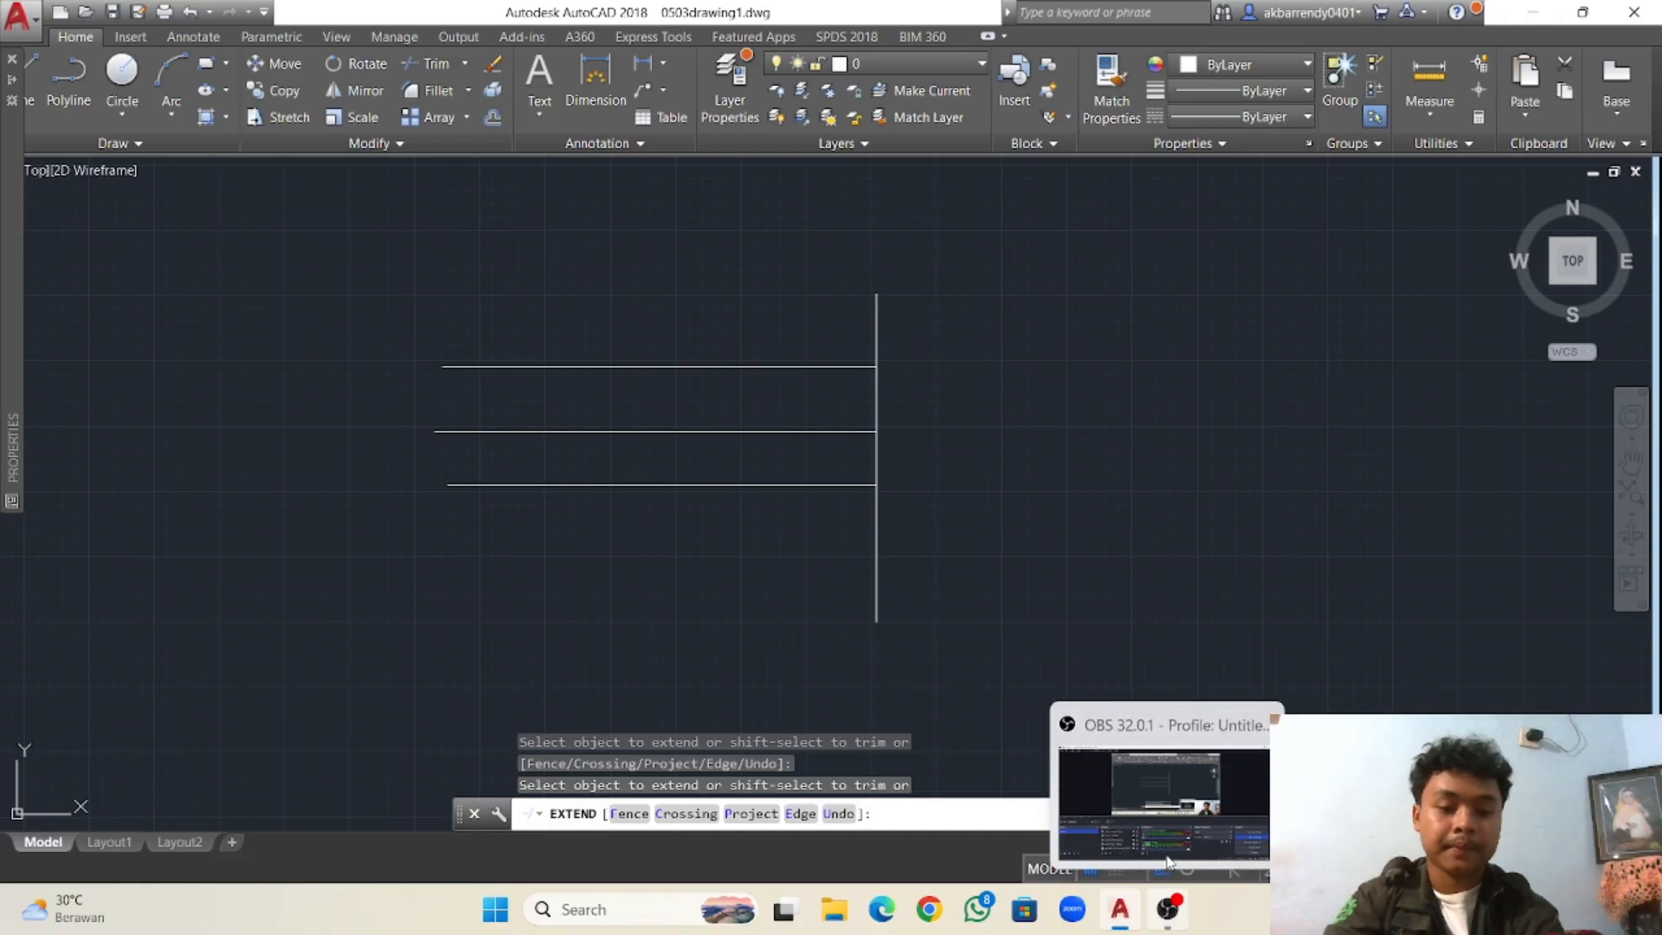
{"action": "left_click", "coordinate": [1229, 805]}
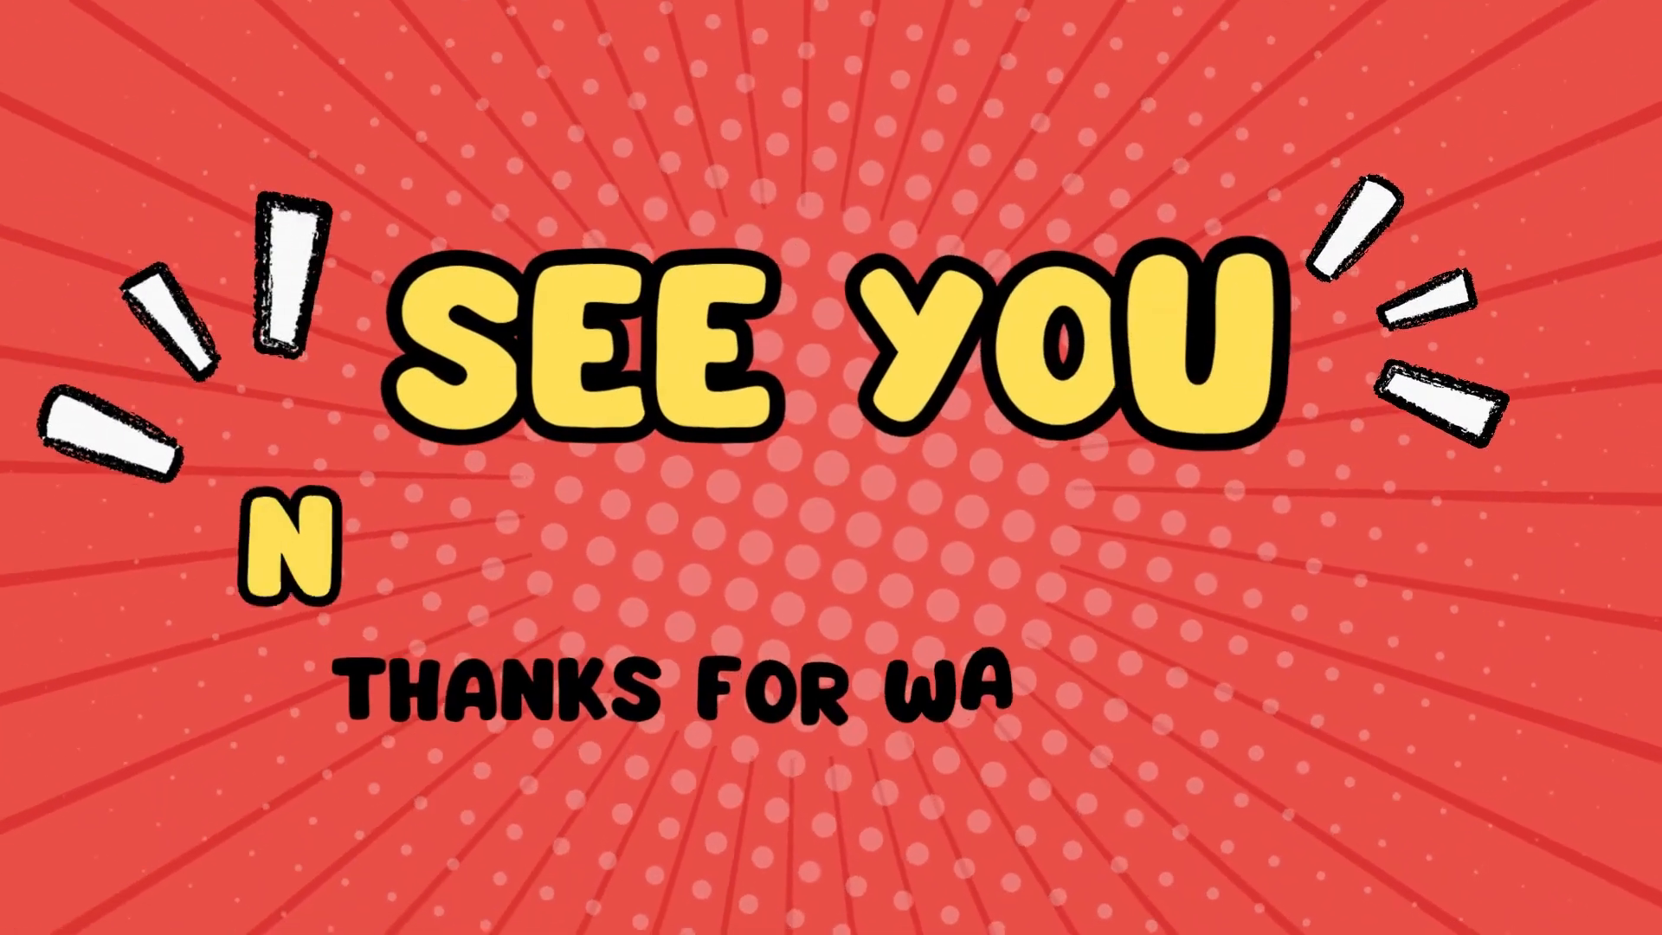